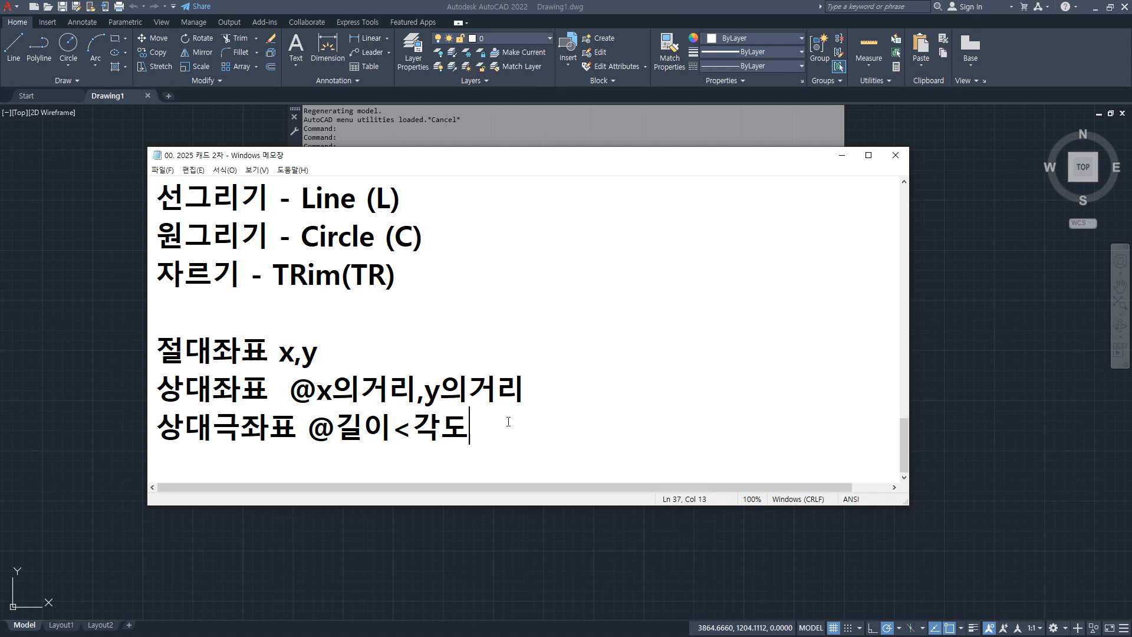
Add the heading "Circle(원그리기 C)" to the notes, separated by a blank line from the coordinate entries
key(Return)
key(Return)
text(C)
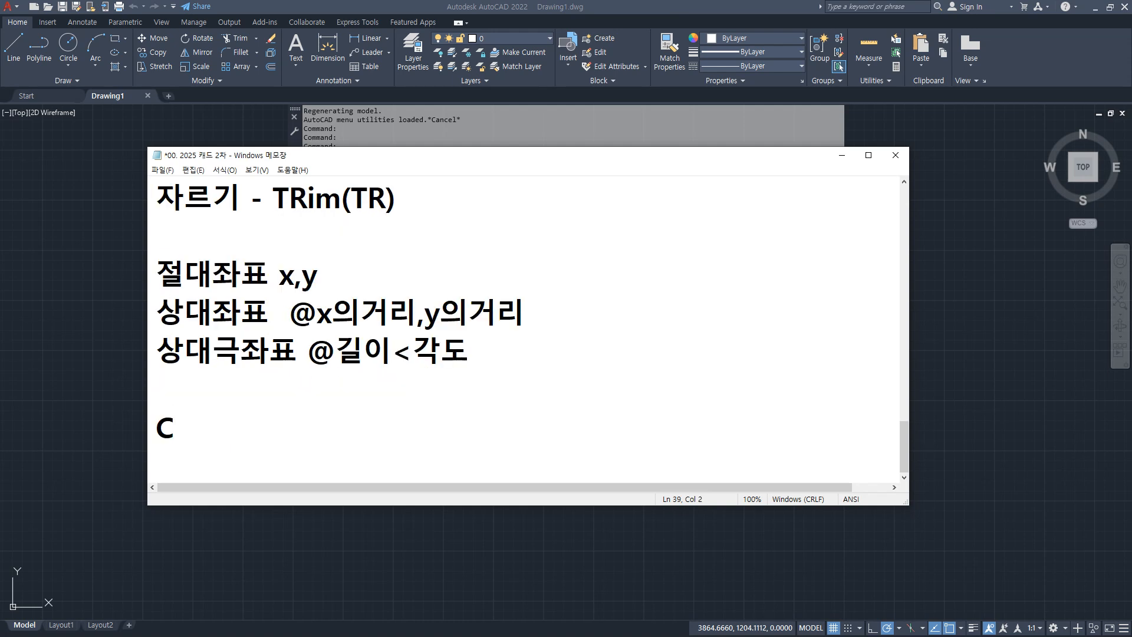
text(ircle)
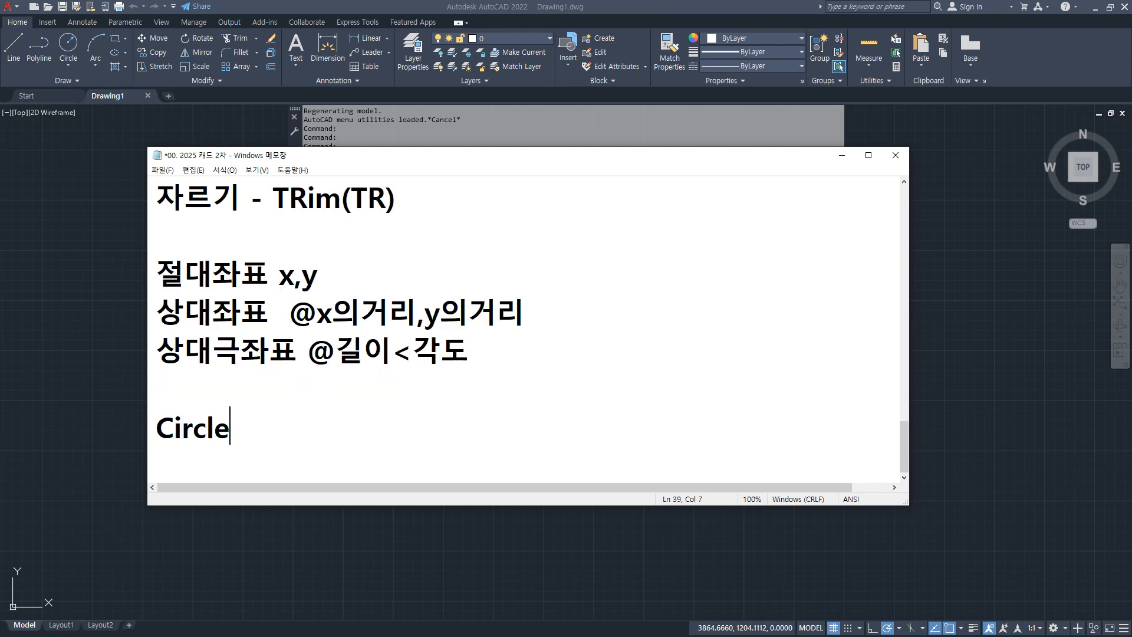
text((원그리)
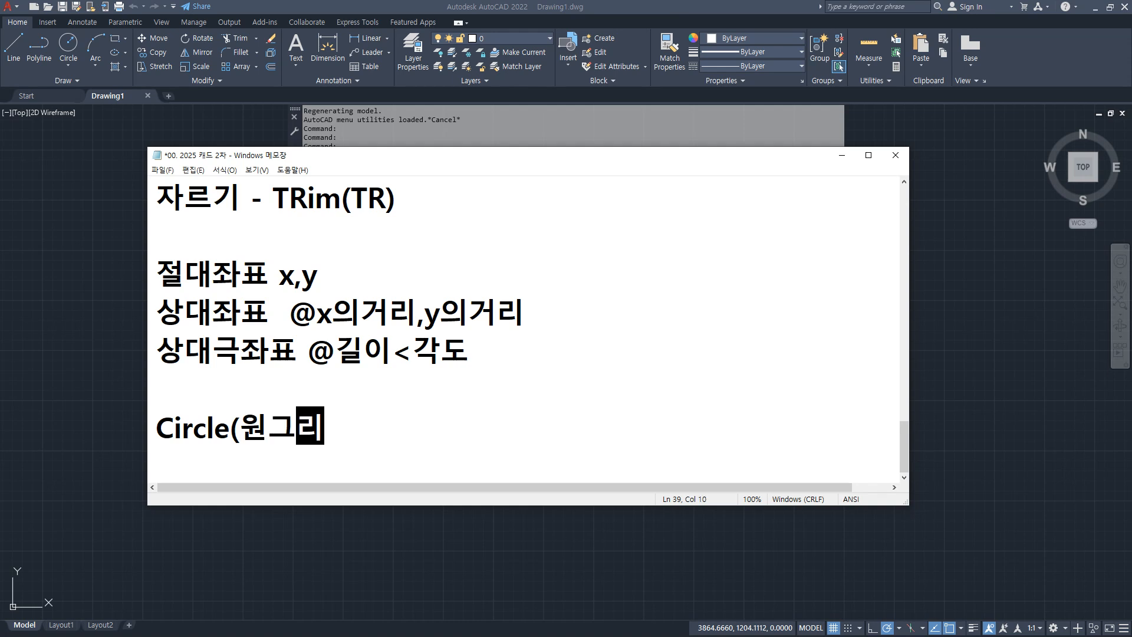
text(기 C))
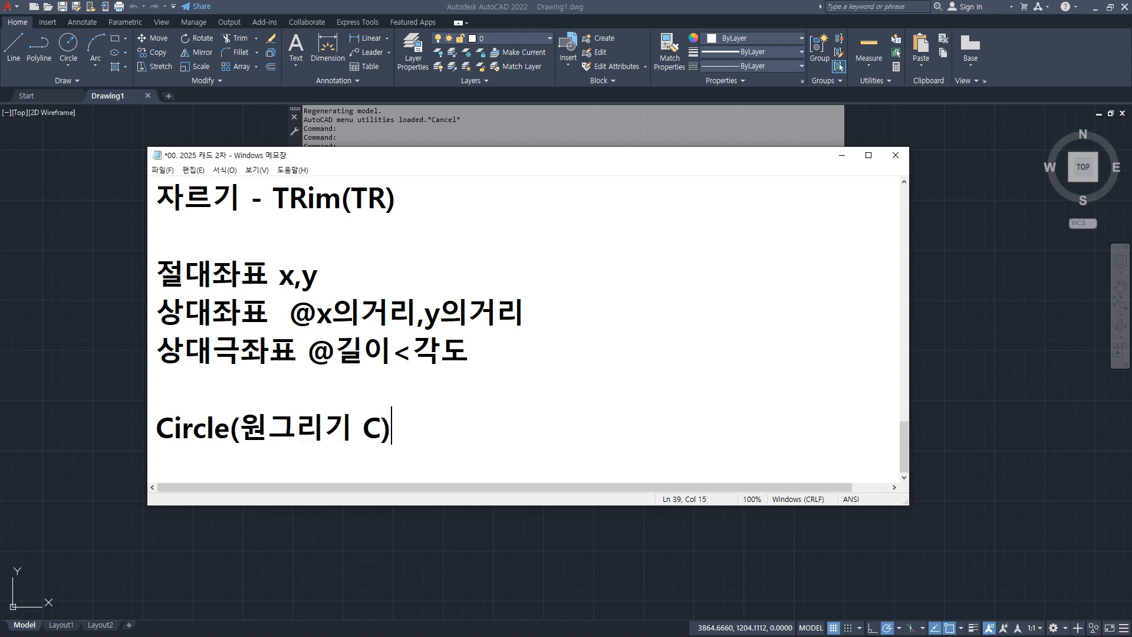
Switch to AutoCAD and examine the list of available circle creation methods
mouse_move(78, 83)
mouse_down()
mouse_move(42, 47)
mouse_move(84, 38)
mouse_move(90, 65)
mouse_move(68, 81)
mouse_up()
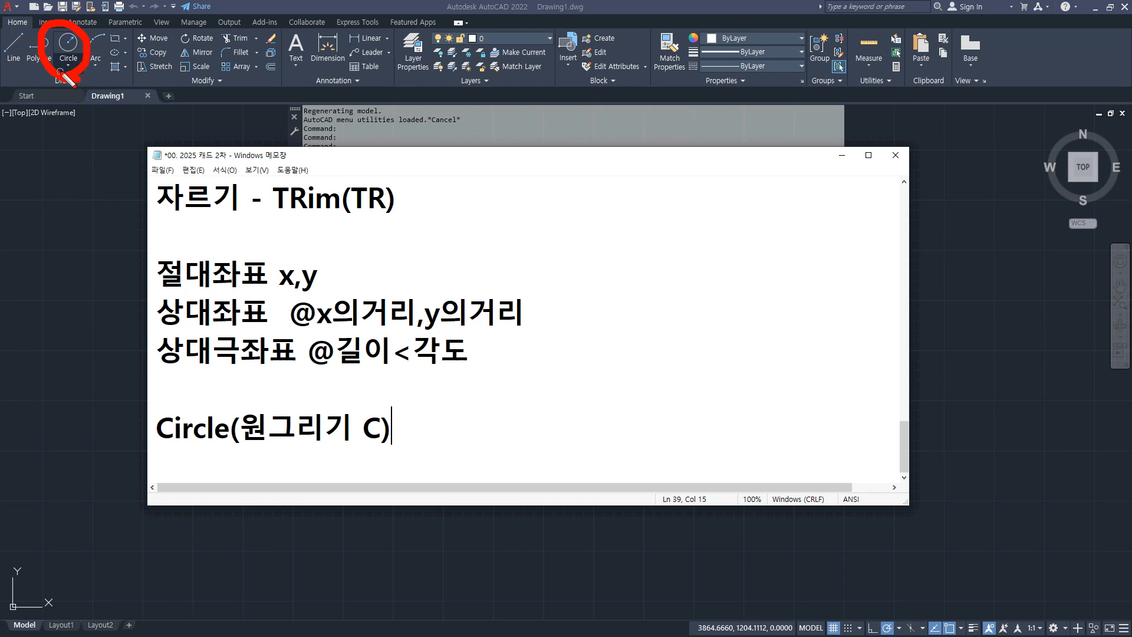
key(Escape)
click(68, 65)
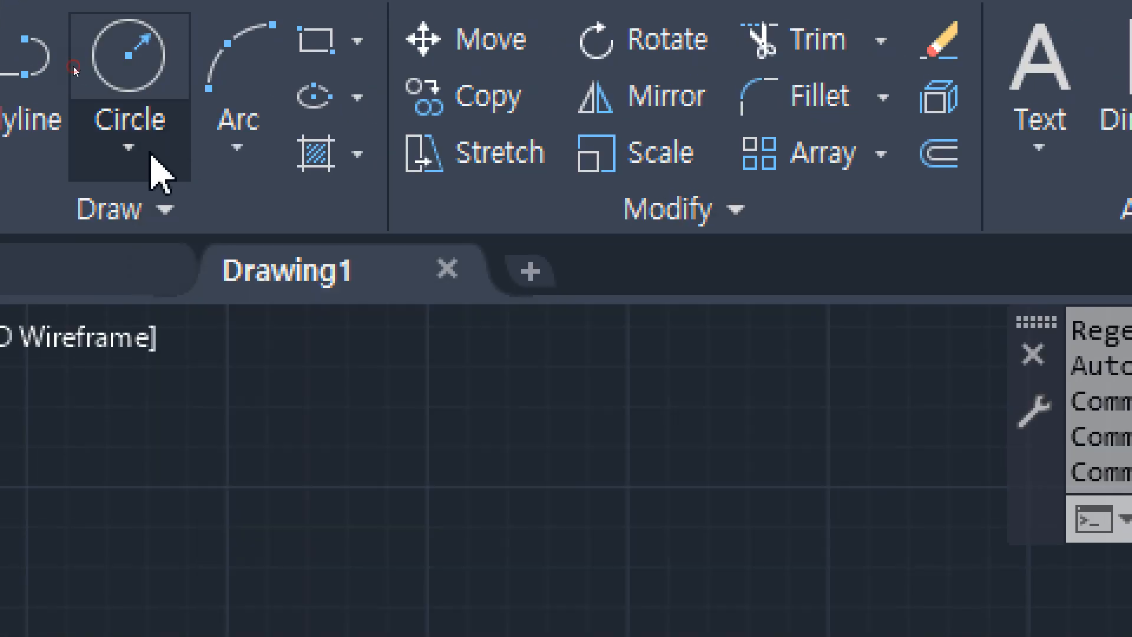
click(152, 168)
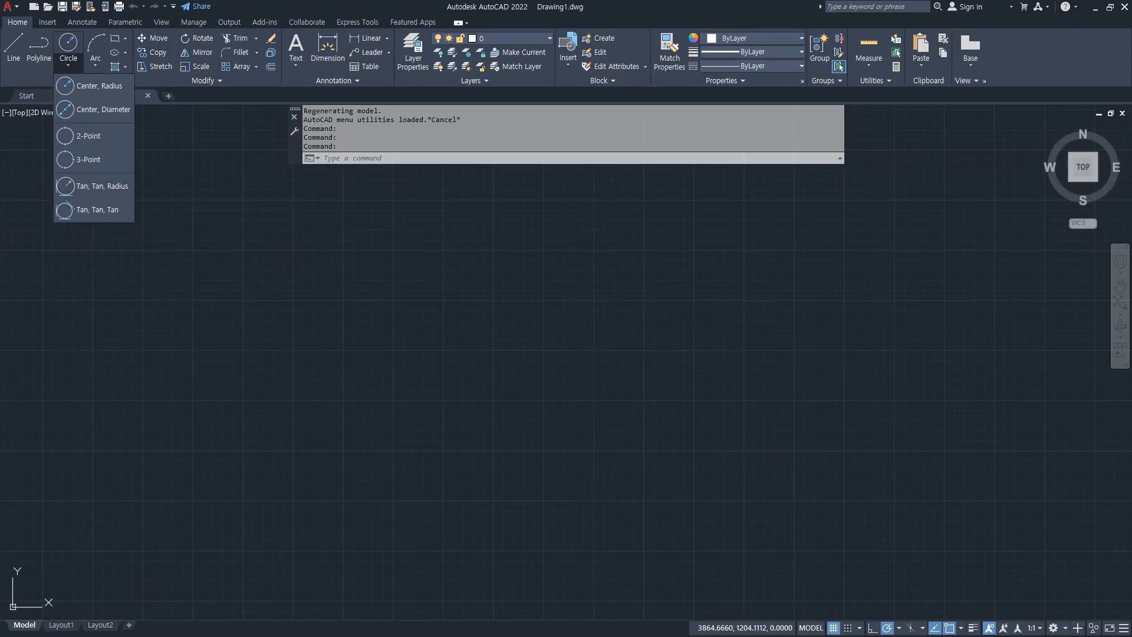
Switch back to Notepad and write "중심, 반지름" on a new line under the Circle heading
key(alt+Tab)
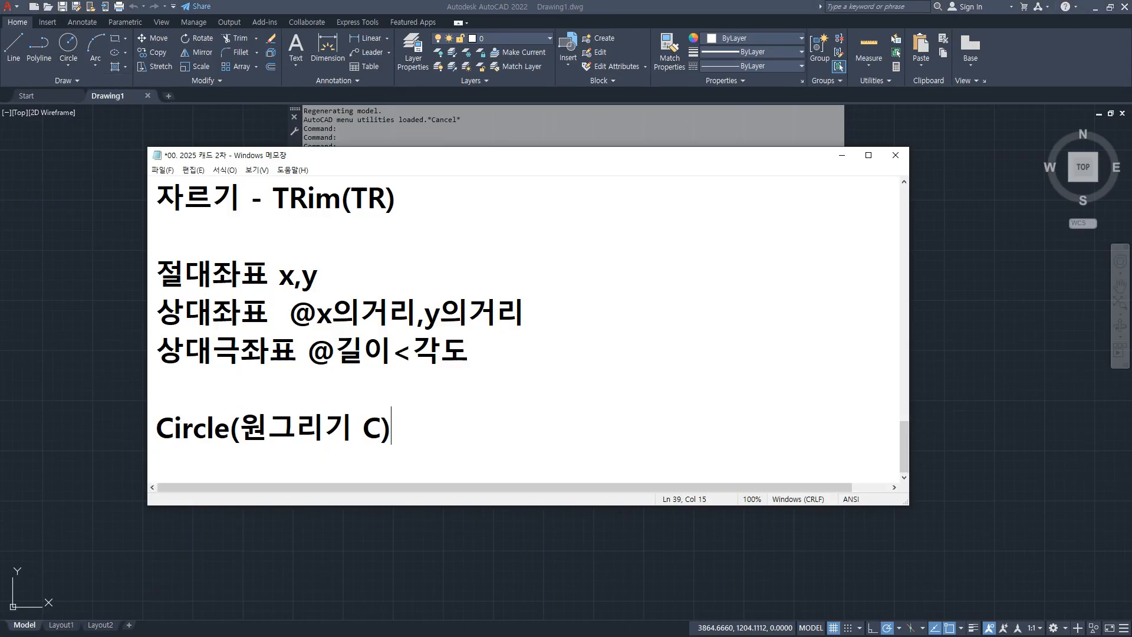
key(Return)
text(wnd)
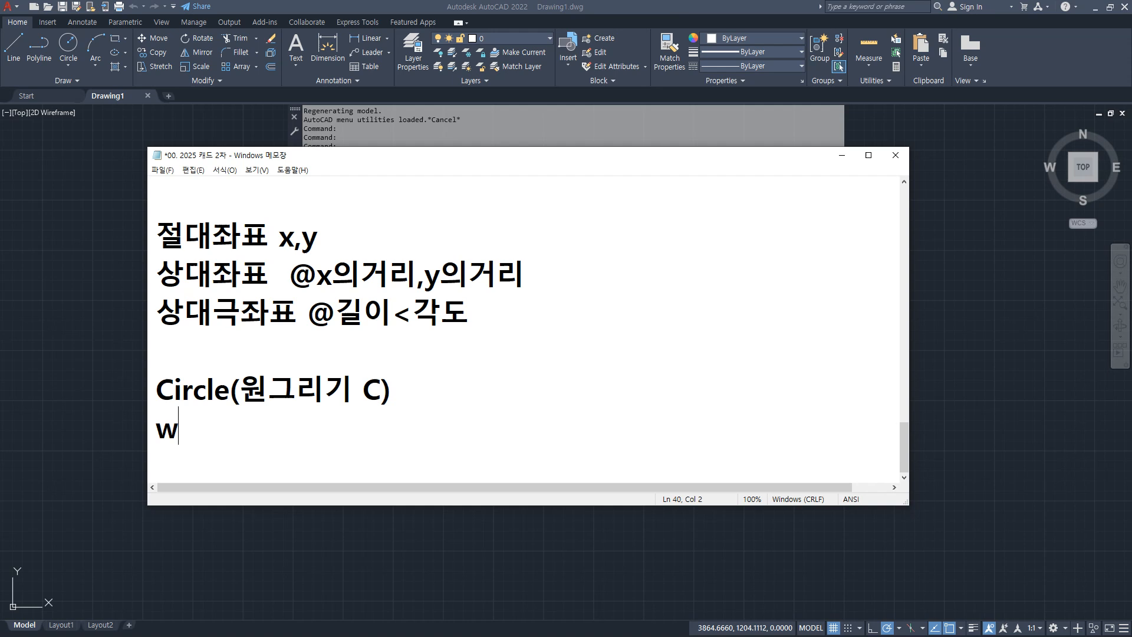
key(BackSpace)
key(BackSpace)
key(BackSpace)
key(Hangul)
text(중)
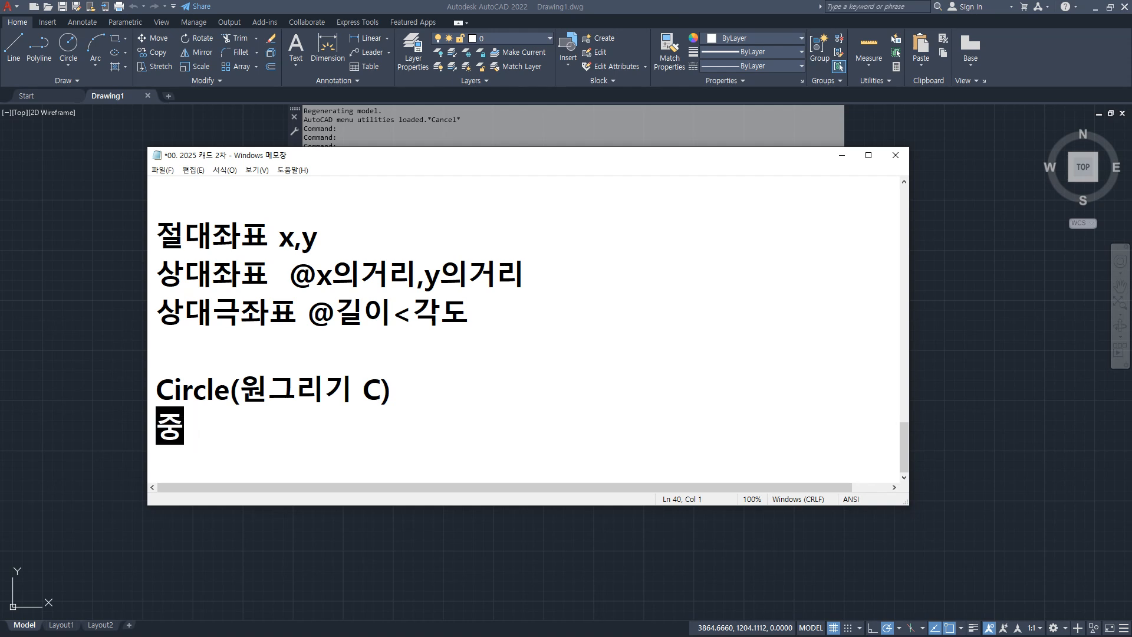
text(심, 반지름)
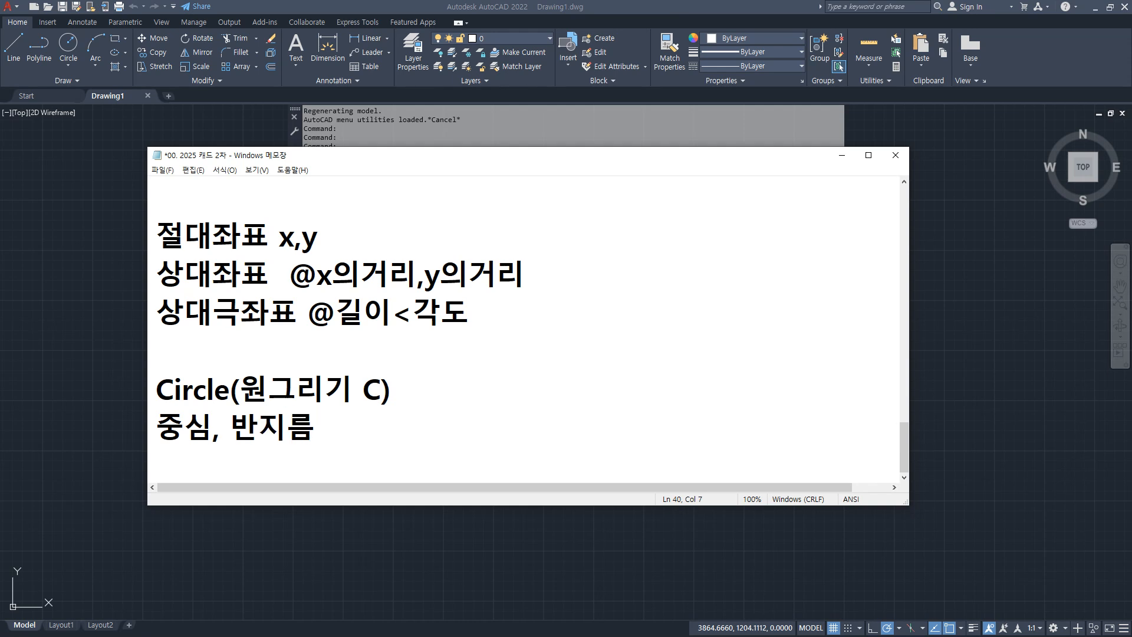
Append the English terms "(center, radius)" to the 중심, 반지름 line
text( ()
key(Hangul)
text(Ce)
key(BackSpace)
key(BackSpace)
text(center ,)
key(BackSpace)
key(BackSpace)
text(, radius))
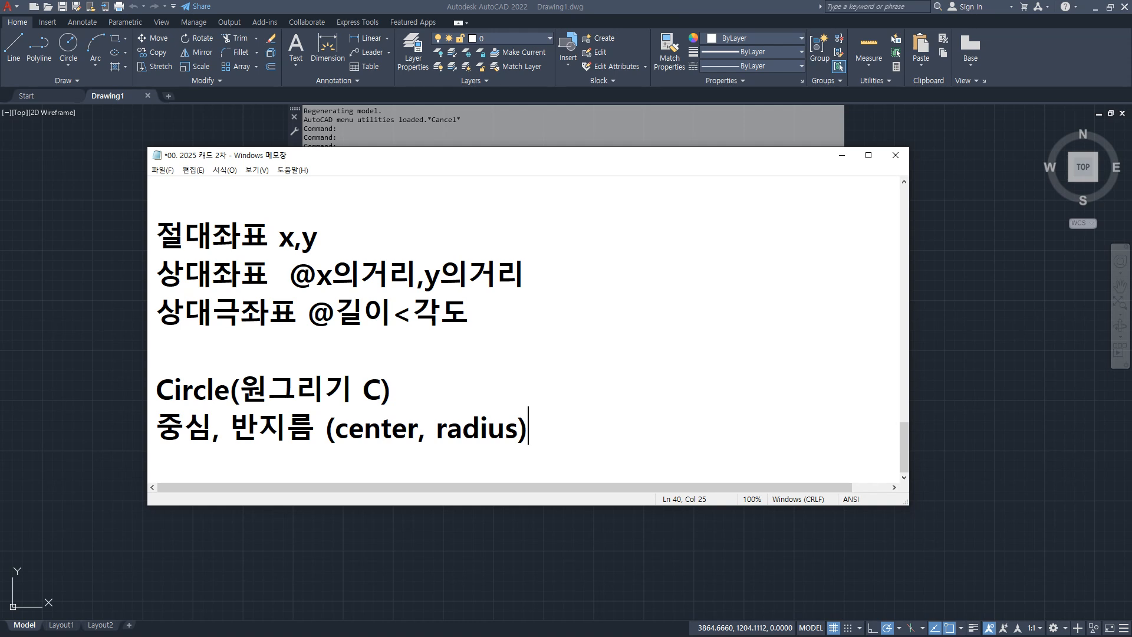
Add the second circle method as a new line reading "중심, 지름(center, diameter)"
key(Return)
text(중심, 질)
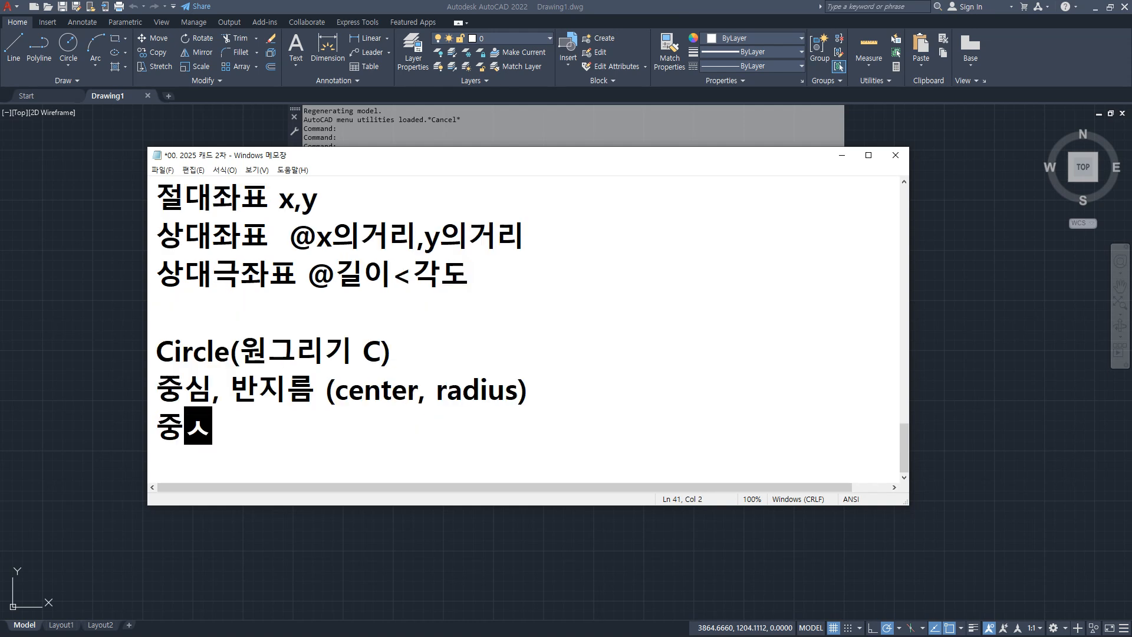
text(름(C)
key(BackSpace)
text(ce)
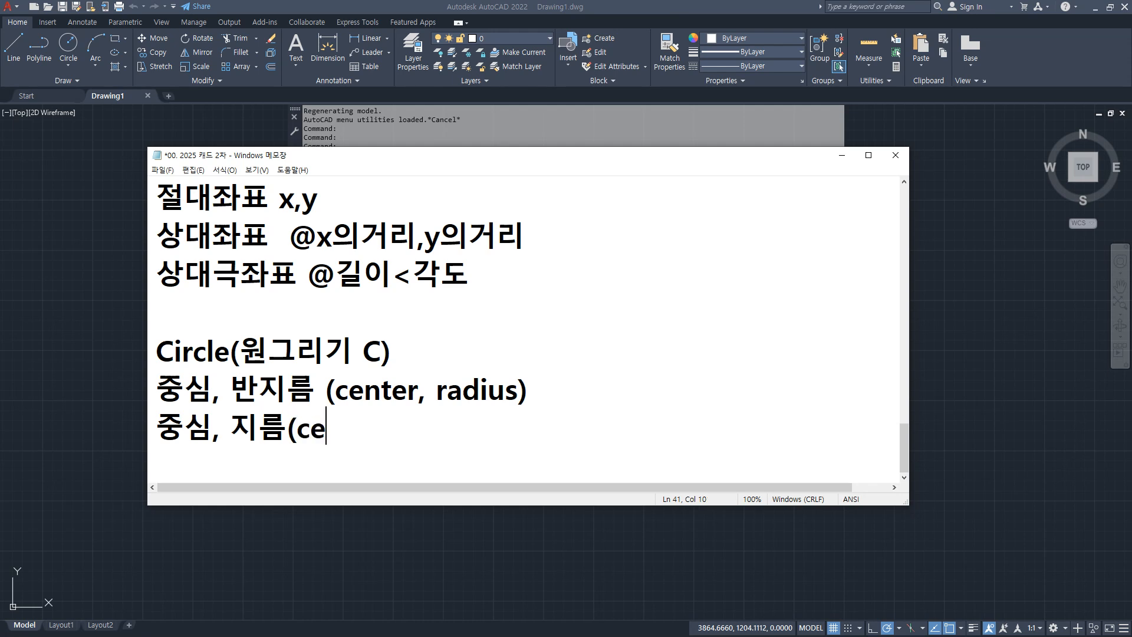
text(nter ,)
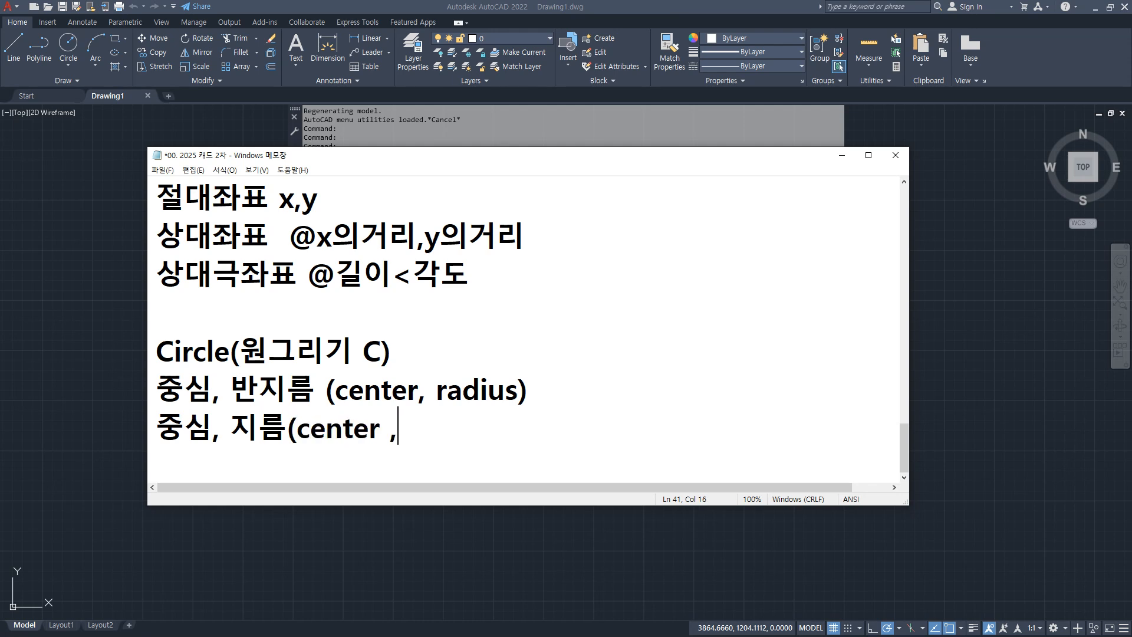
text(Di)
key(BackSpace)
key(BackSpace)
key(BackSpace)
key(BackSpace)
text(, diameter)
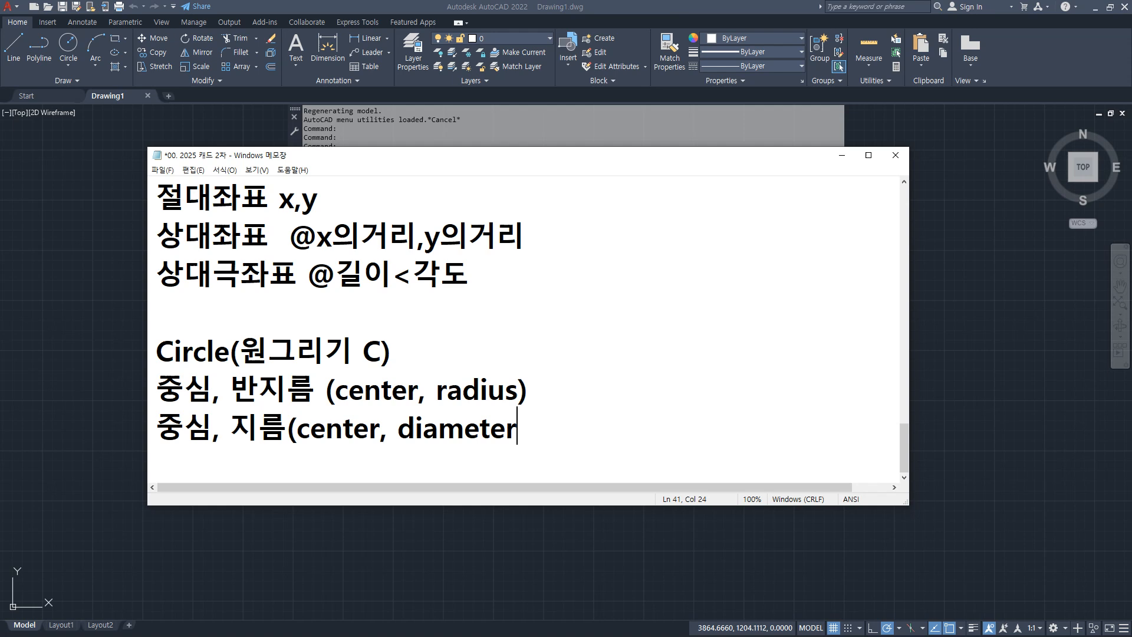
text())
Add the three-point circle method as a new line reading "3P(3점을 통과하는 원)"
key(Return)
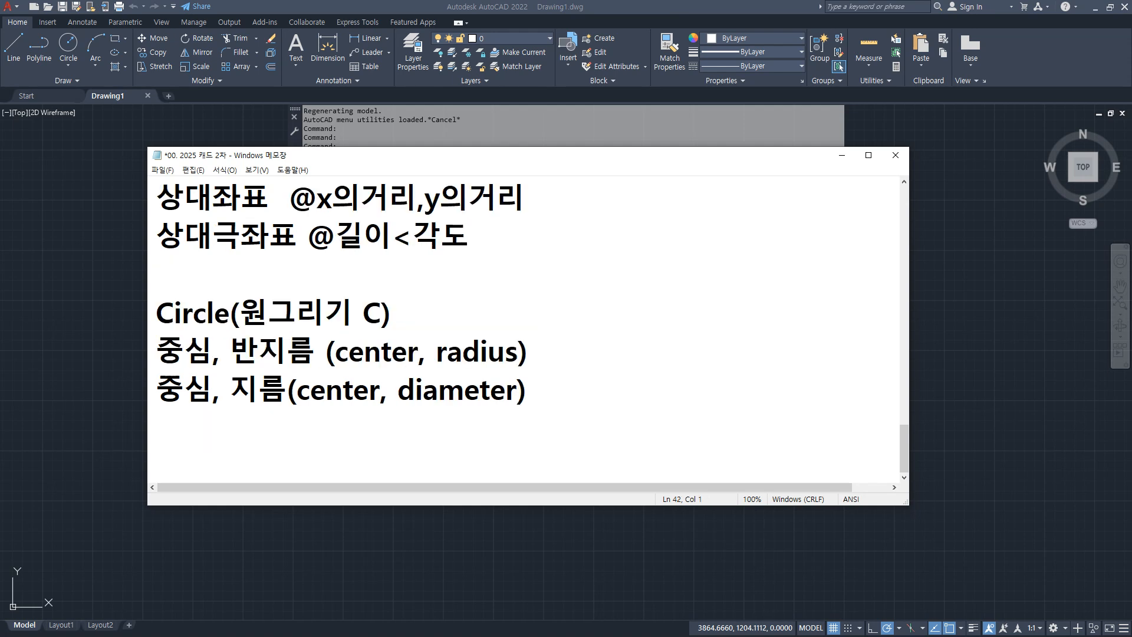
text(3ㅔ)
key(BackSpace)
text(P(3점을 )
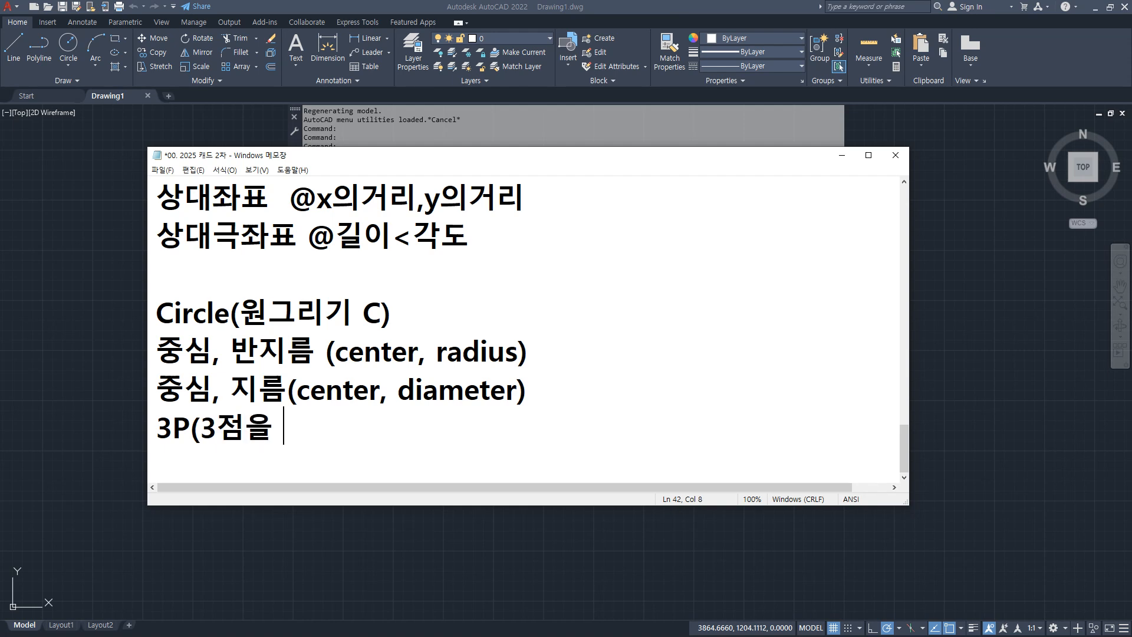
text(통과하는)
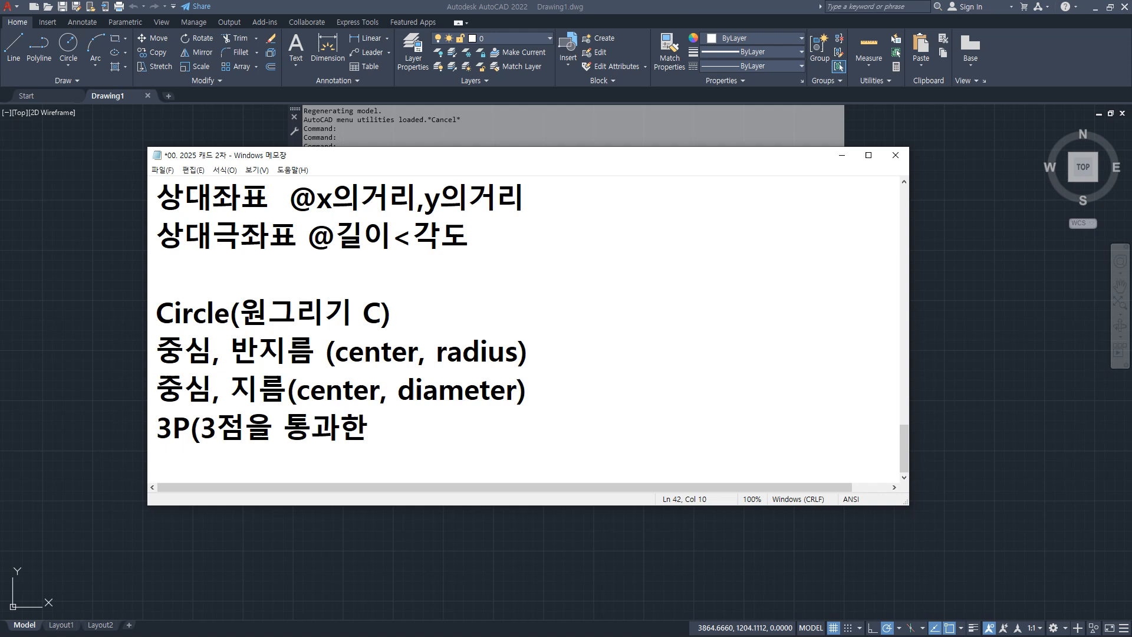
text( 원))
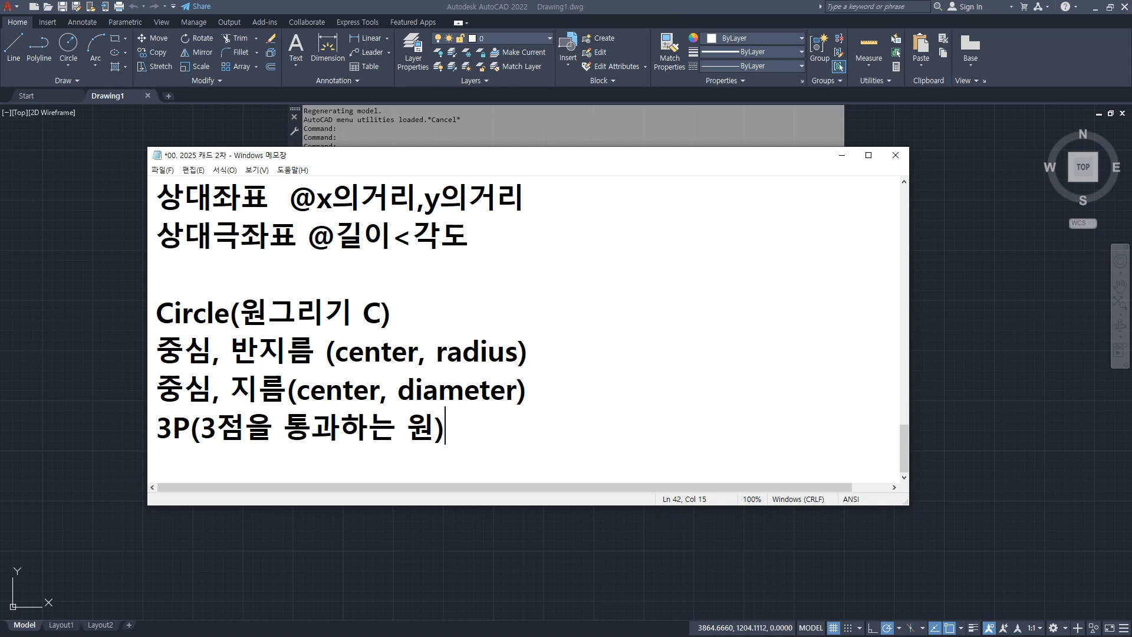
Add the two-point circle method as a new line reading "2P(2점을 통과하는 원-지름의 양 끝점)"
text(2)
key(BackSpace)
key(Return)
text(@)
key(BackSpace)
text(2P)
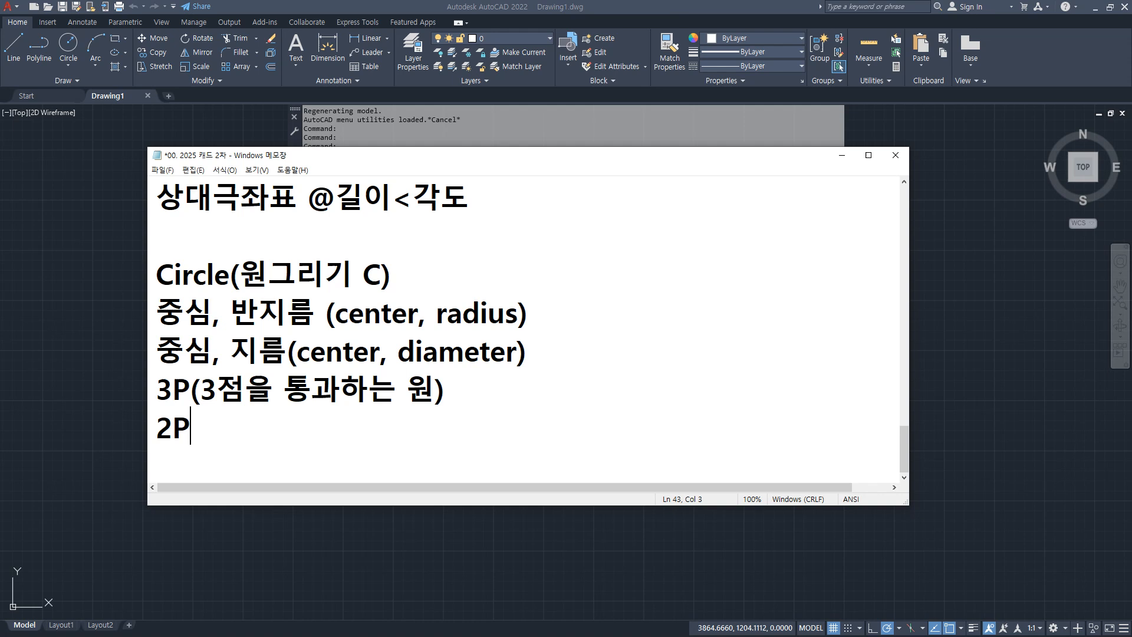
text((2점)
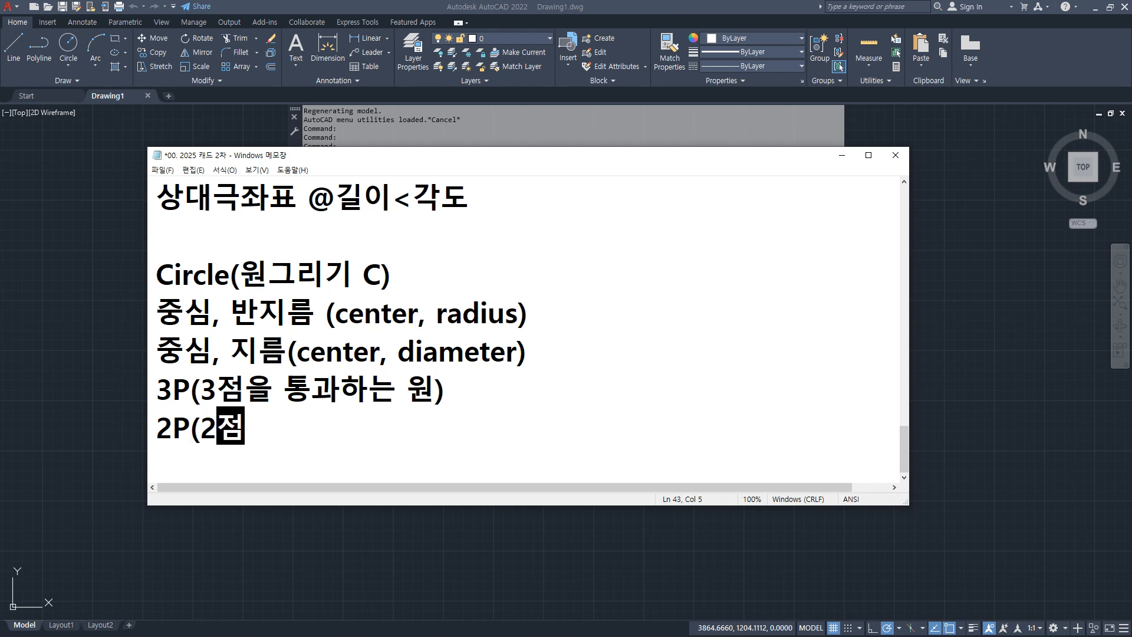
text(ㅇ을 통과하)
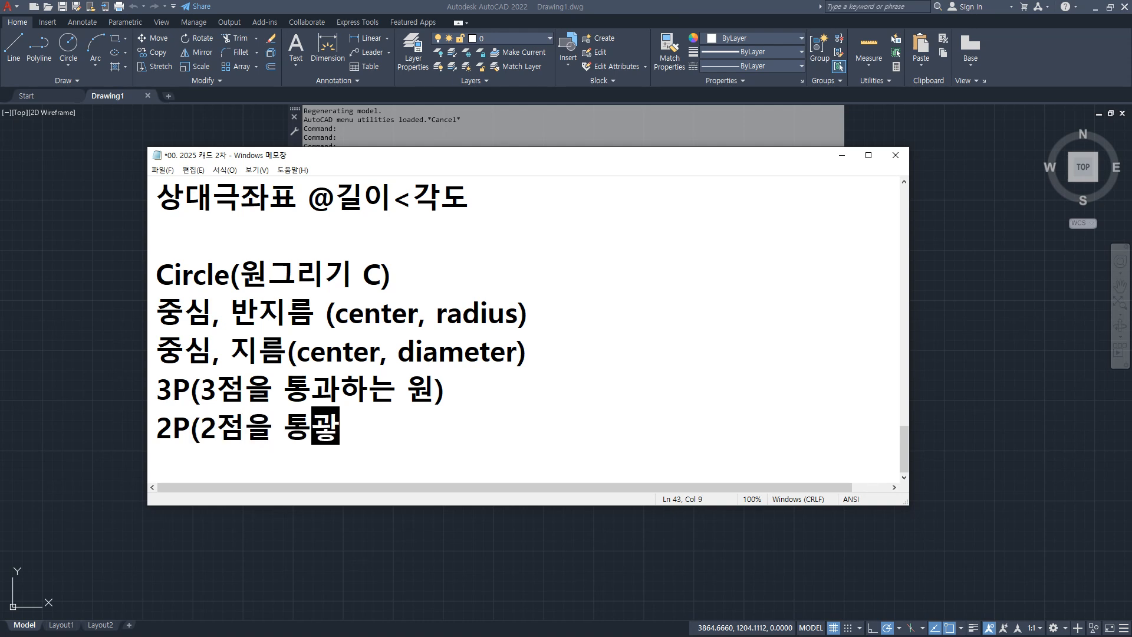
text(는 원-)
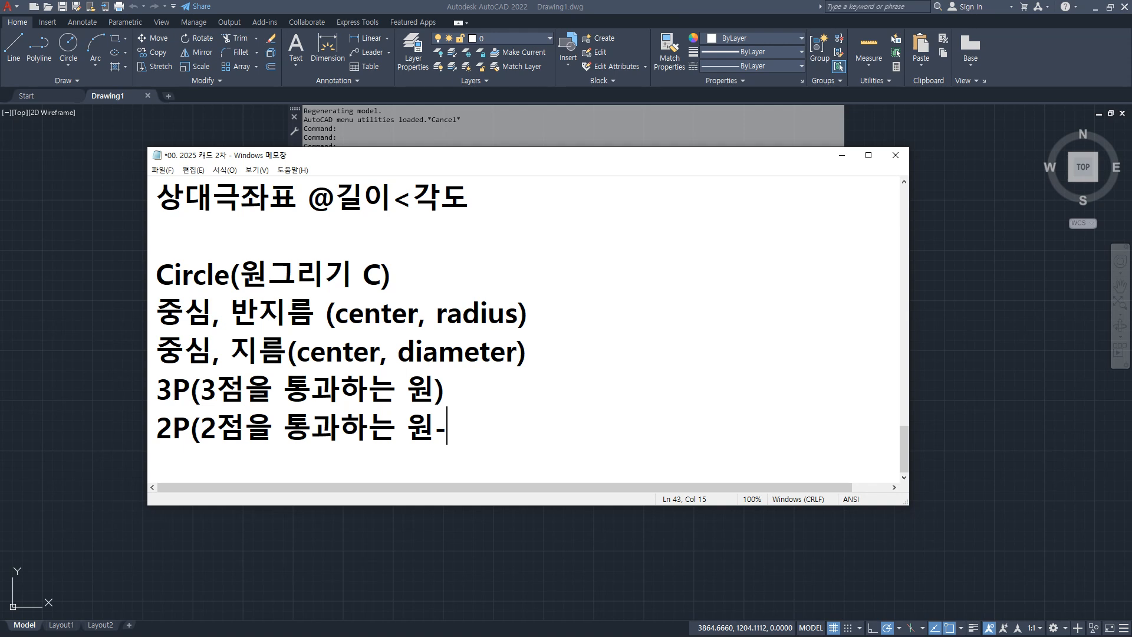
text(지름의 양끝점))
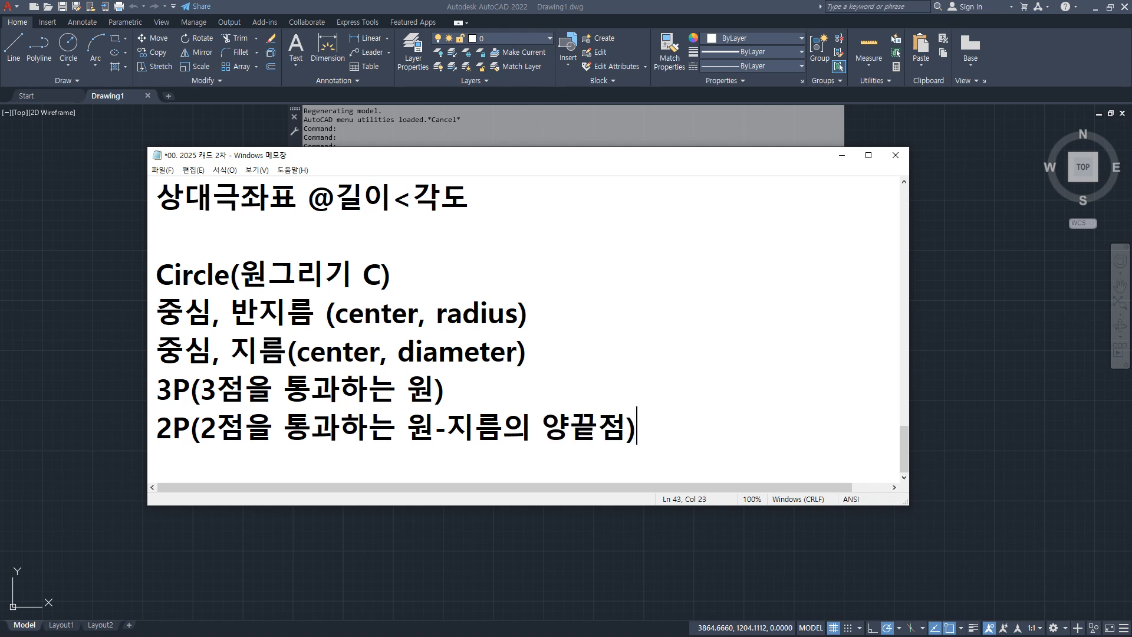
key(Left)
key(Left)
key(Left)
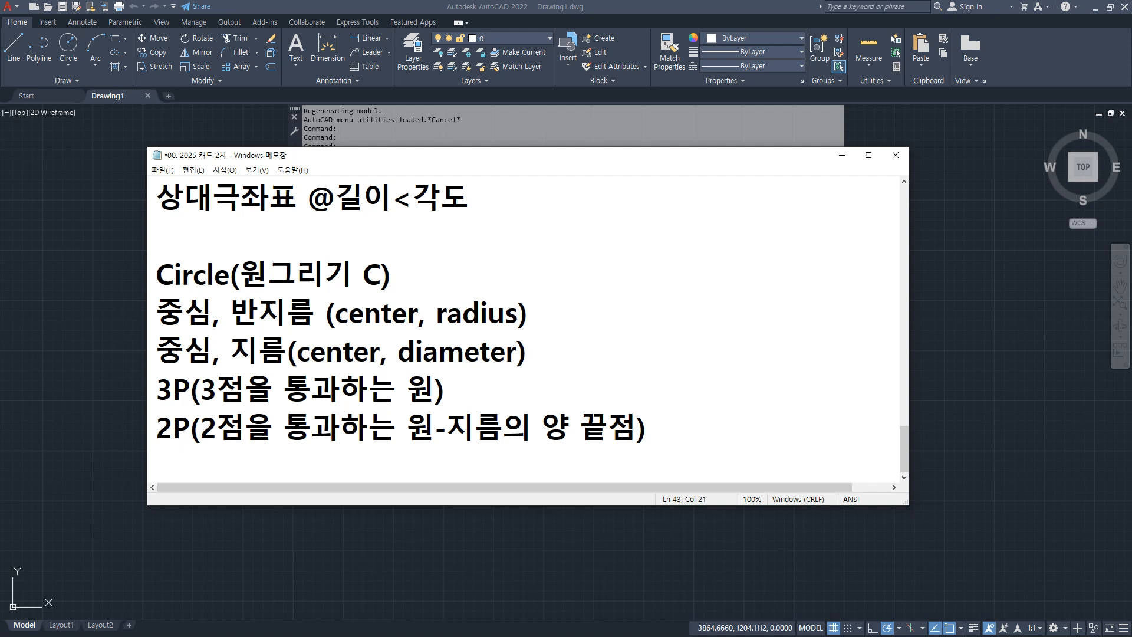
Add the tangent circle method as a new line reading "TTR(Tangent, Tangent, Radius 접점, 접점, 반지름)"
key(Return)
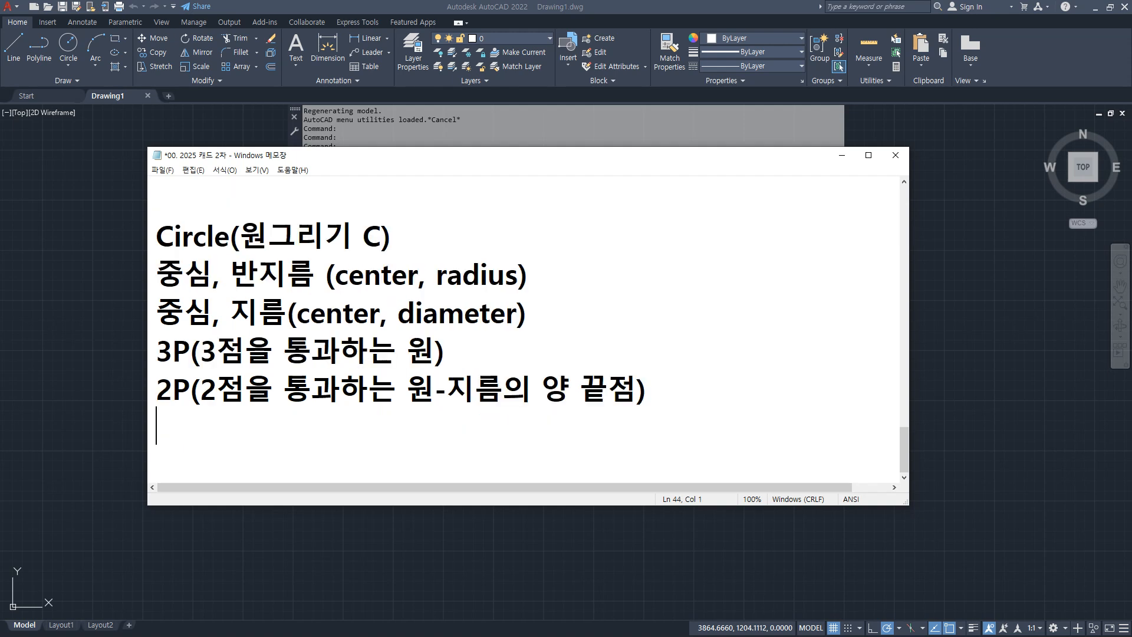
text(TTR(Tangent, Tangent, Ra)
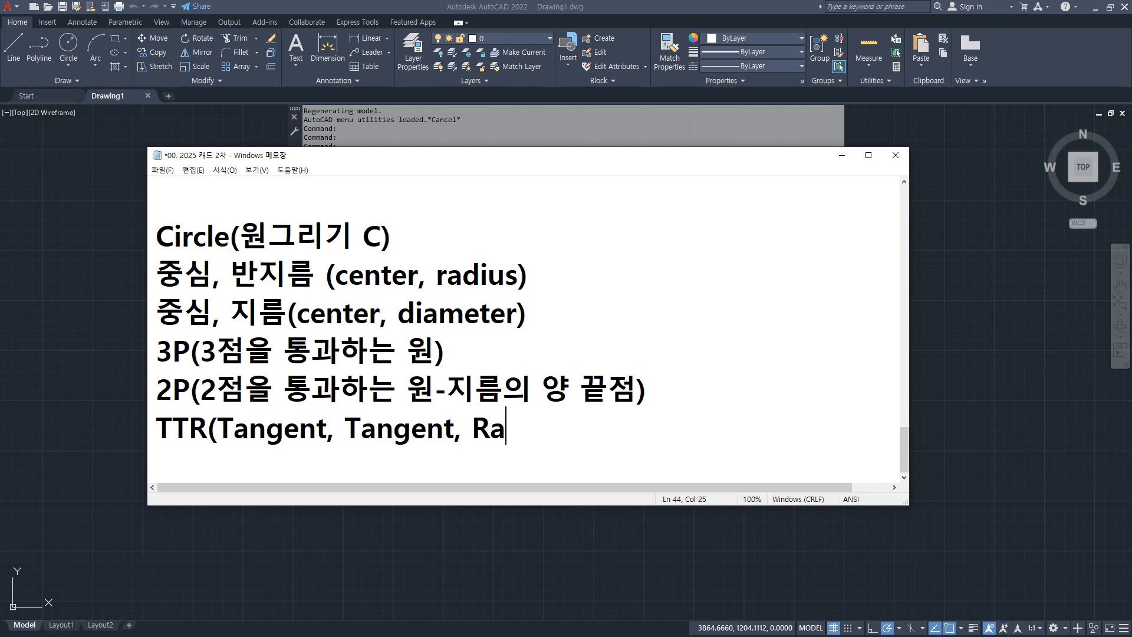
text(dius)
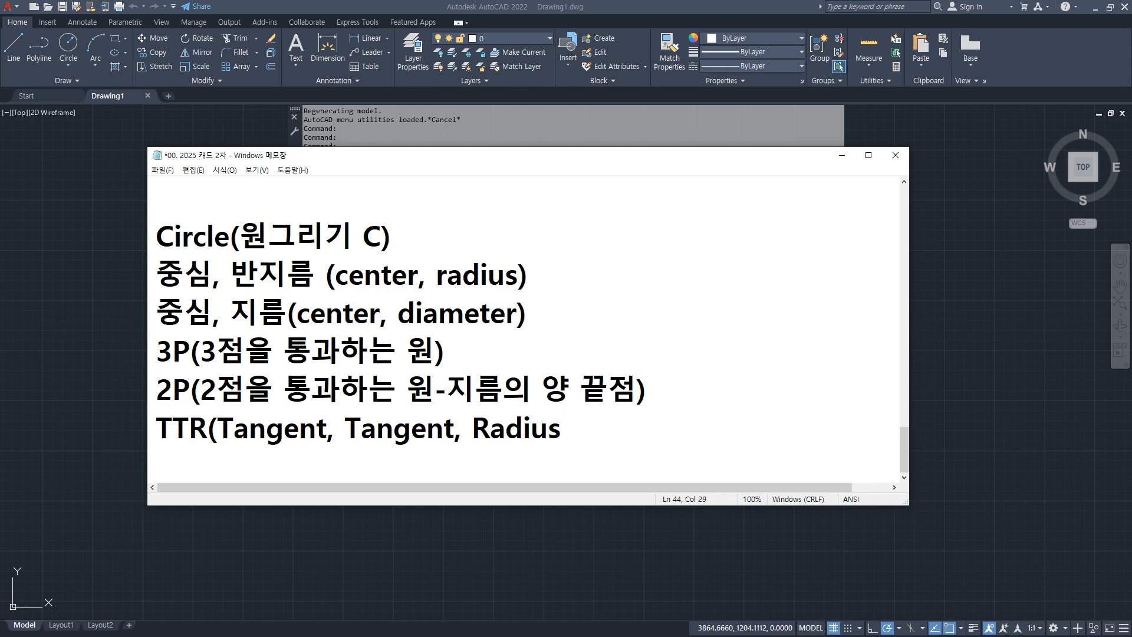
text( 접)
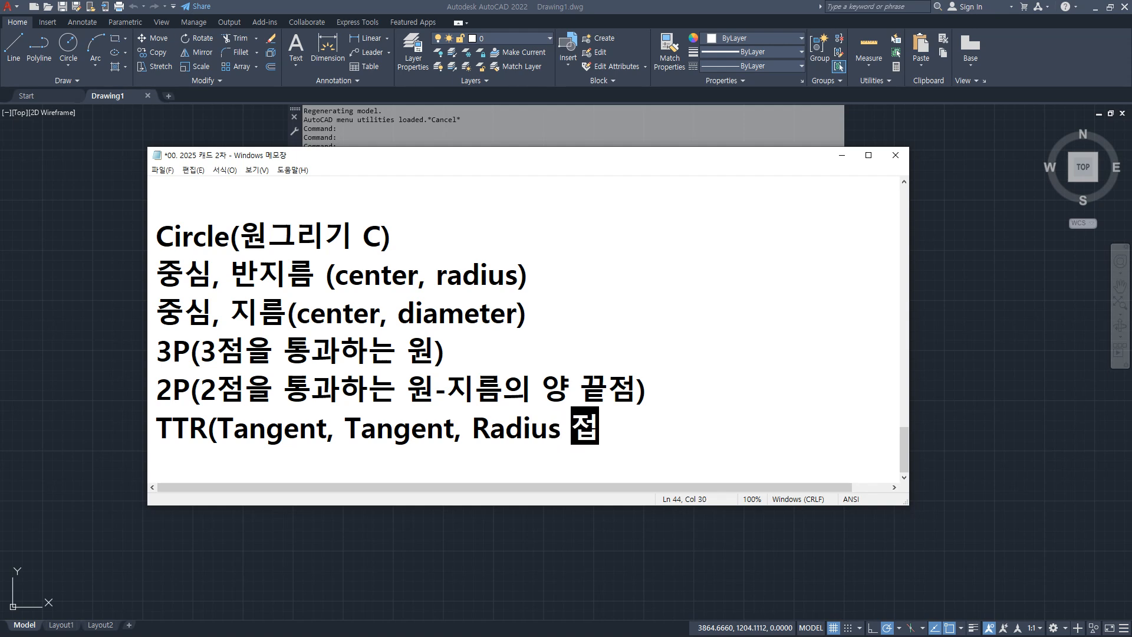
text(점, 점ㅈ)
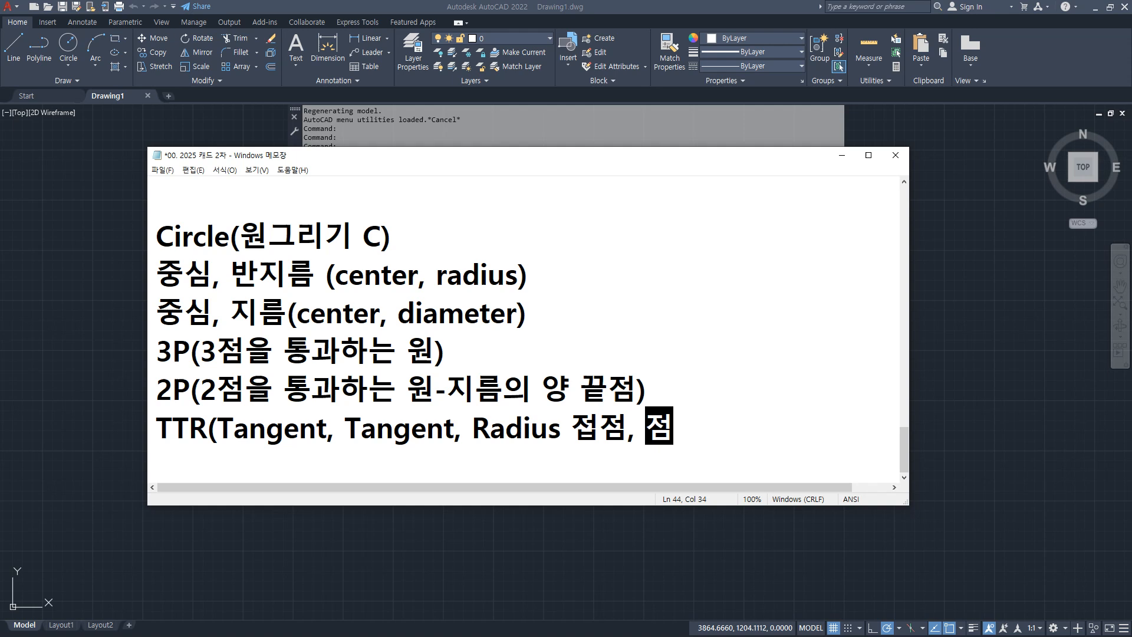
key(BackSpace)
key(BackSpace)
text(접점, )
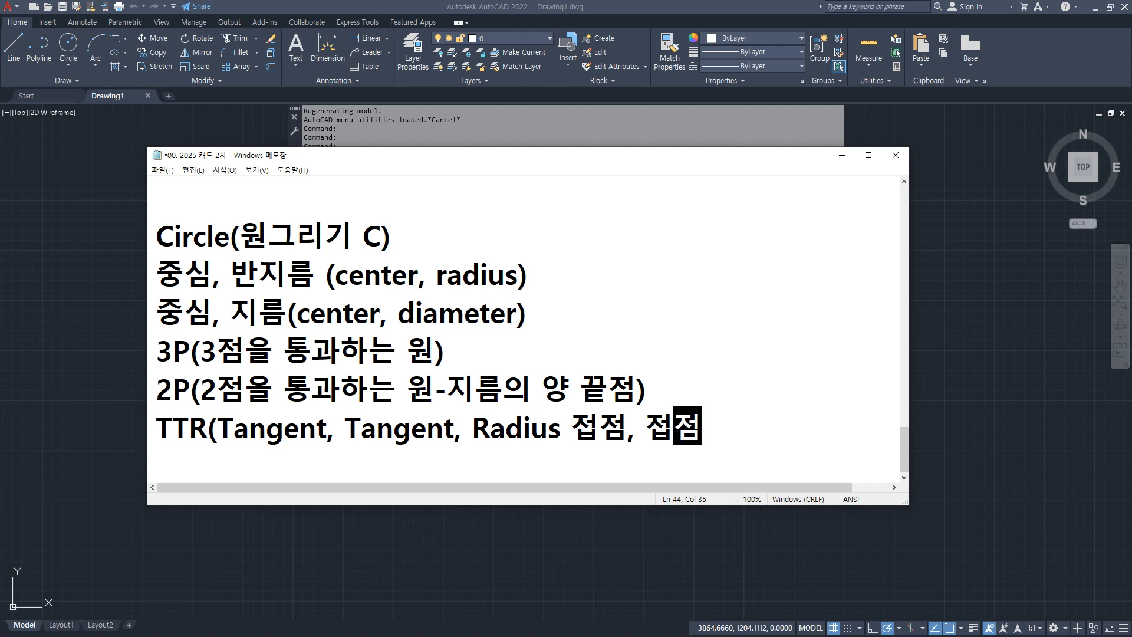
text(반지름))
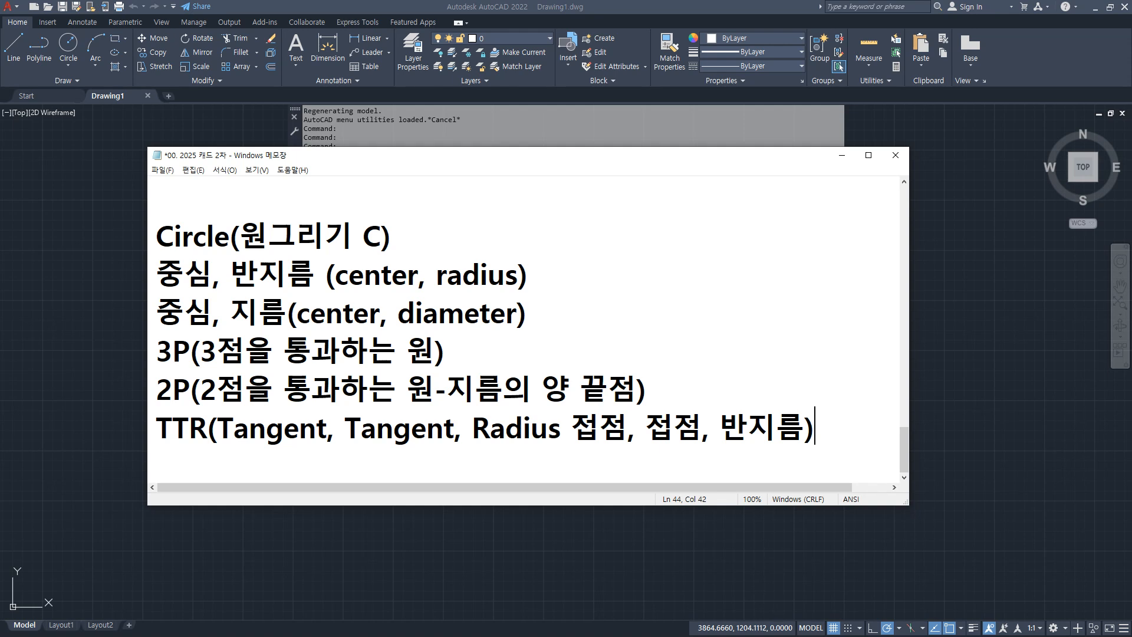
Add an indented explanation below the TTR line reading "- 2점에 접하면서 반지름이 R인원"
key(Return)
text(-)
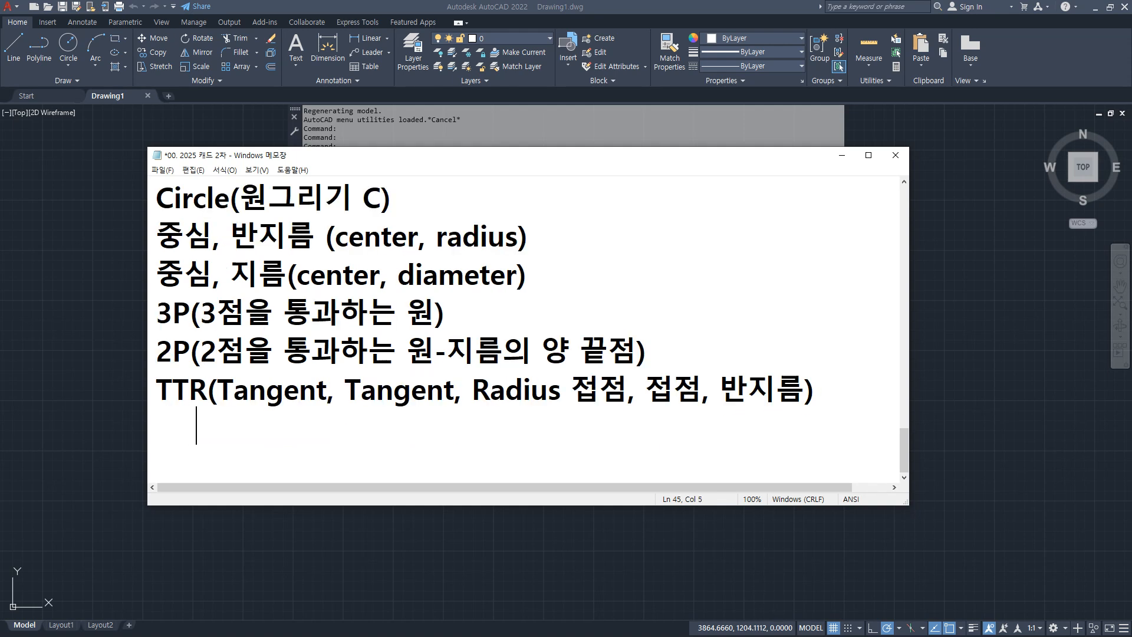
text( 2wja)
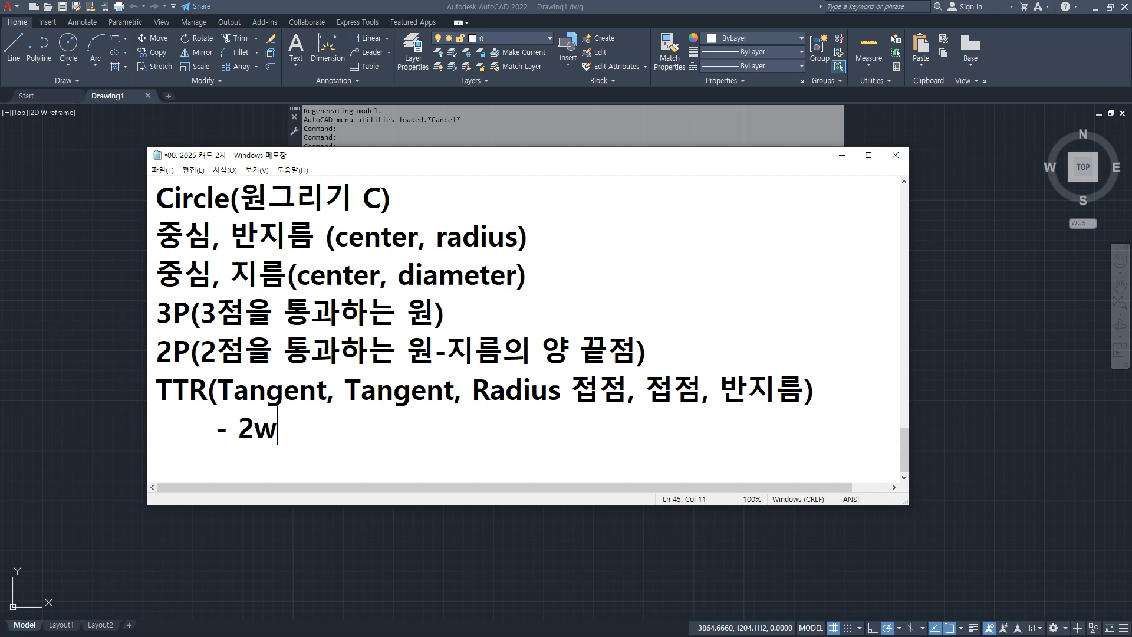
key(BackSpace)
key(BackSpace)
key(BackSpace)
key(Hangul)
text(점을)
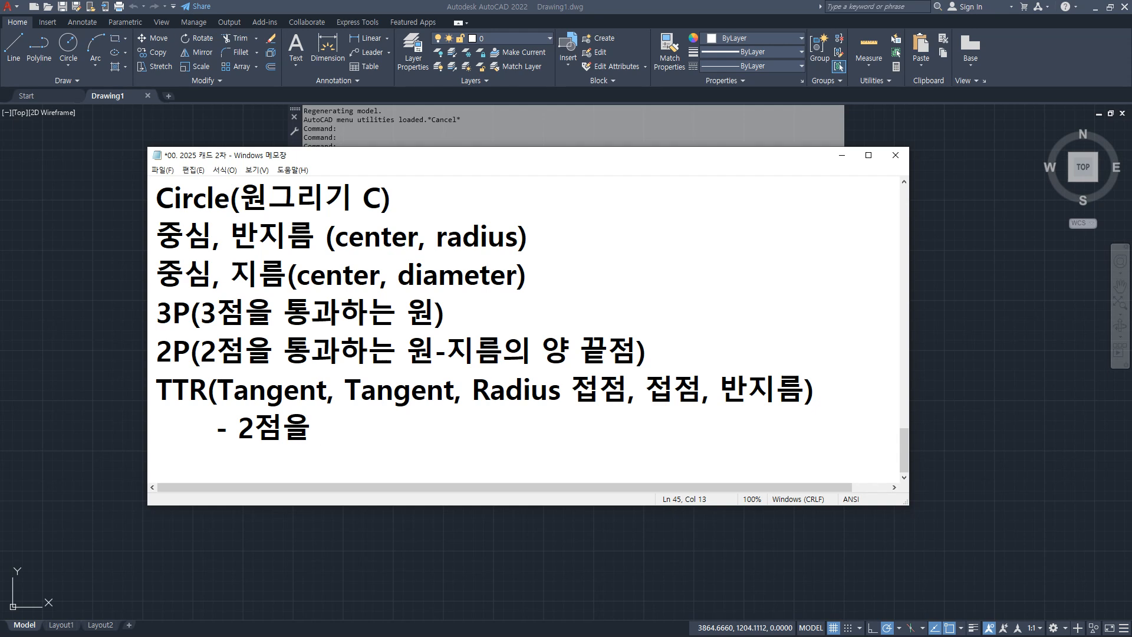
text(접)
key(BackSpace)
key(BackSpace)
key(BackSpace)
key(BackSpace)
key(BackSpace)
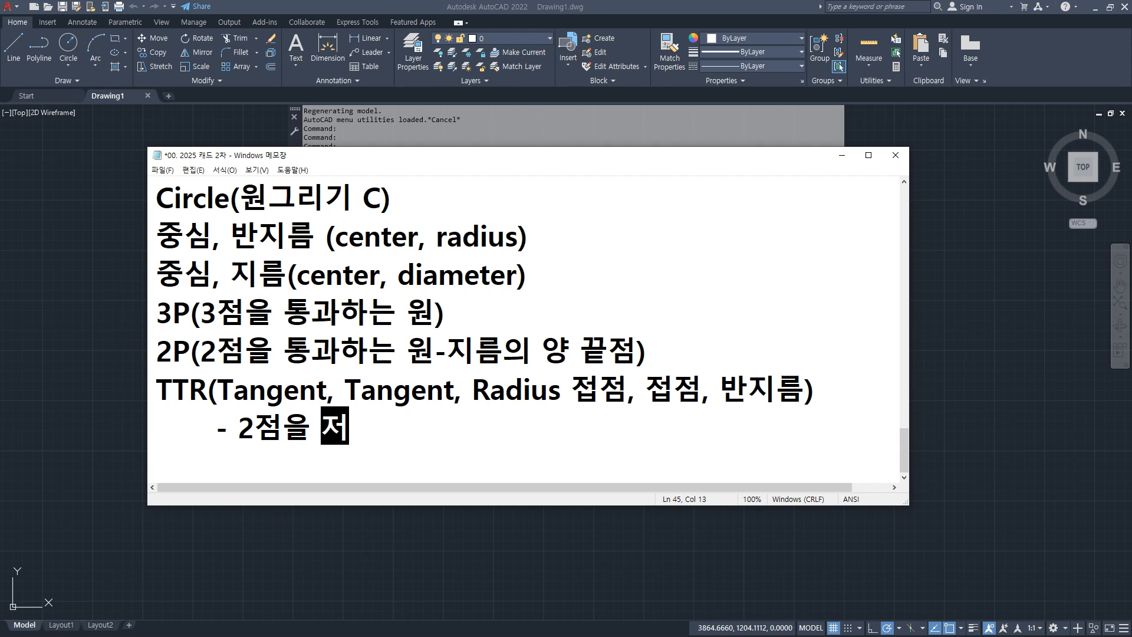
text(에 접)
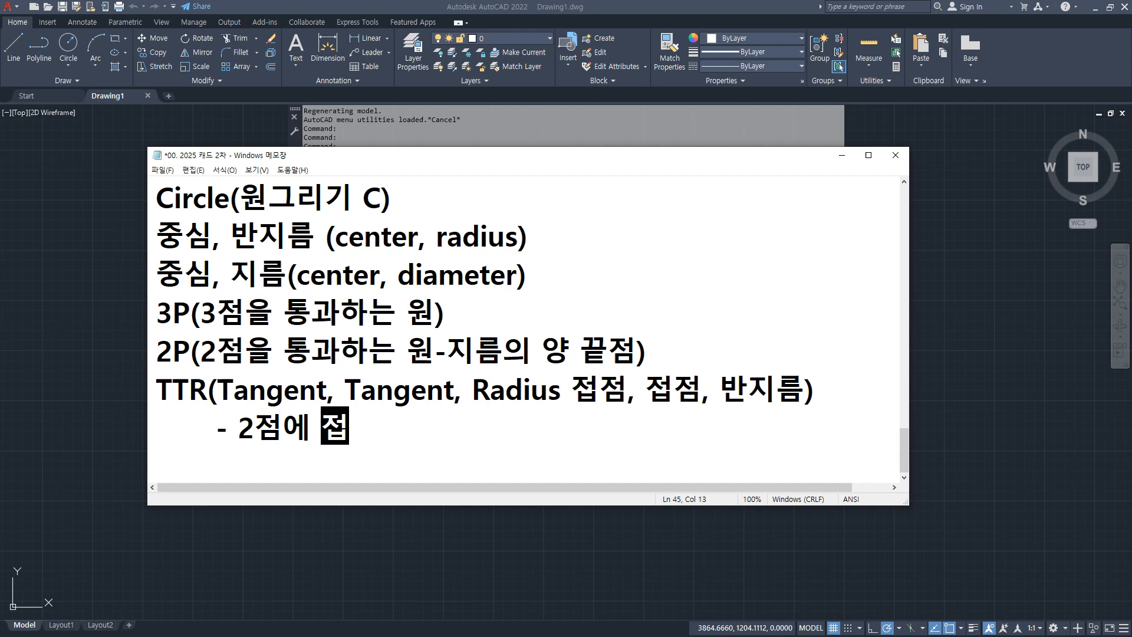
text(하면서 반)
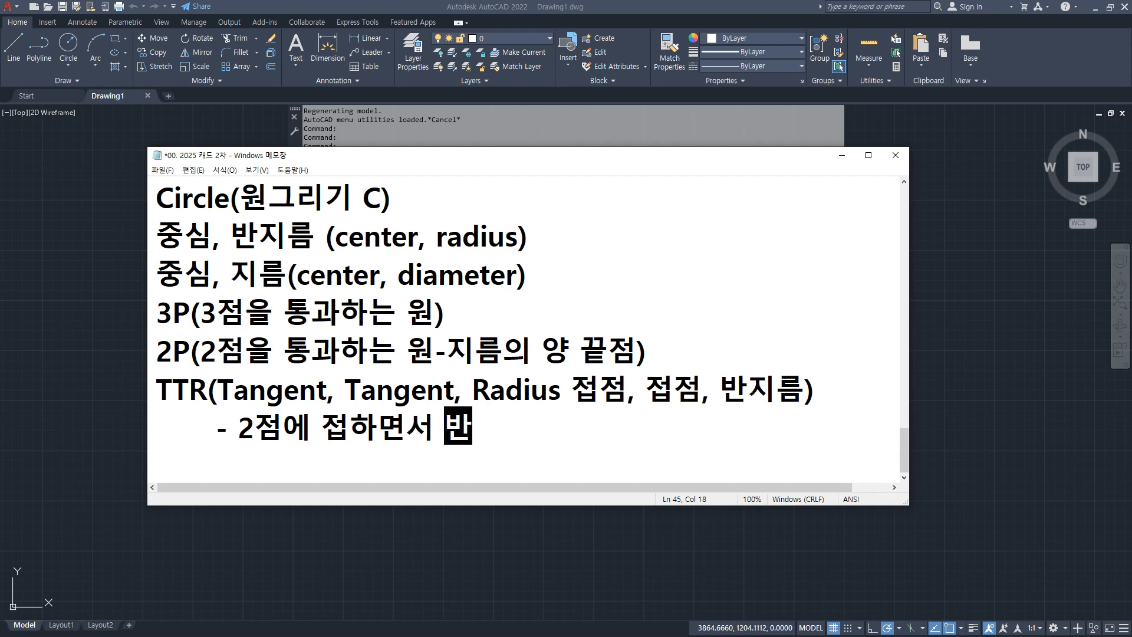
text(지름이 R)
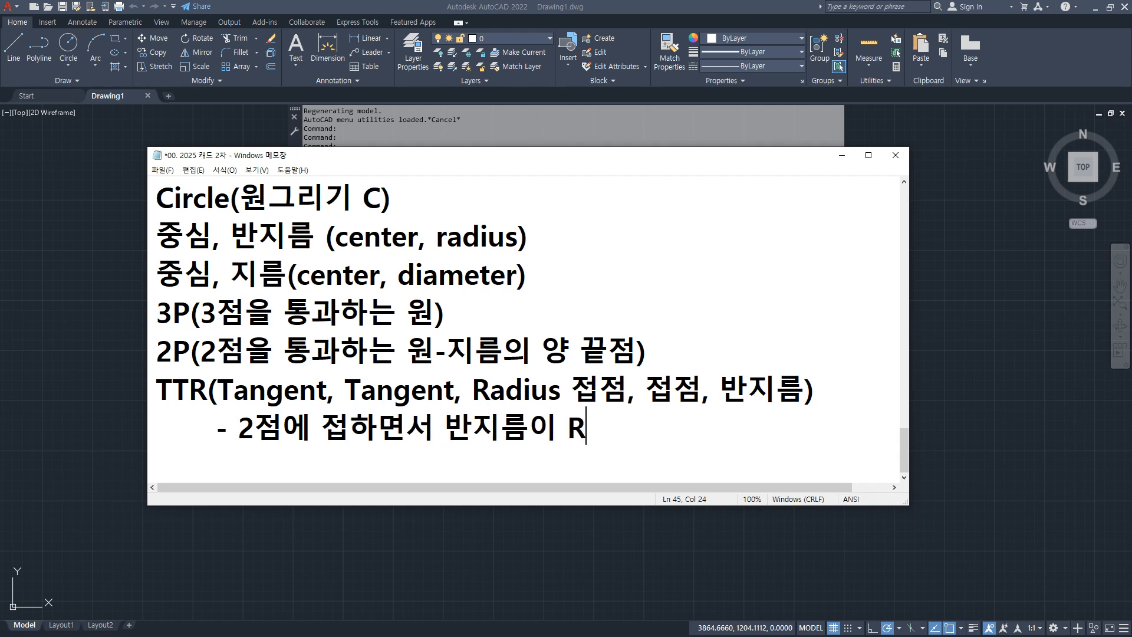
text(인ㅇ원)
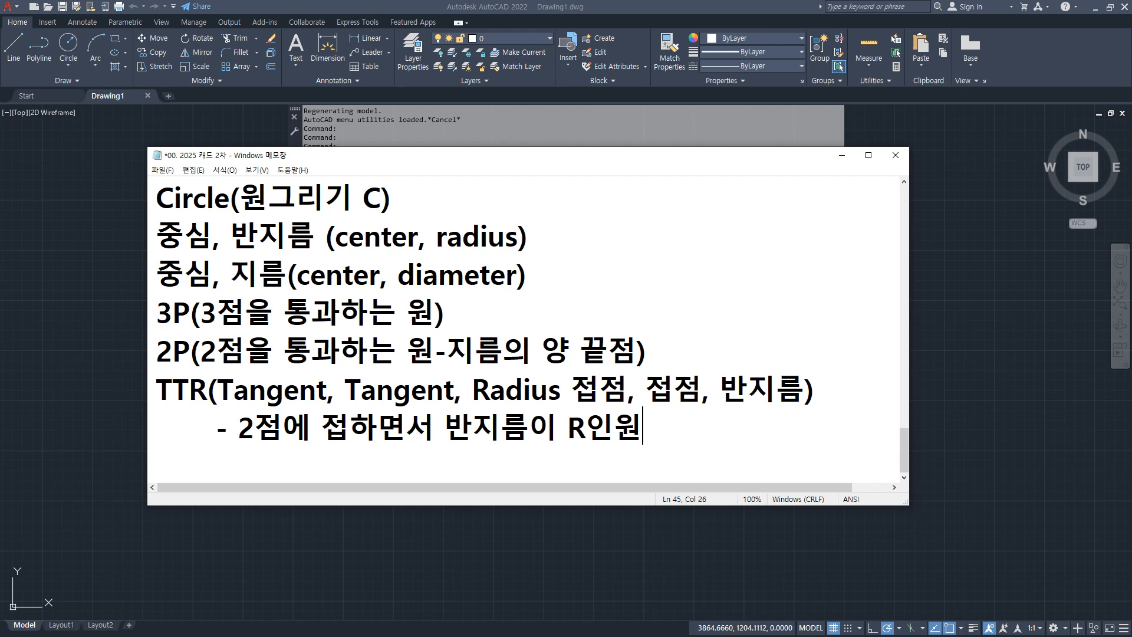
Add the three-tangent method as a new line reading "tan, tan, tan - 3군데 접하는 원" and enlarge the Notepad window upward
key(Return)
text(tna)
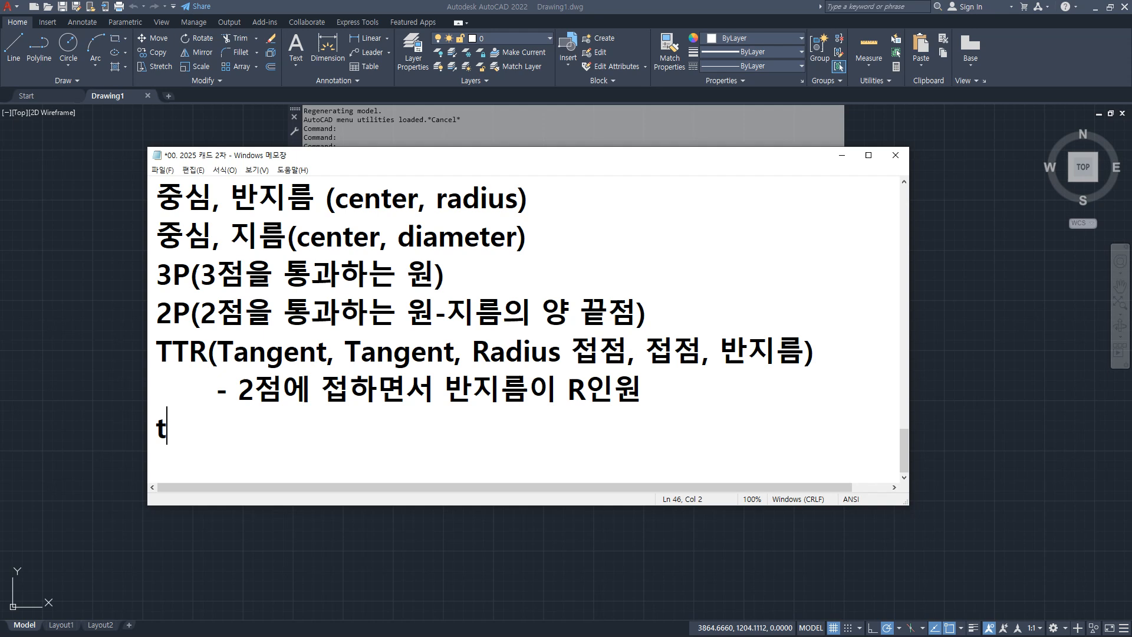
key(BackSpace)
key(BackSpace)
text(an,)
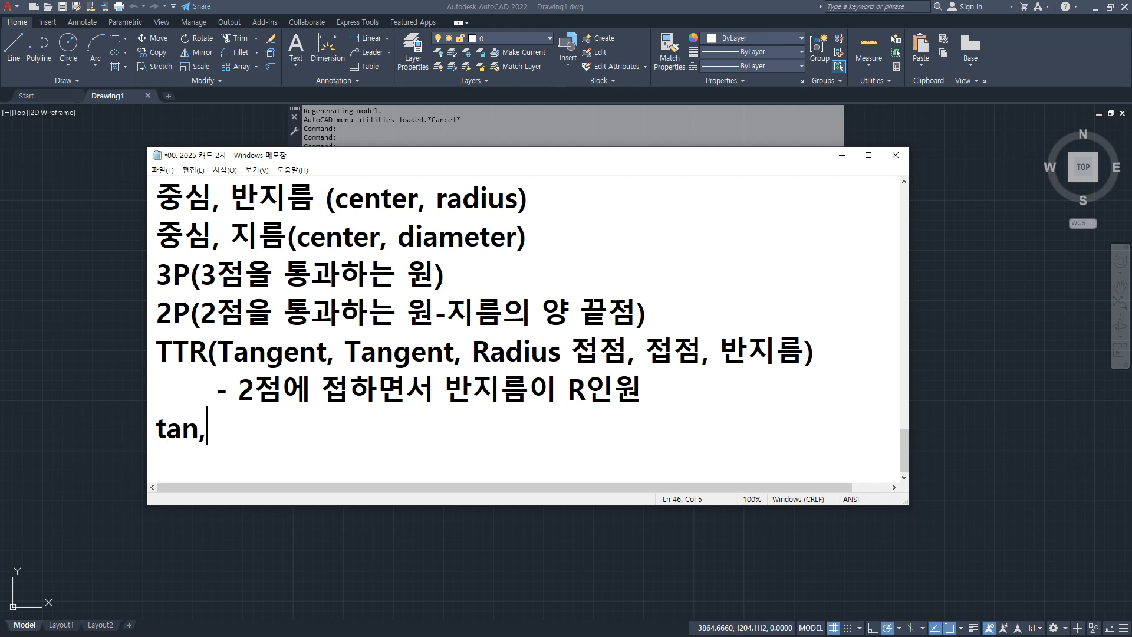
text( tan, tan)
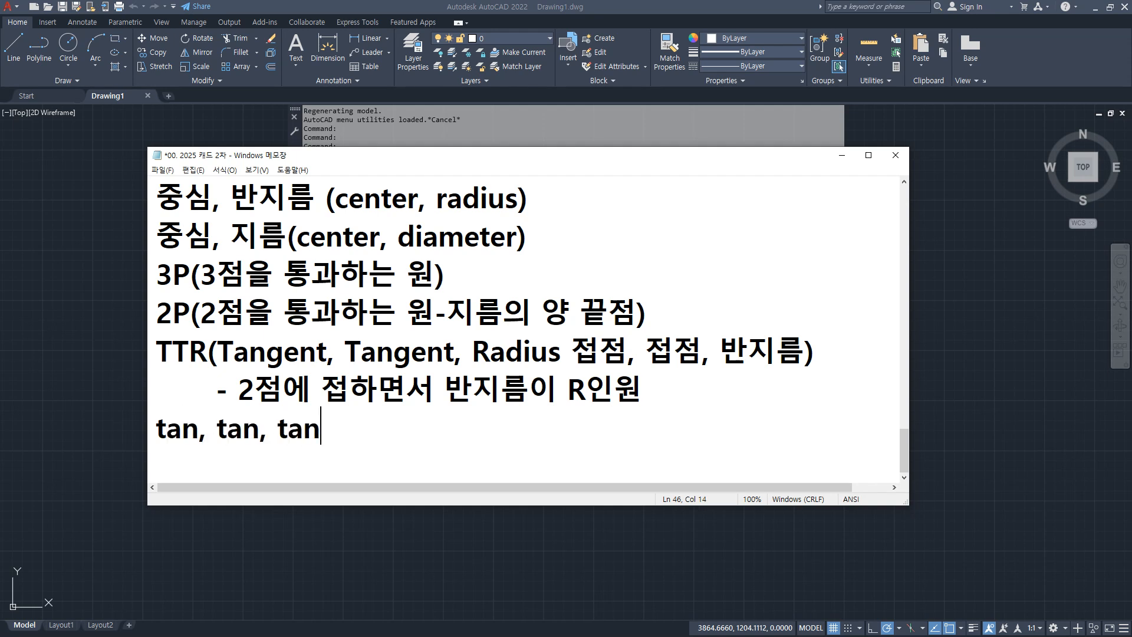
text( - 3군데)
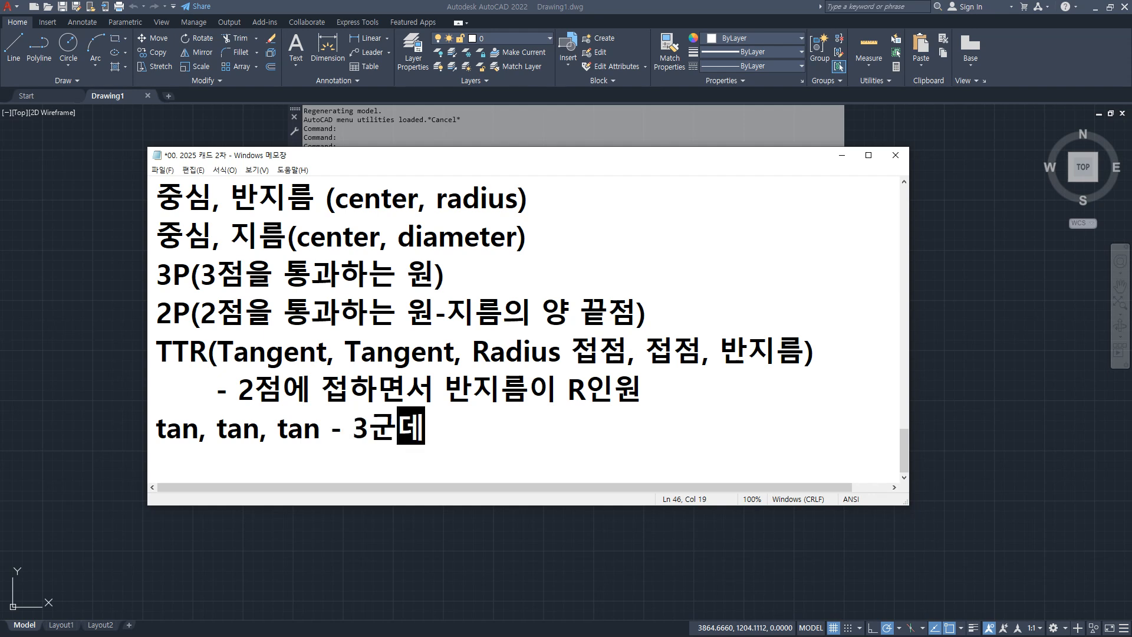
text( 저ㅂ하는 원)
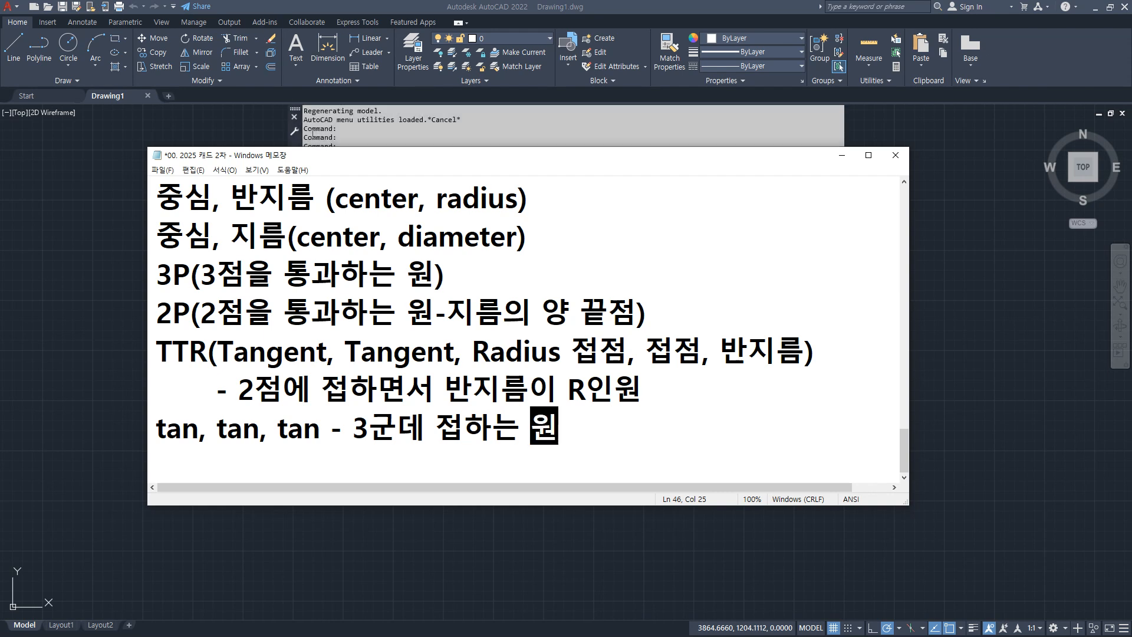
drag(314, 151, 315, 96)
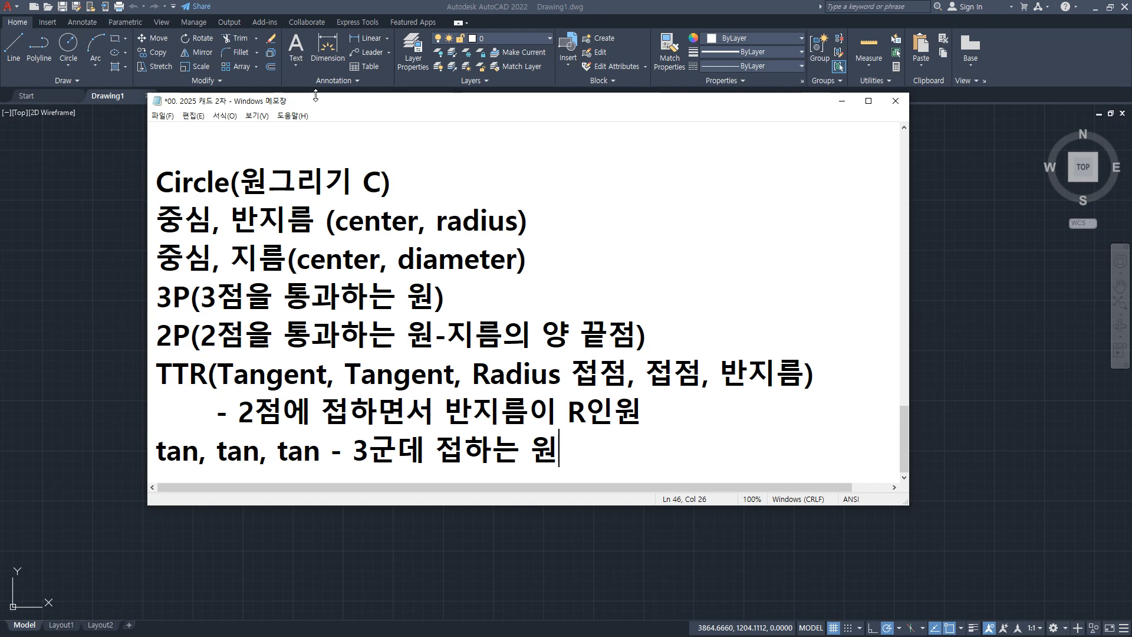
Leave a blank line below the three-tangent method and add the radius notation "R50" on its own line
key(Return)
key(Return)
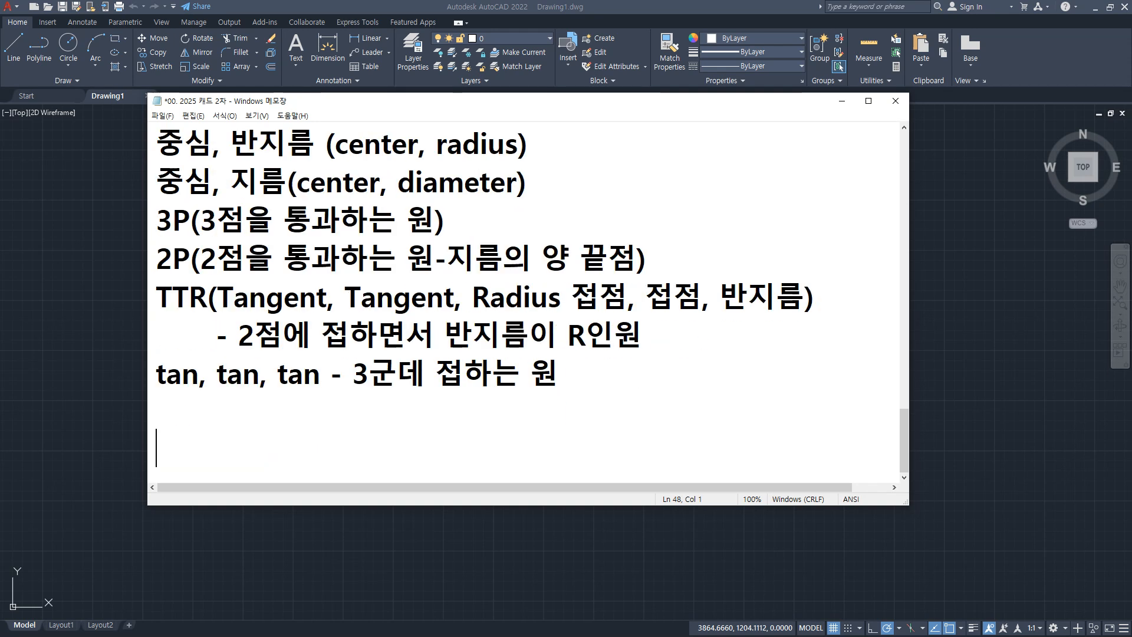
text(ㄲ)
key(BackSpace)
text(R)
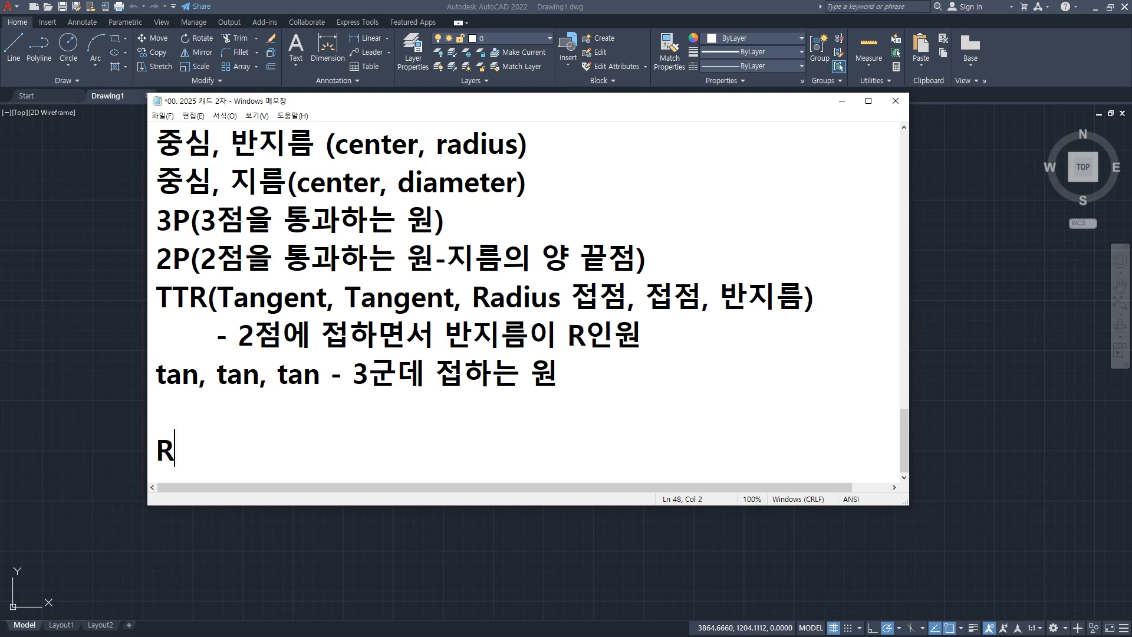
text(50)
key(Return)
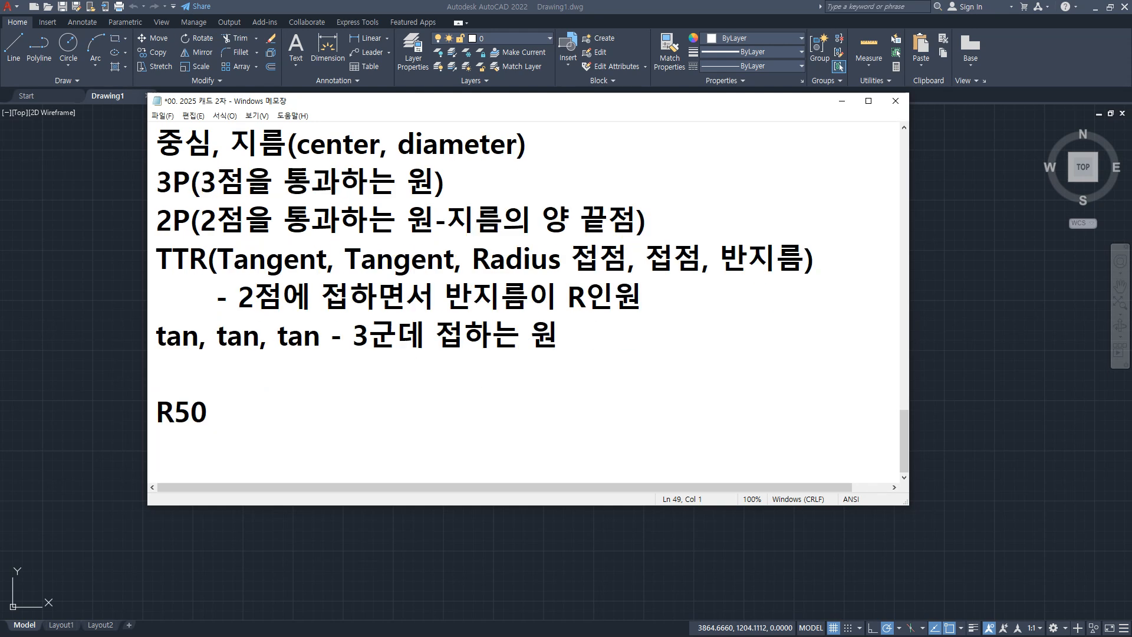
Add the diameter notation below R50 as "Ø50 - 파이50", inserting the Ø special character
text(ㄲ)
key(Hangul_Hanja)
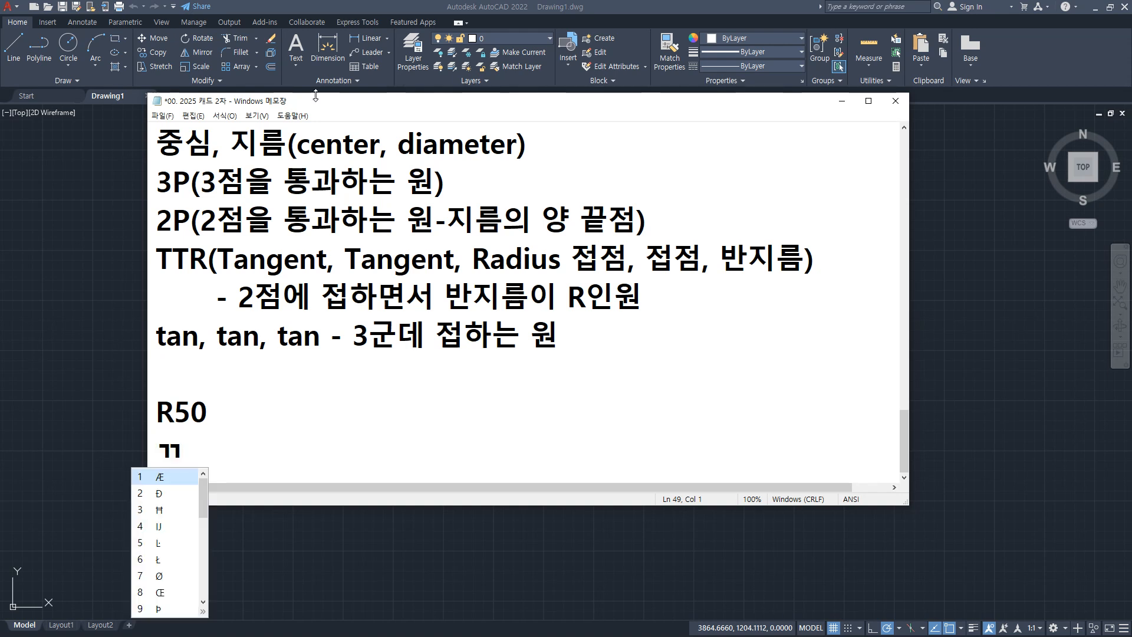
text(7)
text(50)
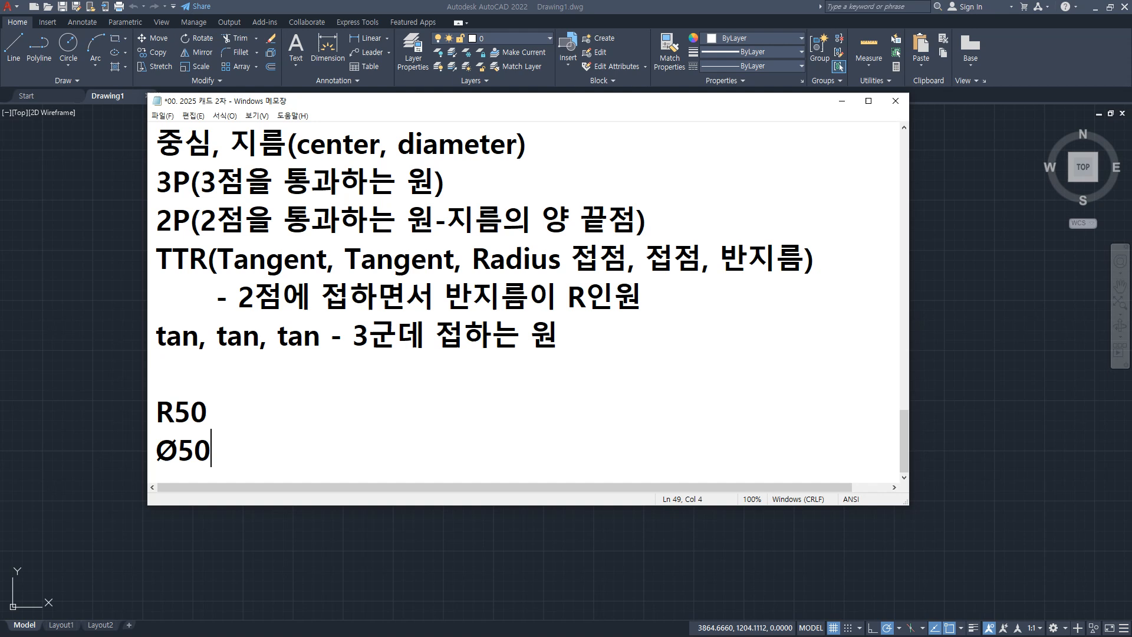
text( - vk)
key(BackSpace)
key(BackSpace)
key(Hangul)
text(파이)
key(Hangul)
text(50)
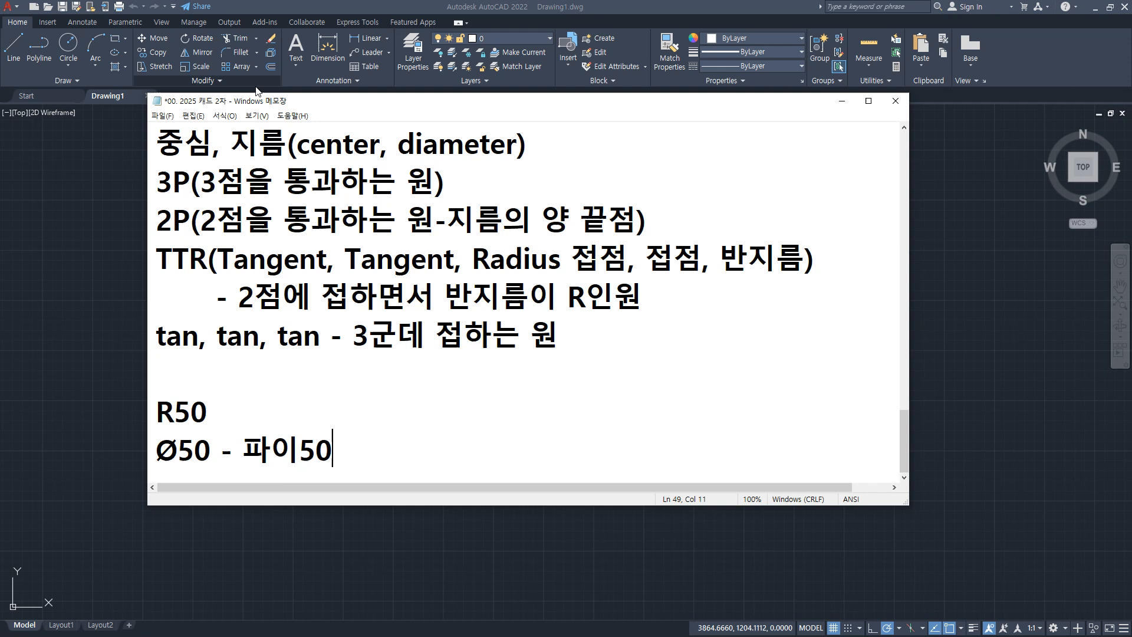
Extend the R50 line with the explanation "- 반지름 50mm인 원"
key(Up)
text(- 바ㄴ지름 50)
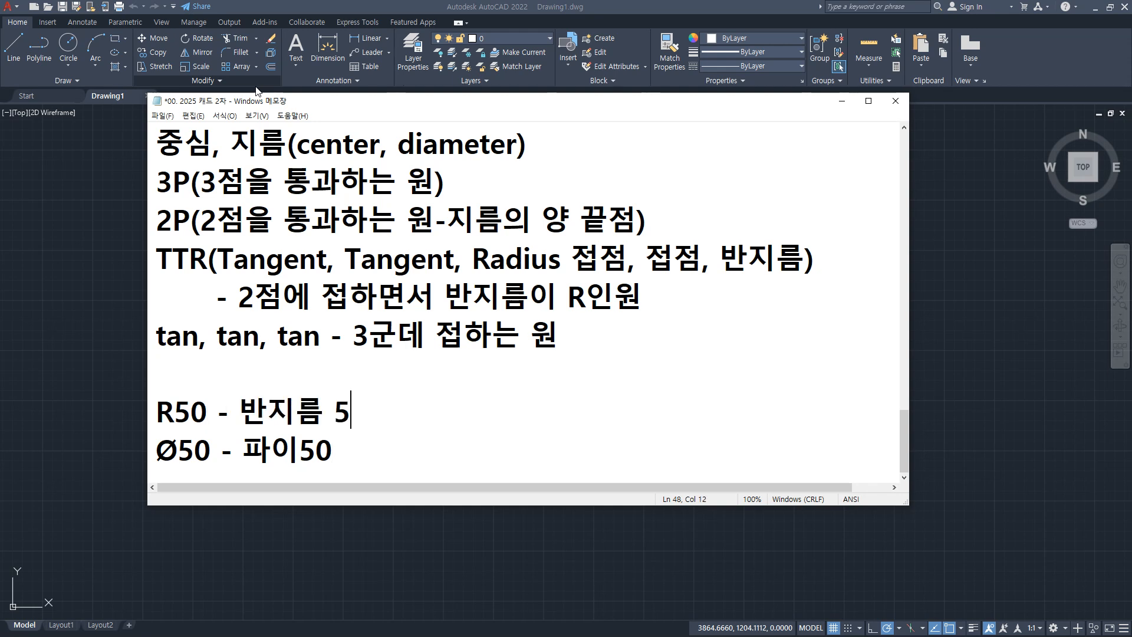
text(mm인 원)
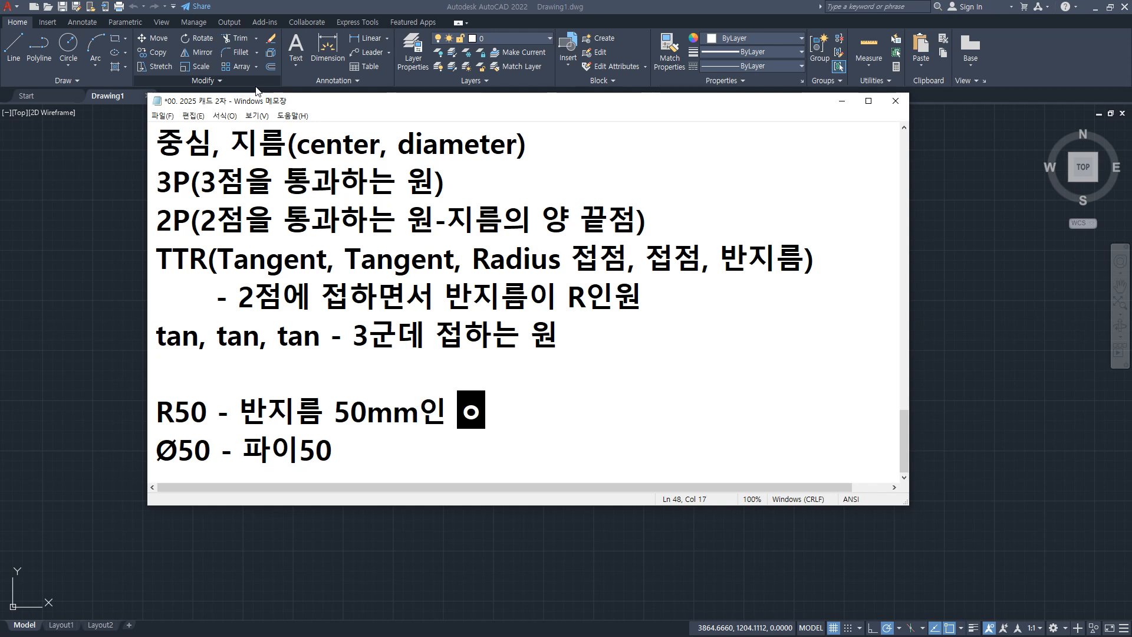
Extend the Ø50 line with the explanation "- 지름이 50mm인 원"
key(Down)
text(- 지름이)
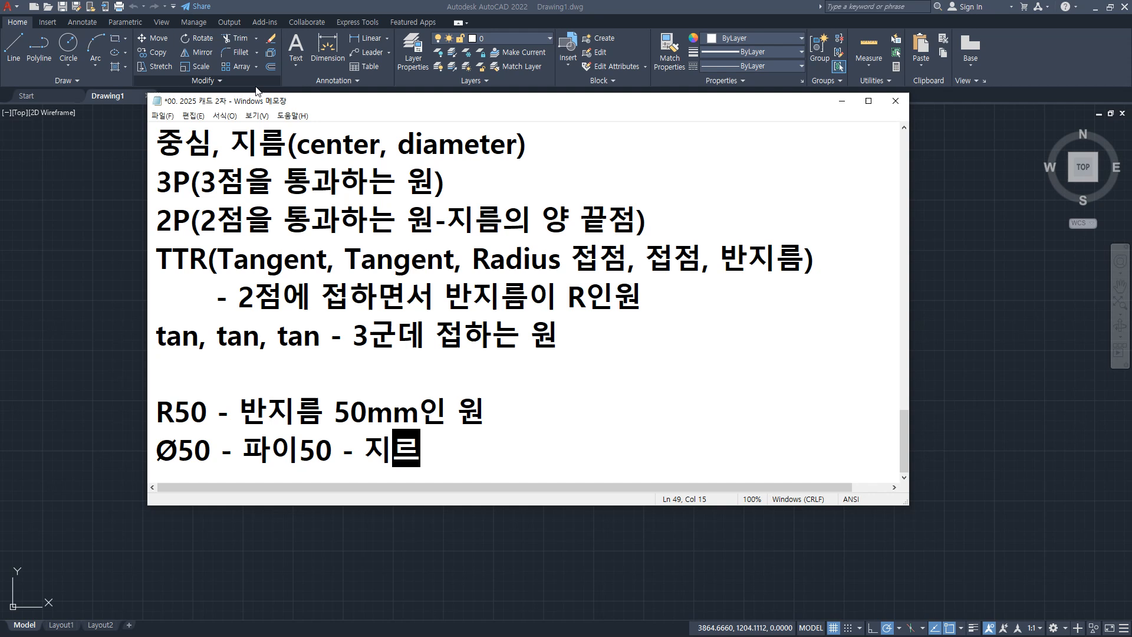
text( 50mm)
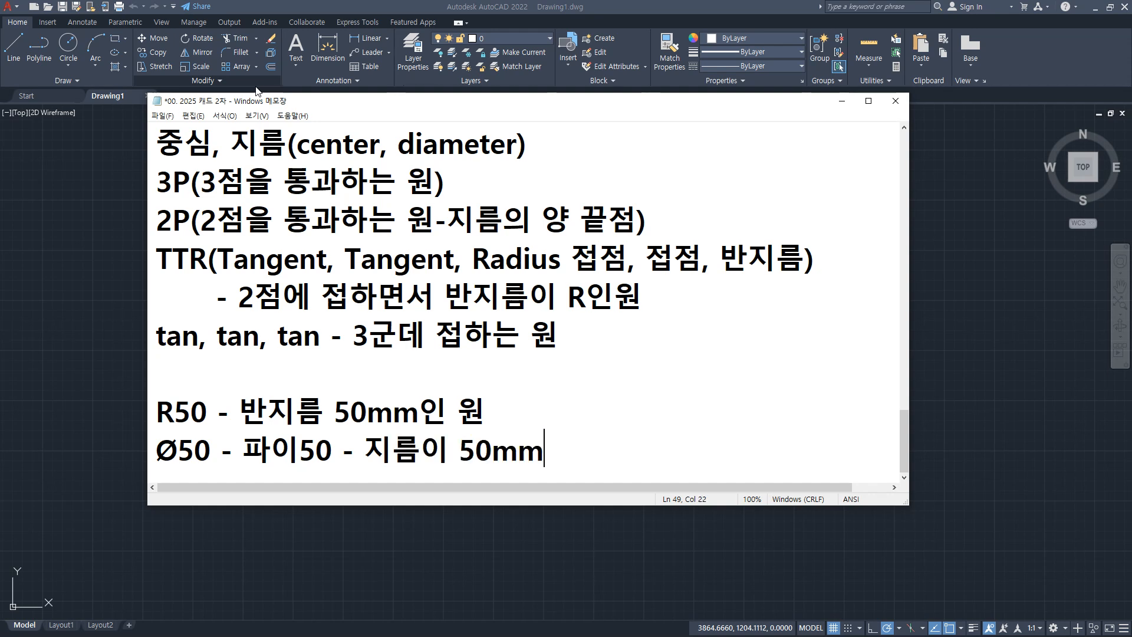
text(인 원)
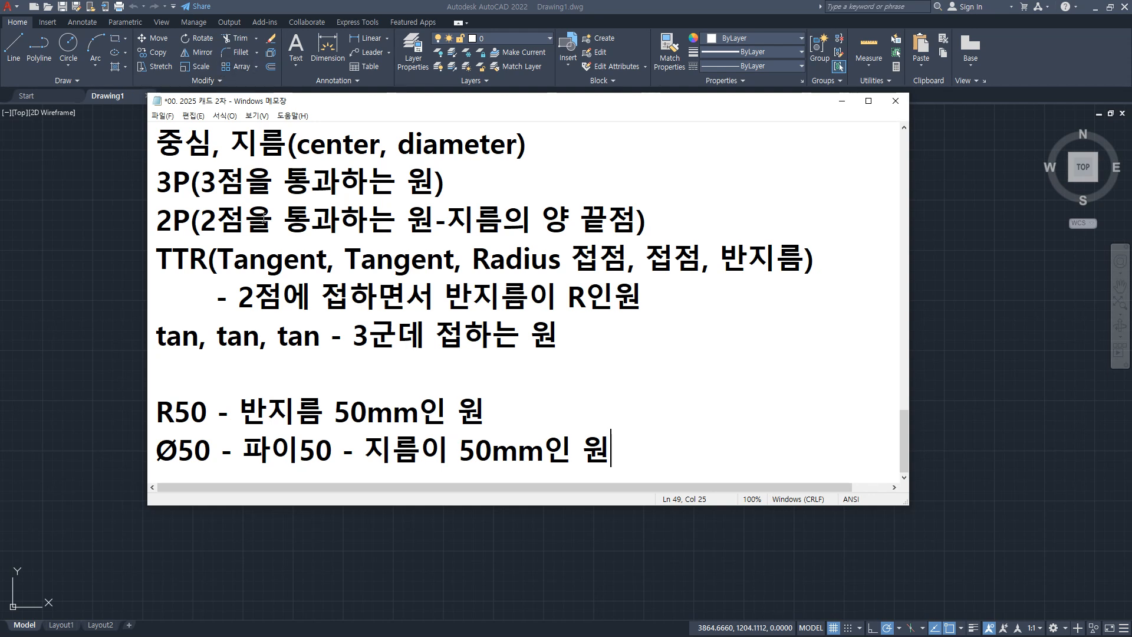
Switch to AutoCAD and draw a circle from a freely picked center point with a radius of 50
scroll(309, 248, up, 1)
click(463, 10)
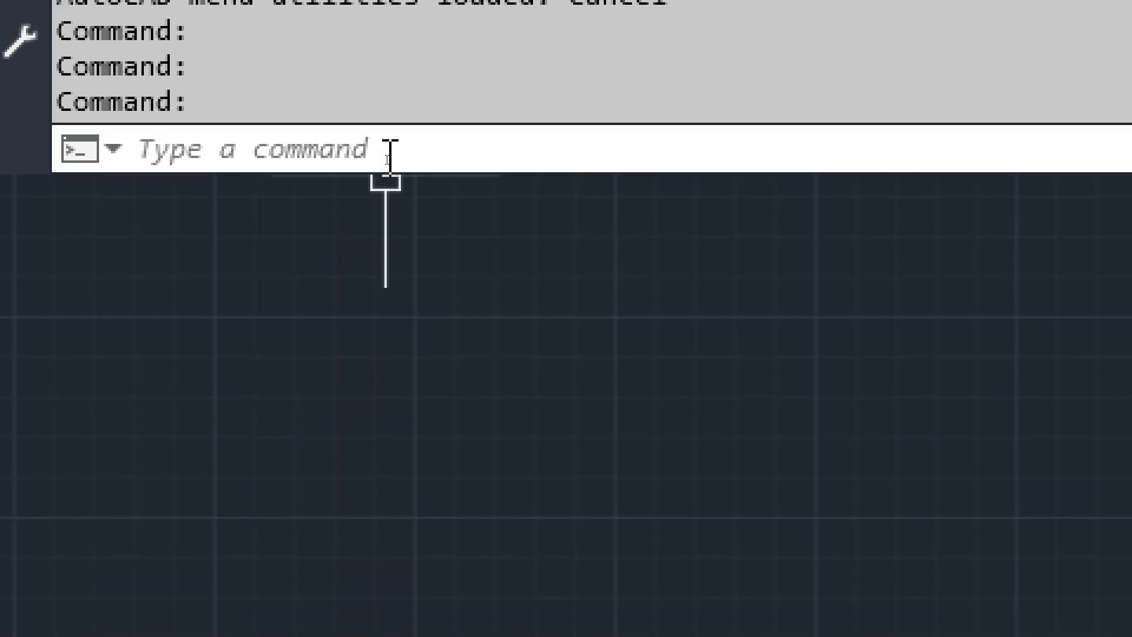
click(387, 158)
key(Escape)
key(Escape)
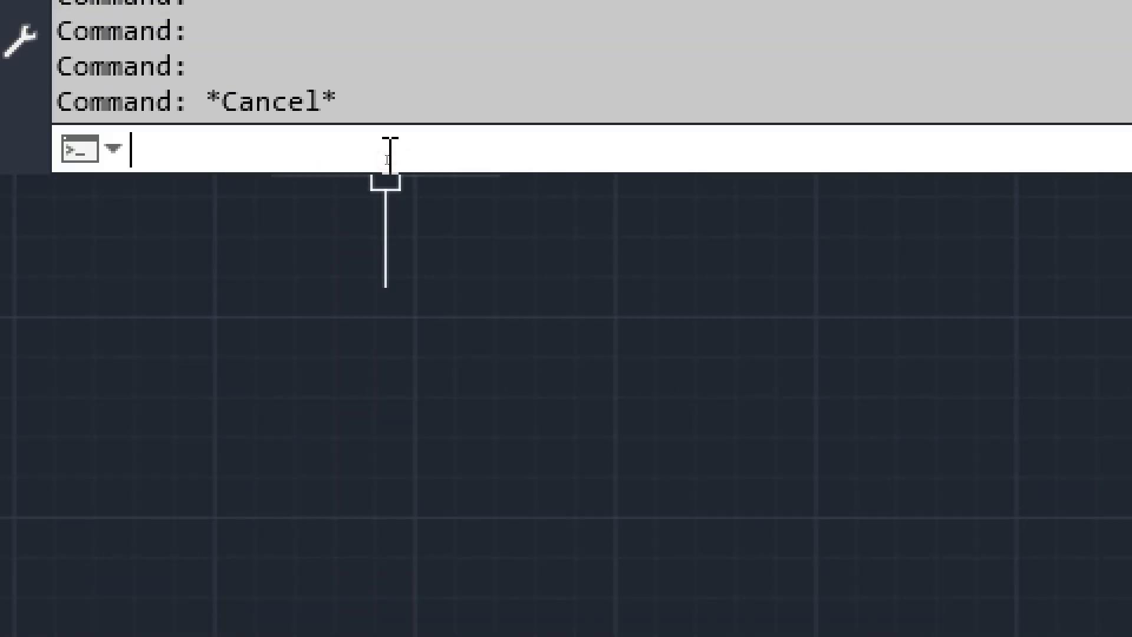
text(c)
key(space)
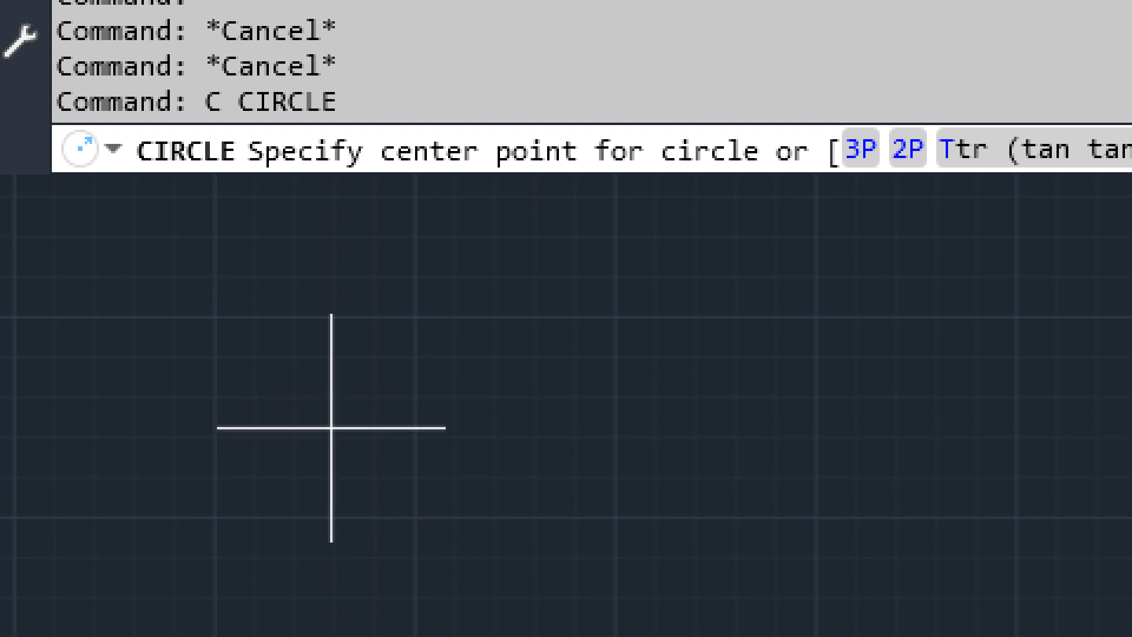
click(417, 397)
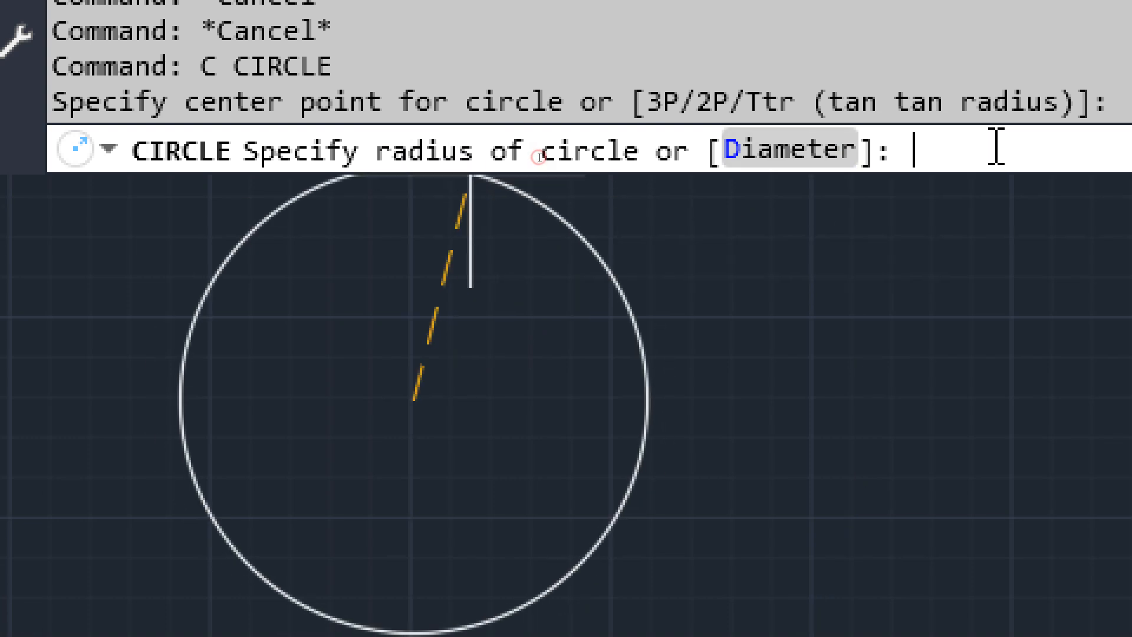
text(50)
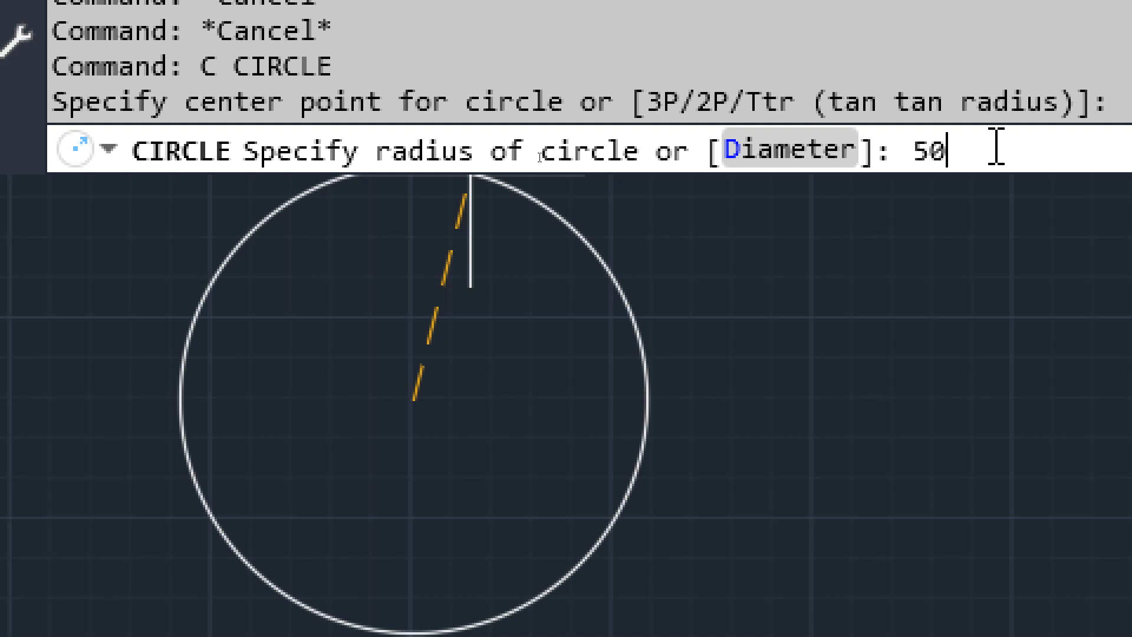
key(Return)
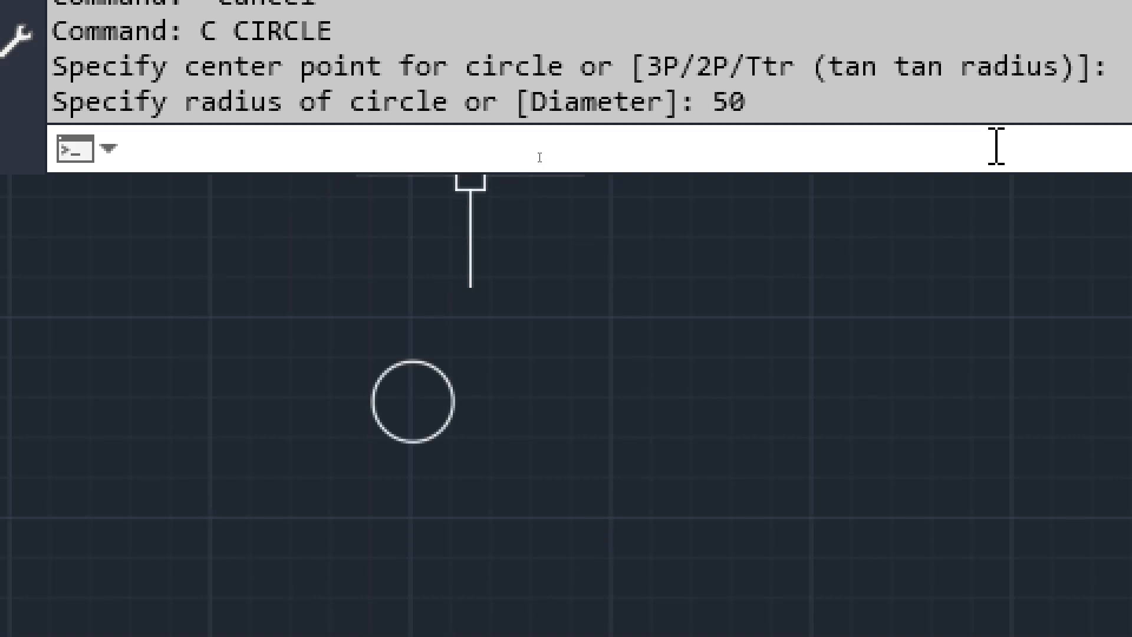
Draw a second circle to the right of the first one, using the Diameter option with a diameter of 50
scroll(498, 471, up, 4)
middle_drag(291, 314, 279, 438)
middle_drag(450, 470, 448, 450)
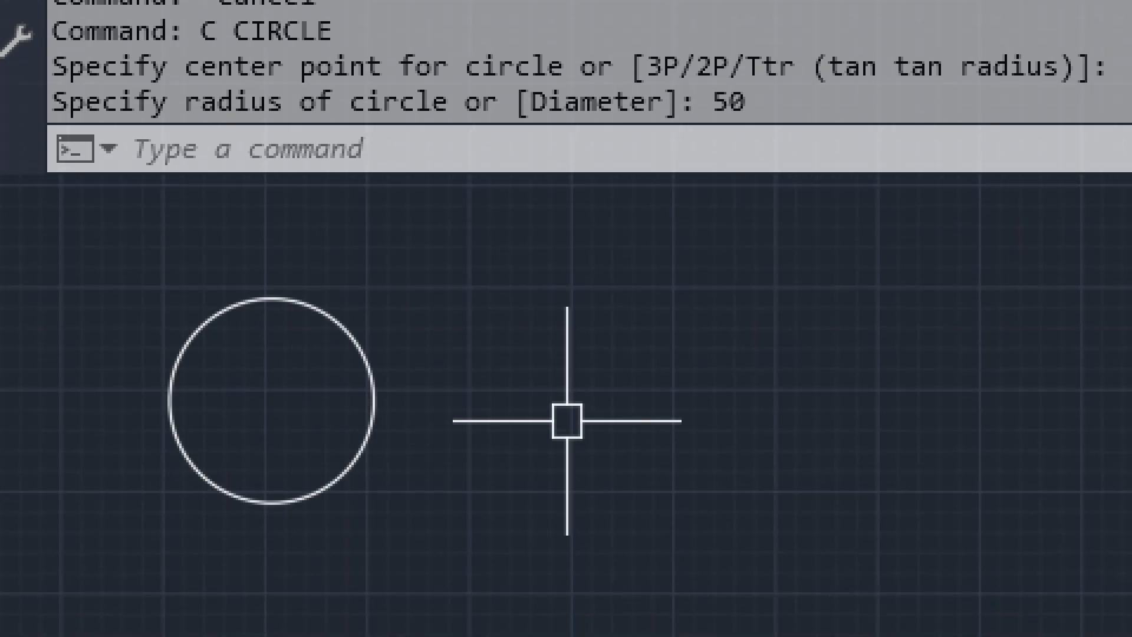
text(c)
key(Return)
click(659, 400)
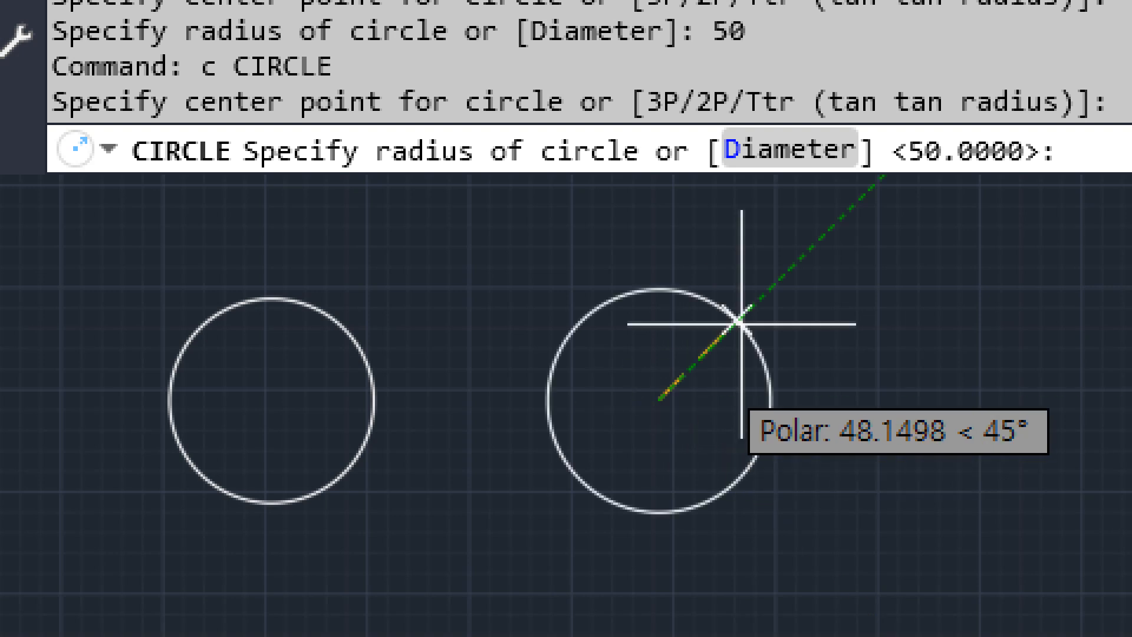
click(800, 155)
text(50)
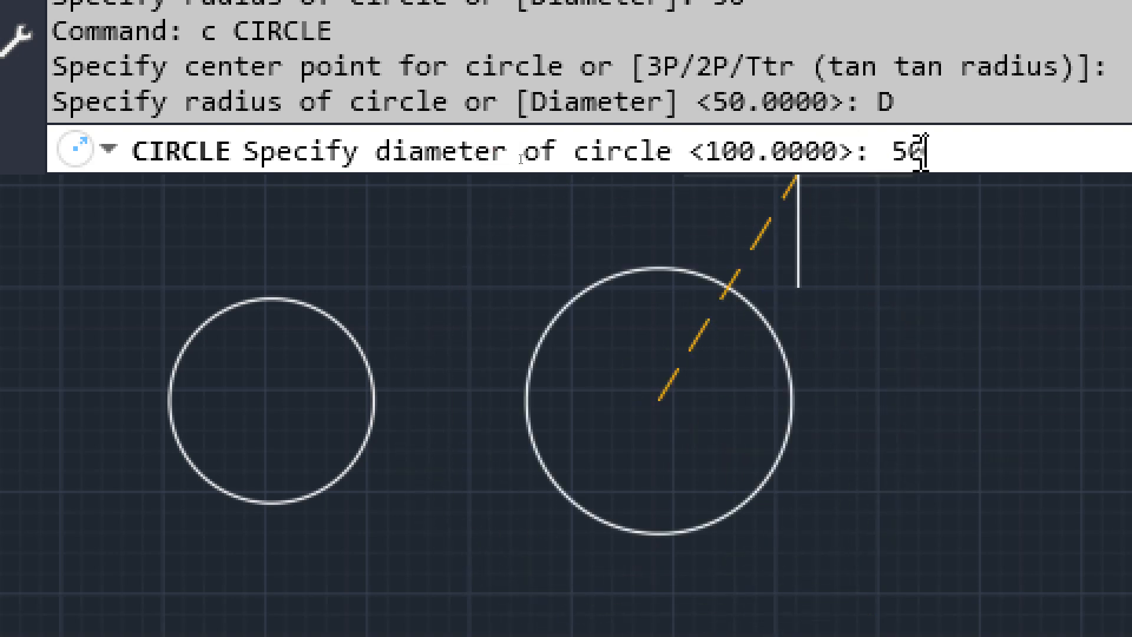
key(Return)
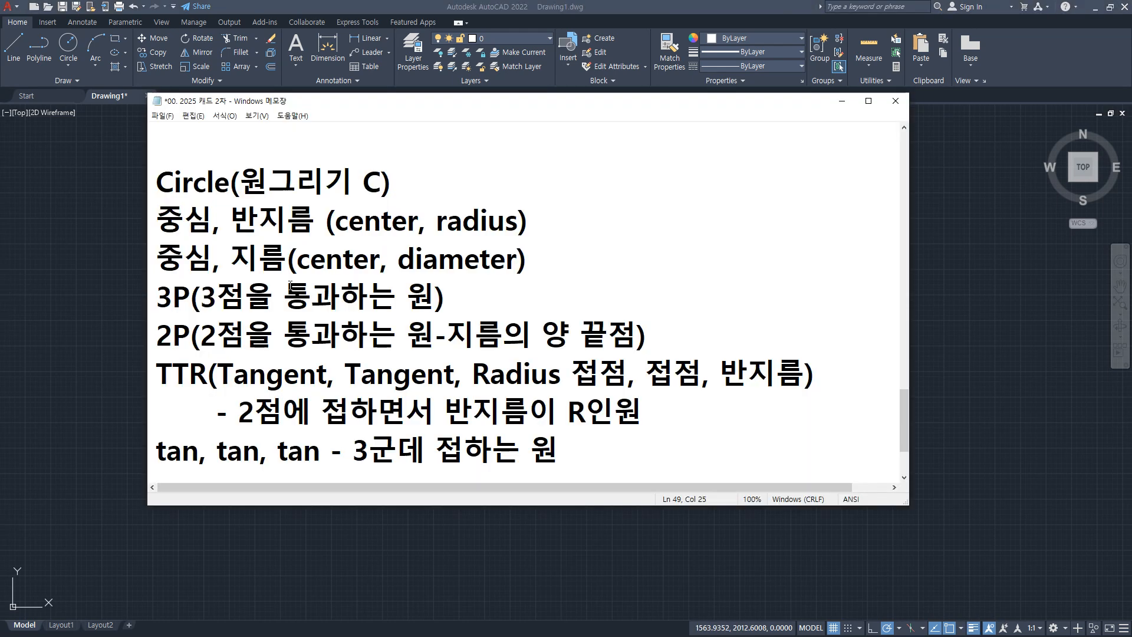
Switch to AutoCAD and draw a circle through three freely picked points using the Circle command's 3P option
drag(144, 314, 423, 314)
key(Escape)
key(alt+Tab)
text(C)
key(Return)
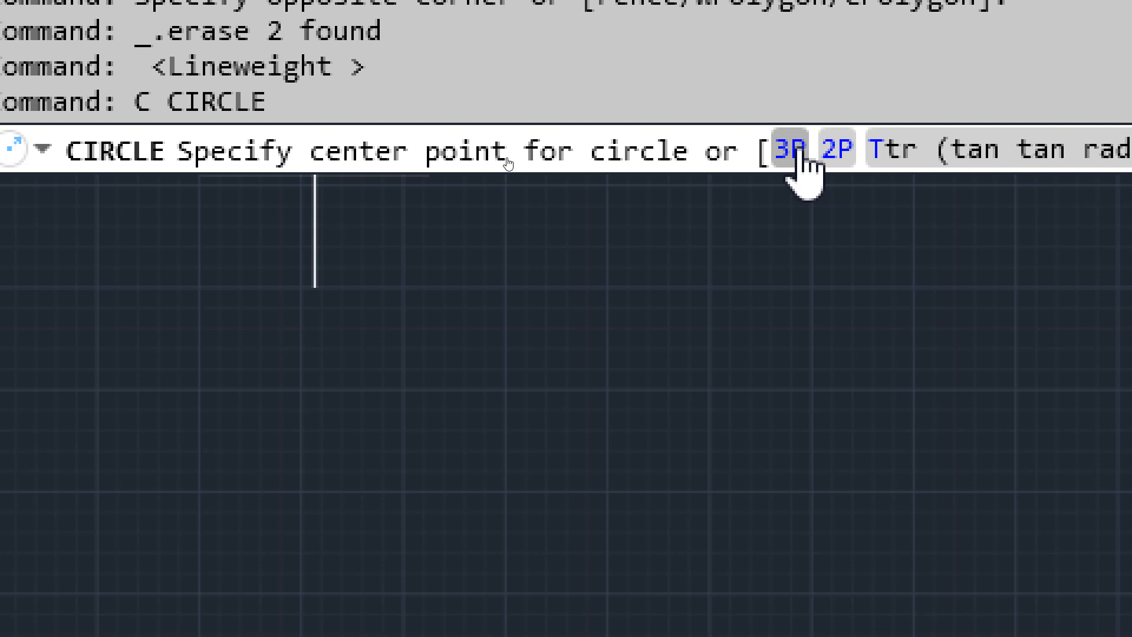
click(799, 154)
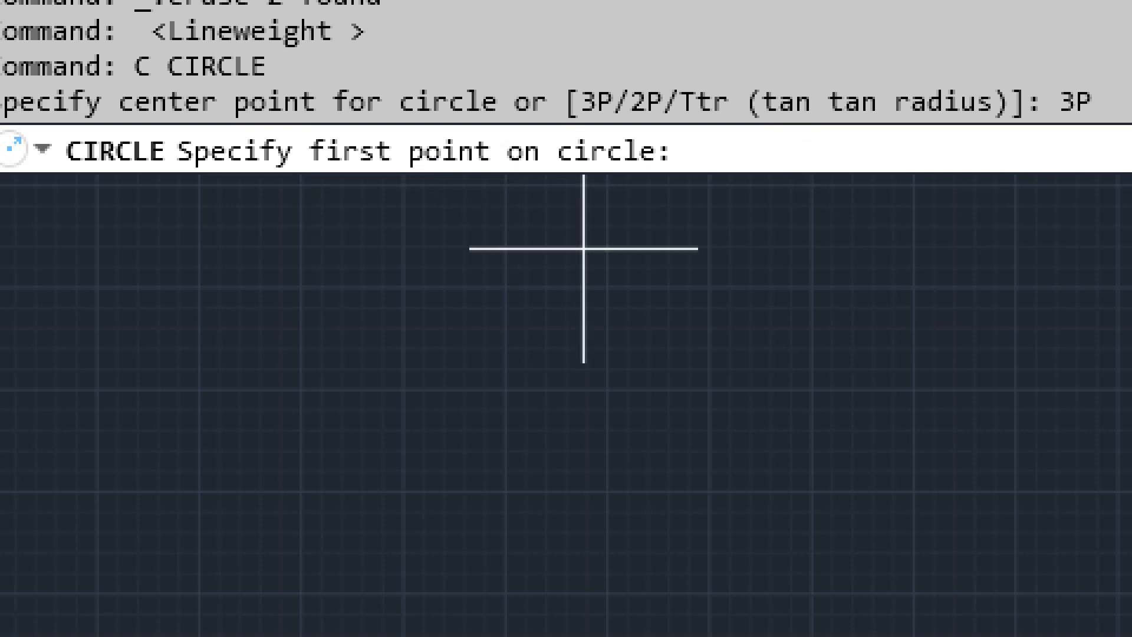
click(736, 321)
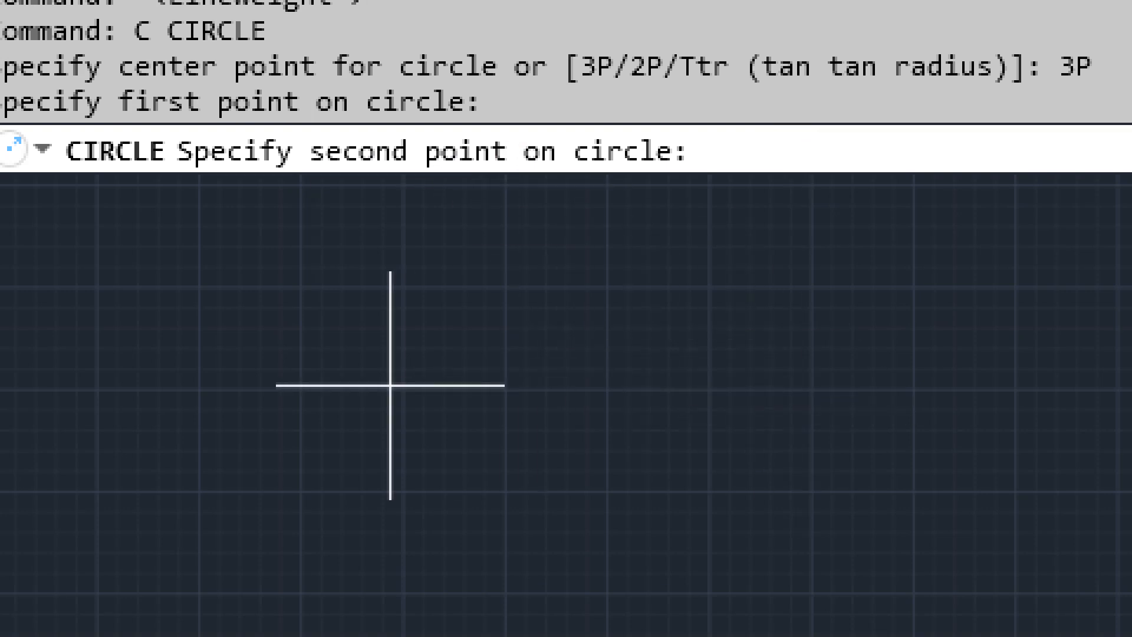
click(311, 412)
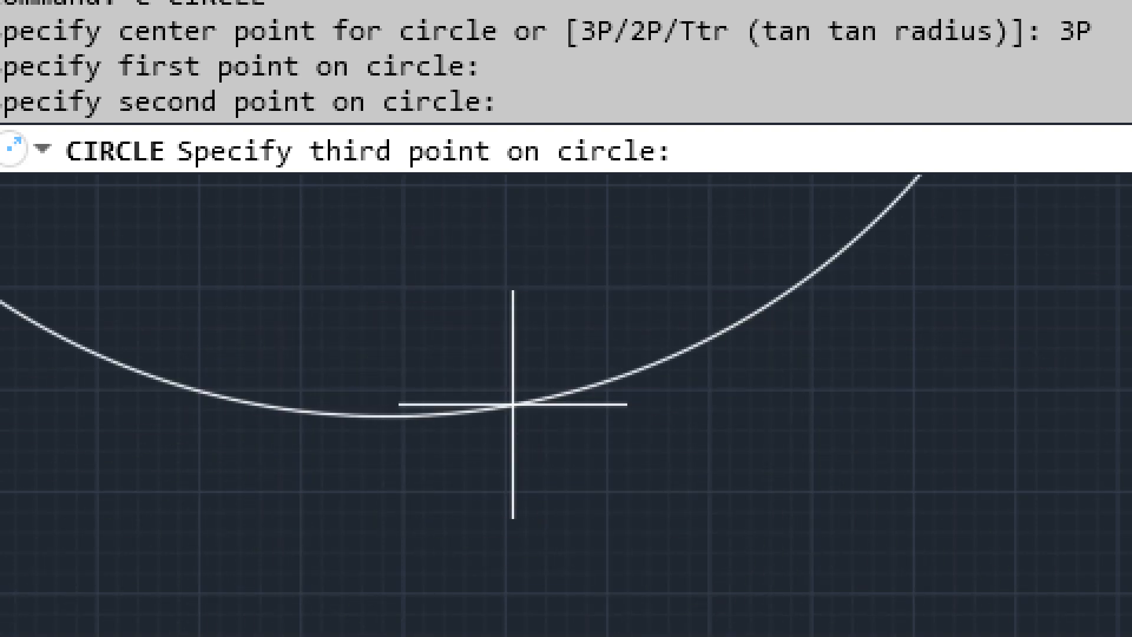
click(400, 565)
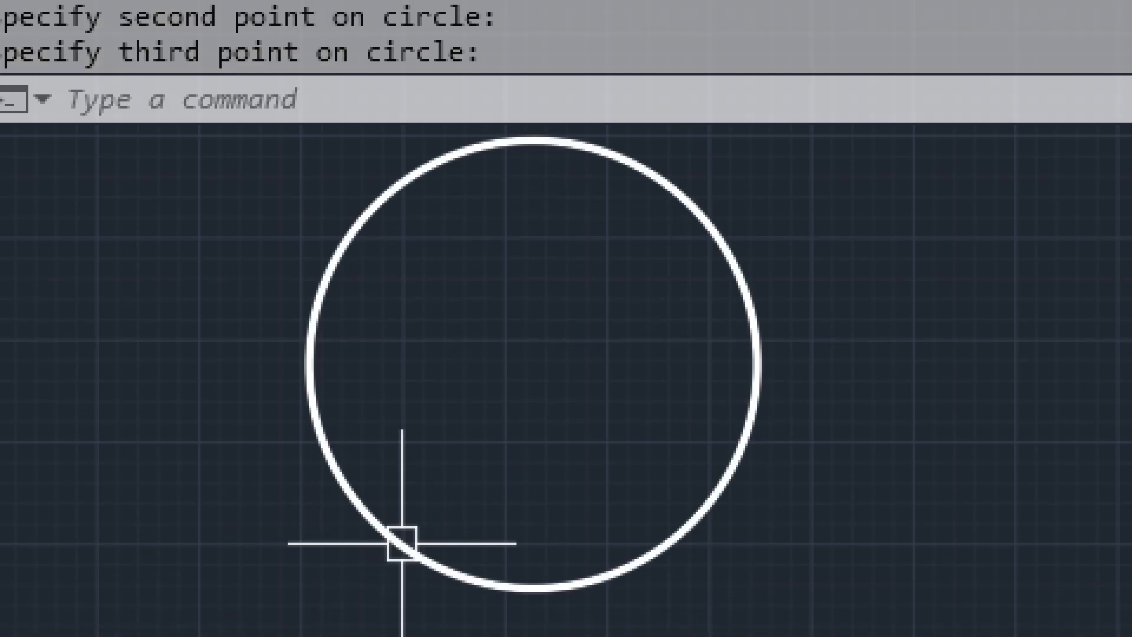
Erase the three-point circle and zoom the view to All
click(623, 469)
click(157, 477)
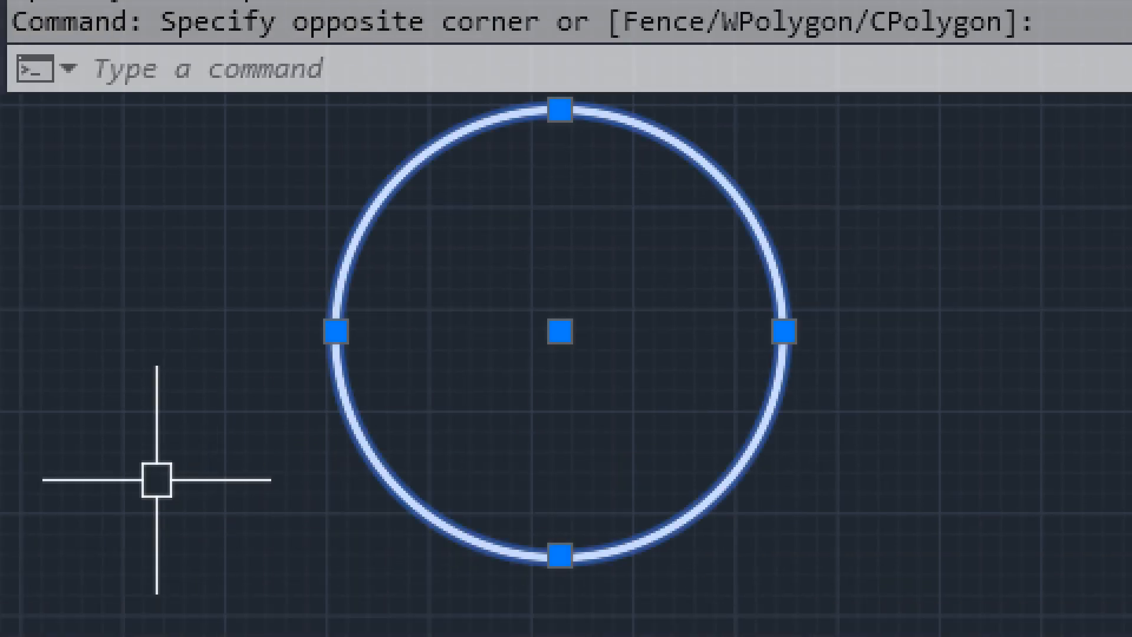
text(e)
key(Return)
text(z)
key(Return)
text(a)
key(Return)
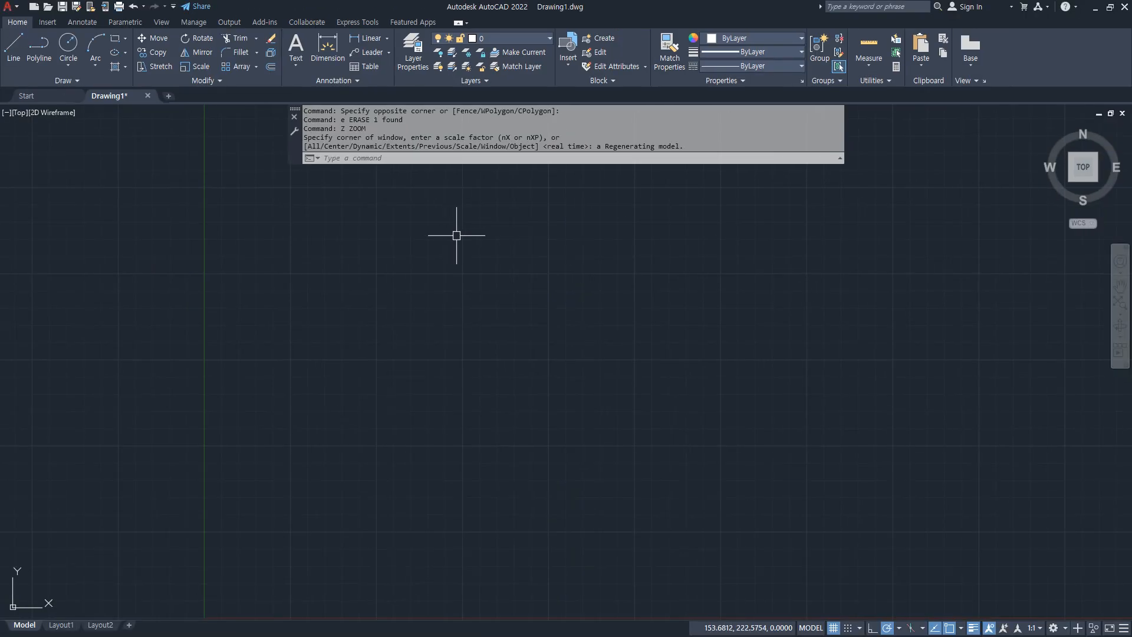
Draw a closed triangle from three freely picked corner points with the Line command
text(l)
key(Return)
click(502, 244)
click(612, 368)
text(c)
key(Return)
Draw a separate single diagonal line to the right of the triangle
text(l)
key(Return)
click(852, 284)
click(707, 405)
key(Return)
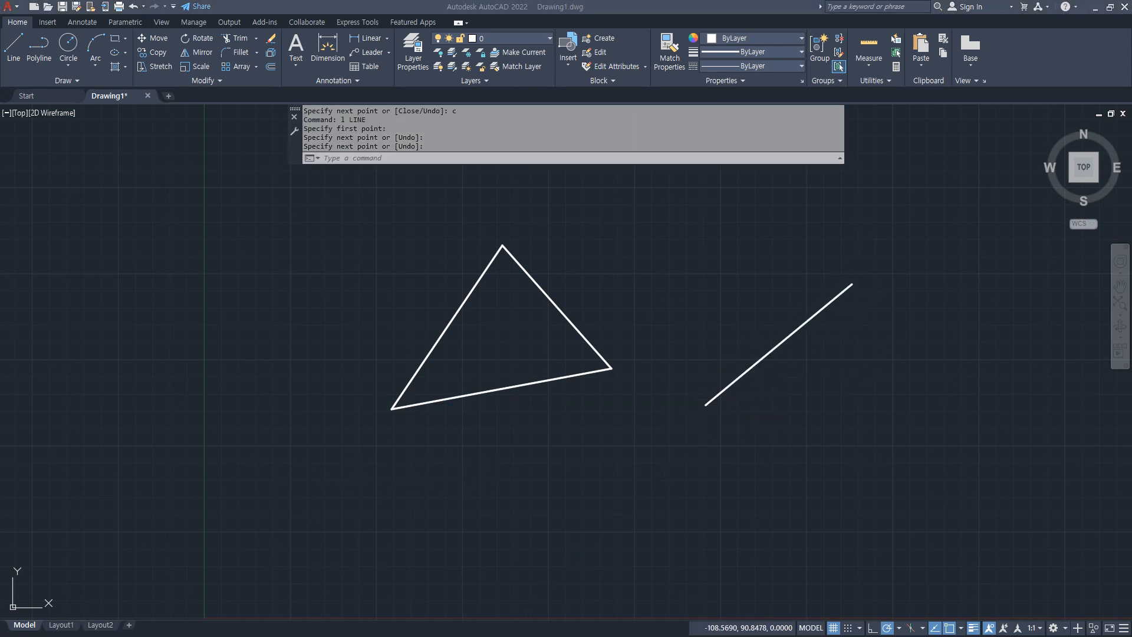
Switch to Notepad and add the line "OSNAP(객체스냅 Object SNAP" below the Ø50 note, separated by a blank line
key(alt+Tab)
scroll(642, 409, down, 1)
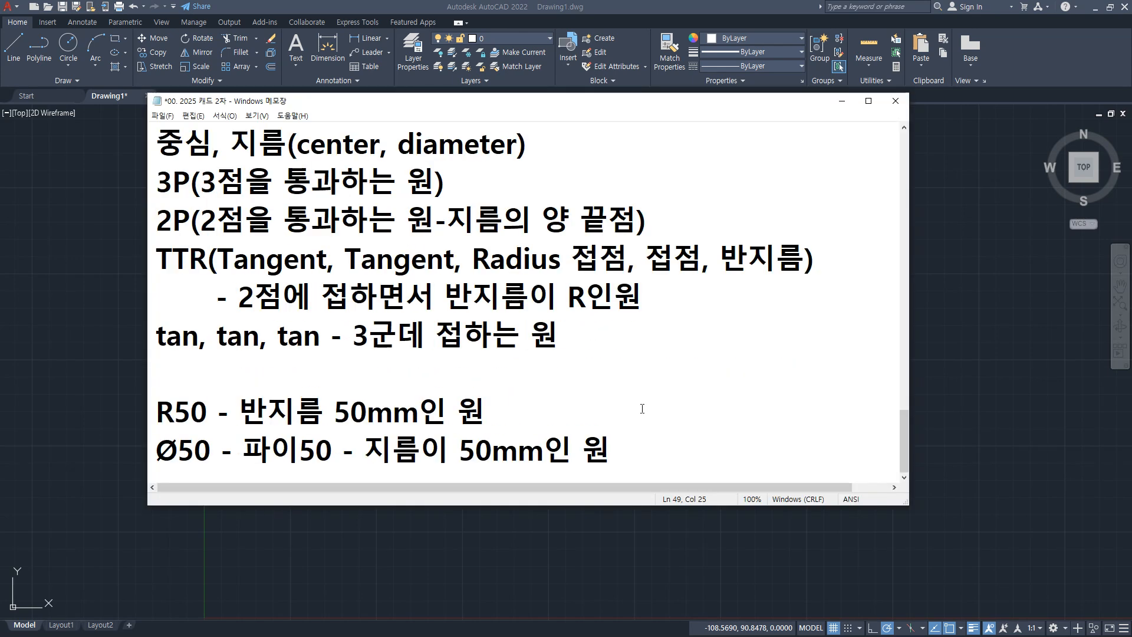
key(Return)
key(Return)
text(OSNAP)
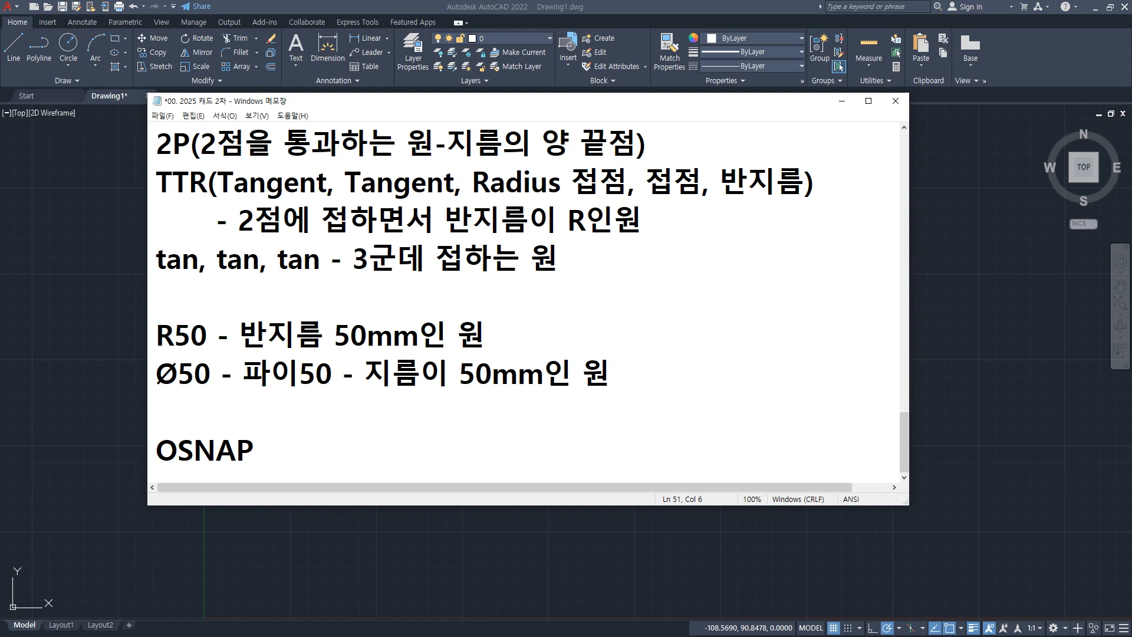
text((개ㄱ체스냅)
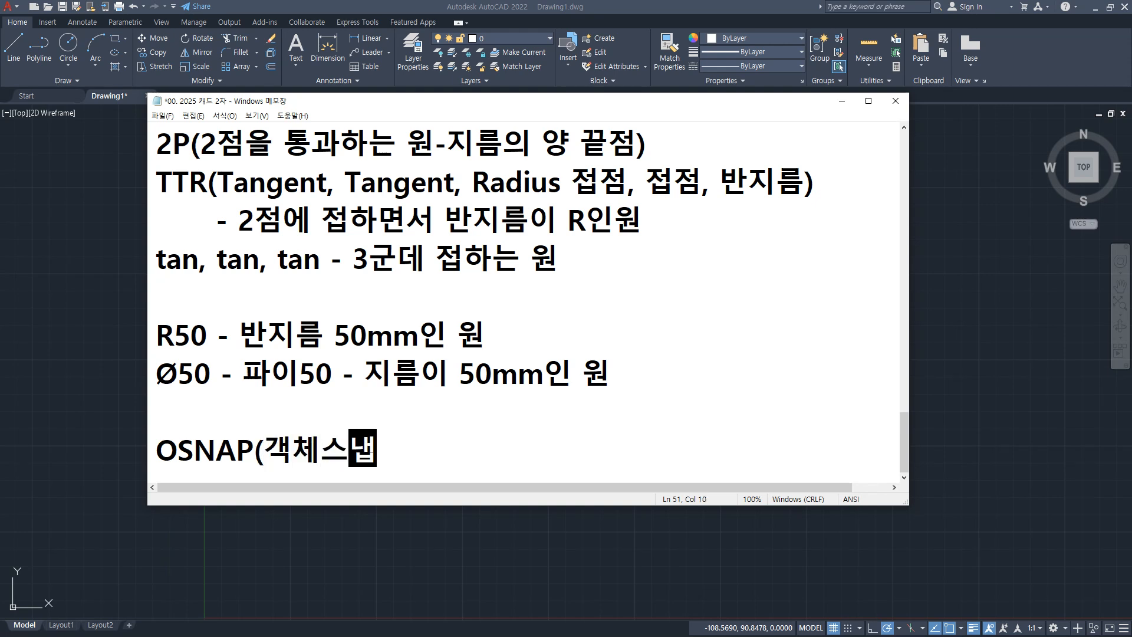
text( Object SNAP)
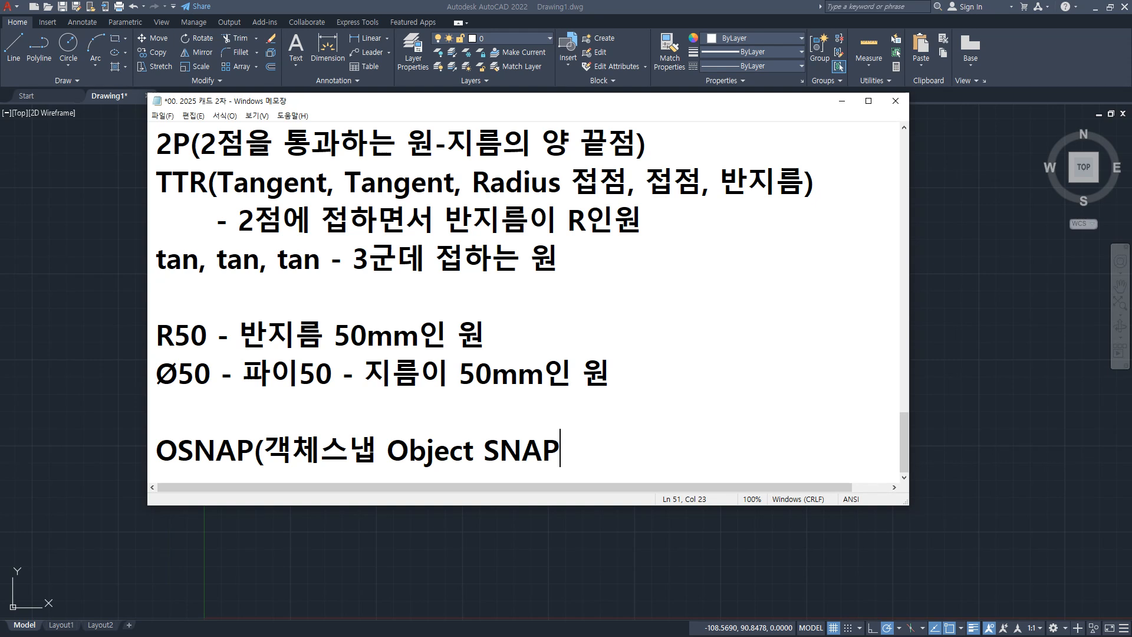
Add the line "EDN point 선의 끝점" beneath the OSNAP heading
key(Return)
text(End)
key(BackSpace)
key(BackSpace)
text(D)
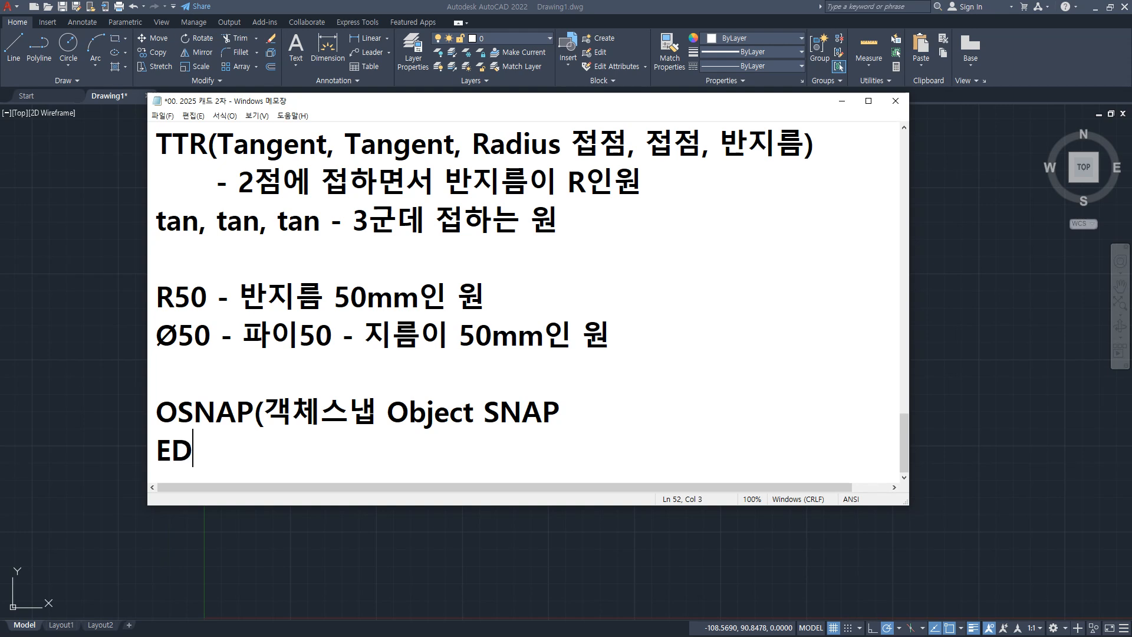
text(N point 9)
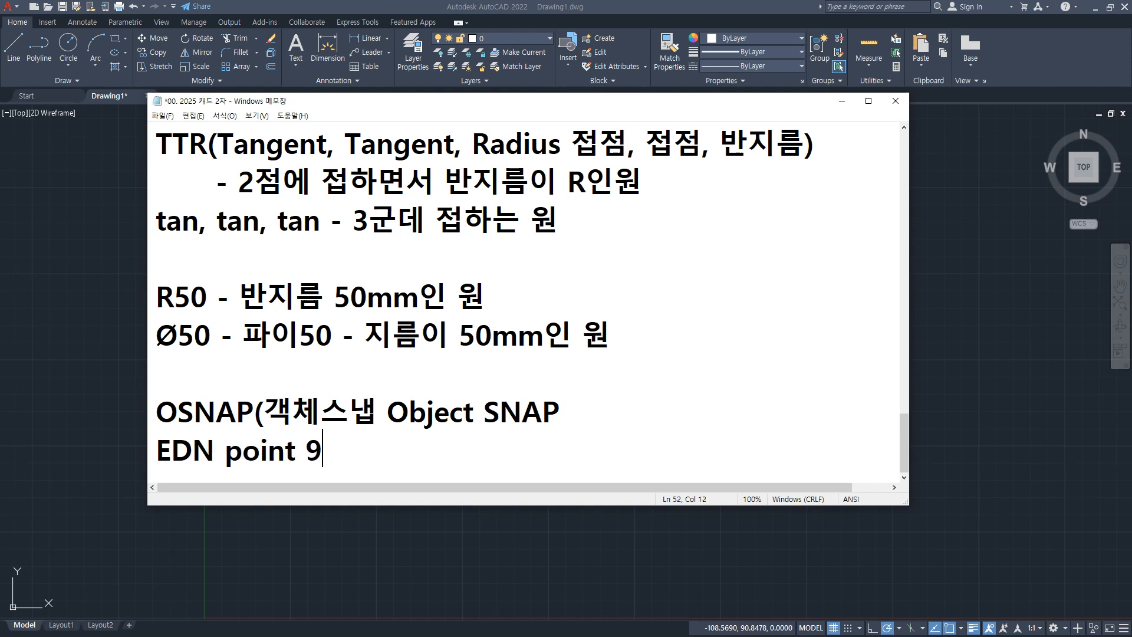
key(BackSpace)
text(서ㄴ의 끝저)
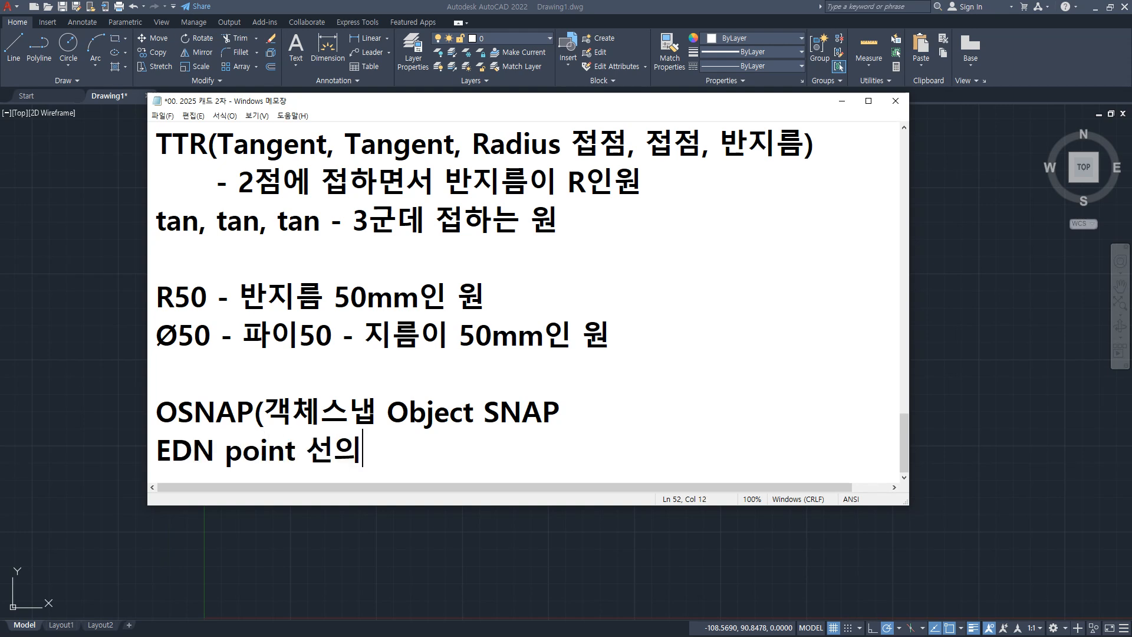
text(ㅁ)
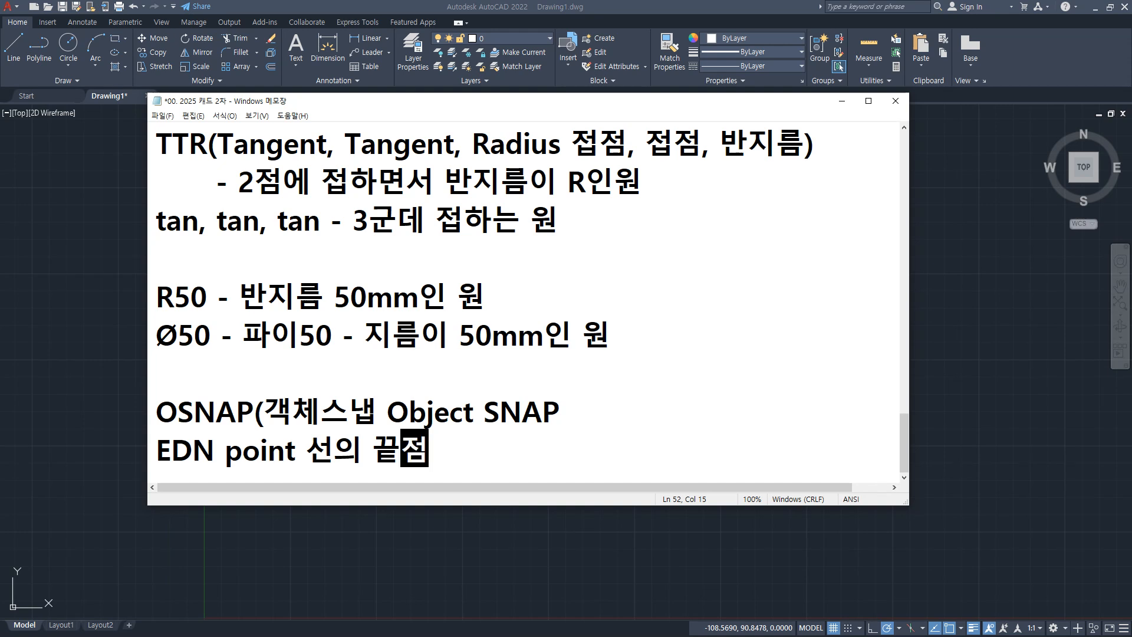
Switch to AutoCAD and draw a 3P circle through the triangle's three corners, snapping to their endpoints
click(512, 7)
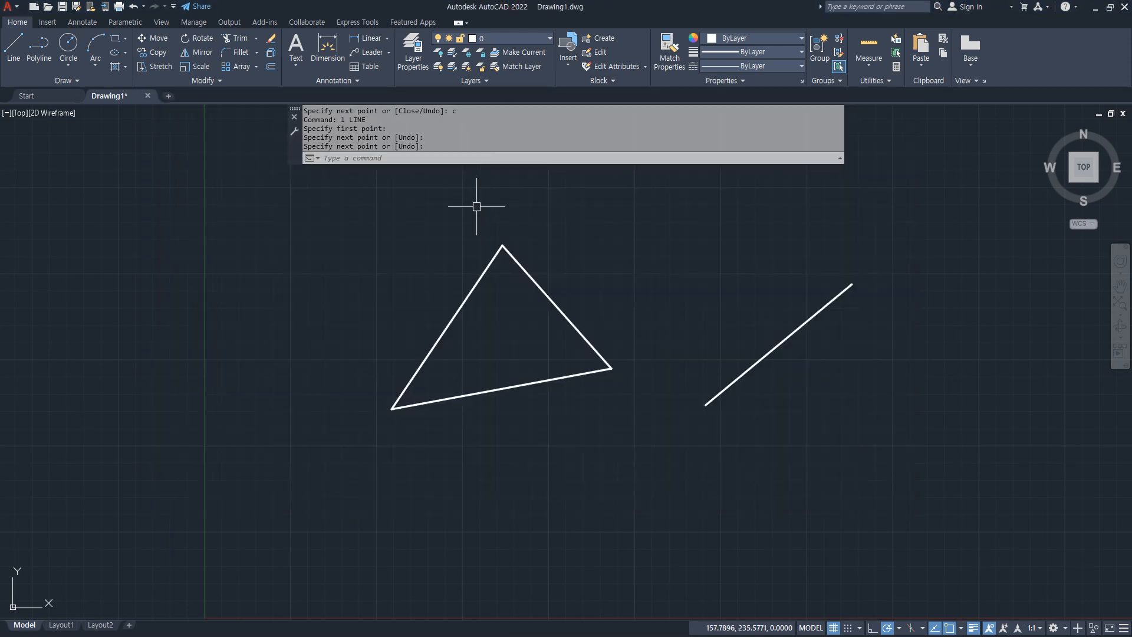
text(c)
key(Return)
text(3p)
key(Return)
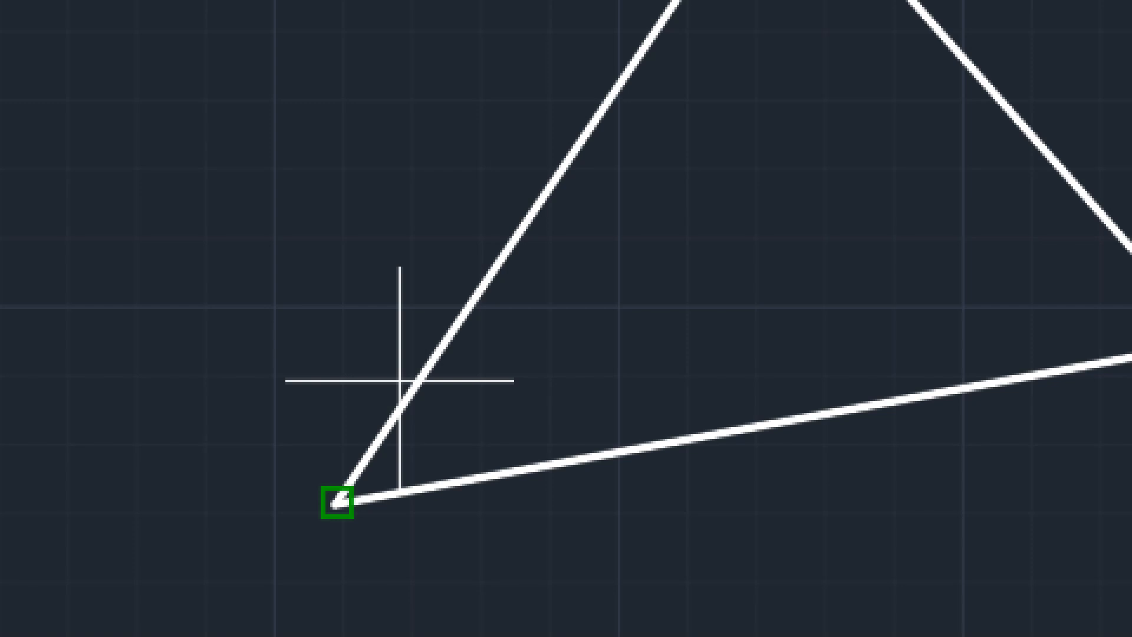
click(400, 380)
scroll(268, 214, down, 2)
scroll(248, 147, down, 2)
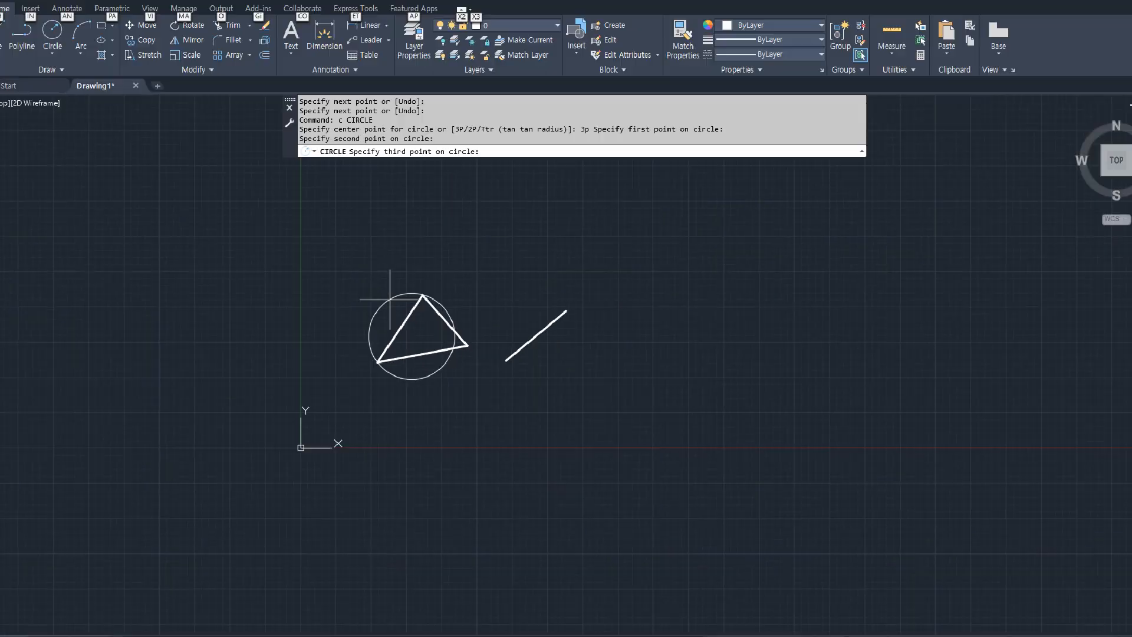
scroll(392, 317, up, 6)
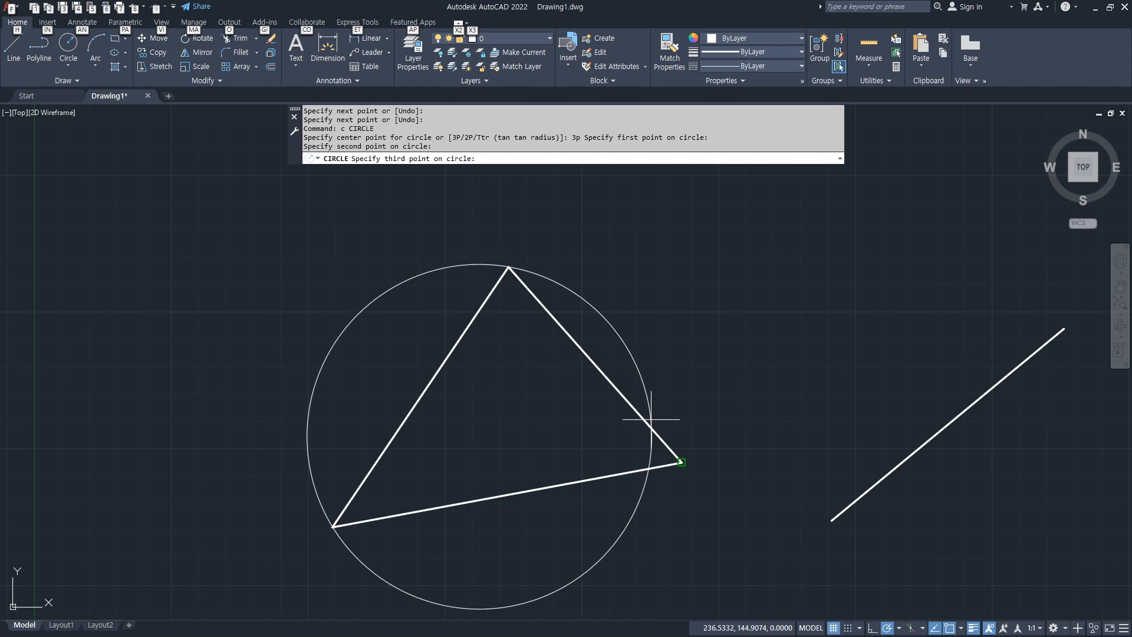
click(680, 462)
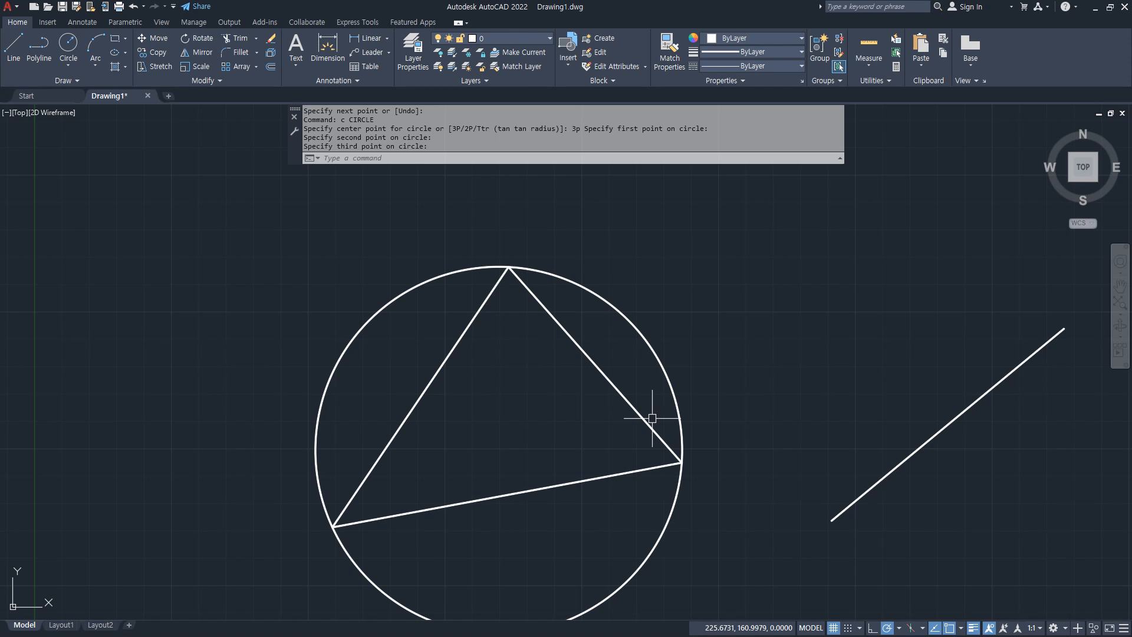
Draw a 2P circle using the two endpoints of the diagonal line as the ends of its diameter
middle_drag(804, 341, 604, 285)
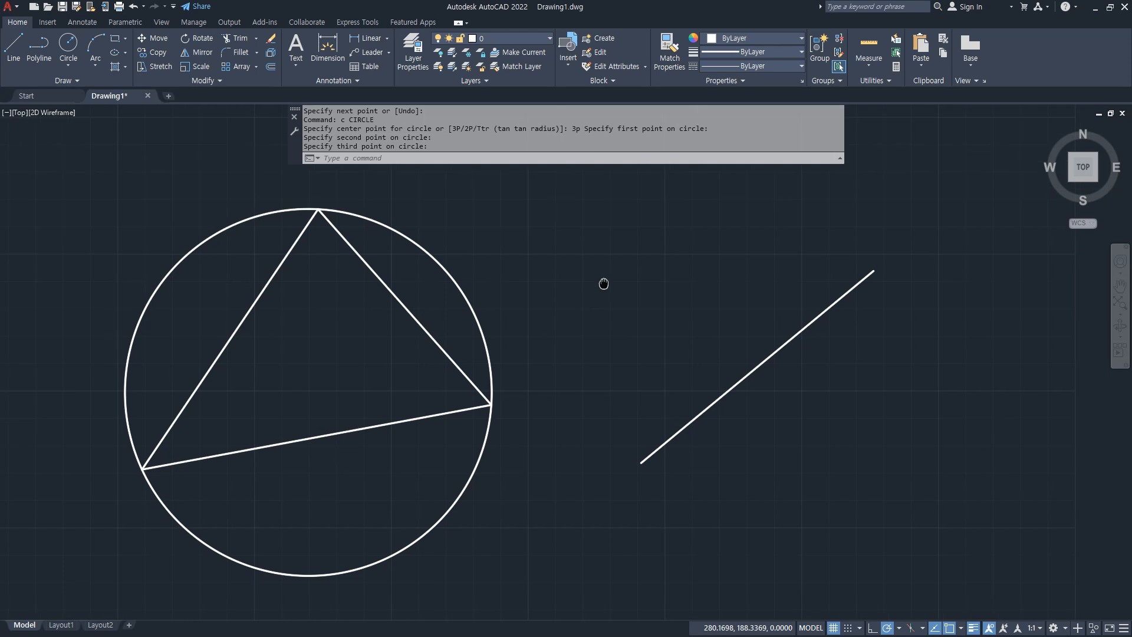
scroll(588, 279, up, 2)
text(c)
key(Return)
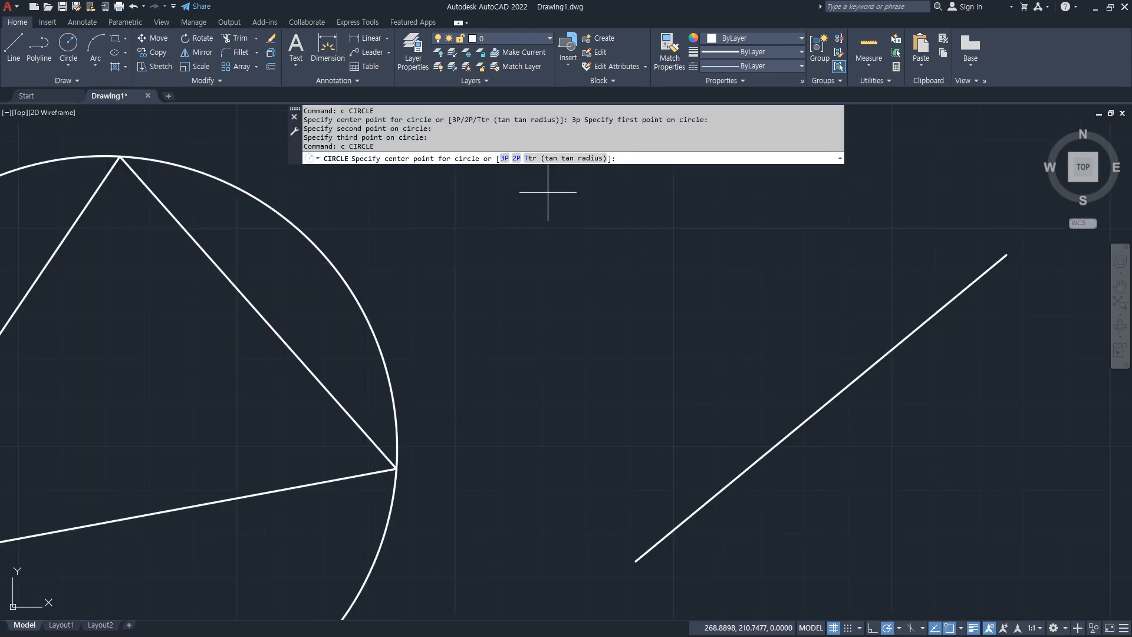
click(517, 158)
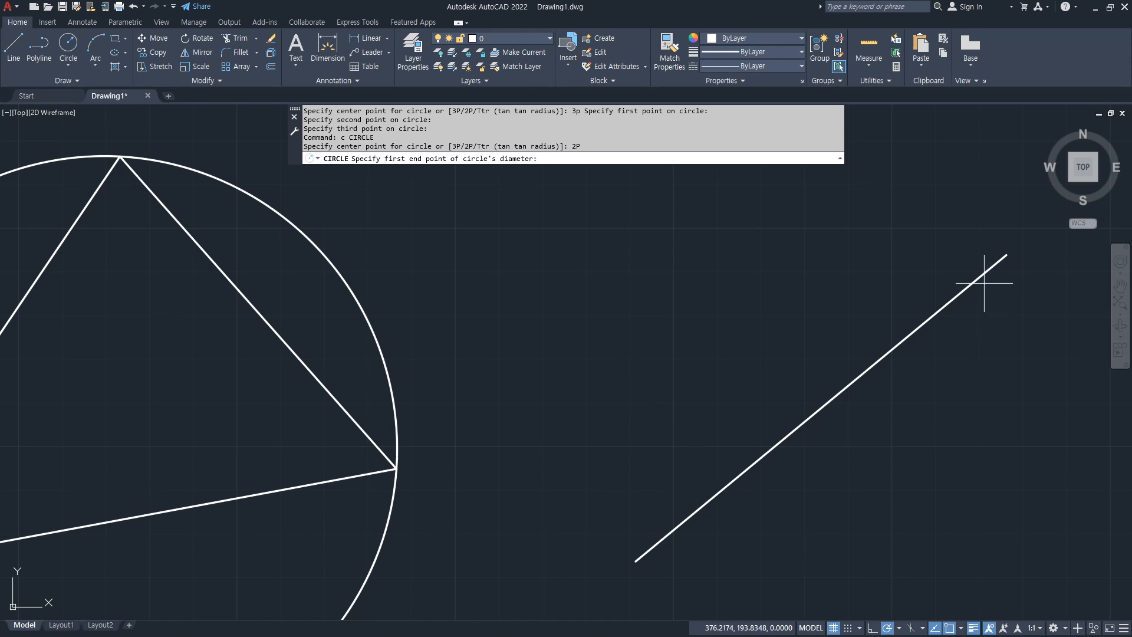
click(1007, 255)
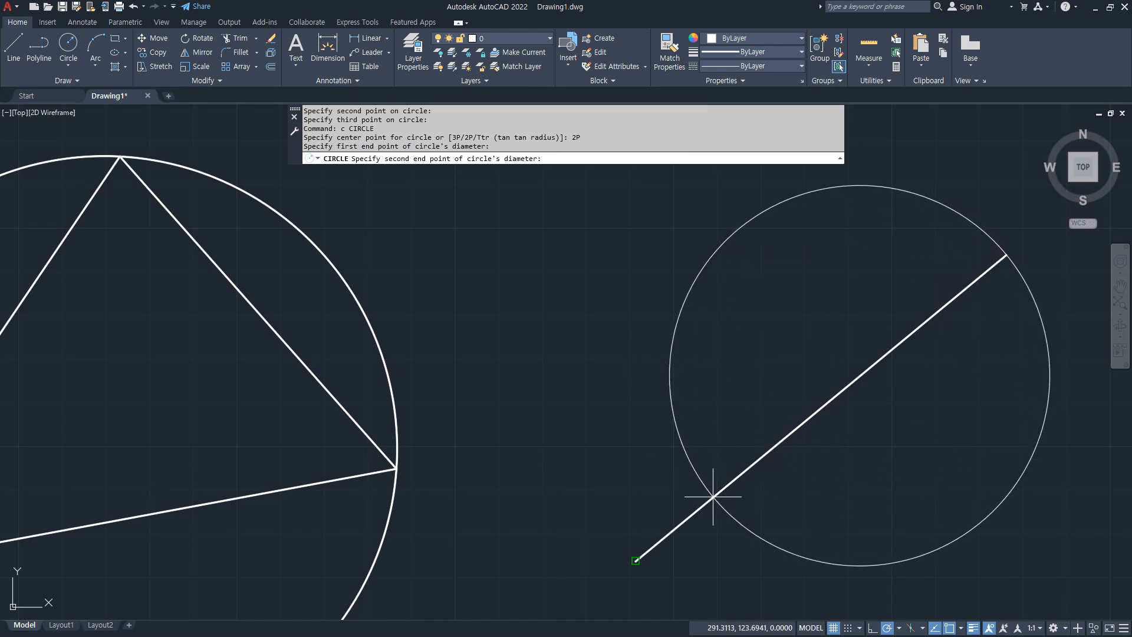
click(702, 513)
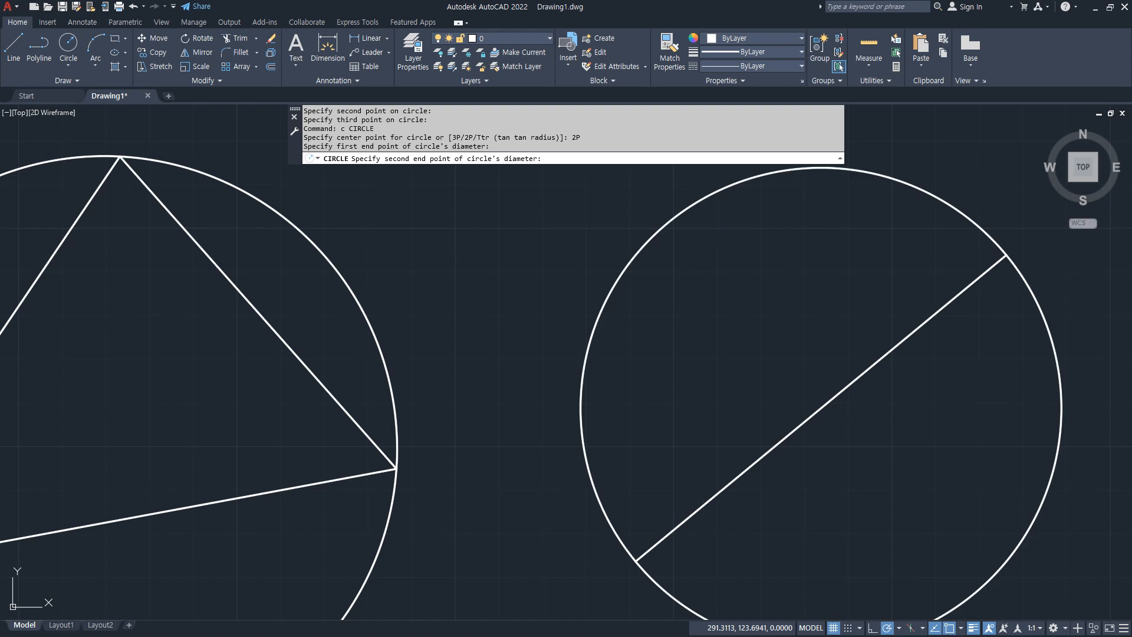
middle_drag(943, 338, 816, 325)
mouse_move(891, 264)
mouse_down()
mouse_move(880, 236)
mouse_move(882, 279)
mouse_up()
mouse_move(519, 564)
mouse_down()
mouse_move(526, 535)
mouse_move(534, 560)
mouse_up()
key(Escape)
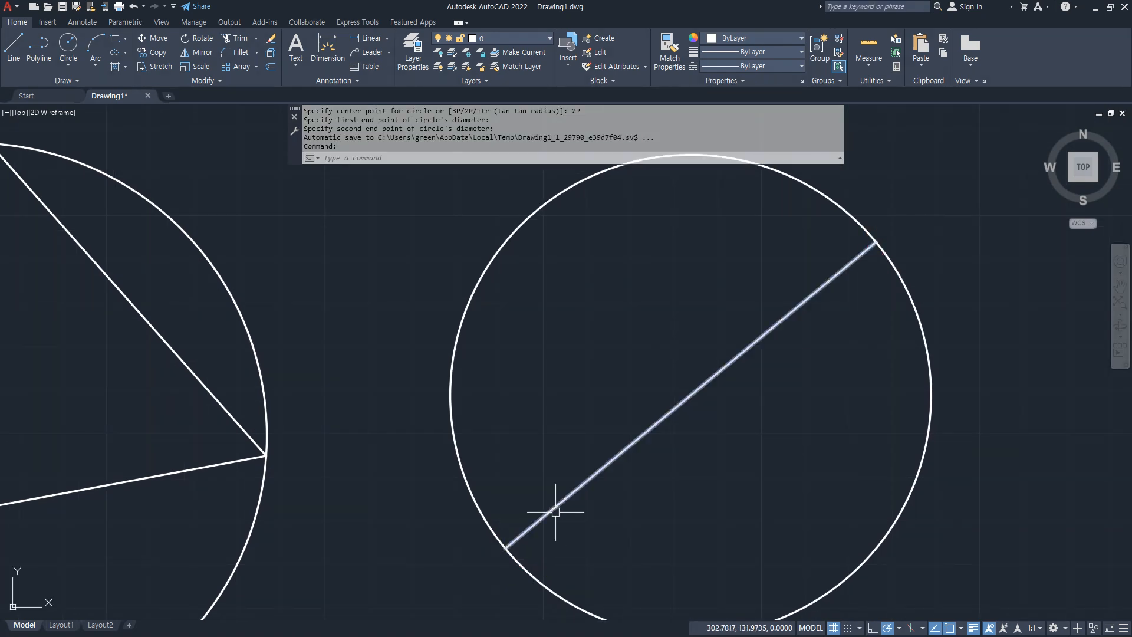
Erase both circles, the triangle and the diagonal line, and zoom to the drawing extents
scroll(551, 513, down, 3)
middle_drag(457, 504, 533, 462)
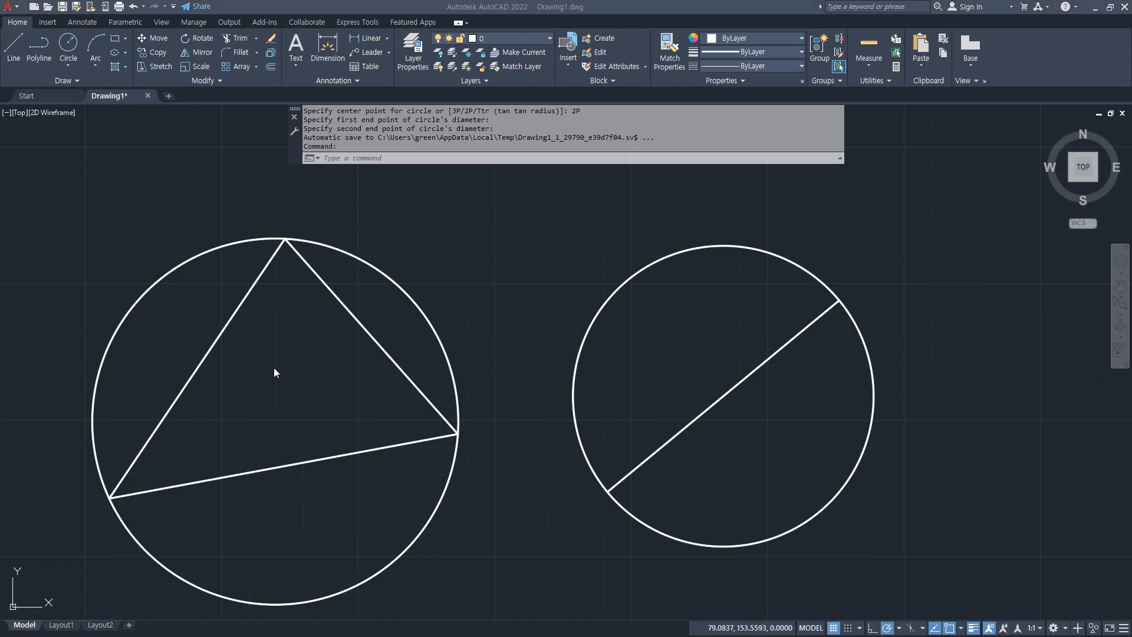
scroll(532, 376, down, 4)
click(791, 244)
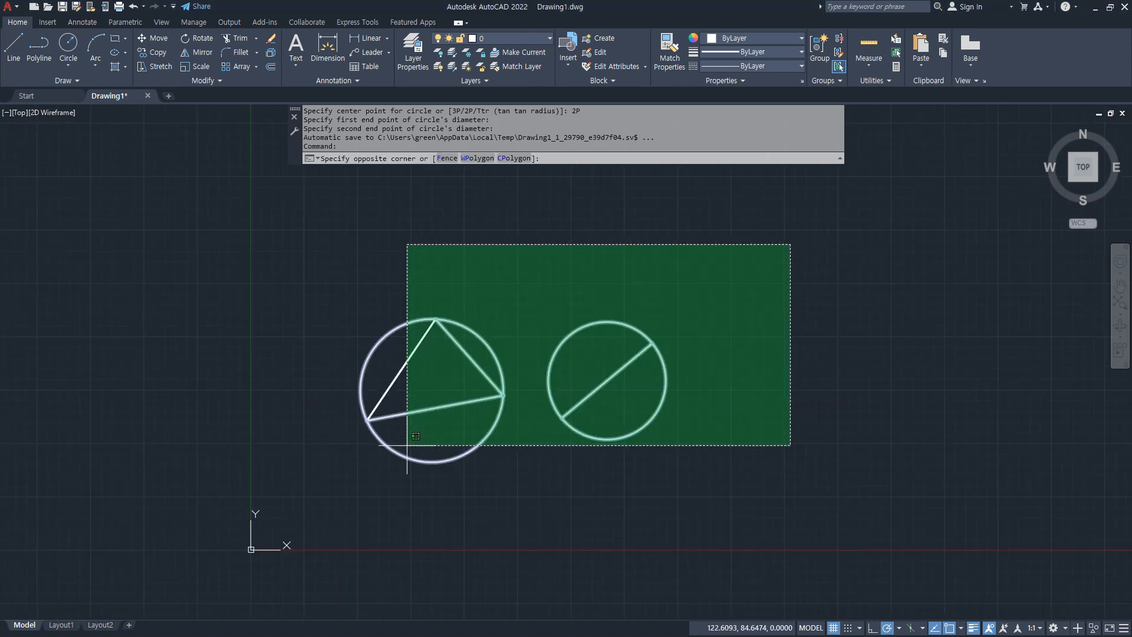
click(287, 511)
key(Delete)
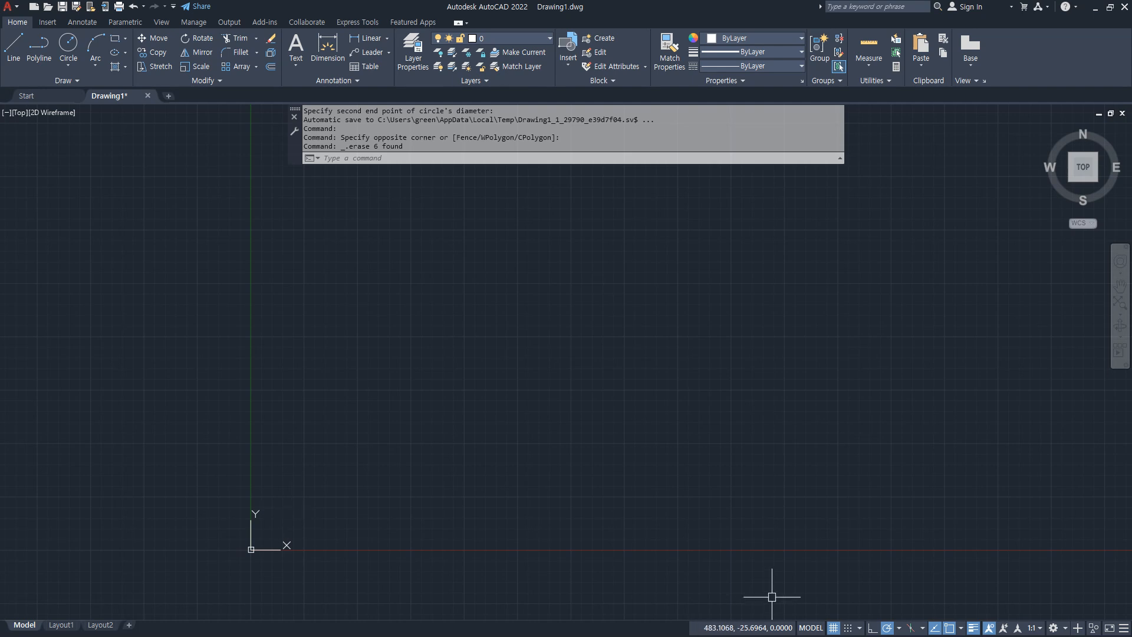
middle_click(447, 258)
middle_click(448, 258)
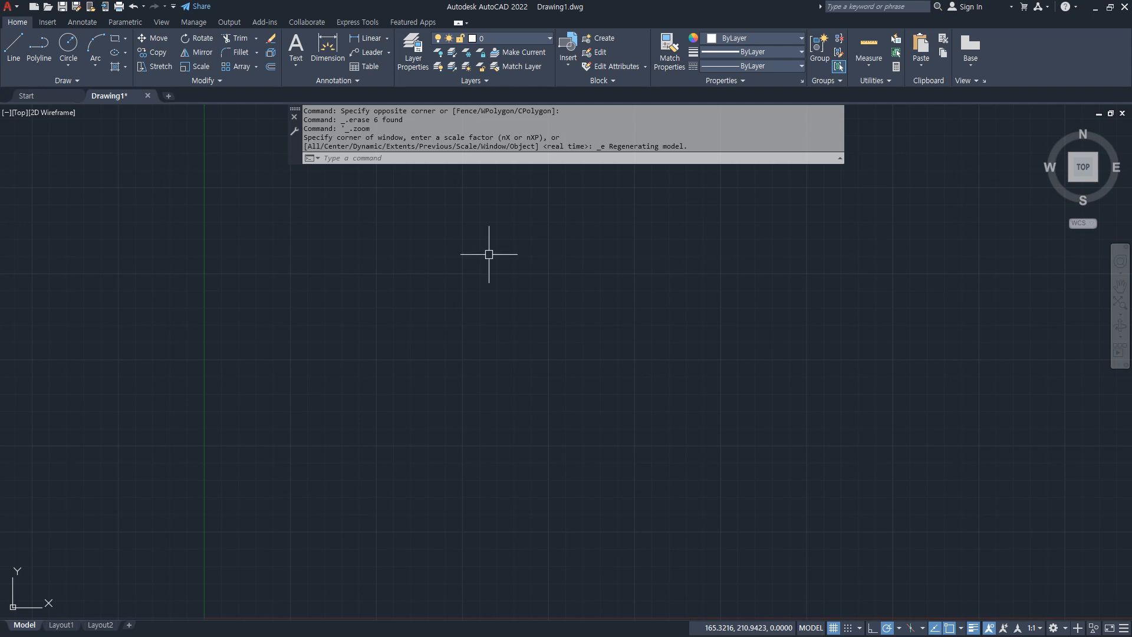
Draw two long diagonal lines that cross each other in an X shape
text(l)
key(Return)
click(908, 188)
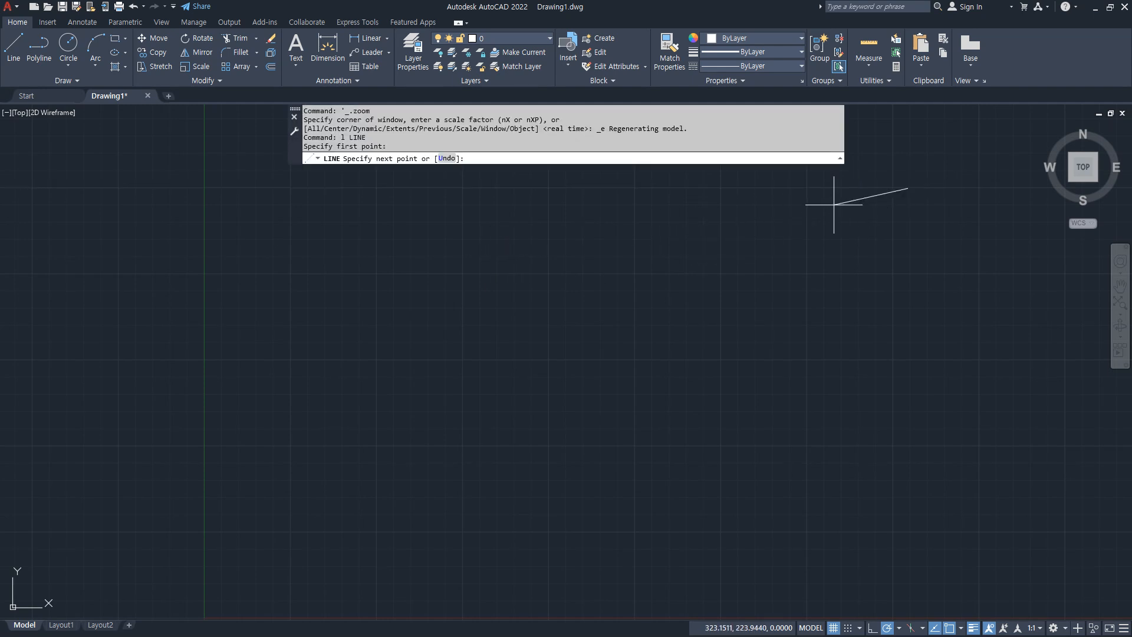
click(268, 539)
key(Return)
key(Return)
click(286, 181)
click(952, 536)
key(Return)
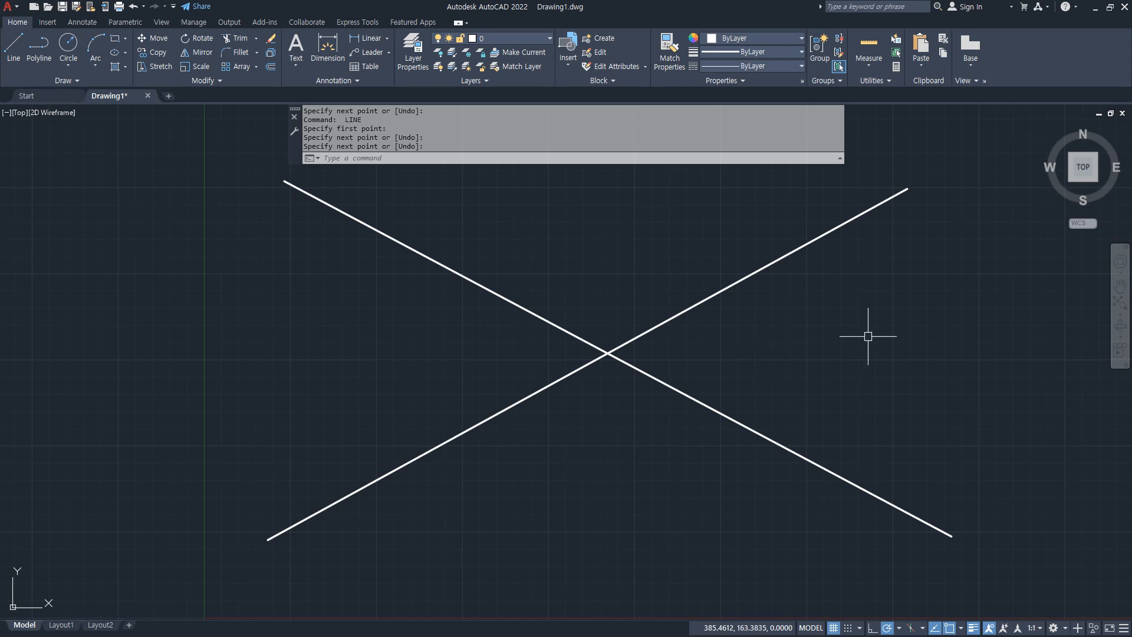
Draw a TTR circle of radius 50 tangent to both crossing lines in the upper opening of the X
text(CIRCLE)
key(Return)
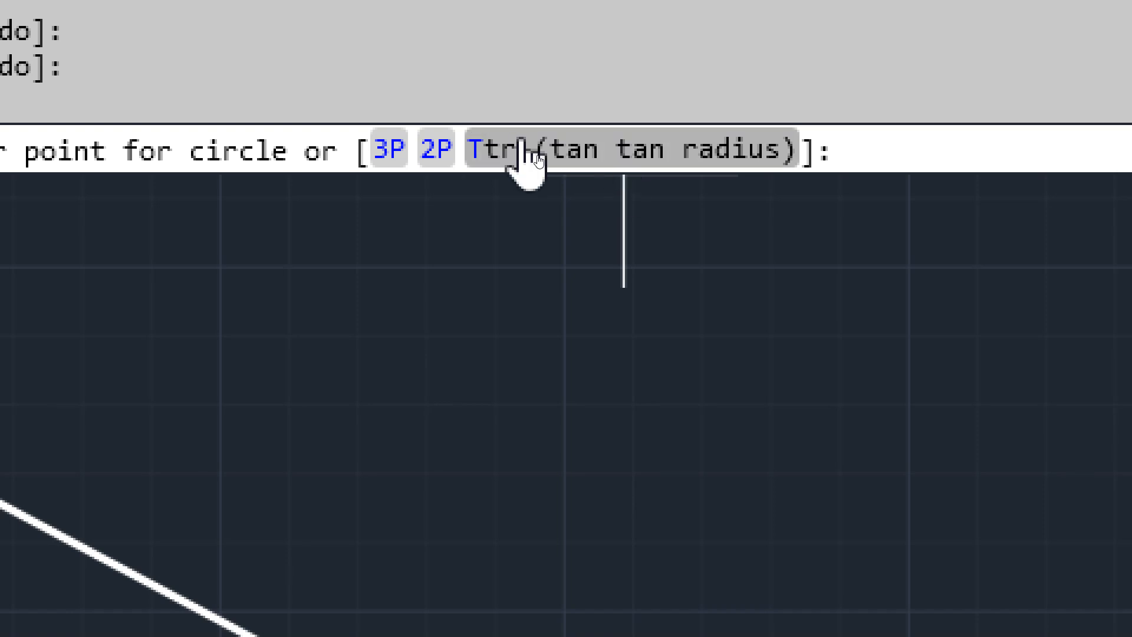
click(534, 154)
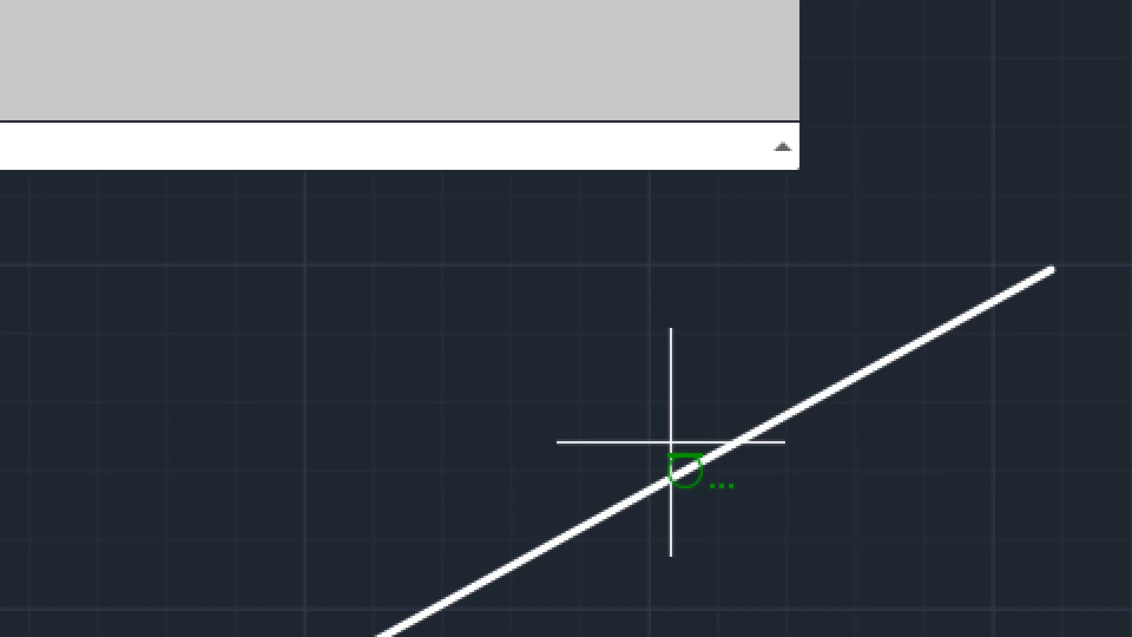
click(671, 444)
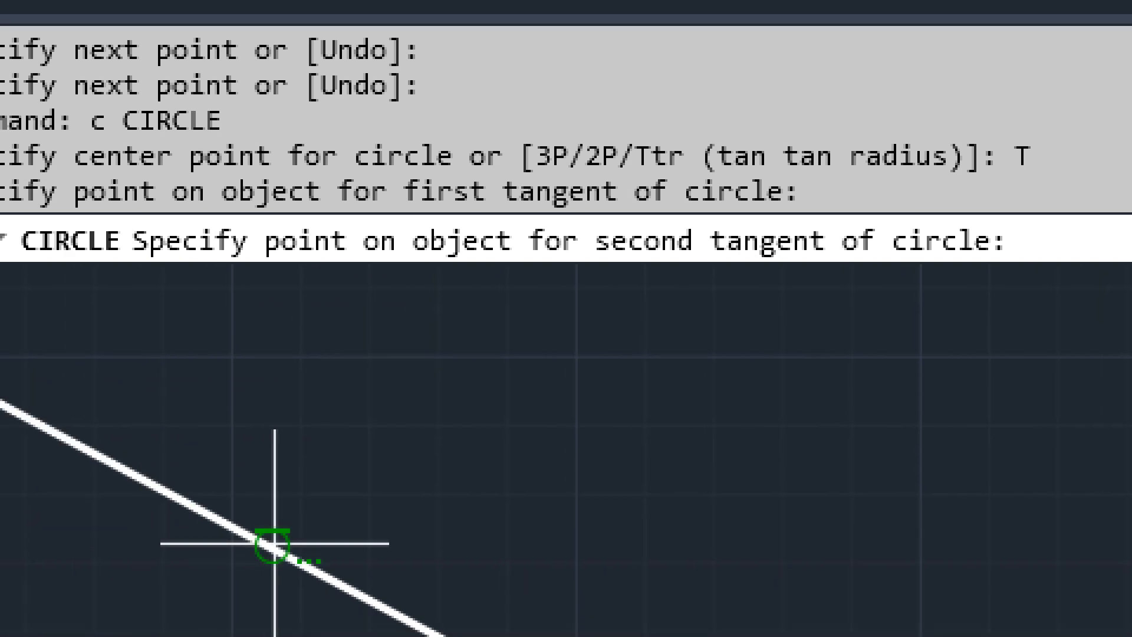
click(241, 530)
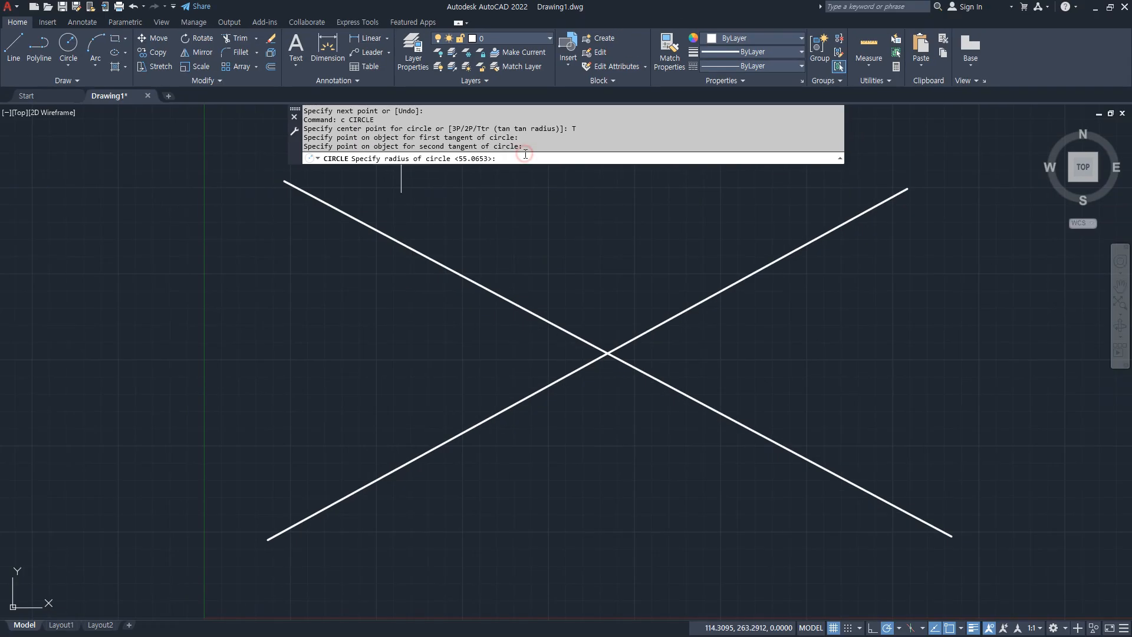
key(Return)
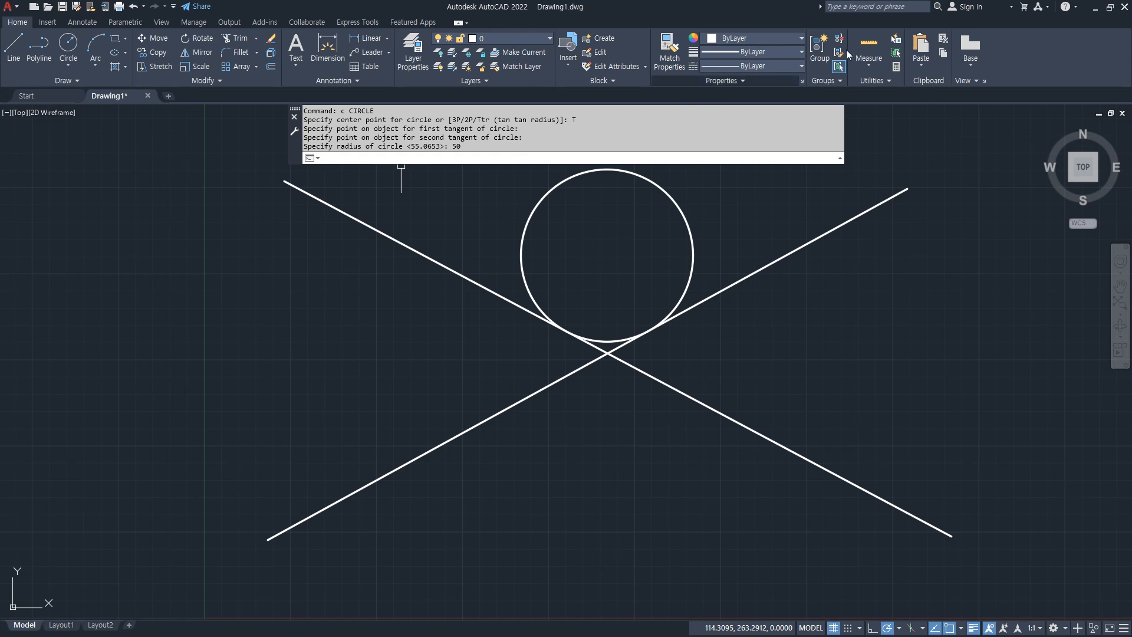
mouse_move(847, 231)
mouse_down()
mouse_move(834, 244)
mouse_move(826, 233)
mouse_up()
mouse_move(465, 273)
mouse_down()
mouse_move(449, 269)
mouse_move(462, 277)
mouse_up()
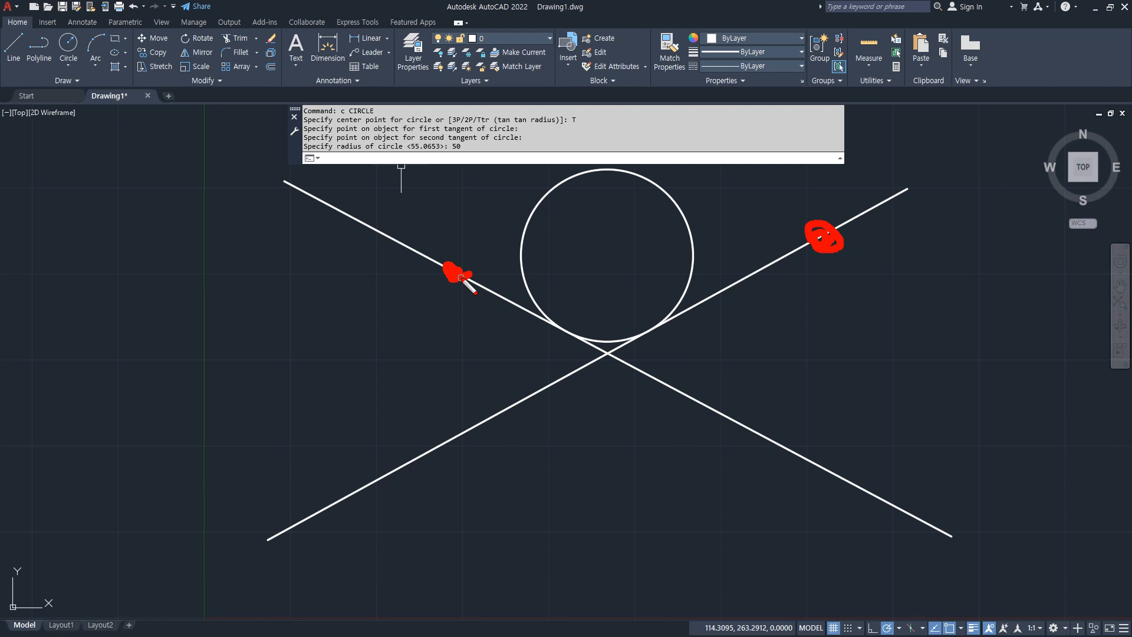
key(Escape)
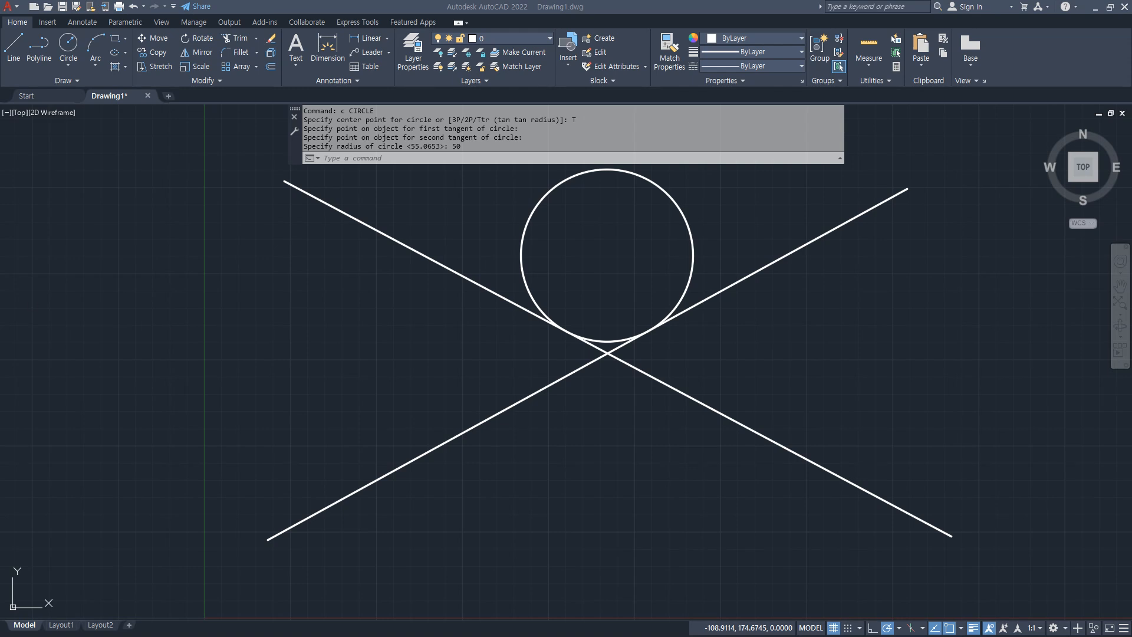
Draw a TTR circle of radius 50 tangent to both lines in the left opening of the X
text(c)
key(Return)
text(t)
key(Return)
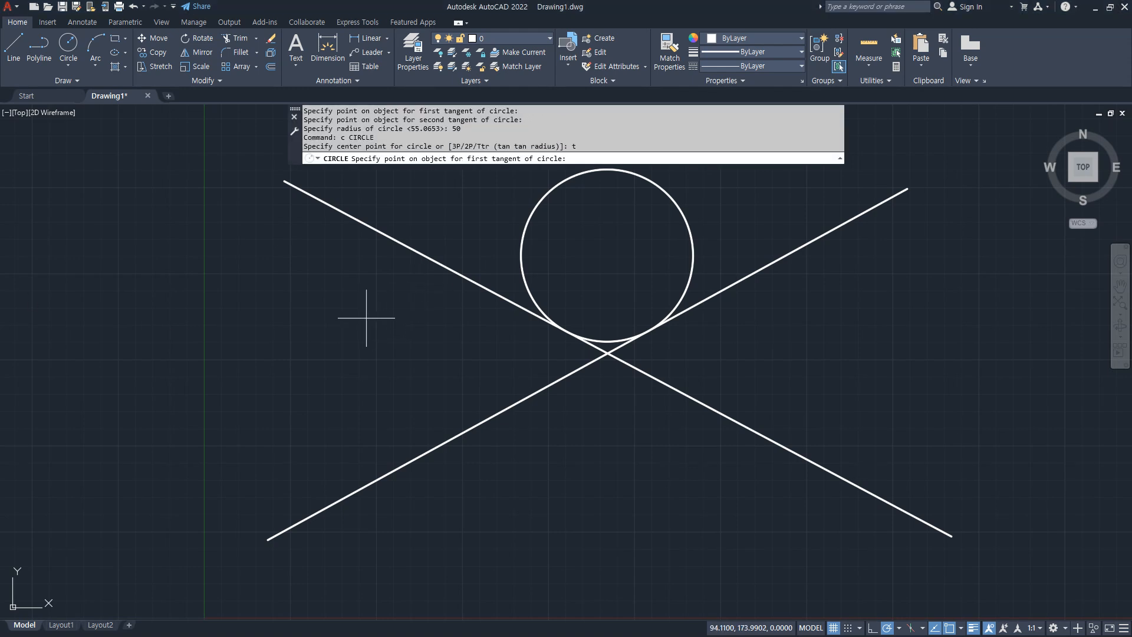
click(428, 255)
click(407, 471)
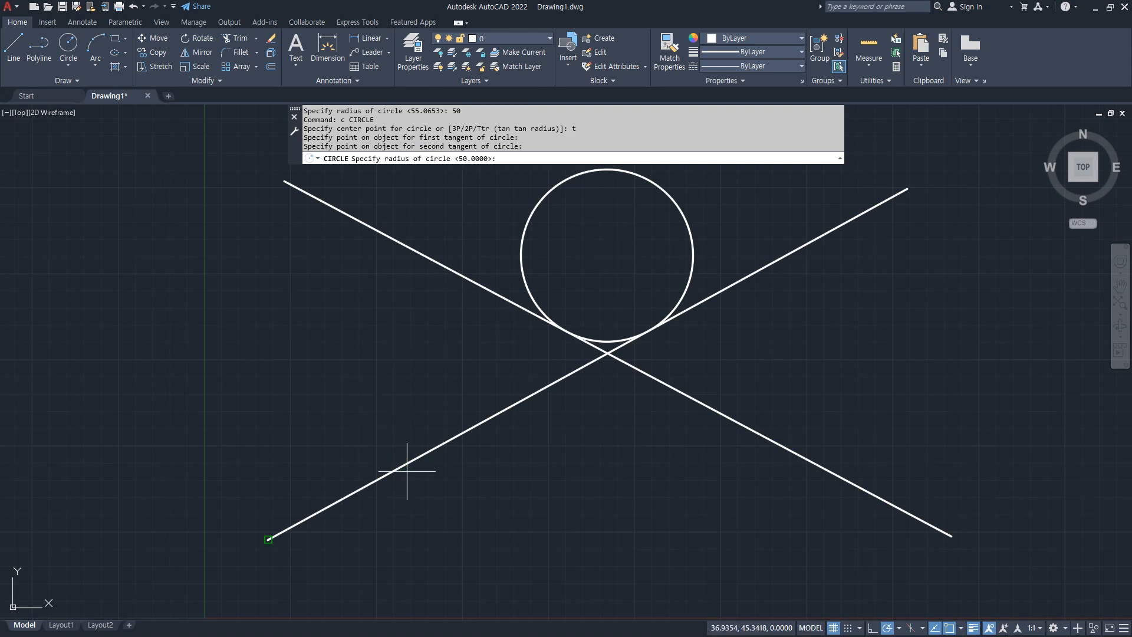
text(50)
key(Return)
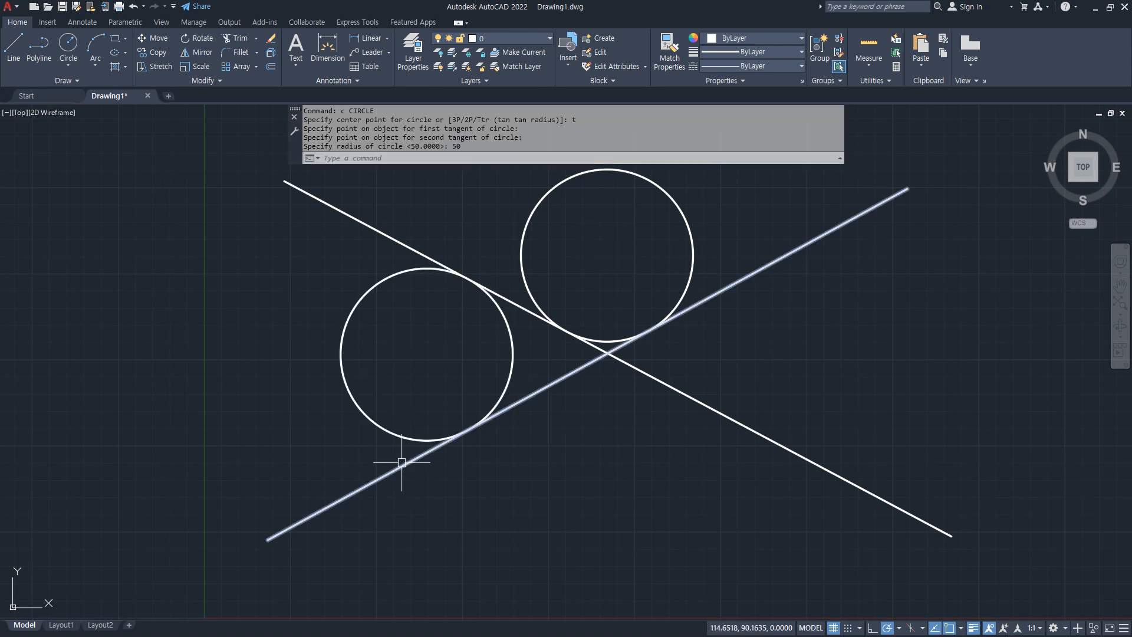
Draw a TTR circle tangent to both lines in the lower opening of the X, keeping the radius of 50
text(c)
key(Return)
text(t)
key(Return)
click(525, 399)
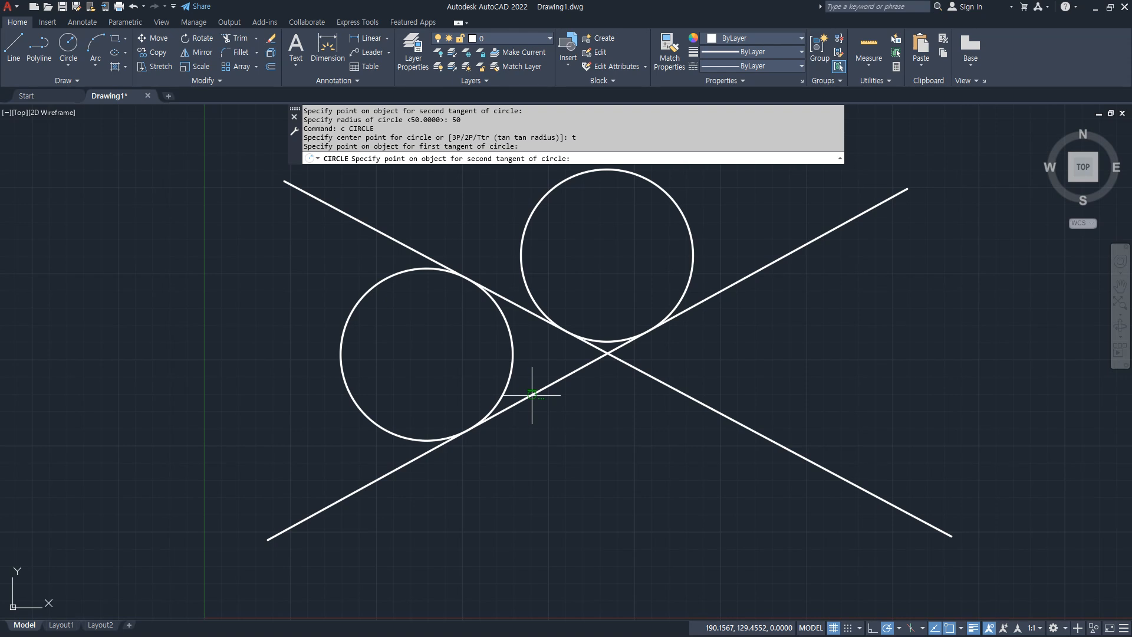
click(664, 384)
key(Return)
Draw a TTR circle tangent to both lines in the right opening of the X, keeping the radius of 50
text(c)
key(Return)
text(t)
key(Return)
click(776, 437)
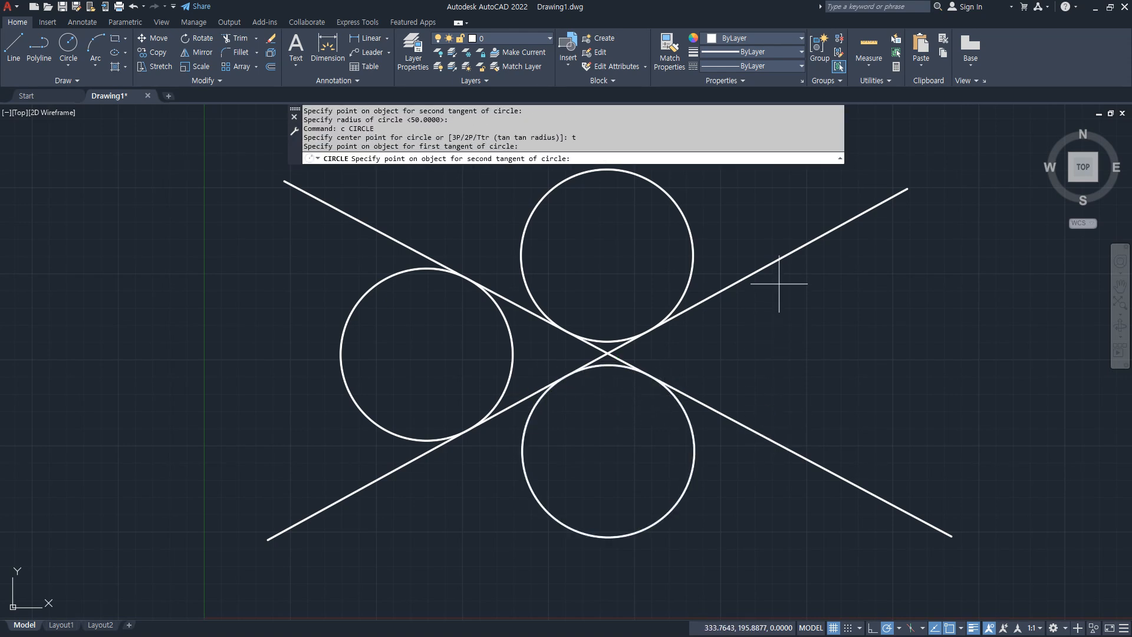
click(786, 256)
key(Return)
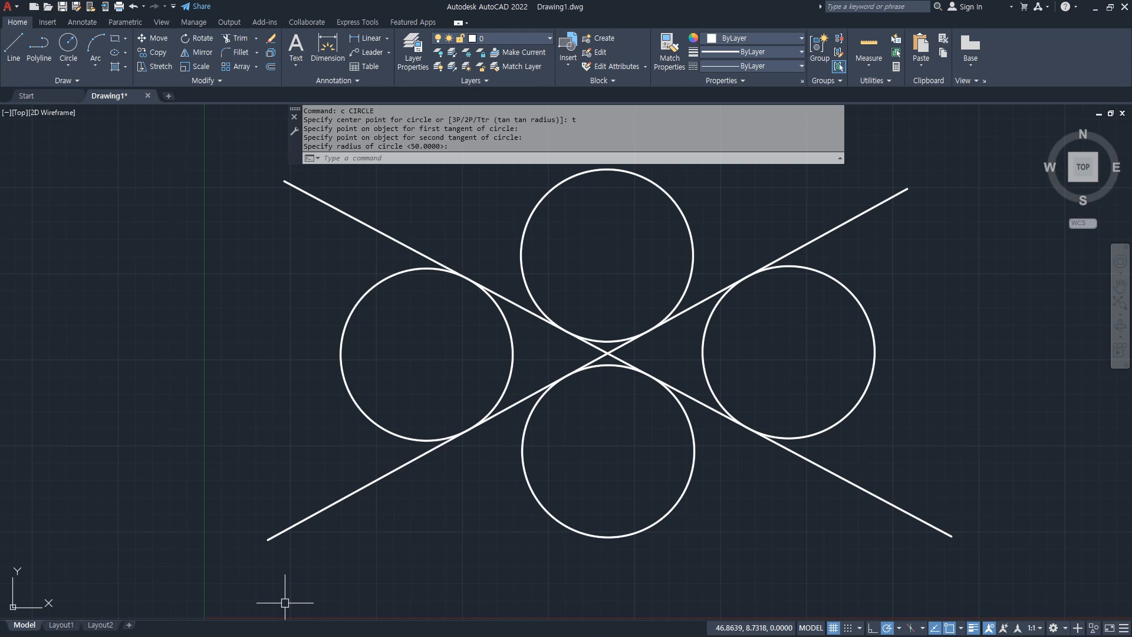
Erase the four circles and both crossing lines, and zoom to show the whole drawing area
click(814, 498)
click(382, 254)
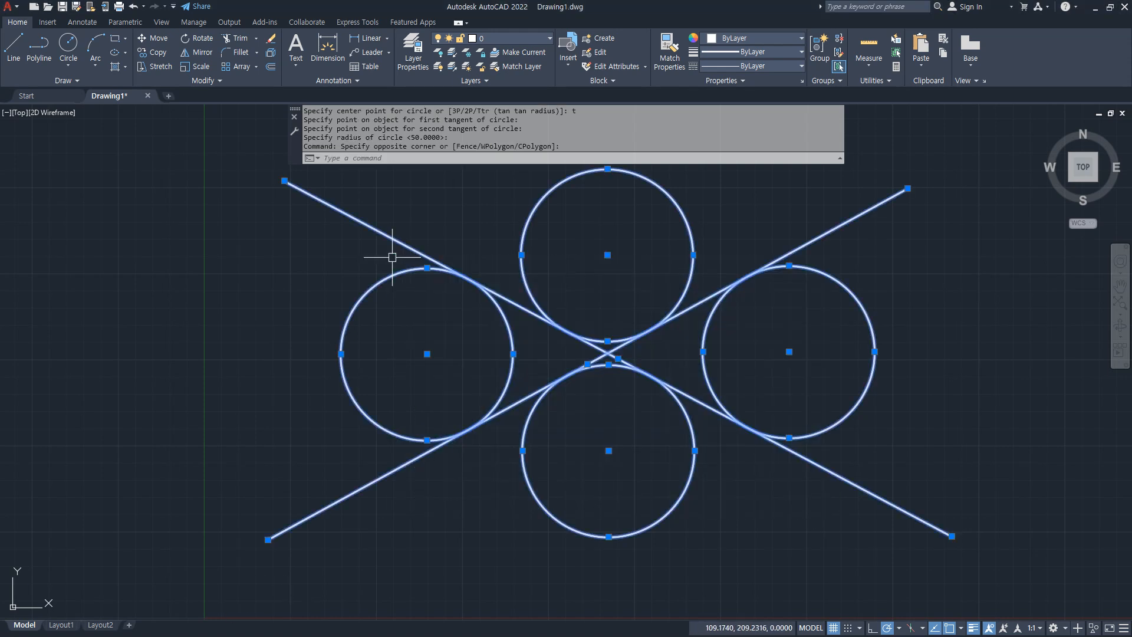
text(e)
key(Return)
text(Z)
key(Return)
text(a)
key(Return)
Draw two circles of radius 50 side by side with a small gap between them
text(c)
key(Return)
click(461, 358)
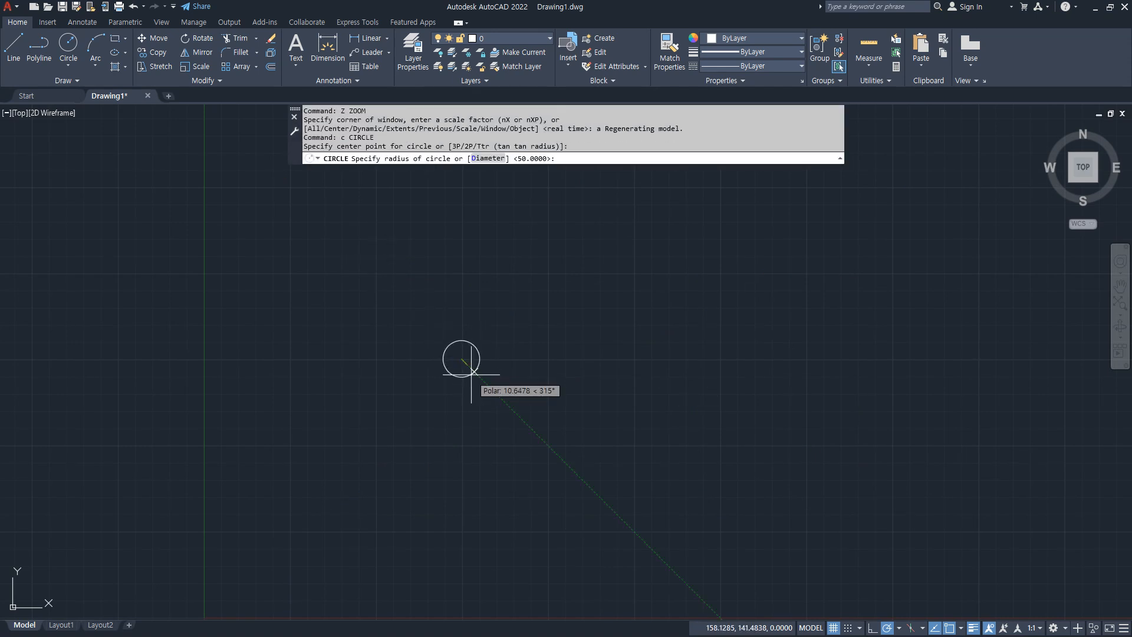
text(50)
key(Return)
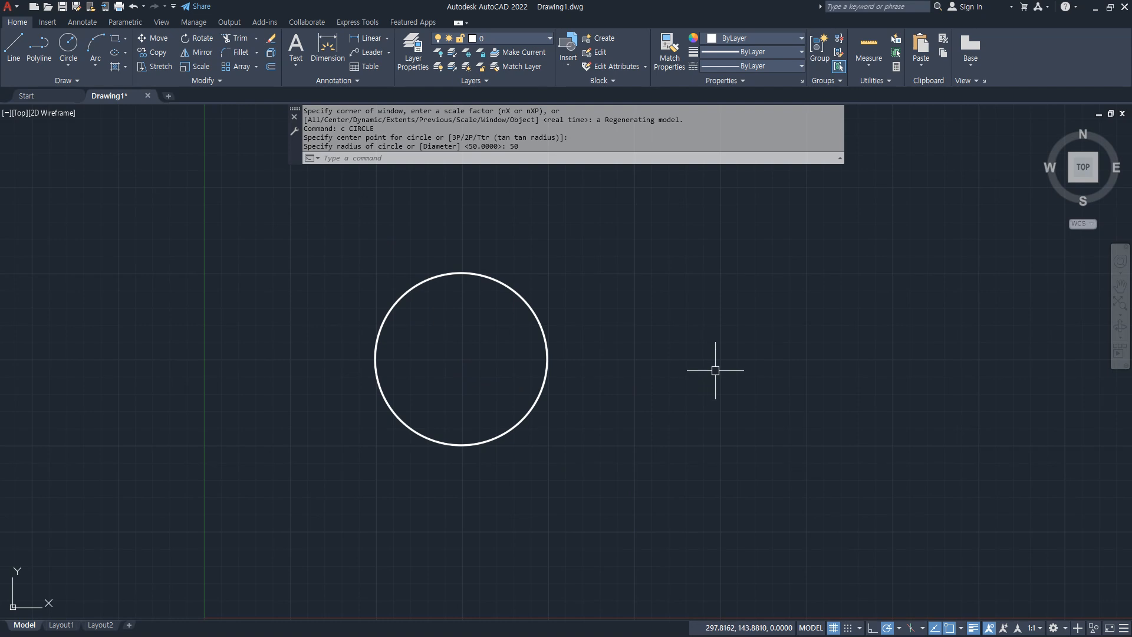
key(Return)
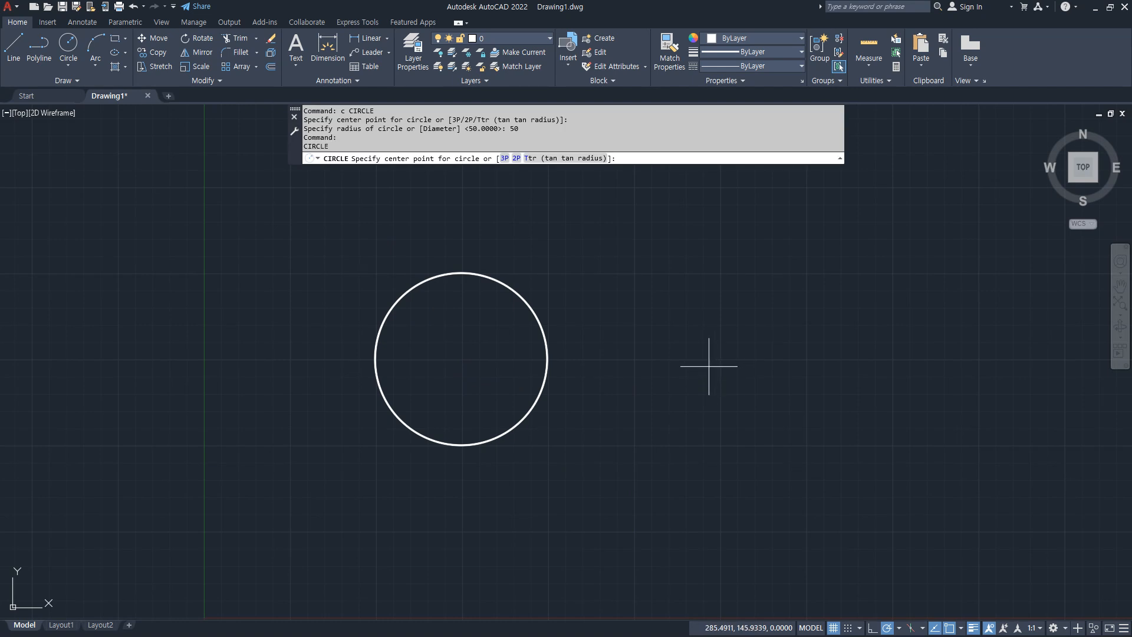
click(655, 360)
key(Return)
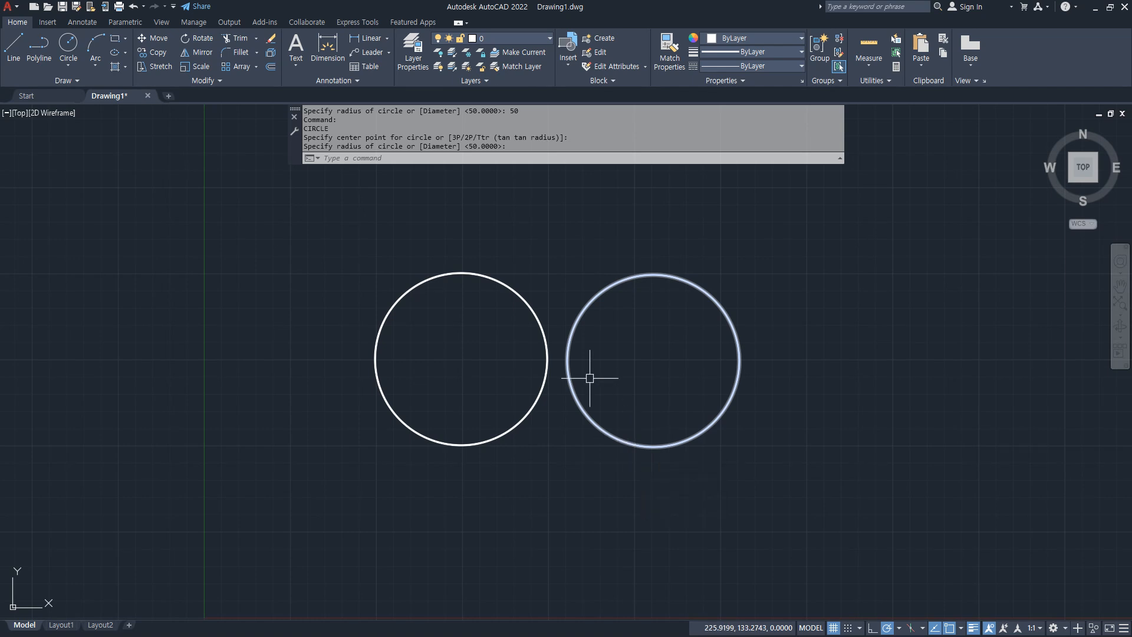
Draw a long horizontal line just below the two circles, extending past them on both sides
text(l)
key(Return)
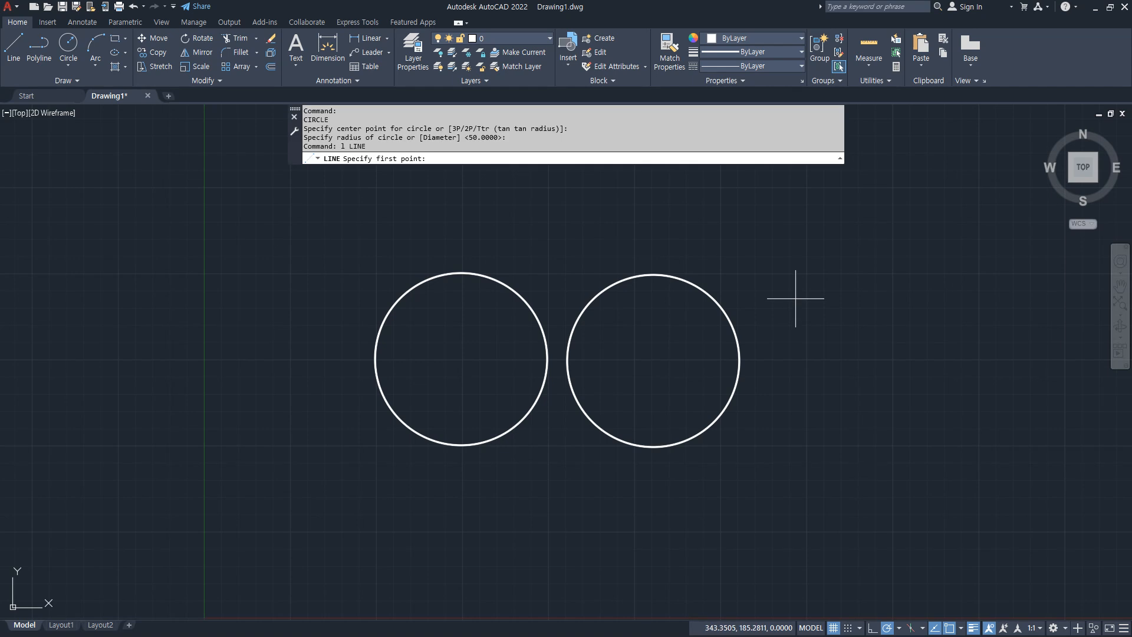
scroll(765, 227, down, 2)
middle_drag(765, 228, 690, 279)
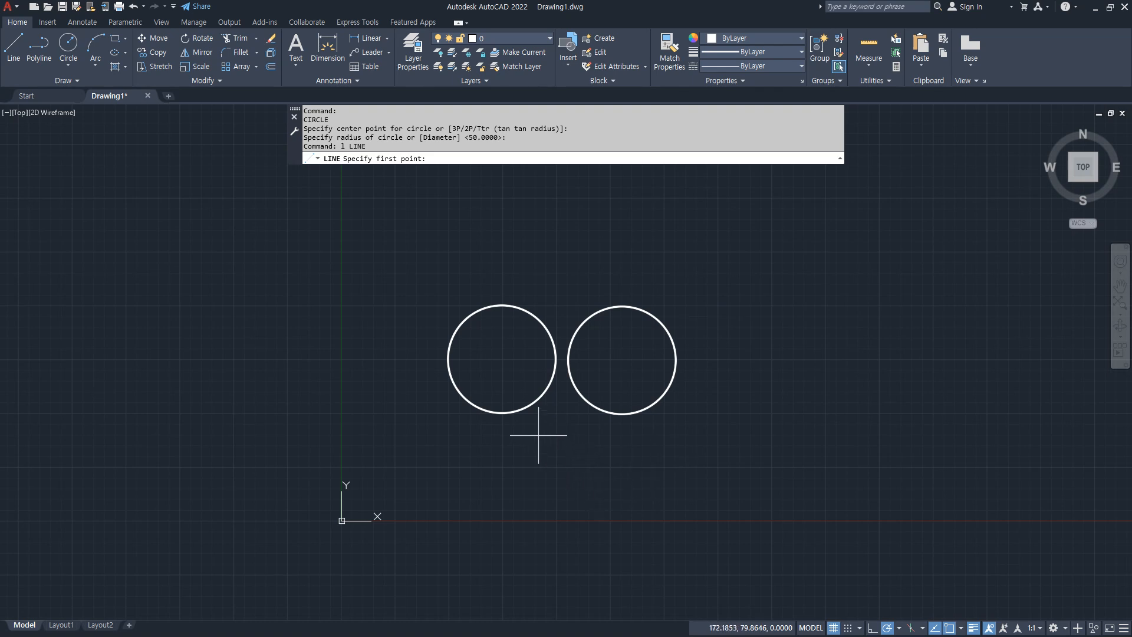
click(415, 427)
click(947, 424)
key(Return)
scroll(584, 327, up, 2)
scroll(593, 380, up, 2)
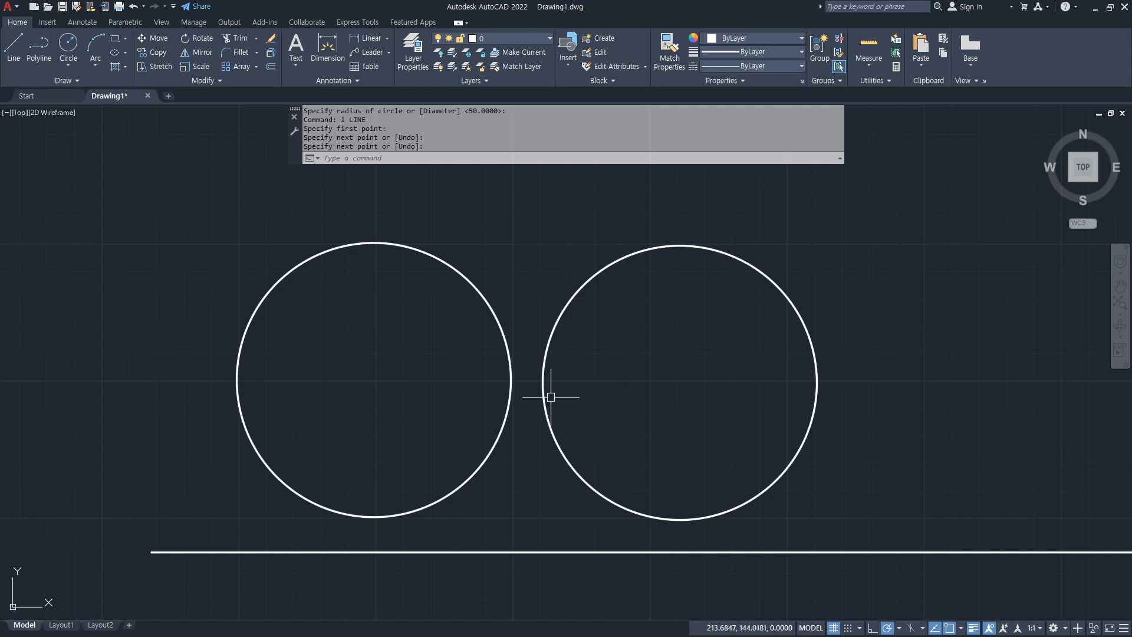
scroll(546, 395, down, 2)
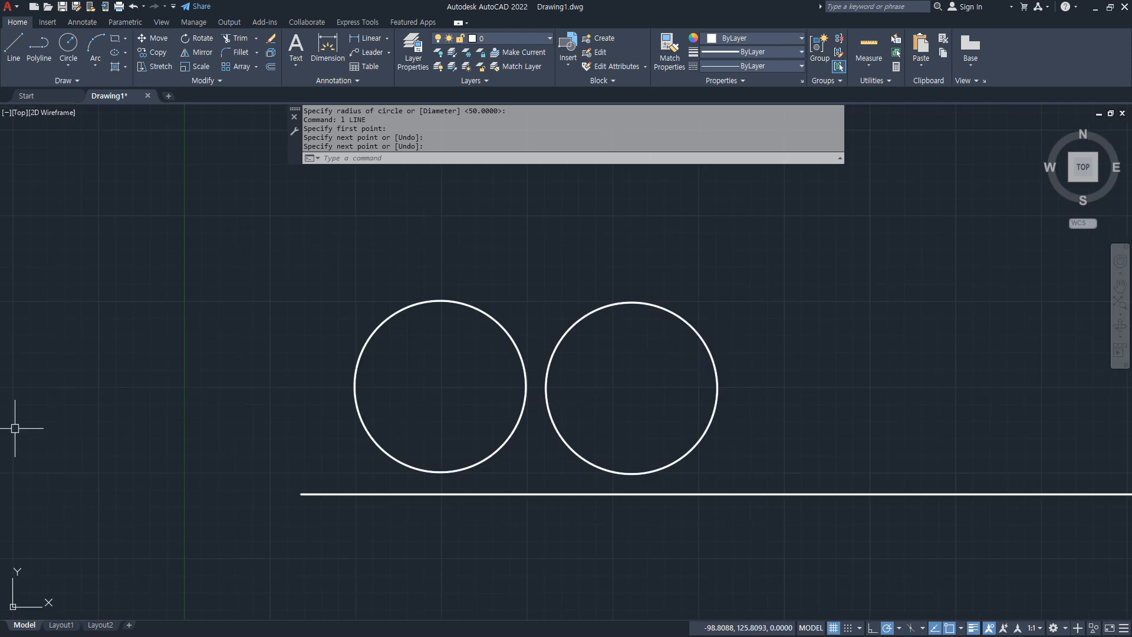
text(c)
key(Return)
key(Escape)
Erase the left of the two circles above the horizontal line
click(449, 314)
click(387, 286)
text(e)
key(Return)
middle_drag(627, 425, 500, 420)
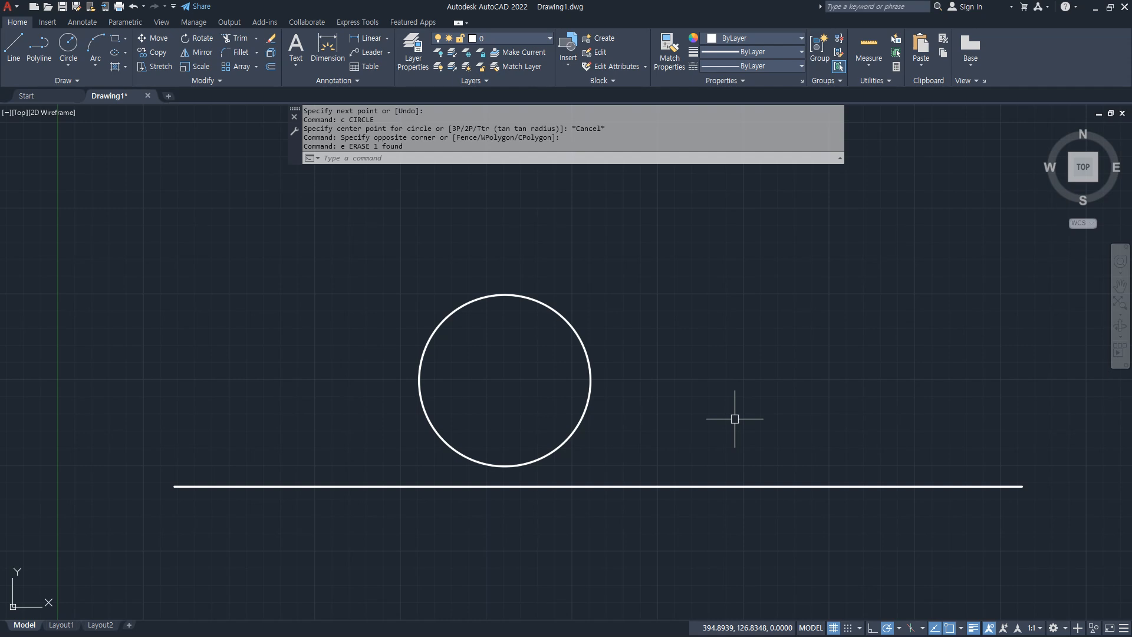
Draw a TTR circle of radius 80 tangent to the remaining circle's lower right side and to the horizontal line right of it
text(c)
key(Return)
text(t)
key(Return)
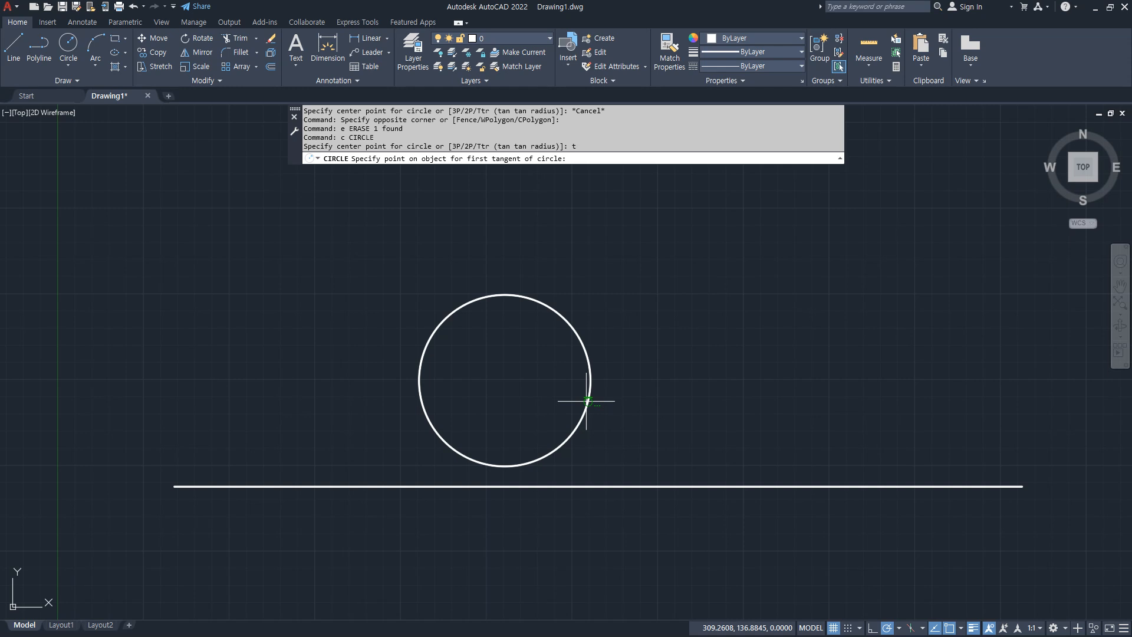
key(ctrl+2)
mouse_move(599, 409)
mouse_down()
mouse_move(576, 399)
mouse_move(584, 393)
mouse_up()
drag(656, 493, 657, 492)
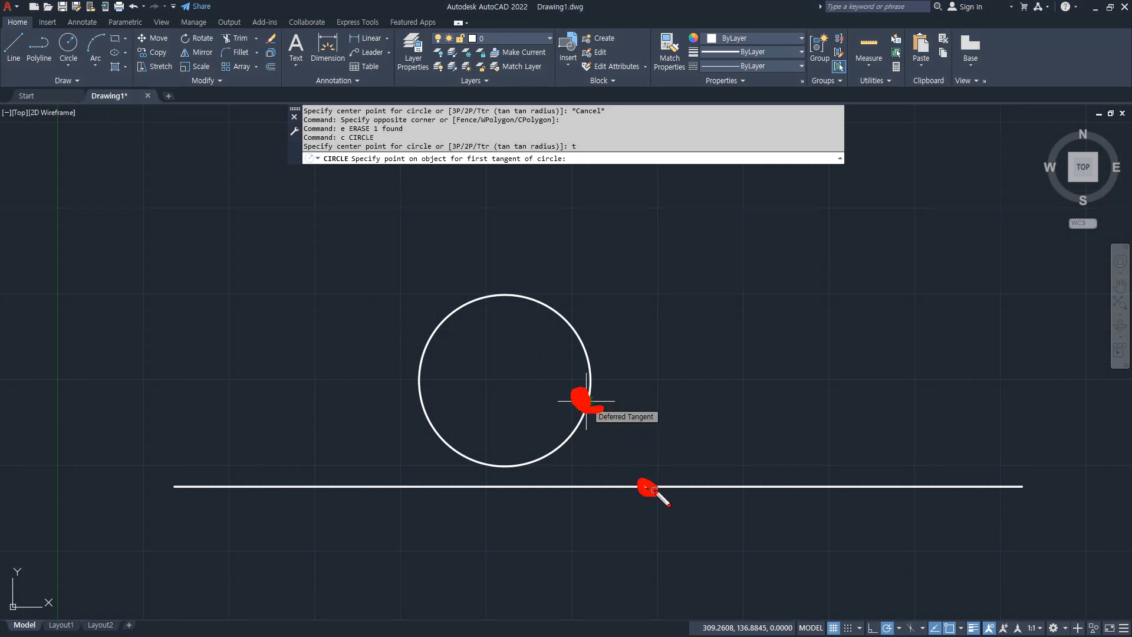
mouse_move(630, 267)
mouse_down()
mouse_move(595, 367)
mouse_move(708, 475)
mouse_move(736, 475)
mouse_up()
key(Escape)
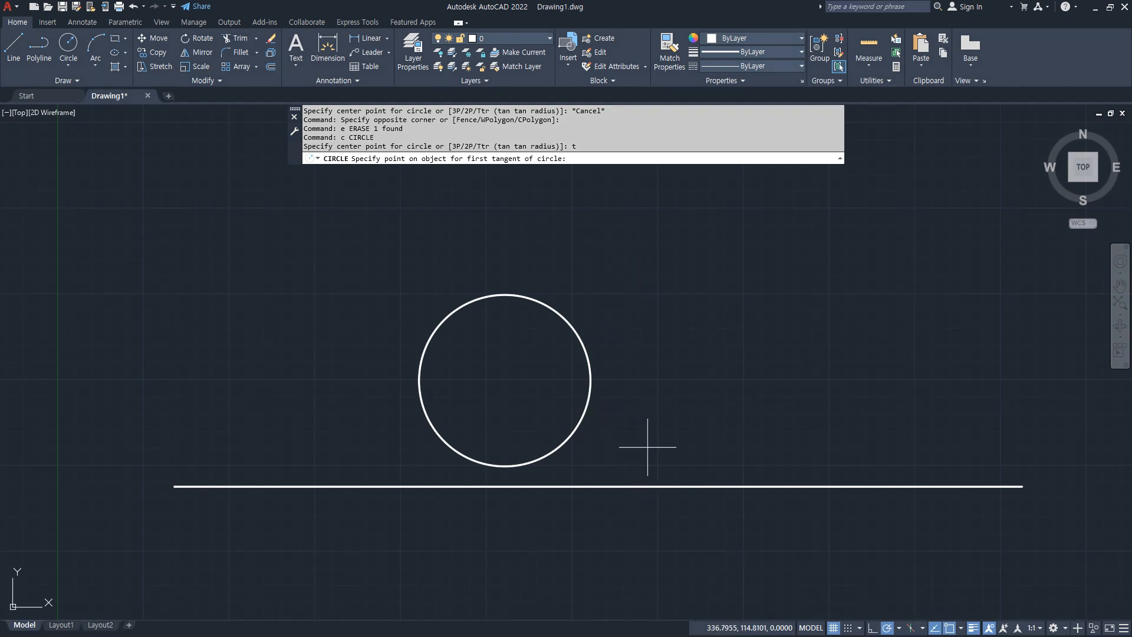
click(588, 408)
click(652, 488)
text(80)
key(Return)
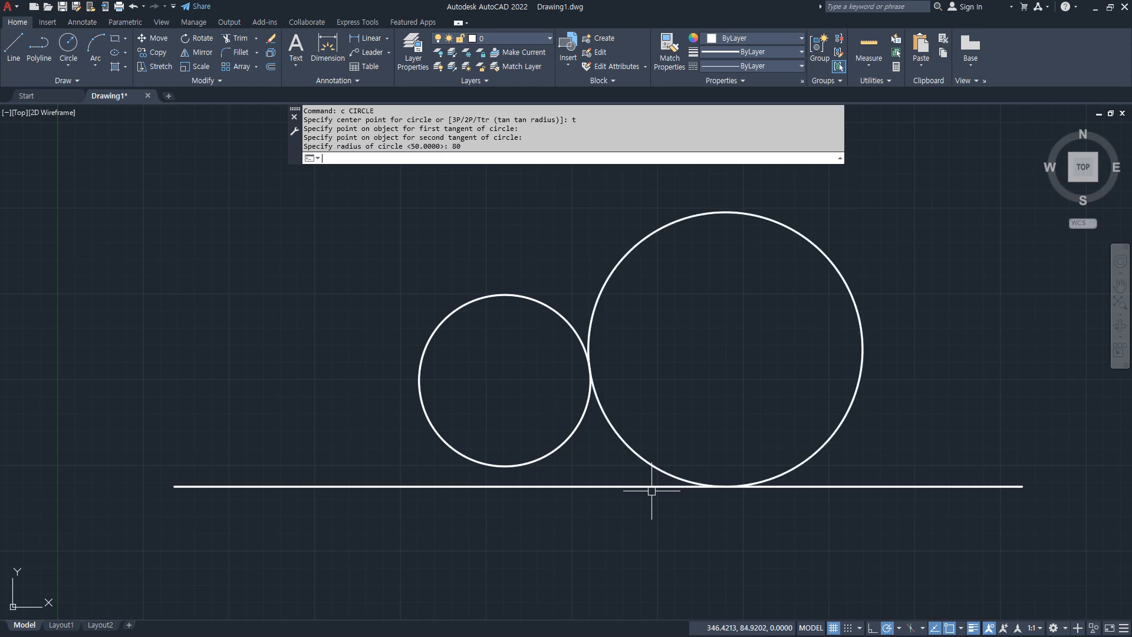
Erase the radius 80 circle
click(628, 248)
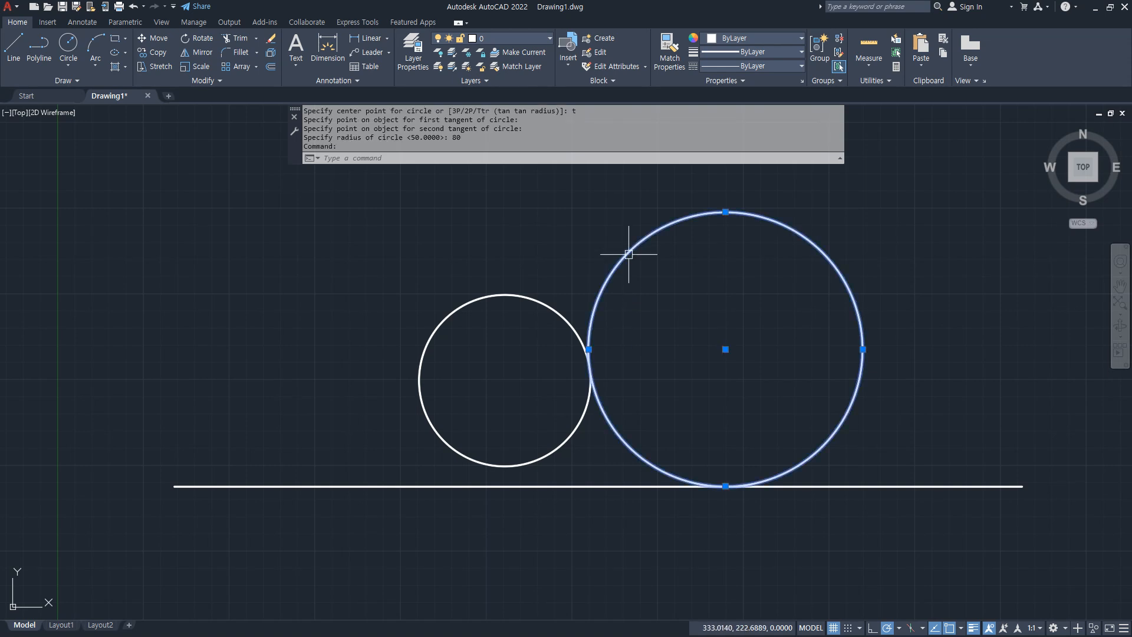
text(e)
key(Return)
Draw a TTR circle of radius 80 using the small circle's upper right side and the horizontal line to its lower left as tangents
text(c)
key(Return)
text(t)
key(Return)
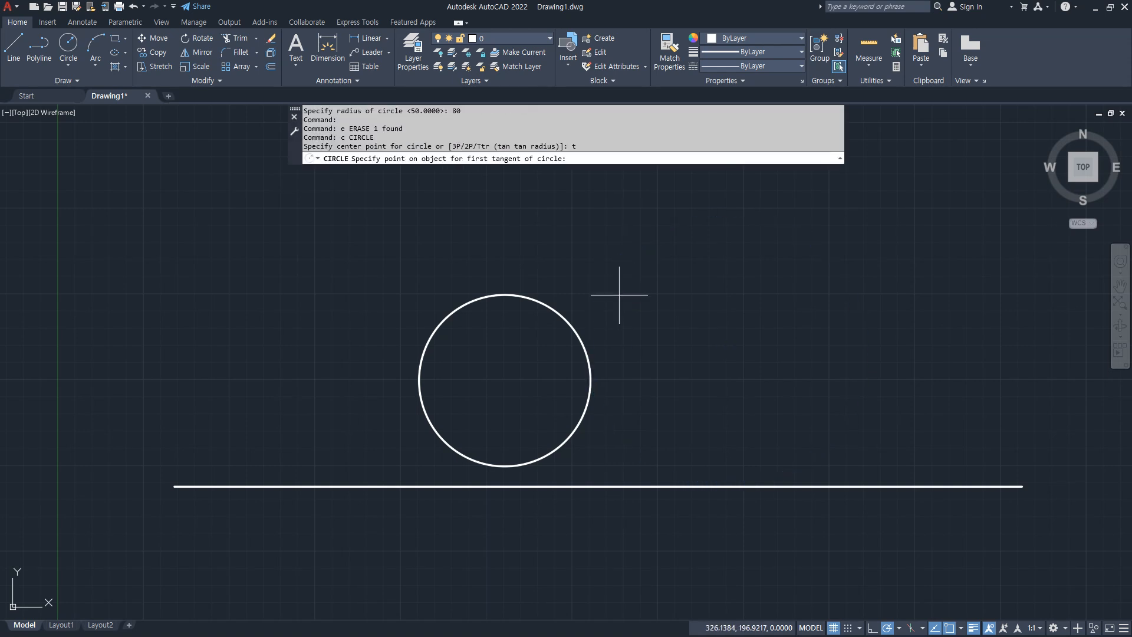
click(572, 324)
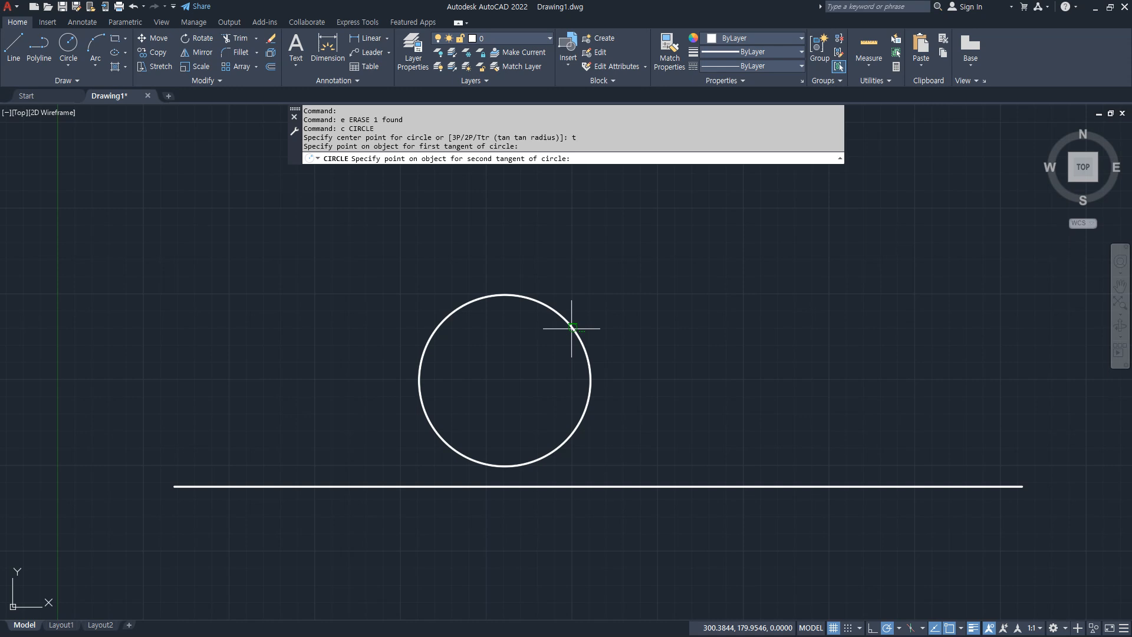
click(435, 487)
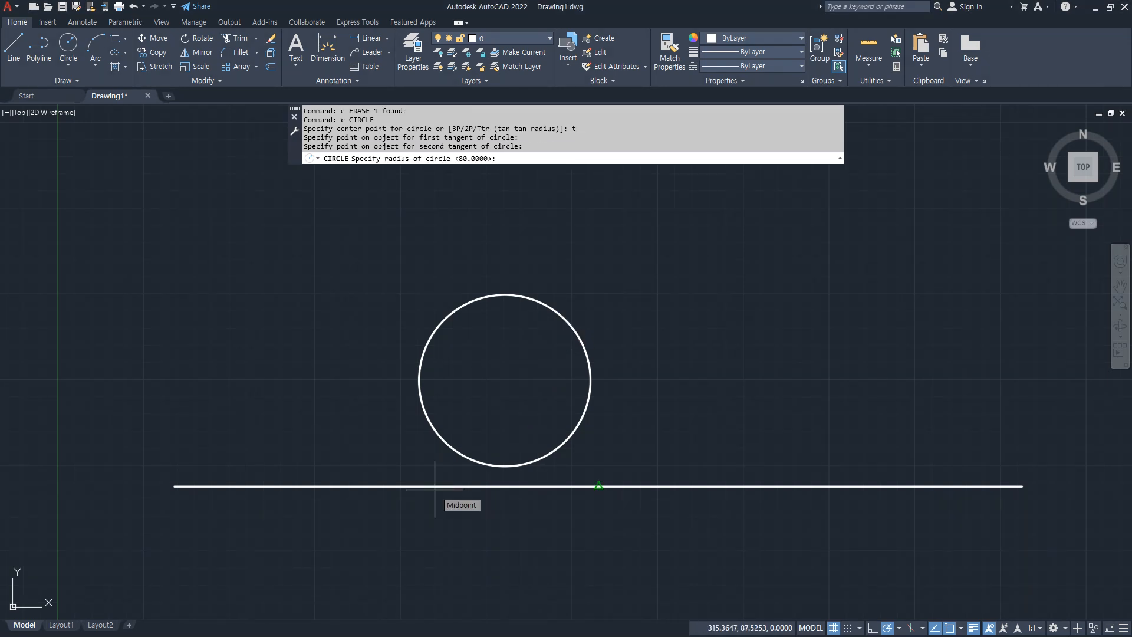
key(Return)
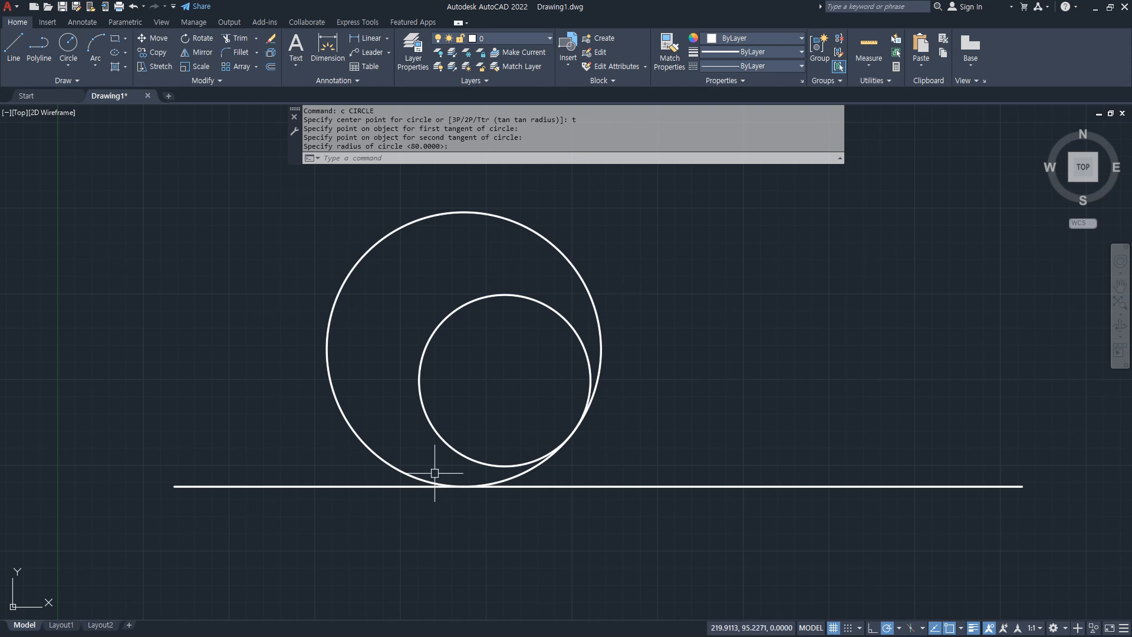
Draw a TTR circle of radius 80 using the small circle's upper left side and the horizontal line to its lower right as tangents
text(c)
key(Return)
text(t)
key(Return)
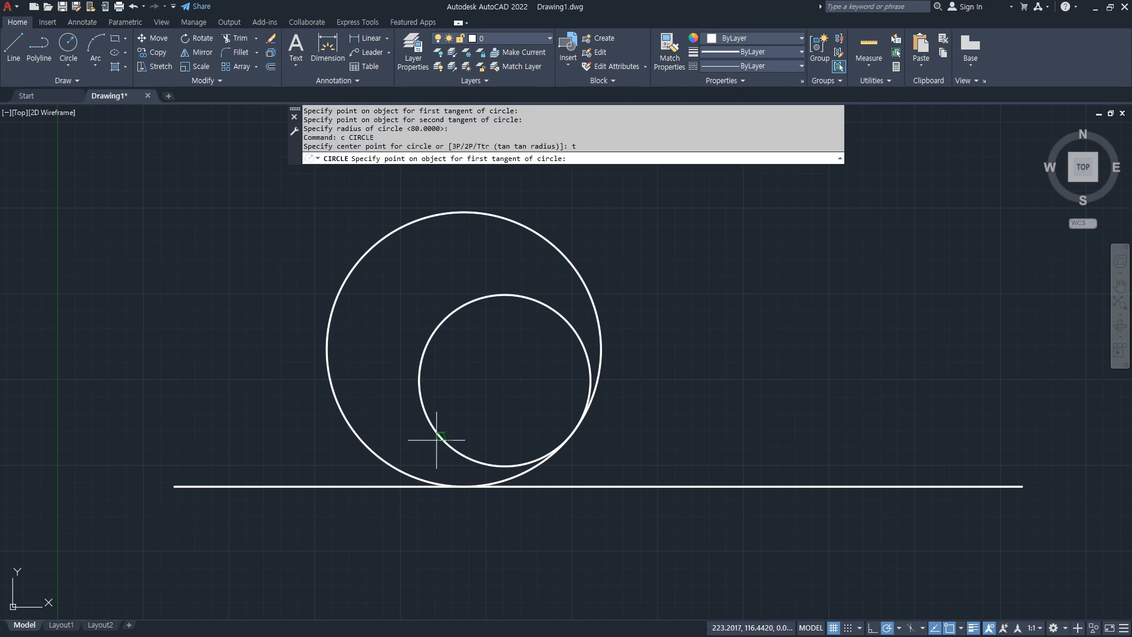
click(436, 326)
click(585, 487)
key(Return)
Draw a TTR circle of radius 80 tangent to the small circle's left side and to the horizontal line well left of it
text(c)
key(Return)
text(t)
key(Return)
click(420, 347)
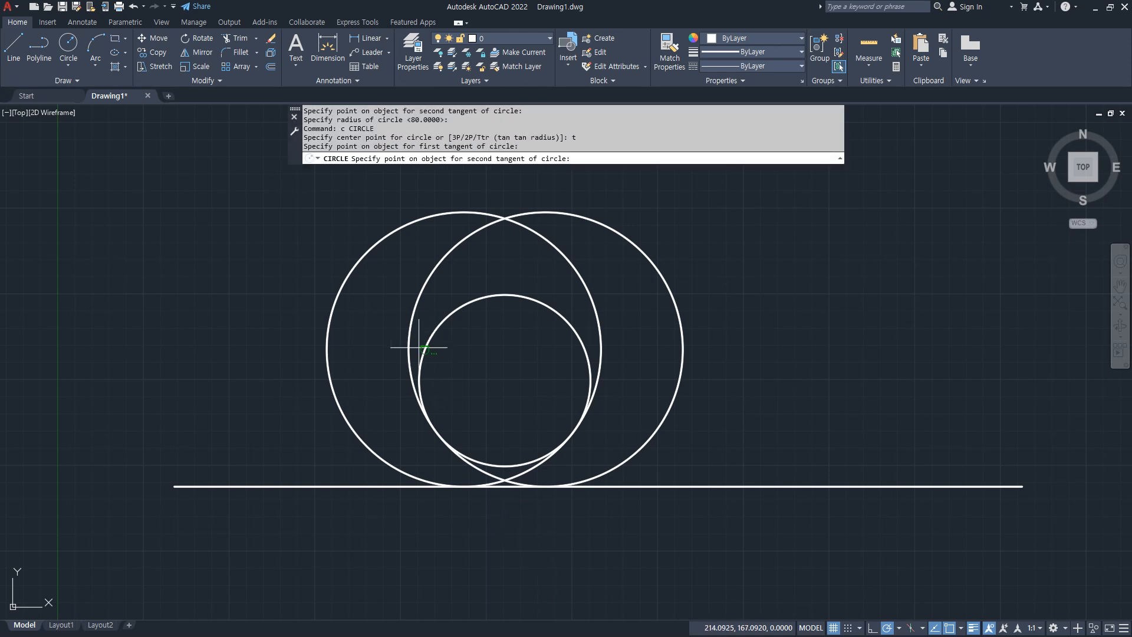
click(303, 487)
key(Return)
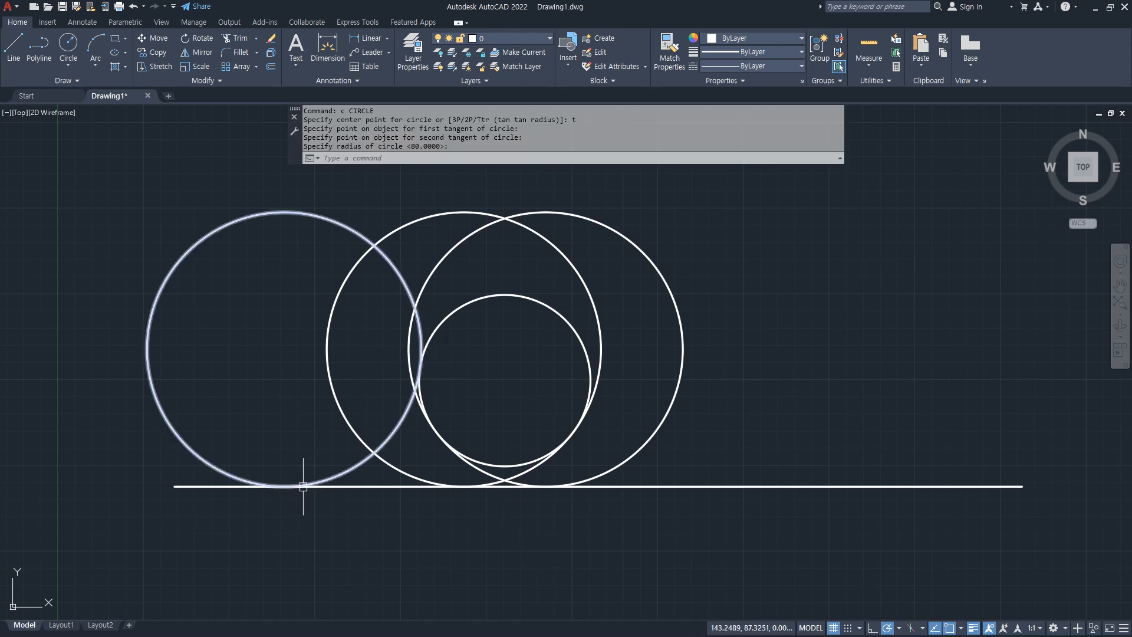
Draw a TTR circle of radius 80 tangent to the small circle's right side and to the horizontal line well right of it
text(c)
key(Return)
text(t)
key(Return)
click(581, 337)
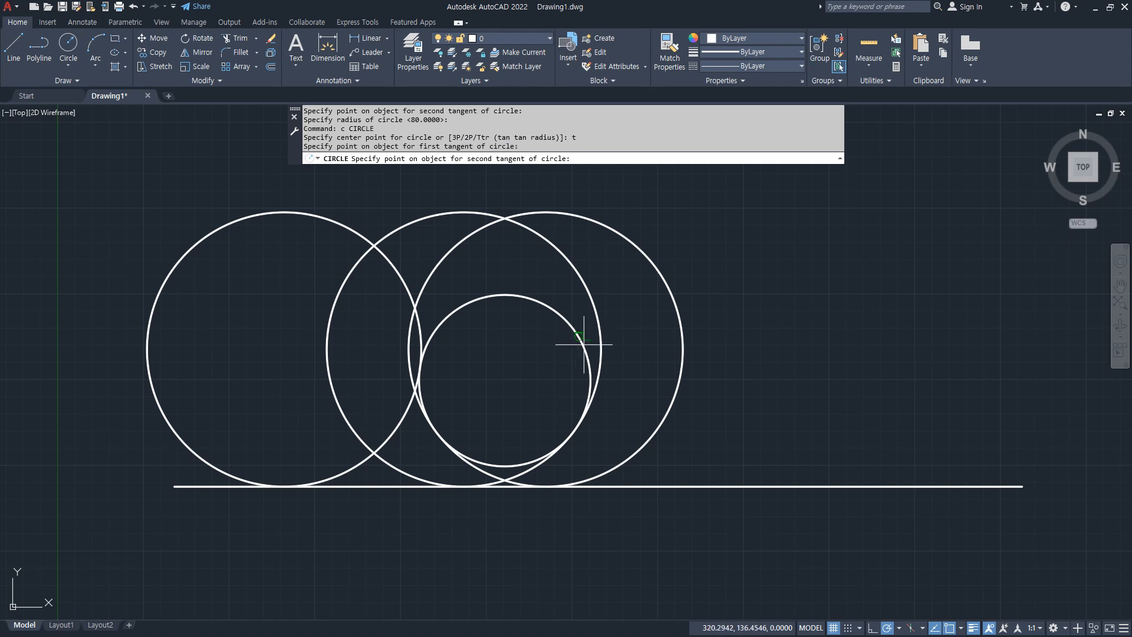
click(688, 488)
key(Return)
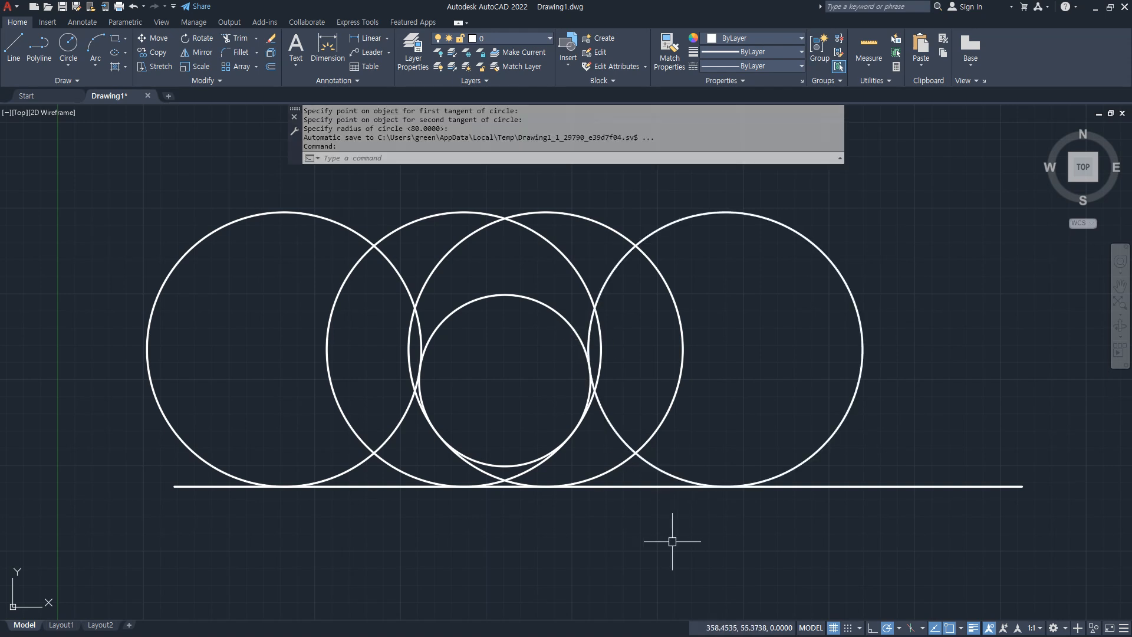
Erase the four radius 80 TTR circles, leaving the small circle and the horizontal line
click(686, 193)
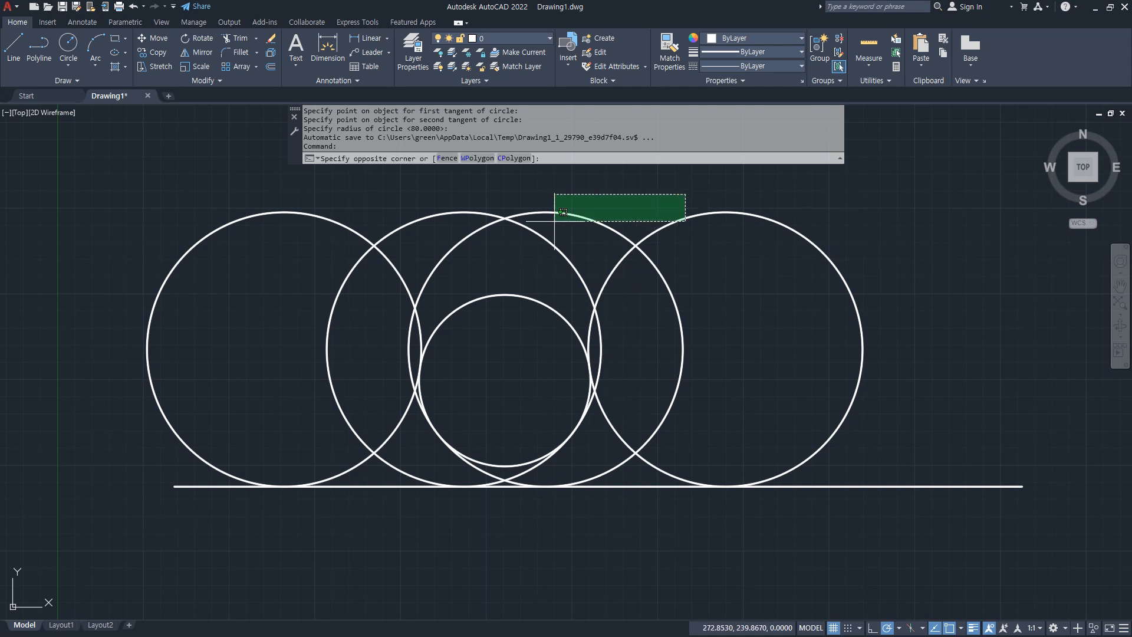
click(266, 251)
text(e)
key(Return)
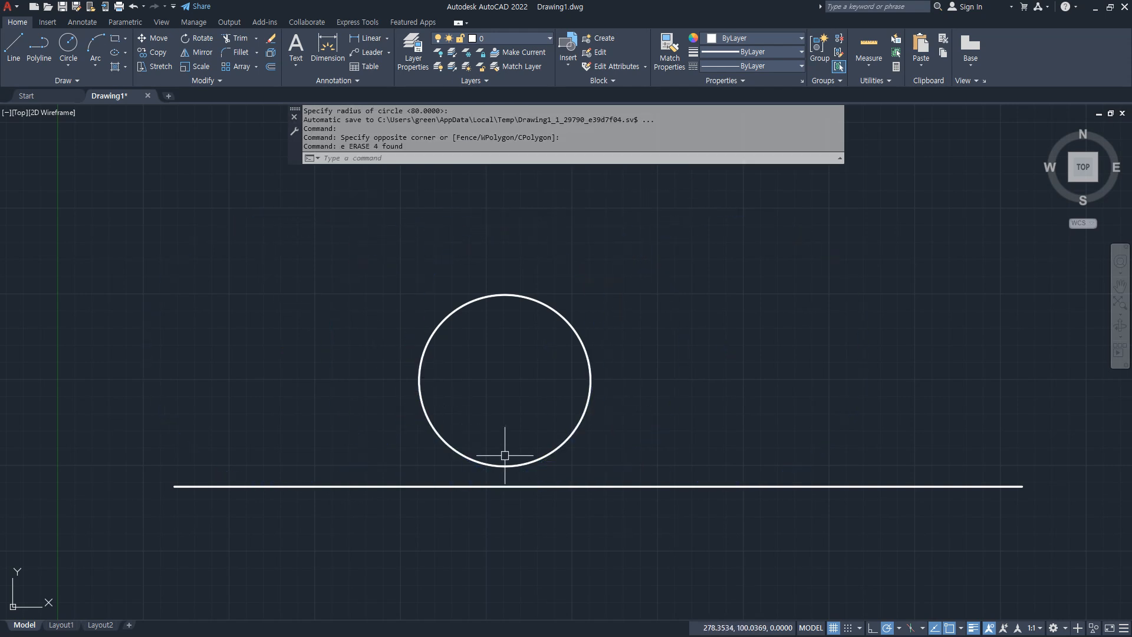
mouse_move(583, 413)
mouse_down()
mouse_move(656, 489)
mouse_move(673, 489)
mouse_up()
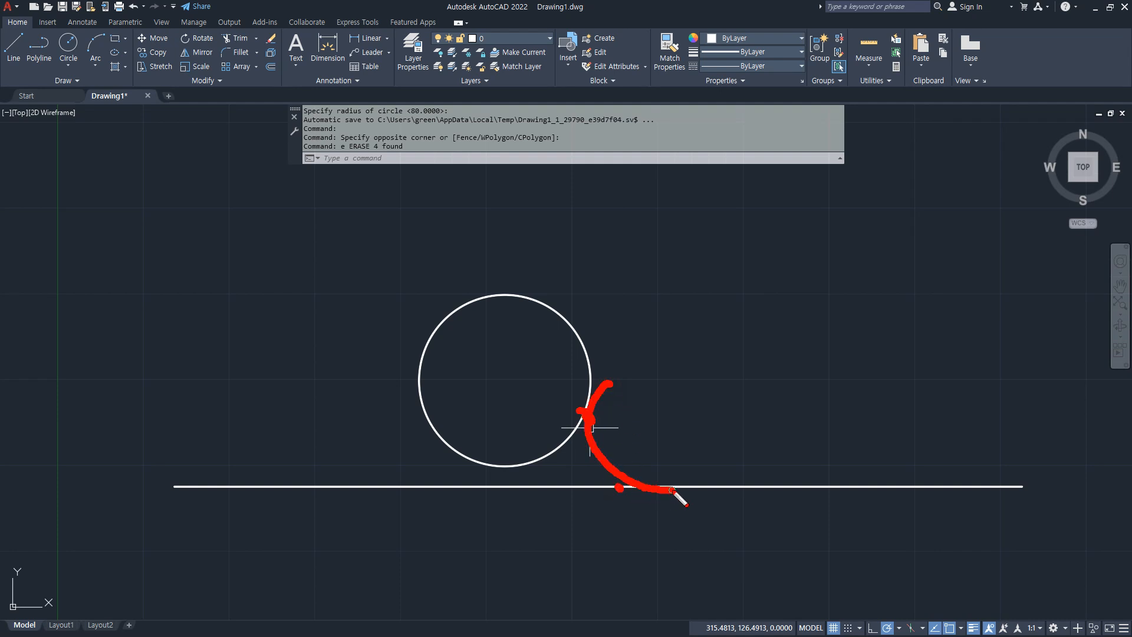
drag(396, 477, 409, 484)
mouse_move(530, 242)
mouse_down()
mouse_move(594, 423)
mouse_move(466, 485)
mouse_move(325, 383)
mouse_up()
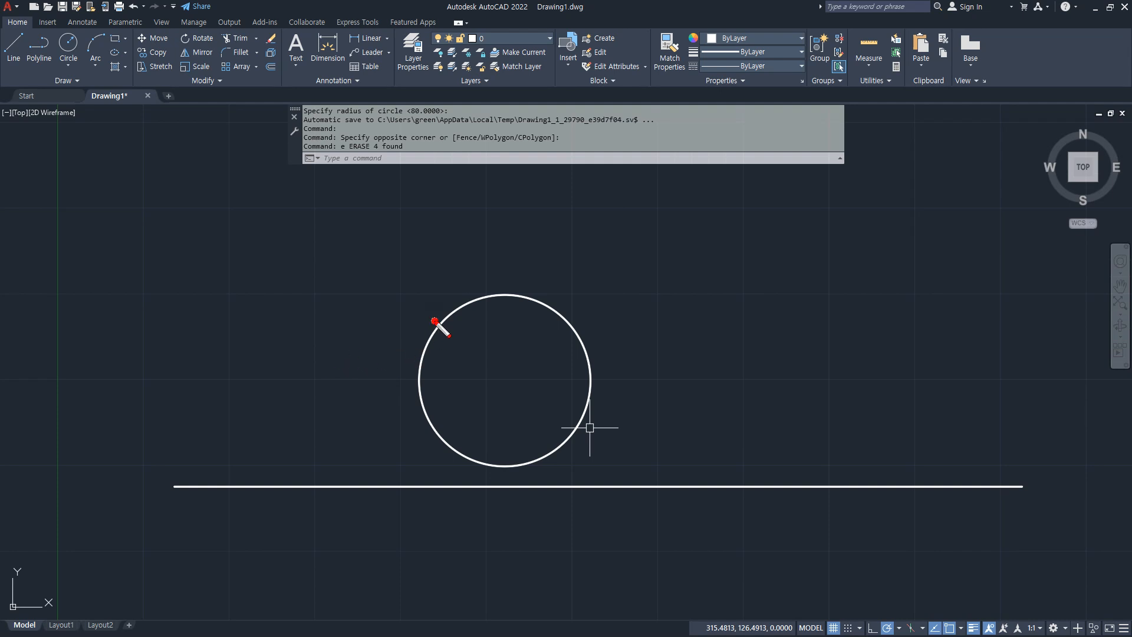
mouse_move(457, 269)
mouse_down()
mouse_move(514, 494)
mouse_move(627, 506)
mouse_up()
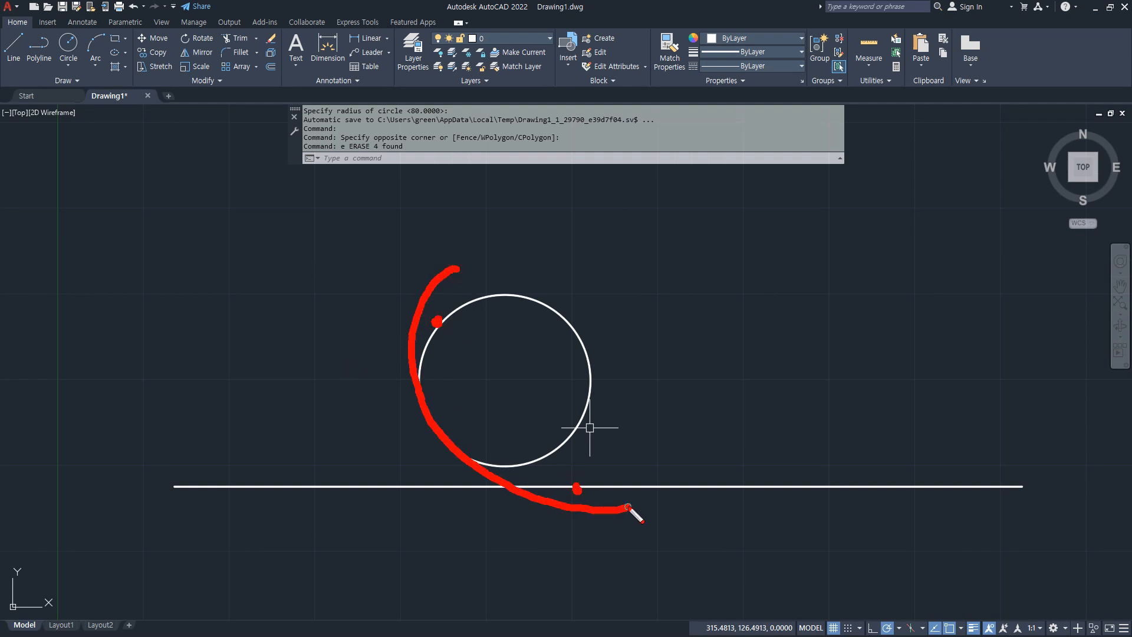
drag(326, 472, 331, 478)
mouse_move(450, 276)
mouse_down()
mouse_move(354, 470)
mouse_move(202, 459)
mouse_up()
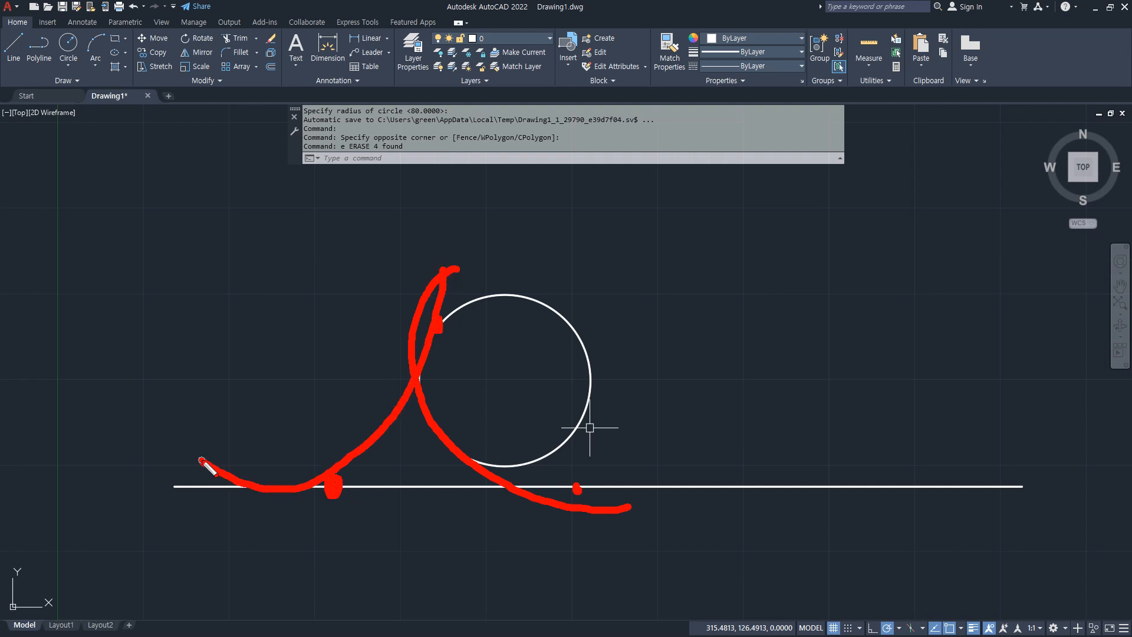
key(e)
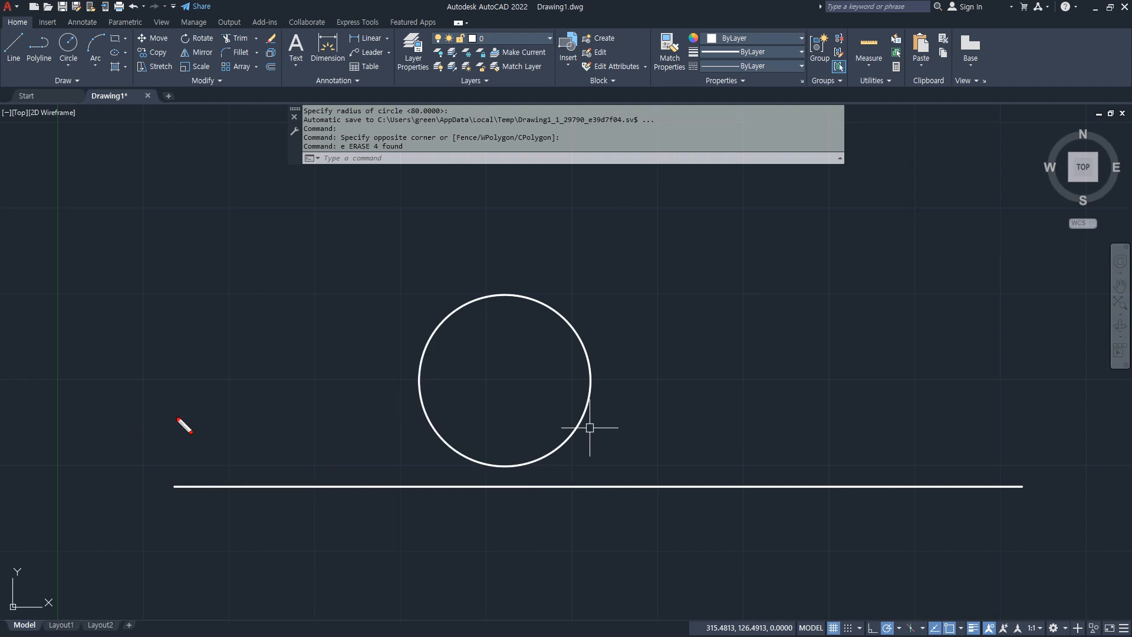
drag(362, 375, 658, 375)
drag(505, 259, 505, 586)
drag(432, 422, 434, 434)
mouse_move(358, 399)
mouse_down()
mouse_move(397, 420)
mouse_move(429, 498)
mouse_up()
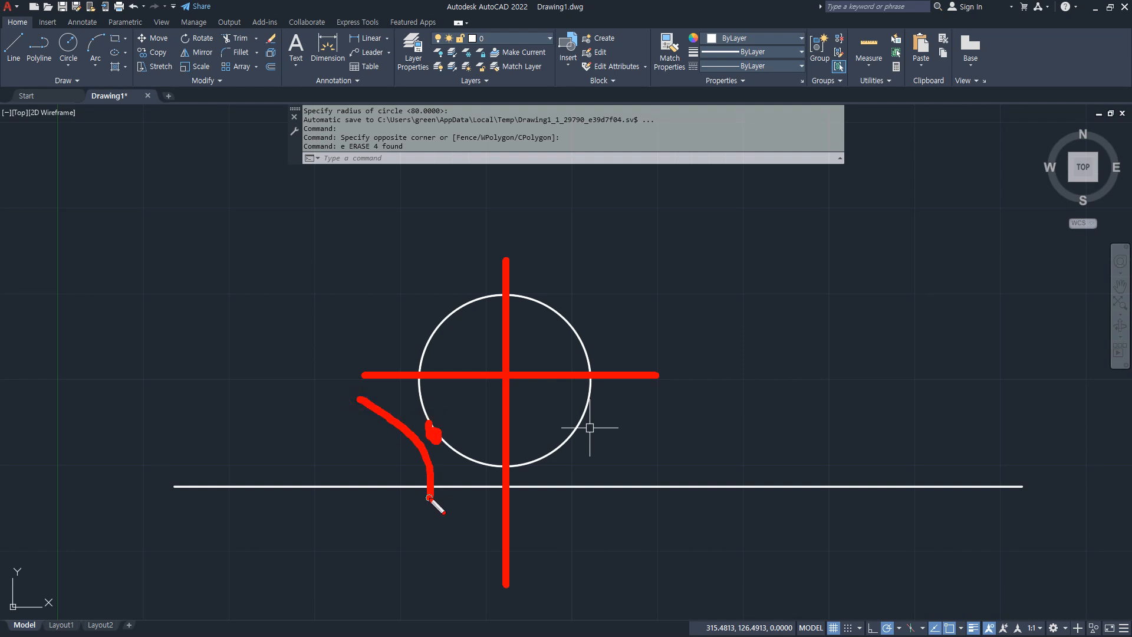
drag(418, 399, 576, 490)
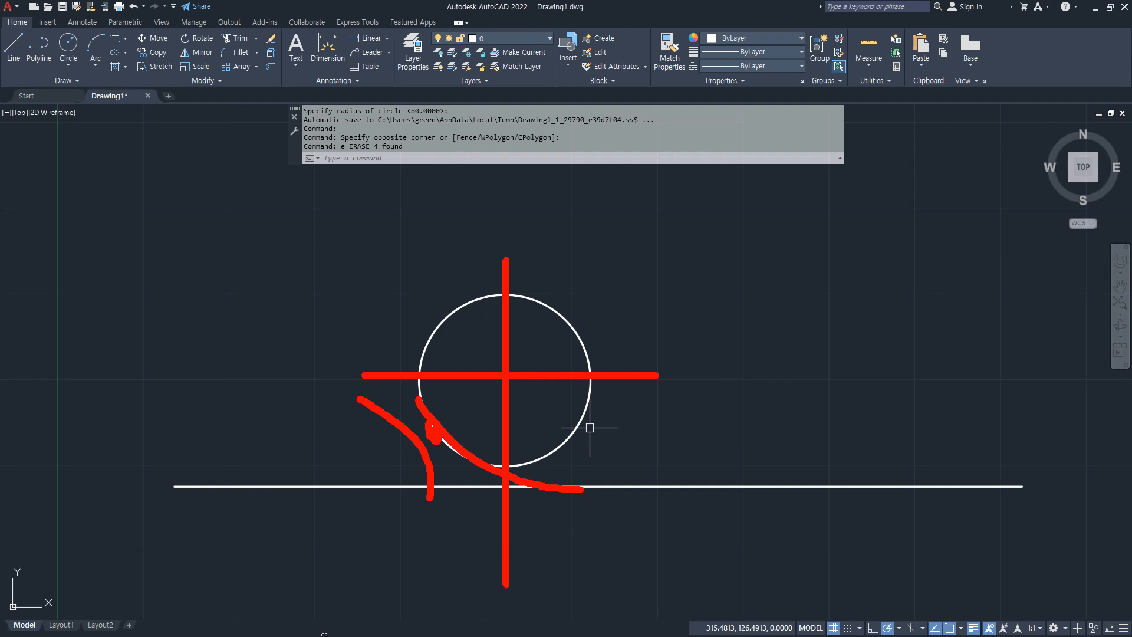
mouse_move(465, 236)
mouse_down()
mouse_move(411, 363)
mouse_move(255, 482)
mouse_up()
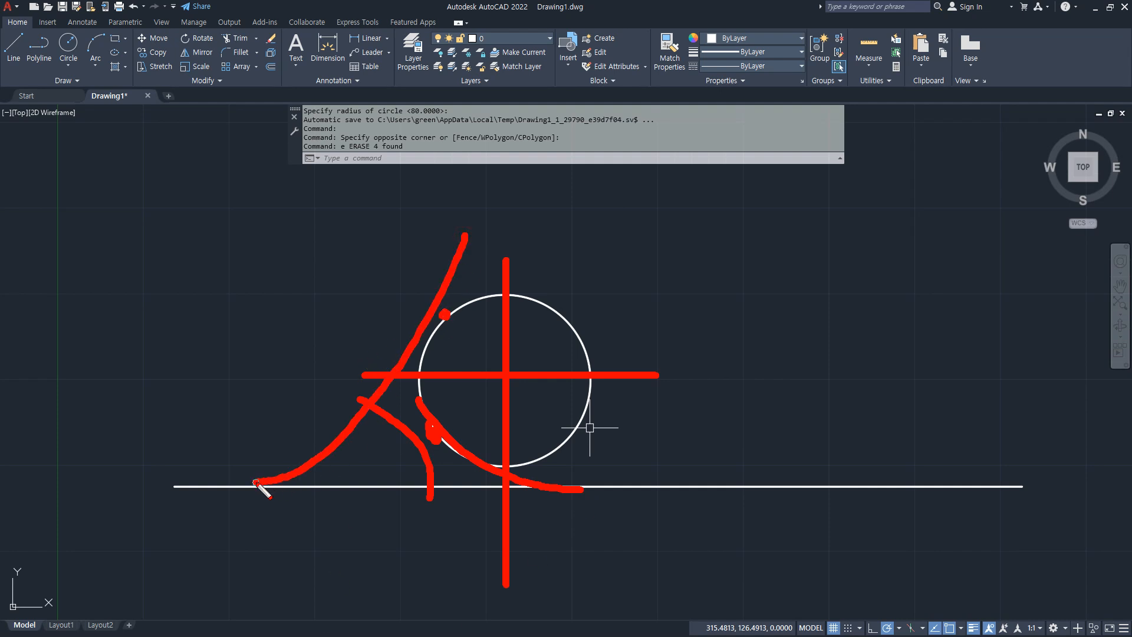
key(Escape)
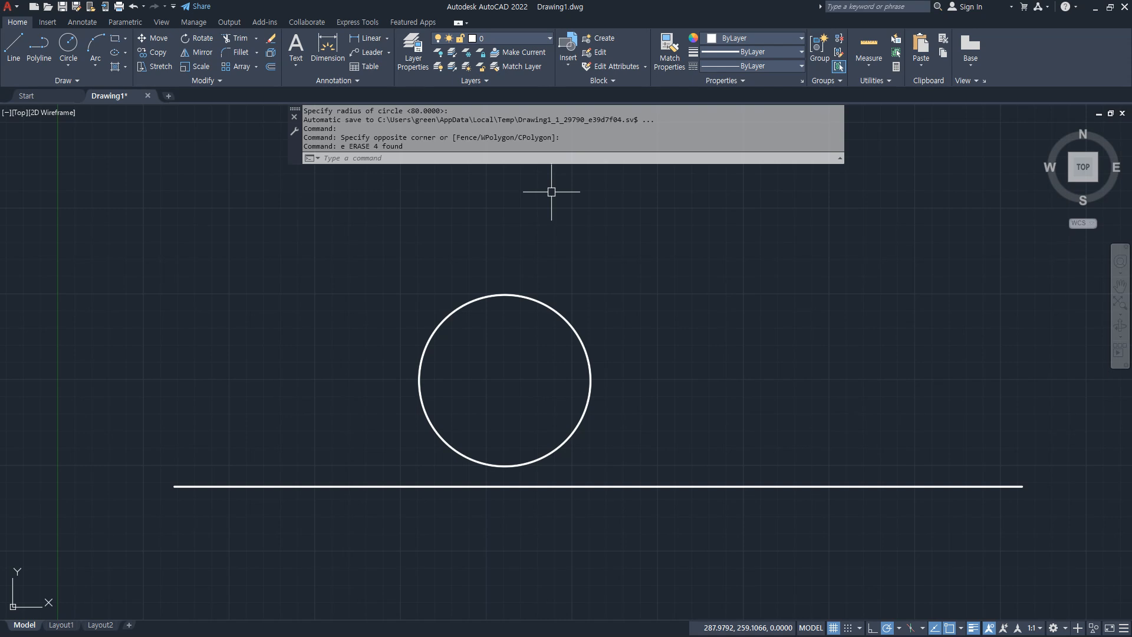
Undo the recent erasures and TTR circles until the two equal side-by-side circles are restored
key(ctrl+z)
key(ctrl+z)
key(ctrl+z)
key(ctrl+z)
key(ctrl+z)
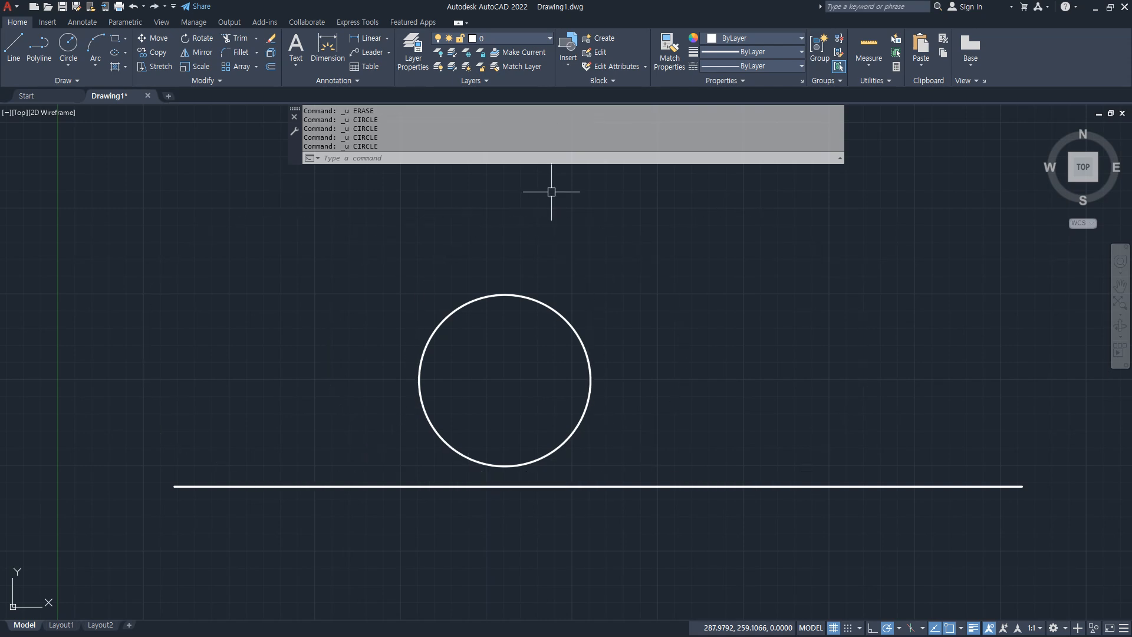
key(ctrl+z)
key(ctrl+z)
key(ctrl+z)
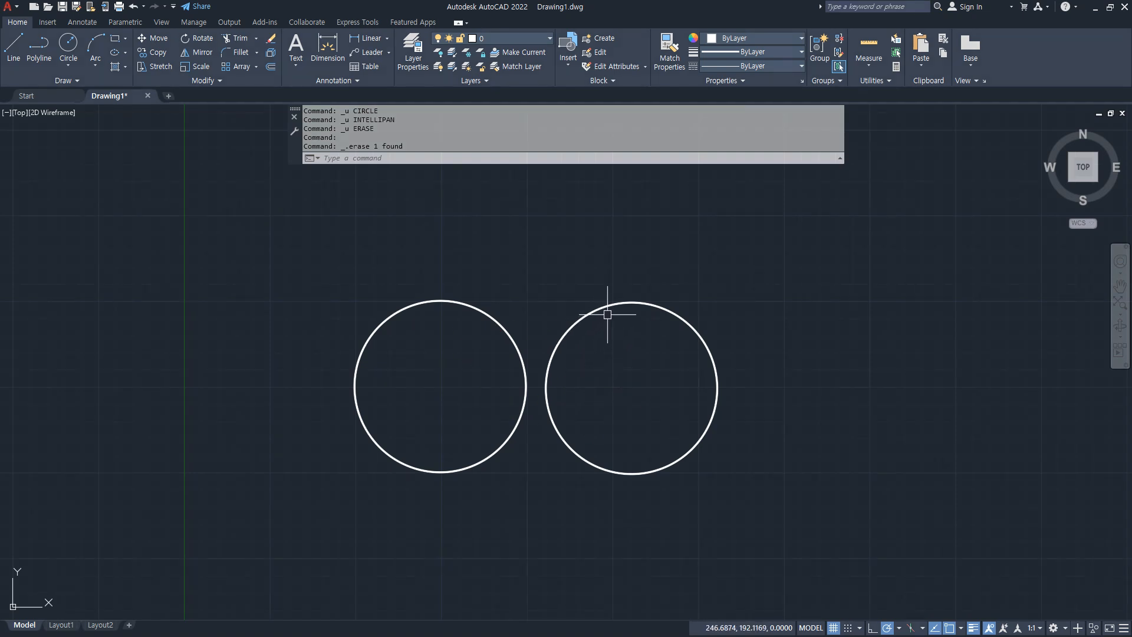
Draw a TTR circle of radius 80 tangent to the right circle's upper left side and the left circle's upper right side
key(Return)
text(t)
key(Return)
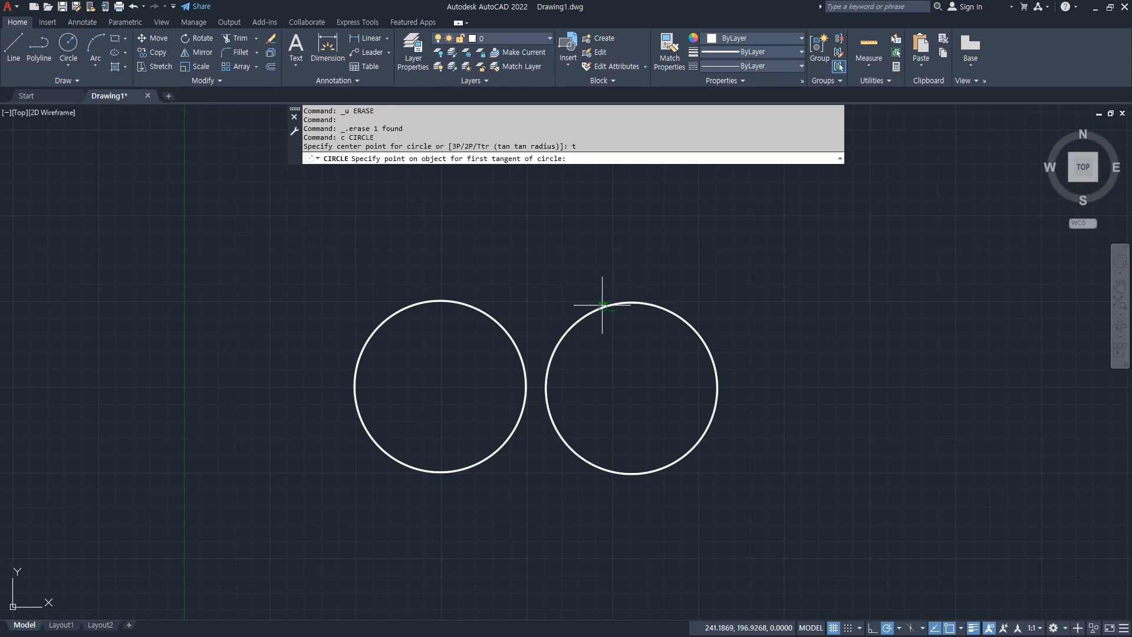
click(584, 309)
click(488, 316)
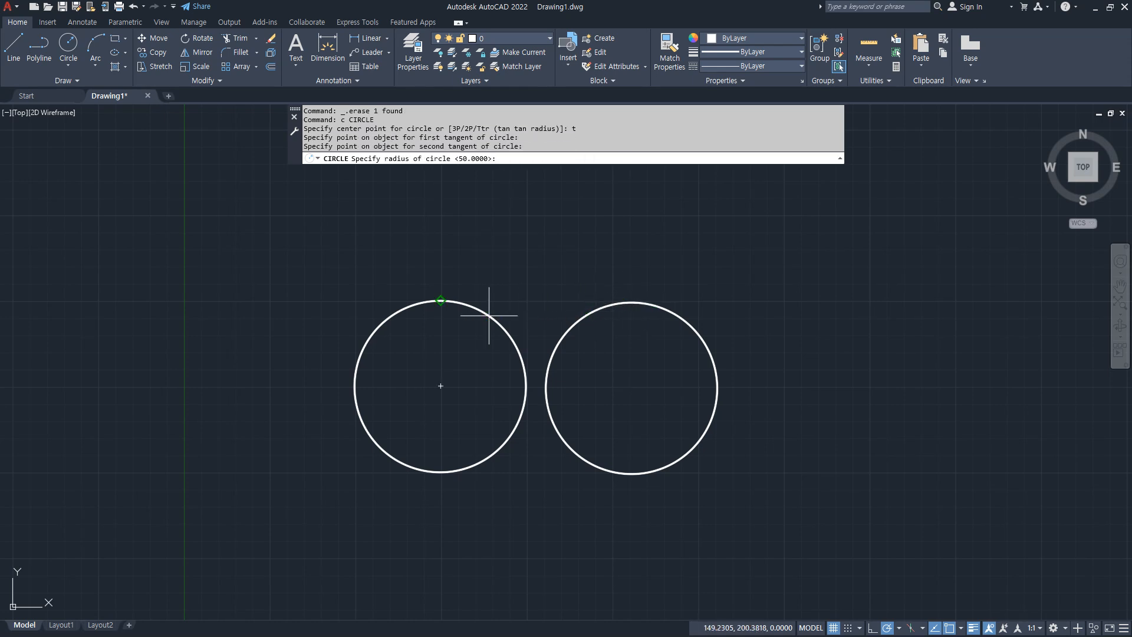
text(80)
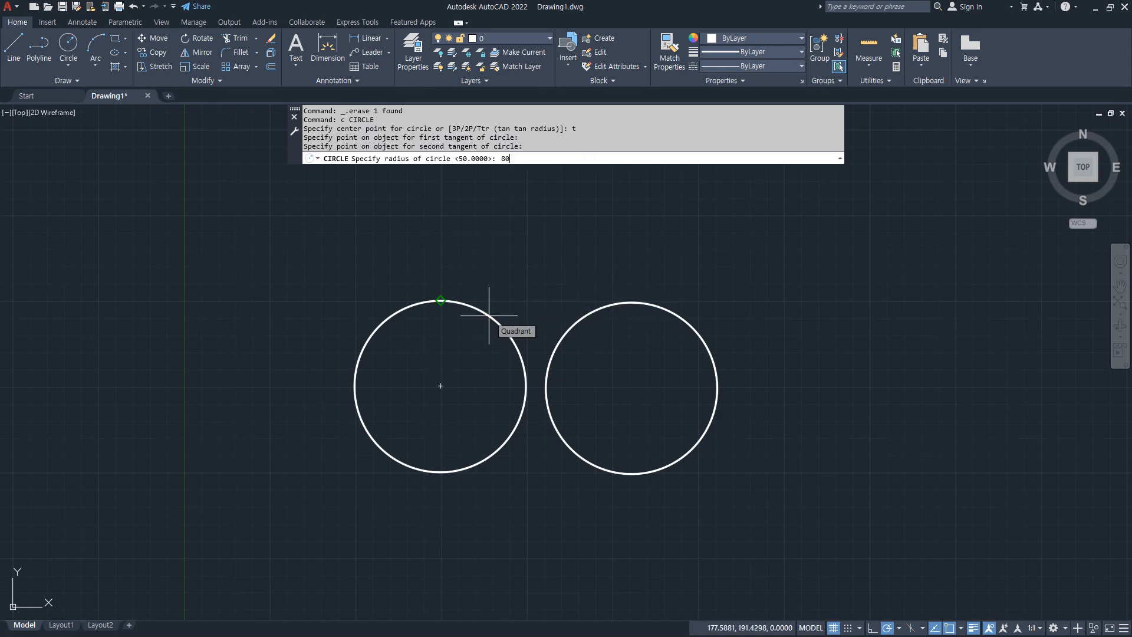
key(Return)
Draw a TTR circle of radius 80 using the right small circle's upper left side and the left small circle's right side as tangents
text(C)
key(Return)
text(t)
key(Return)
click(619, 311)
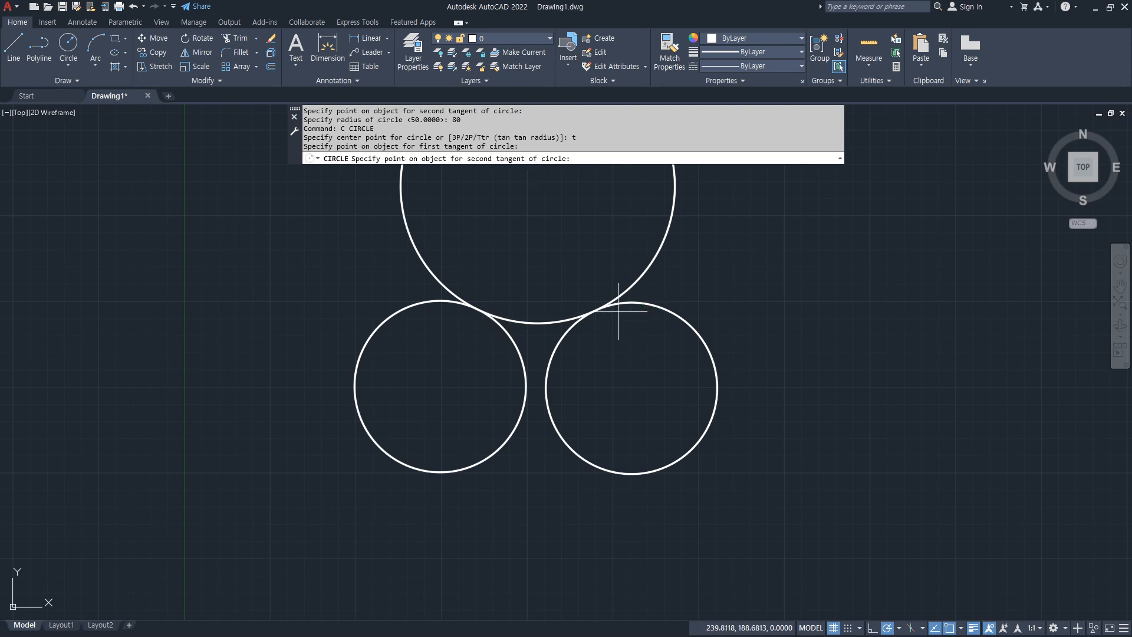
click(522, 374)
key(Return)
Draw a TTR circle of radius 80 using the left small circle's upper right side and the right small circle's left side as tangents
text(c)
key(Return)
text(t)
key(Return)
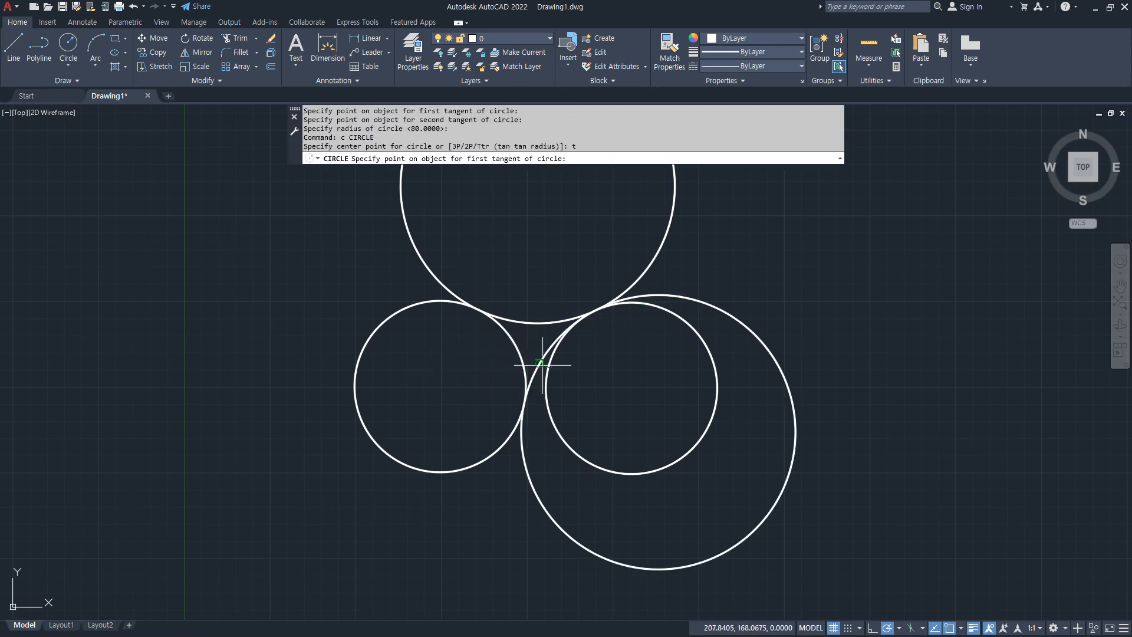
click(504, 332)
click(548, 393)
key(Return)
Draw a TTR circle of radius 150 using the right small circle's upper right side and the left small circle's upper left side as tangents
text(c)
key(Return)
text(t)
key(Return)
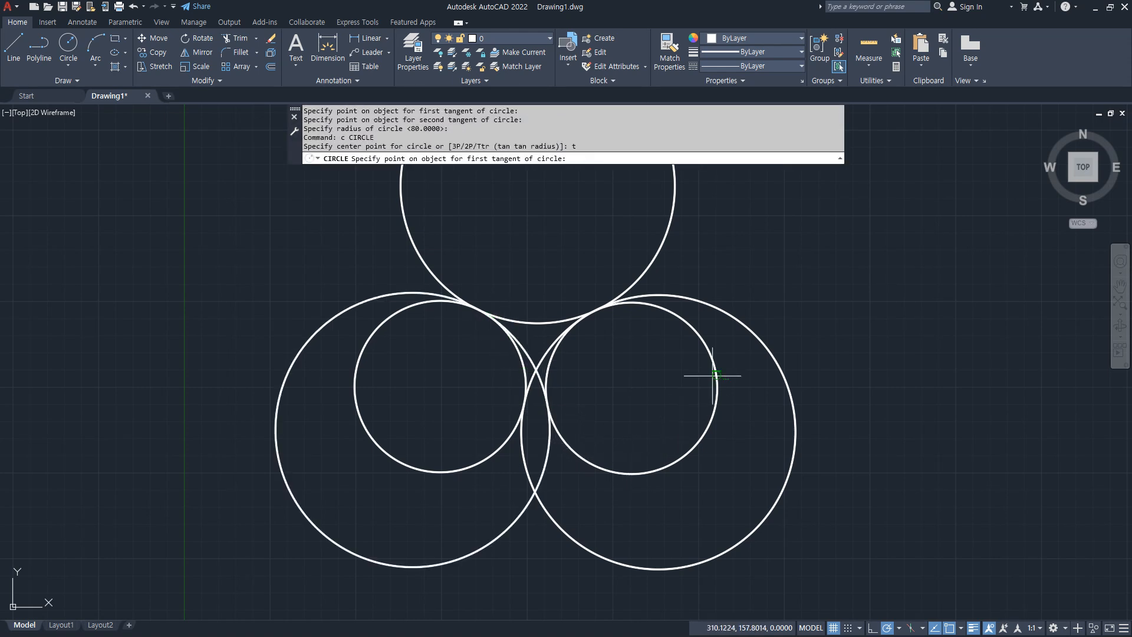
click(705, 339)
click(397, 306)
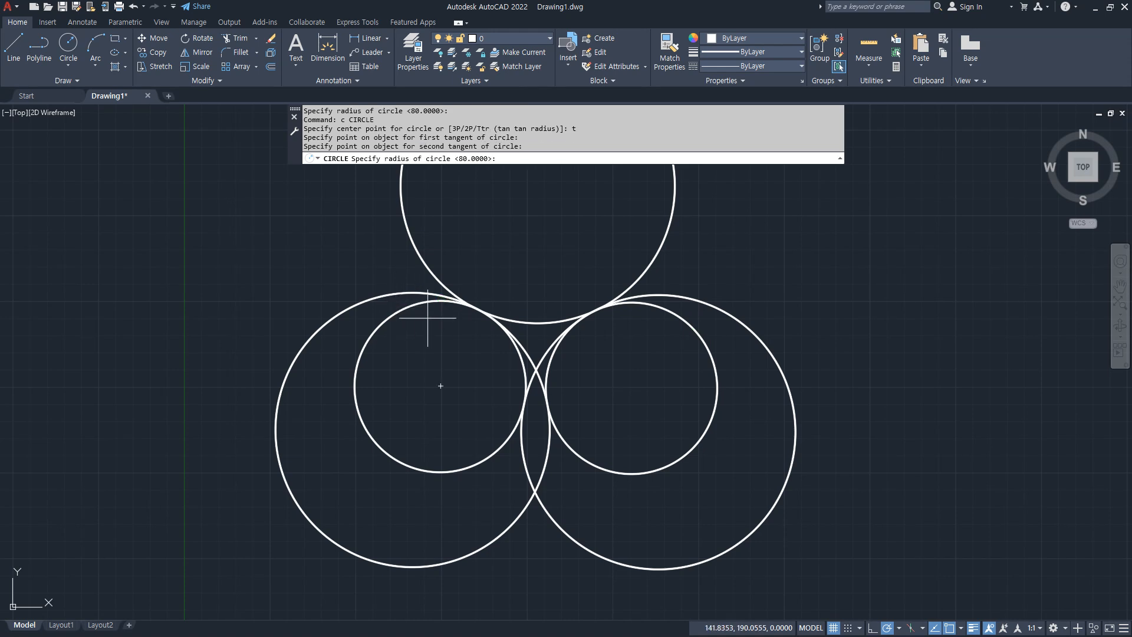
key(Return)
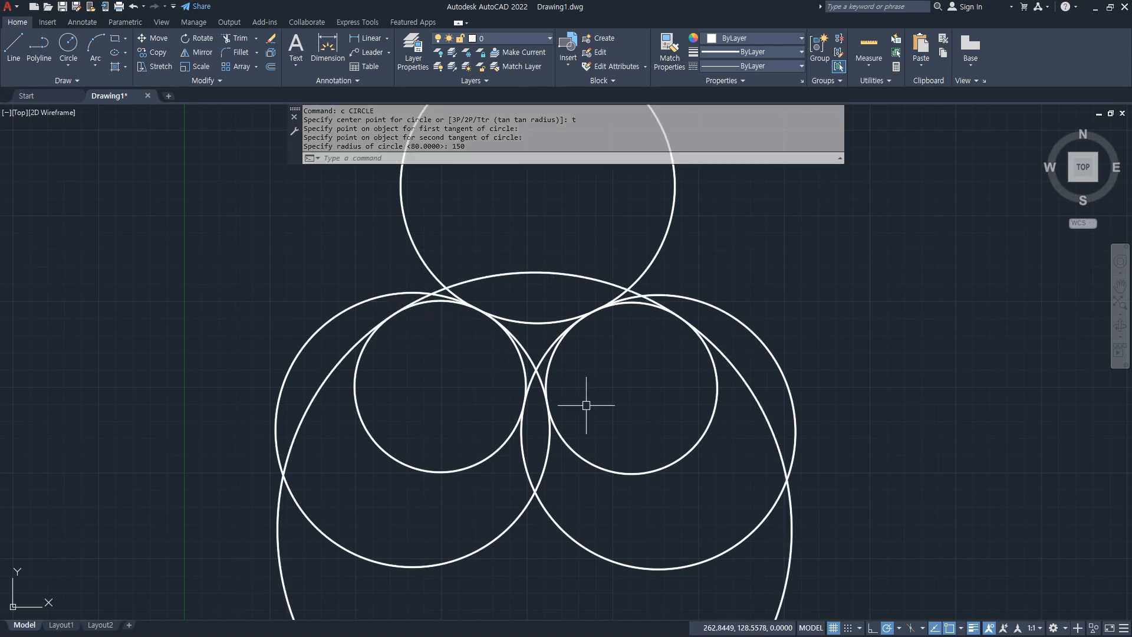
Draw a TTR circle of radius 150 using the right small circle's lower right side and the left small circle's lower left side as tangents
text(c)
key(Return)
text(t)
key(Return)
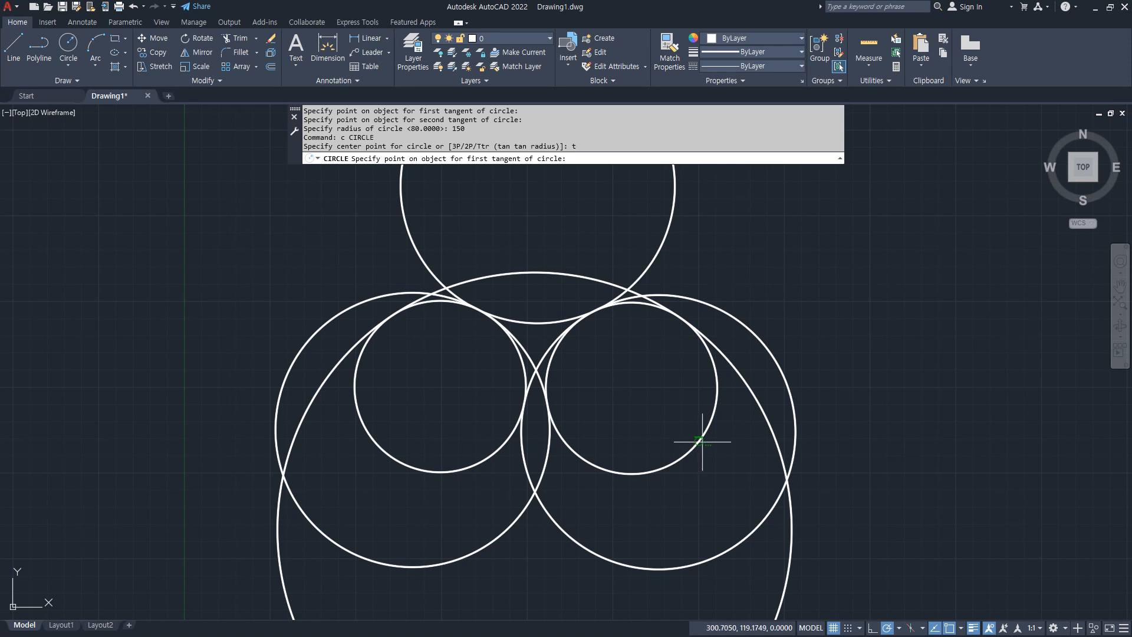
click(696, 444)
click(380, 440)
key(Return)
Draw a TTR circle of radius 150 using the right small circle's lower left side and the left small circle's right side as tangents
text(c)
key(Return)
text(t)
key(Return)
click(602, 471)
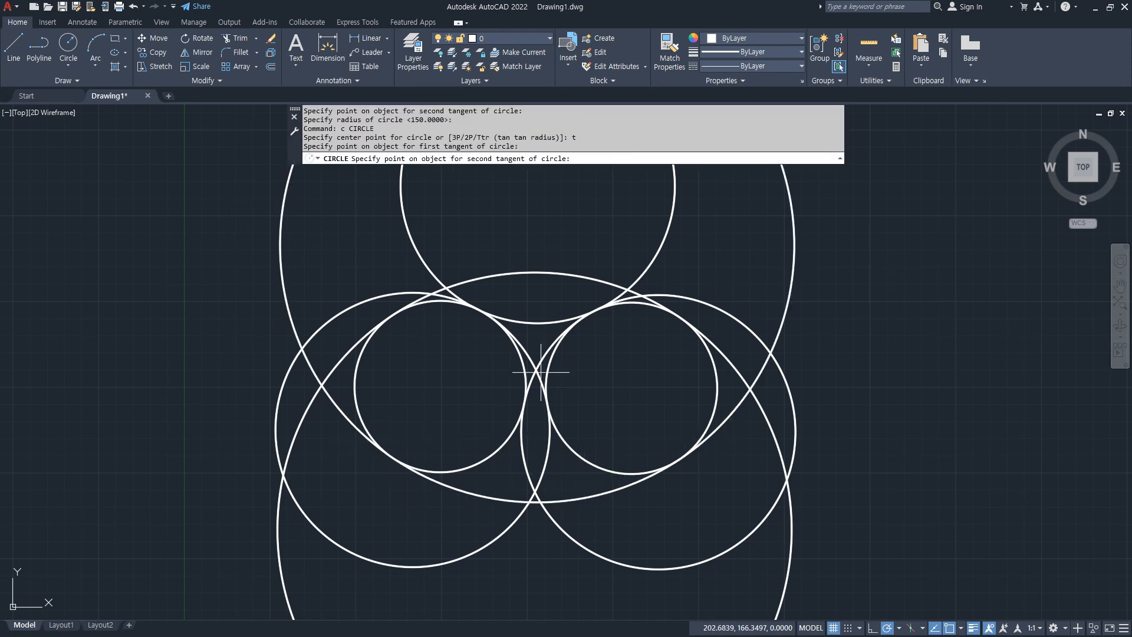
click(519, 359)
key(Return)
Draw a TTR circle of radius 150 tangent to the right small circle's left side and the left small circle's lower right side
text(c)
key(Return)
text(t)
key(Return)
click(519, 407)
click(472, 465)
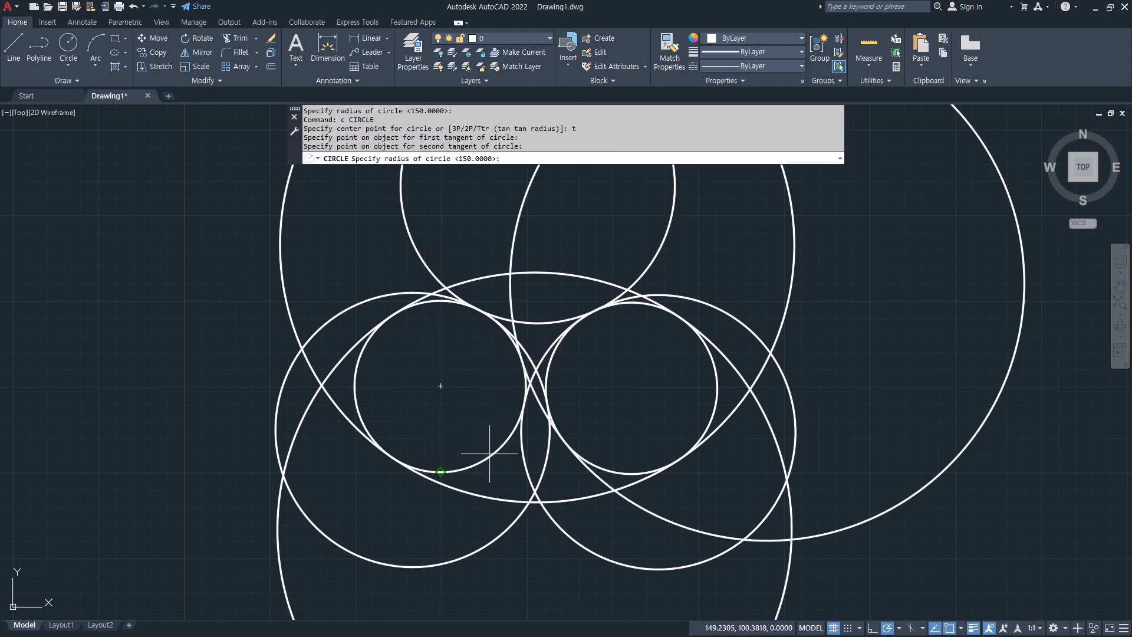
key(Return)
Draw a TTR circle of radius 150 using the left small circle's lower right side and the right small circle's lower left side as tangents
text(c)
key(Return)
text(t)
key(Return)
click(470, 470)
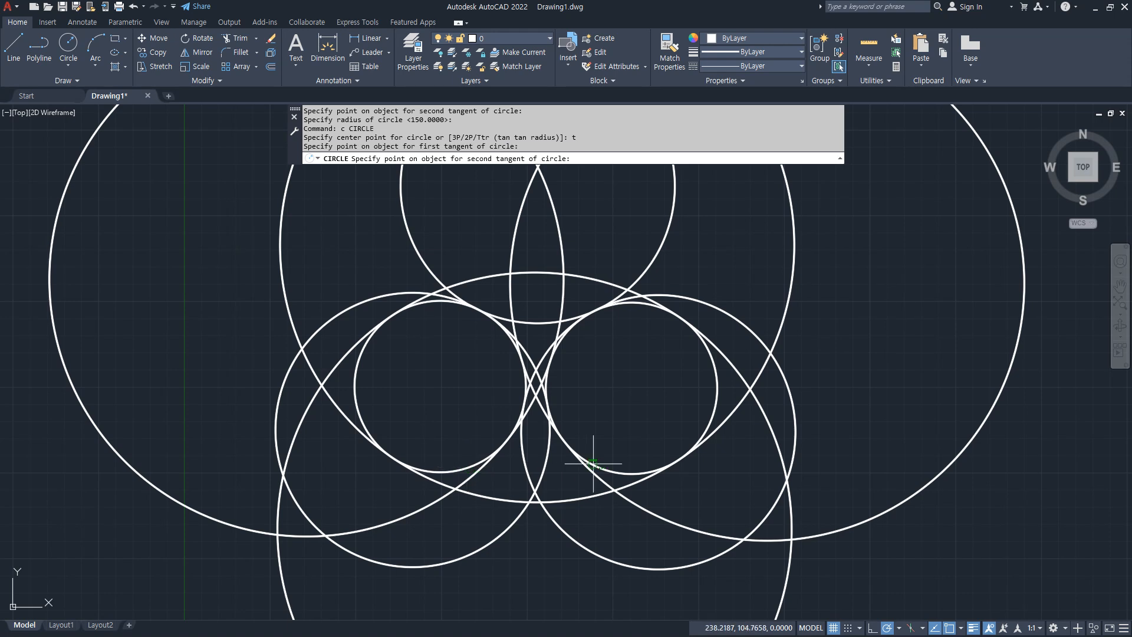
click(610, 471)
key(Return)
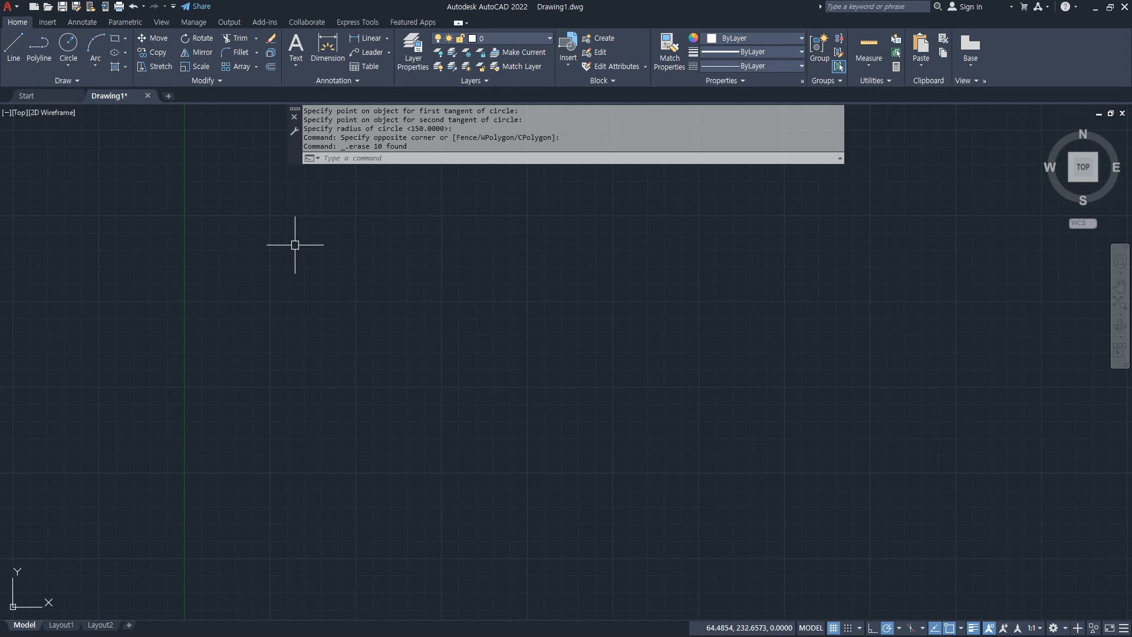
Draw a closed, irregular triangle with three freely placed line segments in the empty drawing
text(l)
key(Return)
click(432, 242)
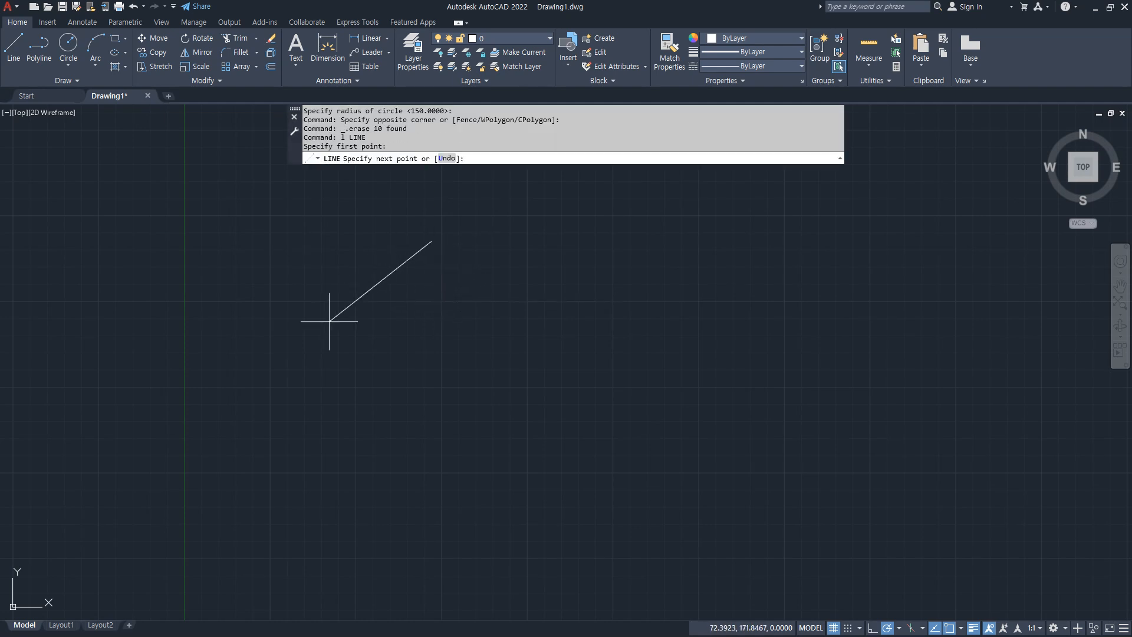
click(254, 446)
click(571, 484)
text(c)
key(Return)
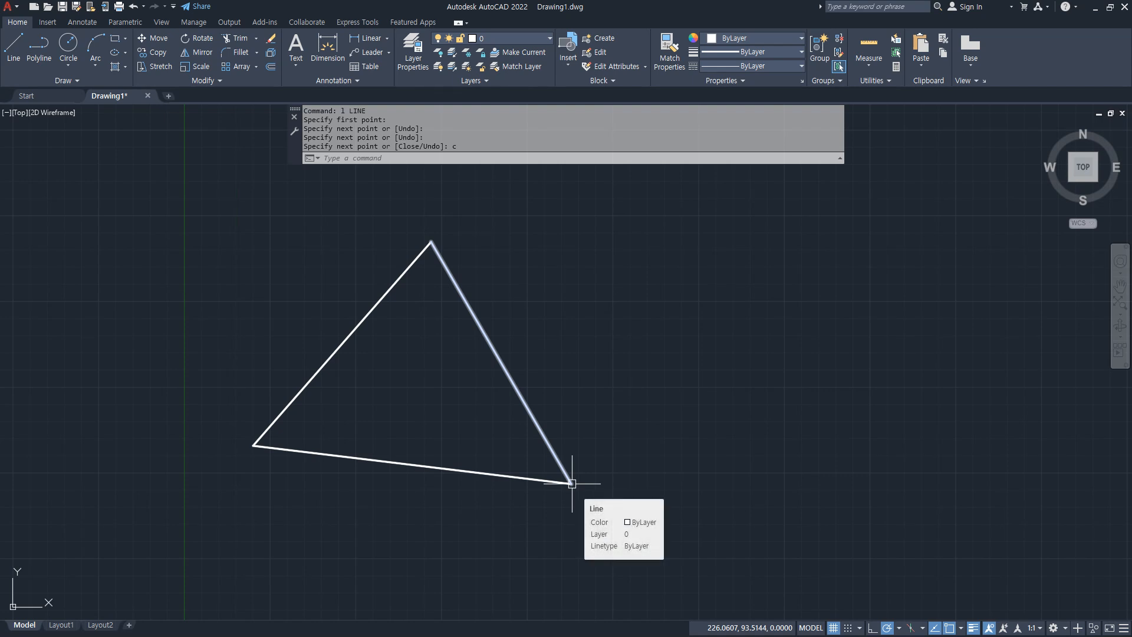
drag(363, 311, 335, 352)
drag(391, 466, 482, 479)
mouse_move(470, 366)
mouse_down()
mouse_move(456, 341)
mouse_move(337, 389)
mouse_move(507, 372)
mouse_move(410, 330)
mouse_up()
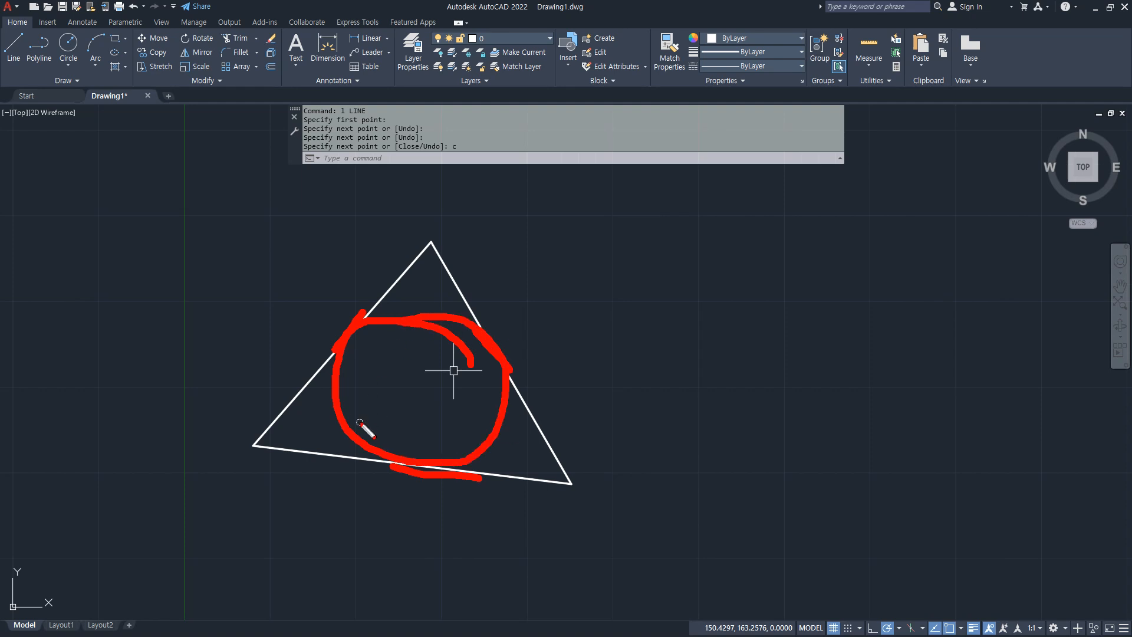
key(Escape)
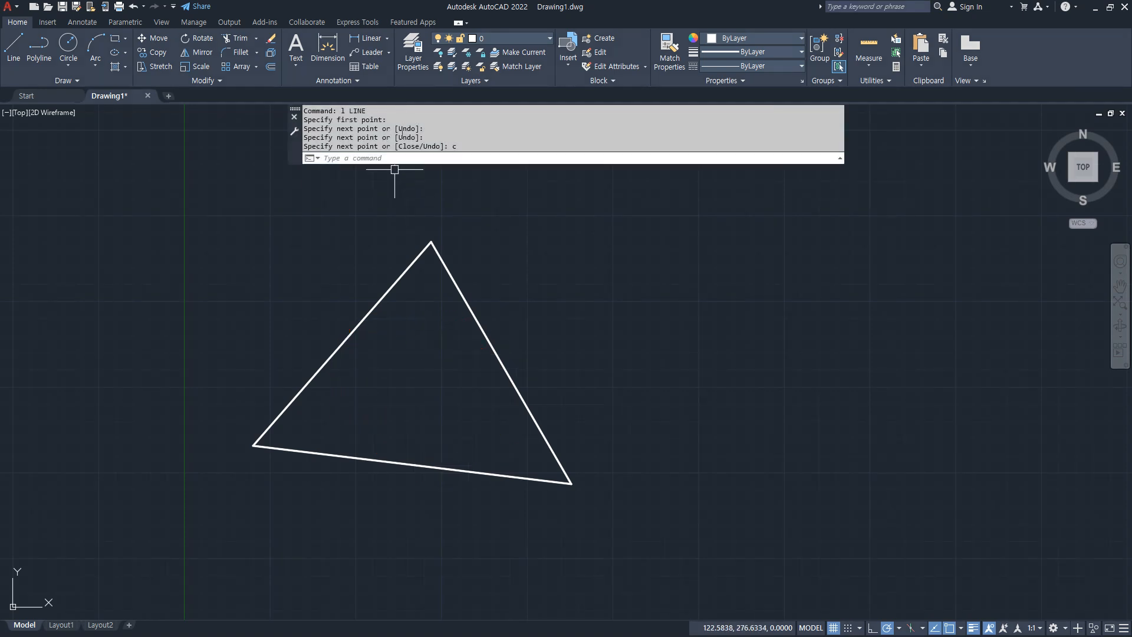
text(c)
key(Return)
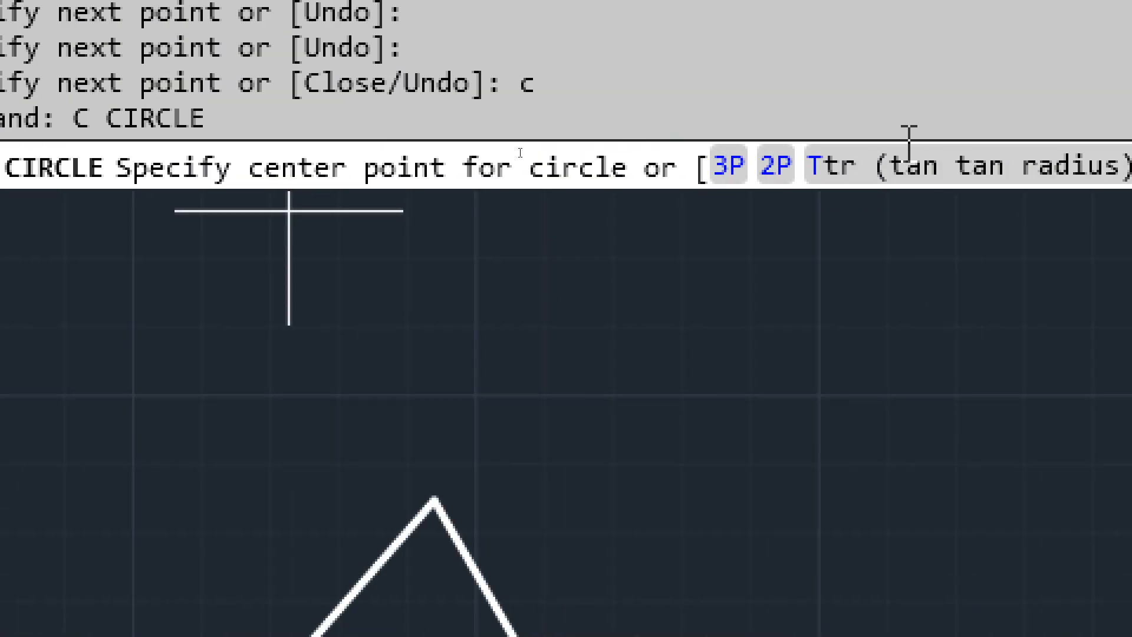
key(Escape)
key(Escape)
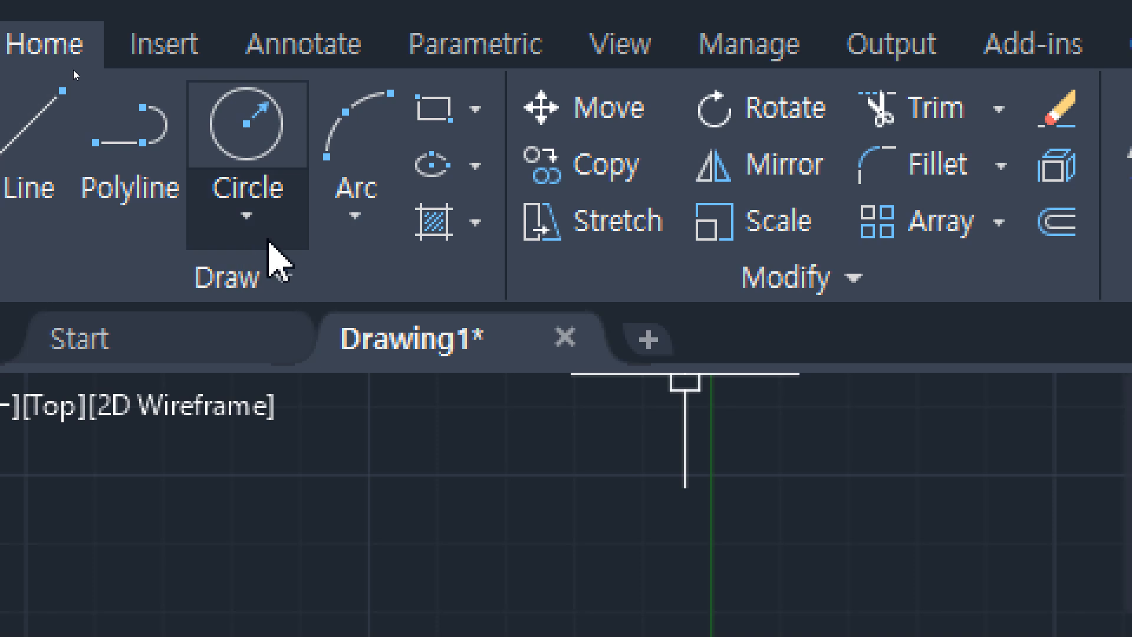
Draw a Tan, Tan, Tan circle inside the triangle using its left, bottom and right sides as tangents
click(270, 239)
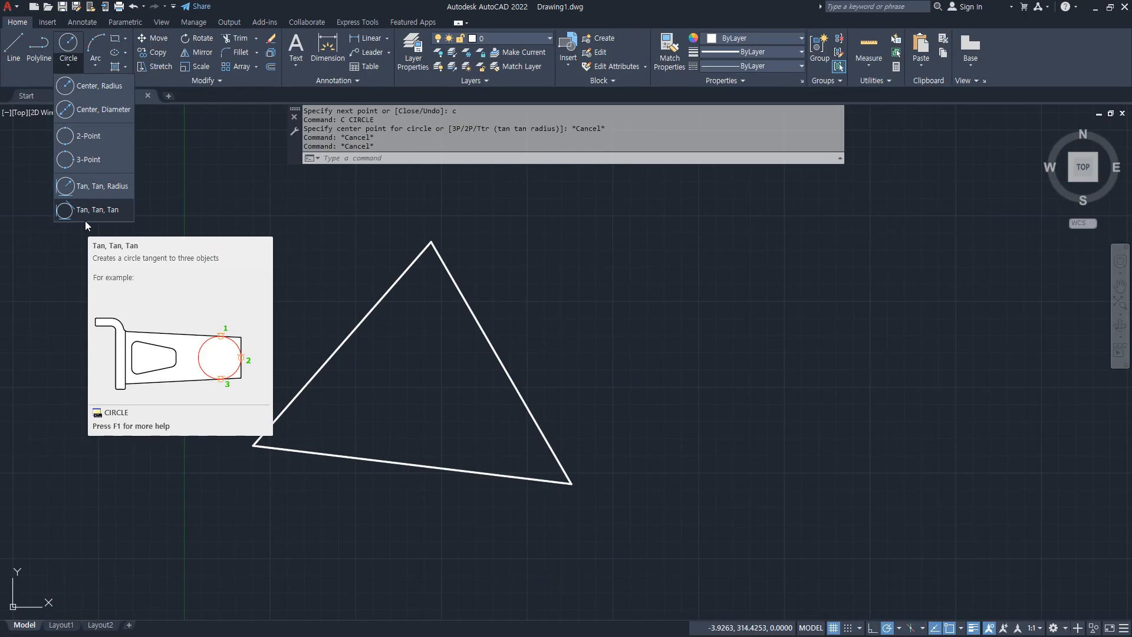
click(319, 531)
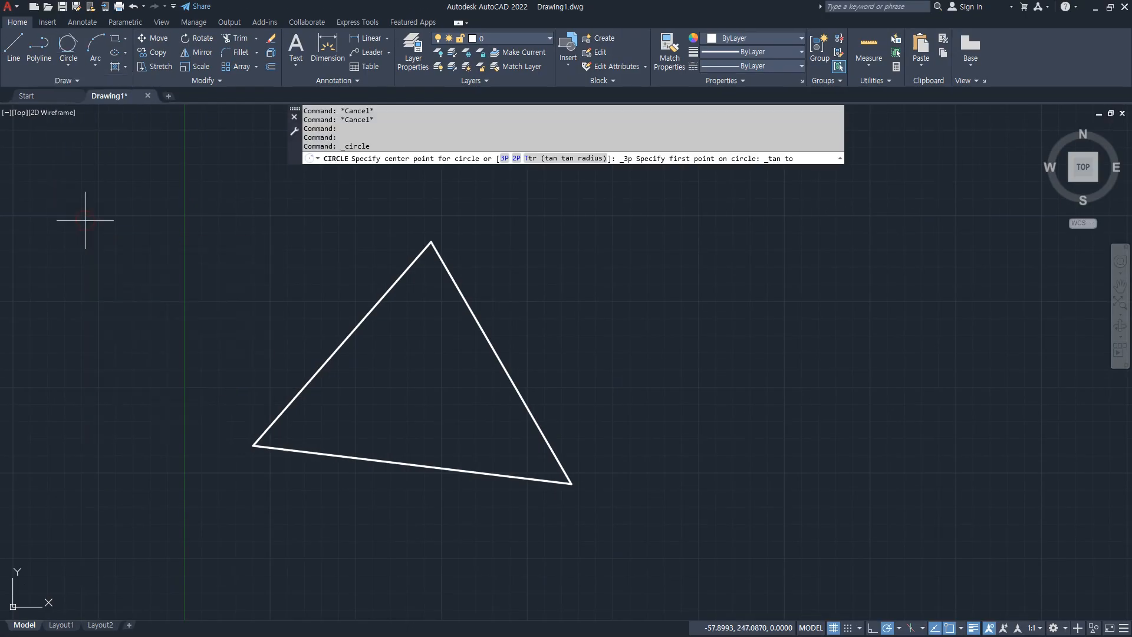
click(345, 339)
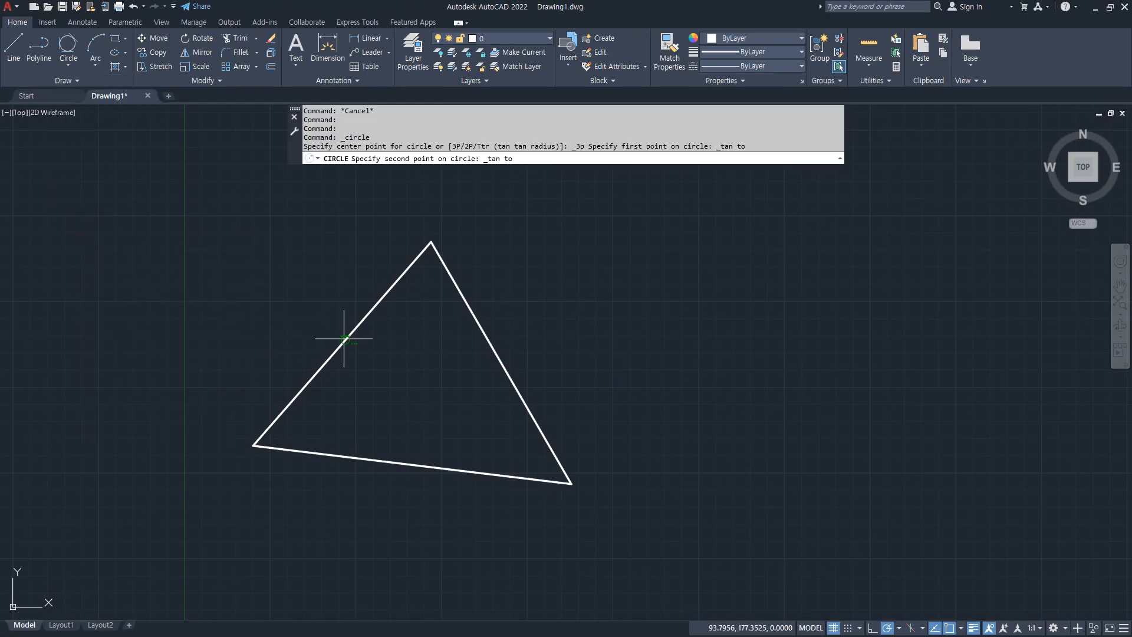
click(393, 462)
click(512, 389)
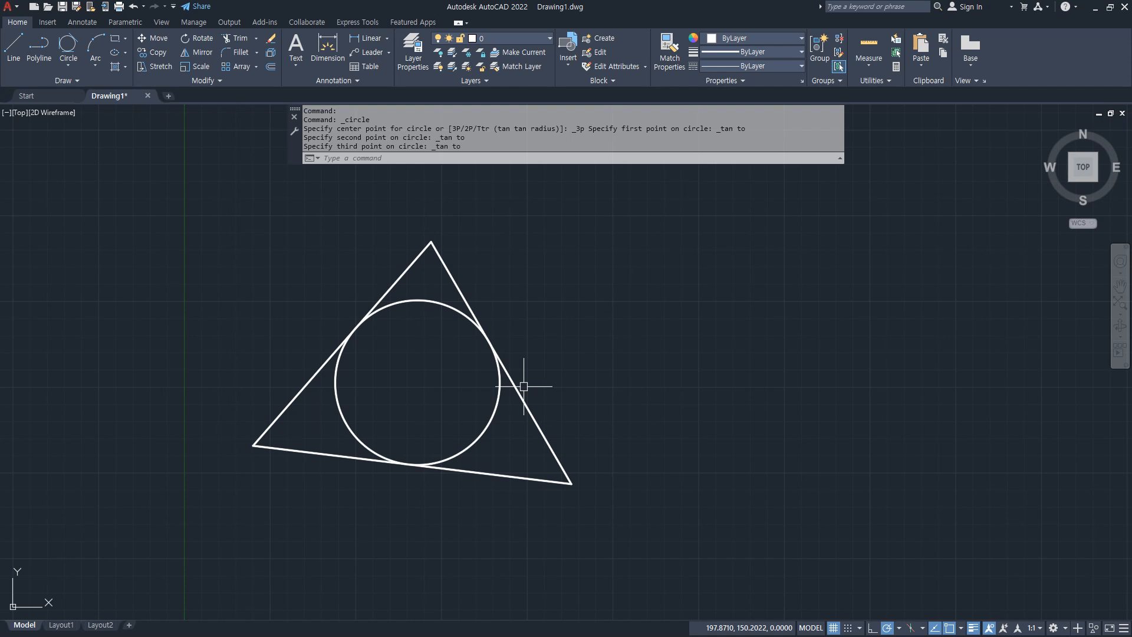
Draw two freely sized circles outside the triangle's right side, the upper one with a radius of about 39 and the other below right of it
middle_drag(708, 336, 622, 342)
text(c)
key(Return)
click(505, 272)
click(468, 216)
key(Return)
click(601, 422)
click(656, 392)
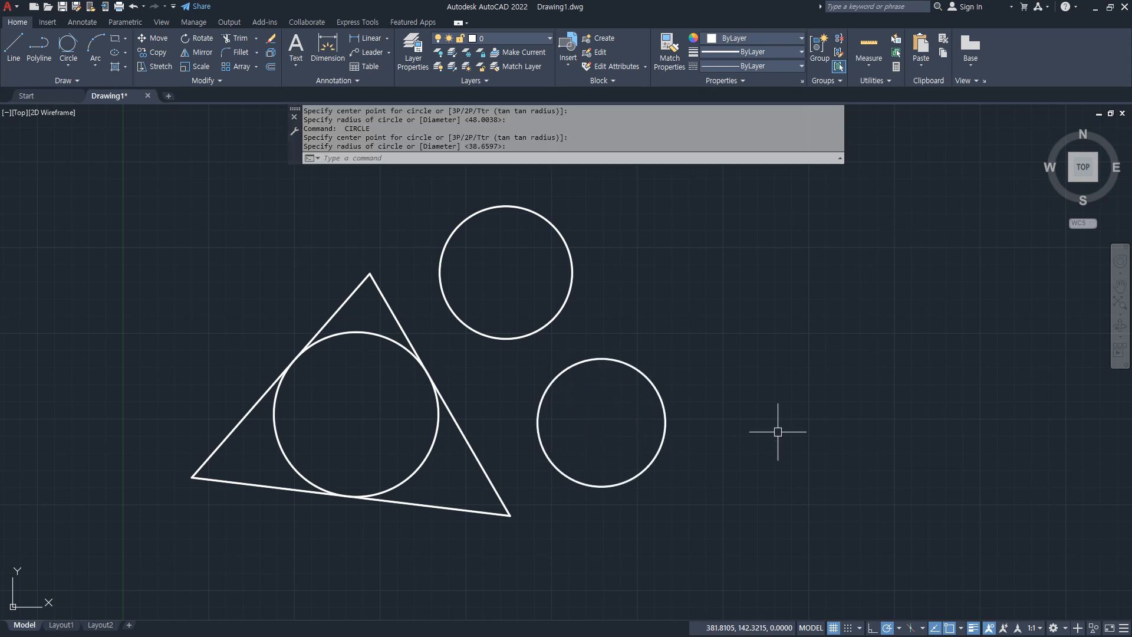
Sketch temporary red freehand marks for possible tangent circles among the triangle and the two outer circles, erasing each one
key(ctrl+2)
mouse_move(446, 389)
mouse_down()
mouse_move(479, 347)
mouse_move(445, 385)
mouse_up()
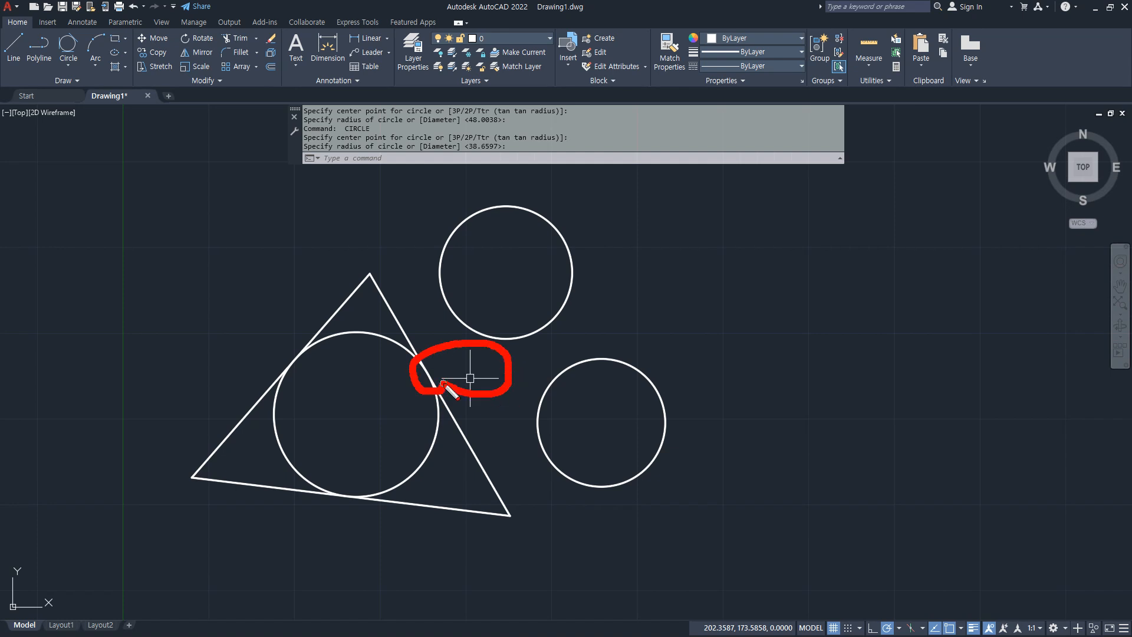
key(e)
mouse_move(386, 221)
mouse_down()
mouse_move(502, 370)
mouse_move(629, 338)
mouse_up()
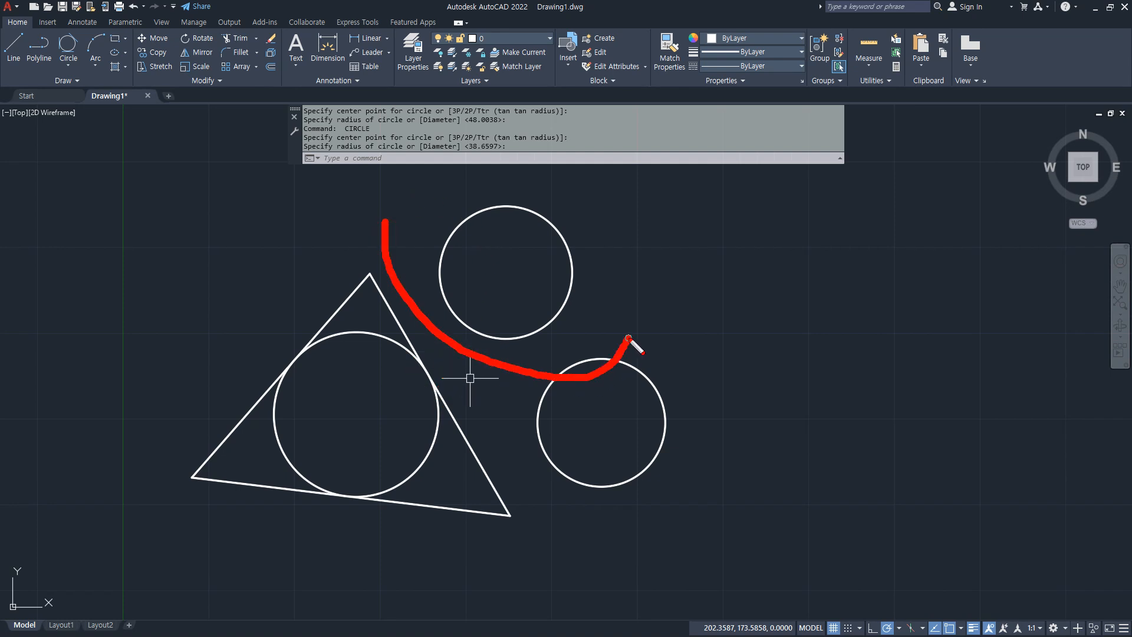
key(e)
mouse_move(436, 390)
mouse_down()
mouse_move(477, 394)
mouse_move(556, 222)
mouse_move(436, 355)
mouse_up()
key(e)
key(Escape)
text(c)
key(Return)
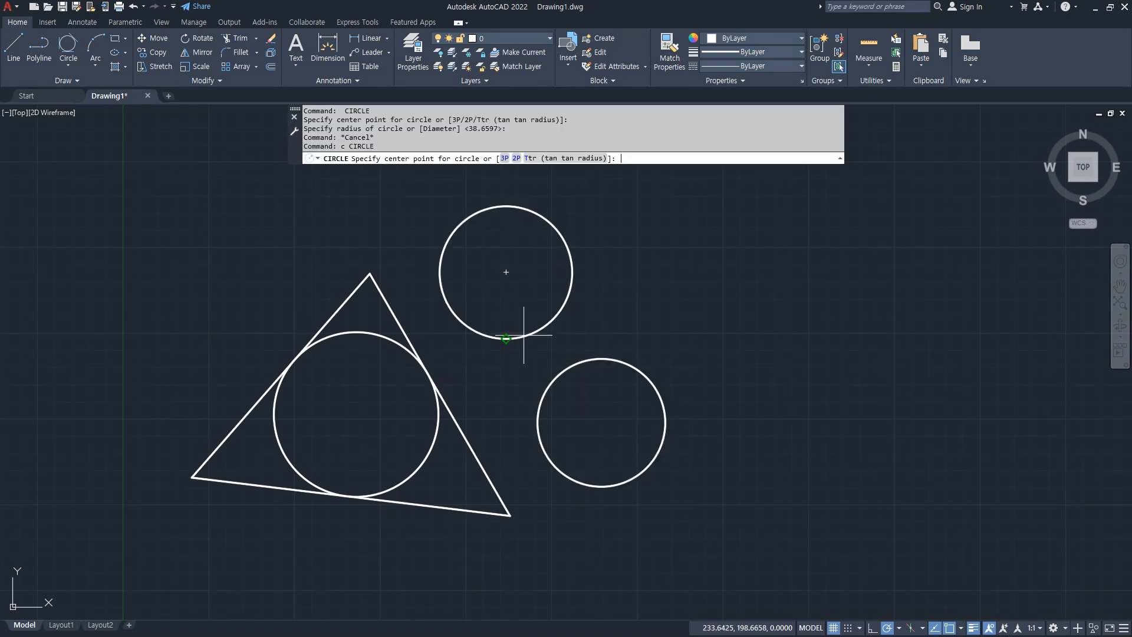
key(Escape)
key(Escape)
Draw a Tan, Tan, Tan circle using the triangle's right side, the upper circle's underside and the lower right circle's left side
click(77, 62)
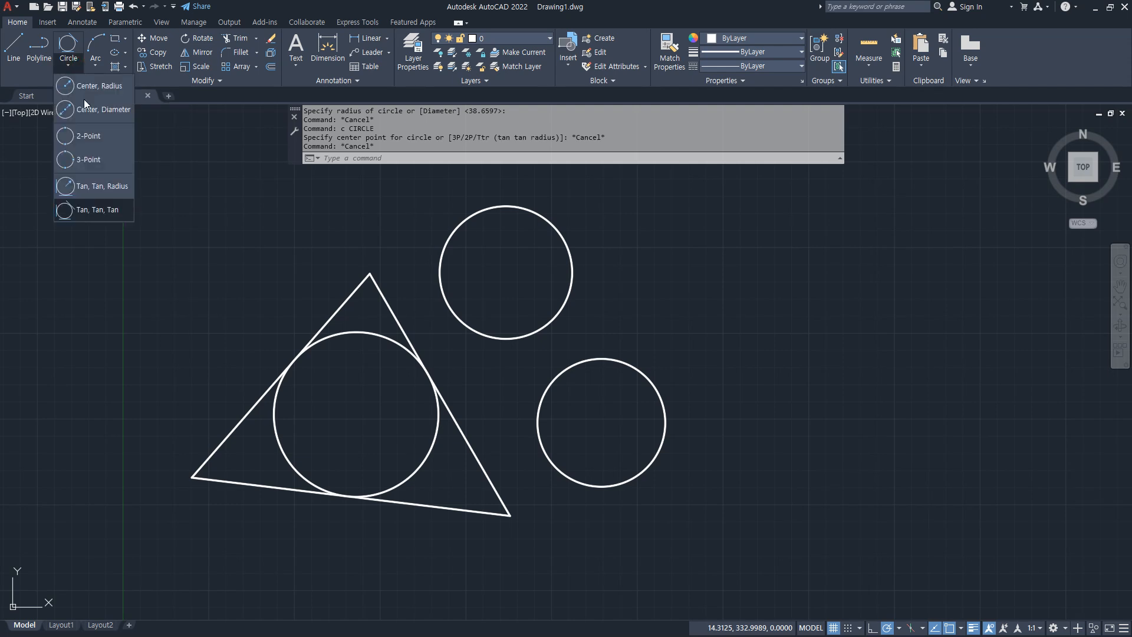
click(111, 214)
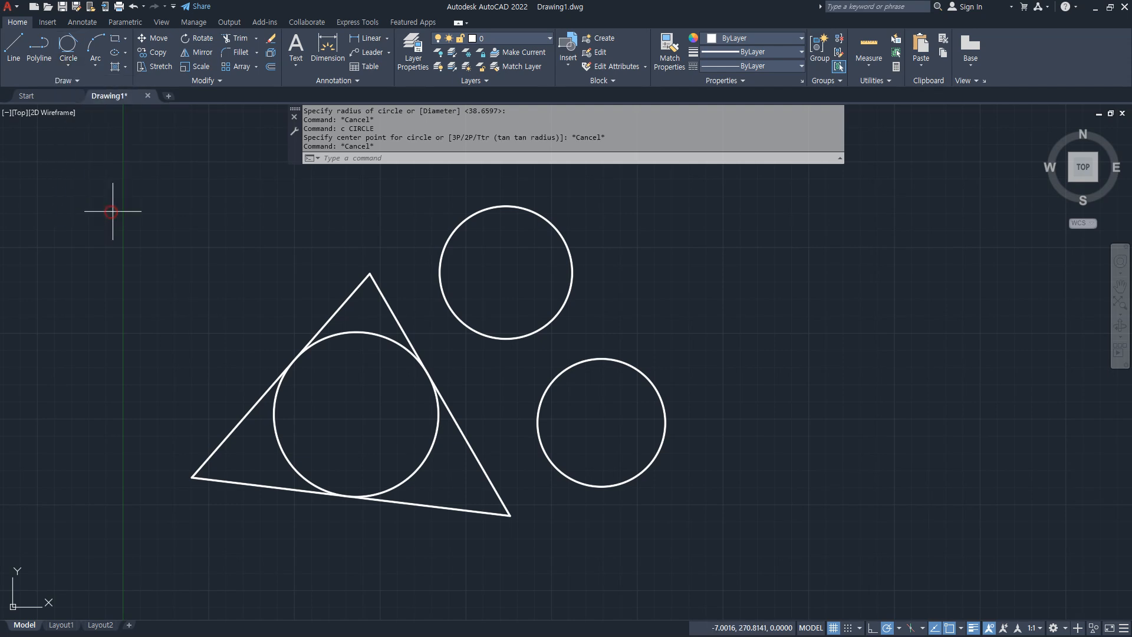
click(451, 413)
click(492, 336)
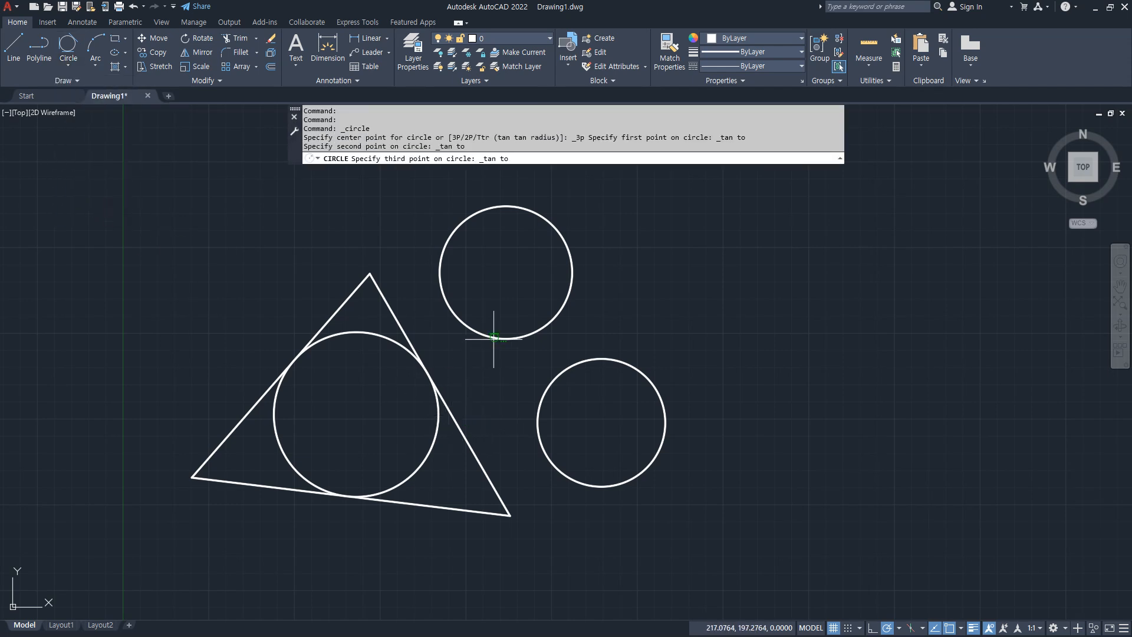
click(537, 394)
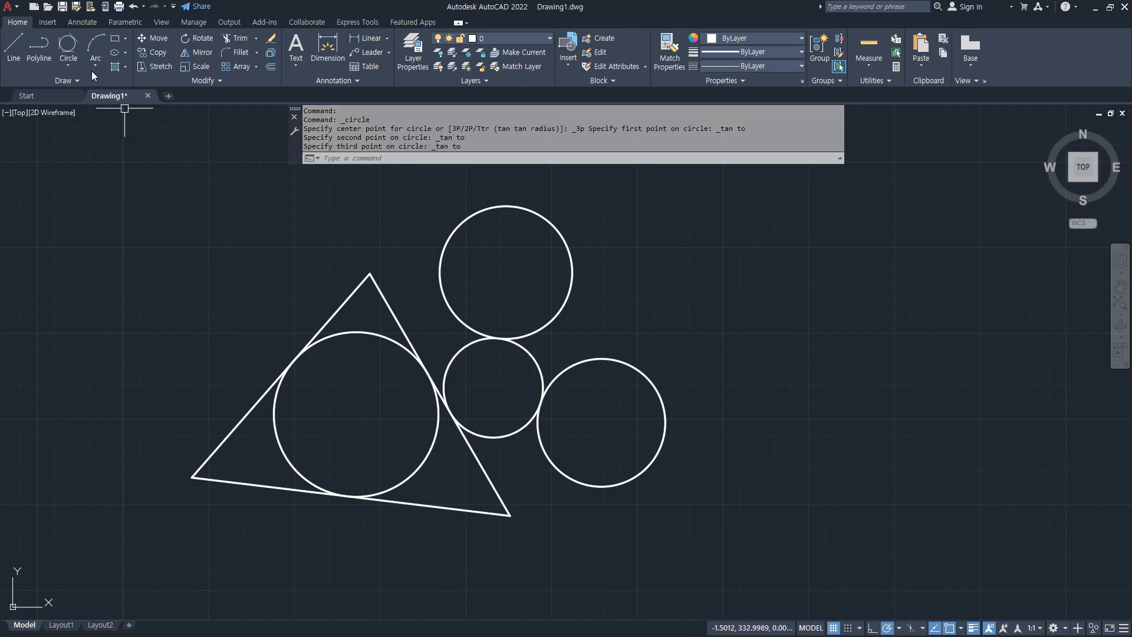
Draw a large Tan, Tan, Tan circle using the triangle's right side, the upper circle's top and the lower right circle's right side
click(68, 44)
click(483, 459)
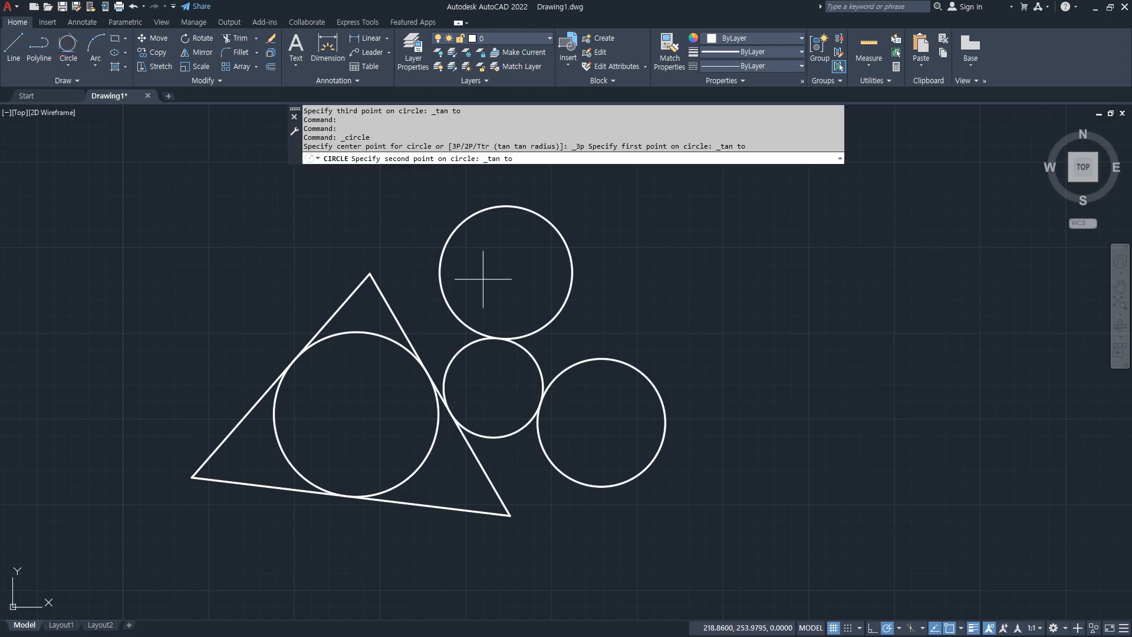
click(518, 205)
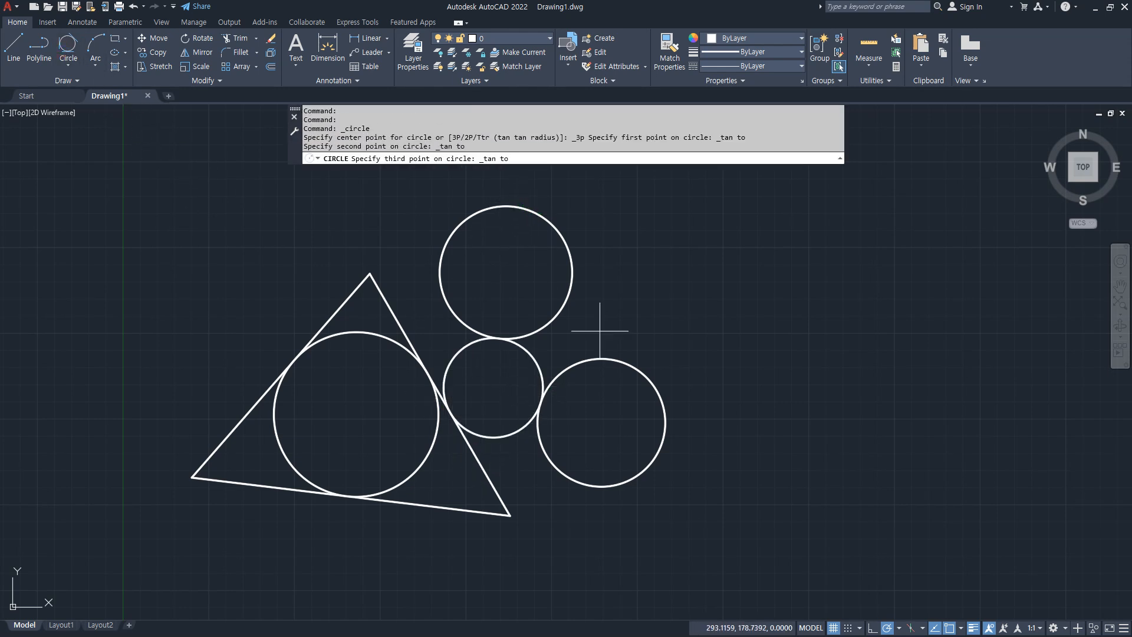
click(662, 434)
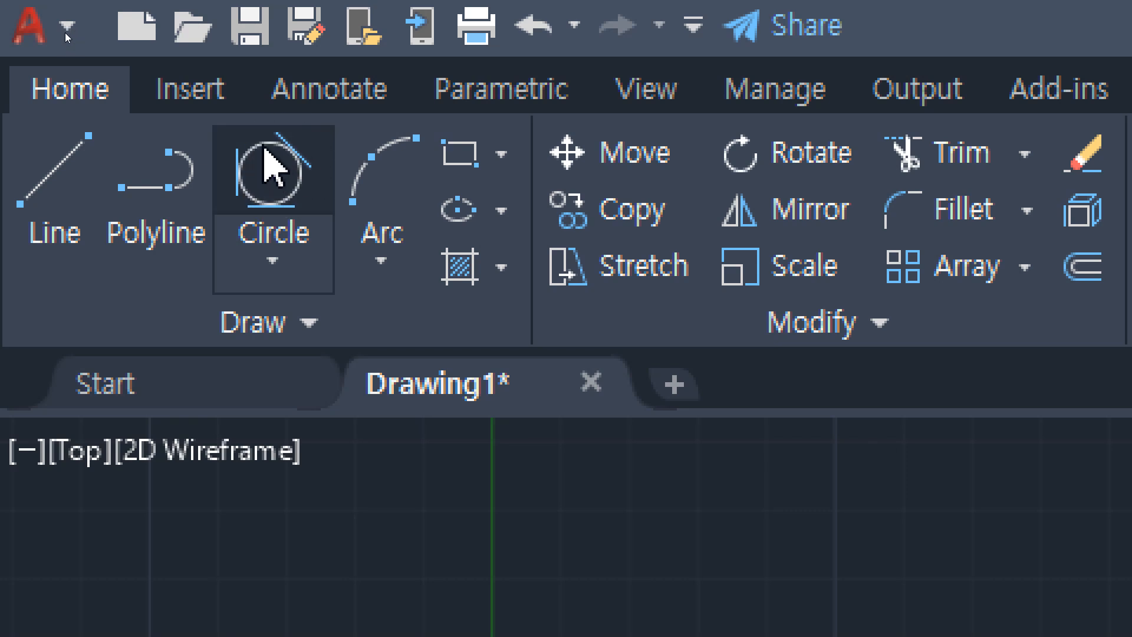
Choose the Center, Radius circle method, cancel it, and return to the Tan, Tan, Tan method without drawing a circle
click(263, 235)
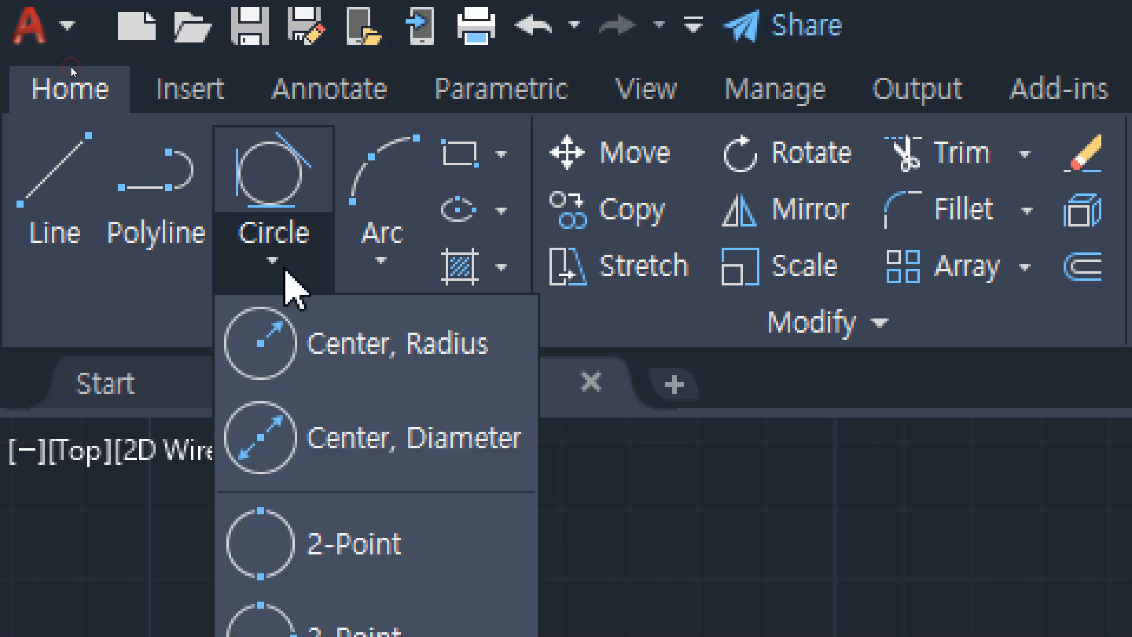
click(413, 368)
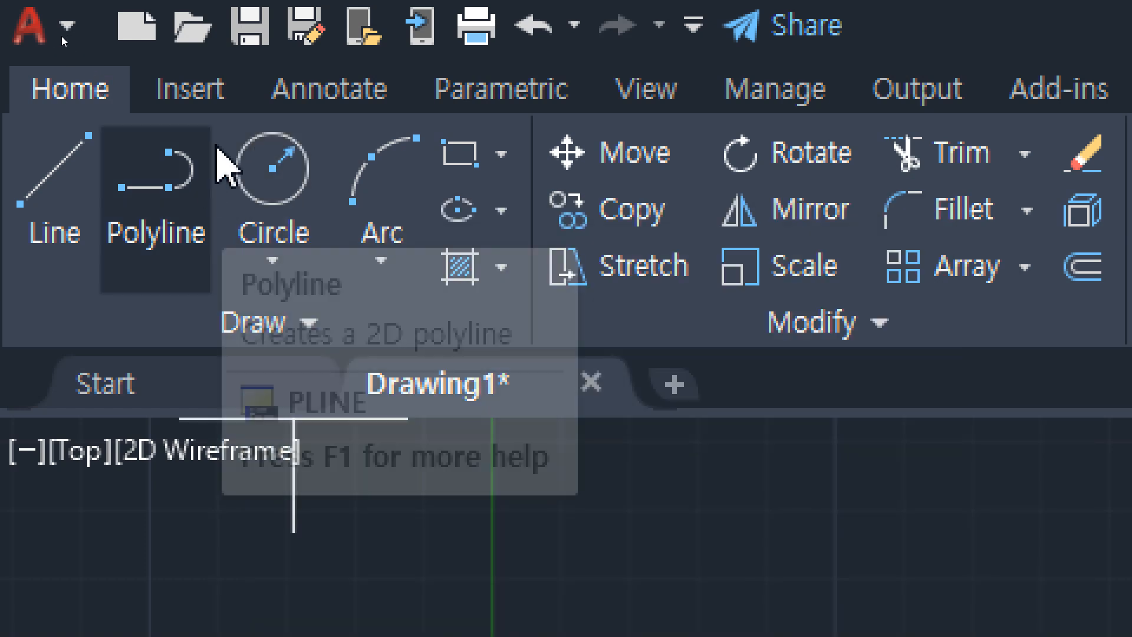
click(269, 255)
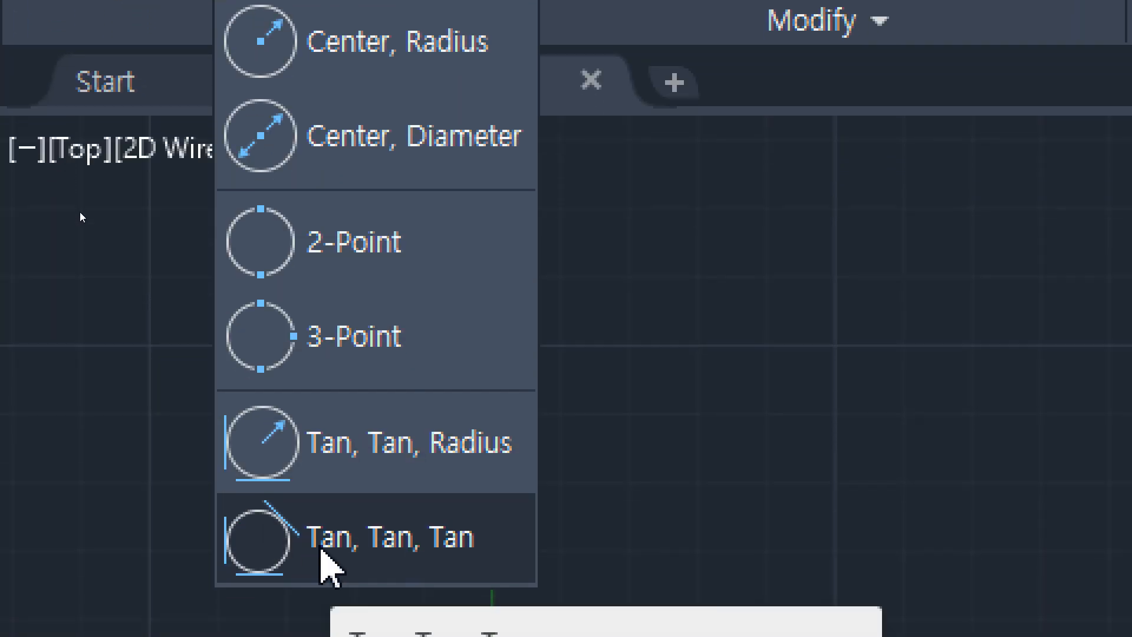
click(354, 538)
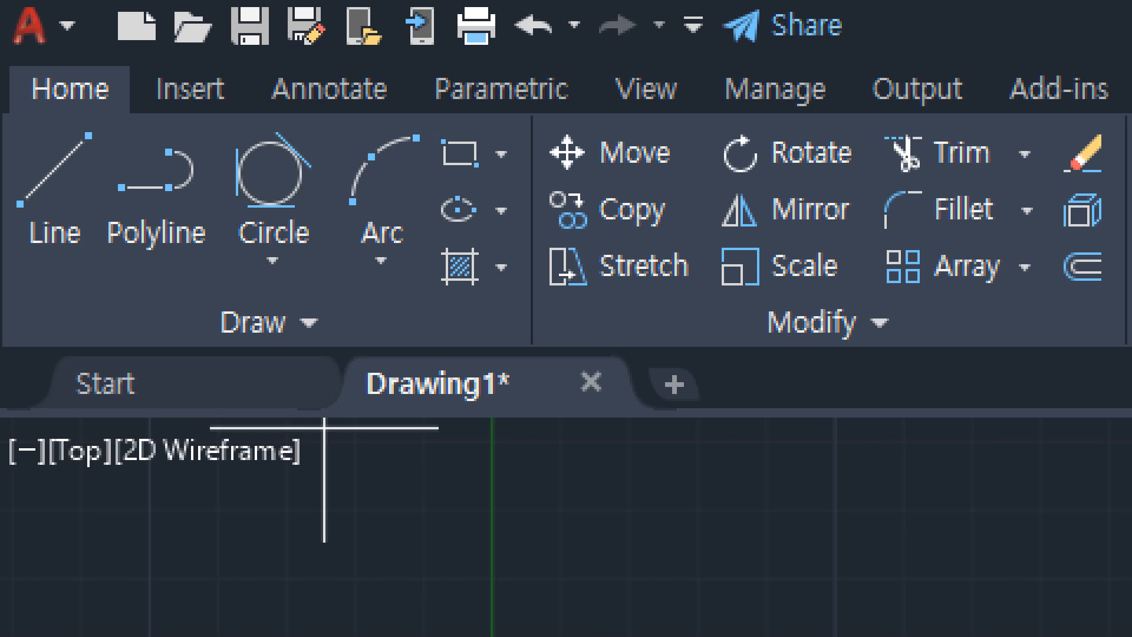
click(293, 254)
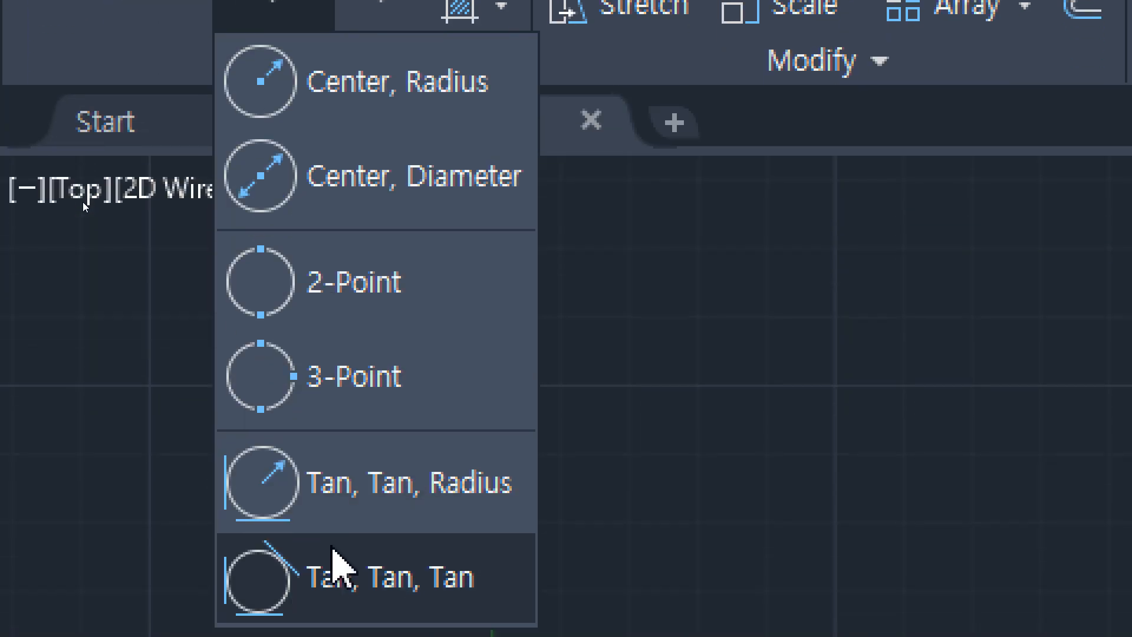
click(637, 485)
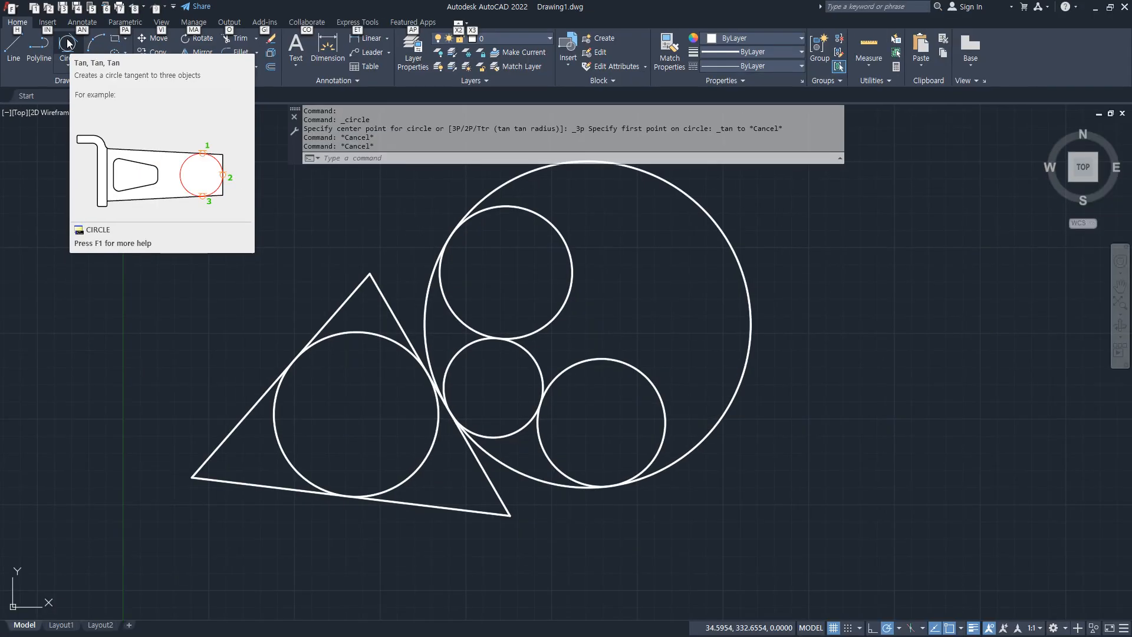
Draw a Tan, Tan, Tan circle using the upper circle's right side, the lower right circle's top and the large circle's upper right side
click(68, 43)
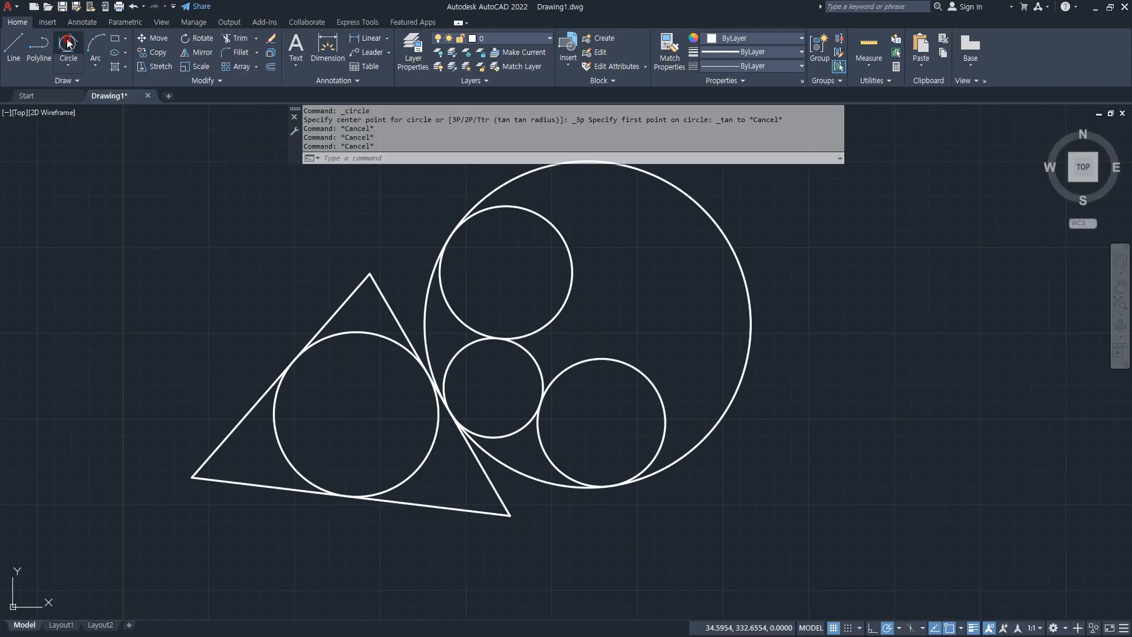
click(575, 260)
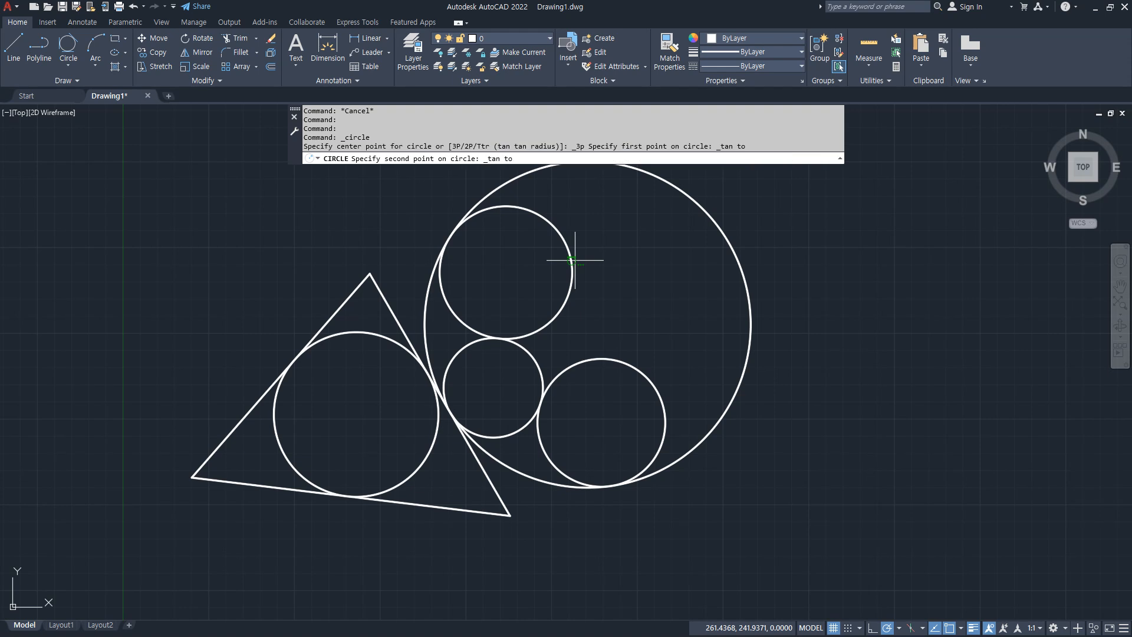
click(620, 364)
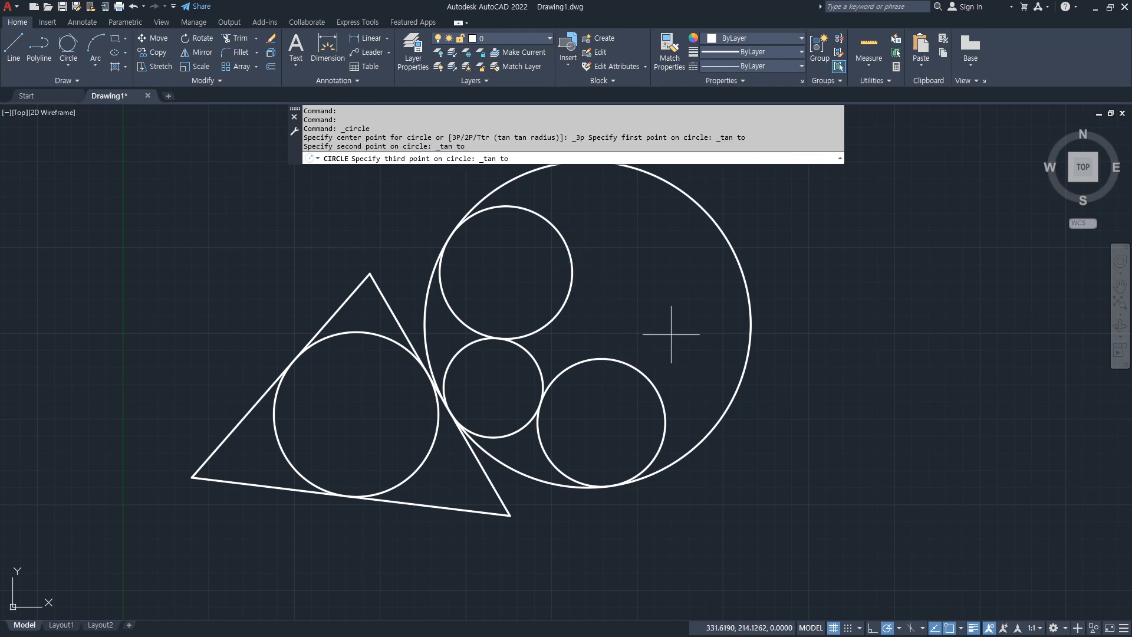
click(722, 238)
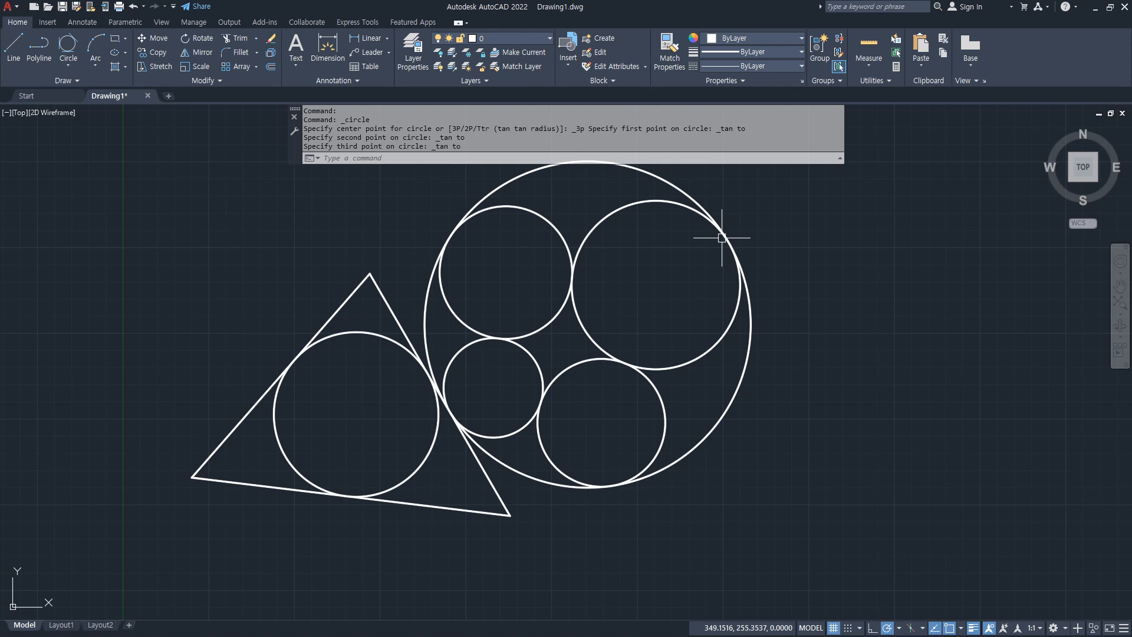
Switch to the Notepad notes and add the closing bracket to the heading "OSNAP(객체스냅 Object SNAP)"
key(alt+Tab)
click(613, 420)
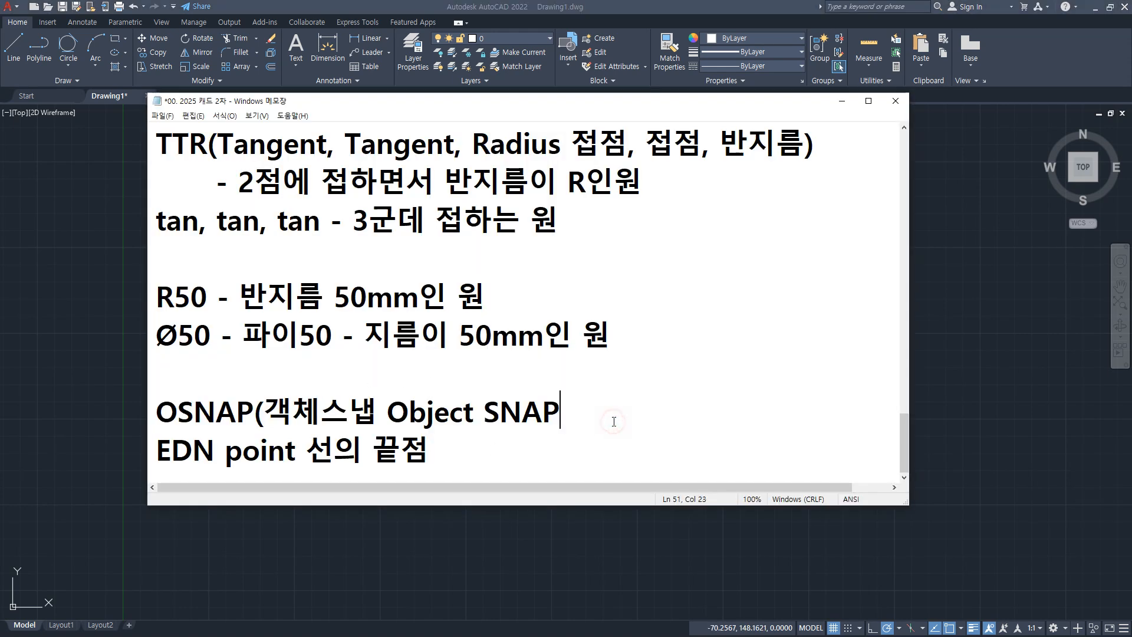
text())
Switch to AutoCAD and toggle Object Snap off and on repeatedly, leaving it on
key(alt+Tab)
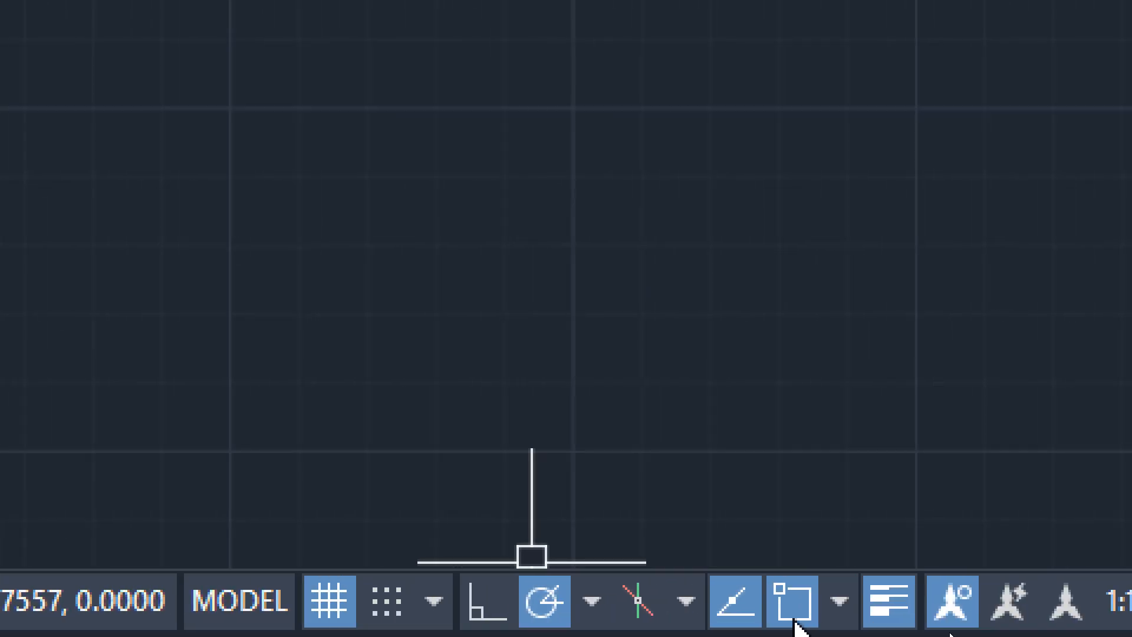
click(793, 622)
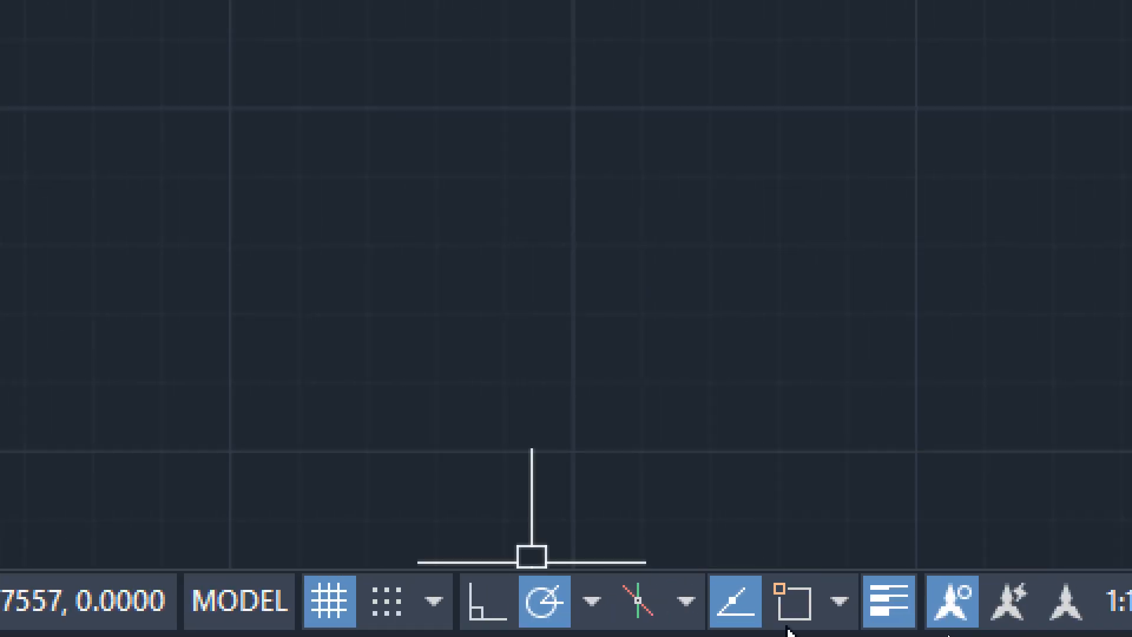
click(789, 629)
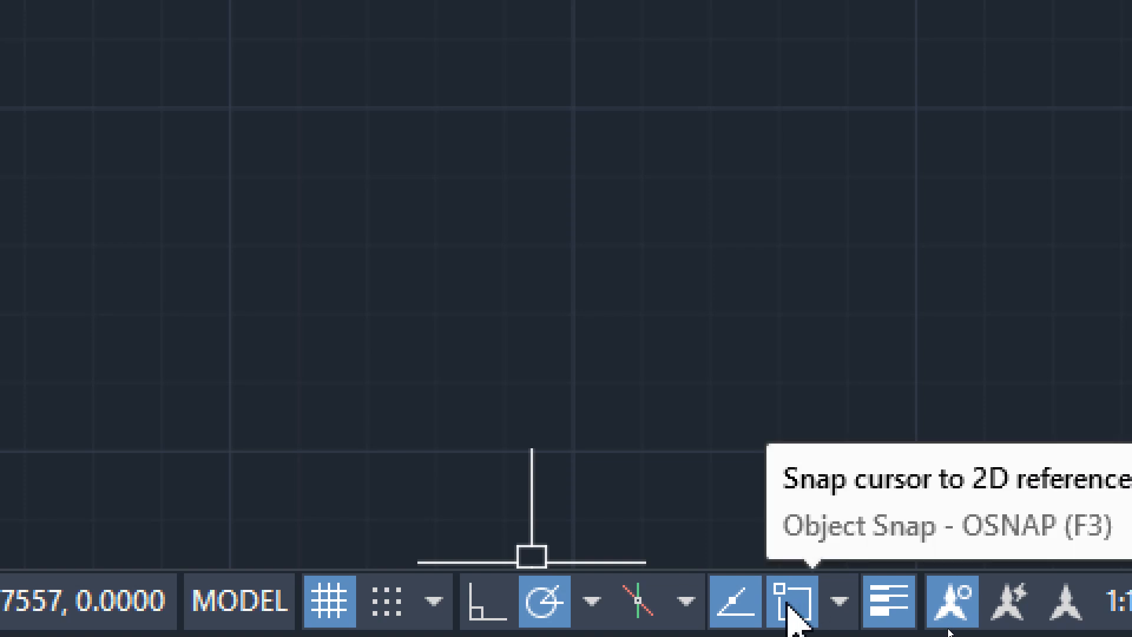
click(788, 602)
click(789, 627)
click(790, 629)
click(791, 633)
key(alt+Tab)
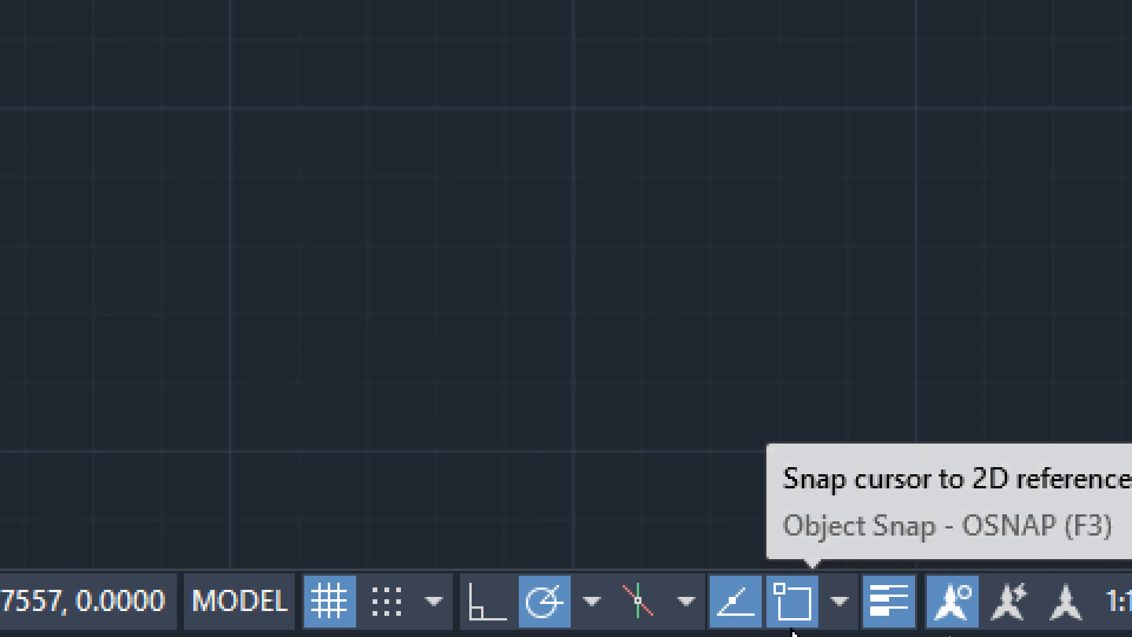
click(791, 324)
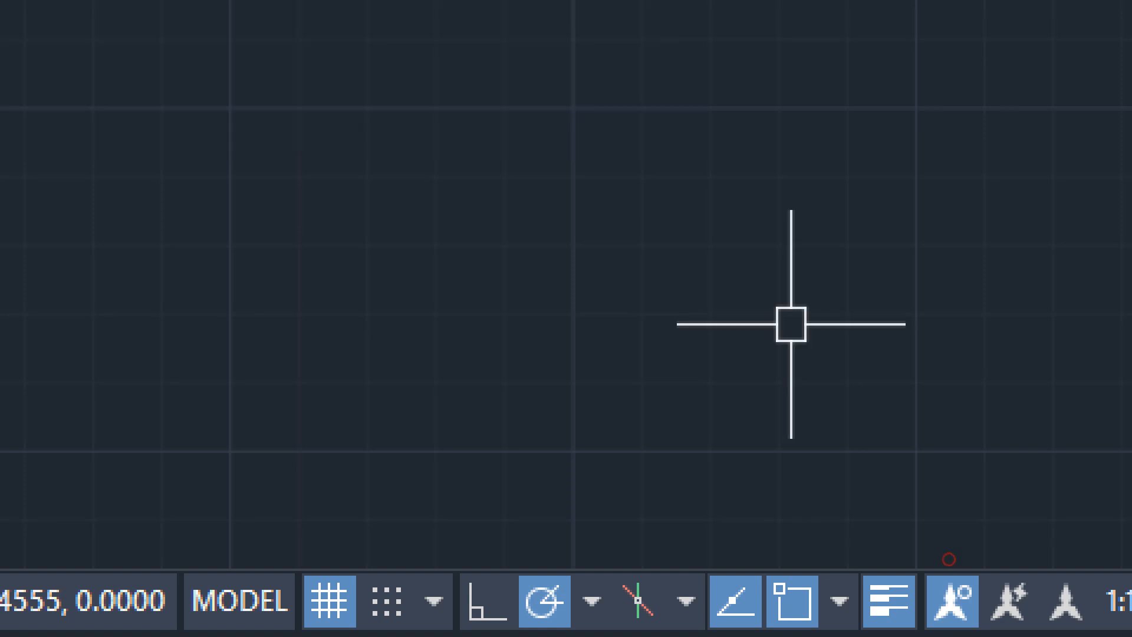
key(Escape)
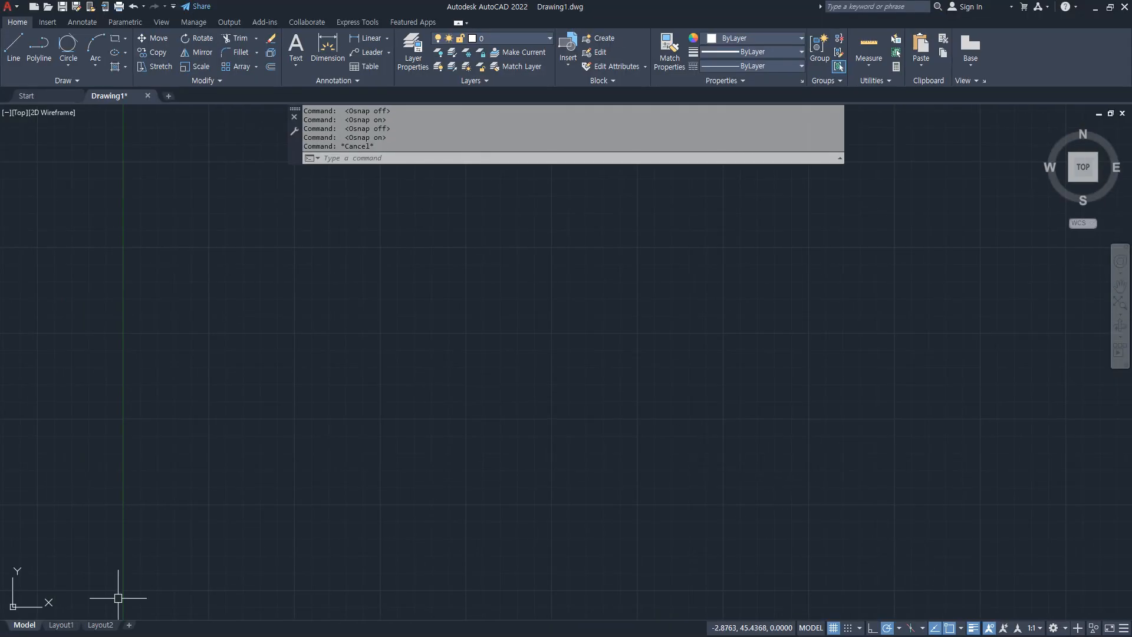
Switch to the Notepad notes and add "F3 On/Off" on its own line directly beneath the OSNAP heading
key(alt+Tab)
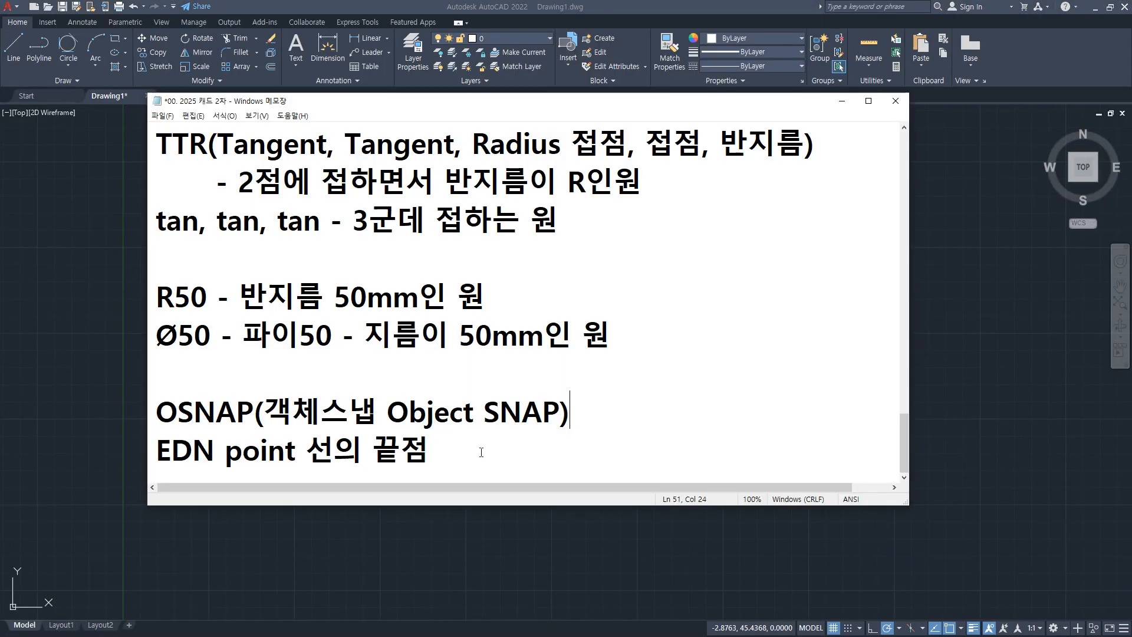
text(ㄹ)
key(BackSpace)
text(F3 On/Off)
key(Left)
key(Left)
key(Left)
key(Left)
key(Left)
key(Left)
key(Left)
key(Left)
key(Left)
key(Left)
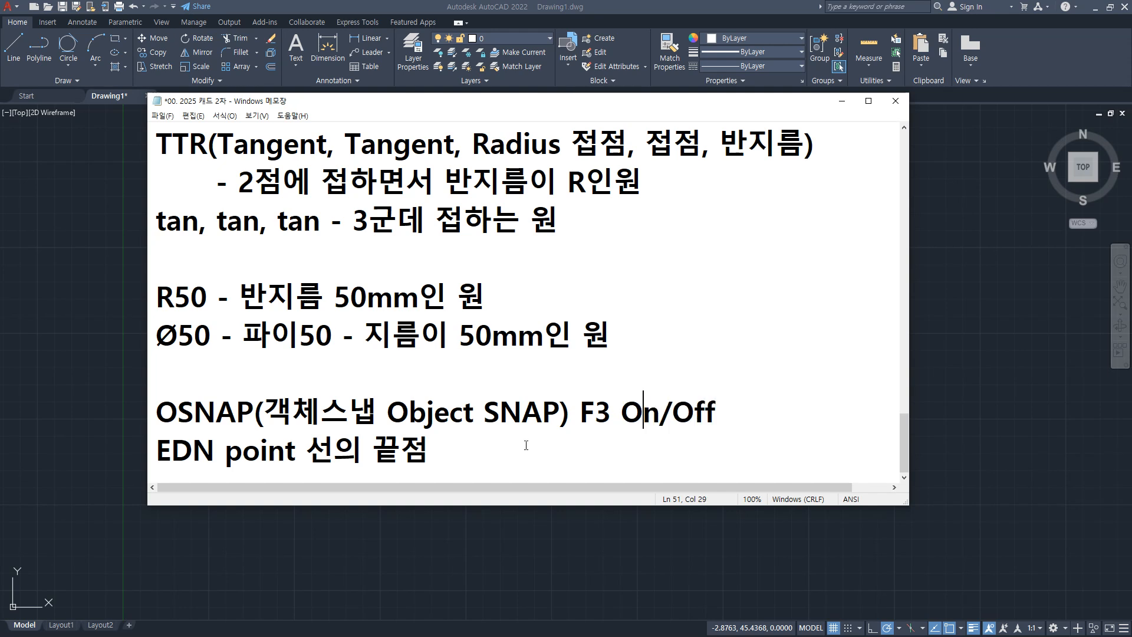
key(Right)
key(Return)
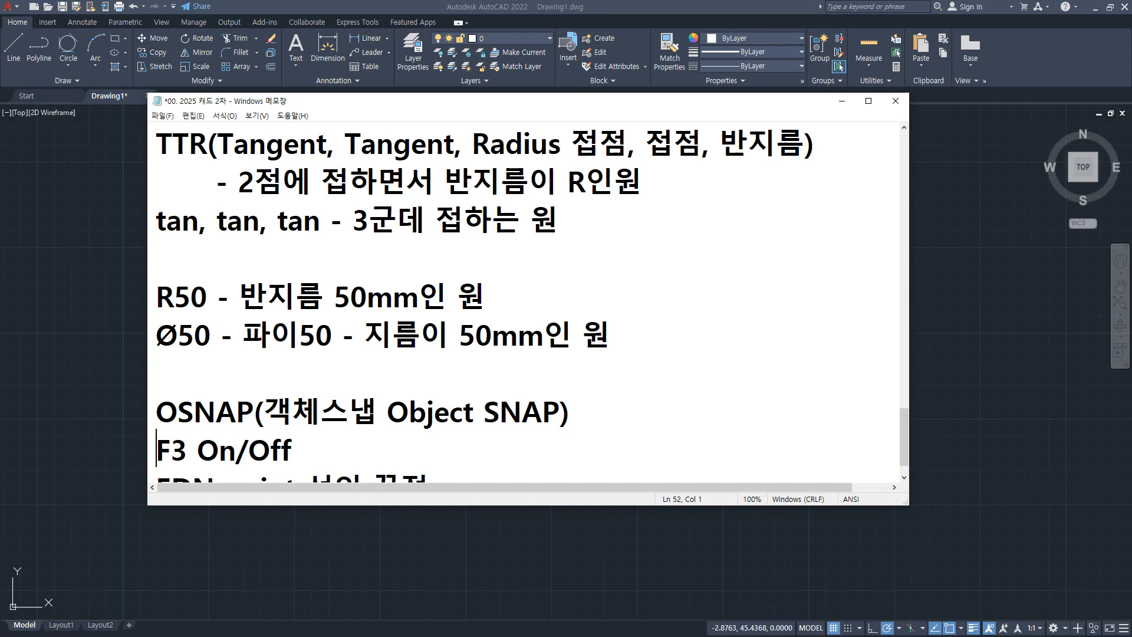
Add a line "선 - EDN point 선의 끝점" beneath "F3 On/Off" and start a "원 - " line below it
key(End)
key(Return)
scroll(521, 448, down, 1)
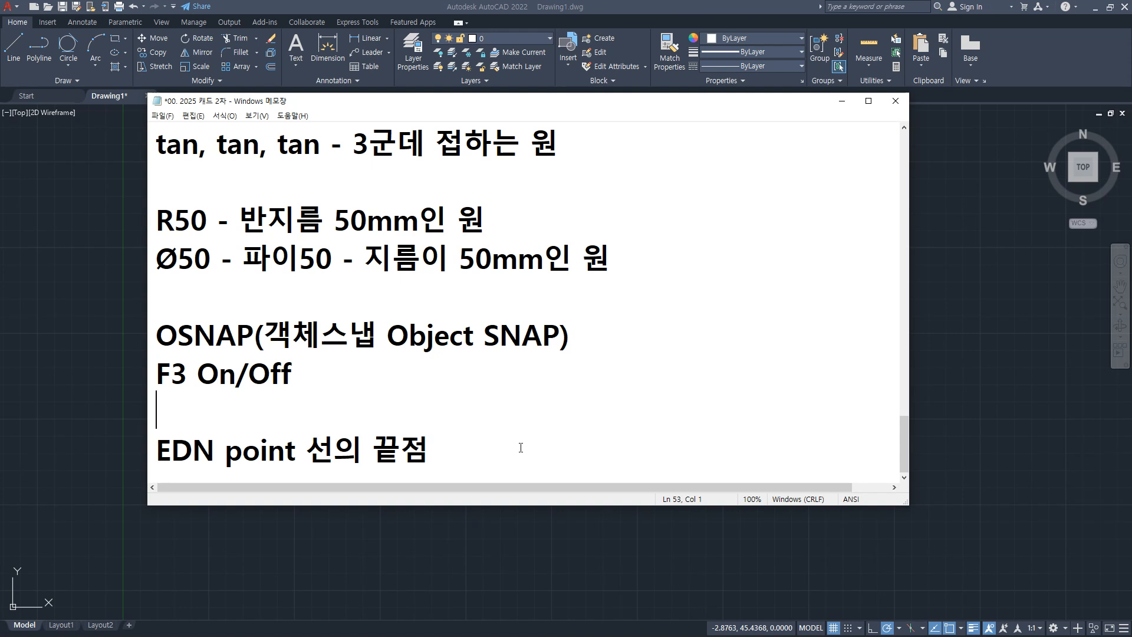
text(선)
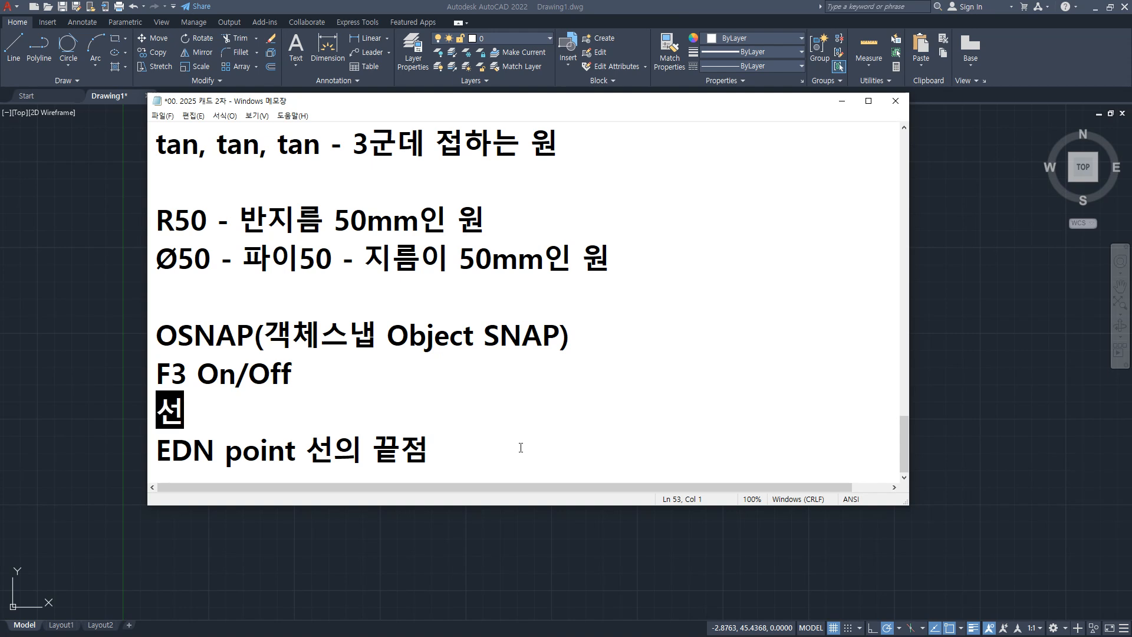
key(Delete)
text(-EDN point 선의 끝점)
key(End)
key(Return)
text(원 -)
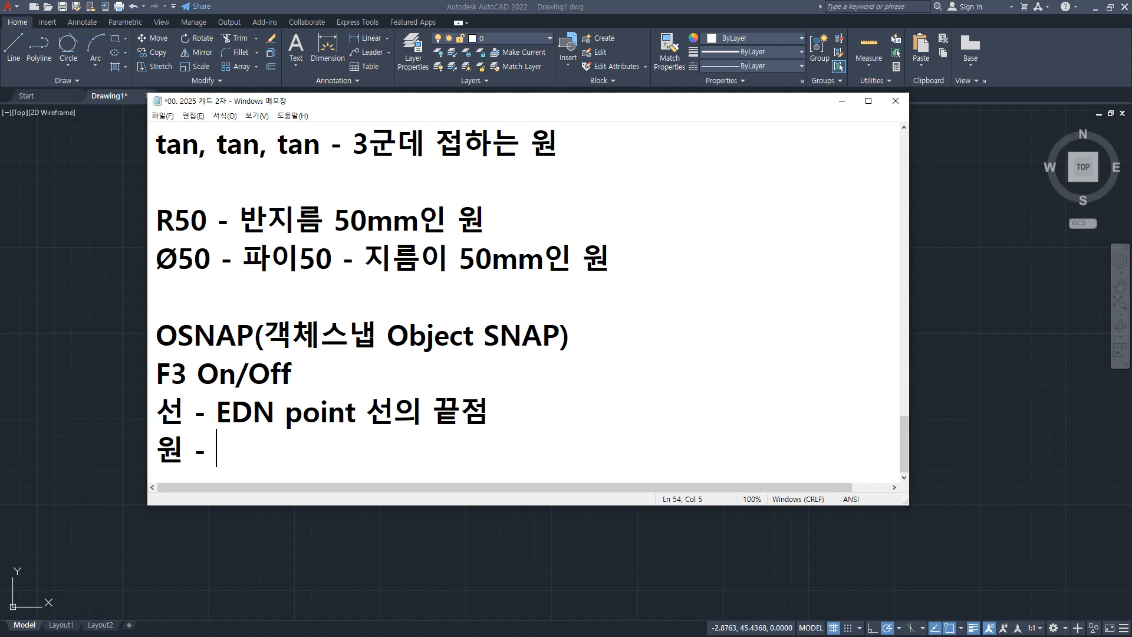
Append "MID point 중간점" to the end of the "선 - EDN point 선의 끝점" line
key(Up)
key(End)
text(MID )
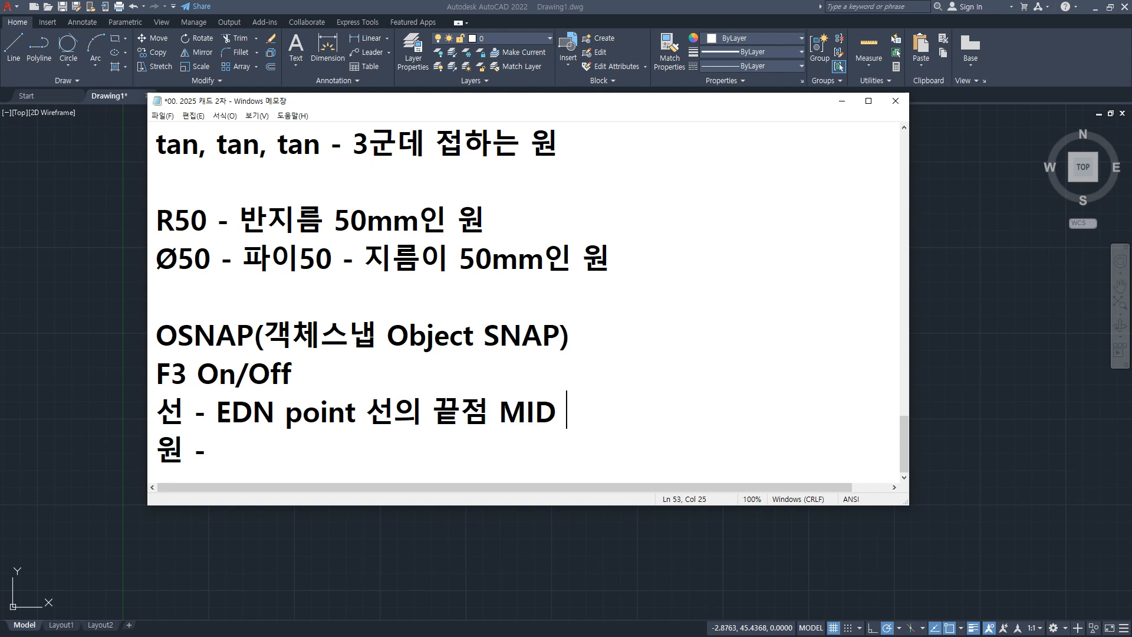
text(point)
text( 중간)
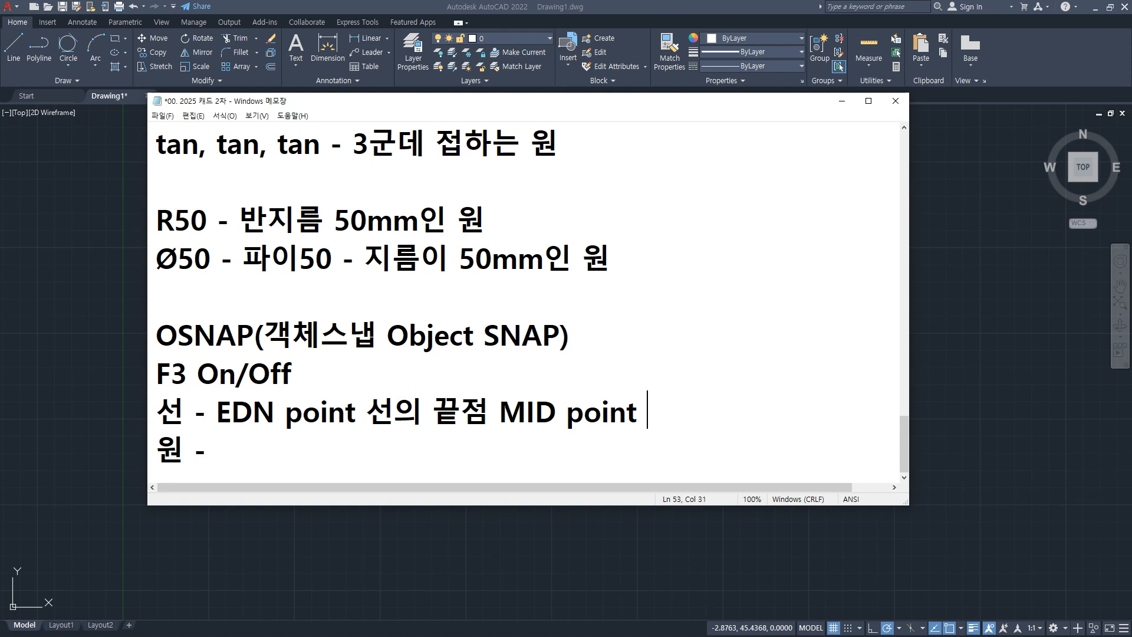
text(점)
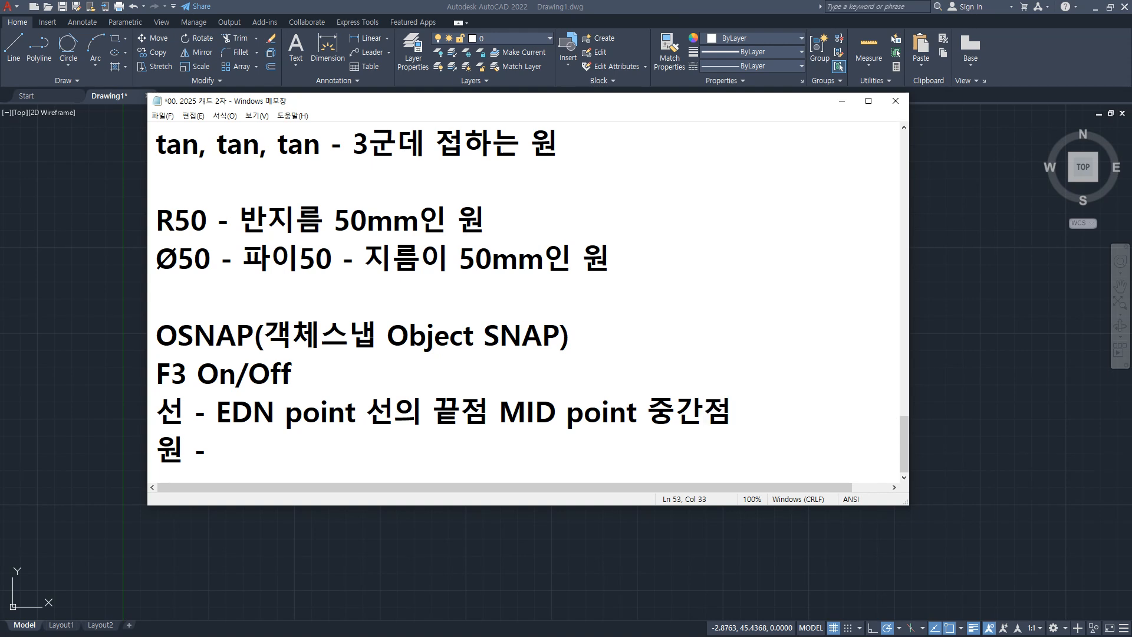
Fill in the "원 -" line with "CENter 원의 중심"
click(217, 448)
key(BackSpace)
text(CENter)
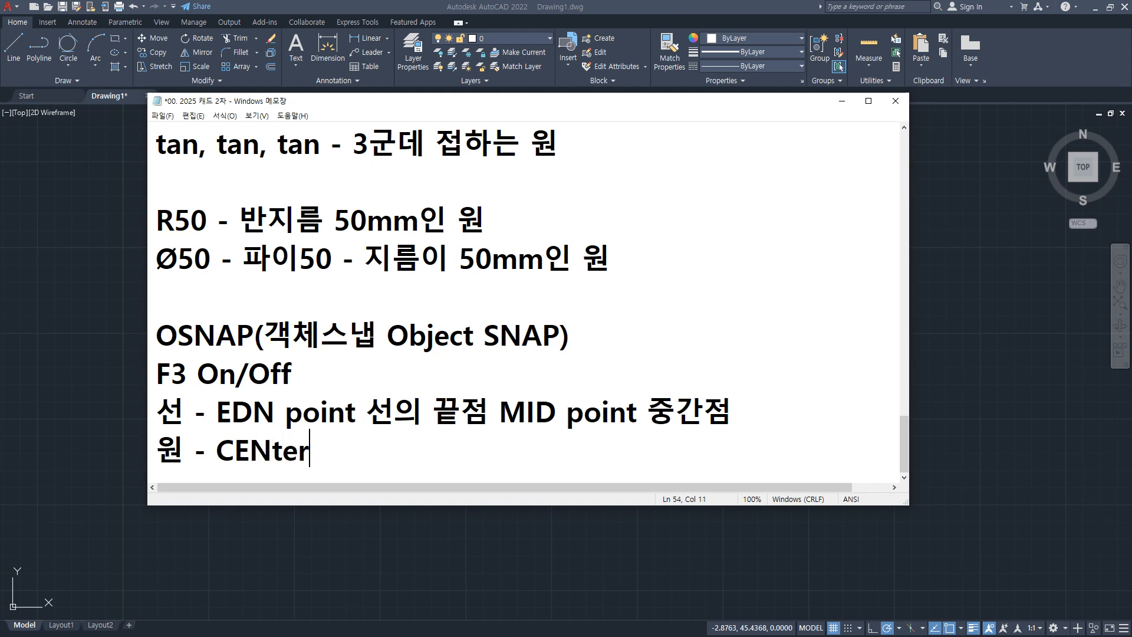
text( 원의 )
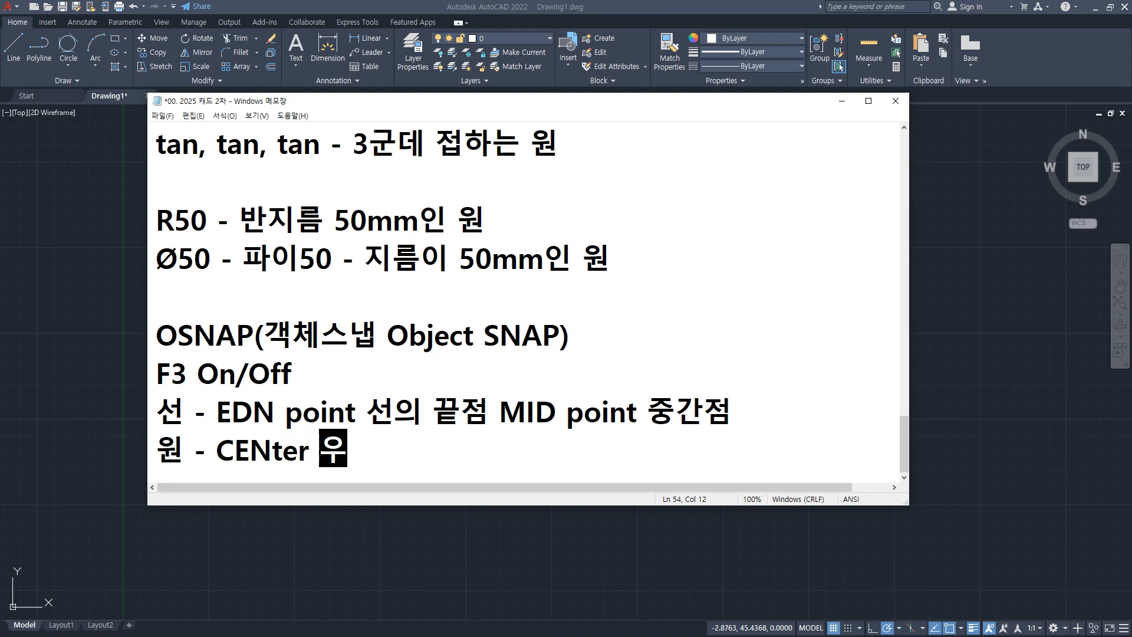
text(중심)
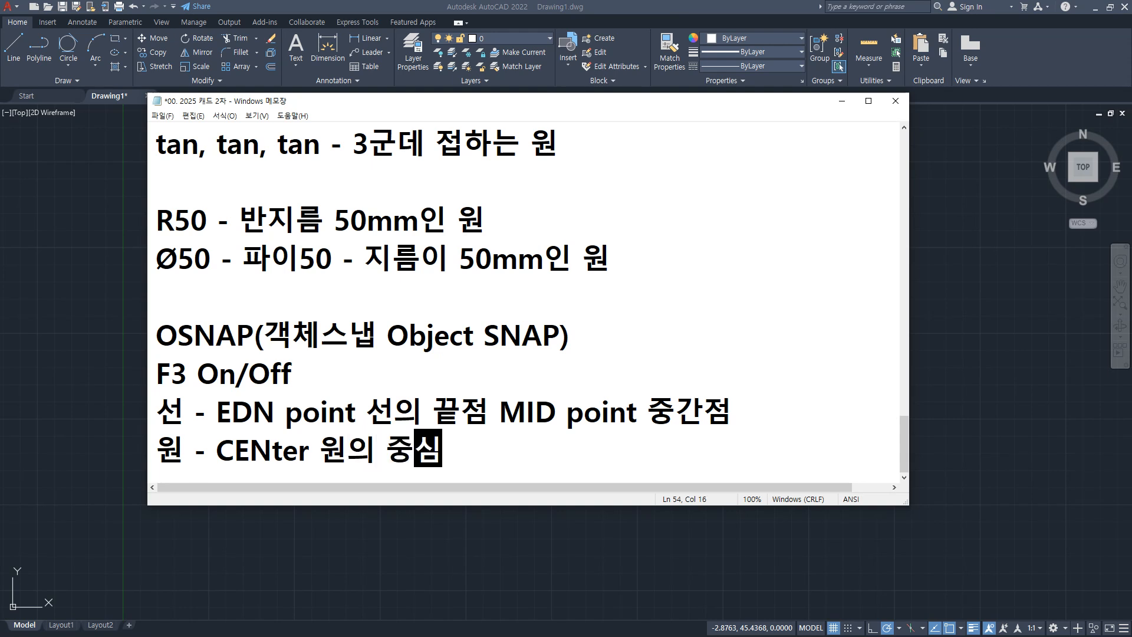
Append ", QUAdrant(사분점), TANgent(접점)" to the 원 line and widen the Notepad window to fit it
text(, QU)
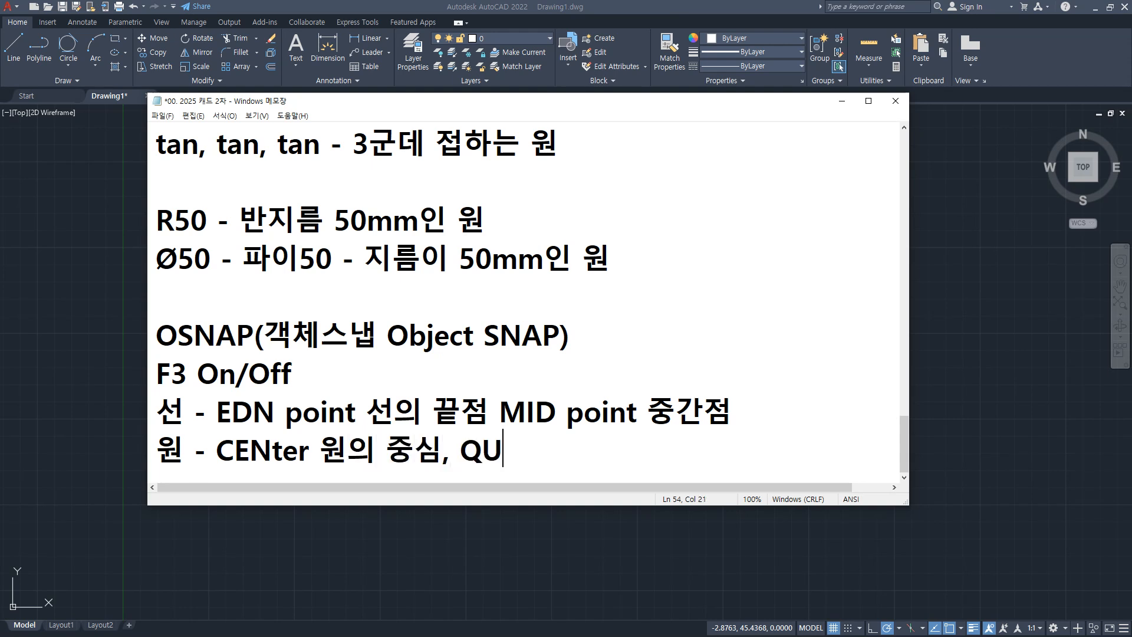
text(Adr)
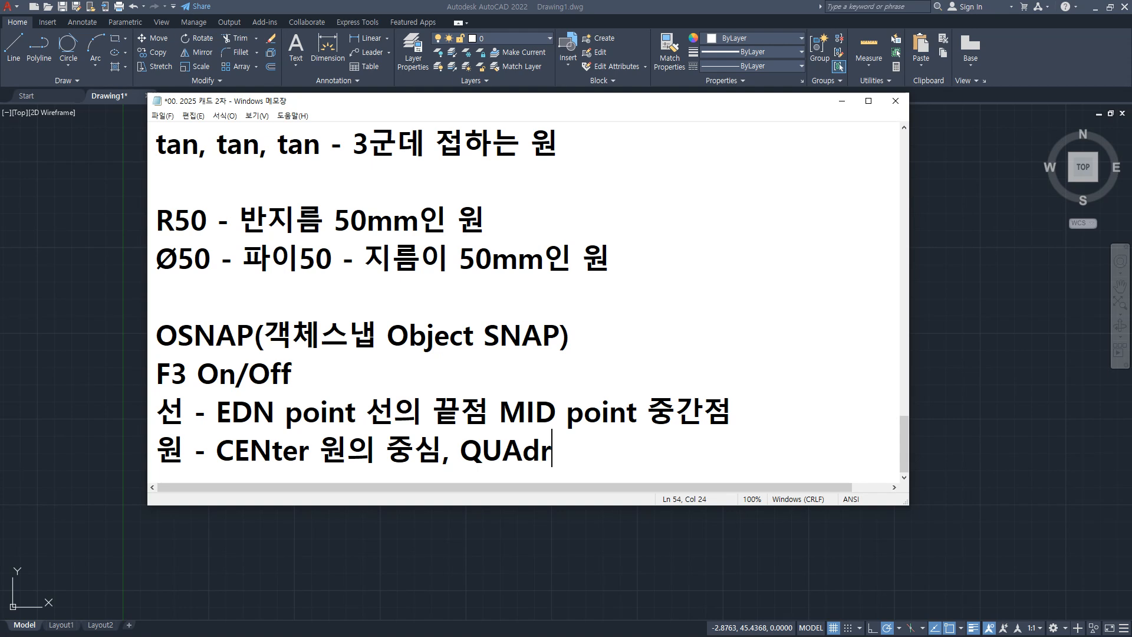
text(ant()
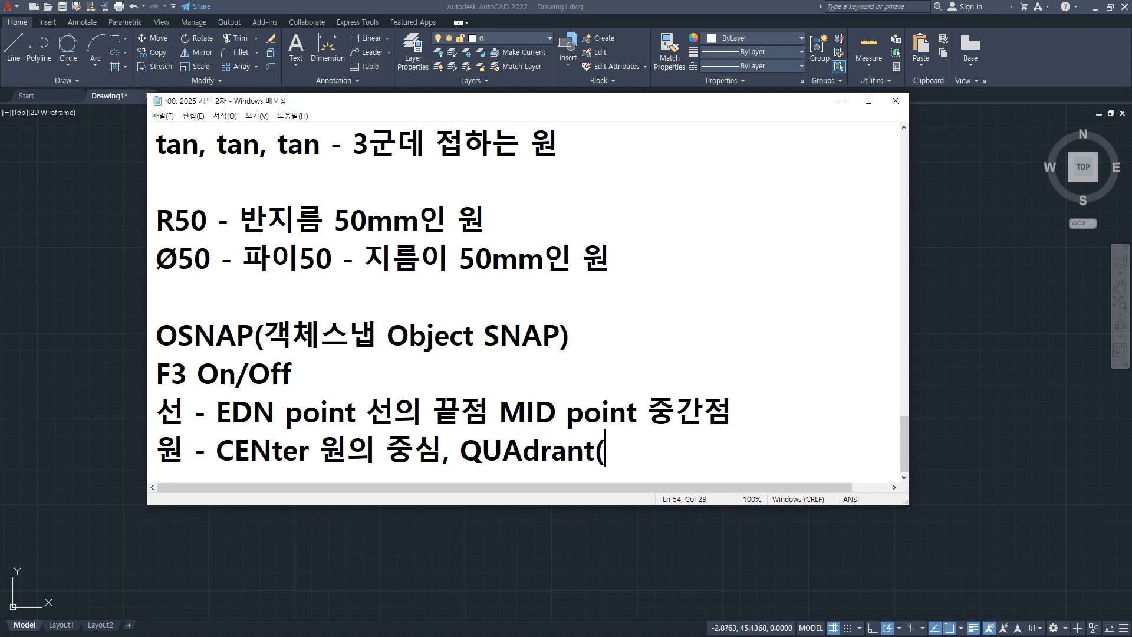
text(사분)
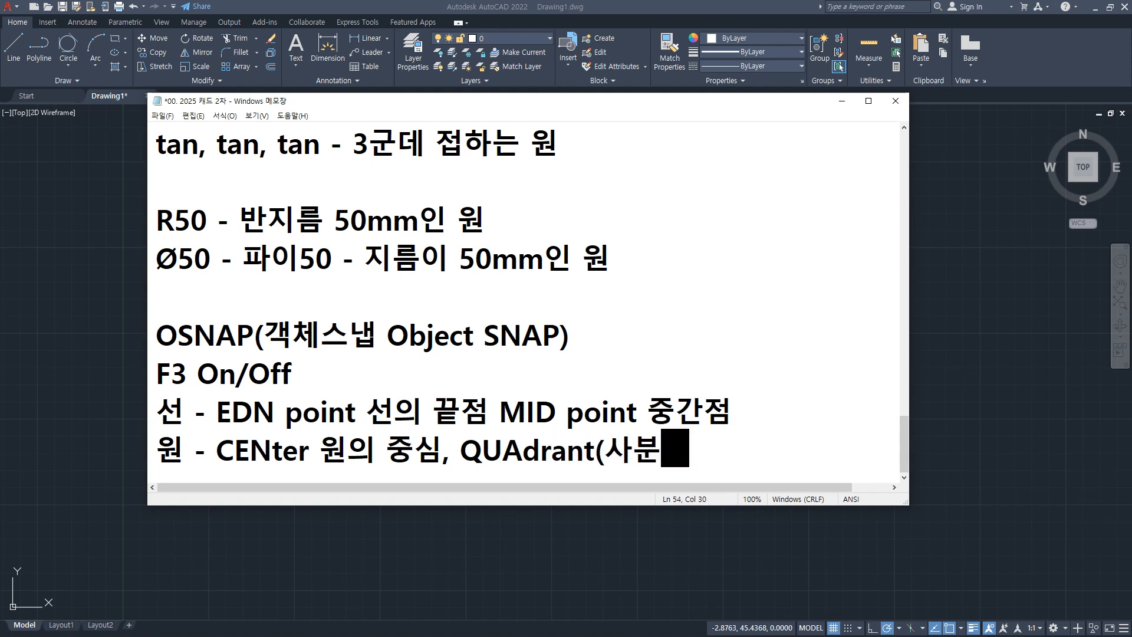
text(점), TANgen)
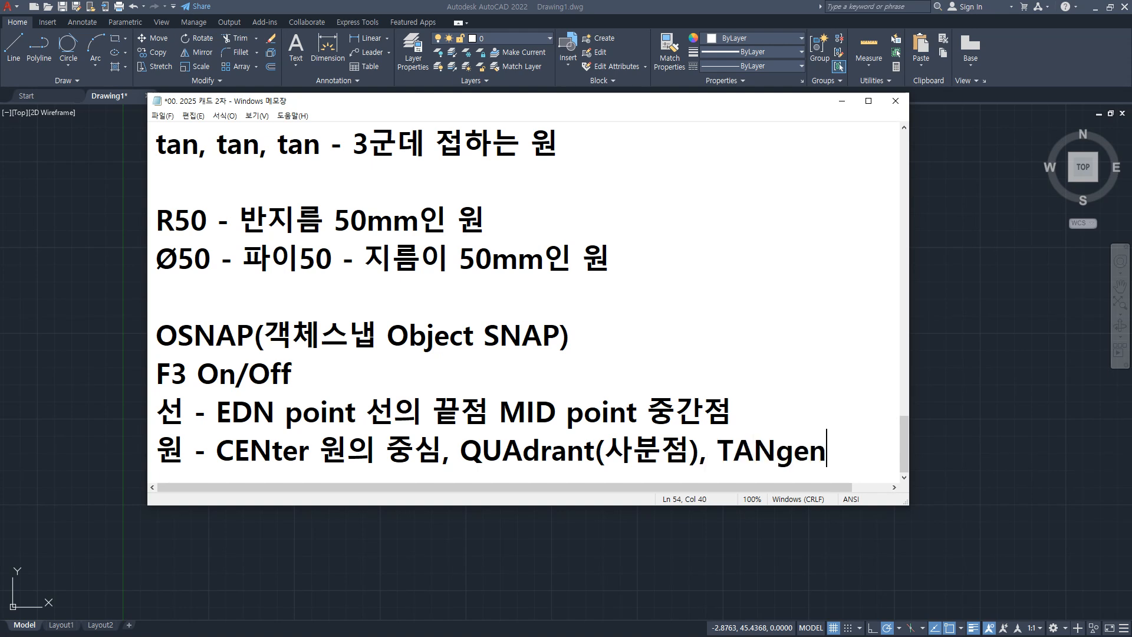
text(t(접점))
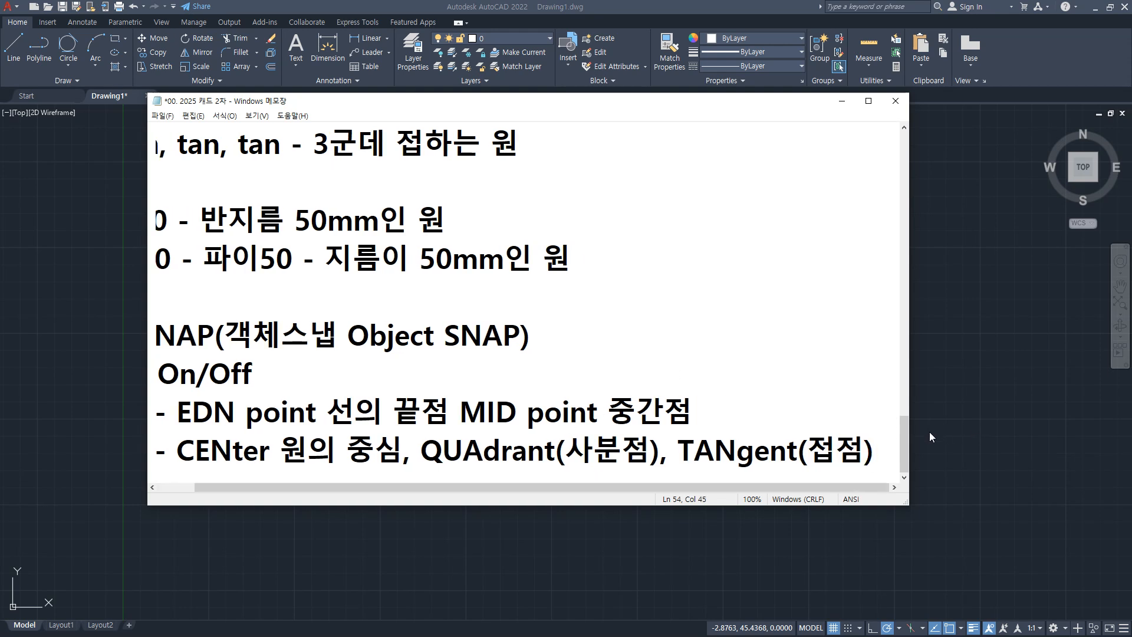
drag(912, 439, 1082, 440)
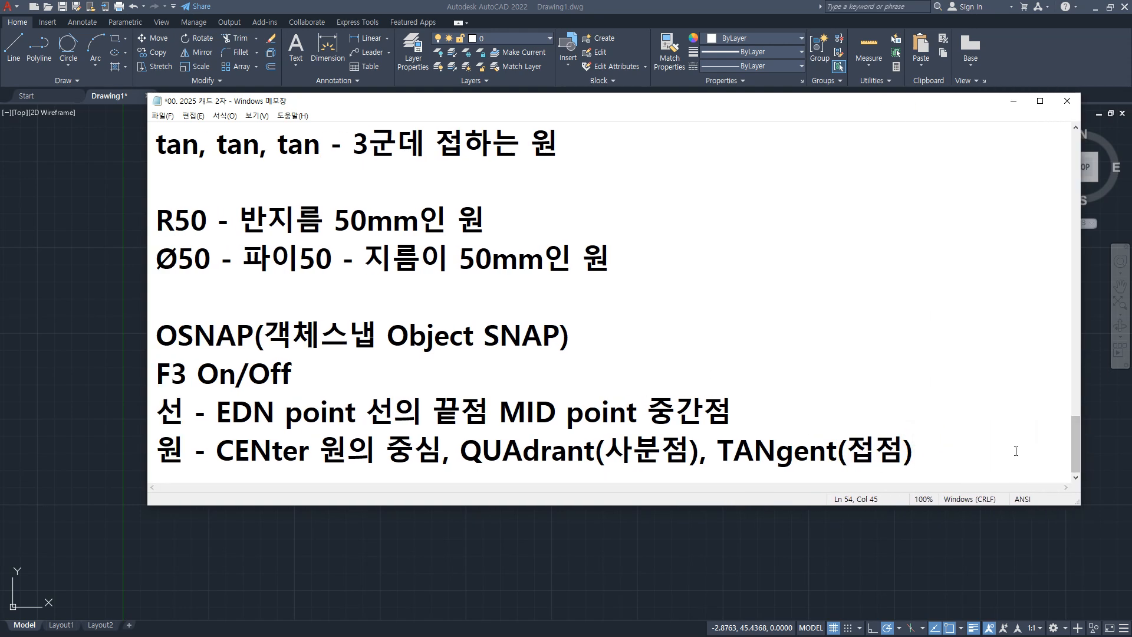
Add a new line beneath the 원 line reading "기타 - INTersection(교차점"
key(Return)
text(rlx)
key(BackSpace)
key(BackSpace)
key(BackSpace)
text(기타 )
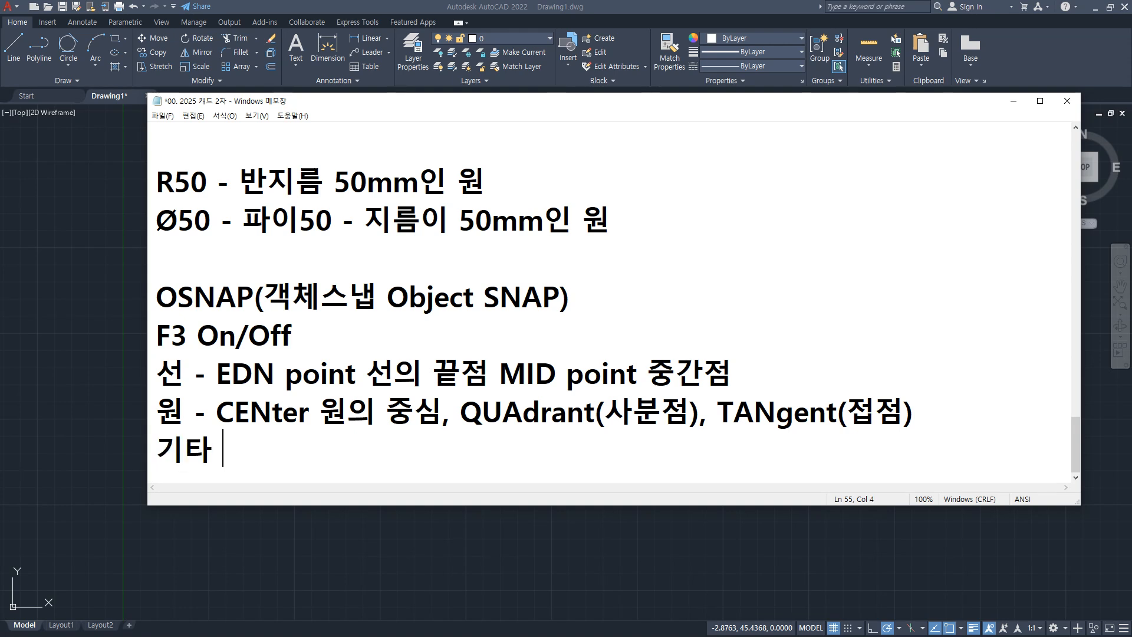
text(- INTe)
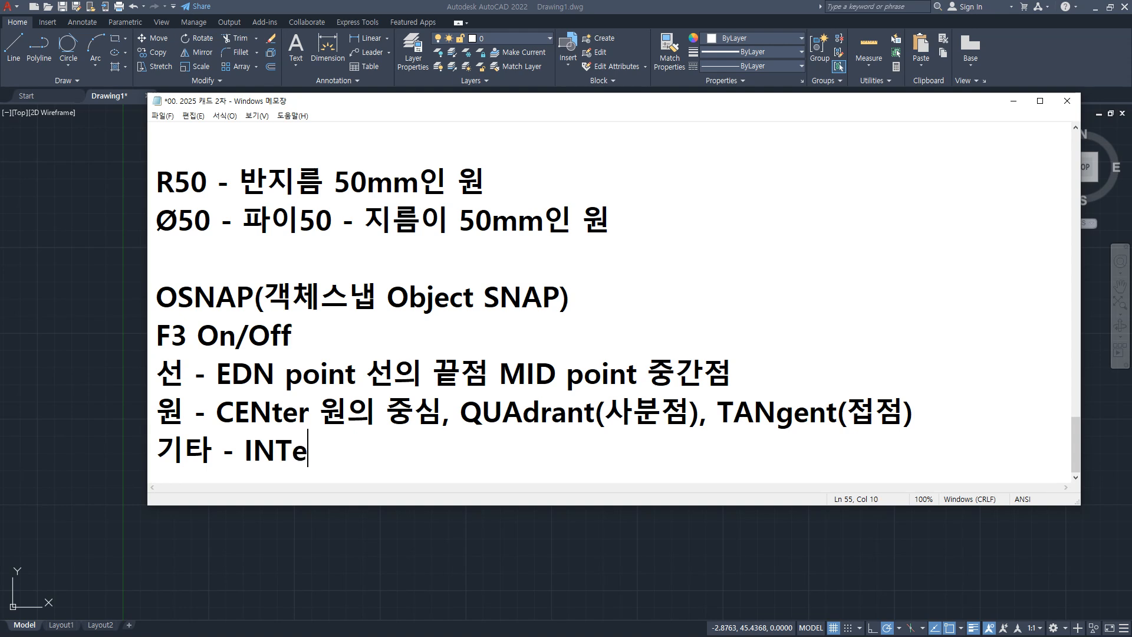
text(rsection)
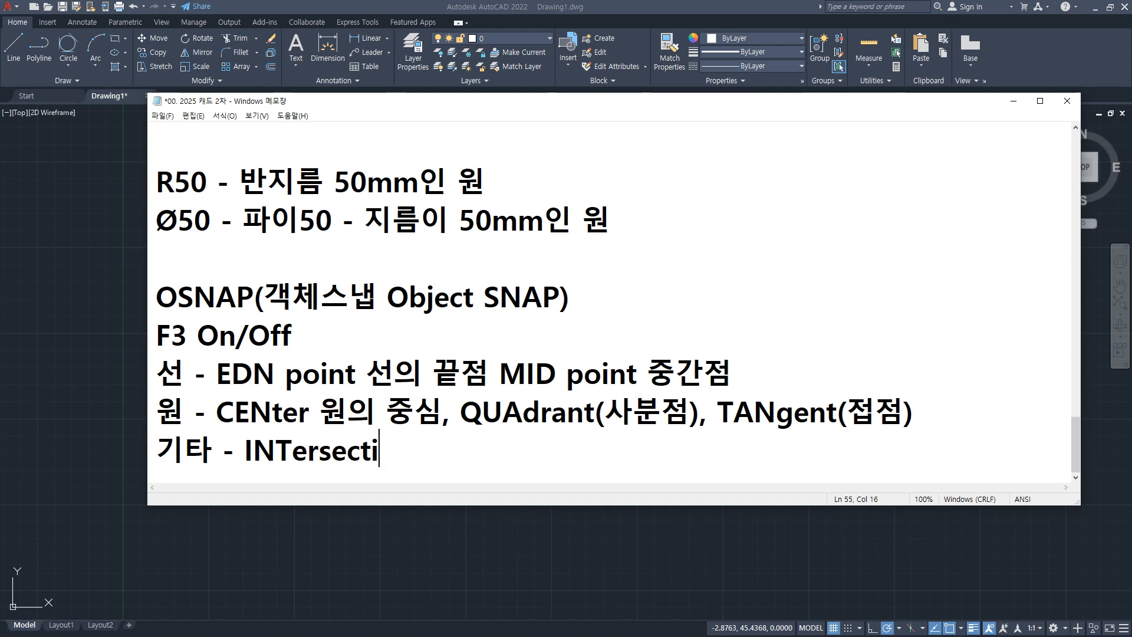
key(BackSpace)
key(BackSpace)
key(BackSpace)
text(ion(교차점)
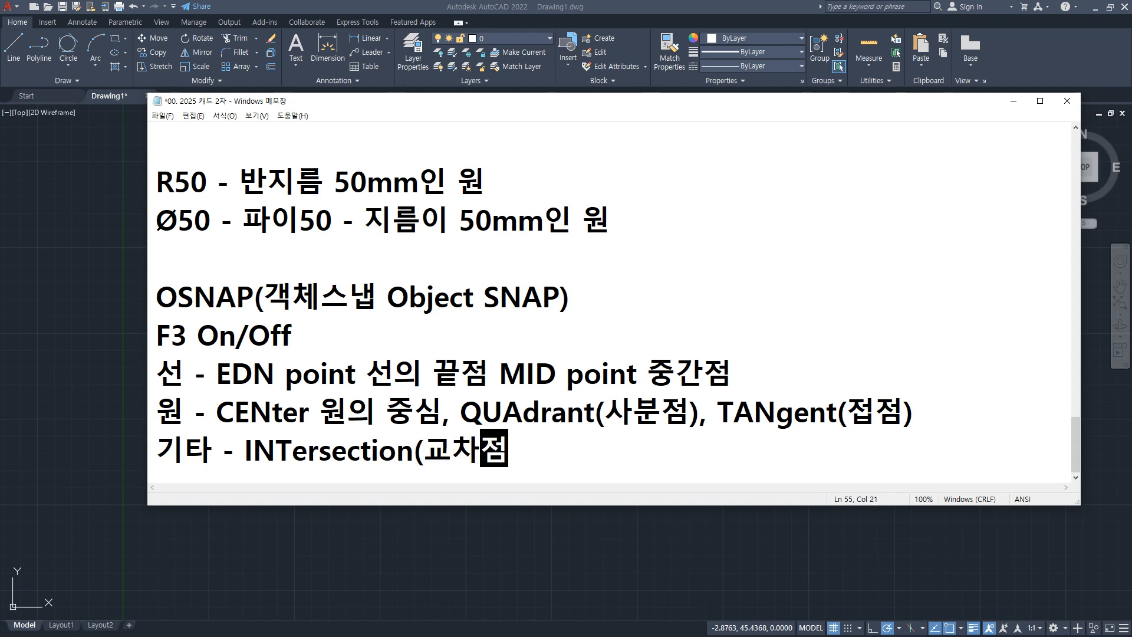
Close the bracket after 교차점 and append ", PERpendicula(수직점)" to the 기타 line
text(), PE)
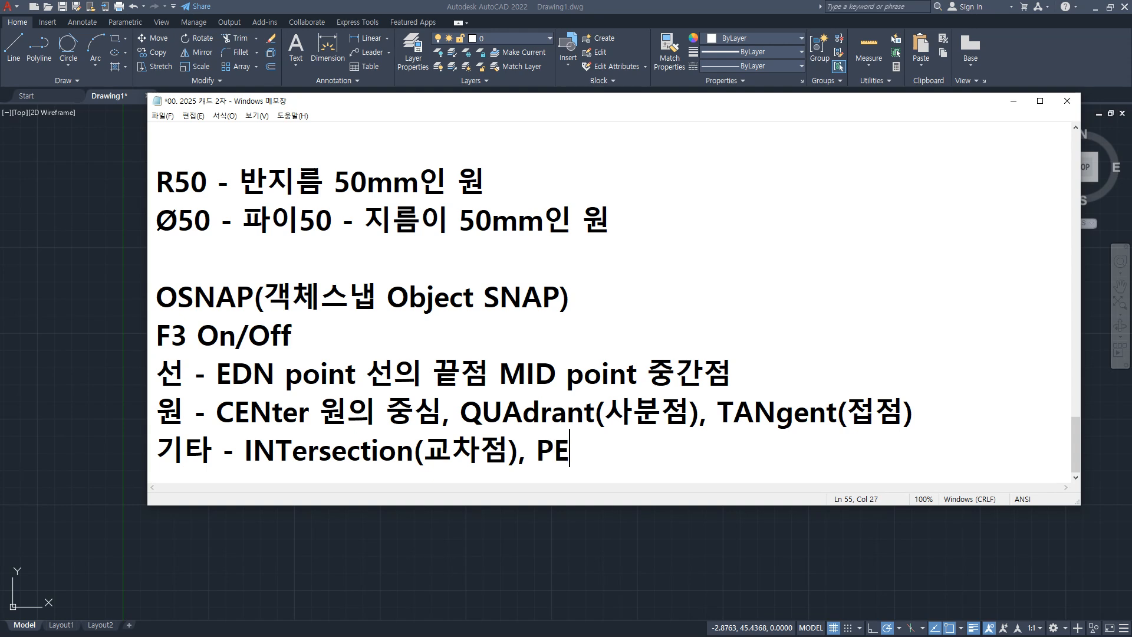
text(Rpendicu)
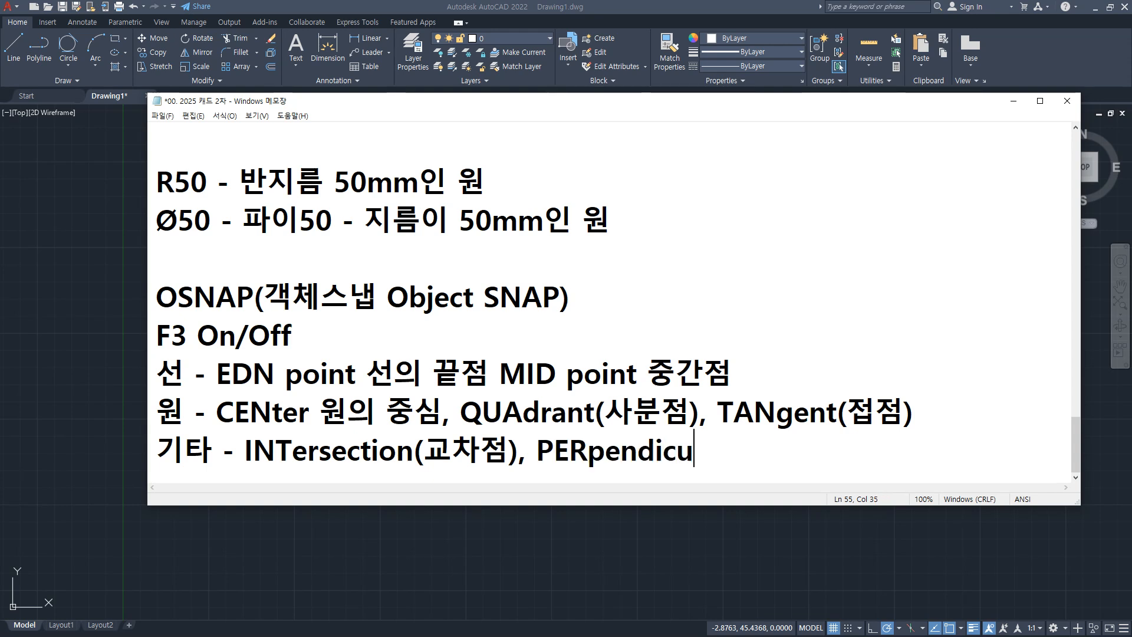
text(la(교)
key(BackSpace)
key(BackSpace)
text(ㅅ)
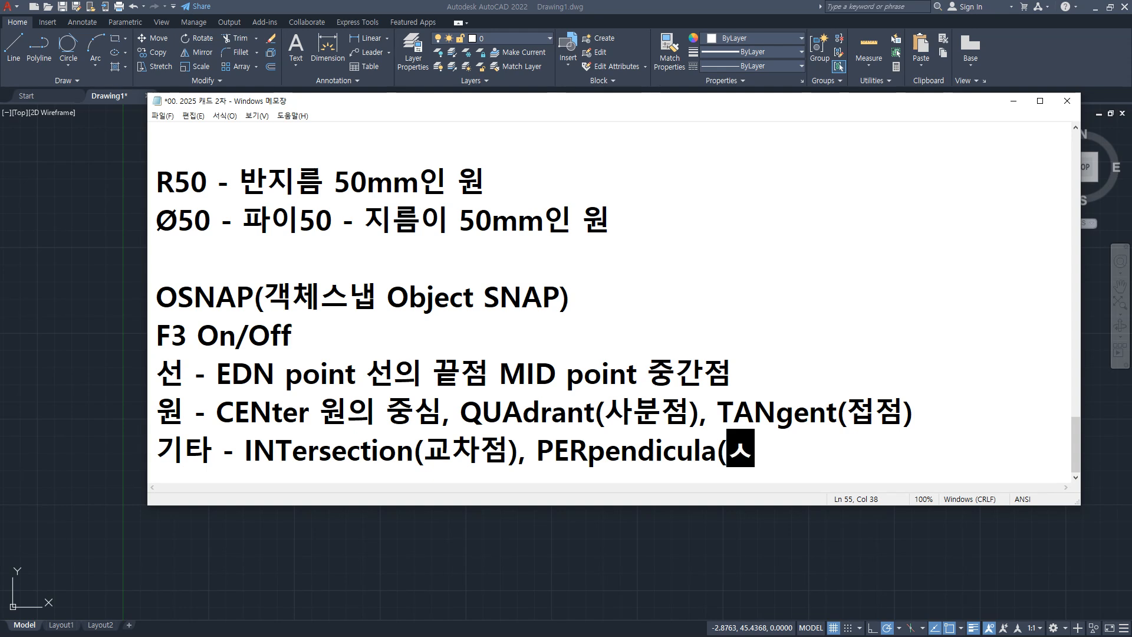
text(수직점)
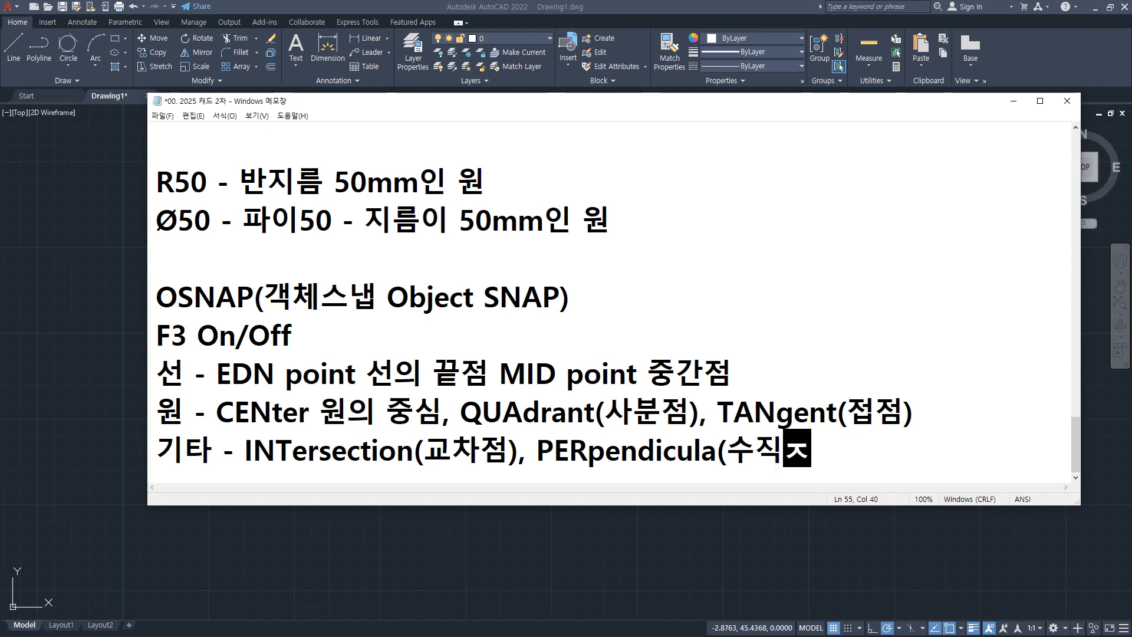
text())
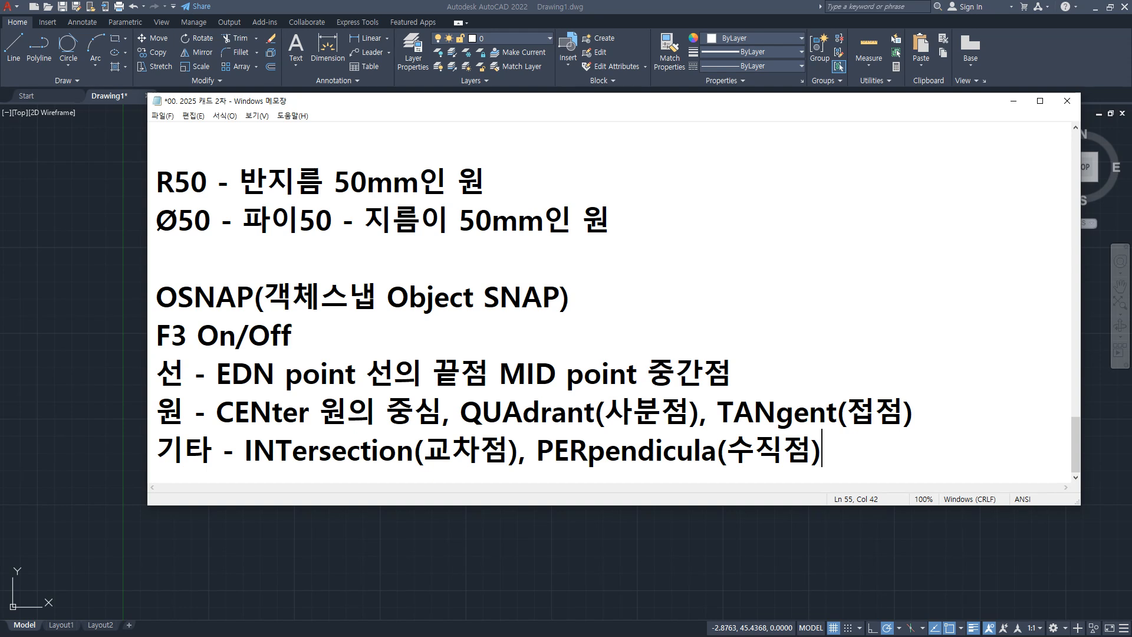
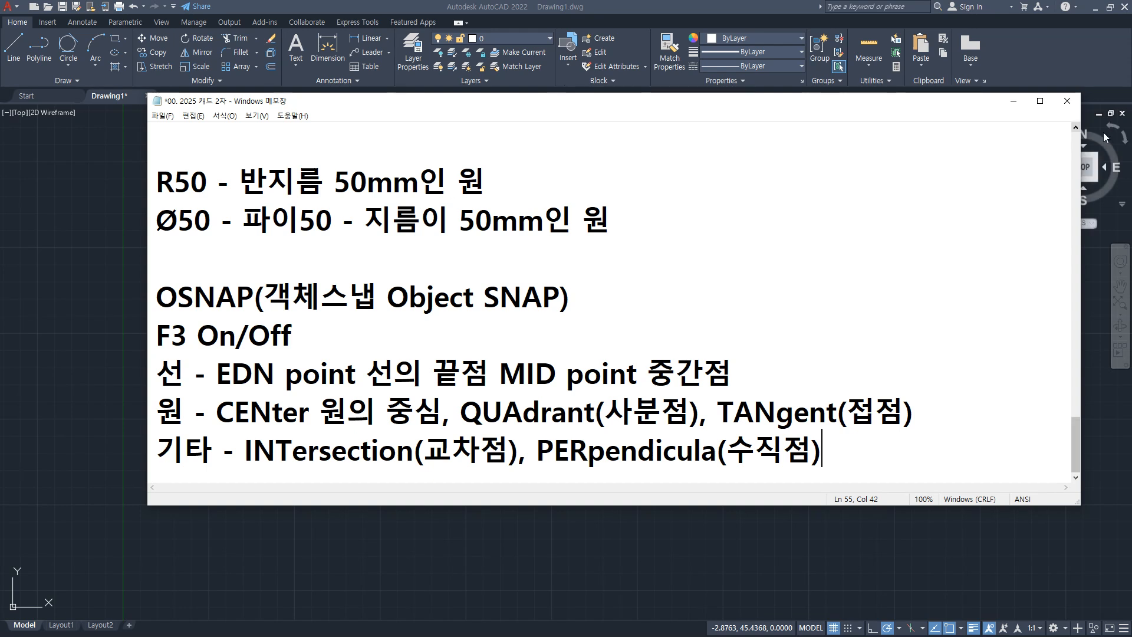
Switch to AutoCAD and draw a center-radius circle freehand in the empty drawing area
key(alt+Tab)
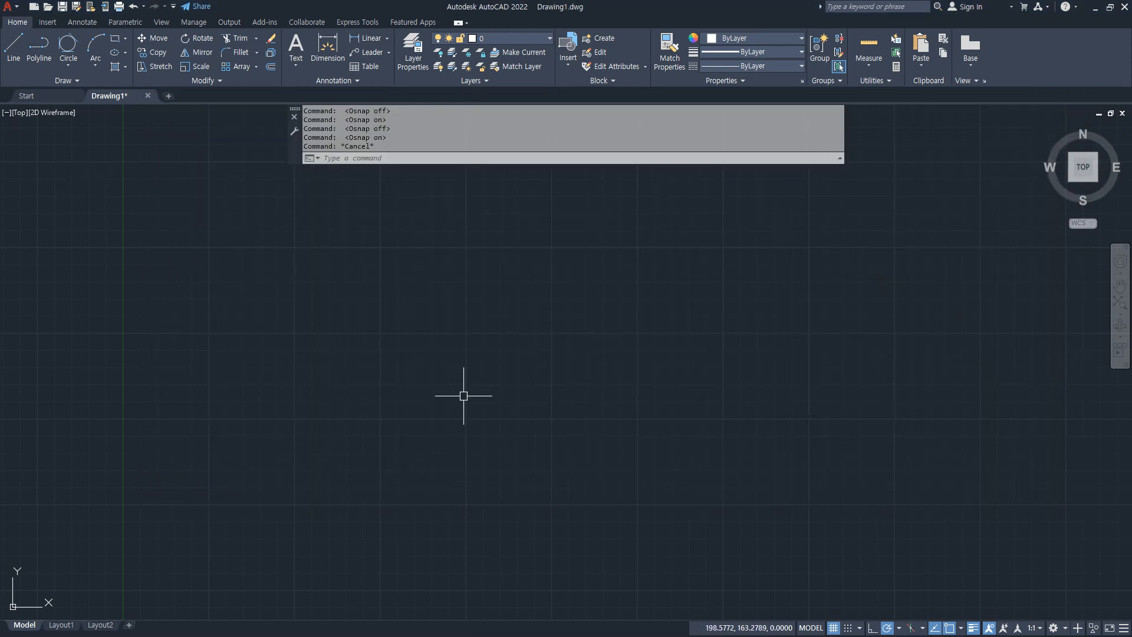
text(c)
key(Return)
click(466, 332)
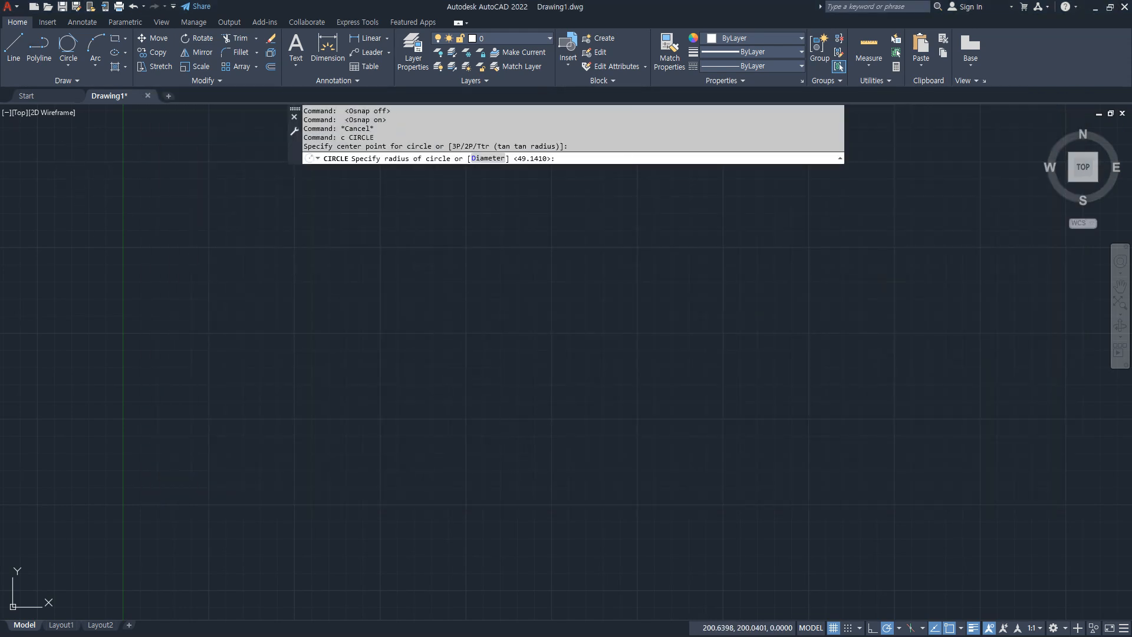
click(467, 250)
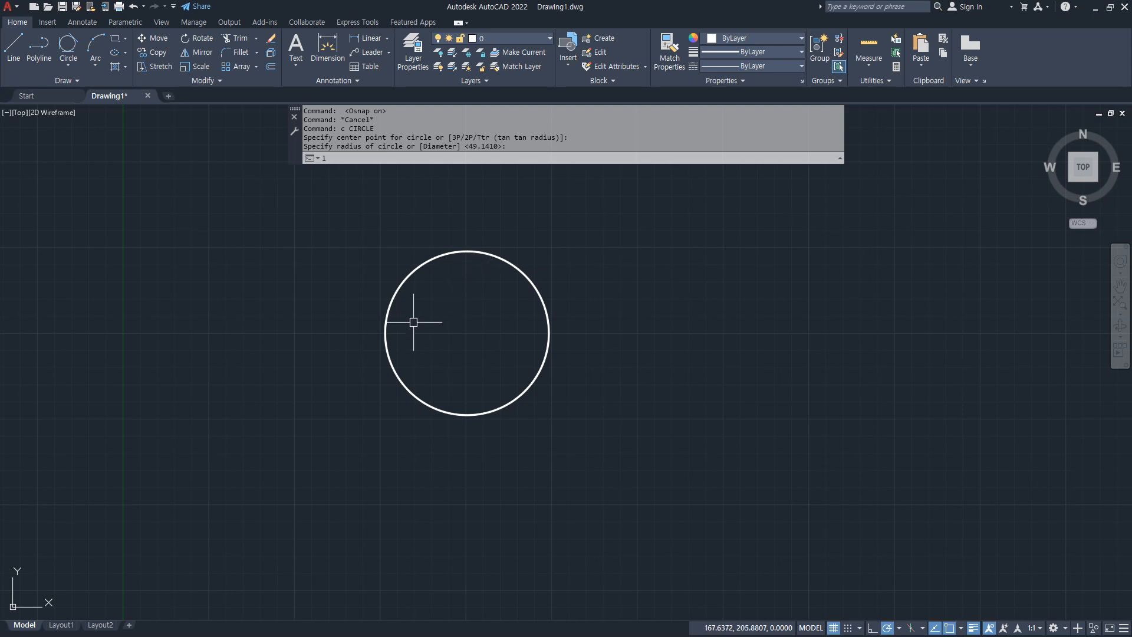
Draw a horizontal line through the circle's center, extending past both sides of the circle
text(l)
key(Return)
click(343, 333)
click(613, 333)
key(Return)
Draw a vertical line through the circle's center, extending beyond its top and bottom
key(Return)
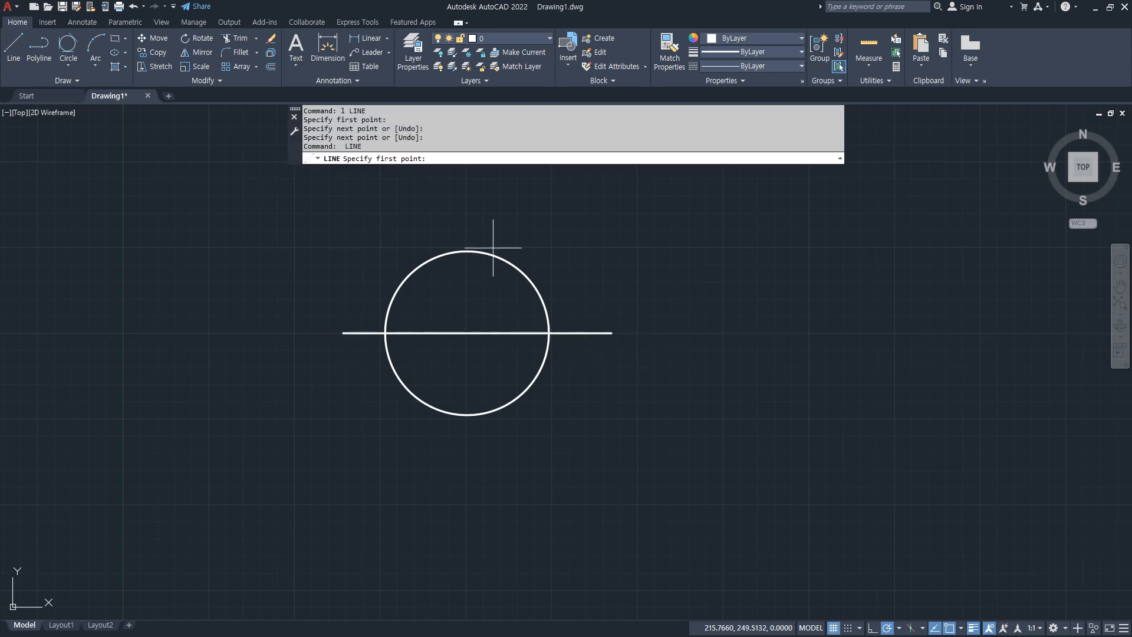
click(466, 225)
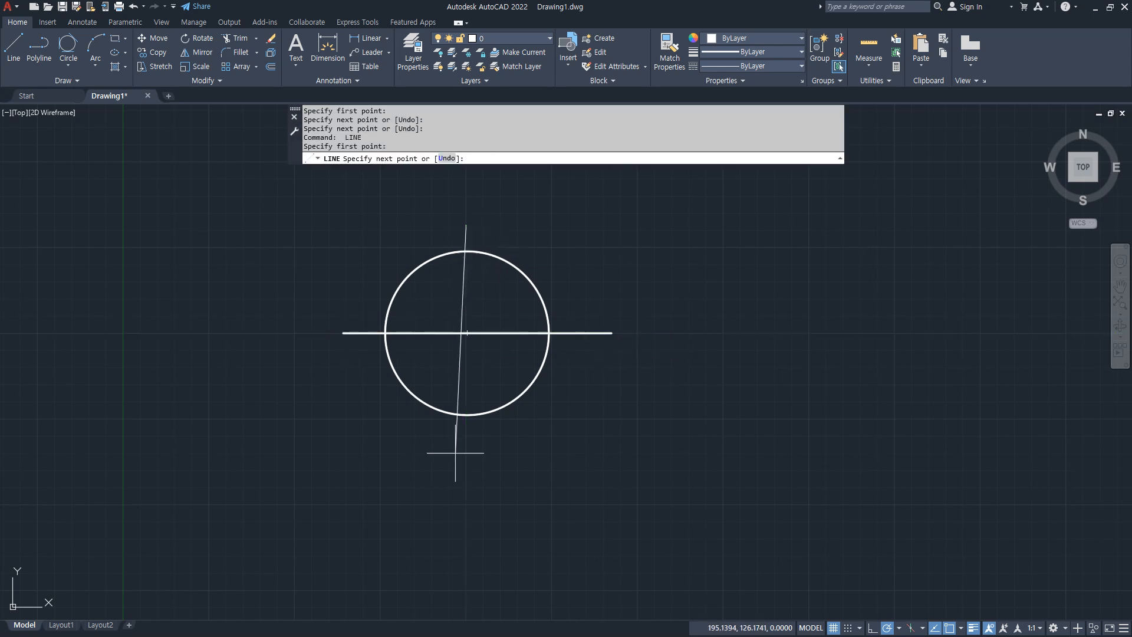
click(463, 470)
key(Return)
Mark the four points where the lines cross the circle with the red screen pen and clear the marks
key(ctrl+2)
mouse_move(552, 348)
mouse_down()
mouse_move(541, 341)
mouse_move(550, 346)
mouse_up()
drag(462, 253, 478, 272)
drag(395, 322, 407, 341)
drag(451, 414, 485, 420)
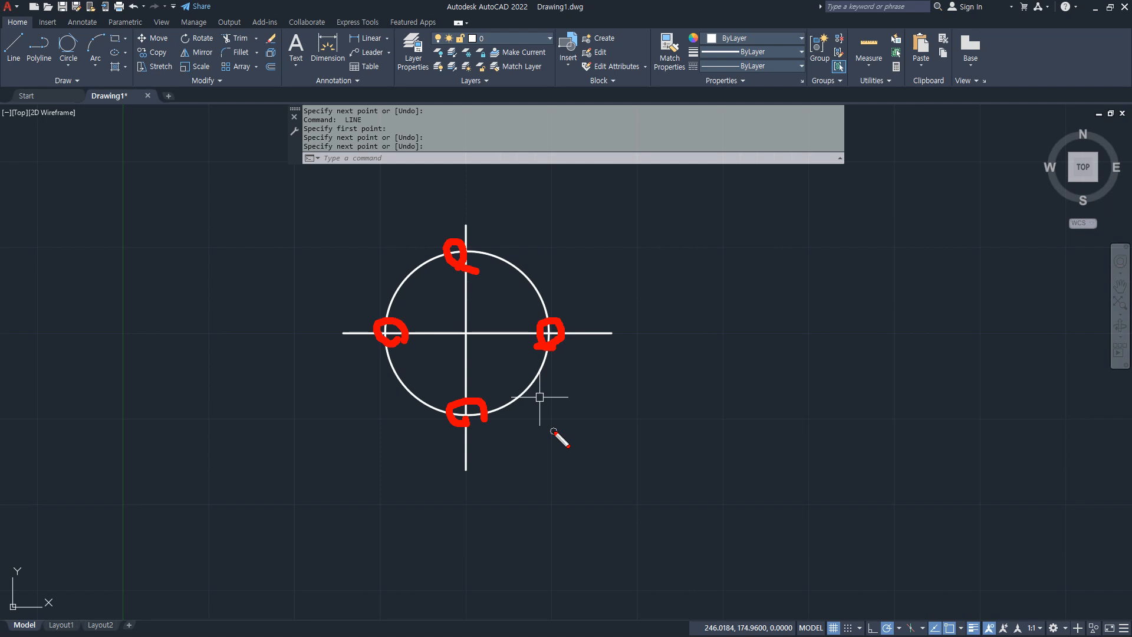
key(Escape)
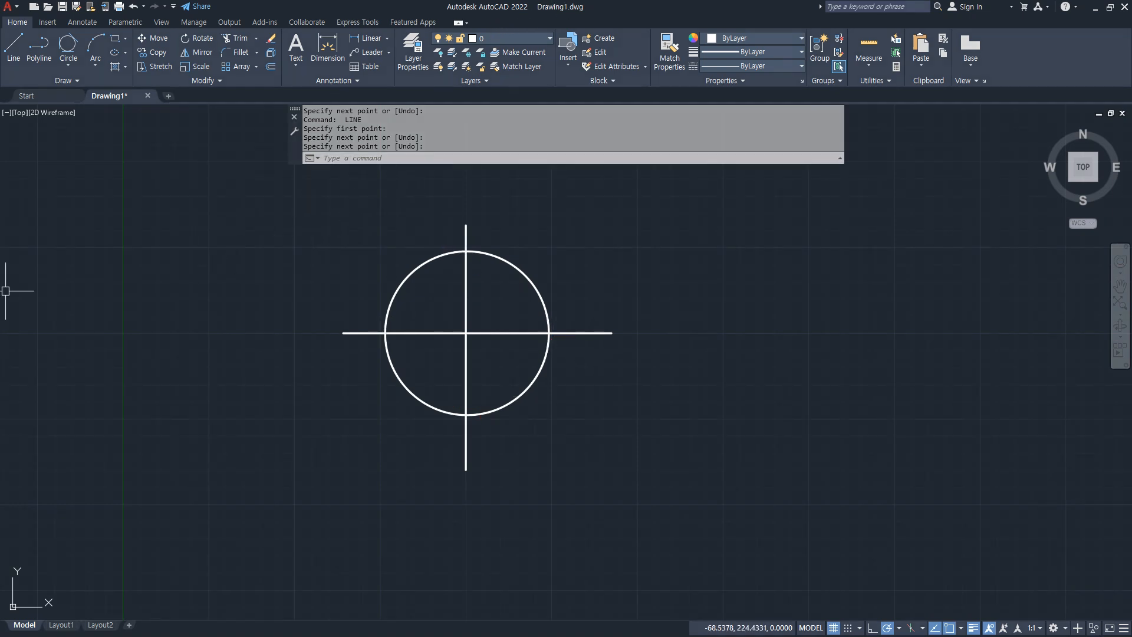
Switch to the Notepad notes, underline "INTersection(교차점)" with the red screen pen and clear the underline
key(alt+Tab)
key(ctrl+2)
drag(245, 465, 526, 466)
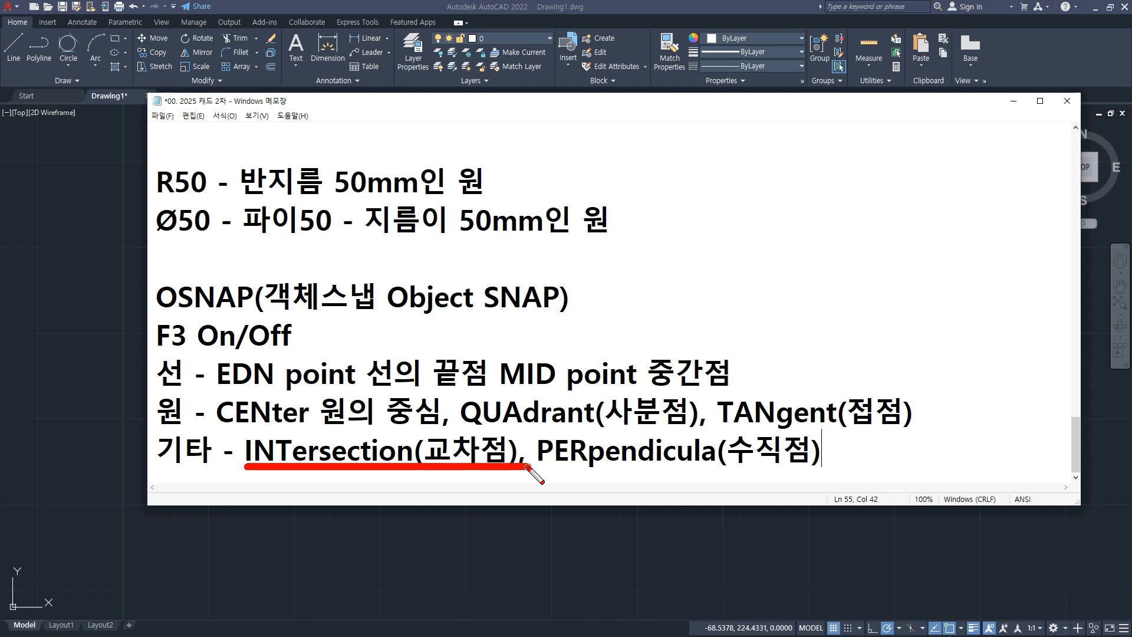
key(Escape)
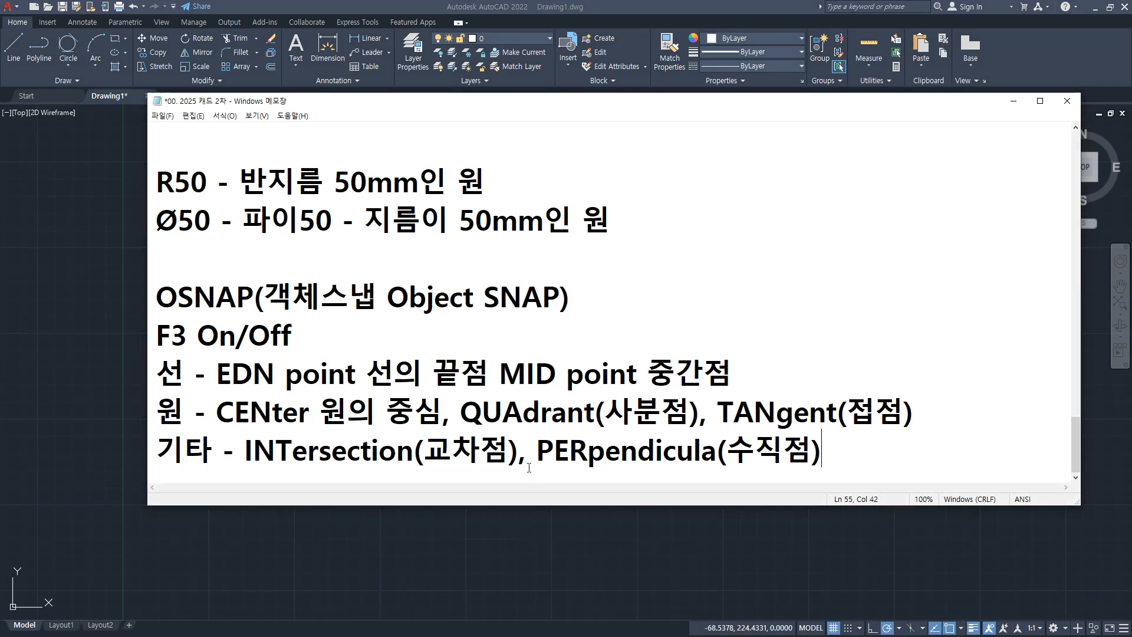
Add the numbered lines "1. 1회사용하기" and "2. 영구사용하기 F3, OSNAP" below the snap types, after a blank line
key(Return)
key(Return)
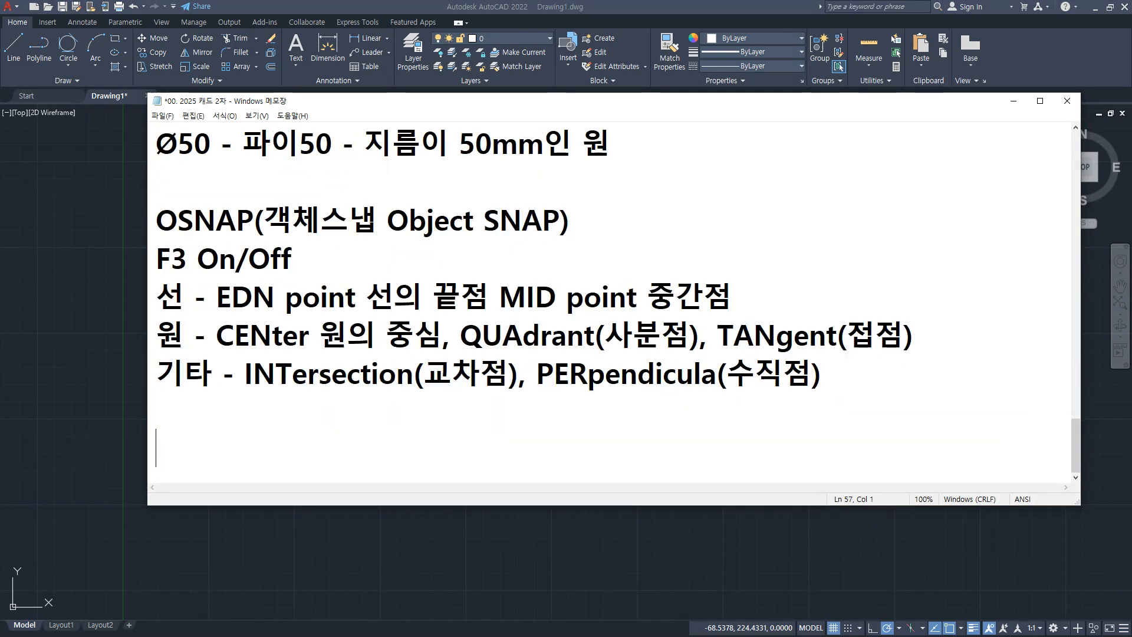
text(1. 1ㅎ회사용하기)
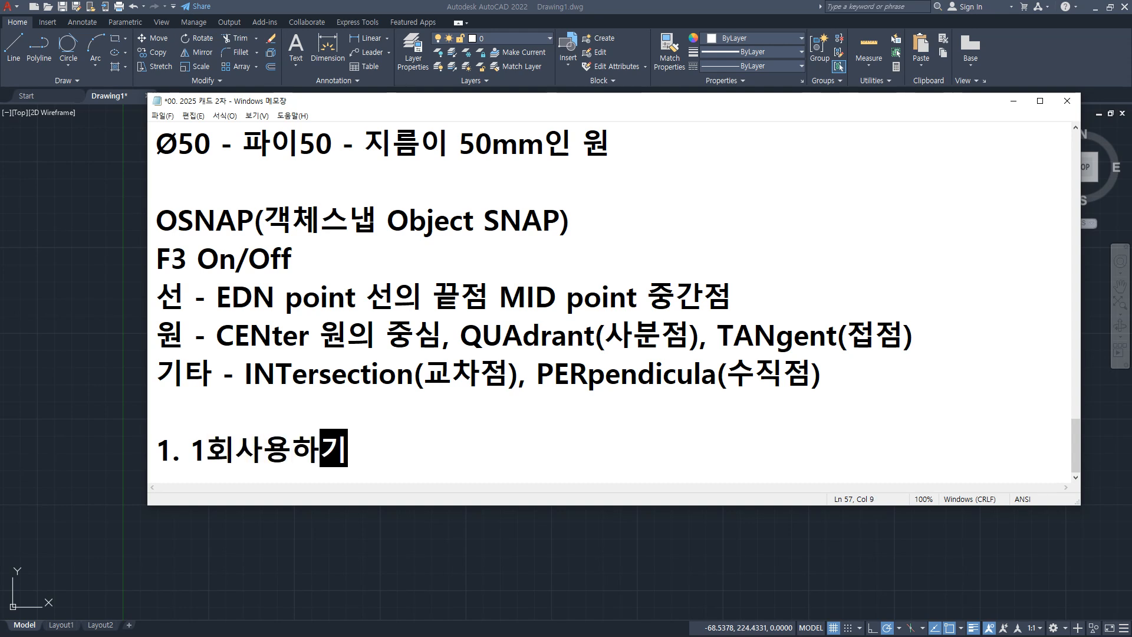
key(Return)
text(2. 영구)
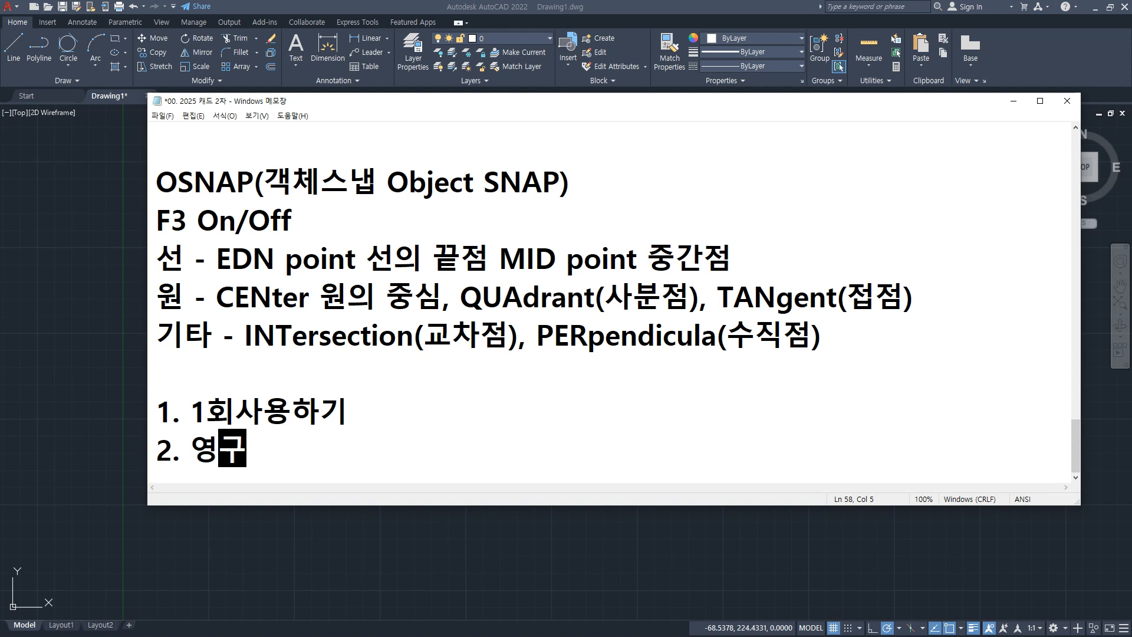
text(사용하기)
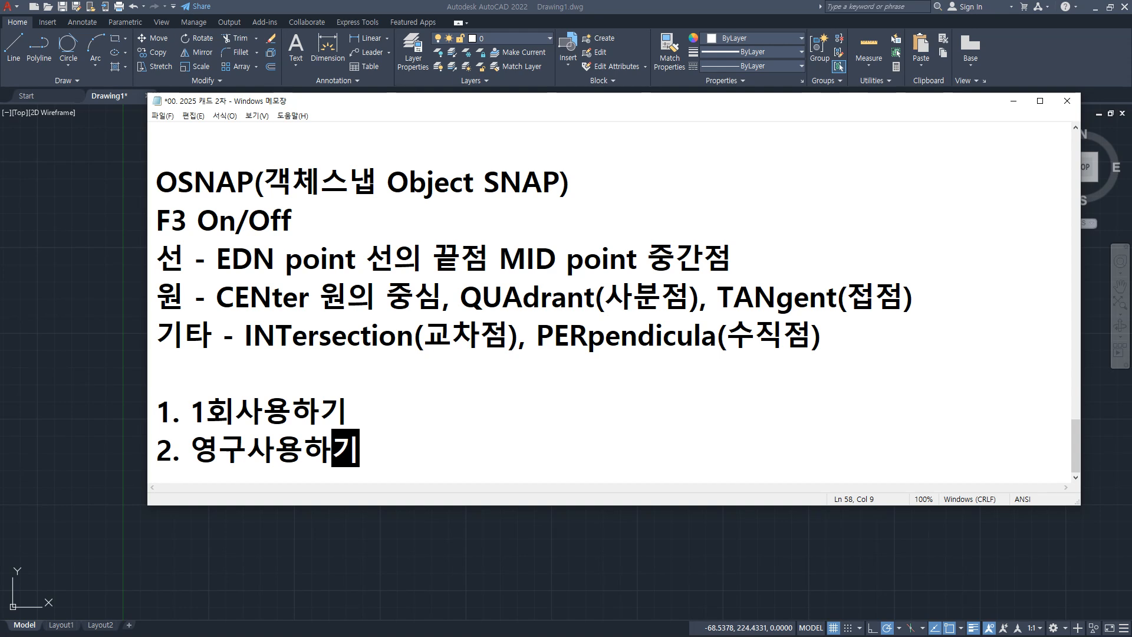
text(F3)
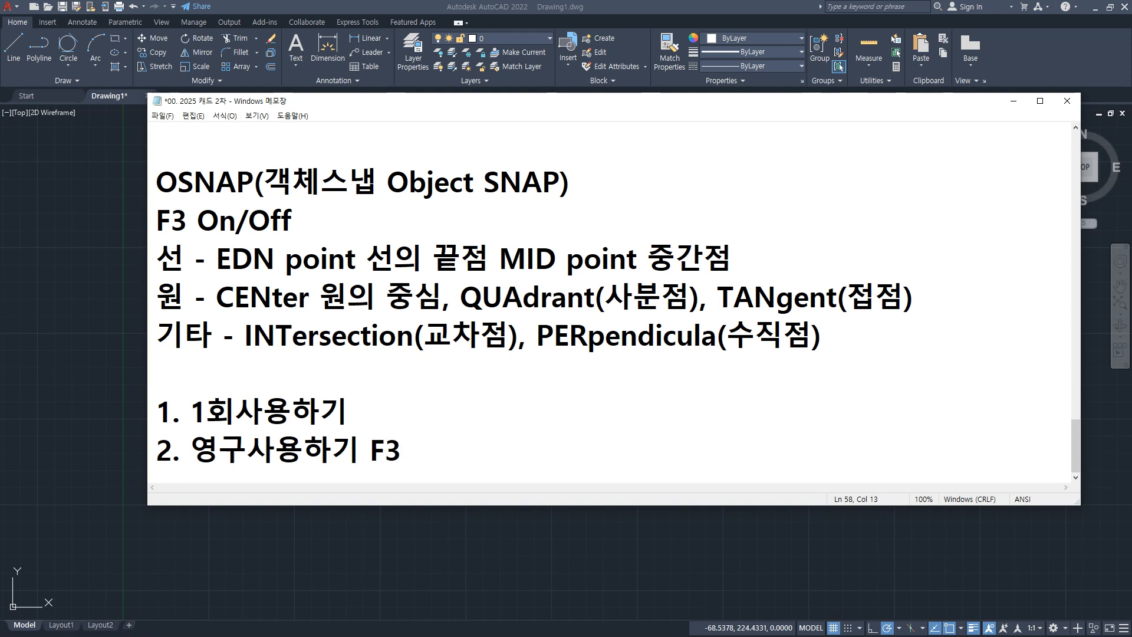
text(, OSNAP)
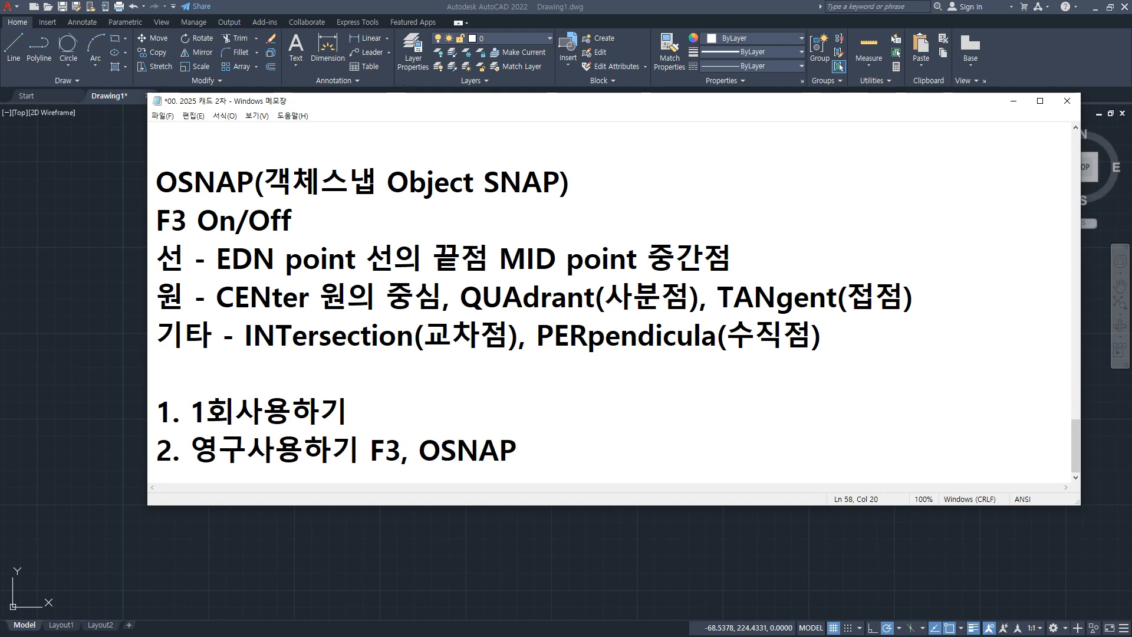
Insert the indented sub-item "- OSNAP 명령어 직접입력하기" beneath "1. 1회사용하기"
key(alt+Tab)
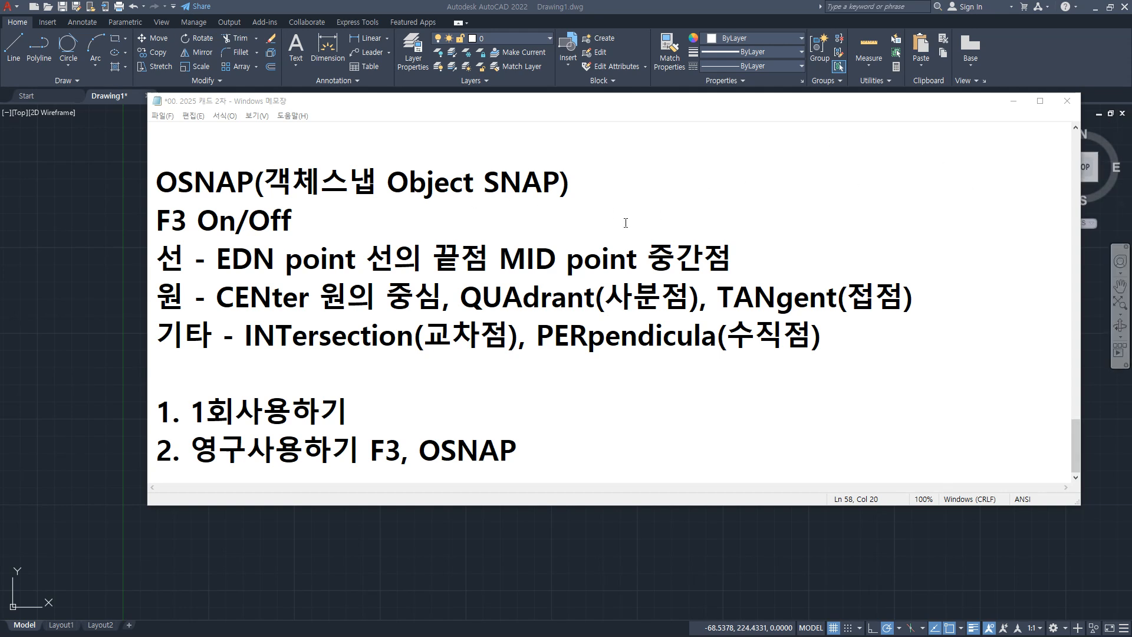
click(423, 413)
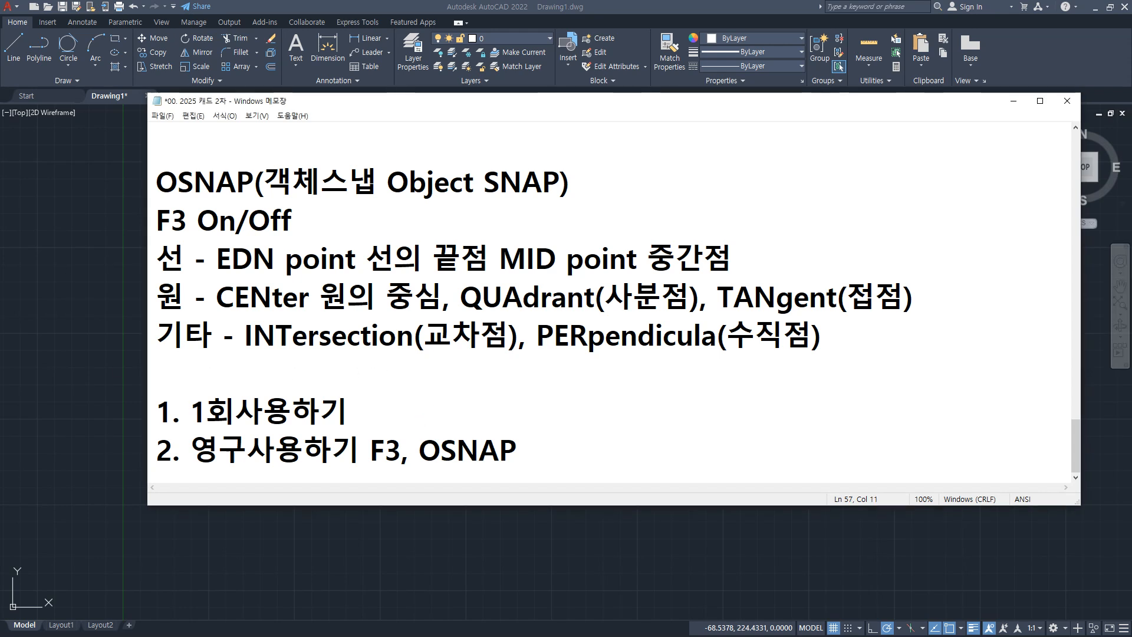
key(Return)
text(- )
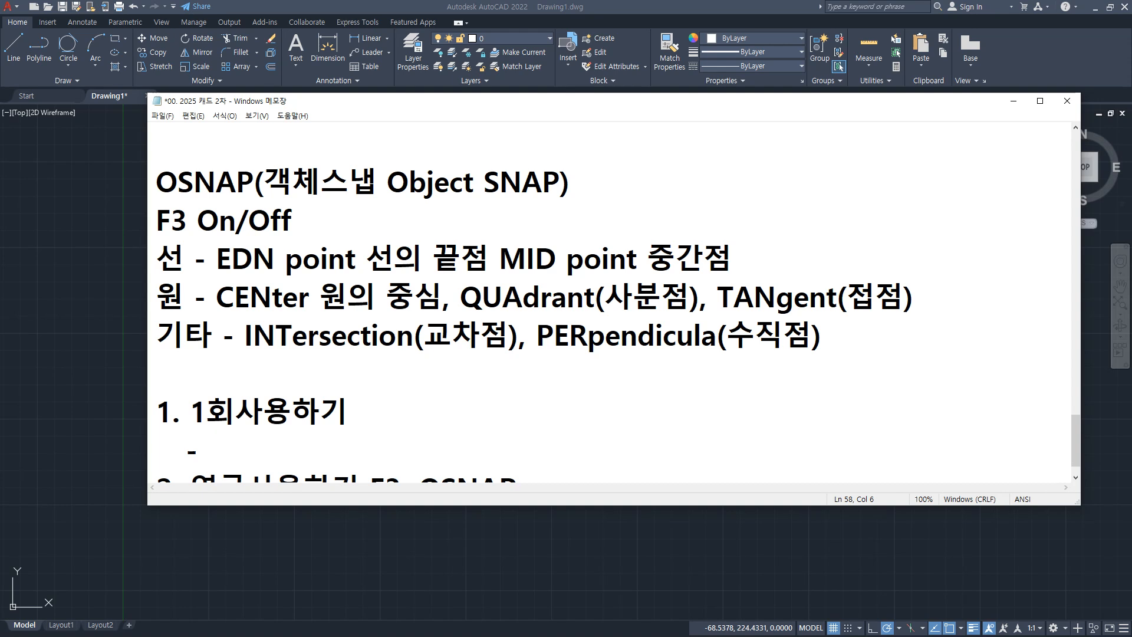
text(명령어)
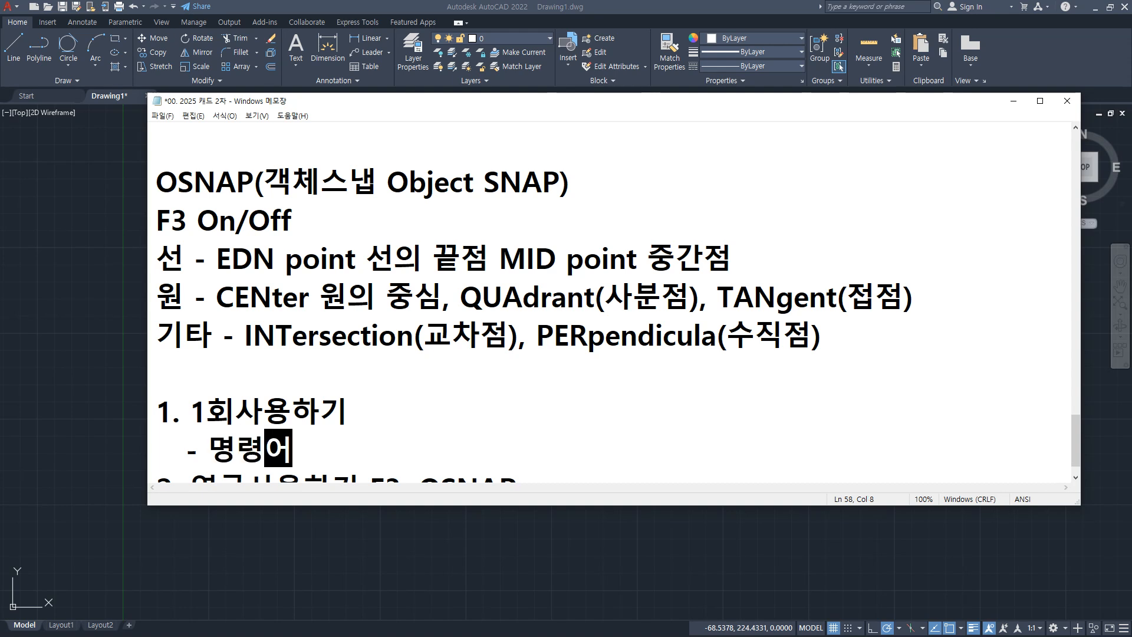
key(Left)
key(Left)
key(Left)
text(OSNA)
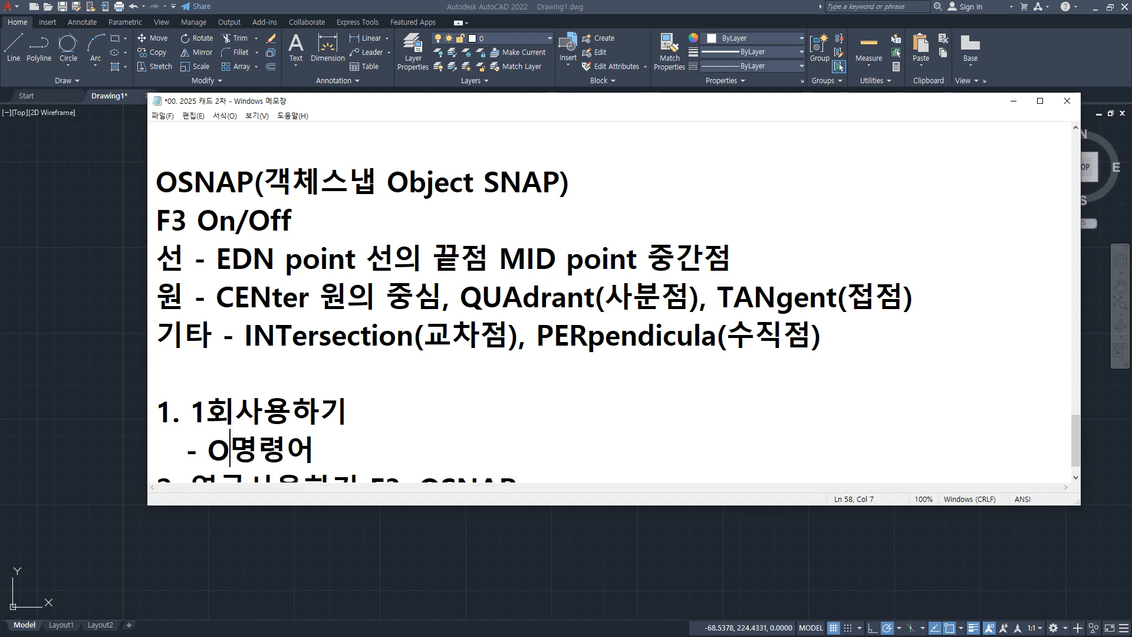
text(P)
key(End)
text(직접)
text(입력하기)
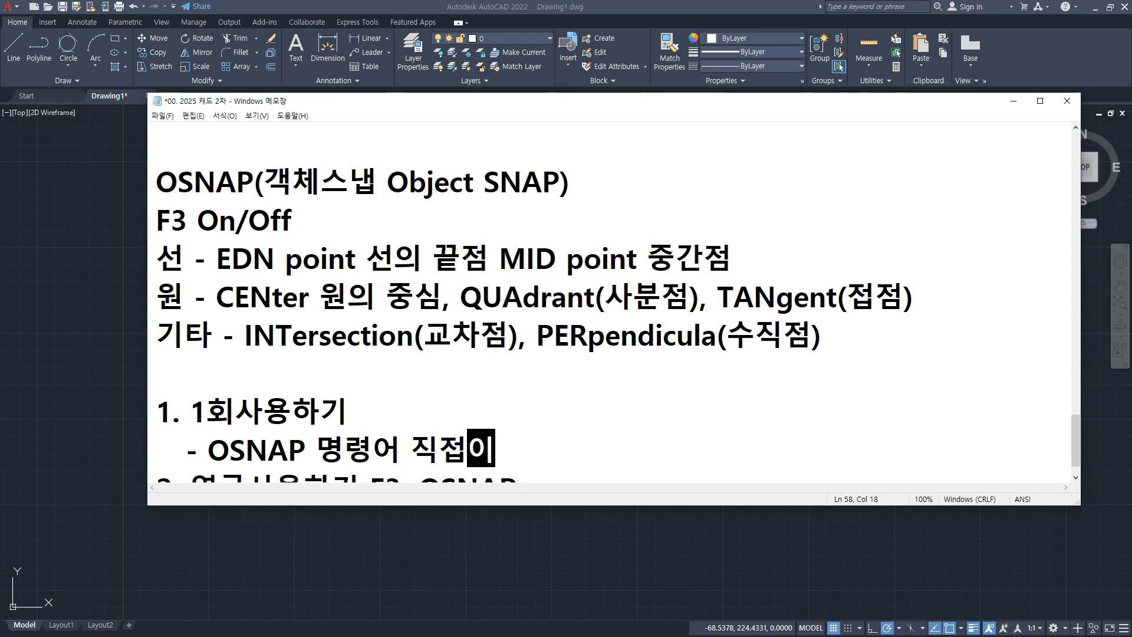
Add a second indented sub-item, "- Shift + 마우스 오른버튼 클릭", beneath the OSNAP command entry
key(Return)
text(- )
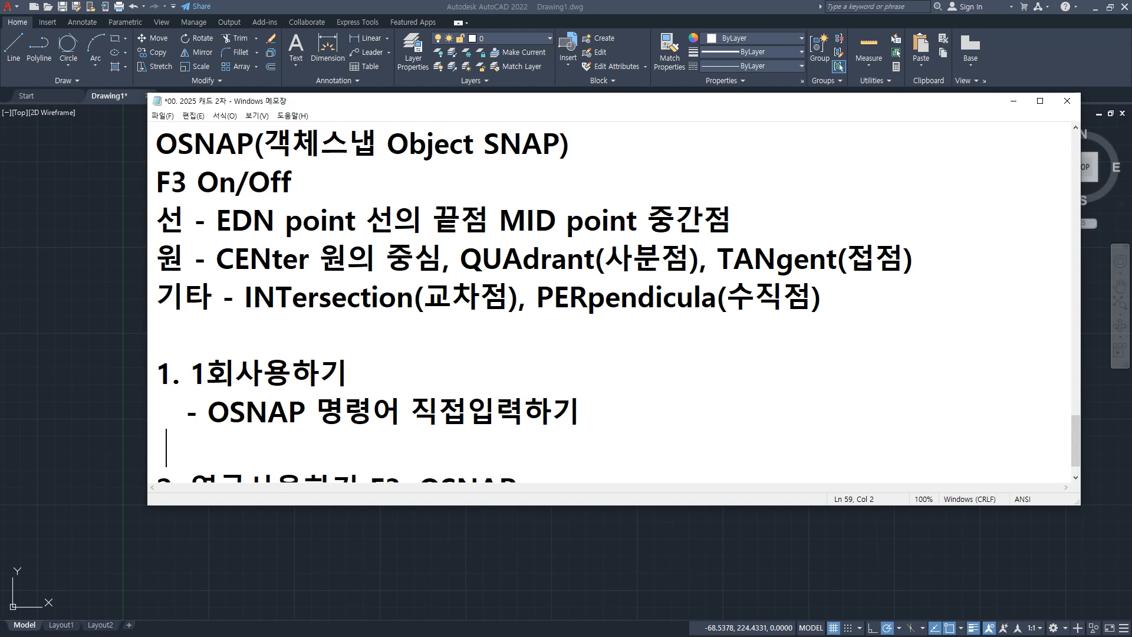
text(Shift + 마우)
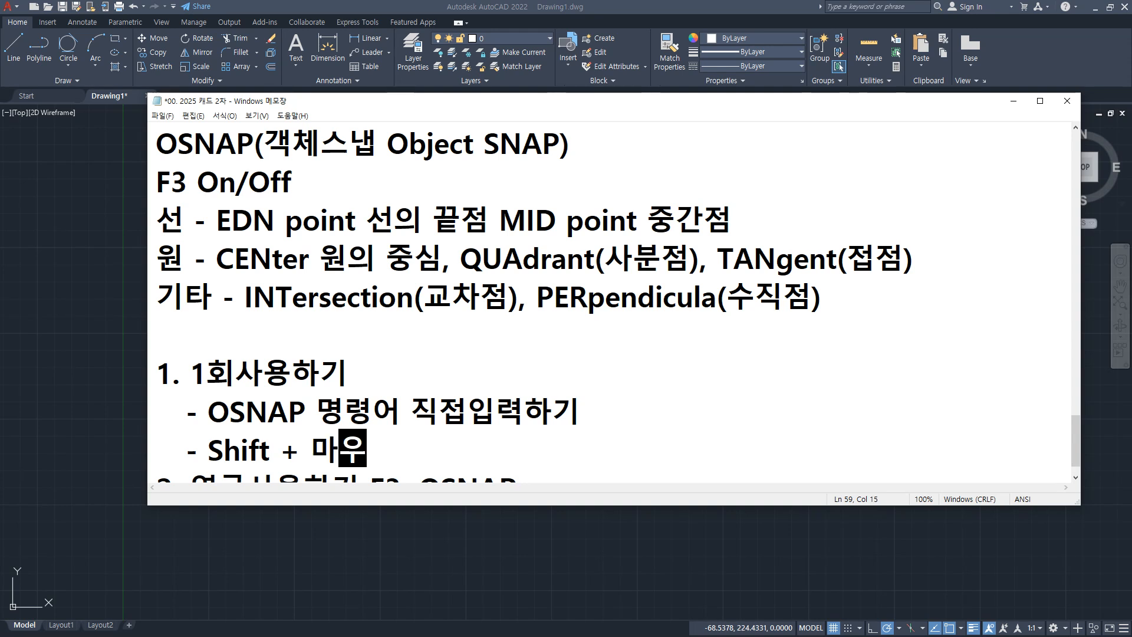
text(스 오른)
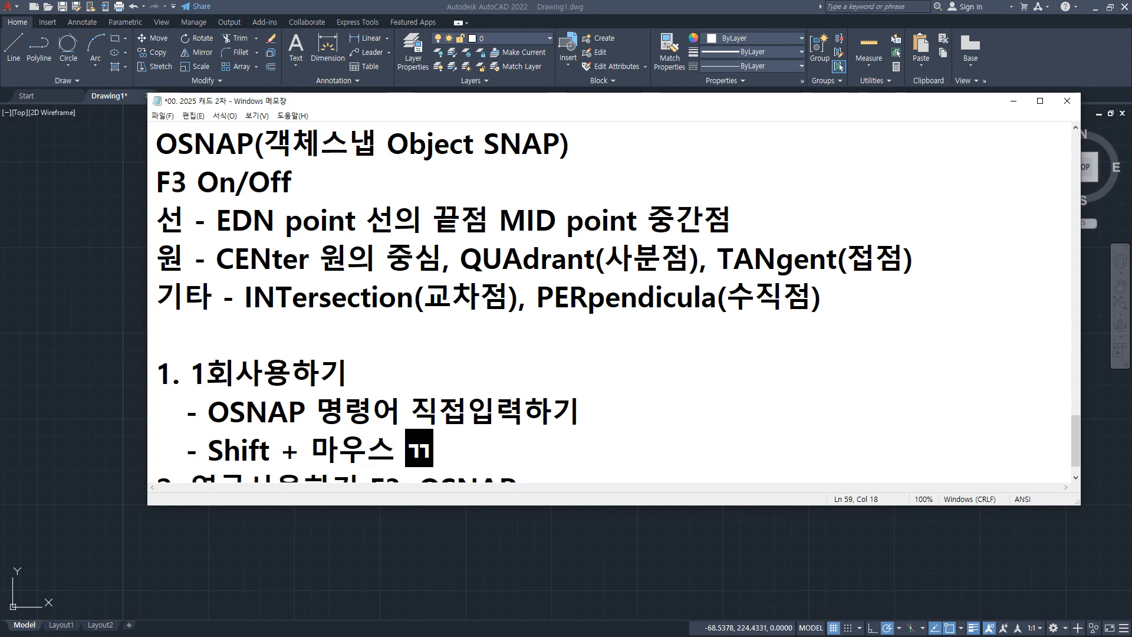
text(버튼 키)
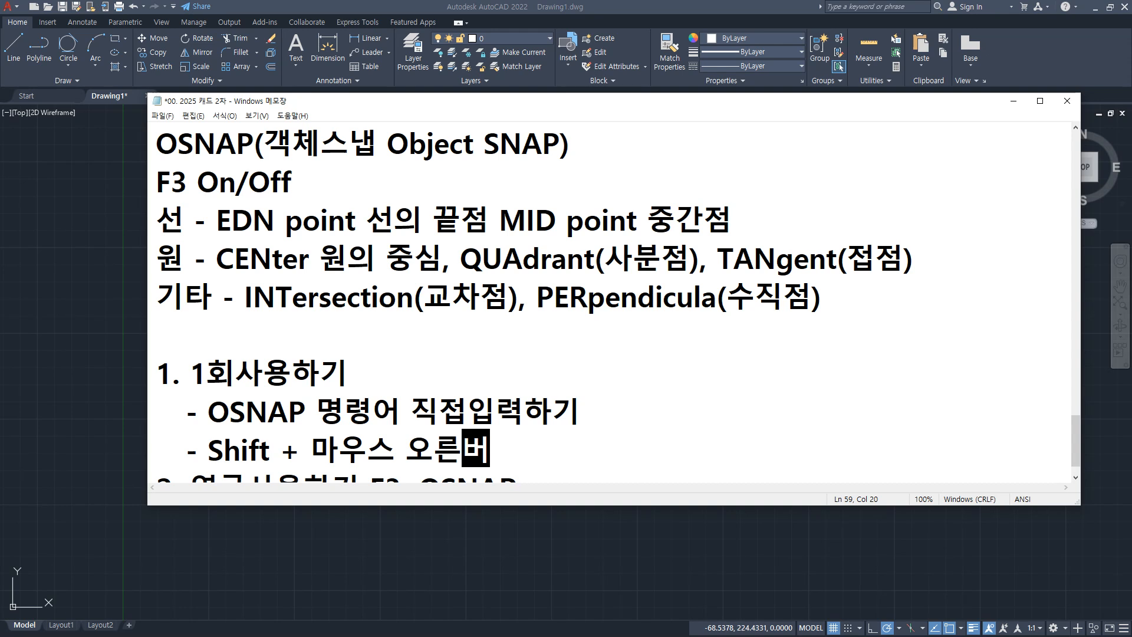
key(BackSpace)
key(BackSpace)
key(BackSpace)
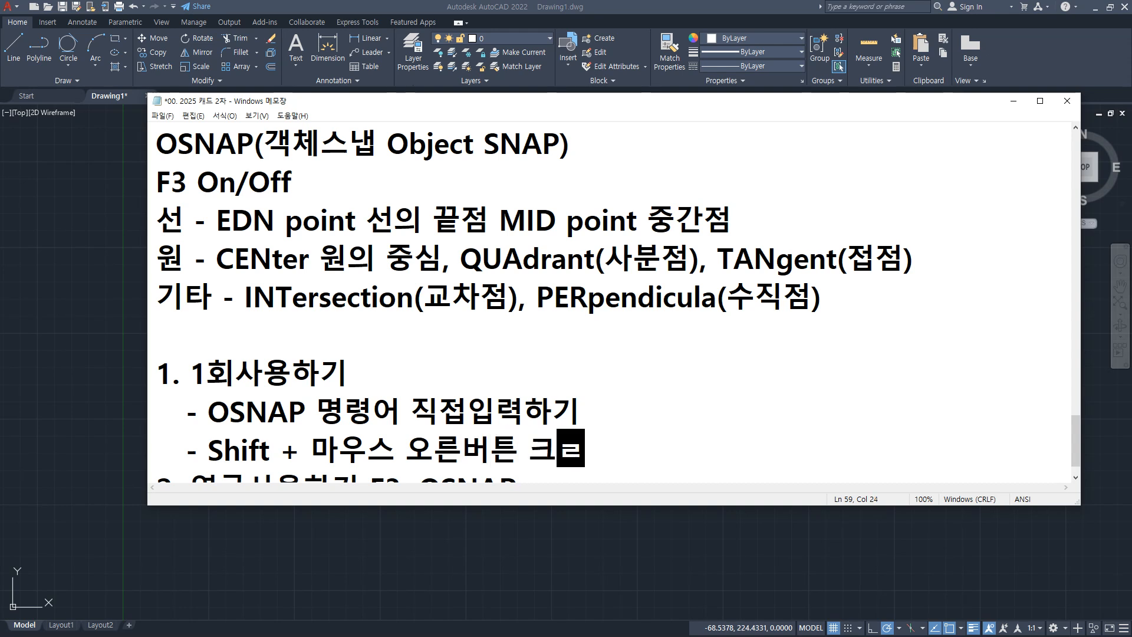
text(클릭)
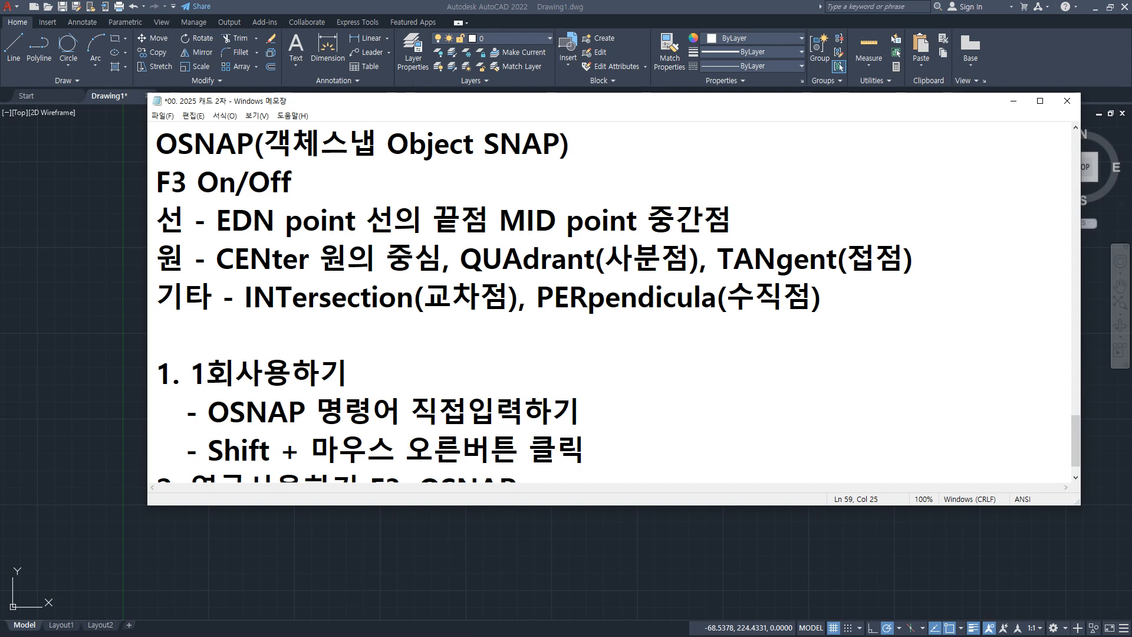
Switch to AutoCAD and view the one-time object snap override list, closing it without choosing an option
click(424, 5)
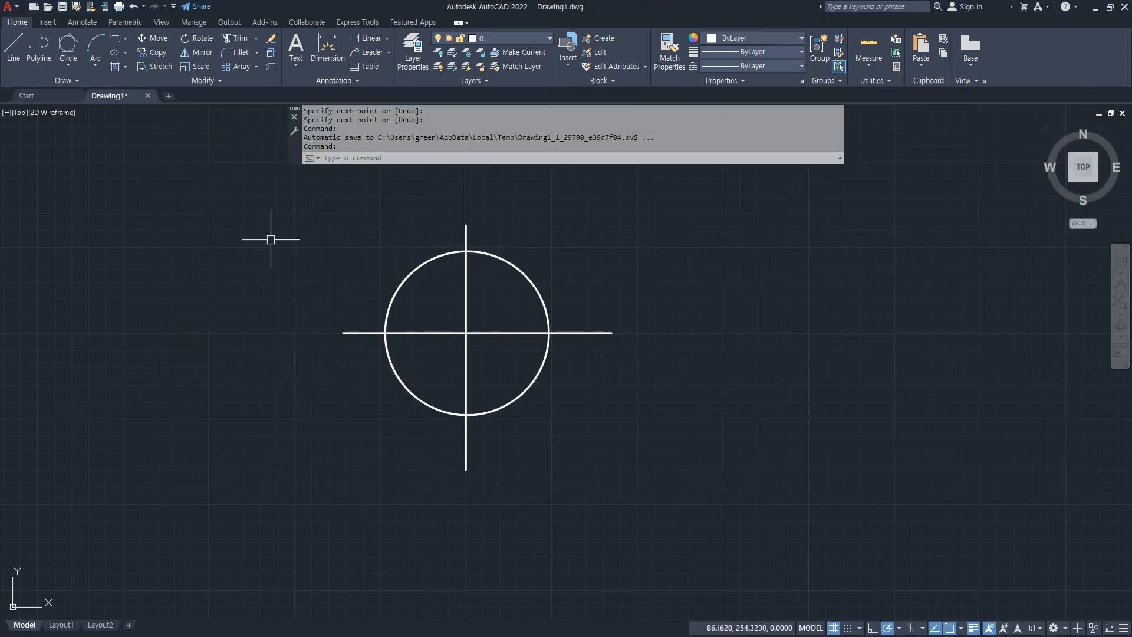
shift+right_click(271, 239)
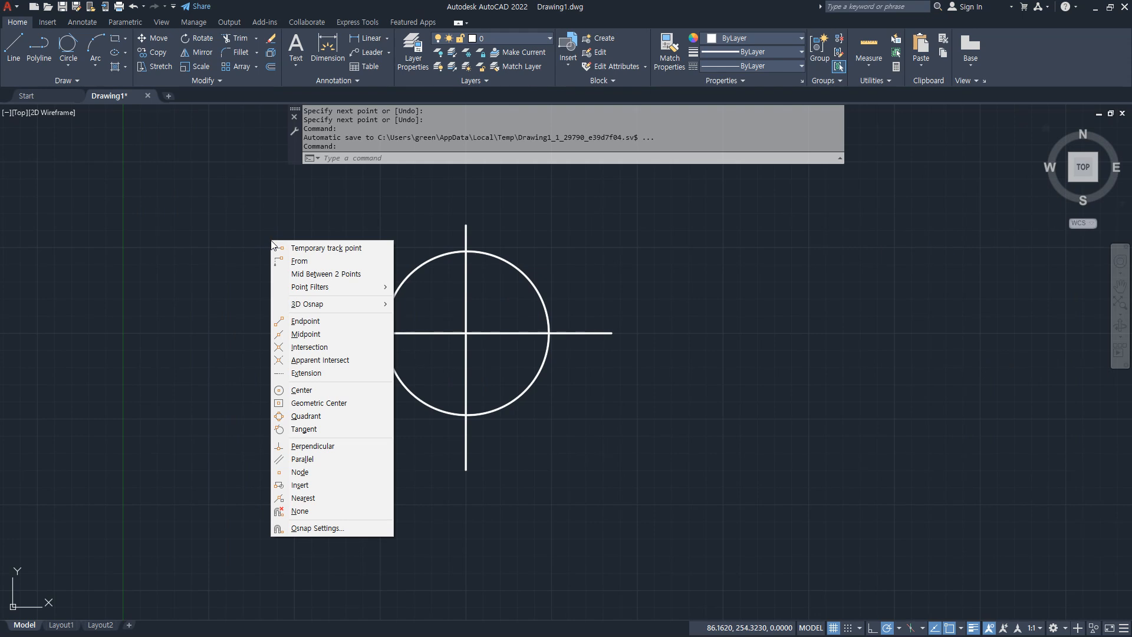
key(Escape)
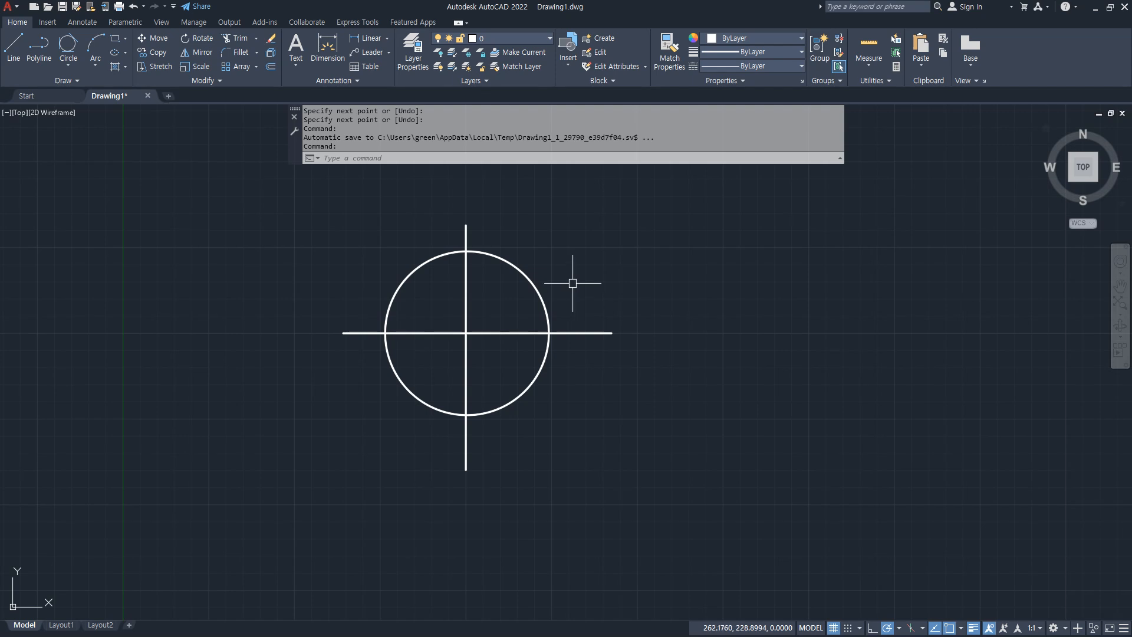
Erase the circle together with the horizontal and vertical lines crossing it
click(625, 471)
click(274, 234)
text(e)
key(Return)
Draw two connected lines forming a sideways V that opens to the right, and turn object snap off
text(l)
key(Return)
click(471, 217)
click(254, 335)
click(479, 449)
key(Return)
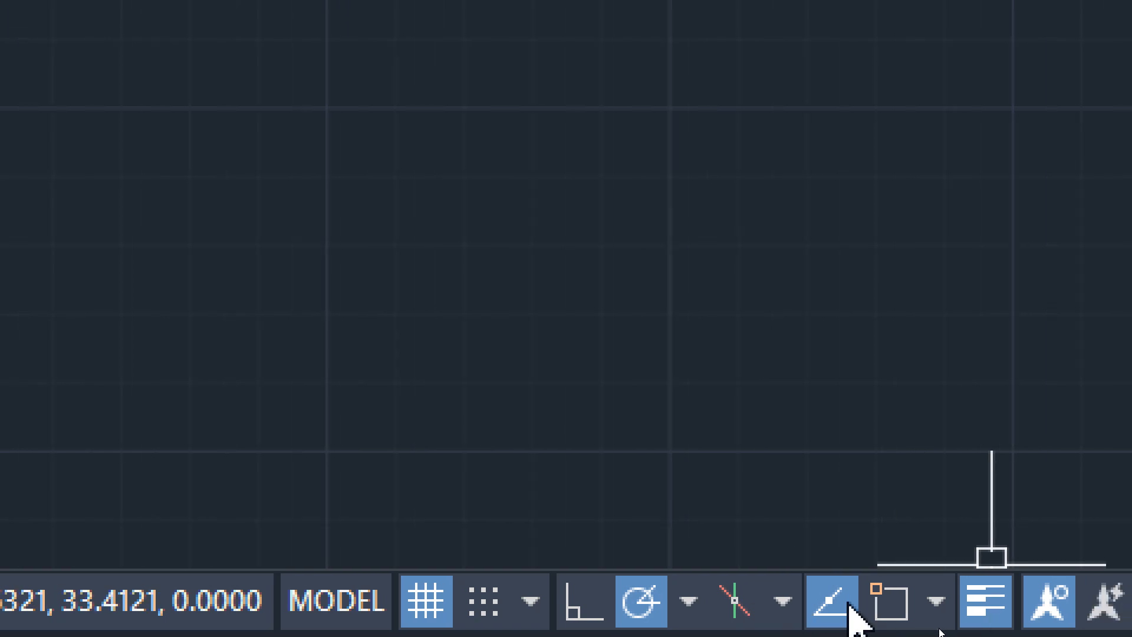
key(Escape)
key(Escape)
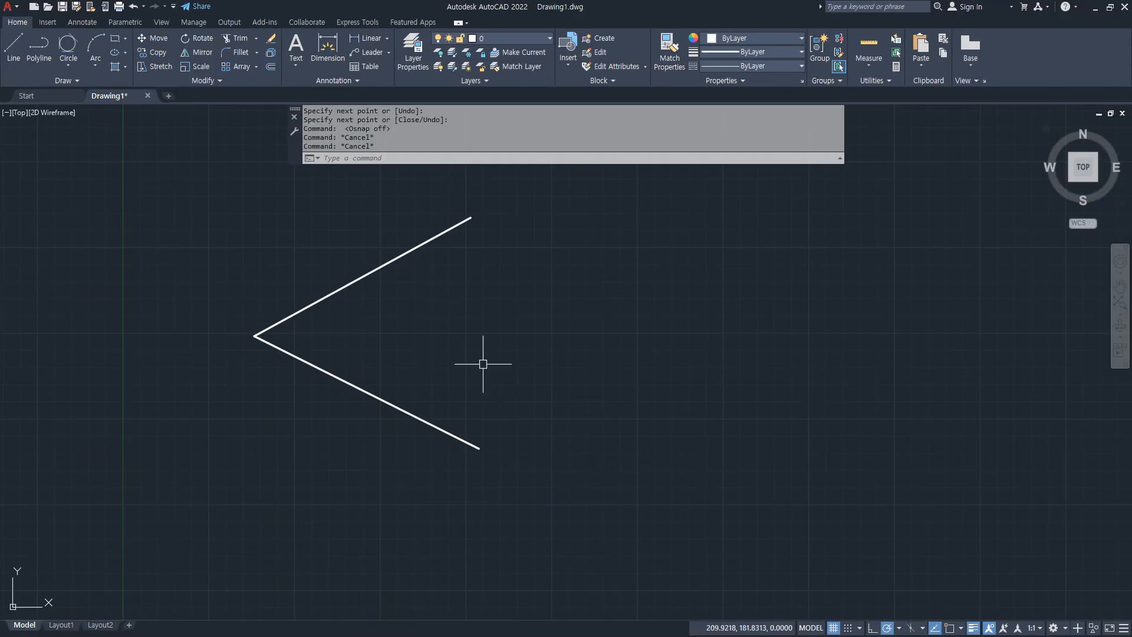
Start the Line and Circle commands in turn to examine their point prompts, cancelling each one
text(l)
key(Return)
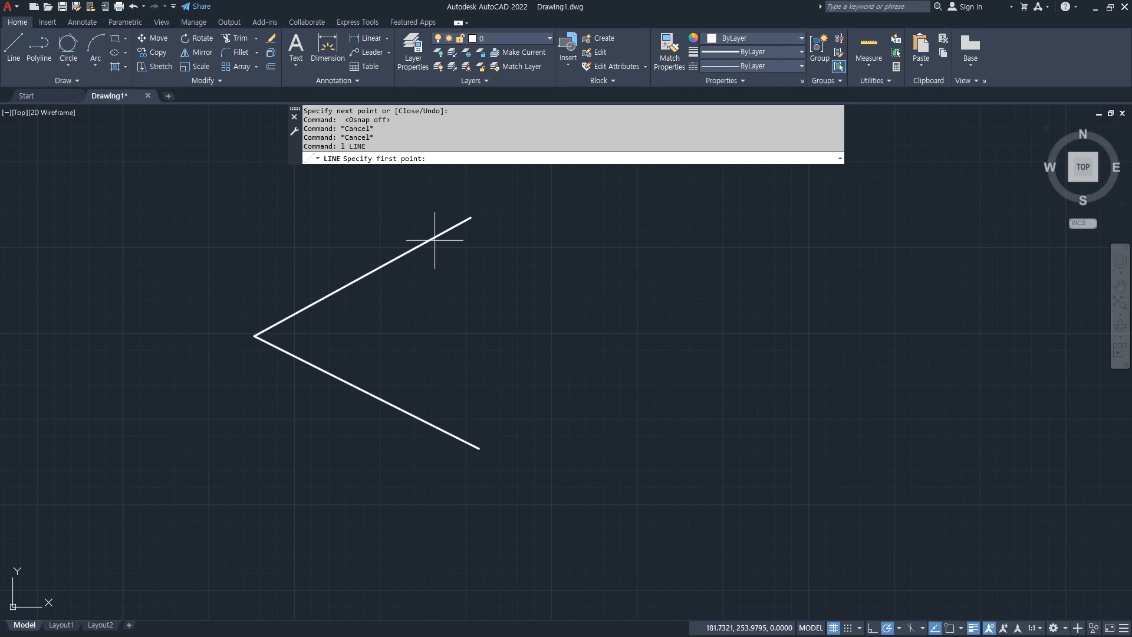
key(Escape)
text(c)
key(Return)
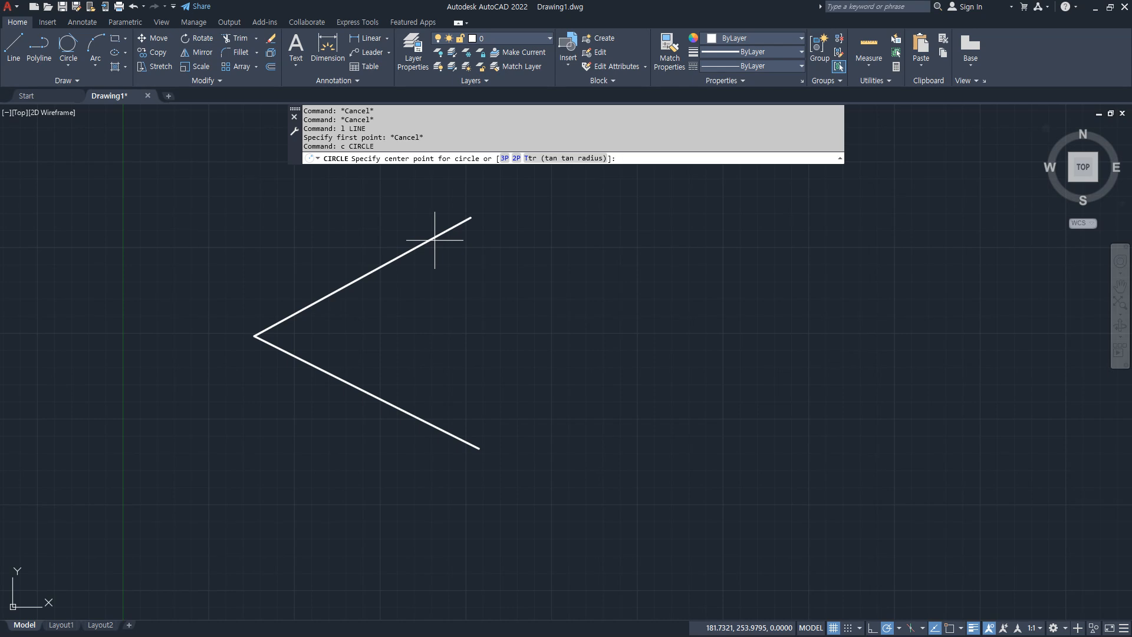
key(Escape)
Switch to the Notepad notes, underline the capitalized snap abbreviations EDN, CEN, INT, MID, QUA, PER and TAN with the red screen pen, and clear the marks
key(alt+Tab)
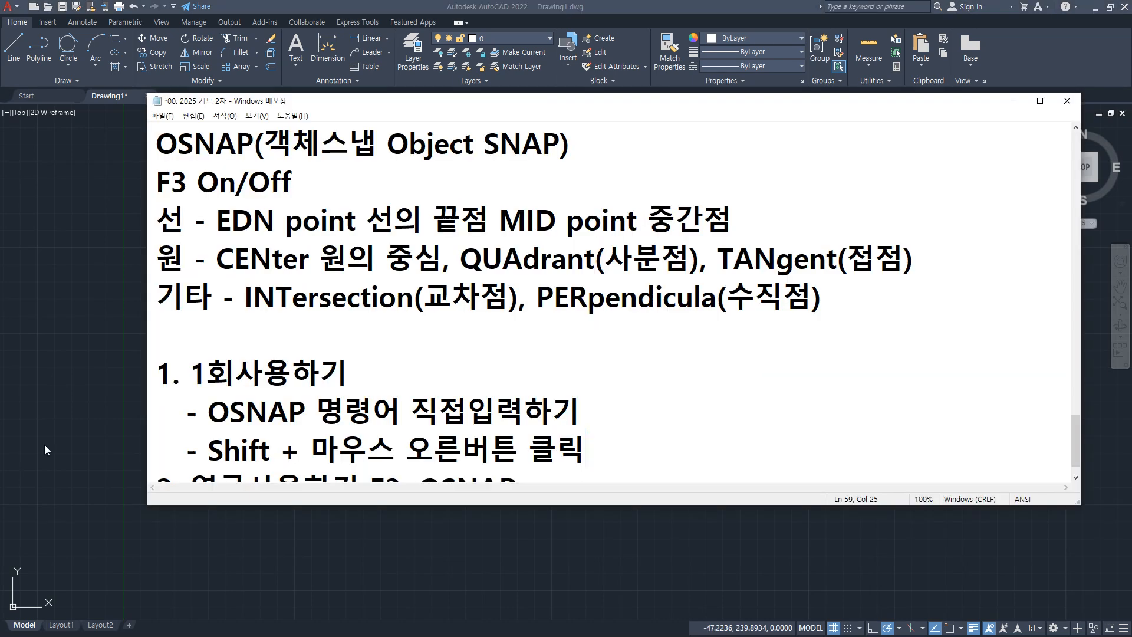
drag(272, 234, 225, 233)
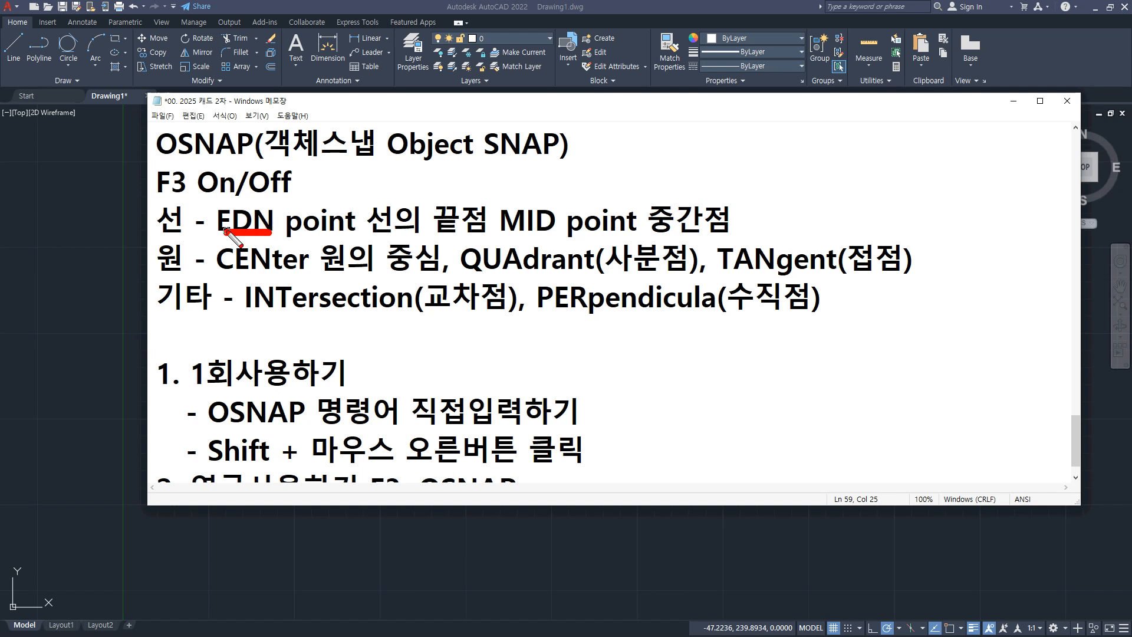
drag(266, 272, 220, 272)
drag(287, 308, 251, 309)
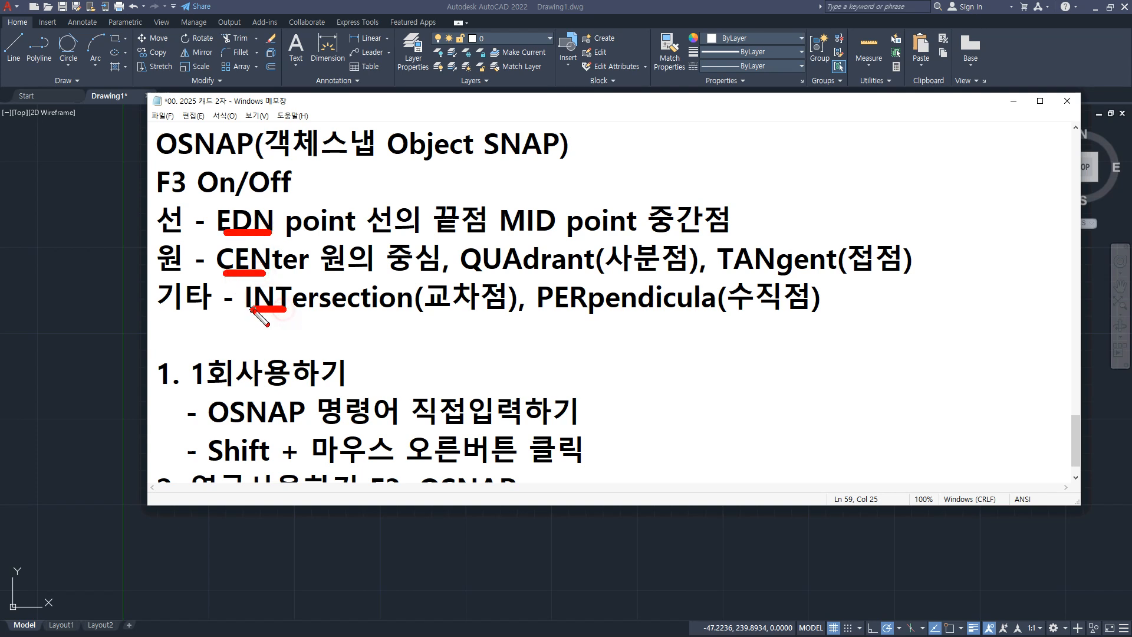
mouse_move(554, 235)
mouse_down()
mouse_move(502, 234)
mouse_move(471, 269)
mouse_up()
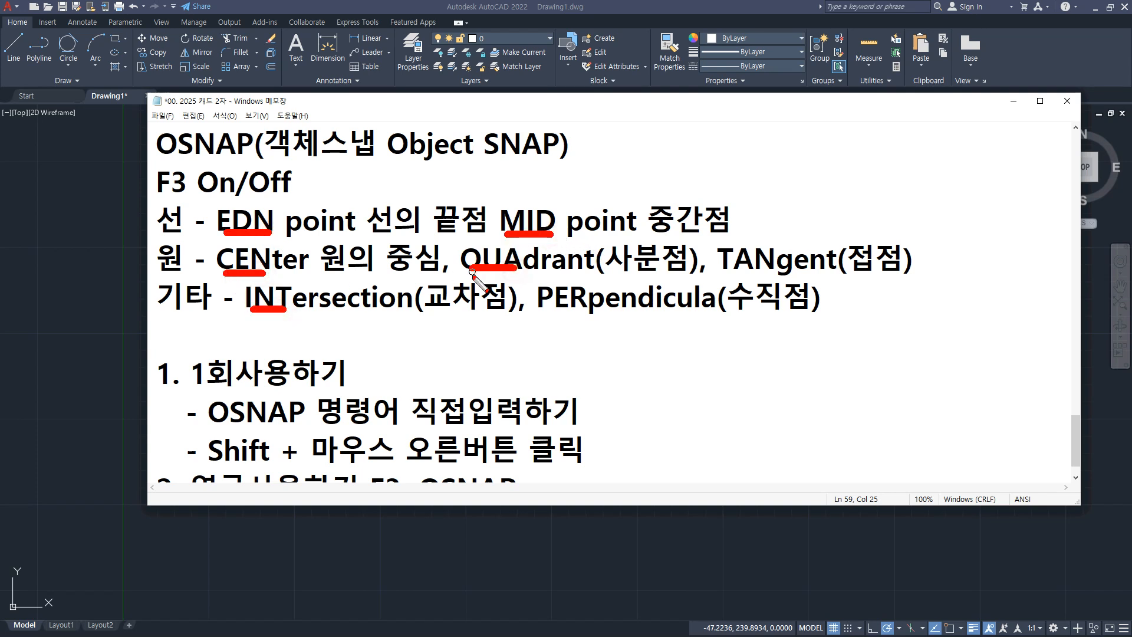
drag(586, 309, 549, 310)
drag(771, 273, 715, 274)
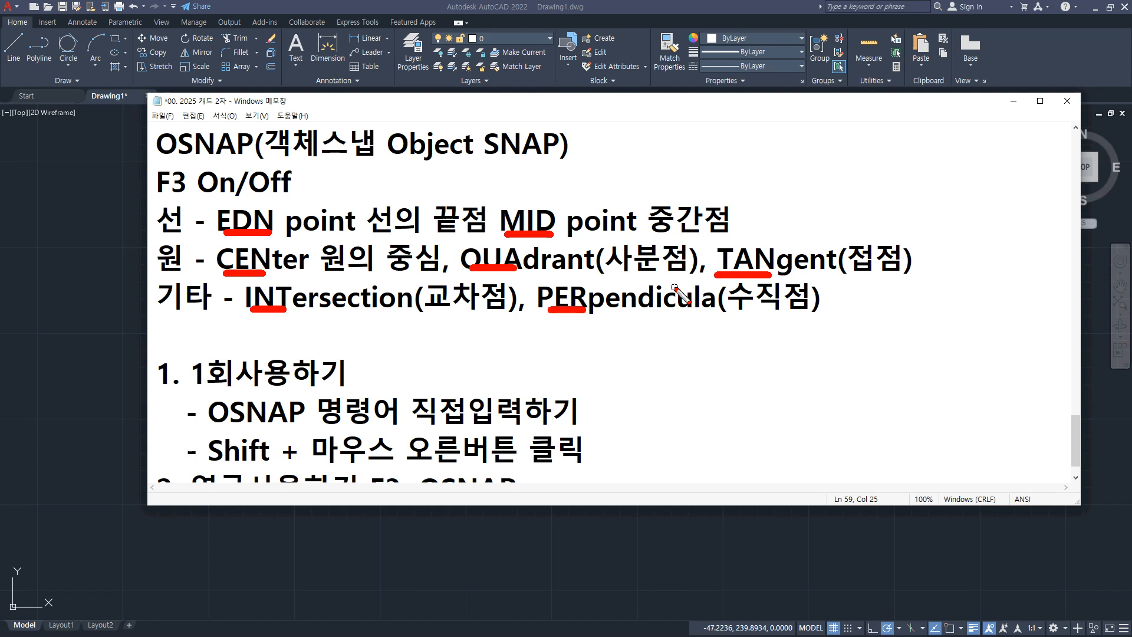
key(Escape)
Add the line "보조명령 - 명령어에서 point를 입력해주세요" directly below the OSNAP heading in the notes
click(607, 147)
key(Return)
text(보)
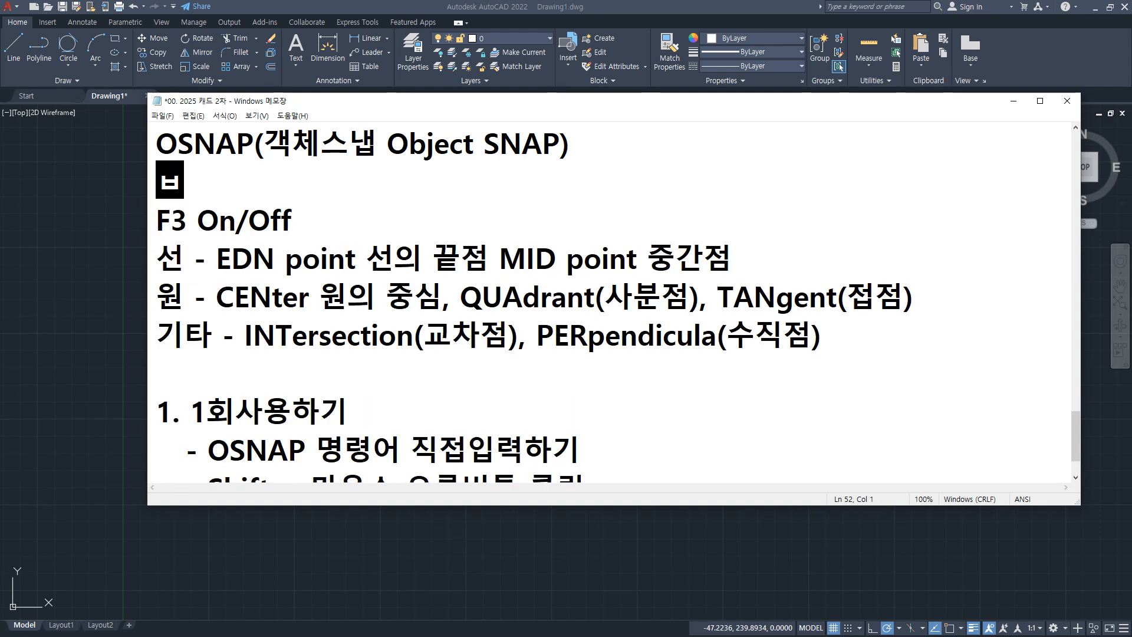
text(조명령)
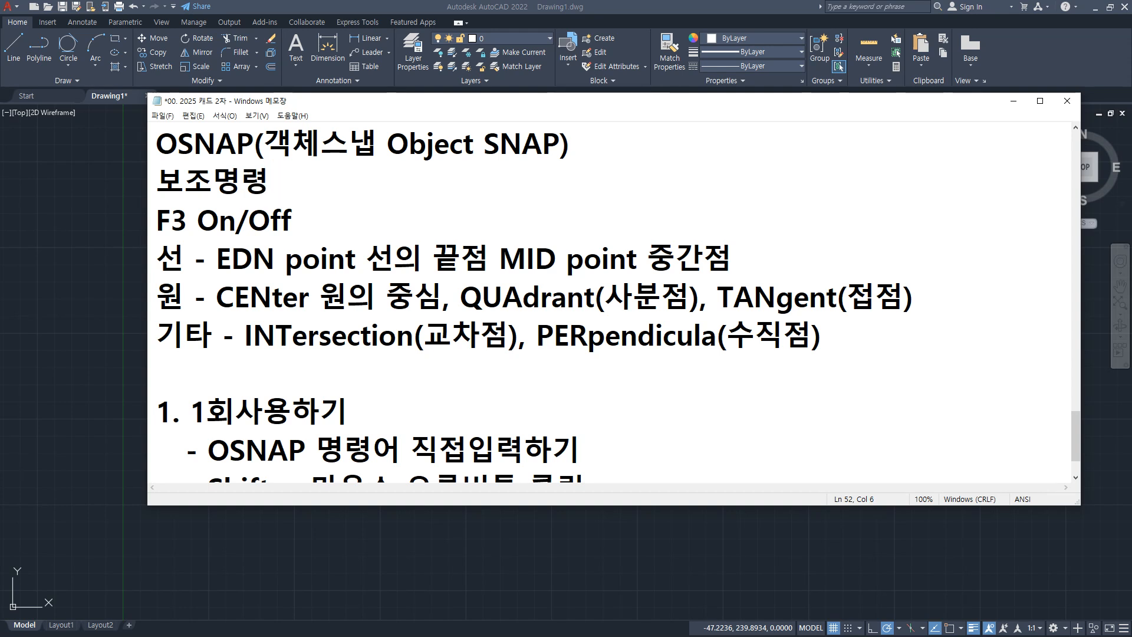
text( - ㅁ)
text(명령)
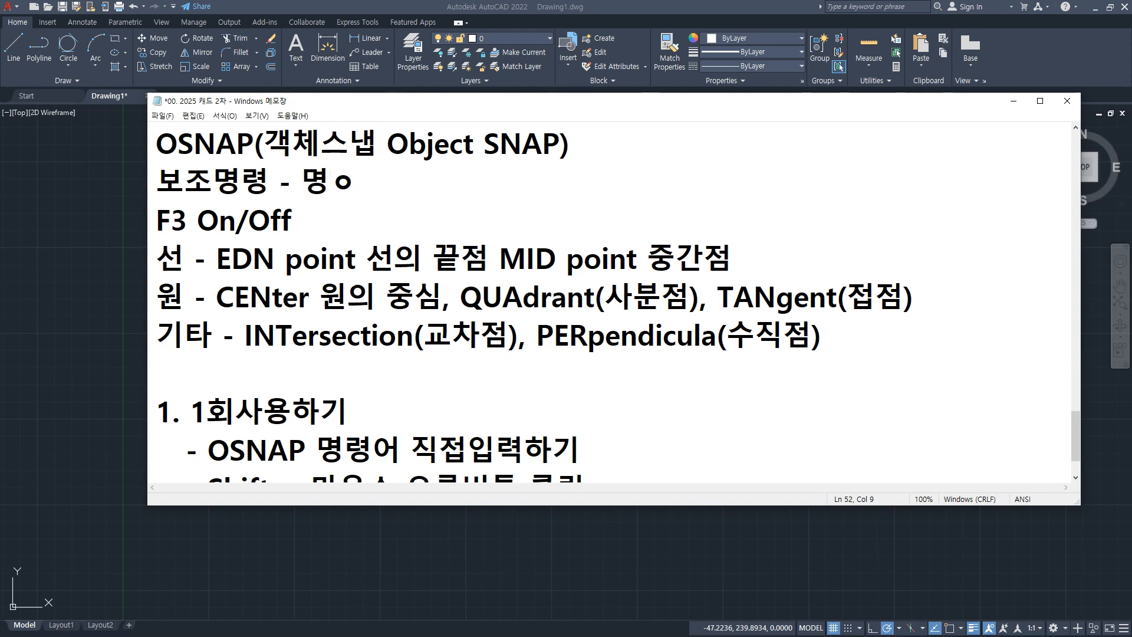
text(어에서 p)
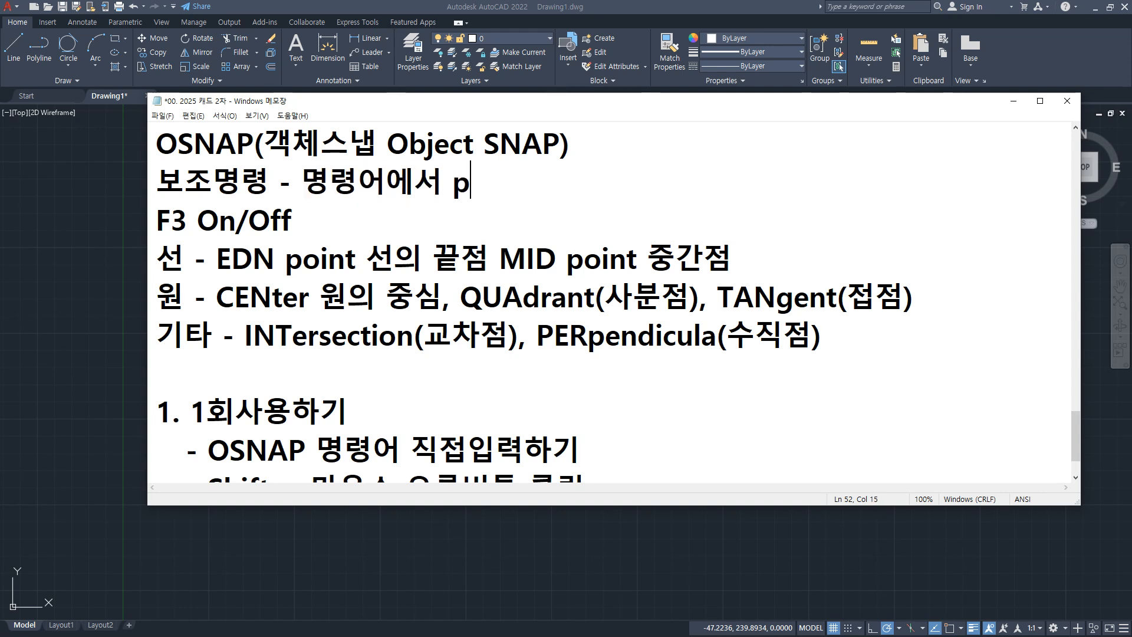
text(oint)
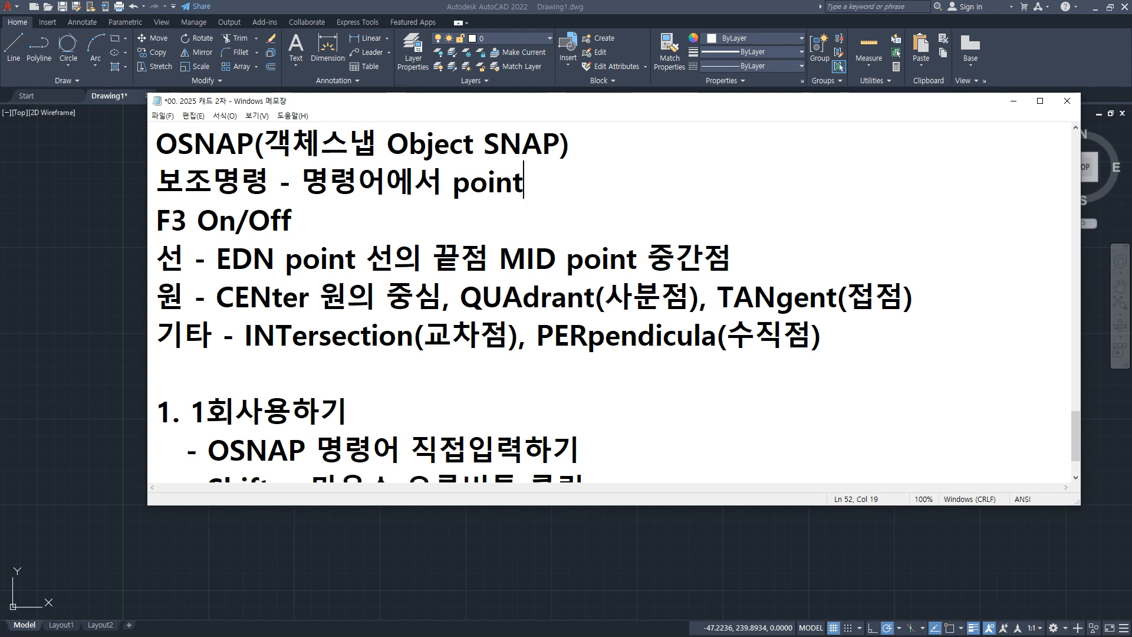
text(를 입ㄹ)
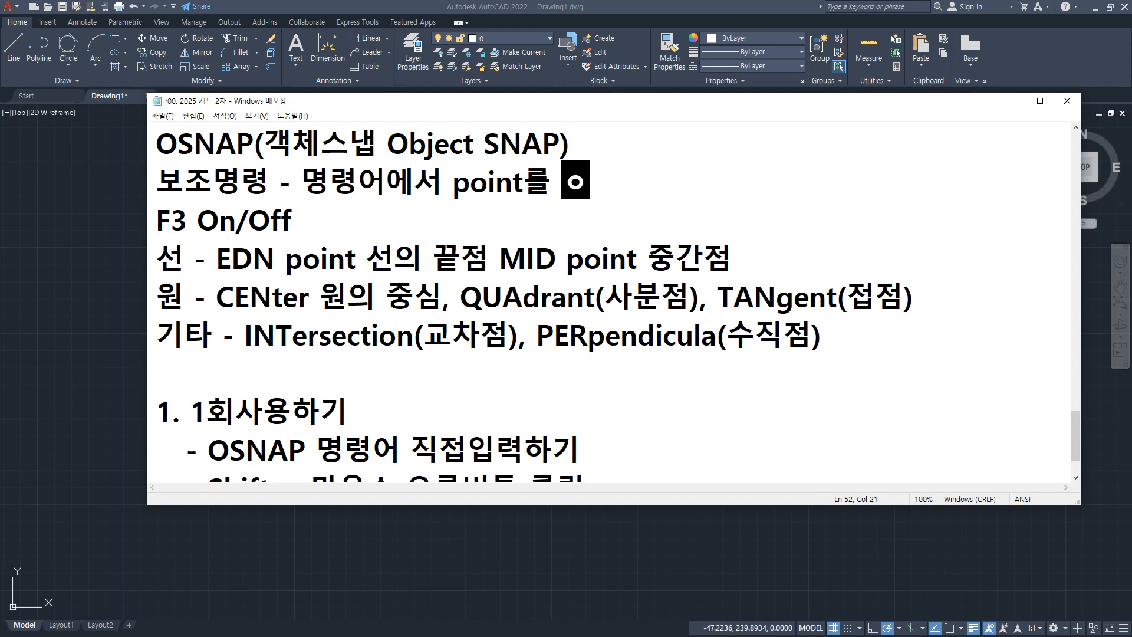
text(력해)
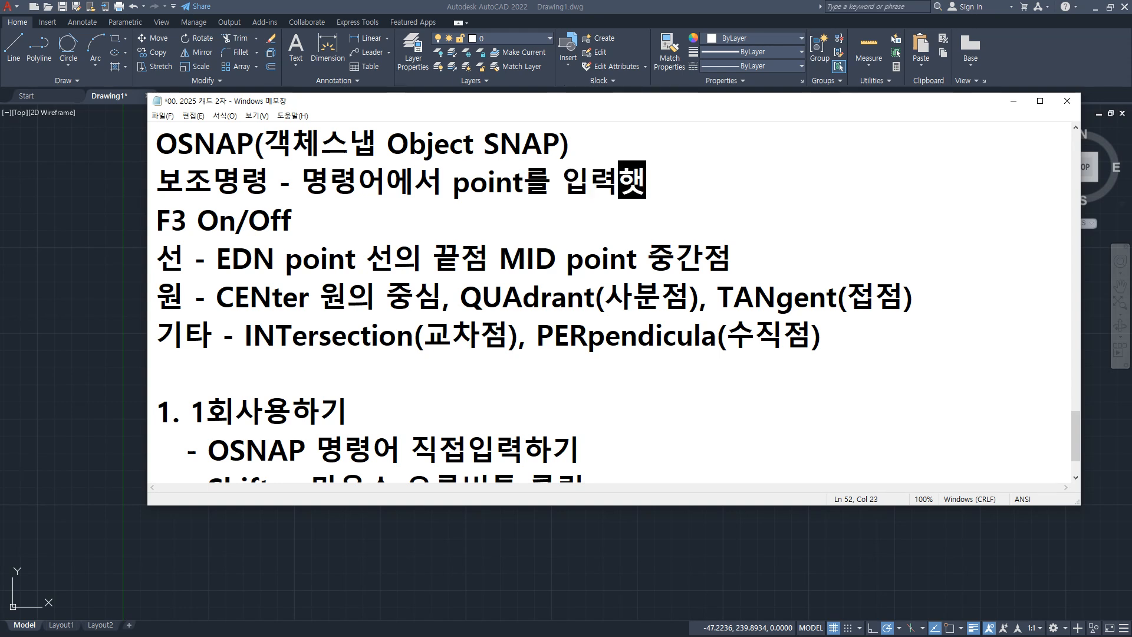
key(BackSpace)
key(BackSpace)
text(해주세요)
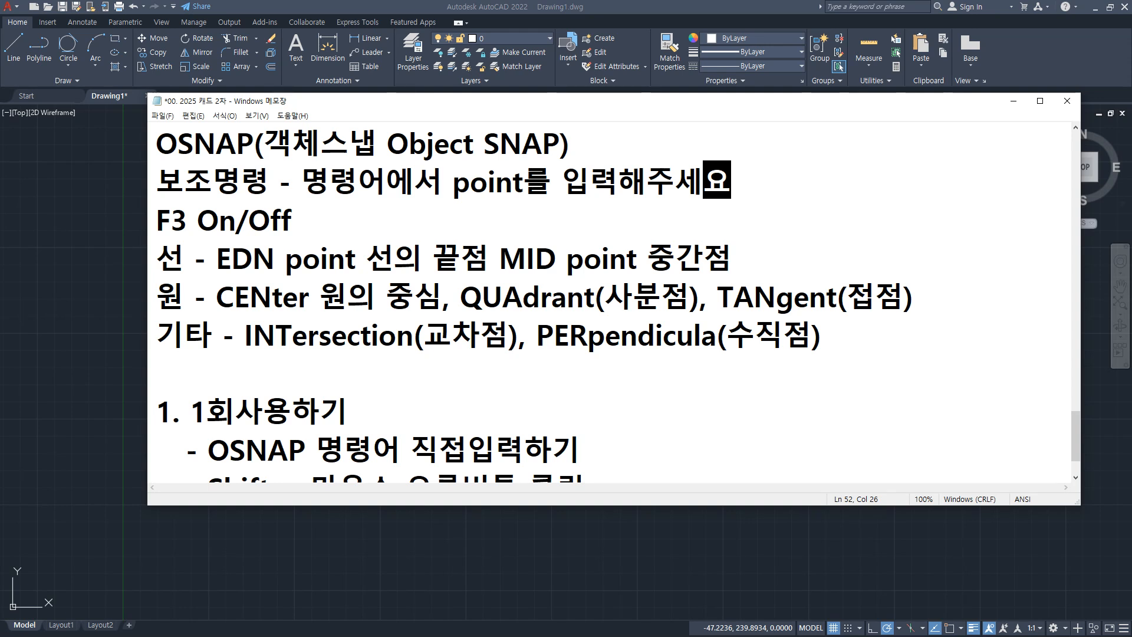
Highlight EDN in the notes, switch to AutoCAD, and try running END on its own with no command active
drag(276, 260, 216, 260)
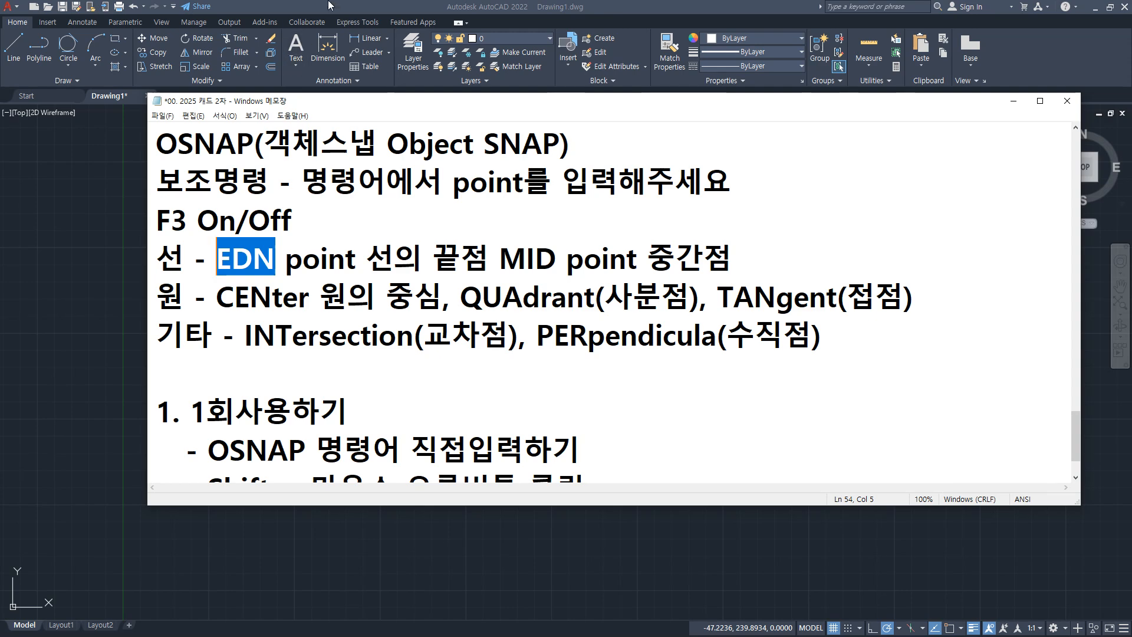
key(alt+Tab)
key(Escape)
key(Escape)
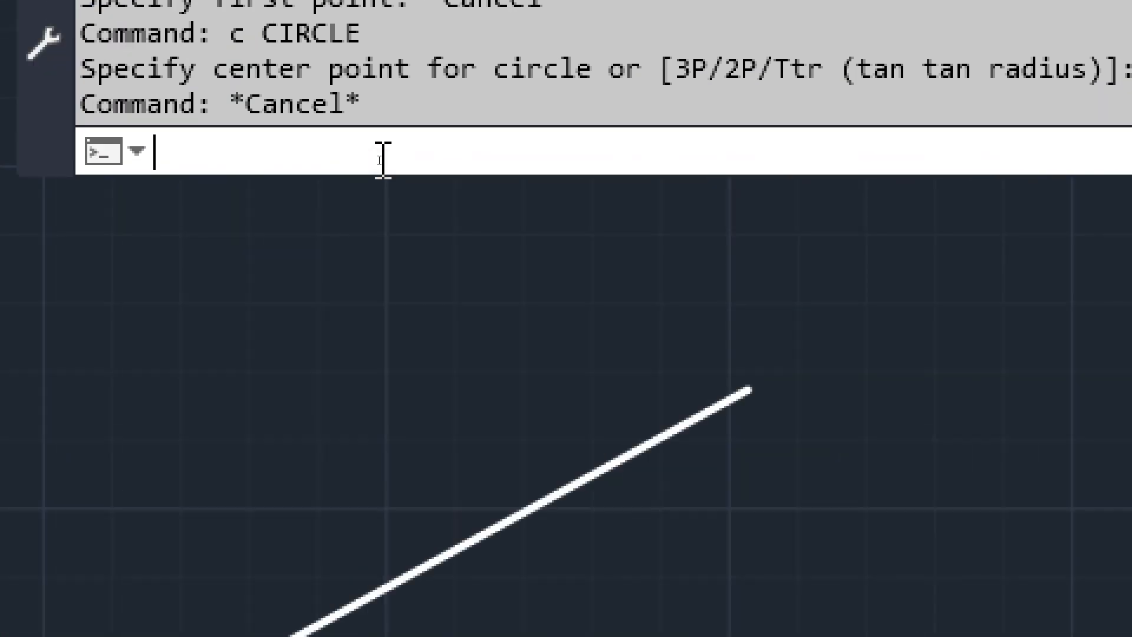
text(end)
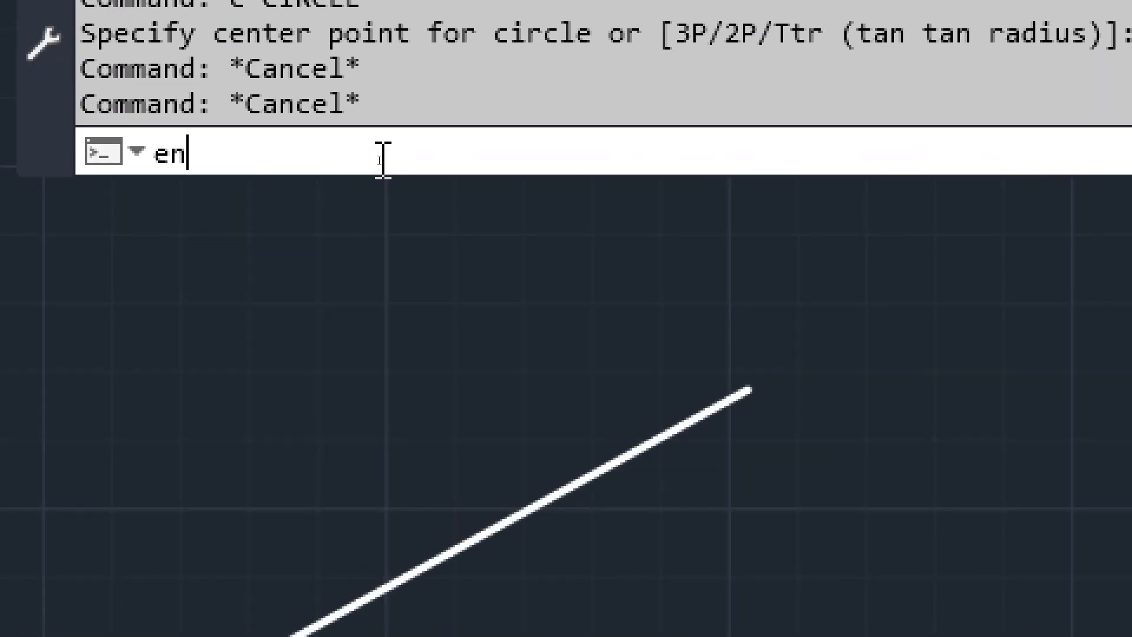
key(Return)
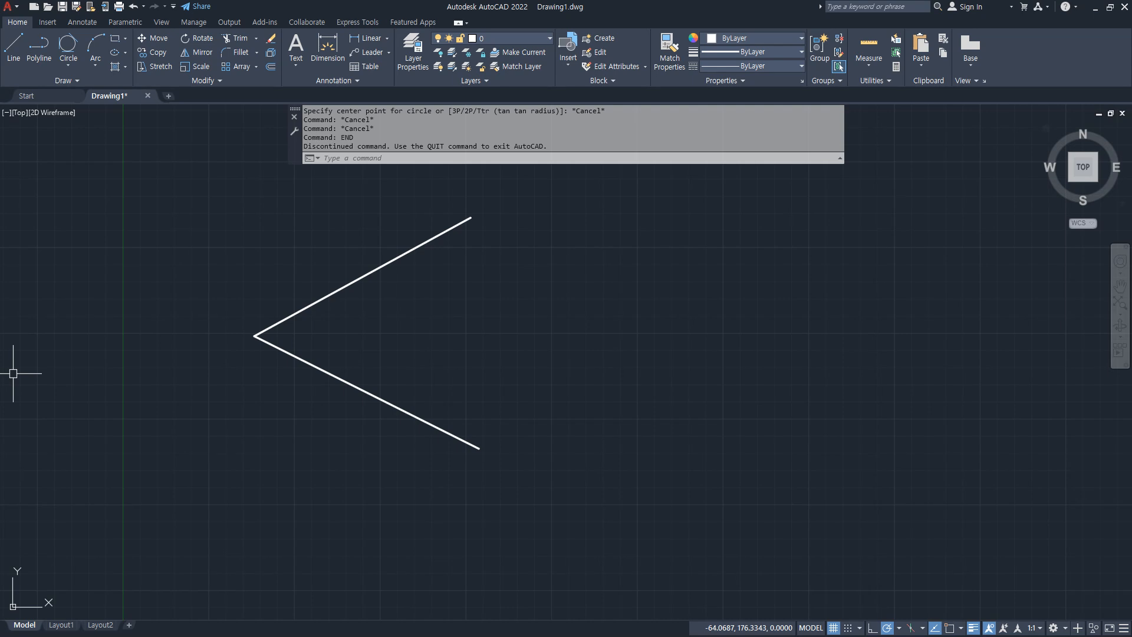
Switch back to the Notepad notes and add the line "END, QUIT, EXIT" at the end, after a blank line
key(alt+Tab)
scroll(556, 442, down, 1)
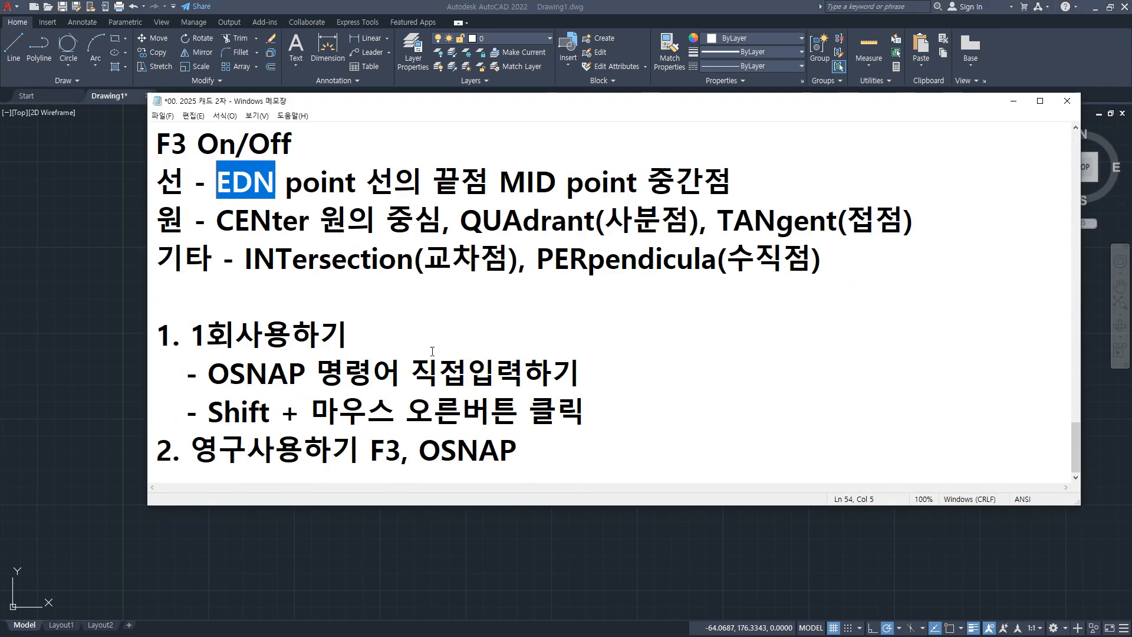
click(547, 448)
key(Return)
key(Return)
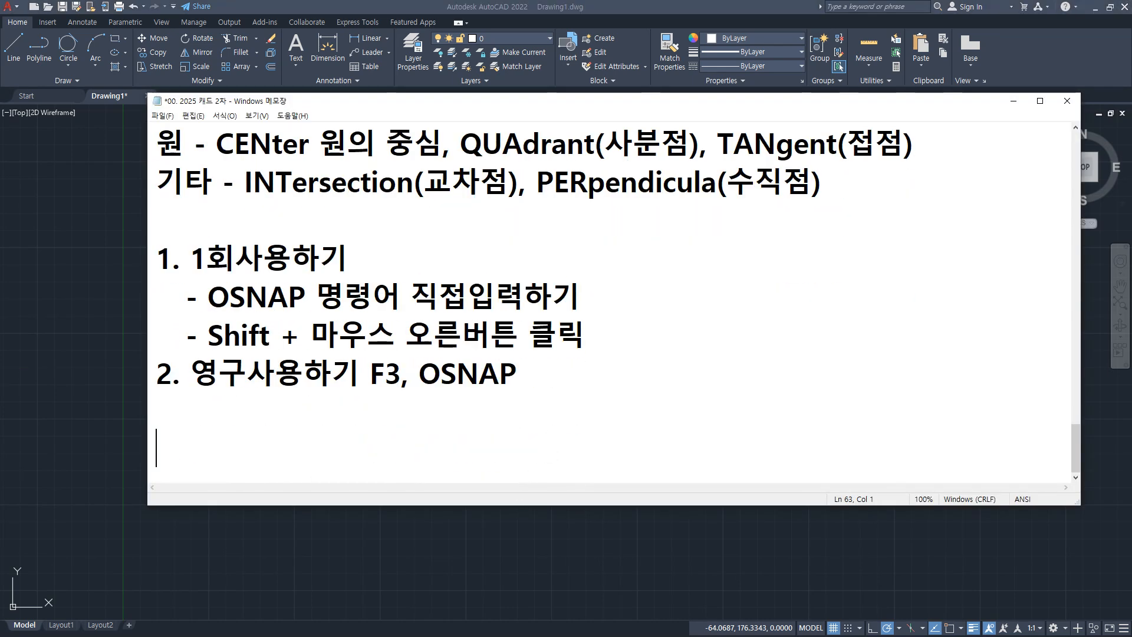
text(ㄷ)
key(BackSpace)
text(END, QUIT, EXIT)
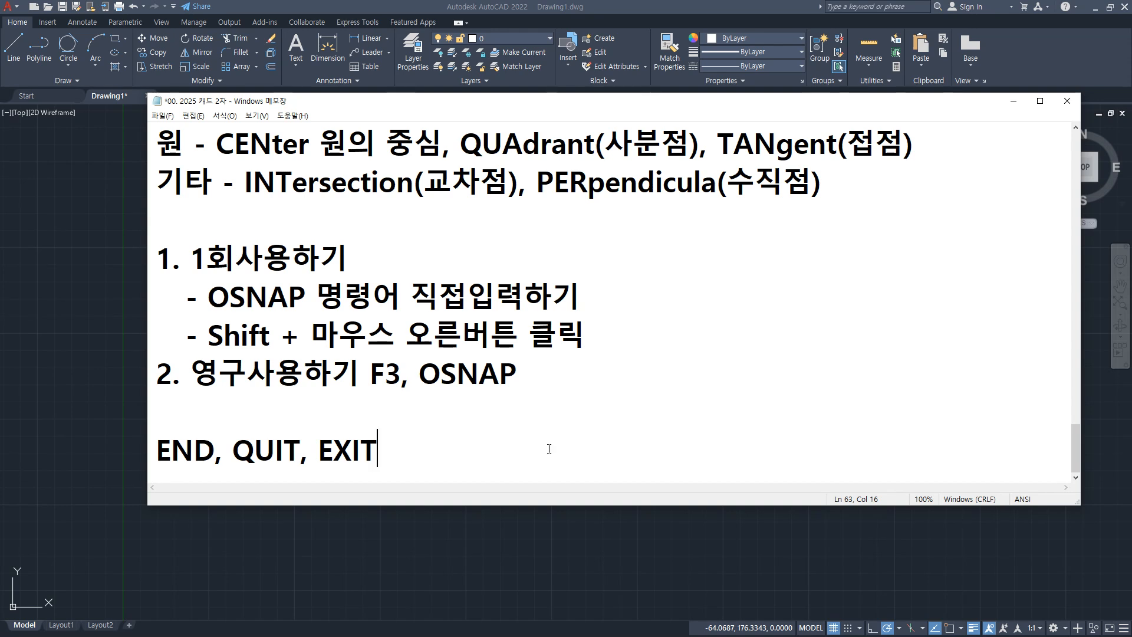
Highlight END, enlarge the notes window upward, mark EDN, END and the CENter area with the red screen pen, and clear the marks
key(Home)
key(shift+Right)
key(shift+Right)
key(shift+Right)
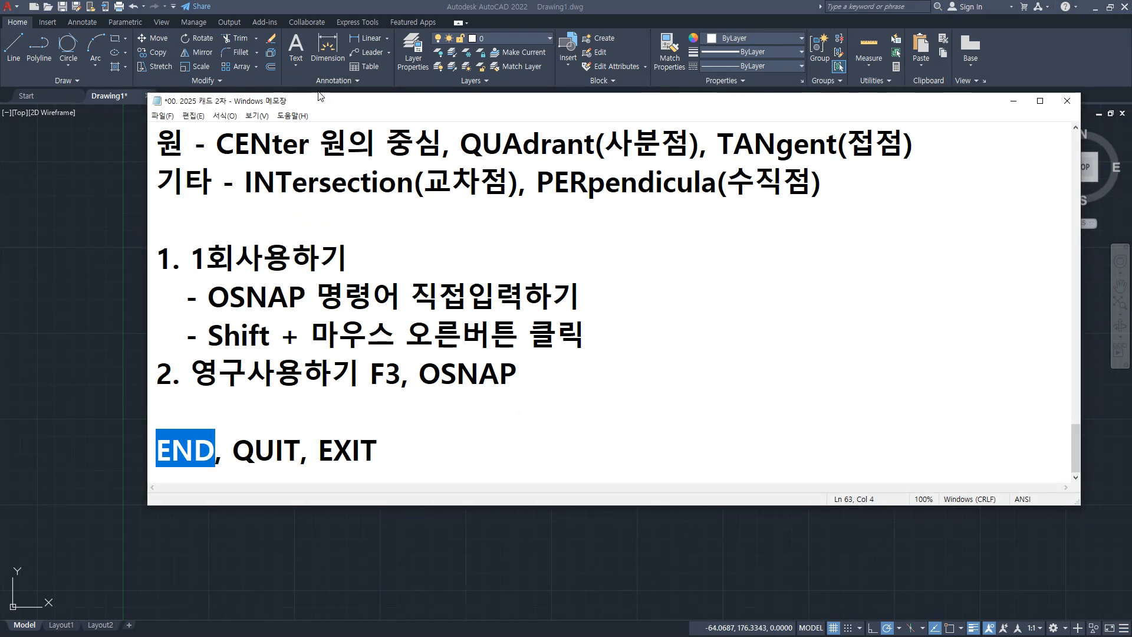
drag(318, 93, 319, 34)
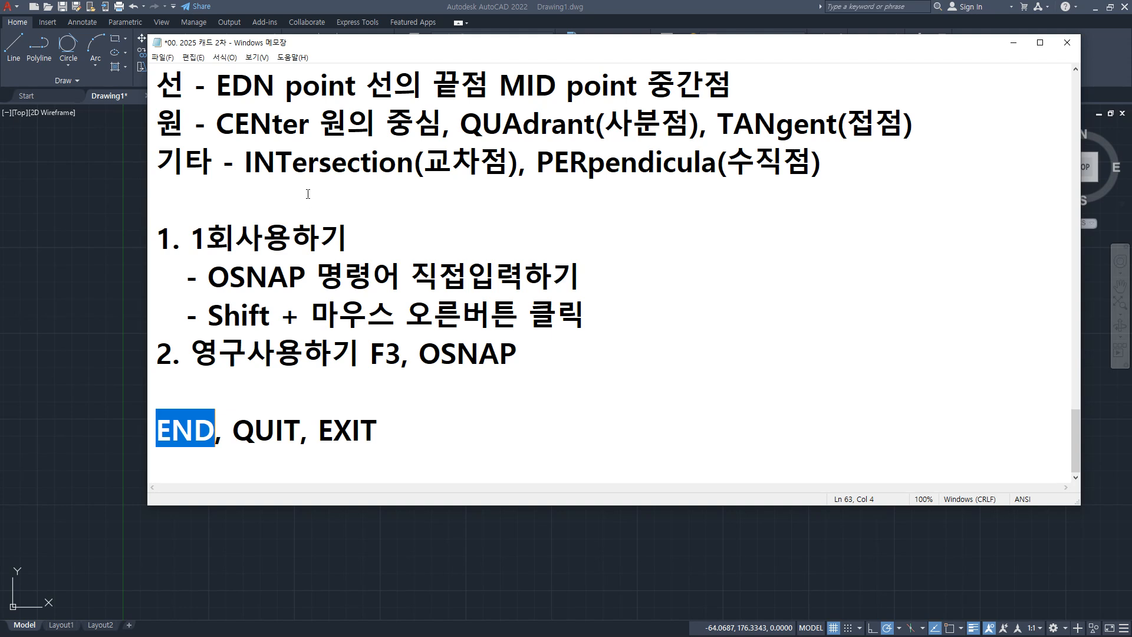
drag(270, 102, 220, 103)
drag(217, 445, 139, 444)
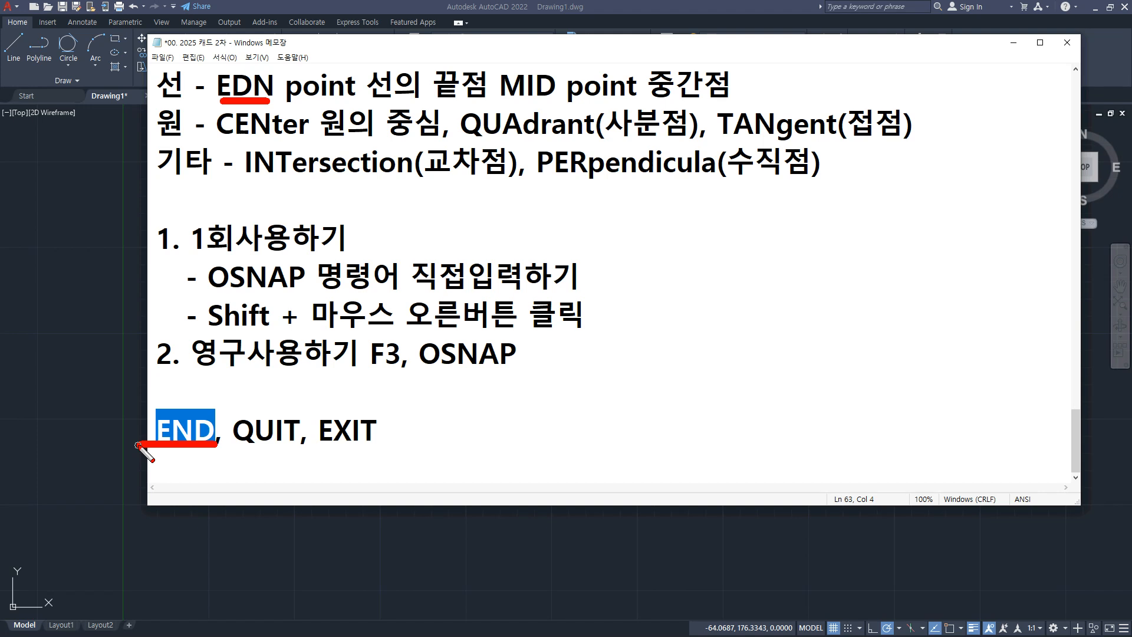
mouse_move(345, 167)
mouse_down()
mouse_move(226, 157)
mouse_move(362, 133)
mouse_move(233, 107)
mouse_move(321, 189)
mouse_move(339, 127)
mouse_move(330, 173)
mouse_up()
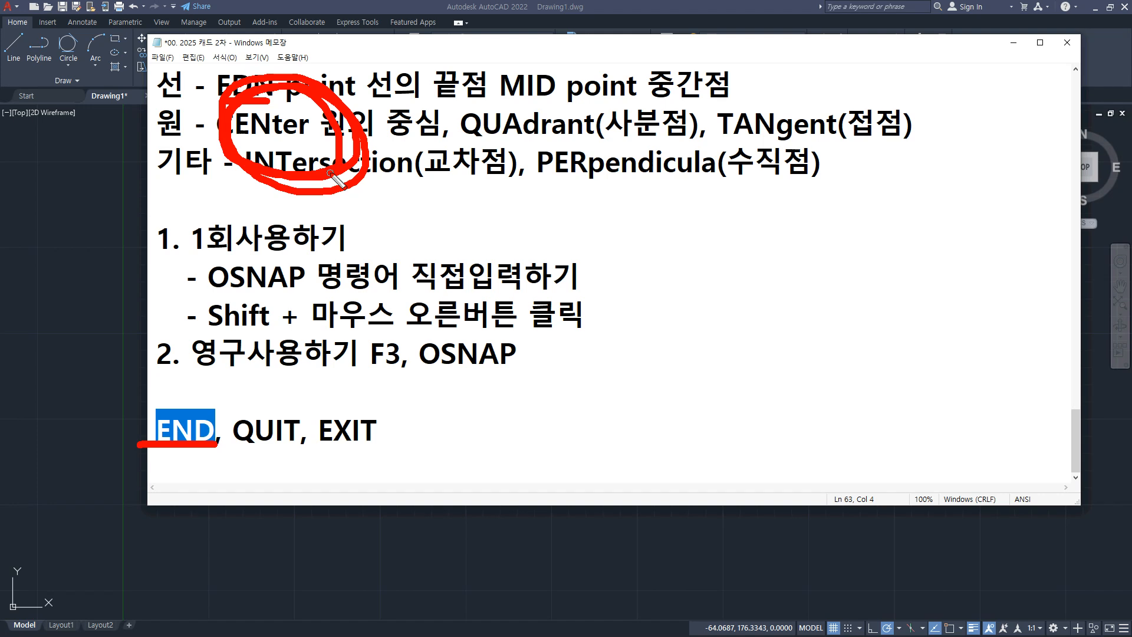
key(Escape)
Add "- 위치를 찾는 명령" on its own line below the 보조명령 line in the notes
scroll(581, 264, up, 4)
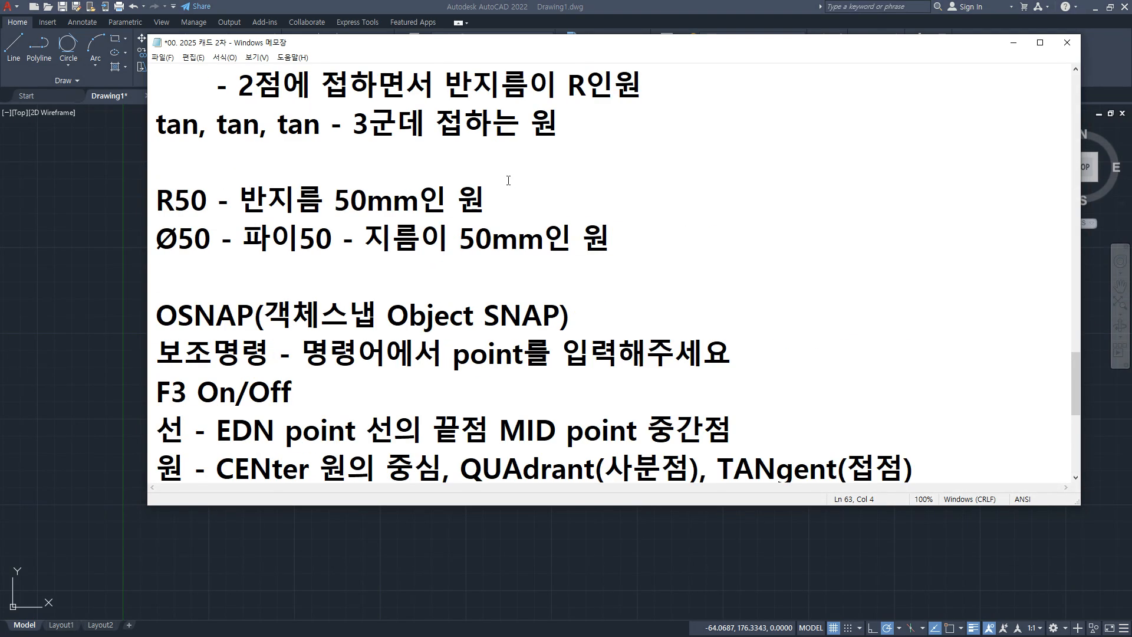
scroll(581, 263, down, 2)
click(753, 246)
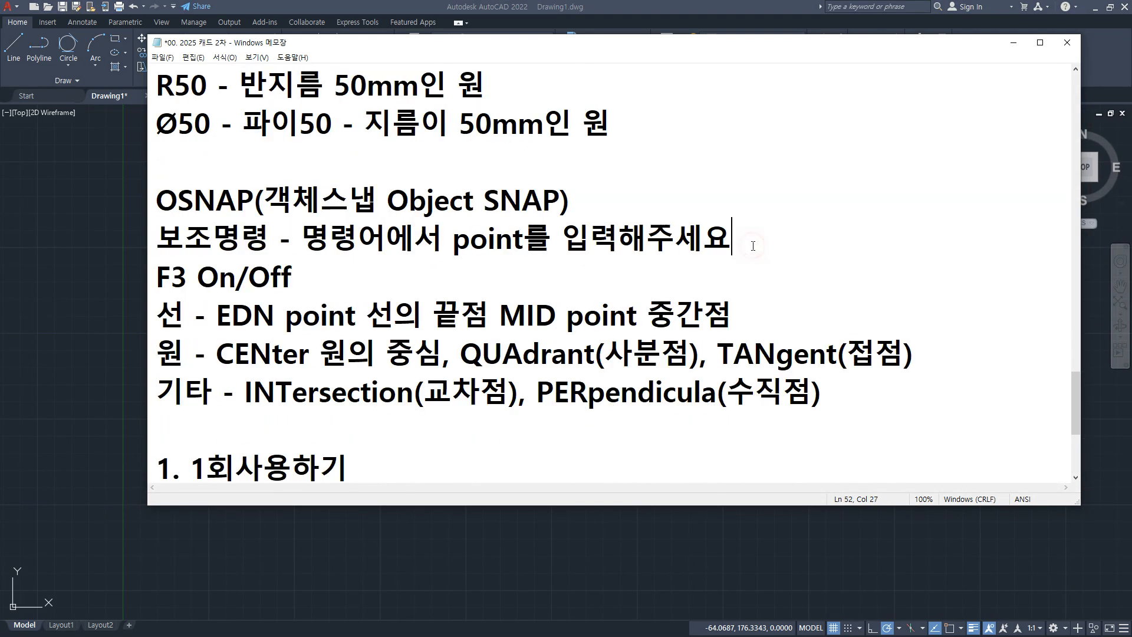
text(- )
text(위치를 찾ㄴ)
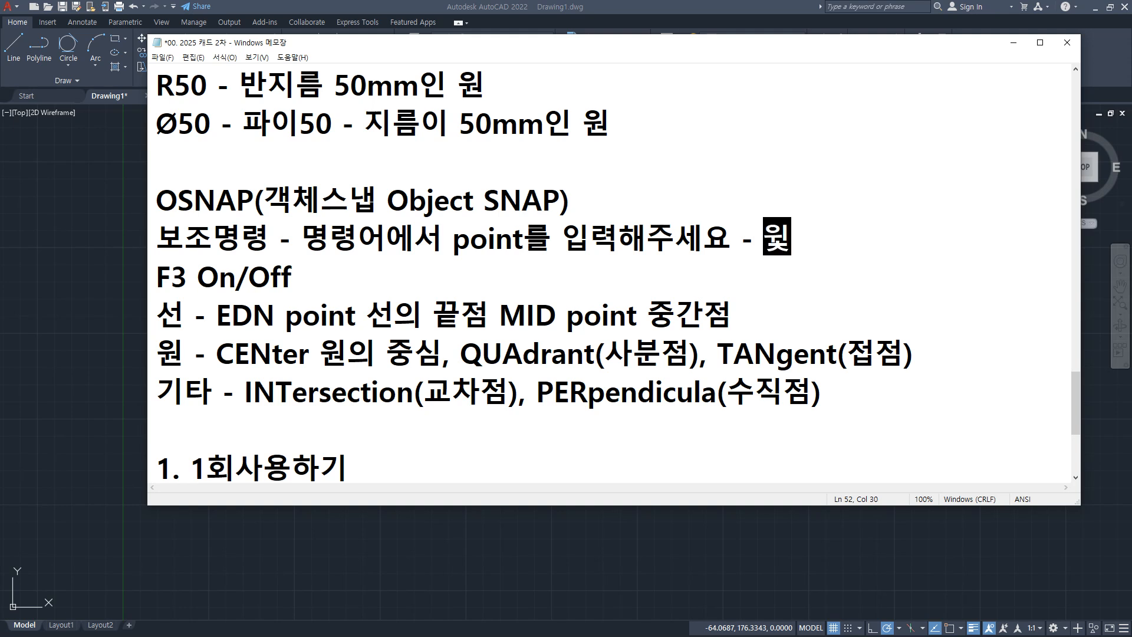
text(는 명령)
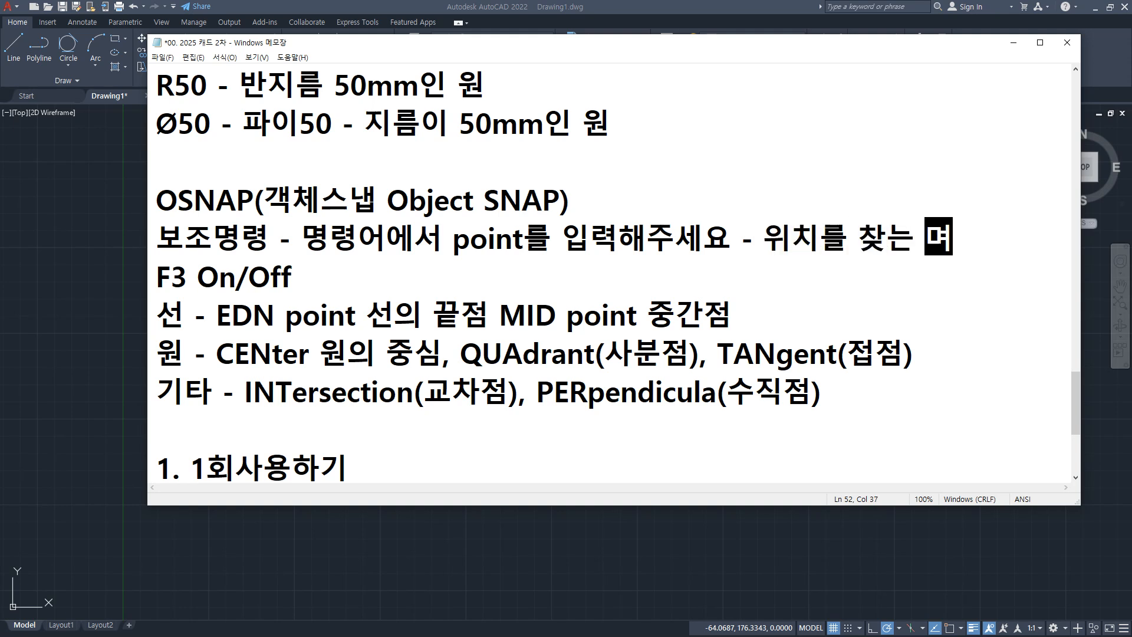
key(Left)
key(Left)
key(Left)
key(Left)
key(Left)
key(Left)
key(Left)
key(Left)
key(Left)
key(Left)
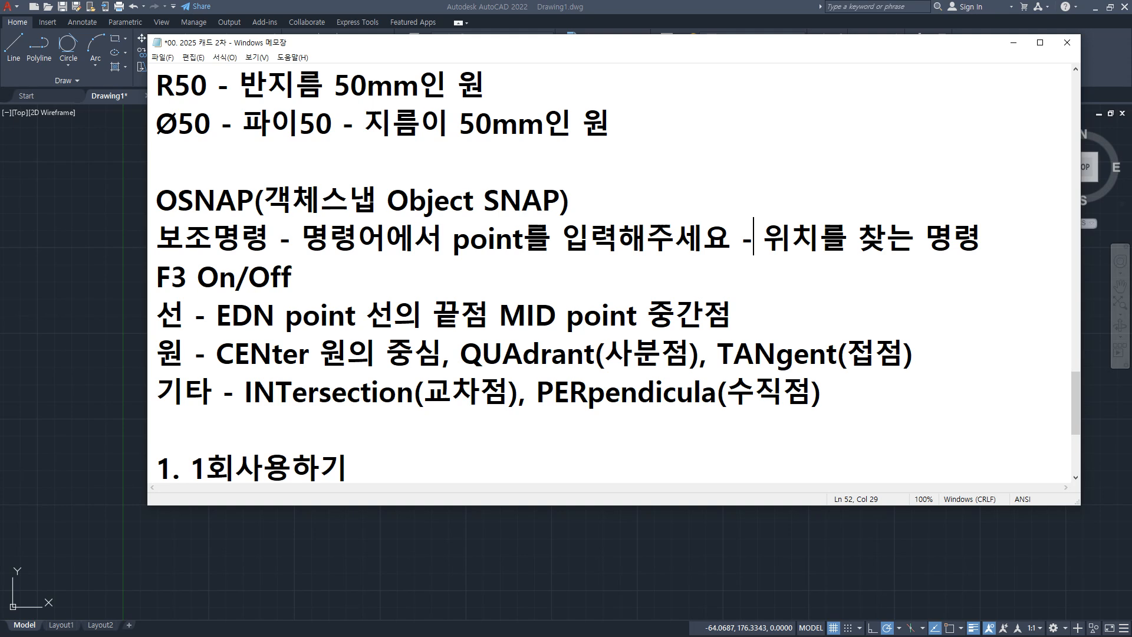
key(Return)
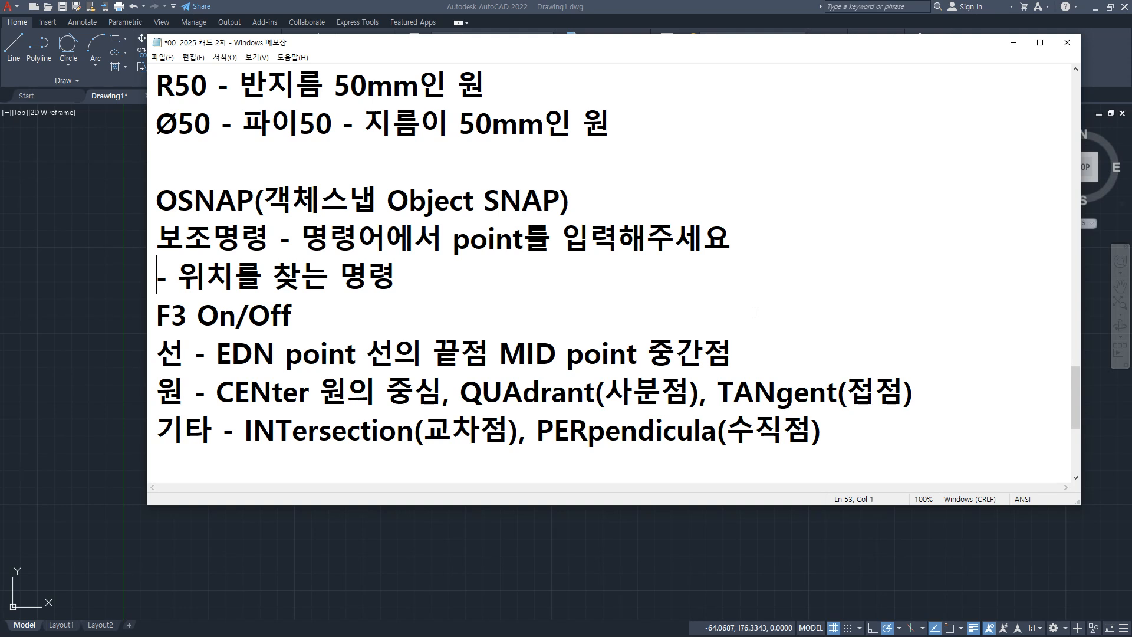
Switch to AutoCAD and start a line at the upper line's open endpoint using the one-time END snap
click(527, 4)
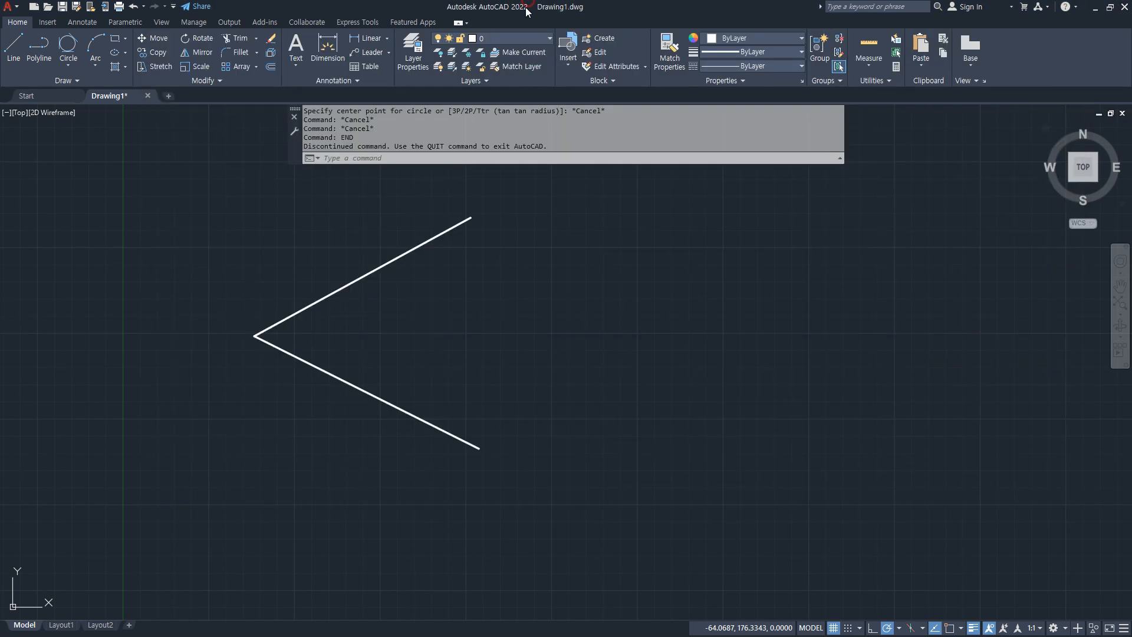
text(l)
key(Return)
key(alt)
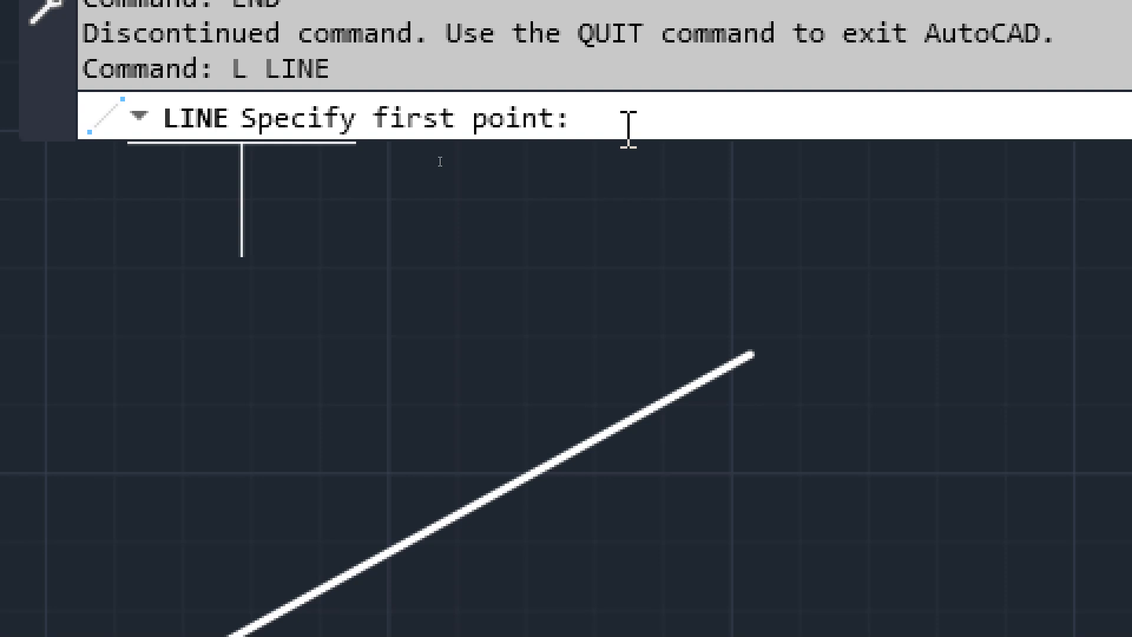
text(end)
key(Return)
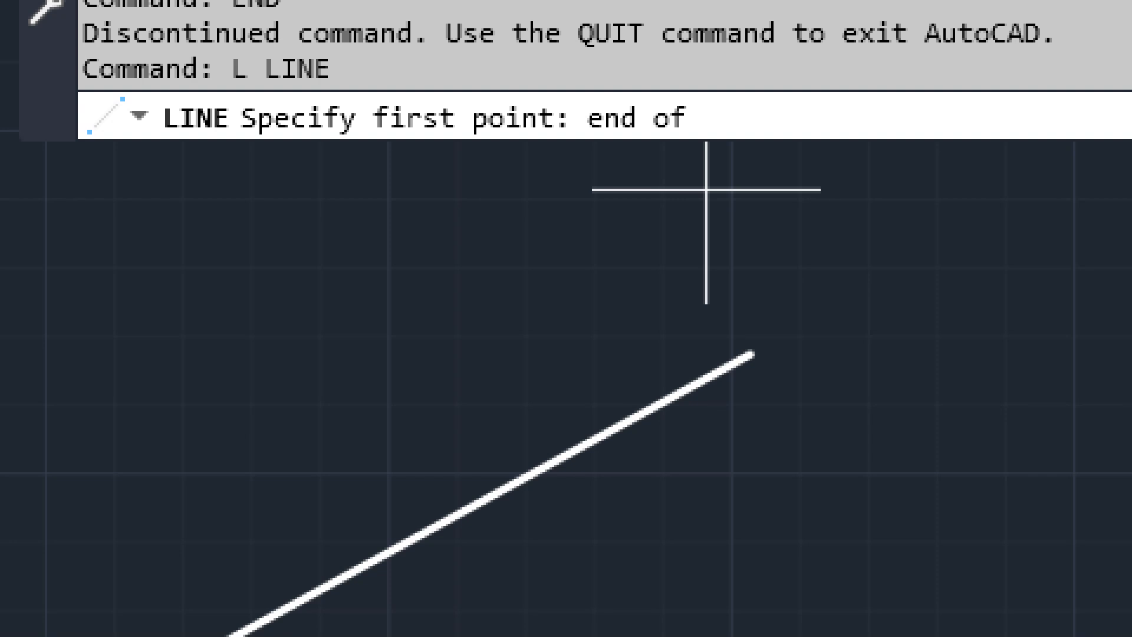
click(660, 376)
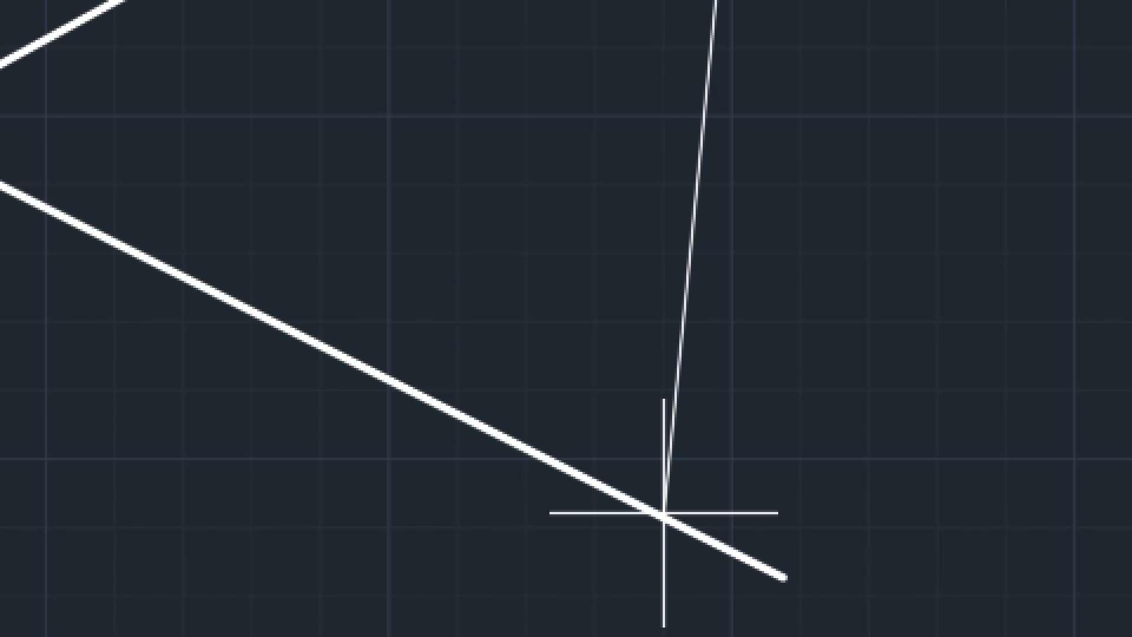
Finish the line at the lower line's open endpoint using the one-time END snap, and zoom to the drawing's extents
middle_drag(617, 503, 536, 82)
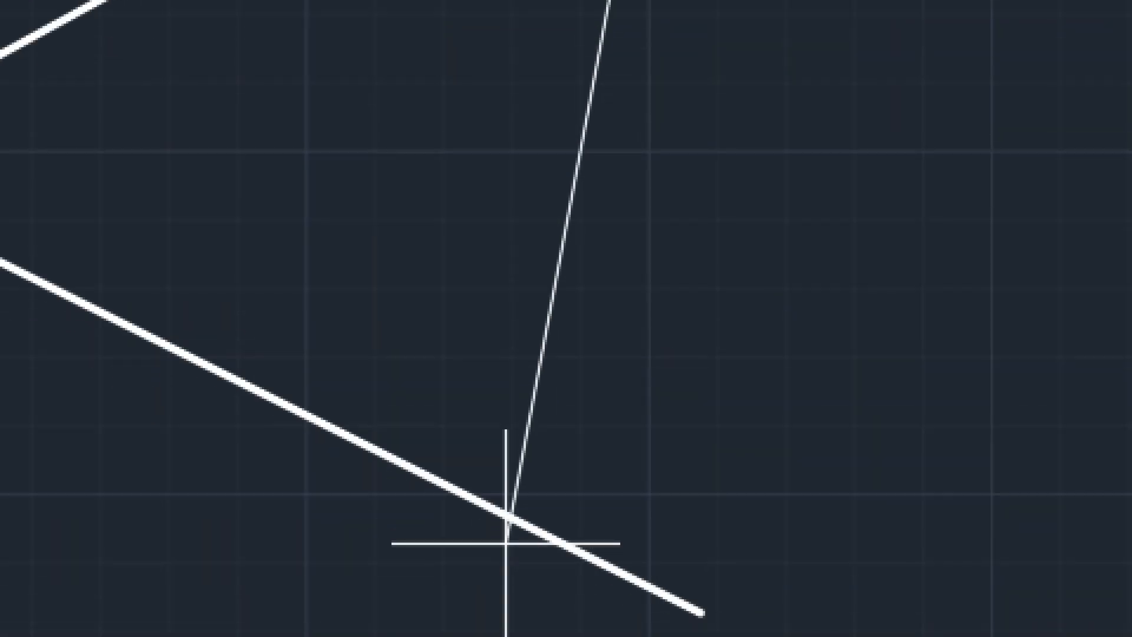
middle_drag(505, 543, 422, 159)
text(end)
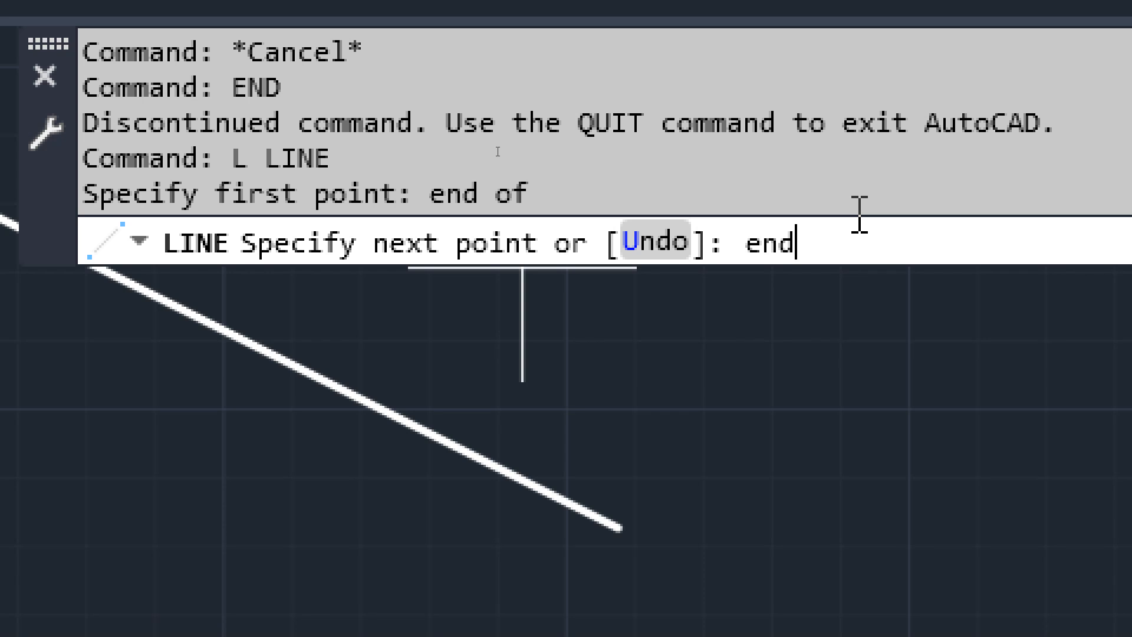
key(Return)
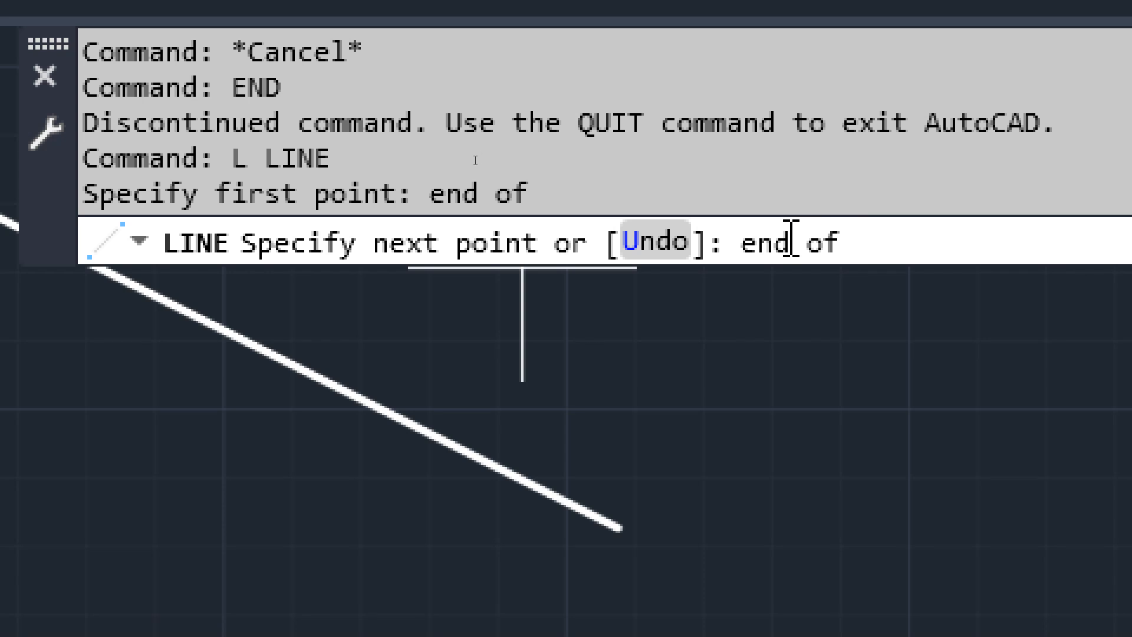
click(448, 417)
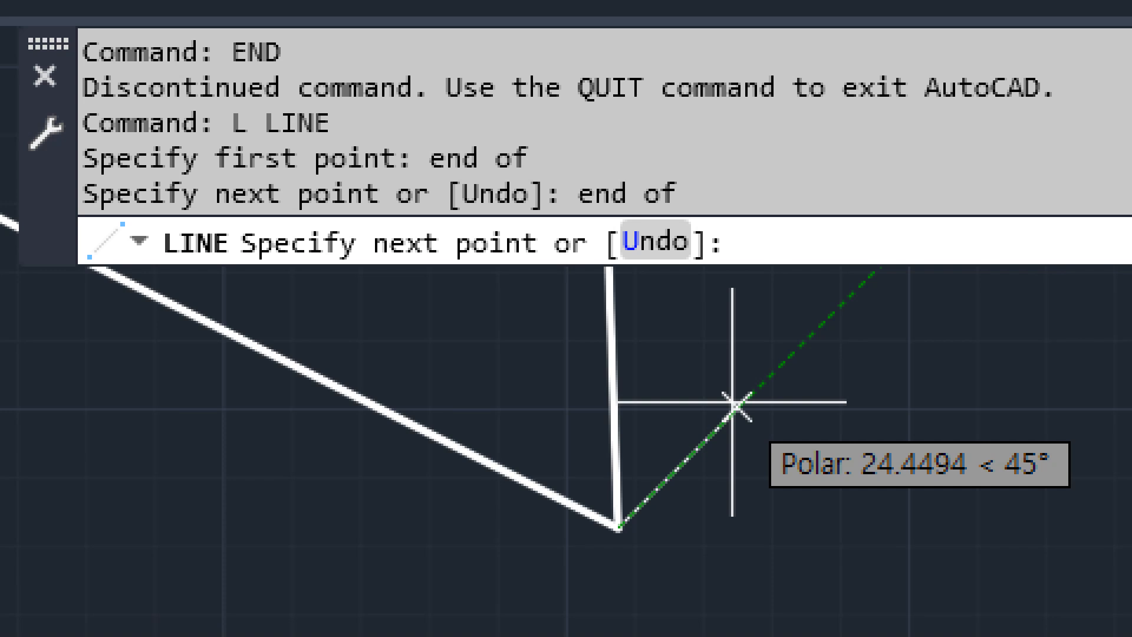
key(Escape)
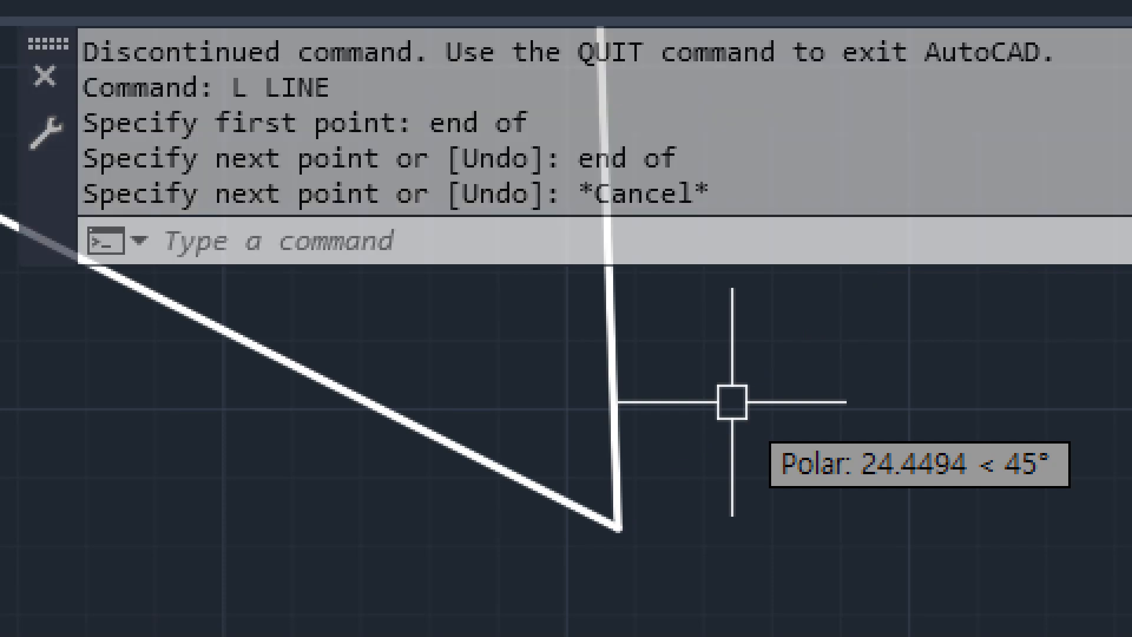
text(z)
key(Return)
text(e)
key(Return)
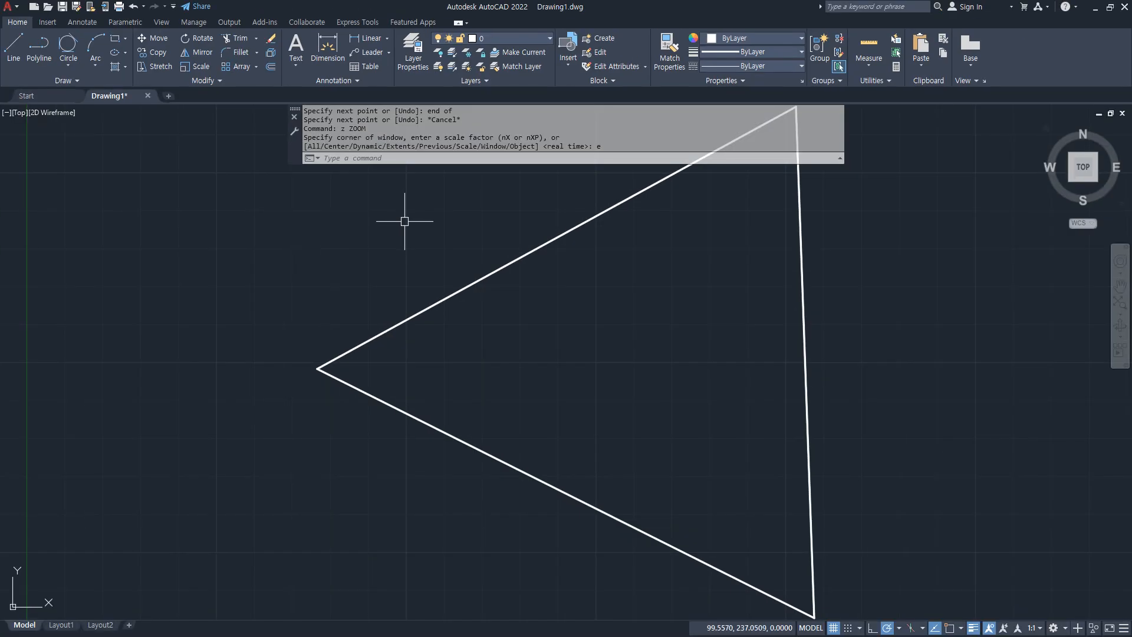
Draw a line from the triangle's right side midpoint to its upper side midpoint with typed one-time MID snaps
text(l)
key(Return)
text(mid)
key(Return)
click(619, 283)
text(mid)
key(Return)
click(503, 254)
Continue the line to the lower side's midpoint and back to the right side's midpoint with typed MID snaps, and finish it
text(mid)
key(Return)
click(454, 417)
text(mid)
key(Return)
click(625, 412)
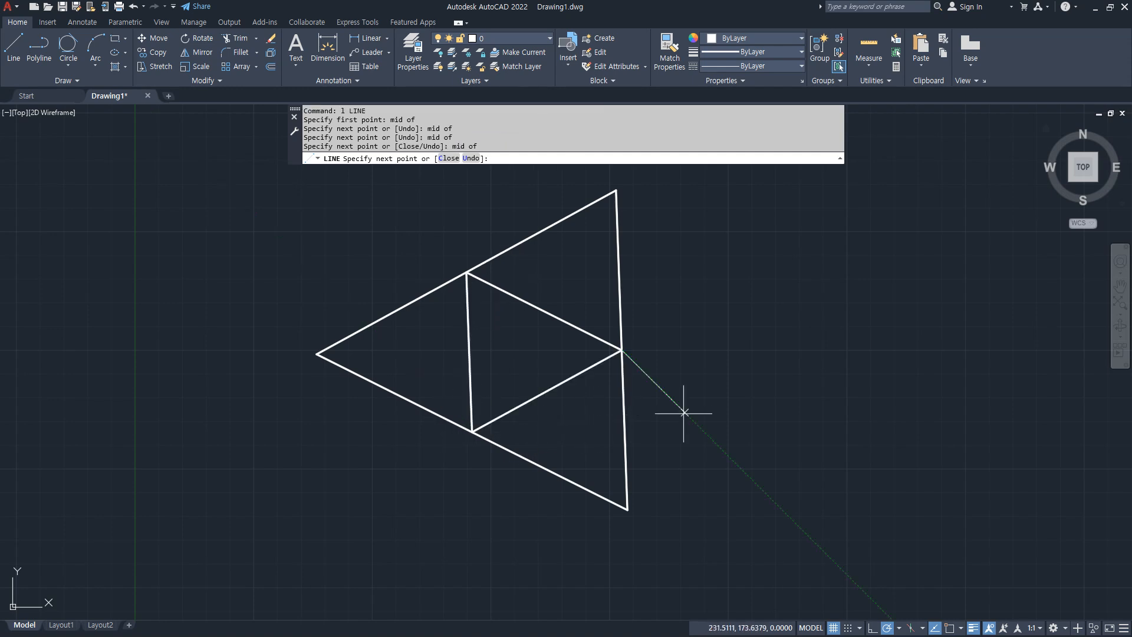
key(Return)
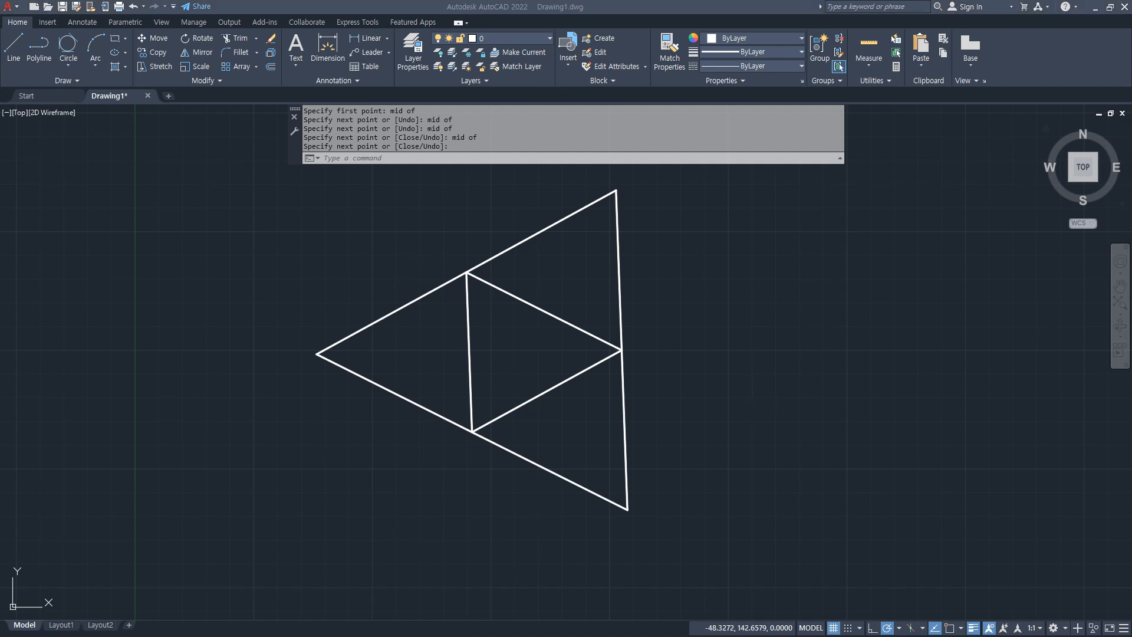
Switch to the Notepad notes, mark CENter, QUAdrant and TANgent with the red screen pen, and clear the marks
key(alt+Tab)
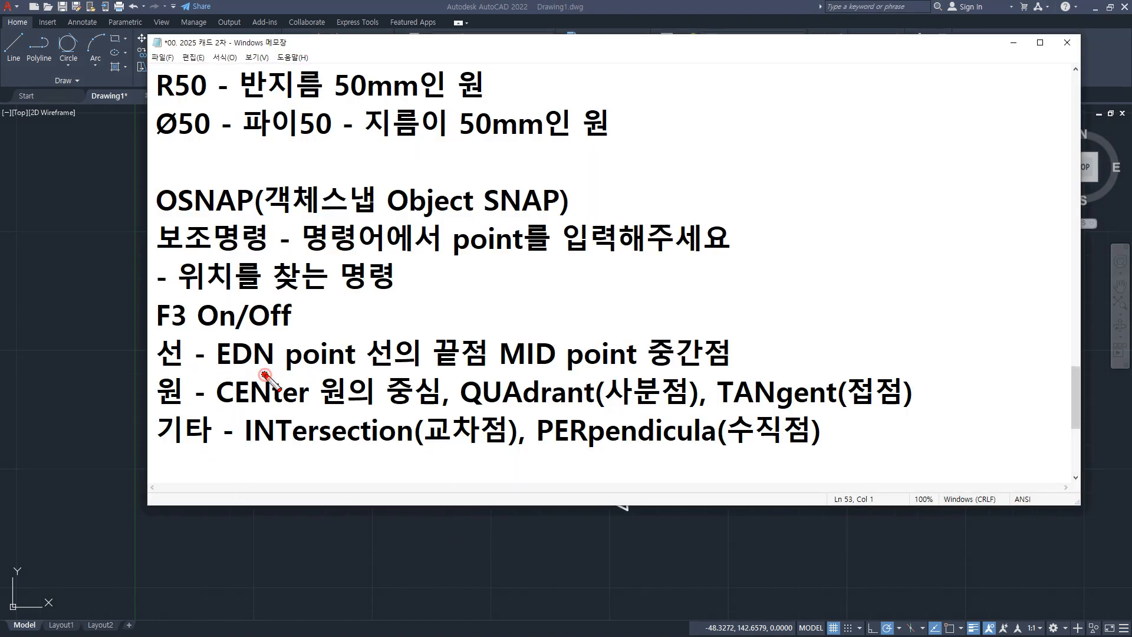
mouse_move(231, 409)
mouse_down()
mouse_move(326, 409)
mouse_move(259, 377)
mouse_move(261, 407)
mouse_up()
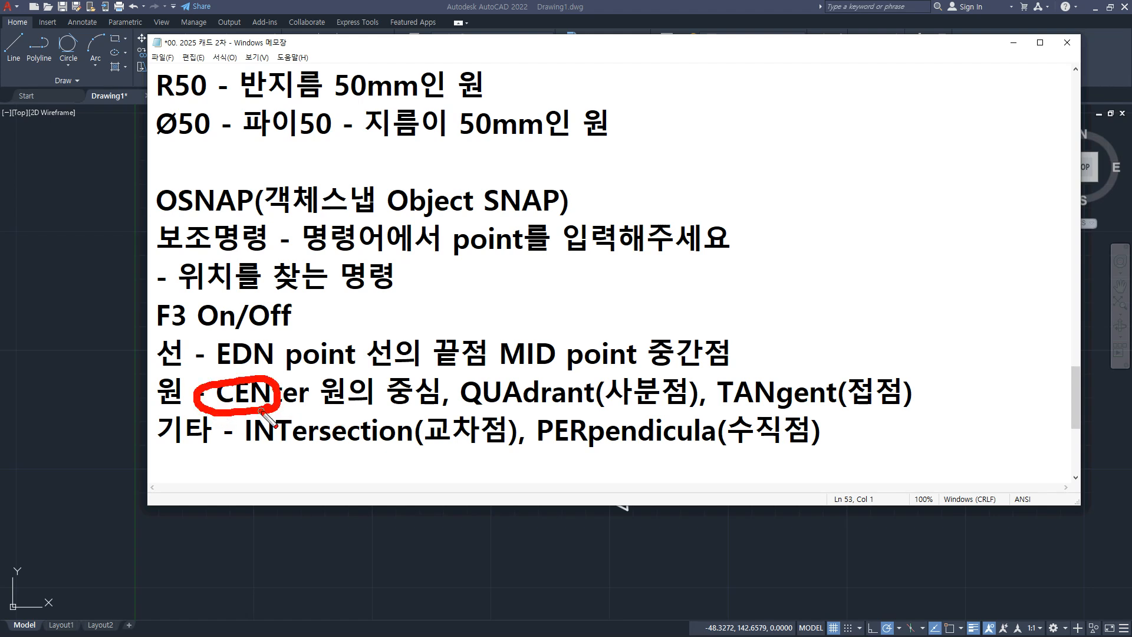
drag(463, 414, 601, 414)
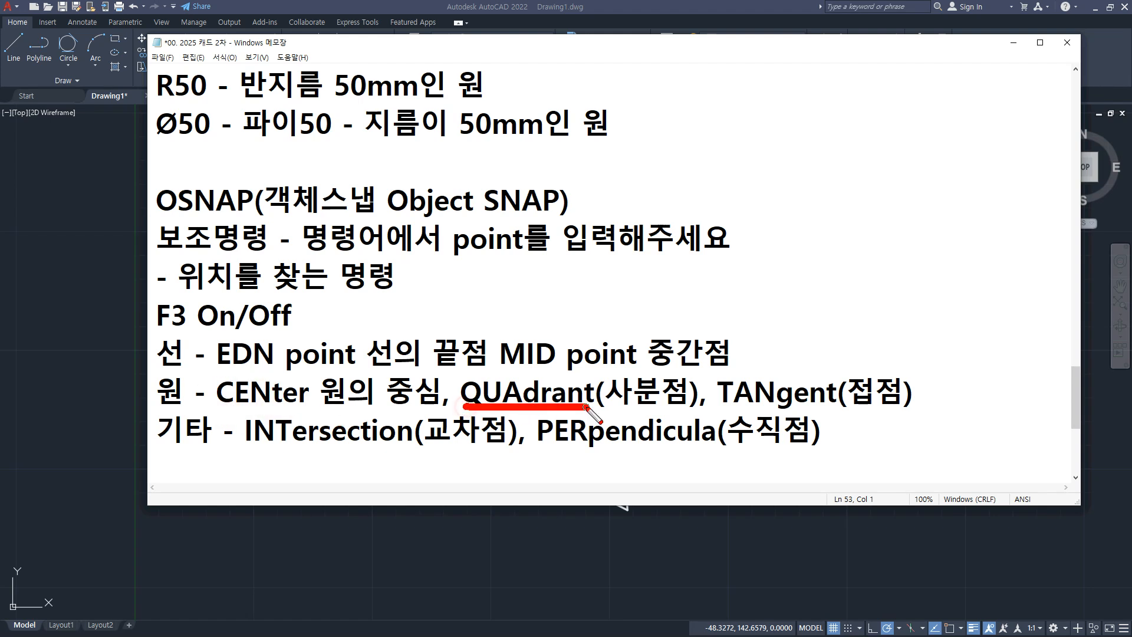
mouse_move(508, 416)
mouse_down()
mouse_move(456, 411)
mouse_move(510, 382)
mouse_move(503, 415)
mouse_up()
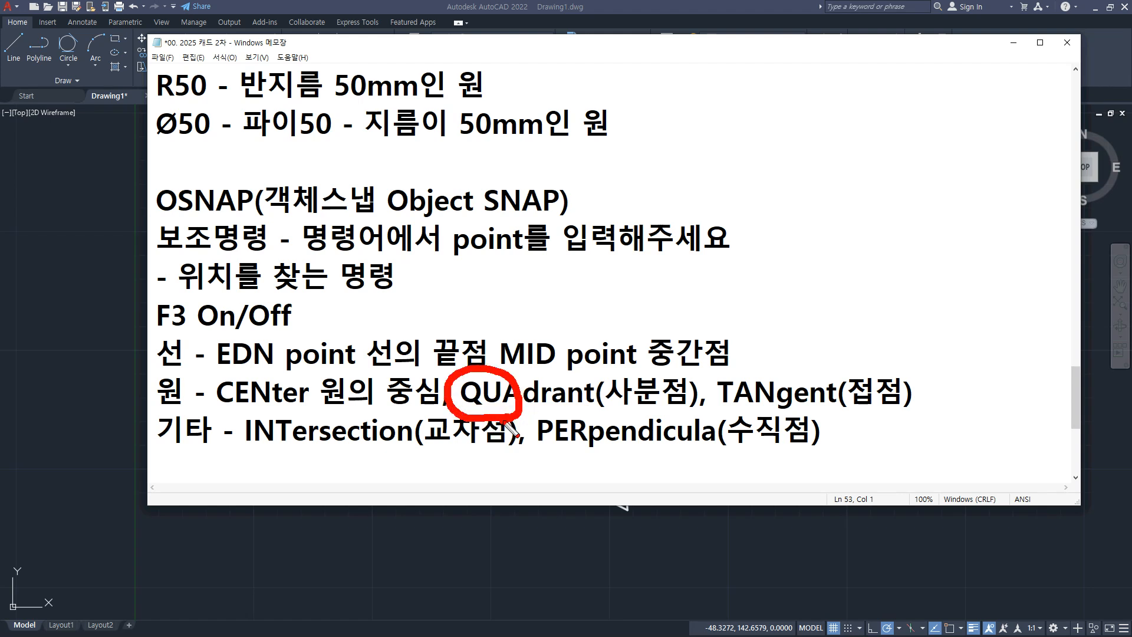
mouse_move(718, 399)
mouse_down()
mouse_move(724, 414)
mouse_move(887, 416)
mouse_up()
mouse_move(767, 407)
mouse_down()
mouse_move(728, 390)
mouse_move(768, 410)
mouse_move(748, 407)
mouse_up()
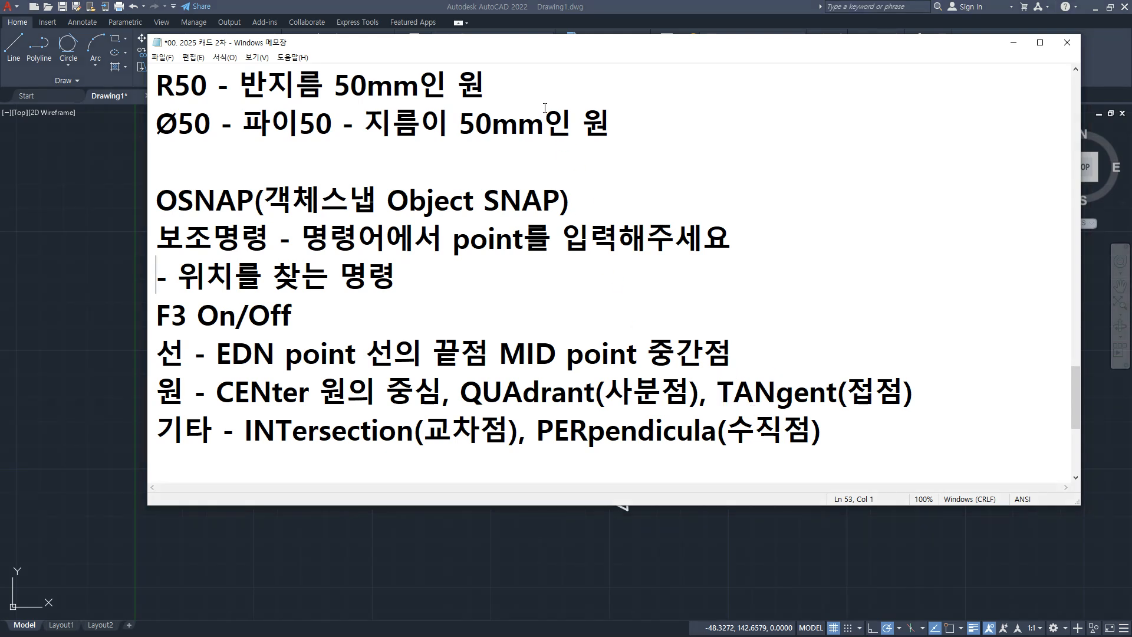
Switch to AutoCAD and erase the triangle's right side and the three inner lines, keeping the two original slanted lines
click(566, 7)
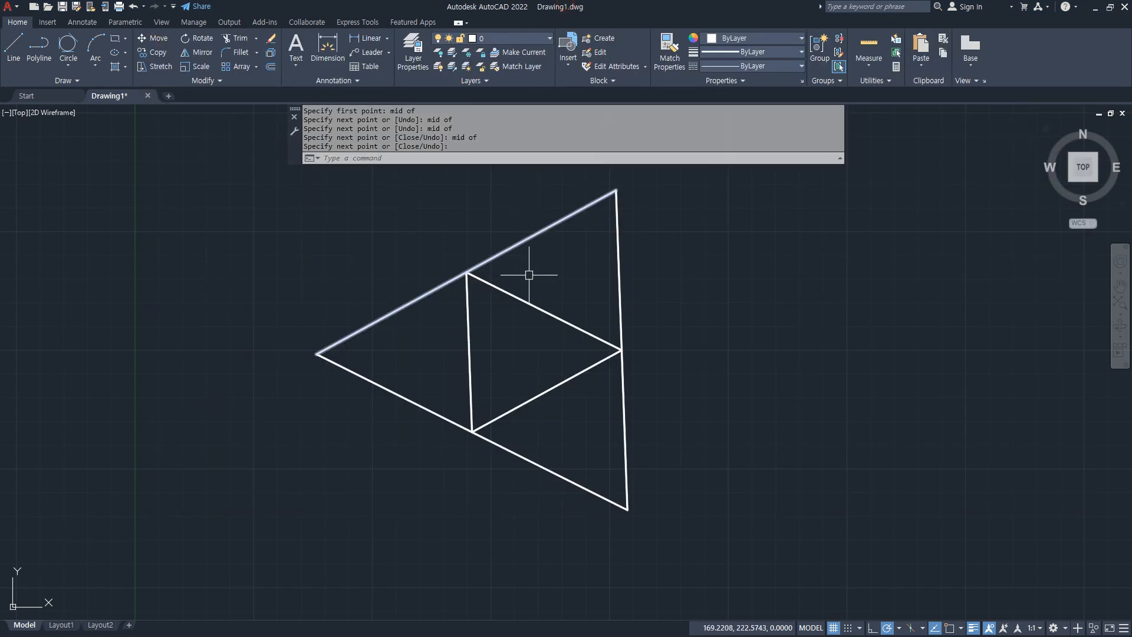
click(581, 425)
click(443, 316)
click(666, 320)
click(585, 304)
key(Escape)
key(Escape)
click(705, 401)
click(460, 328)
key(Delete)
Draw a line joining the open ends of the two slanted lines, choosing the one-time Endpoint snap for each point
text(l)
key(Return)
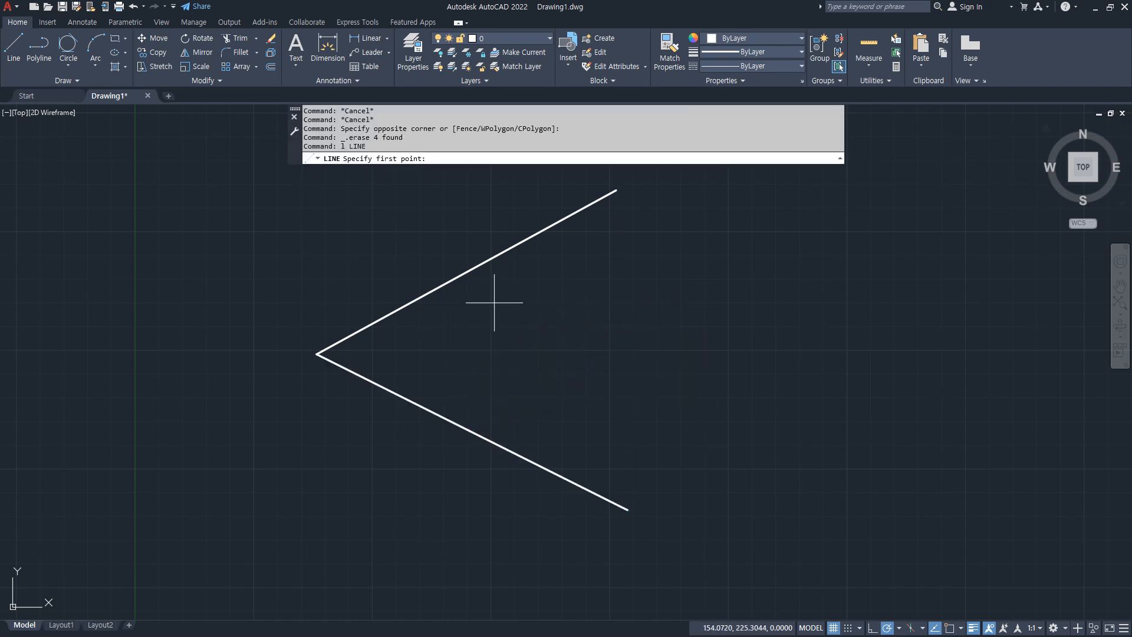
key(F8)
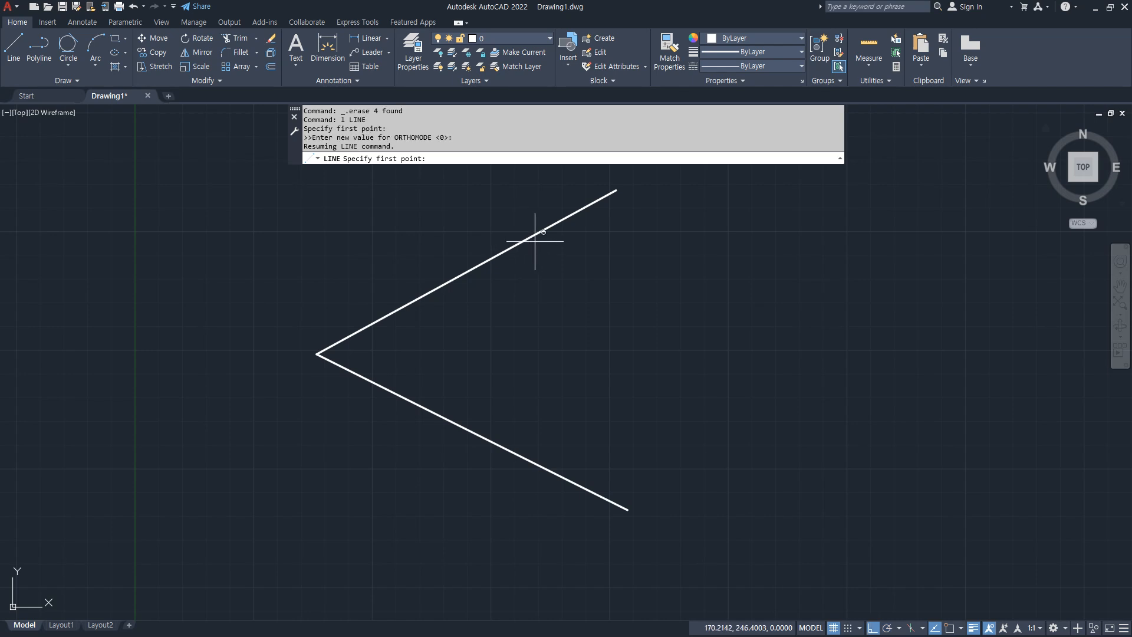
shift+right_click(609, 224)
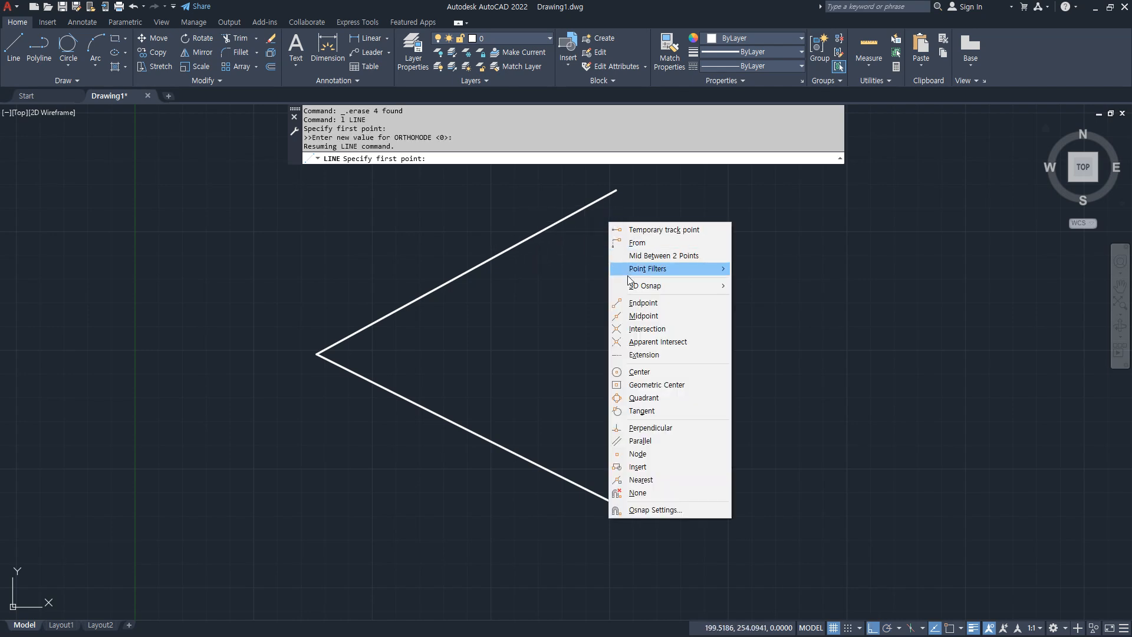
click(667, 303)
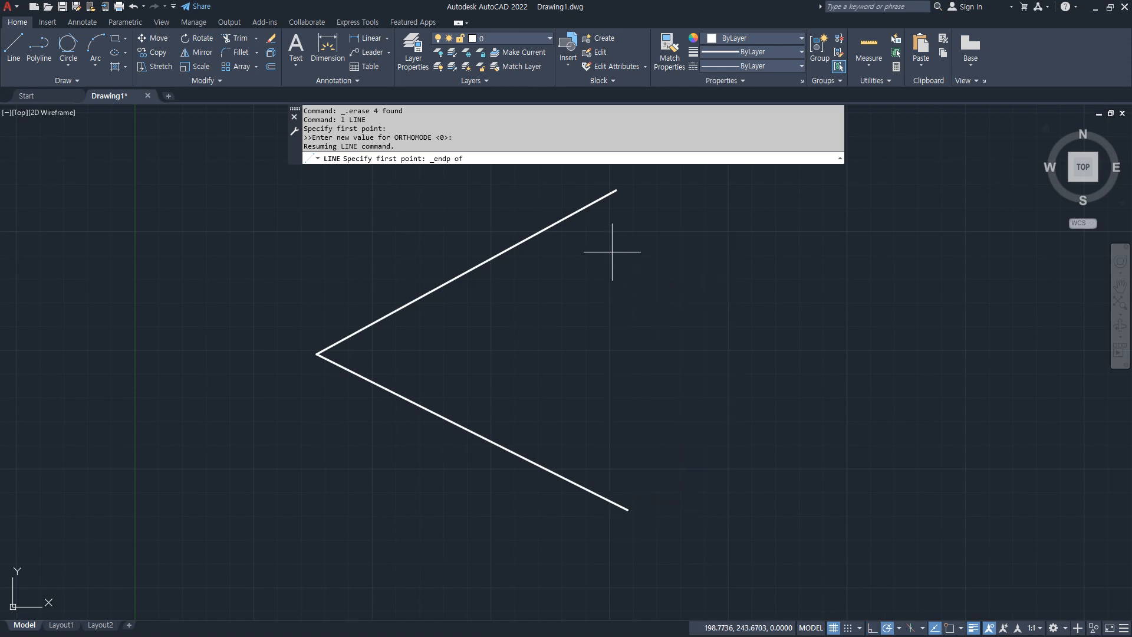
click(575, 223)
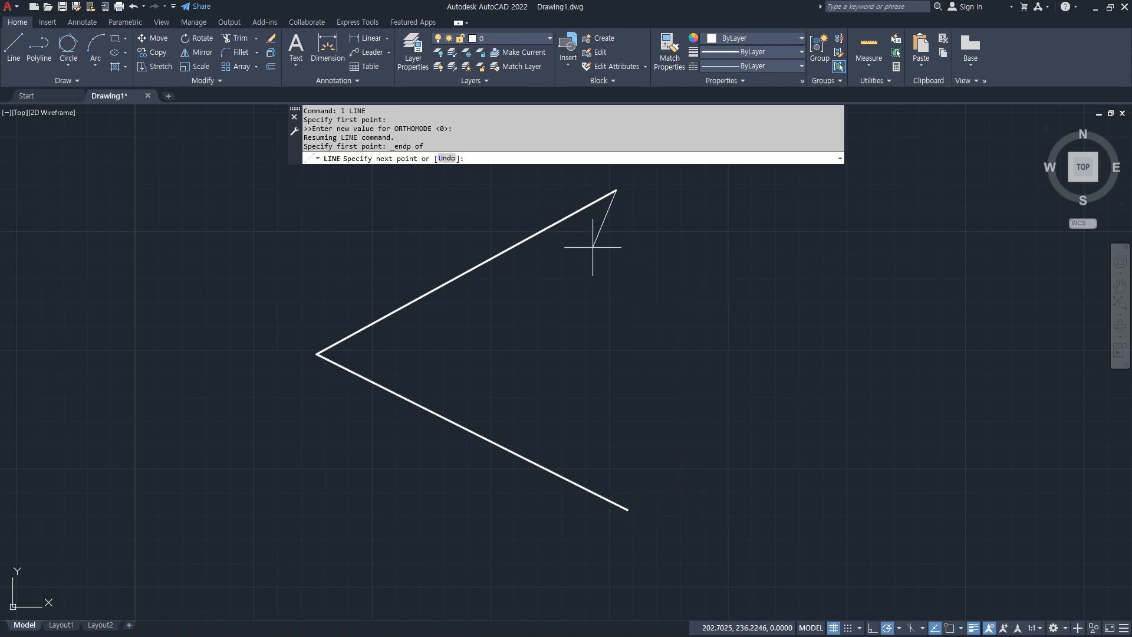
key(F8)
shift+right_click(706, 310)
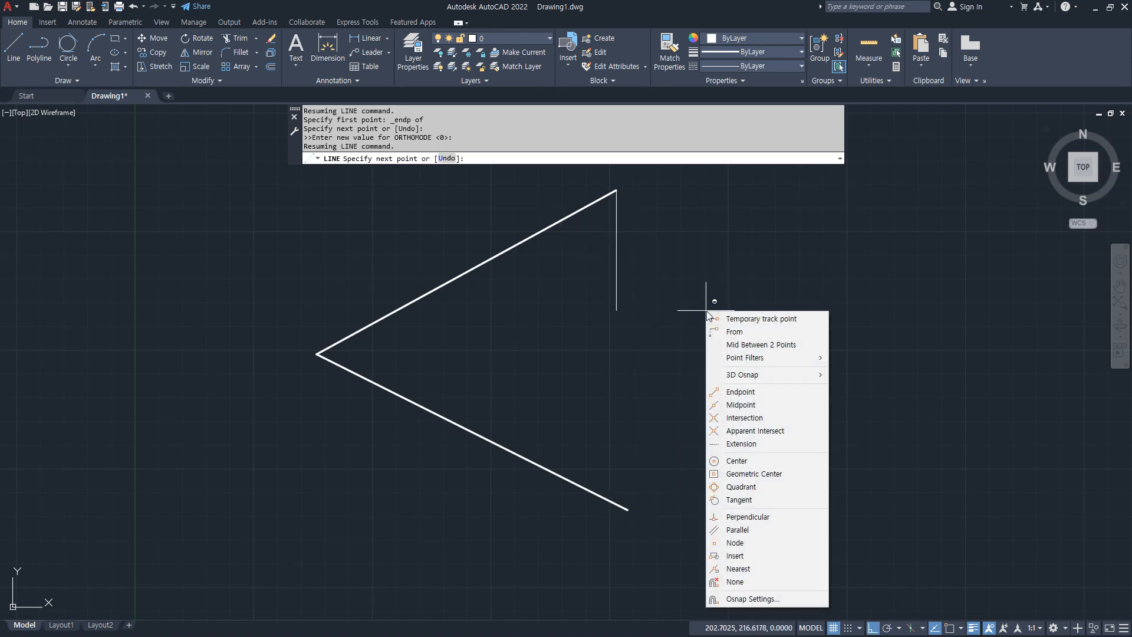
click(735, 391)
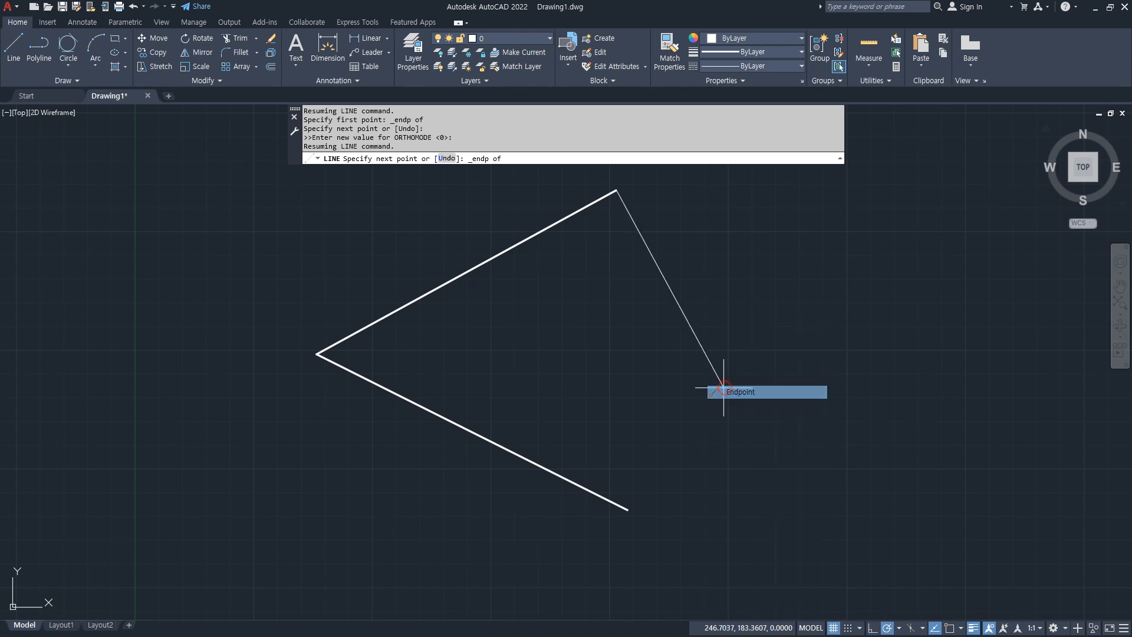
click(560, 481)
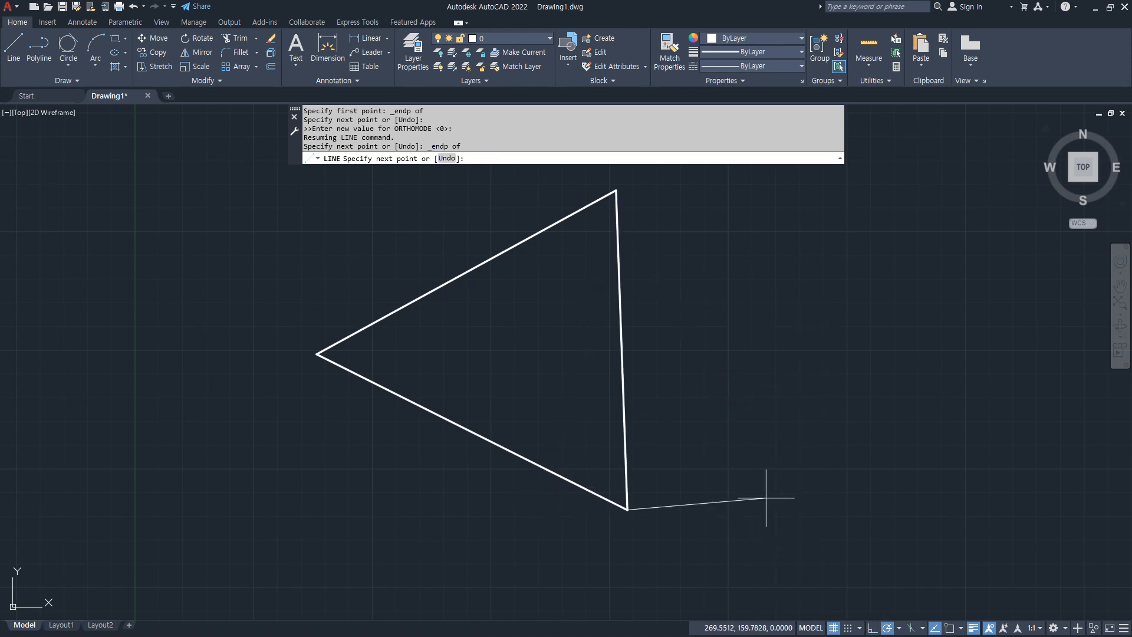
key(Return)
Draw a line from the right side's midpoint to the upper side's midpoint, choosing the one-time Midpoint snap for each point
key(Return)
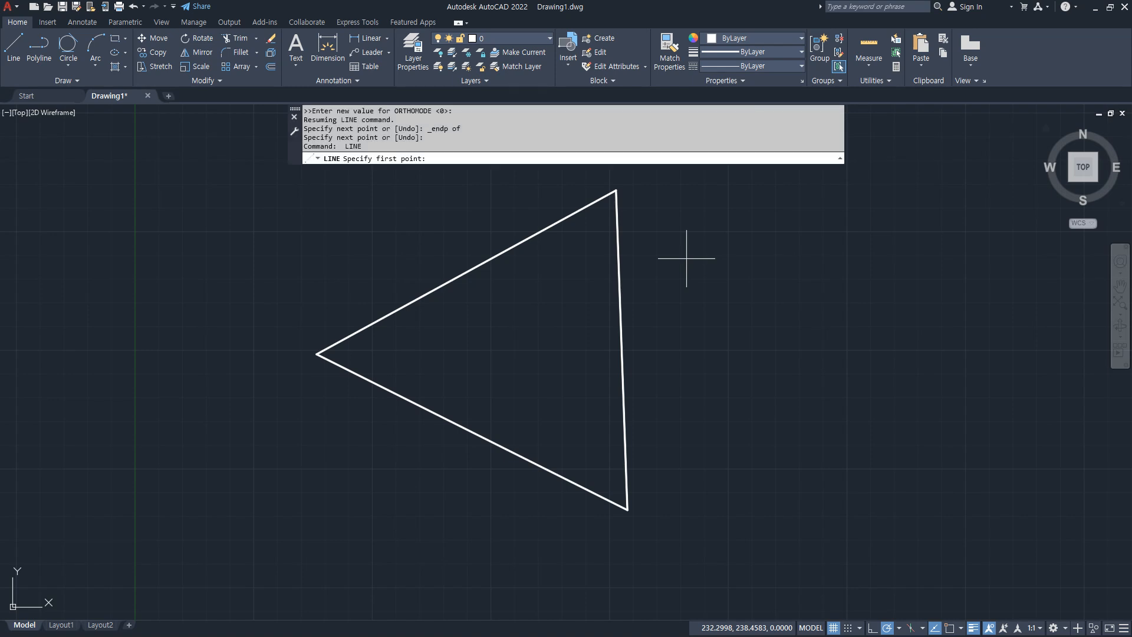
shift+right_click(687, 258)
click(713, 352)
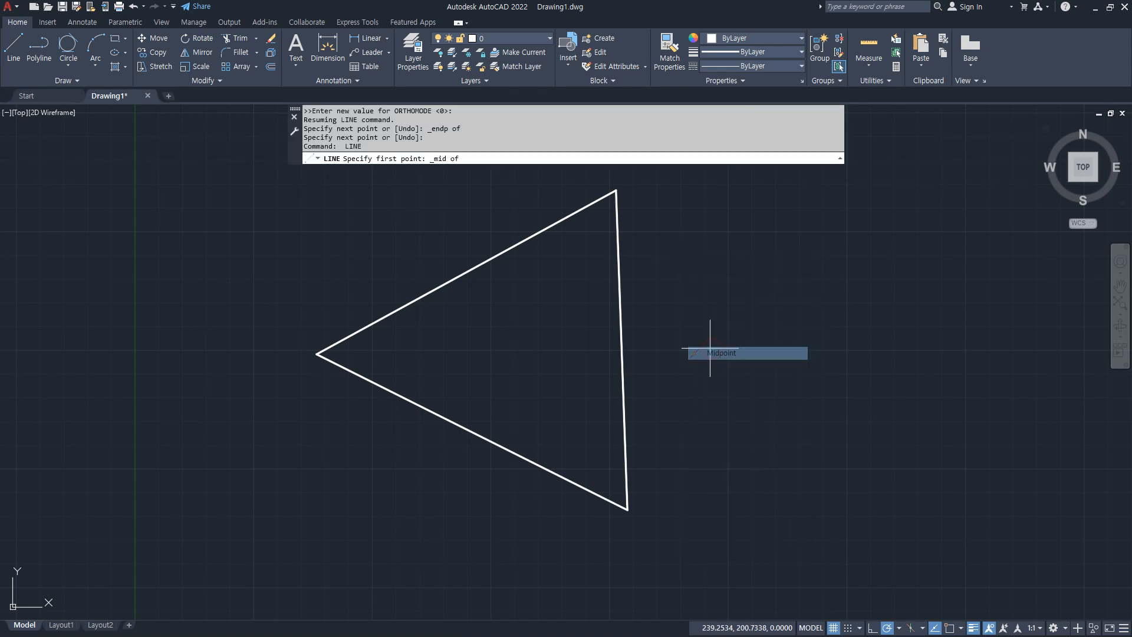
click(624, 367)
shift+right_click(547, 330)
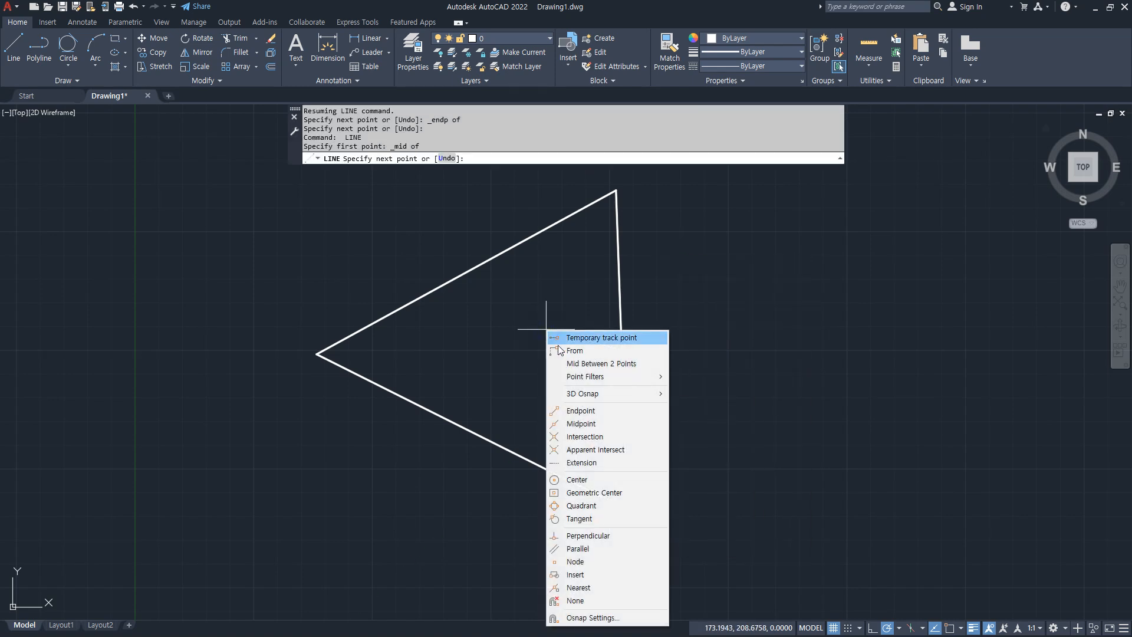
click(593, 424)
click(448, 273)
Extend the line to the lower side's midpoint and back to the right side's midpoint with one-time Midpoint snaps, and finish it
shift+right_click(466, 306)
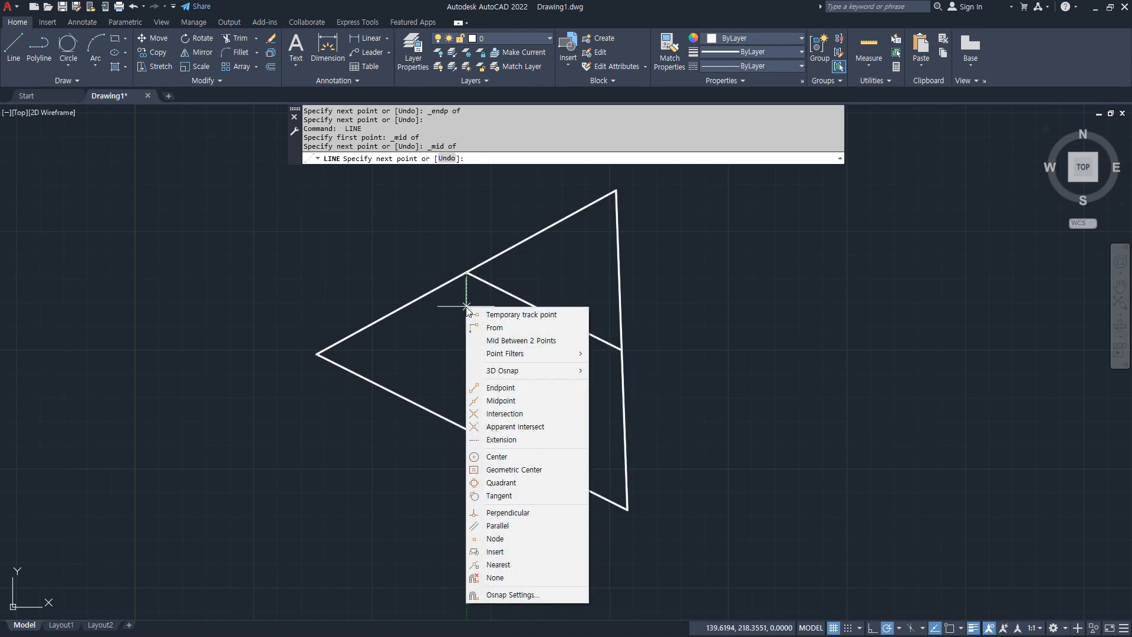
click(510, 400)
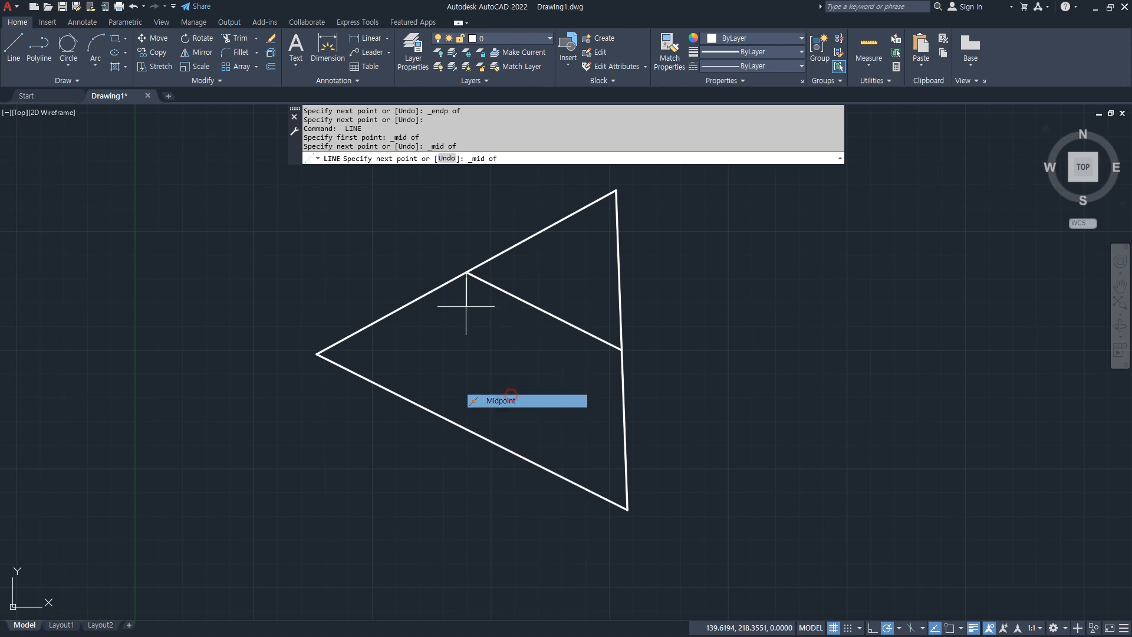
click(471, 428)
shift+right_click(522, 384)
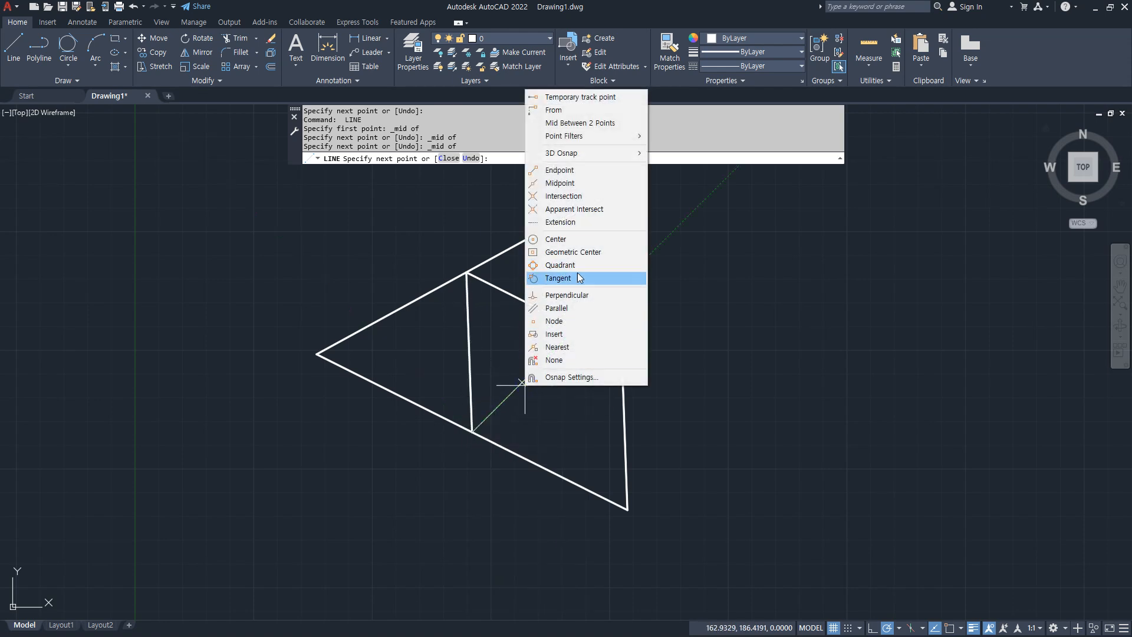
click(559, 184)
click(610, 390)
key(Return)
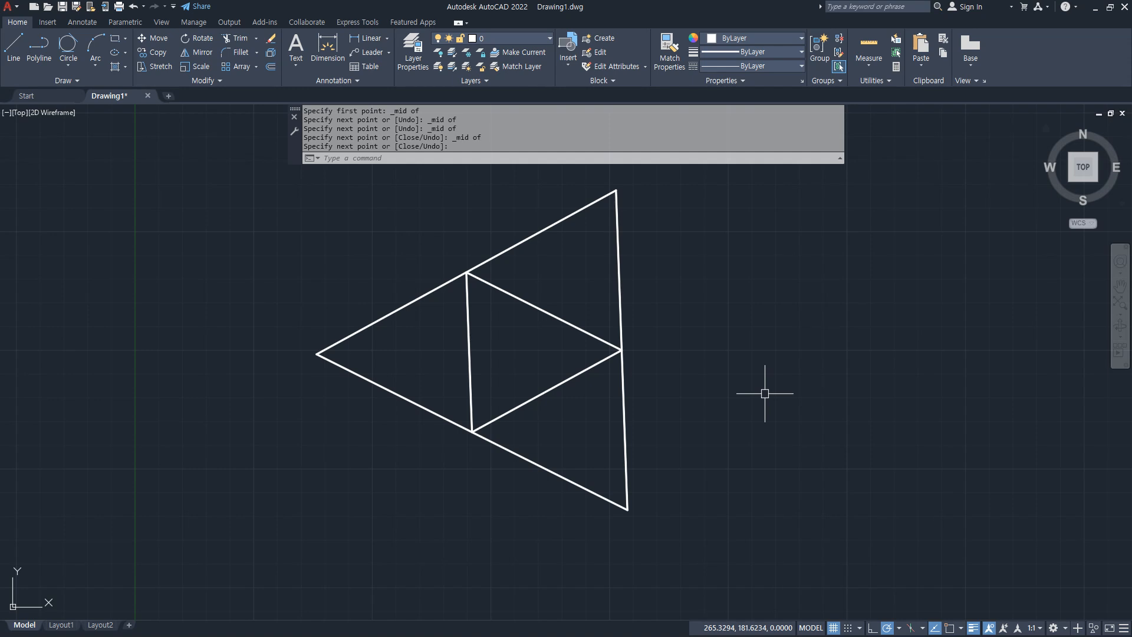
Erase the right side and the three inner midpoint lines, and turn object snap on
key(Return)
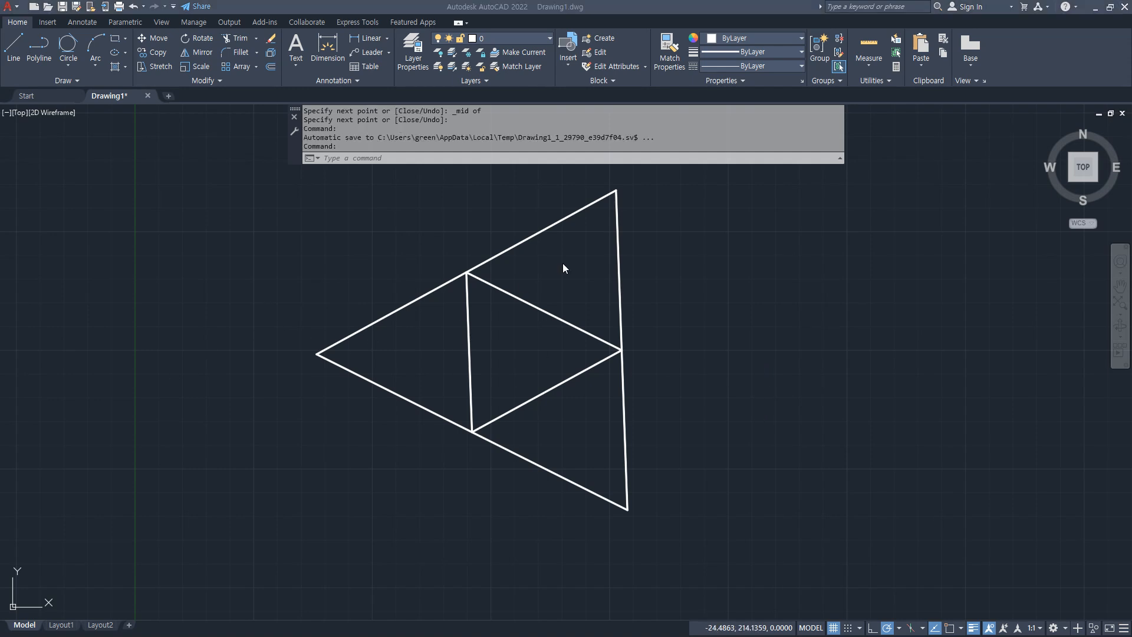
click(653, 371)
click(459, 325)
key(Delete)
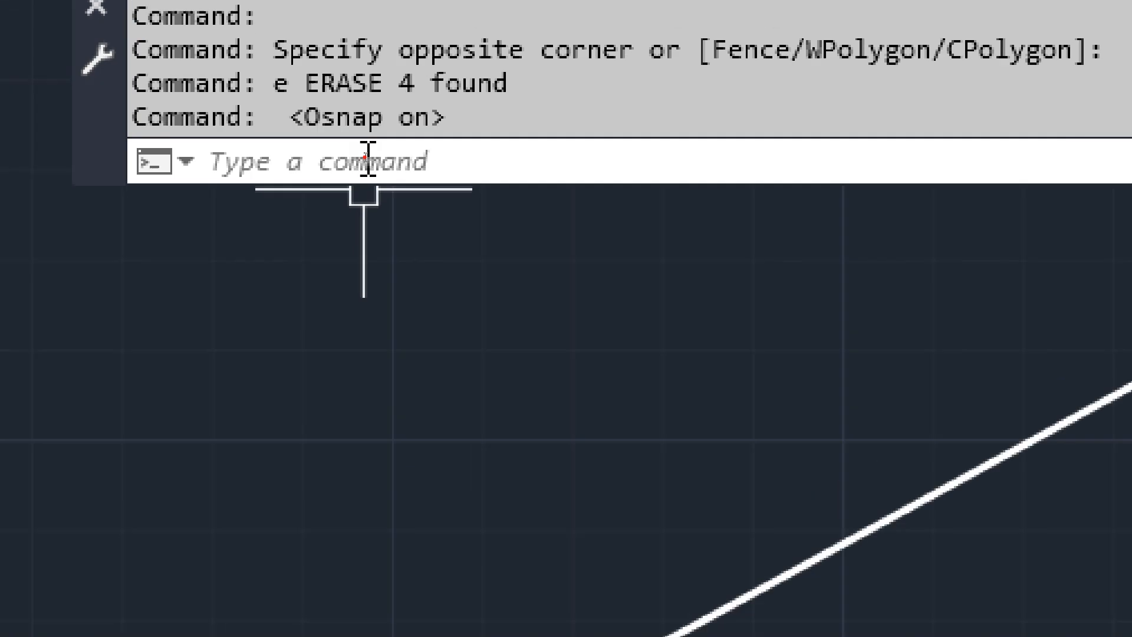
Open the object snap settings with the OSNAP command and disable the Extension, Intersection, Quadrant and Center modes
click(366, 158)
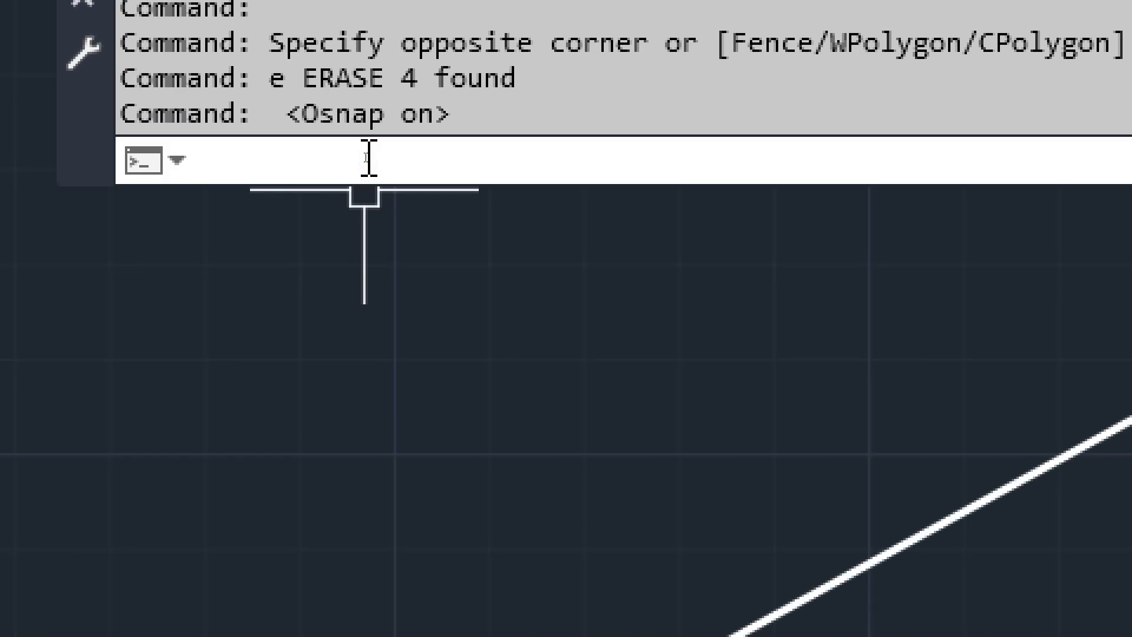
text(osnap)
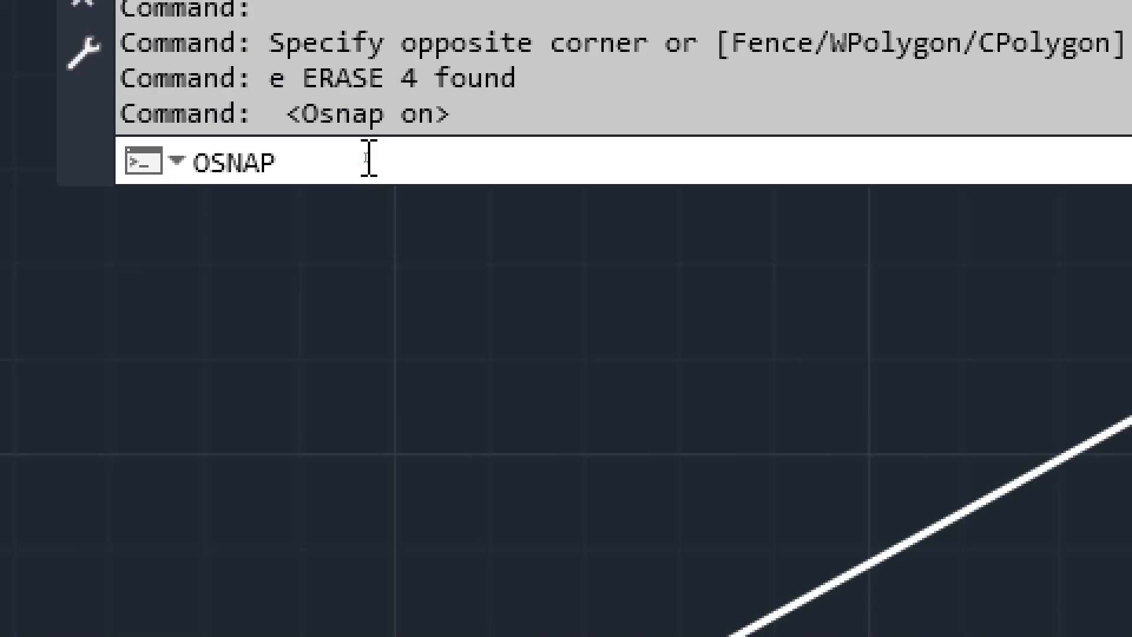
key(Return)
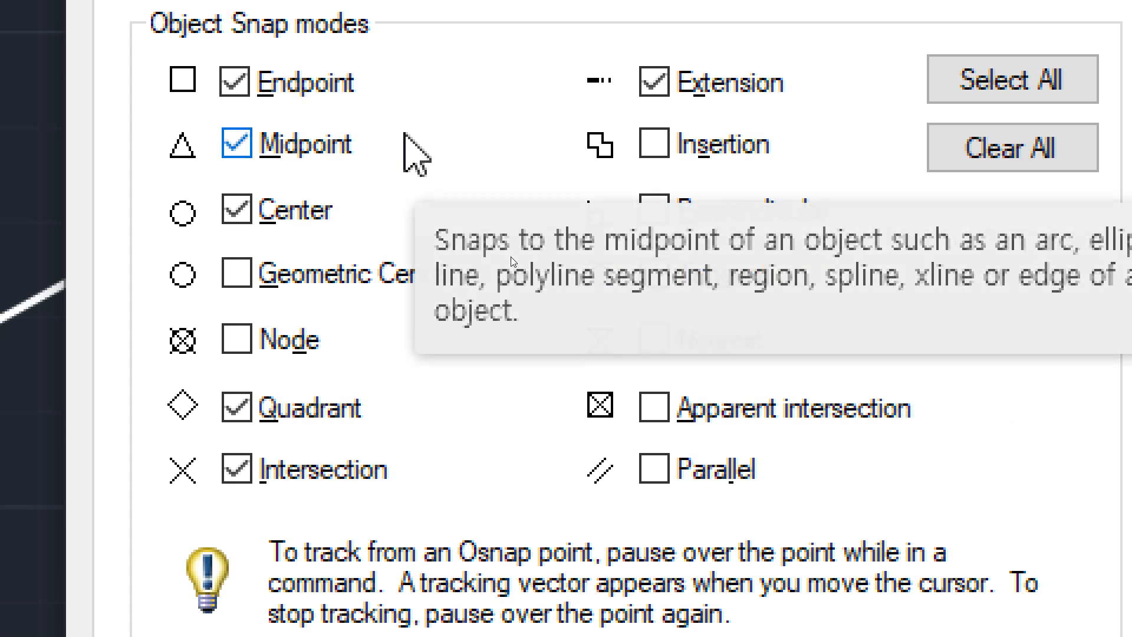
click(652, 82)
click(315, 467)
click(322, 414)
click(326, 212)
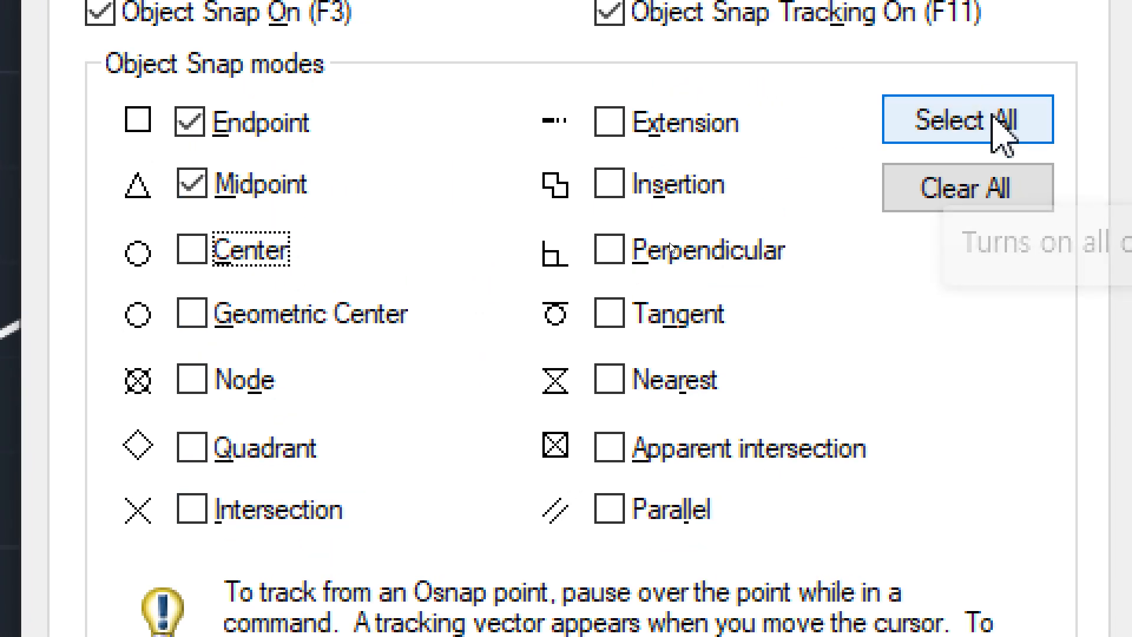
Enable every object snap mode at once, and clear them all again
click(1003, 84)
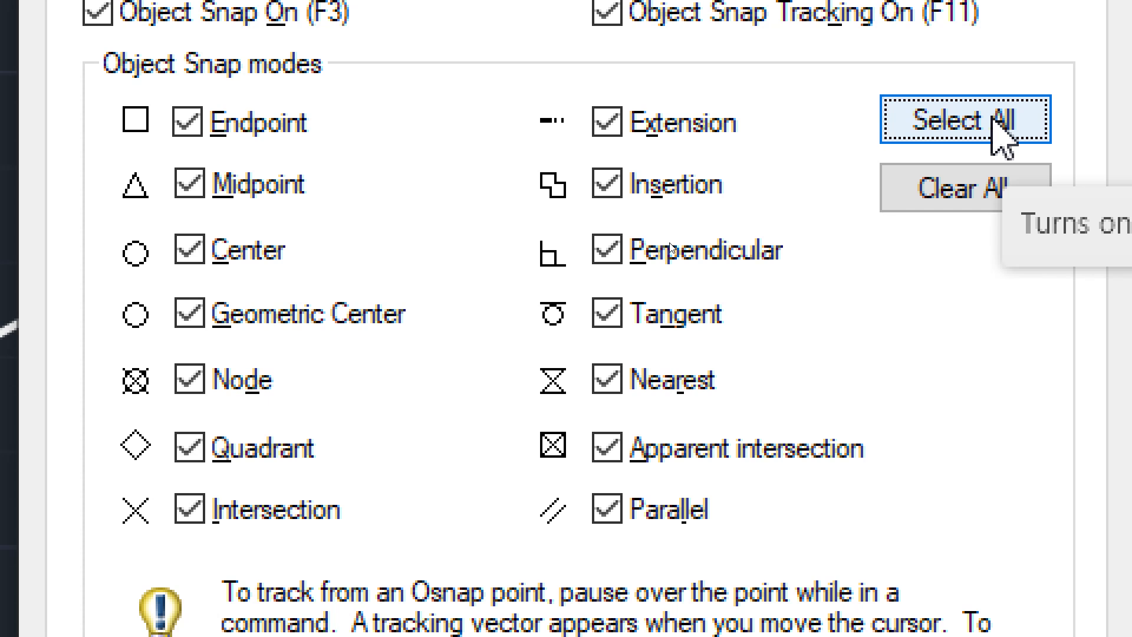
click(938, 199)
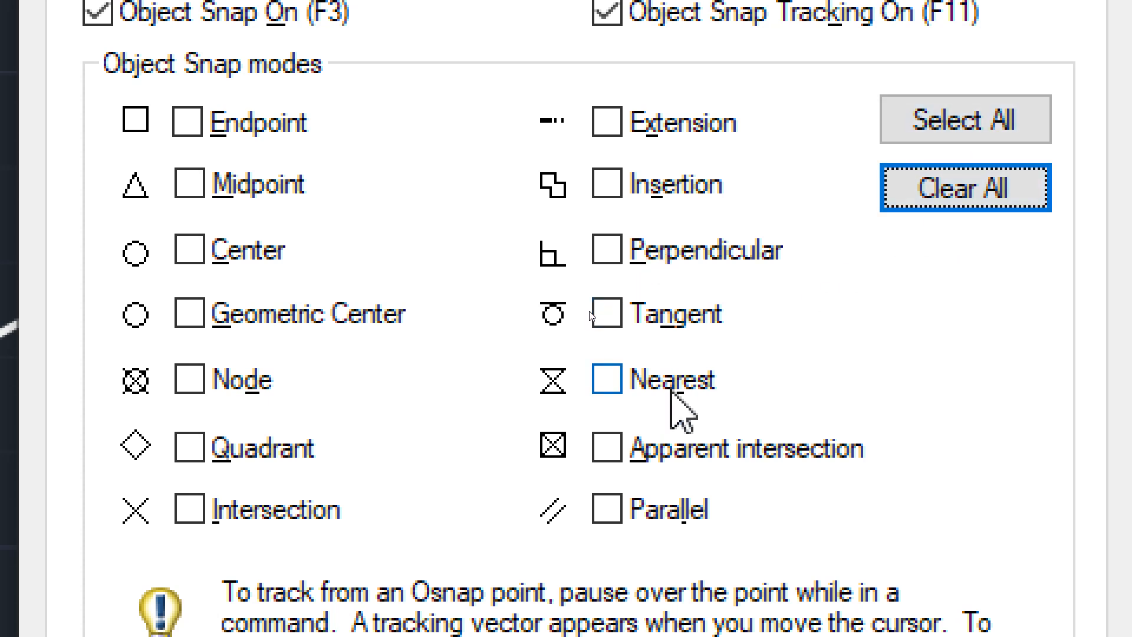
Enable the Tangent, Center and Quadrant object snap modes, leave Nearest disabled, and apply the settings
click(671, 390)
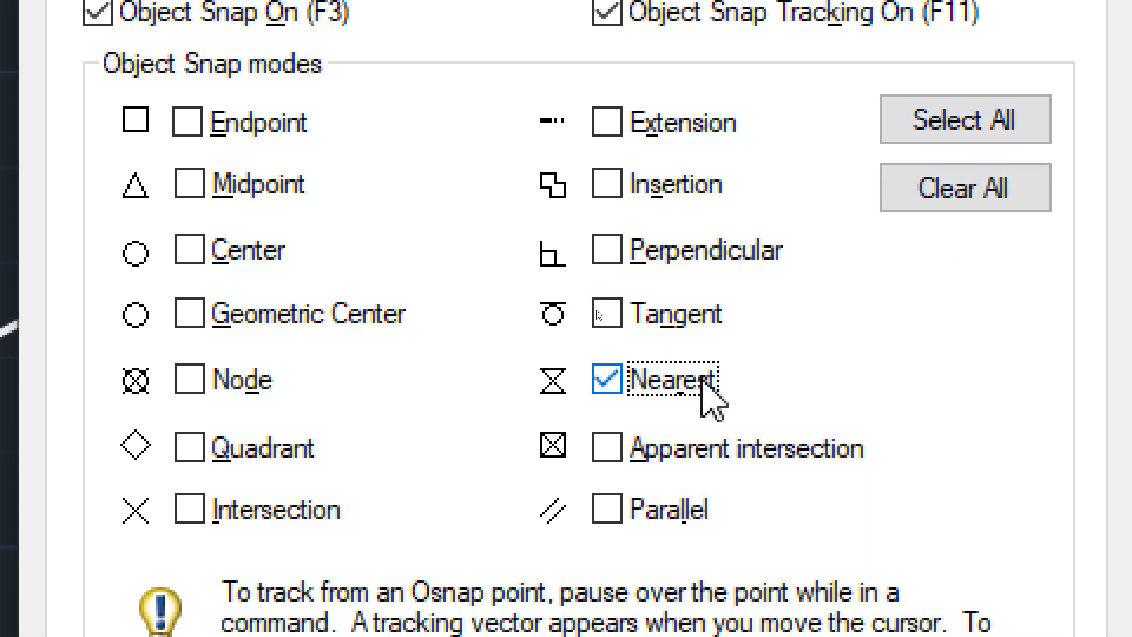
click(607, 313)
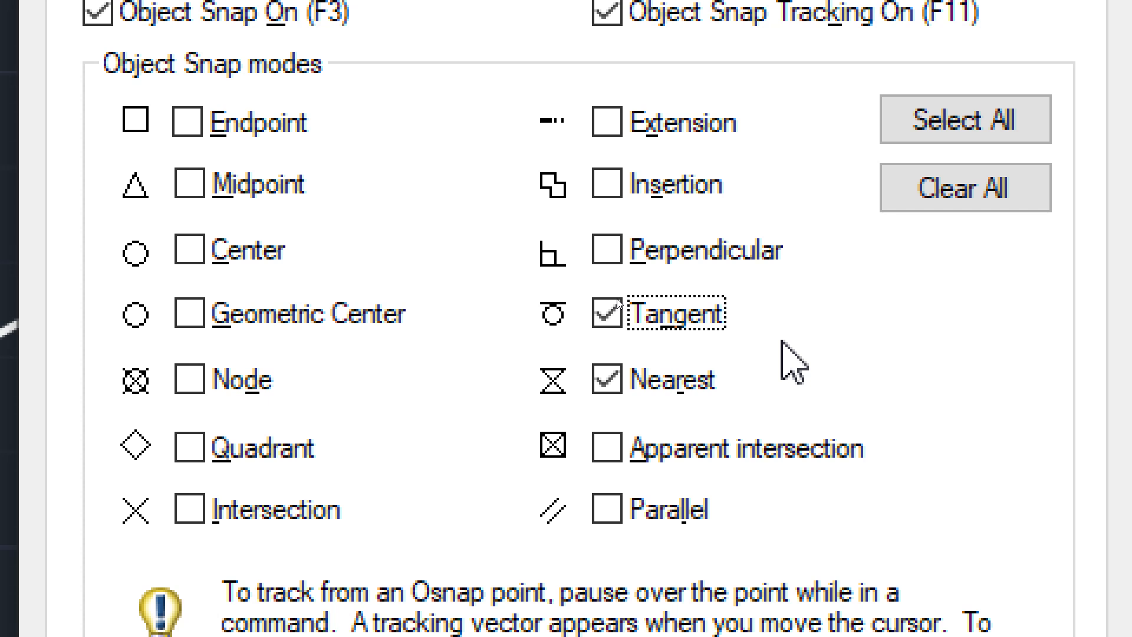
click(604, 380)
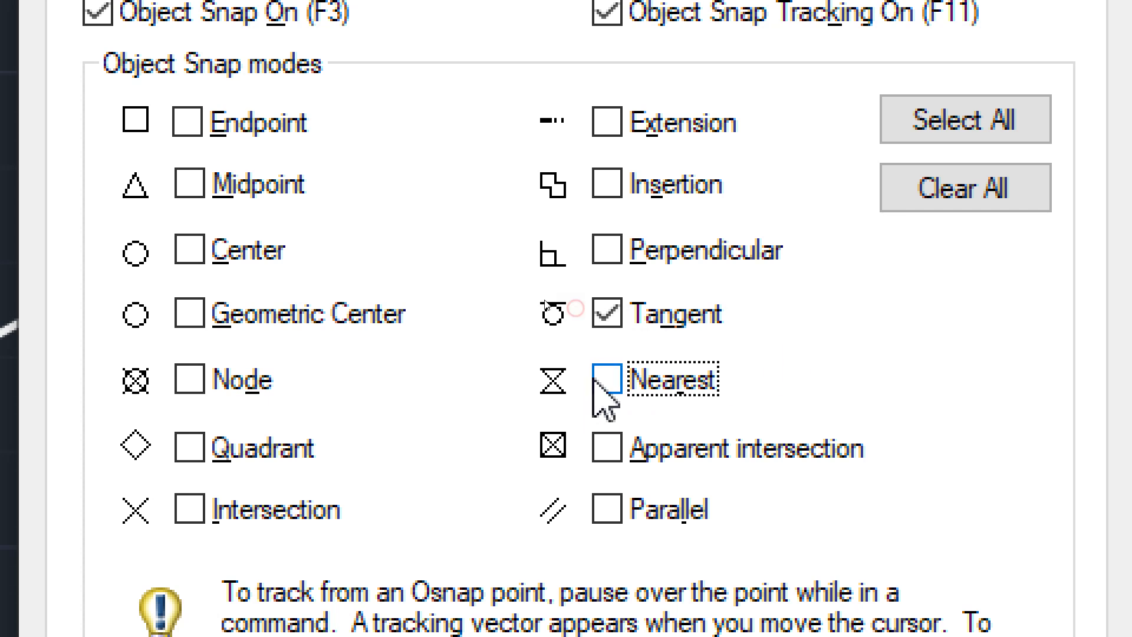
click(266, 246)
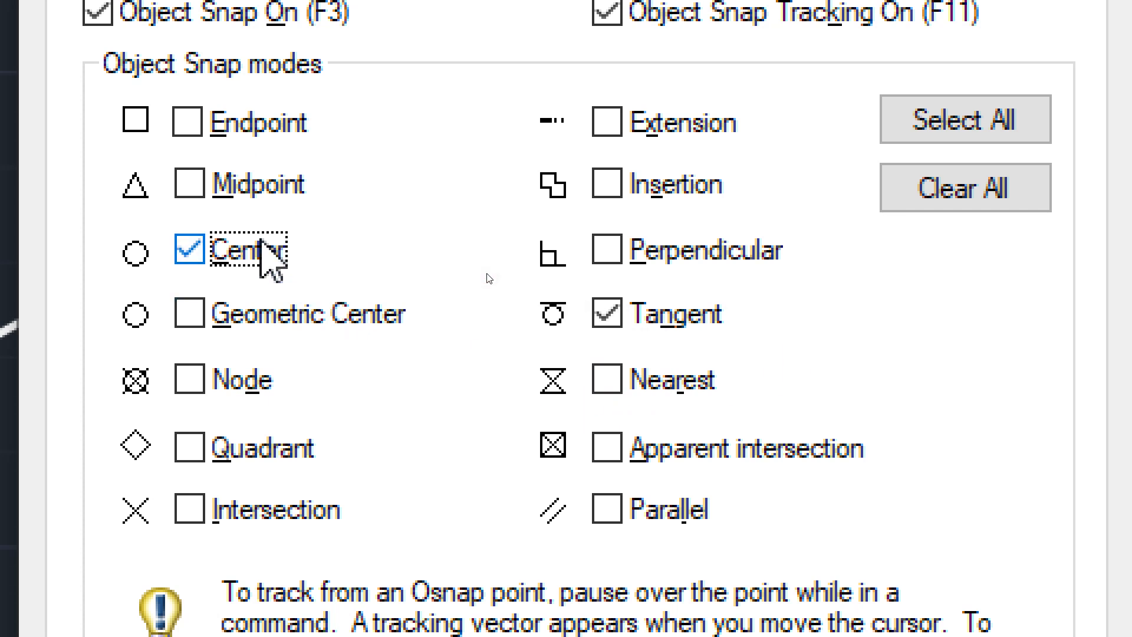
click(271, 457)
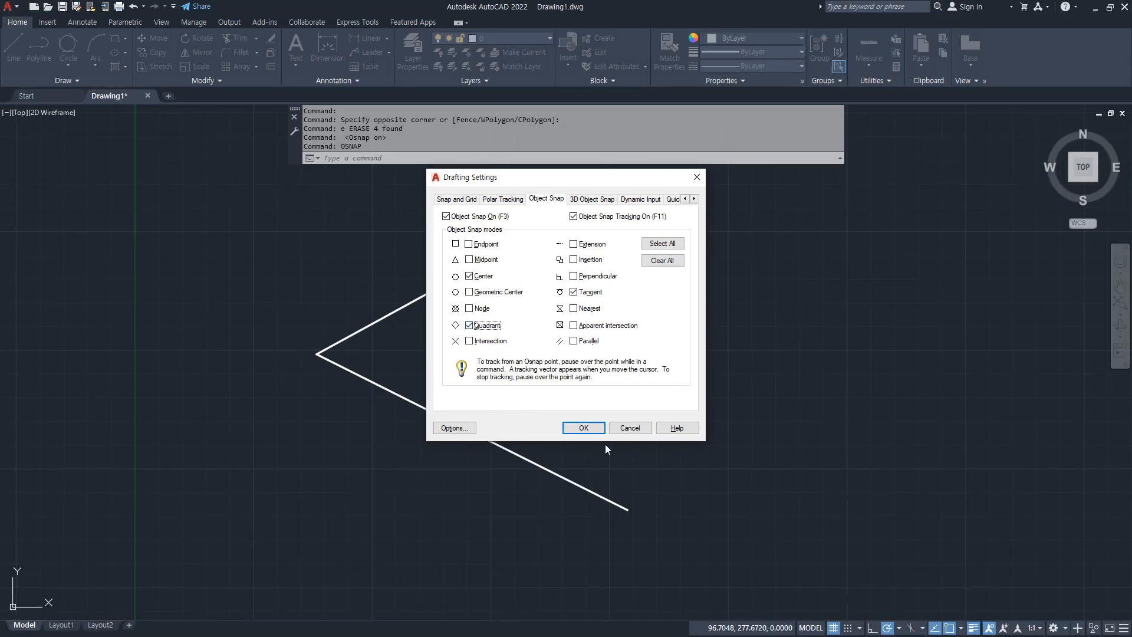
click(582, 427)
Draw a circle in the empty area beside the open ends of the two angled lines, centred at about (313, 197)
middle_drag(857, 395, 584, 382)
text(c)
key(Return)
click(596, 352)
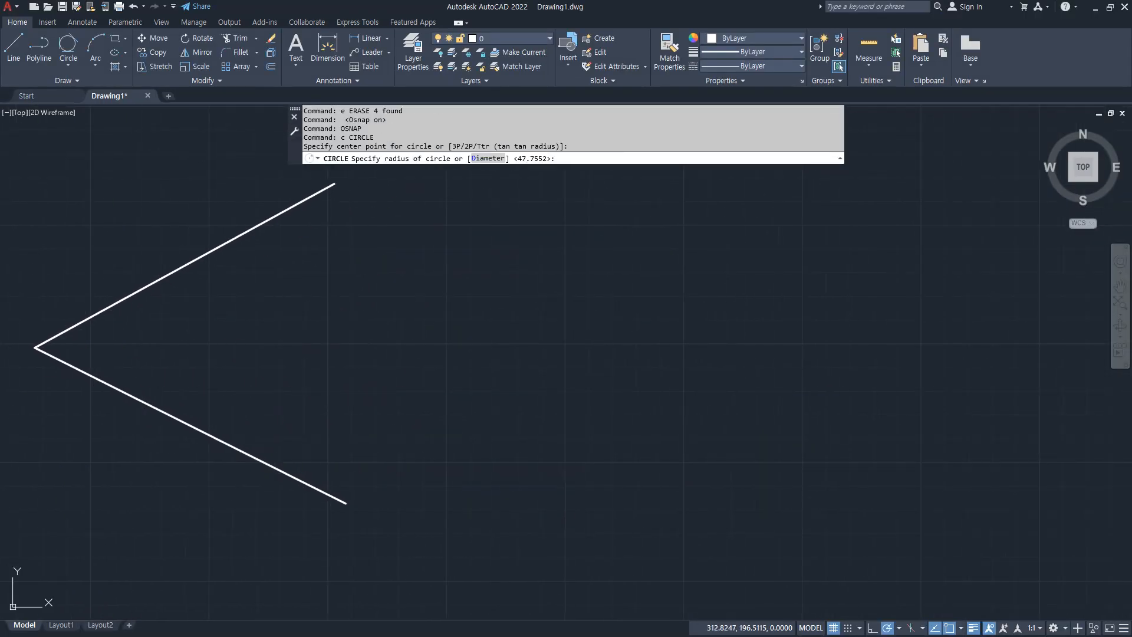
click(596, 261)
Check which object snap the Line command picks up on the circle's edge, and cancel the line
text(l)
key(Return)
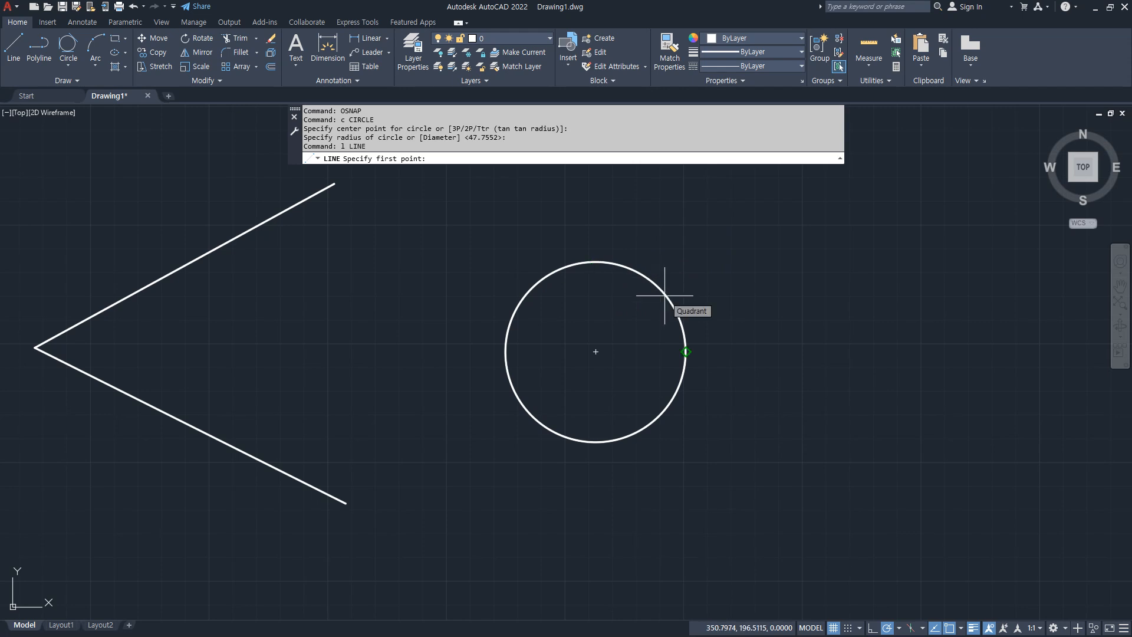
key(Escape)
key(Escape)
Disable the Quadrant mode through OSNAP, check the Line command's snap on the circle again, and cancel the line
text(osnap)
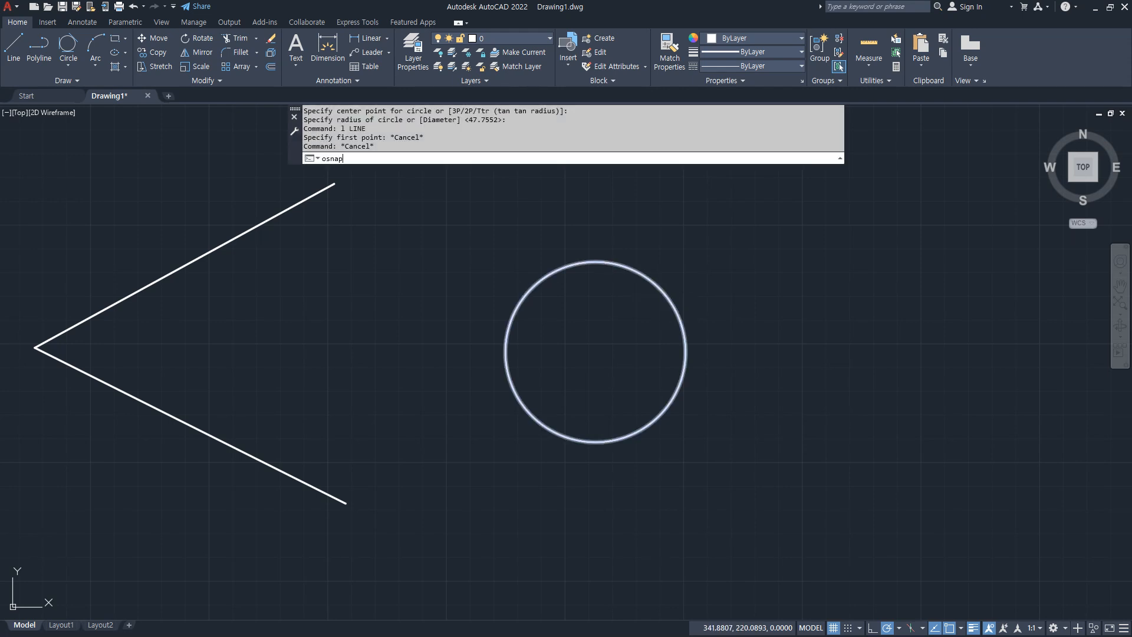
key(Return)
click(495, 326)
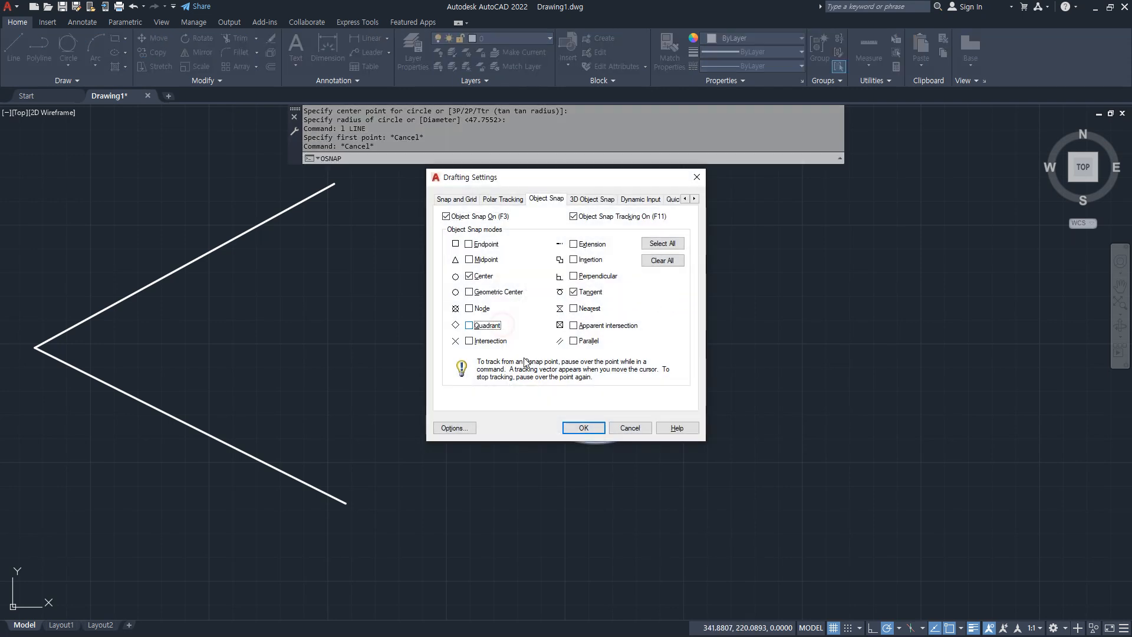
click(584, 427)
text(l)
key(Return)
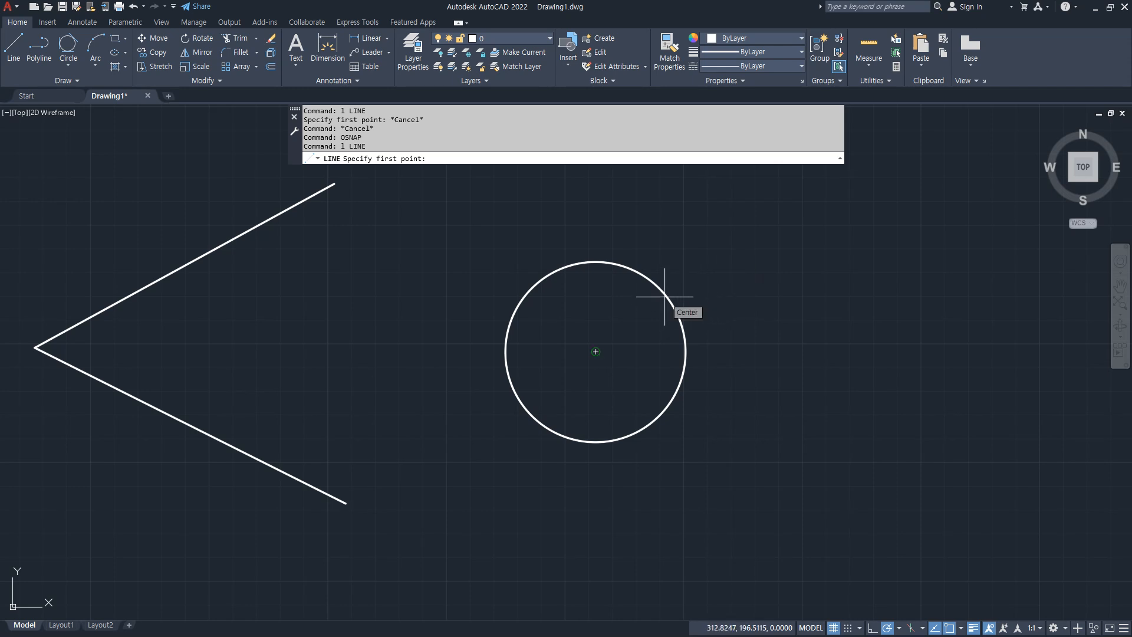
key(Escape)
Disable the Center mode through OSNAP, check the Line command's Tangent snap on the circle, and cancel the line
text(osn)
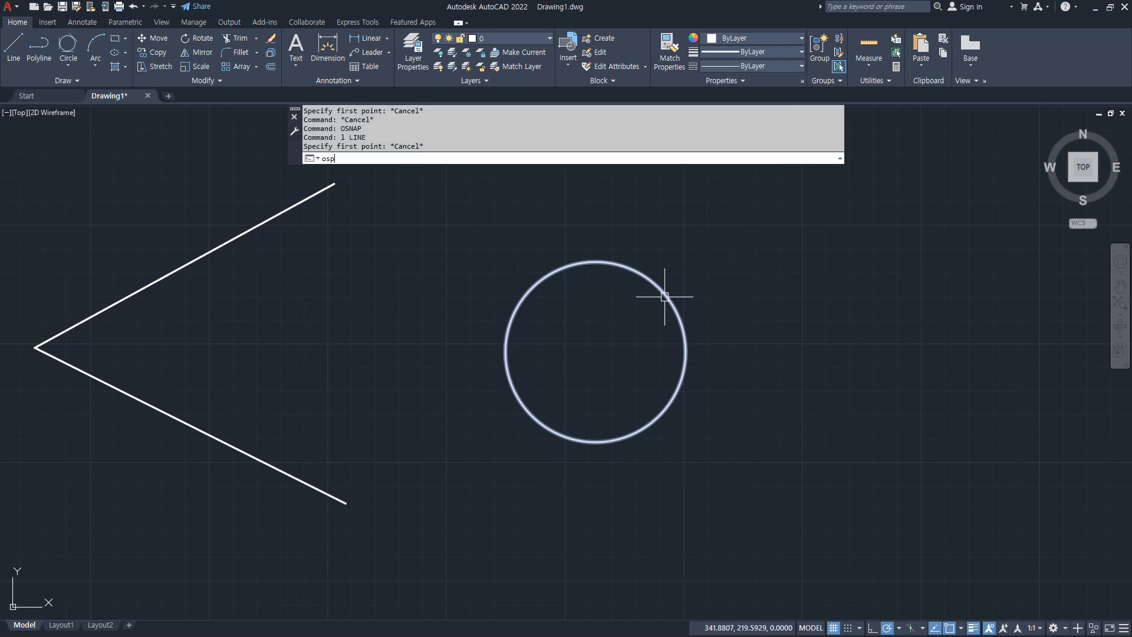
key(Escape)
text(osna)
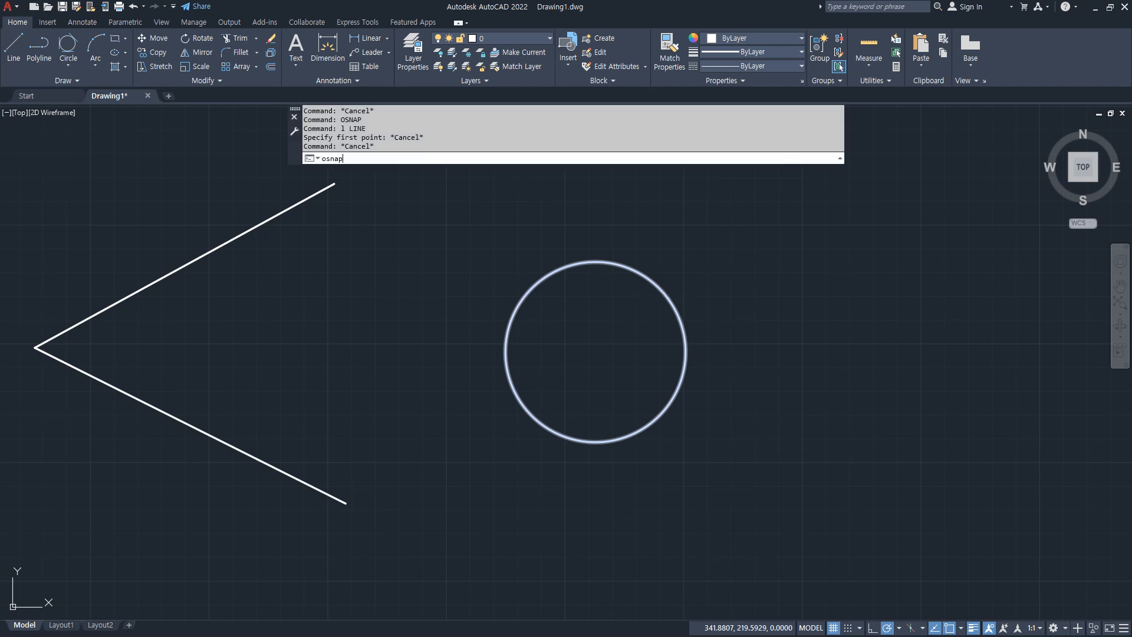
key(Return)
click(485, 277)
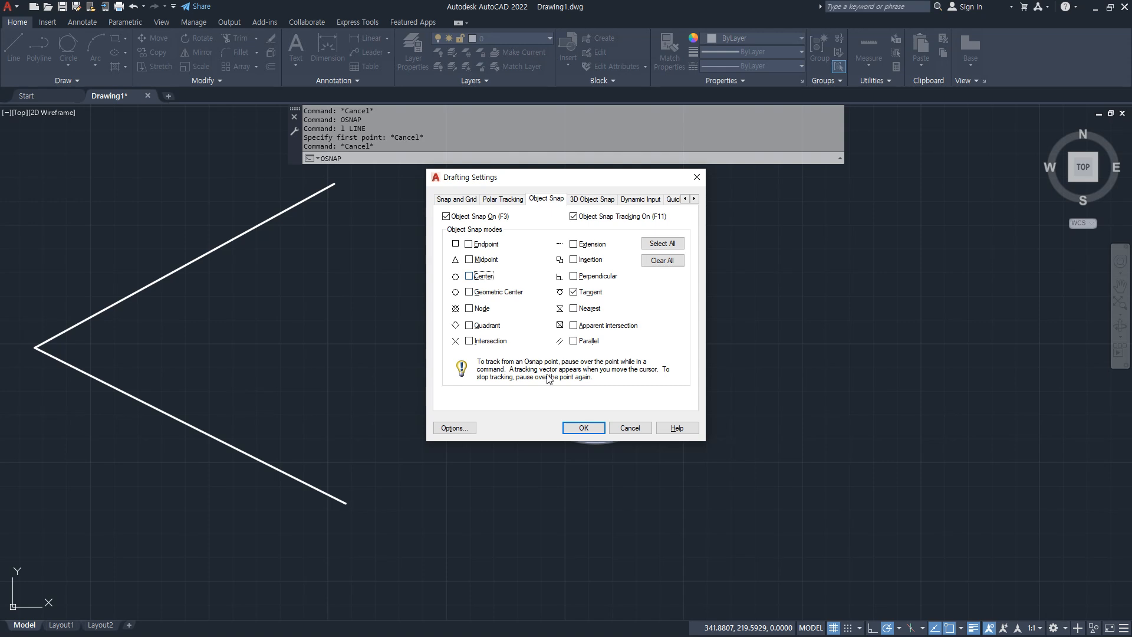
click(583, 427)
text(l)
key(Return)
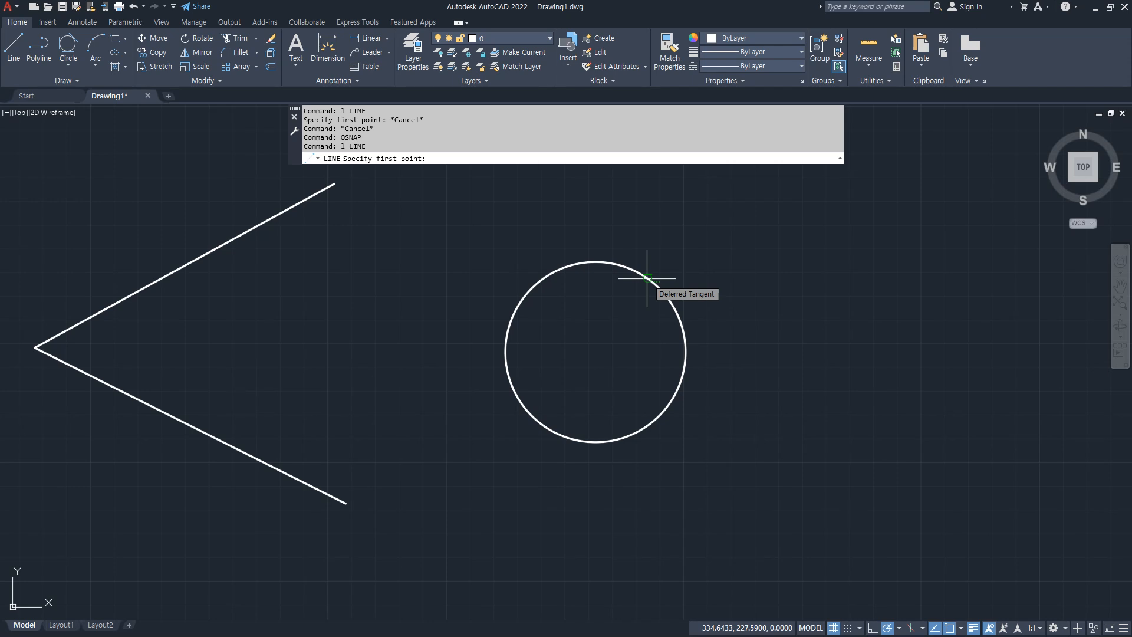
key(Escape)
Reopen the object snap settings with the OSNAP command, enable every mode at once, and clear them all
text(OSNap)
key(Return)
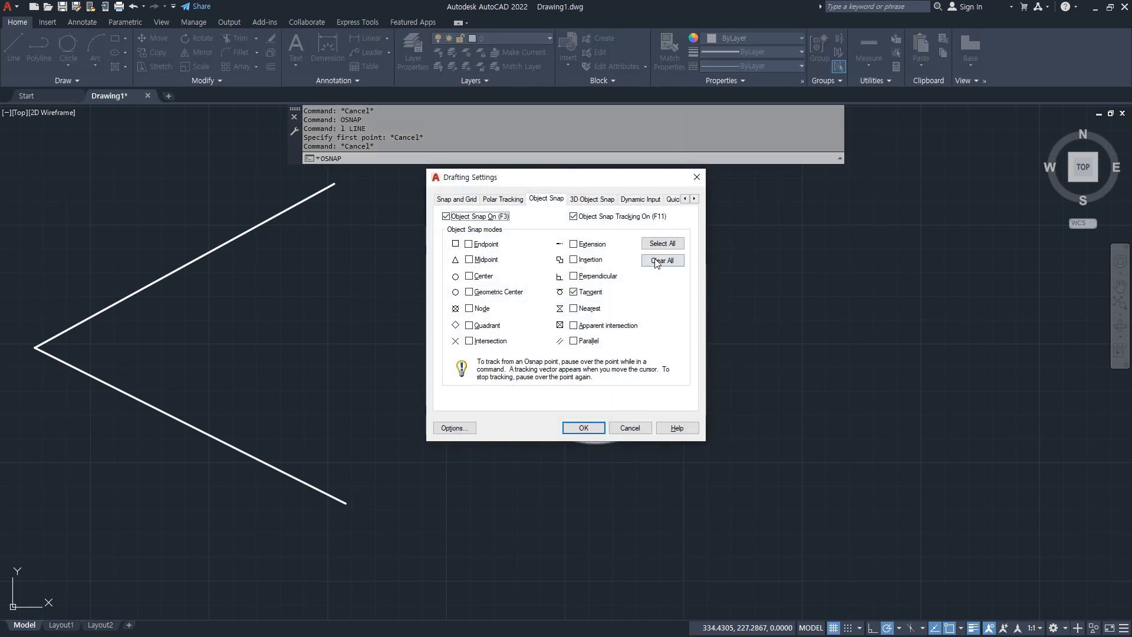
click(661, 244)
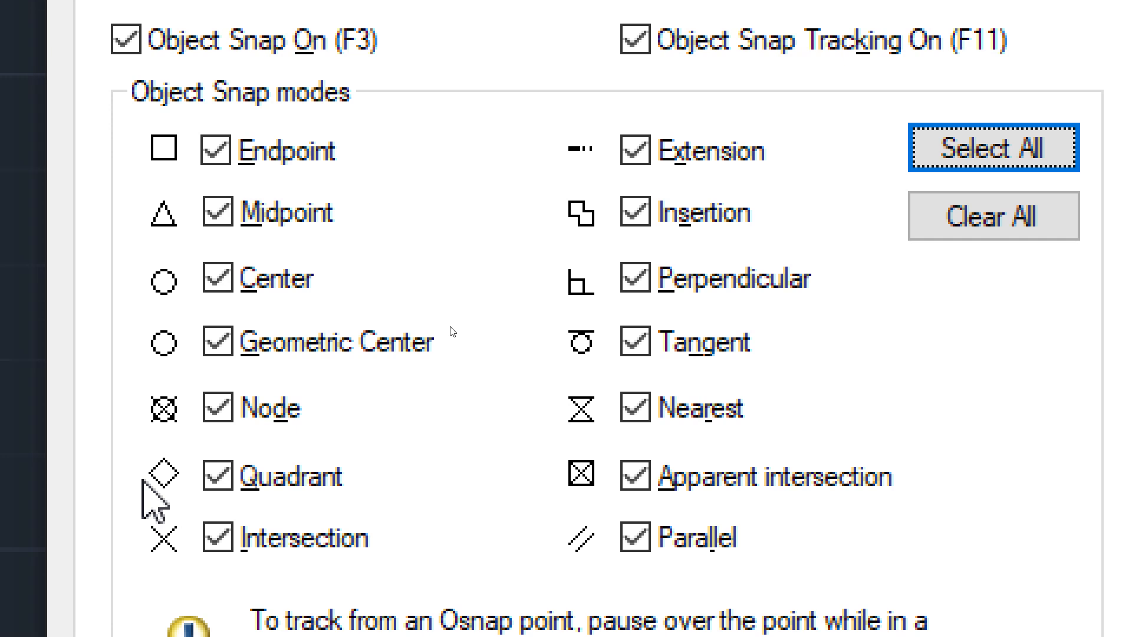
click(976, 217)
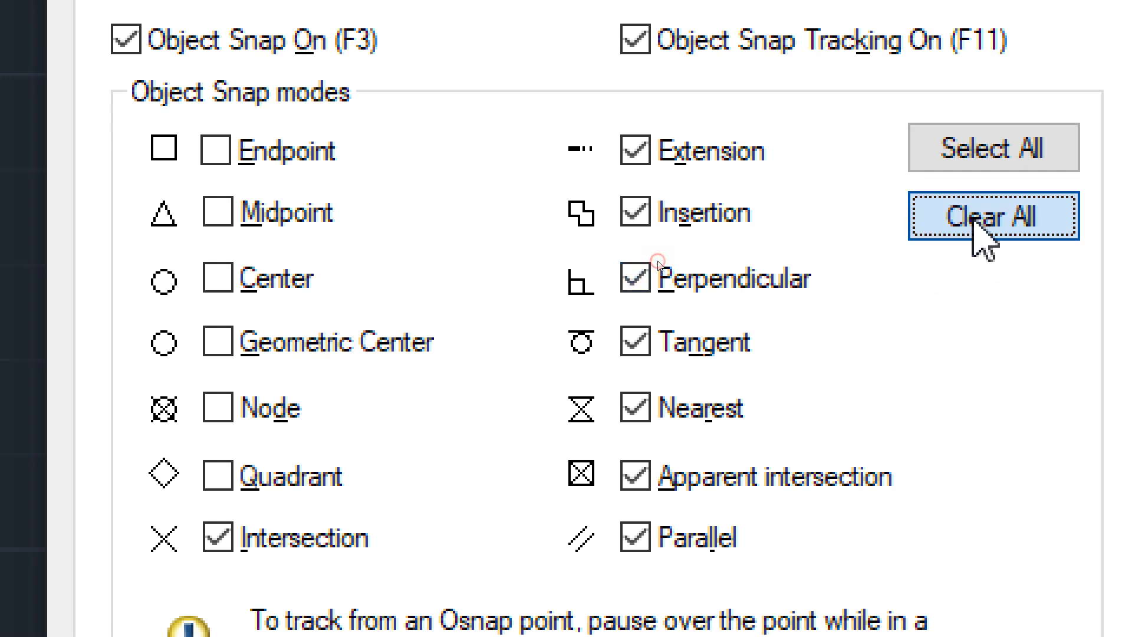
Enable the Endpoint, Midpoint, Center, Quadrant and Intersection modes, and switch Extension on and back off
click(286, 152)
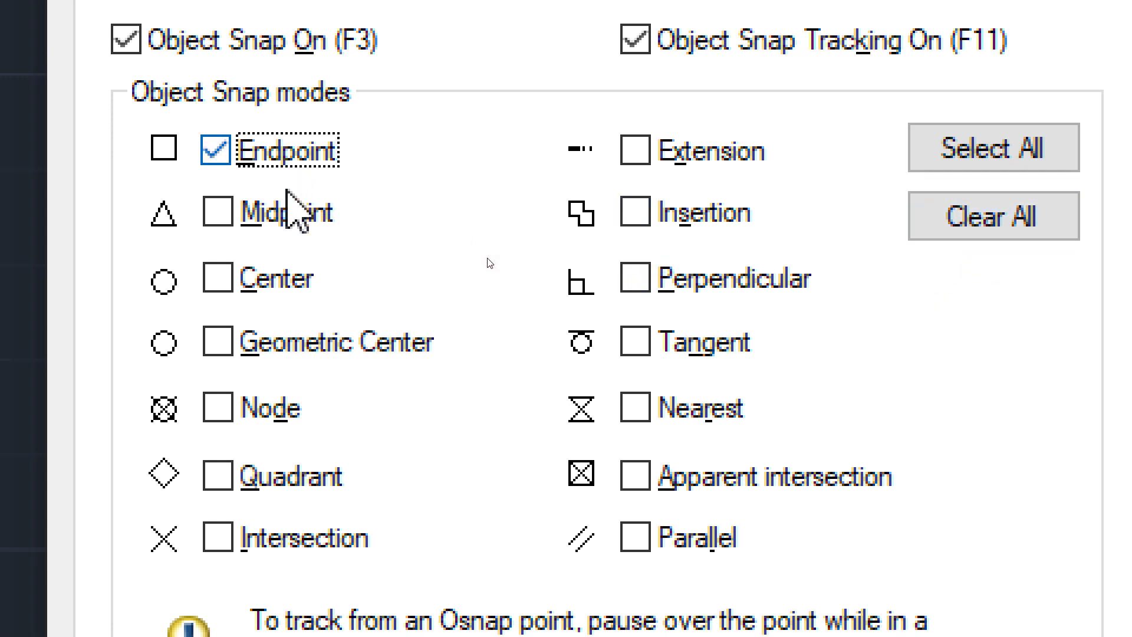
click(295, 219)
click(287, 156)
click(304, 220)
click(316, 159)
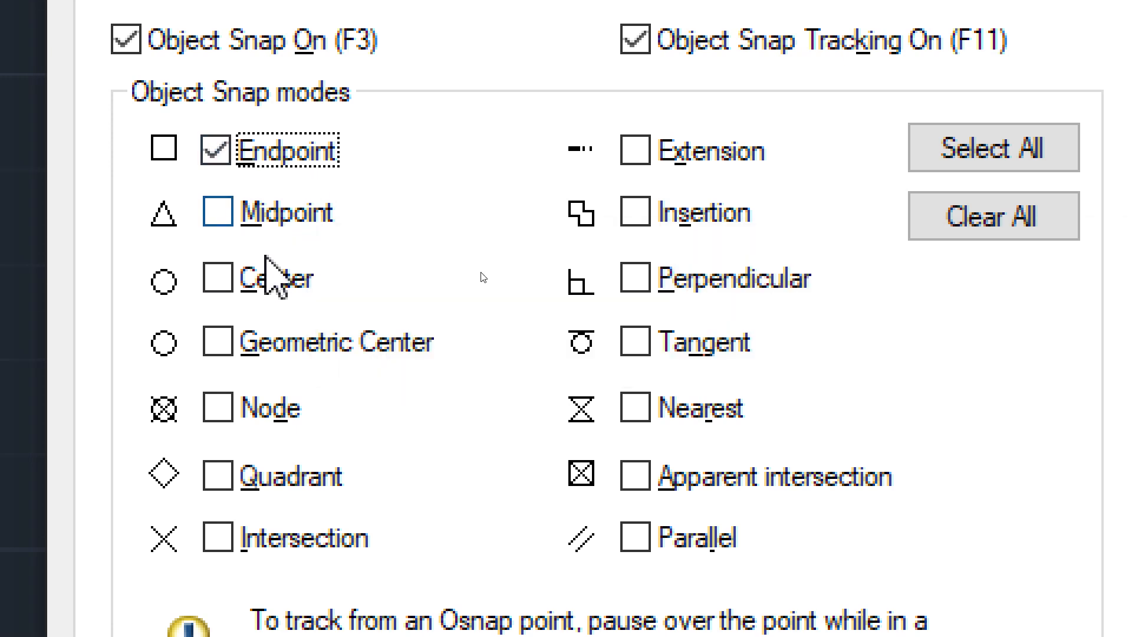
click(267, 278)
click(283, 540)
click(316, 479)
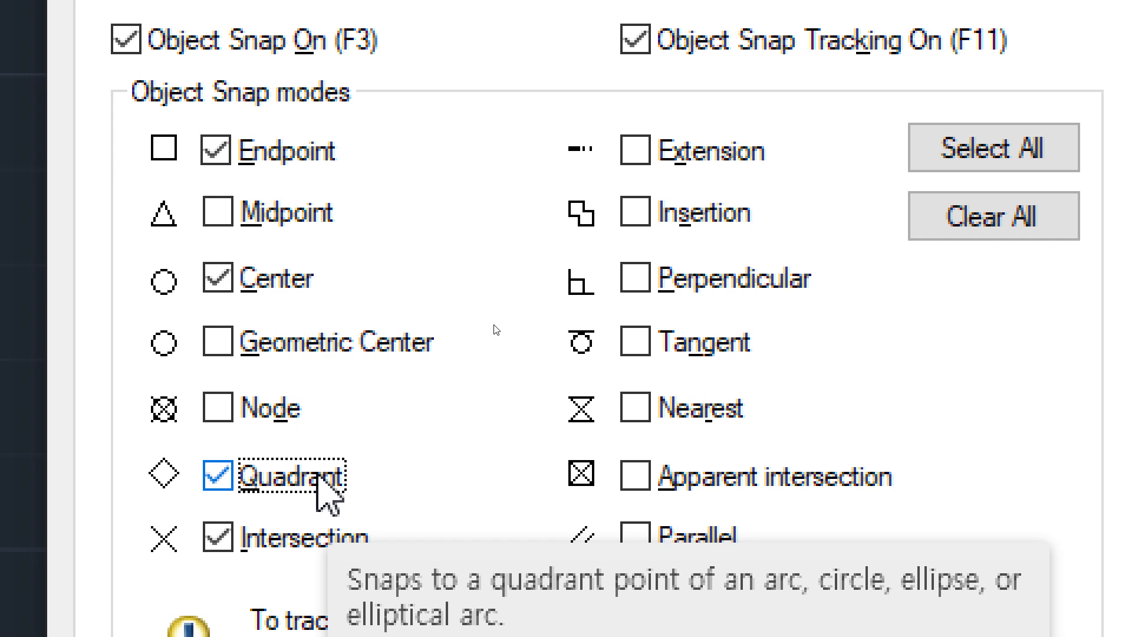
click(307, 221)
click(637, 154)
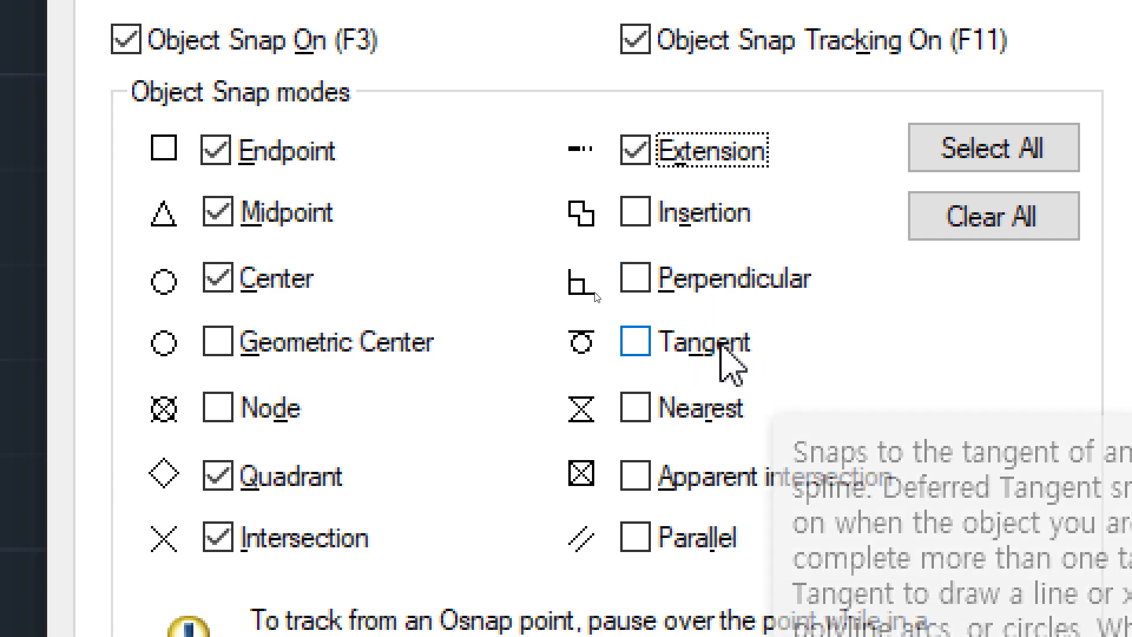
click(687, 161)
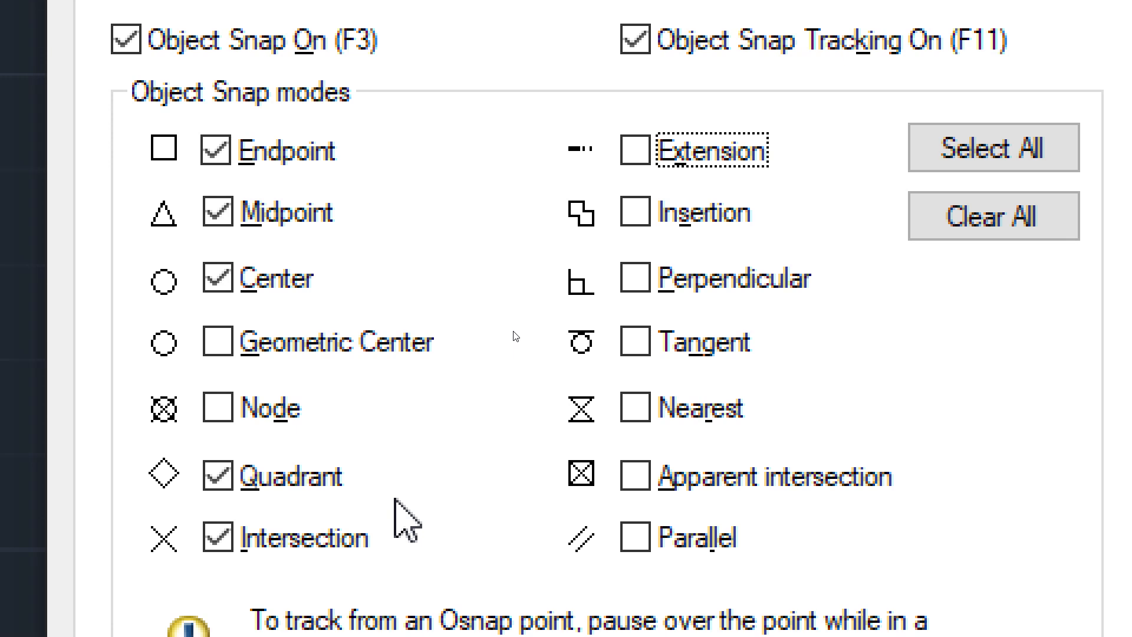
Select all object snap modes, clear them, and enable only Endpoint, Center and Intersection
click(959, 162)
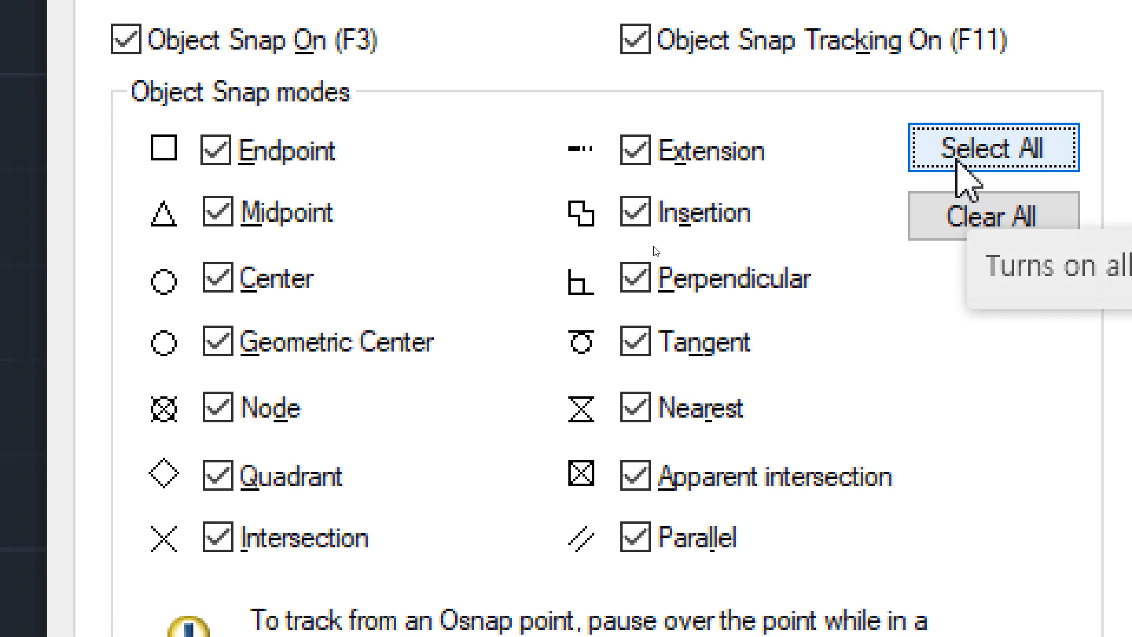
click(980, 224)
click(274, 160)
click(285, 281)
click(300, 539)
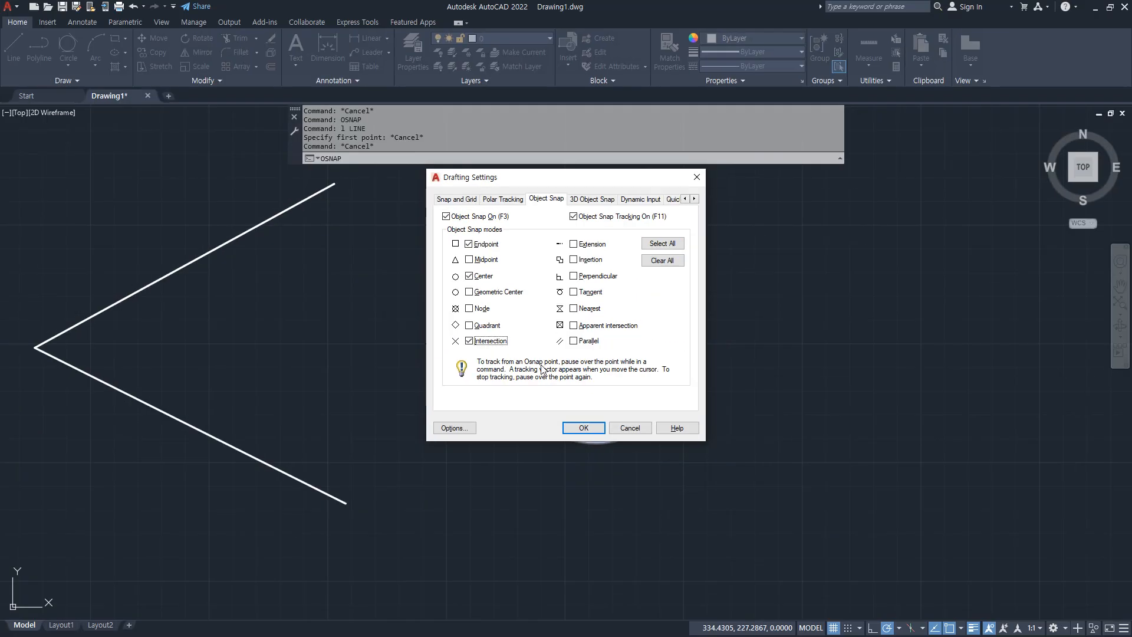
Confirm the drafting settings and enable the Quadrant and Midpoint running object snaps as well
click(578, 427)
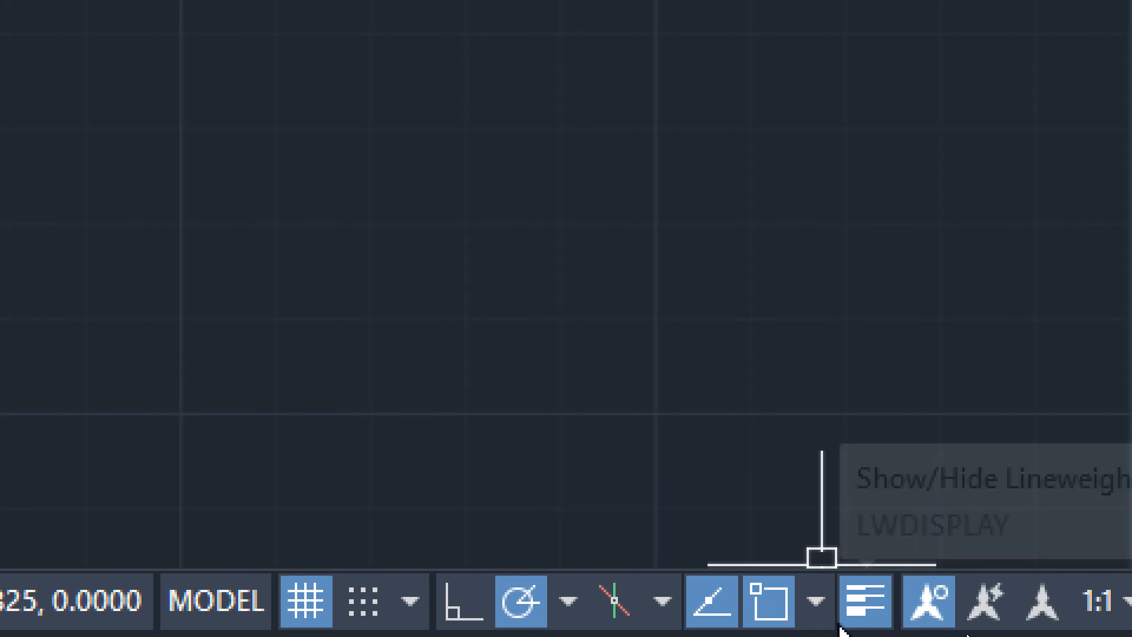
click(817, 602)
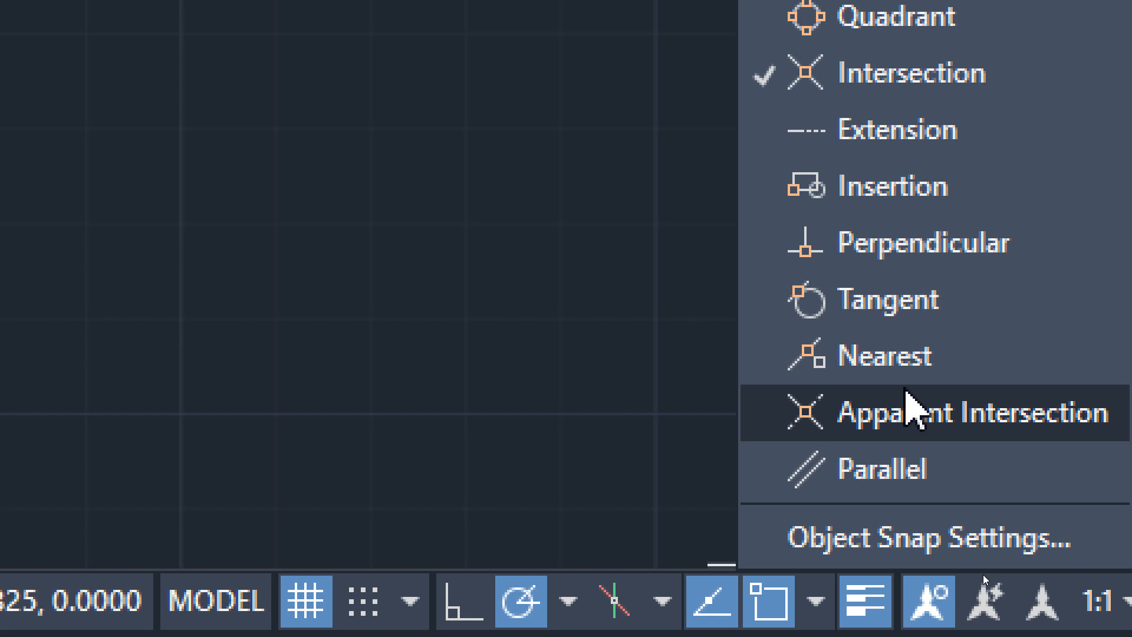
click(823, 614)
click(823, 614)
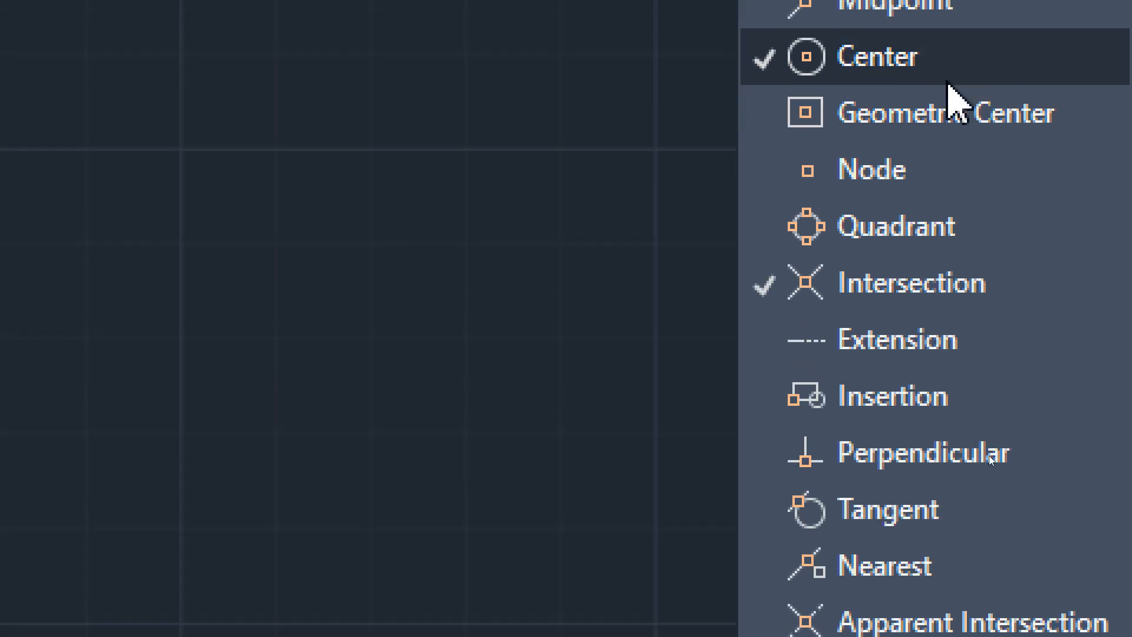
click(905, 166)
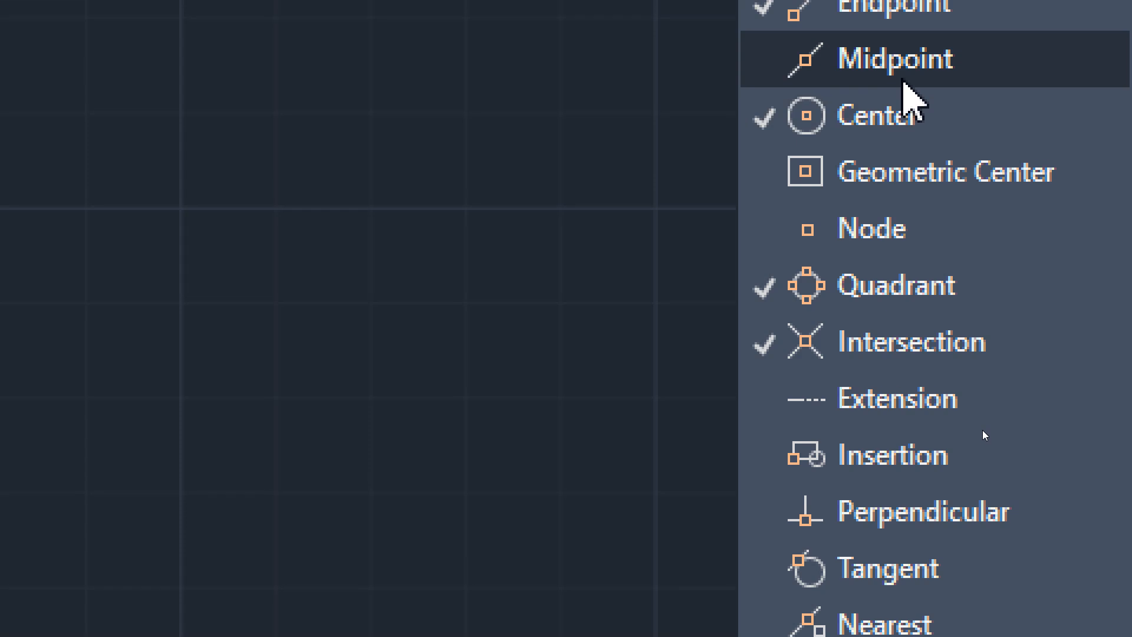
click(904, 81)
click(221, 153)
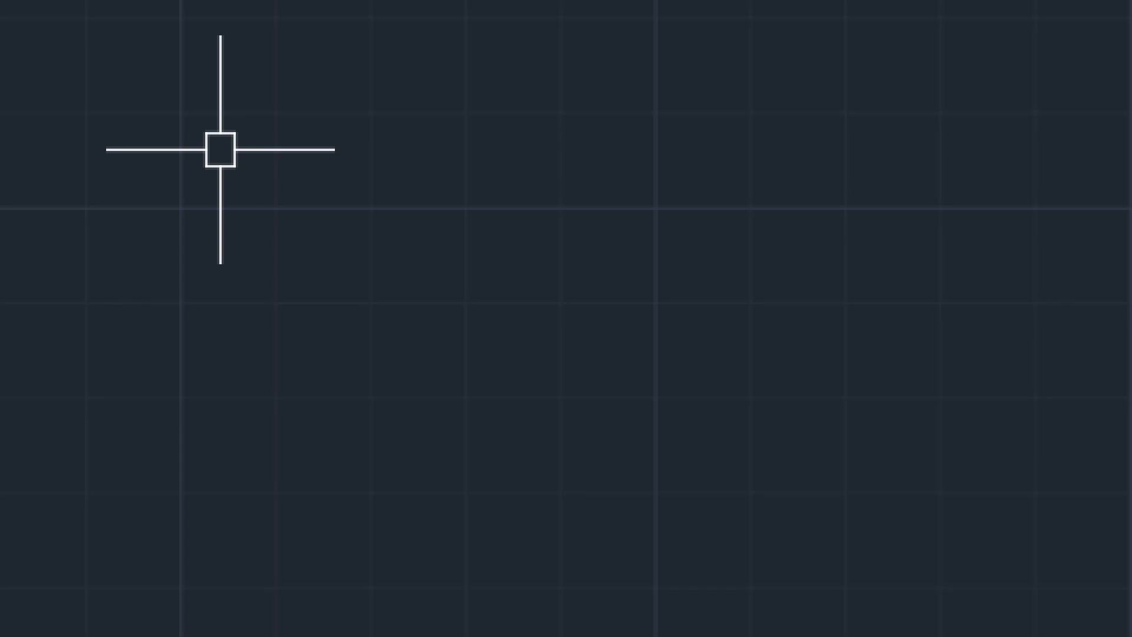
key(Escape)
key(Escape)
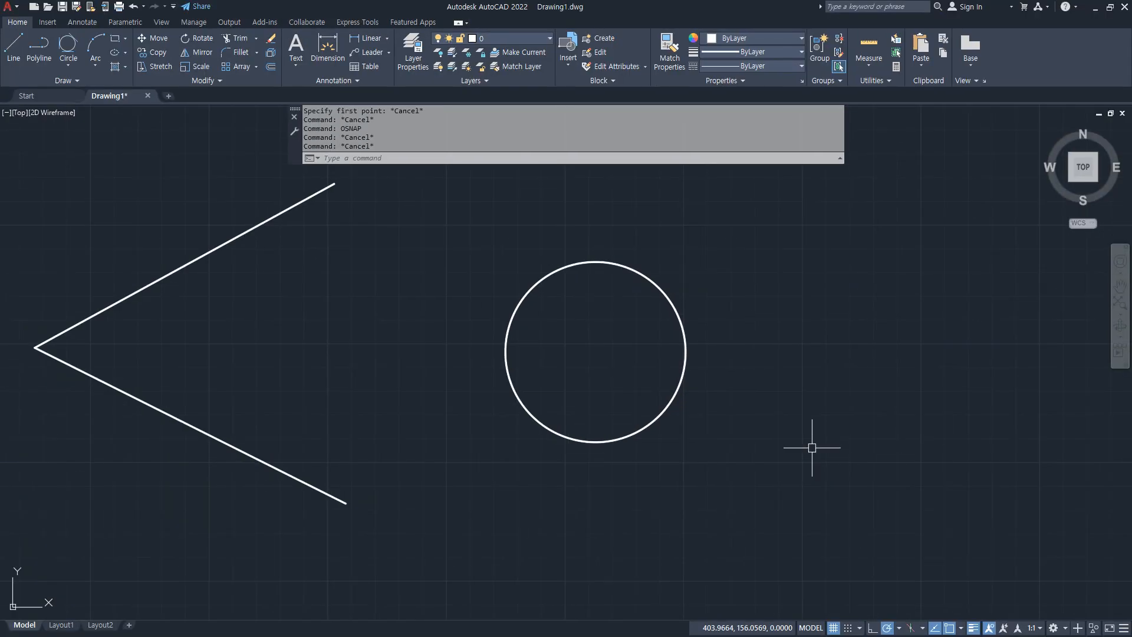
Review which object snap modes are enabled in the drafting settings, and accept them
text(OSNAP)
key(Return)
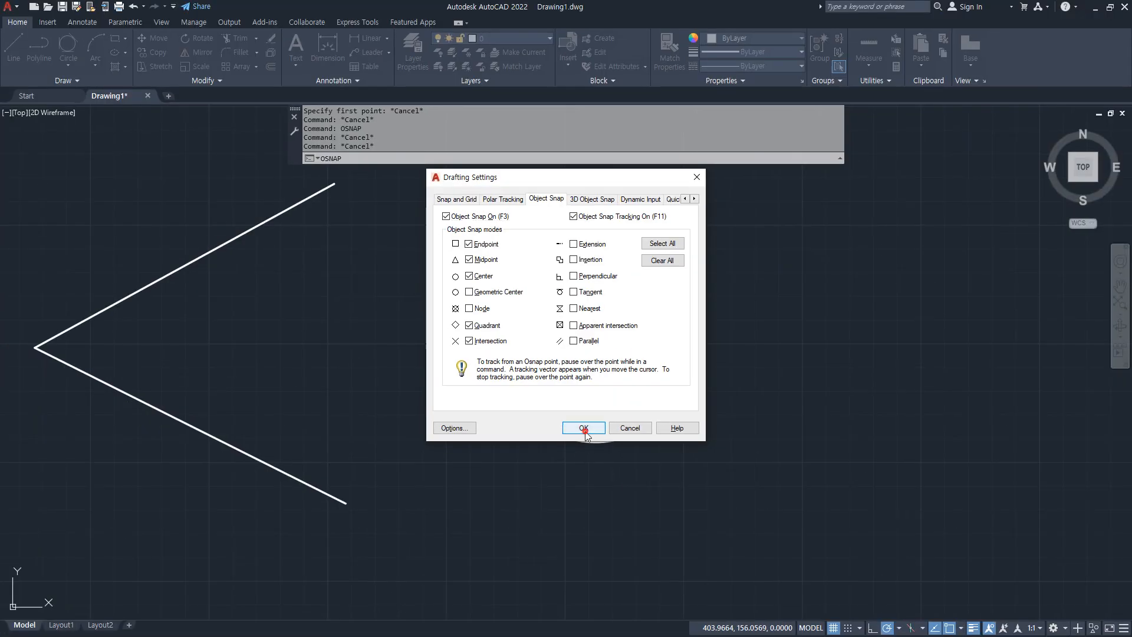
click(583, 430)
Erase the two angled lines and the circle, and zoom to the whole drawing area
click(607, 514)
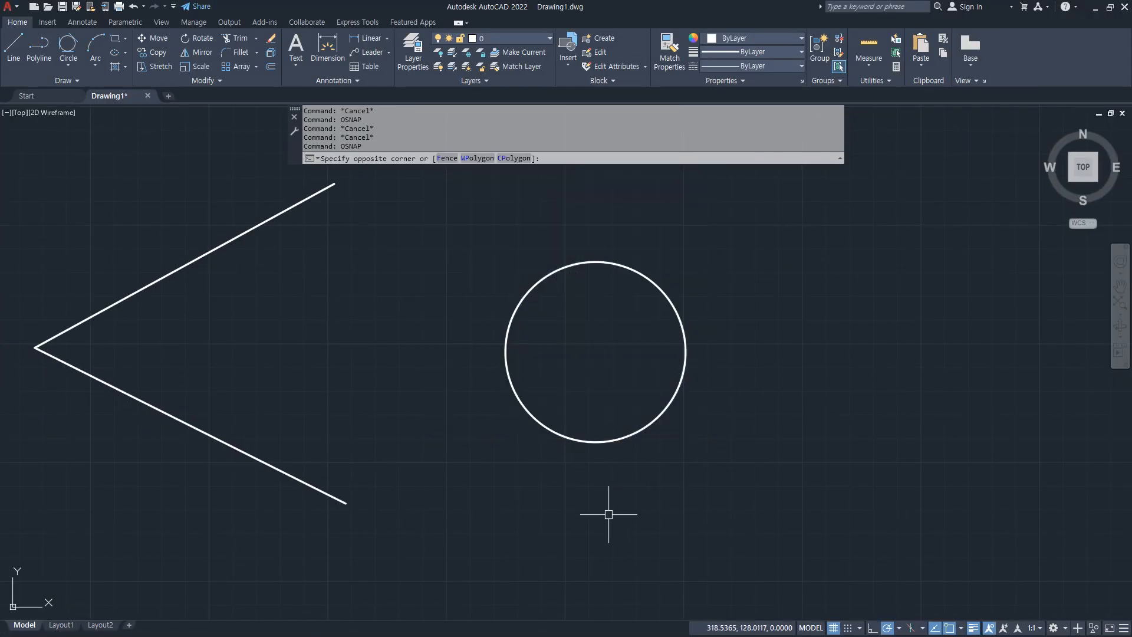
click(110, 197)
text(e)
key(Return)
text(z)
key(Return)
text(a)
key(Return)
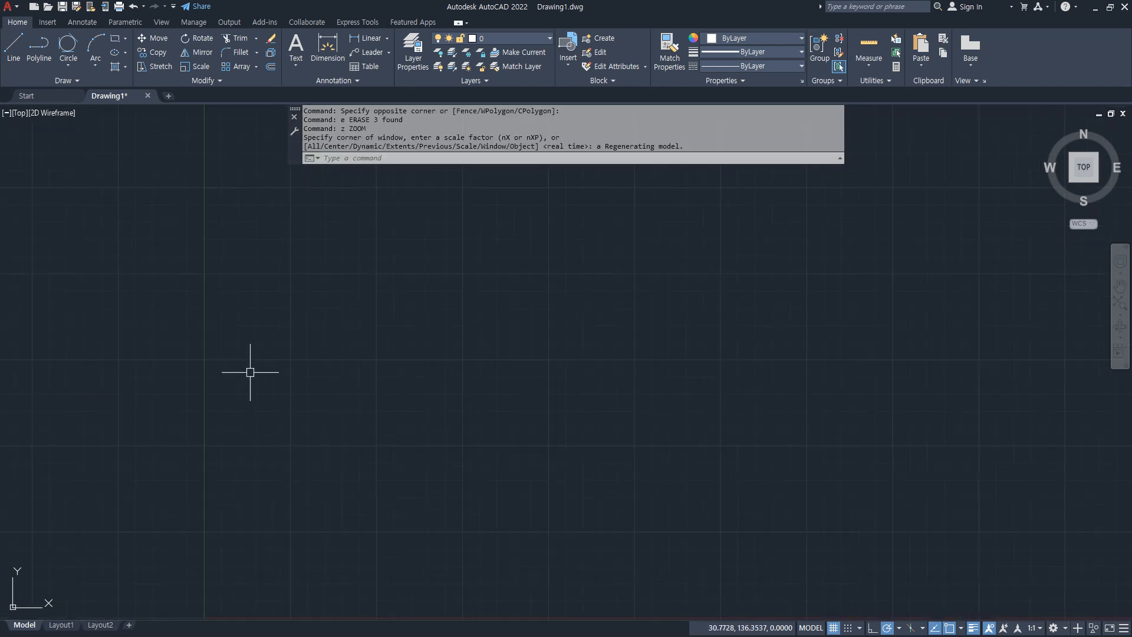
Draw a 100 by 100 square with the Line command, aligning the top-left corner with the start point and closing at the start point
text(l)
key(Return)
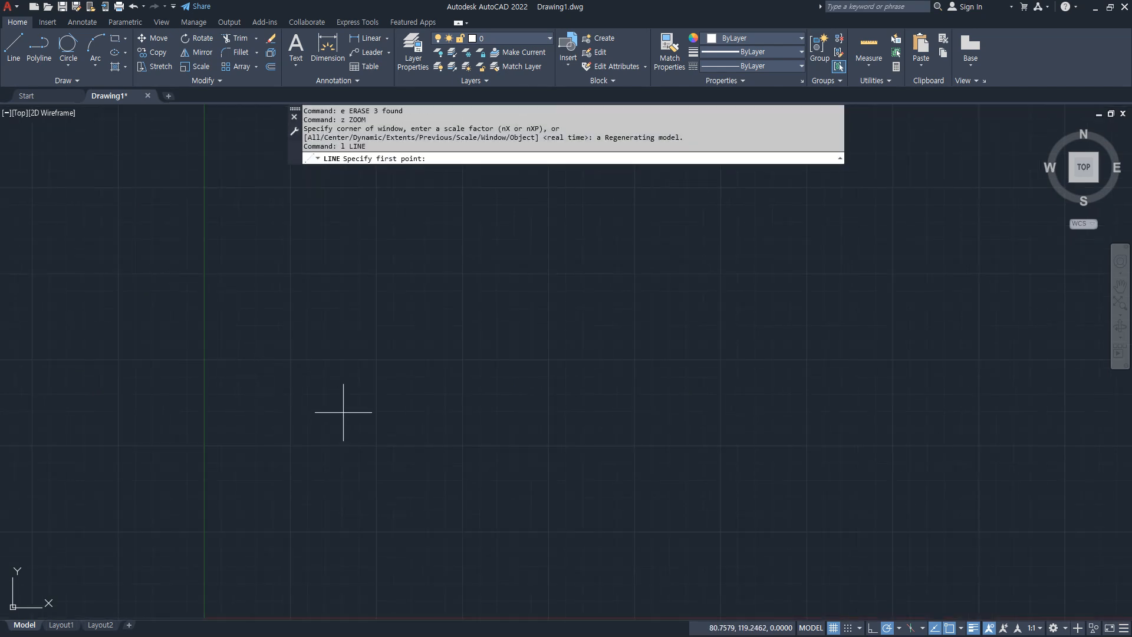
click(371, 453)
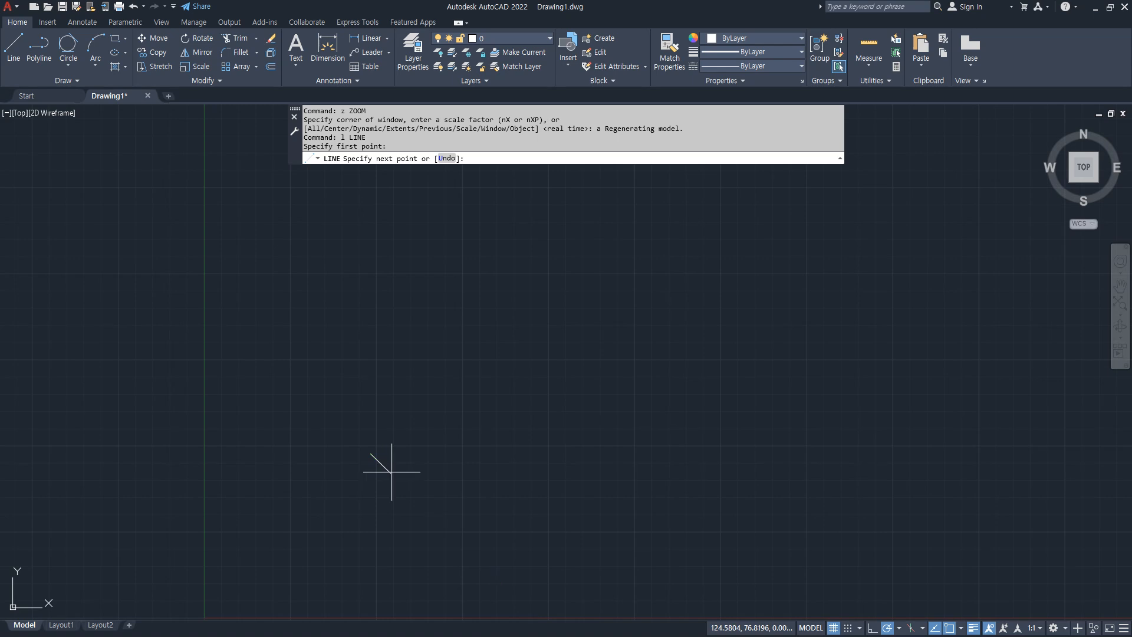
text(100)
key(Return)
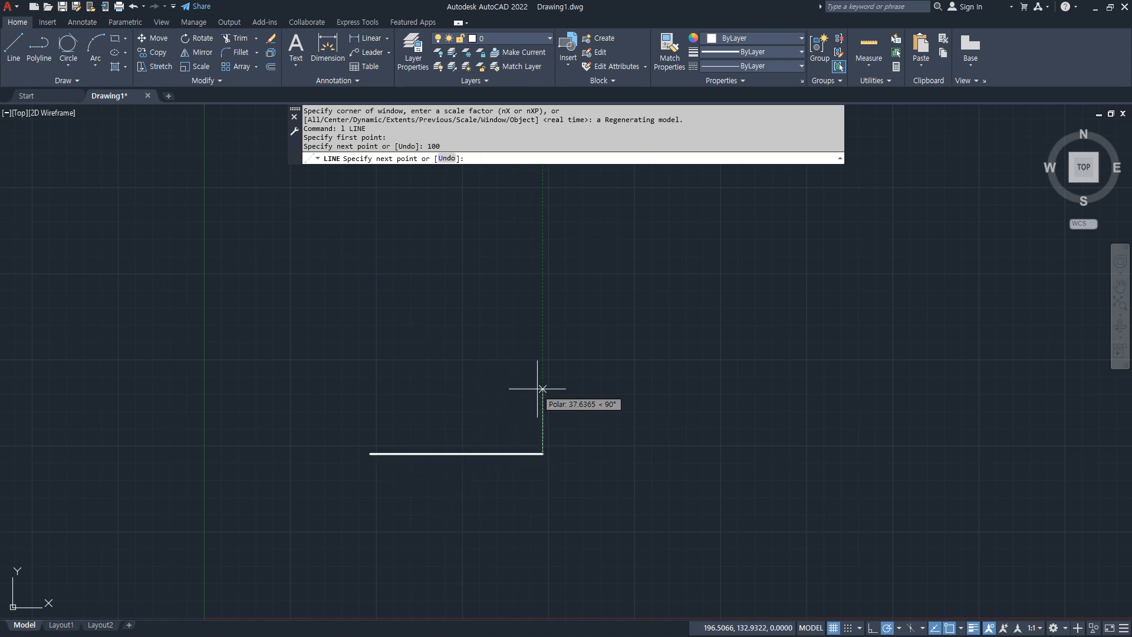
text(100)
key(Return)
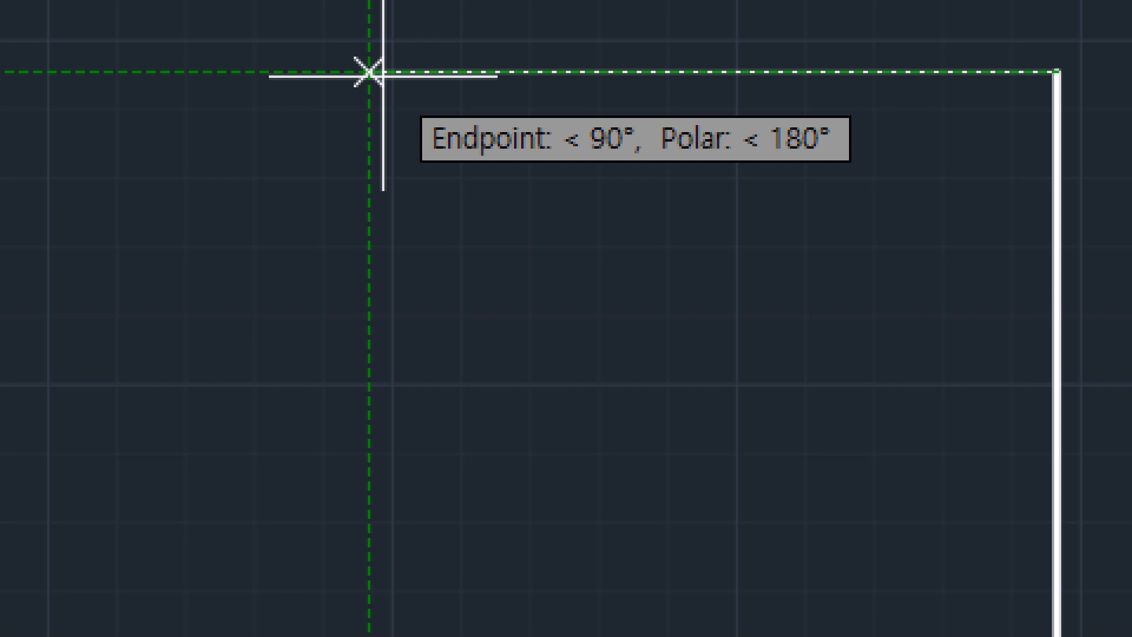
click(369, 72)
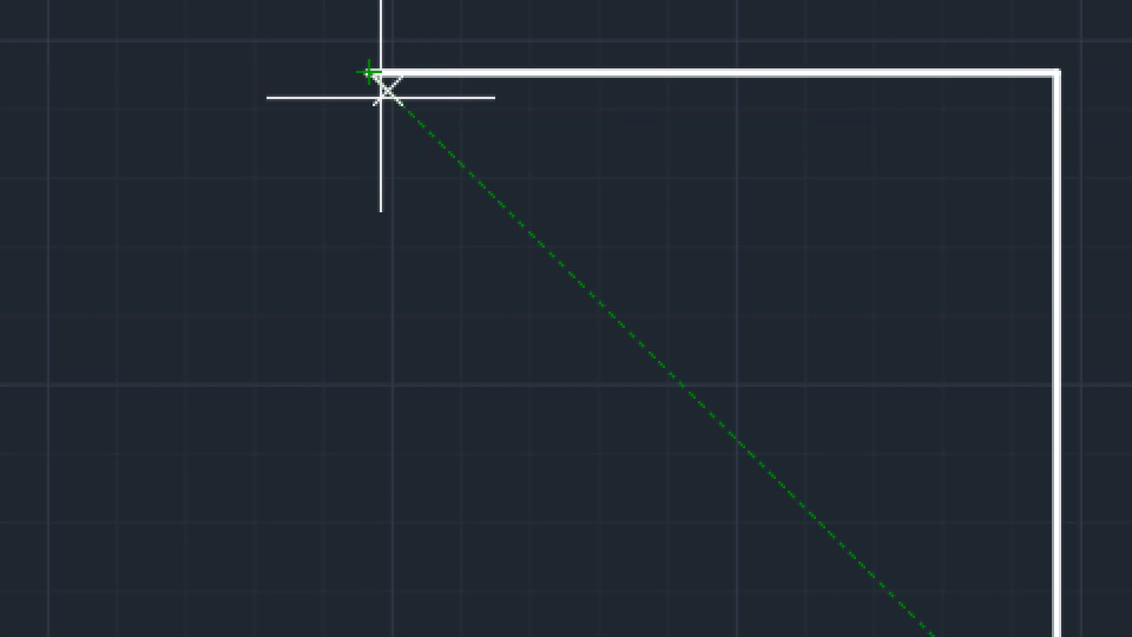
click(369, 491)
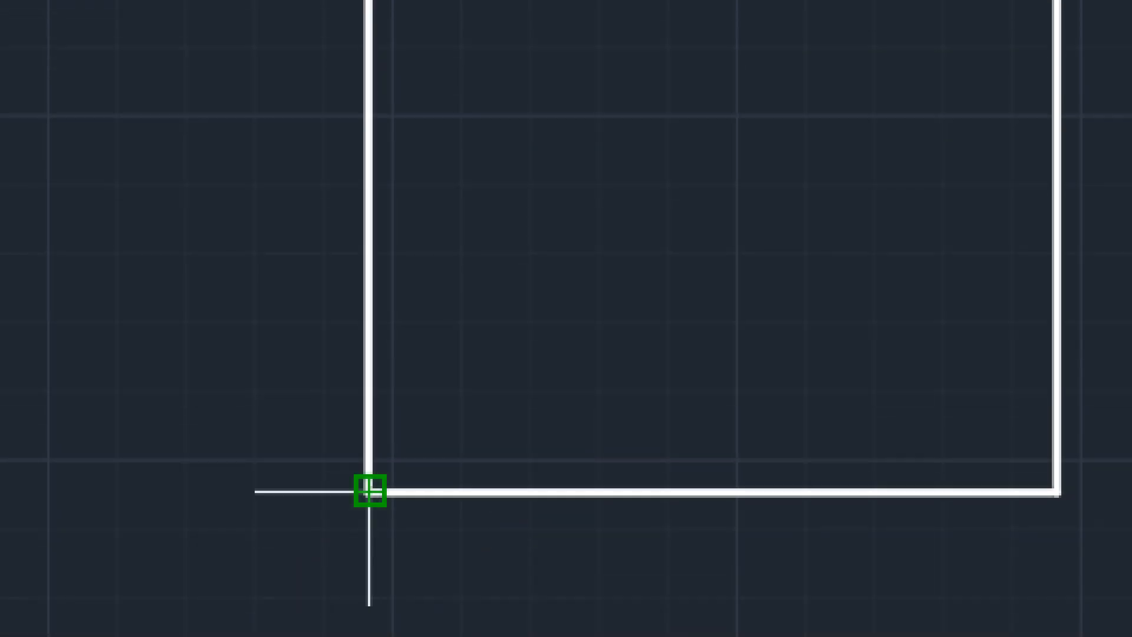
key(Escape)
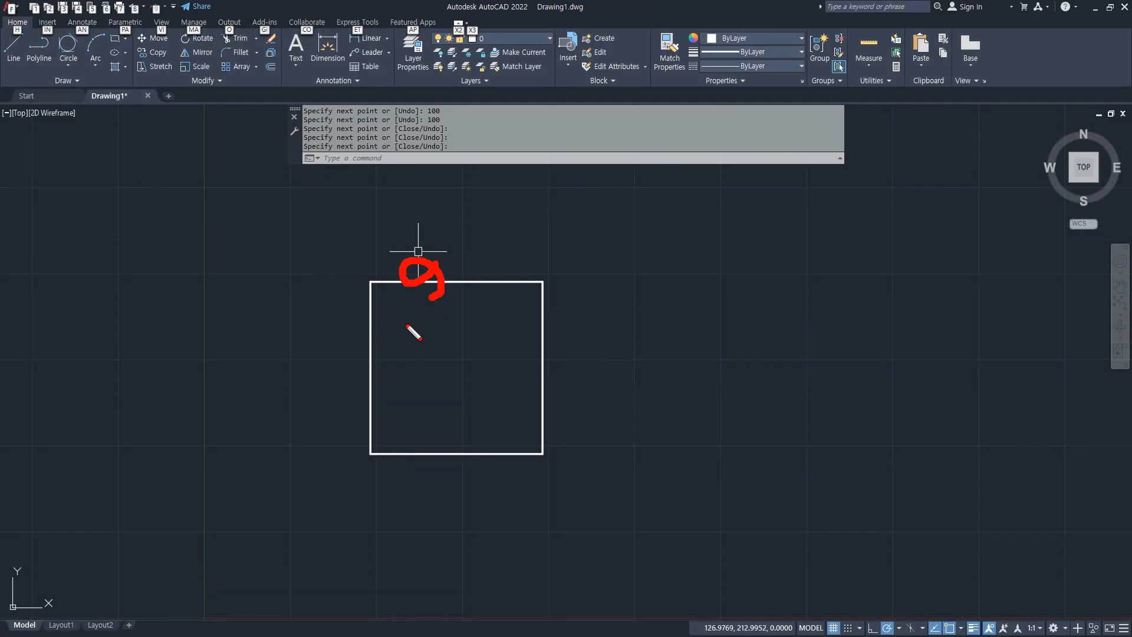
mouse_move(373, 364)
mouse_down()
mouse_move(389, 351)
mouse_move(380, 366)
mouse_up()
key(Escape)
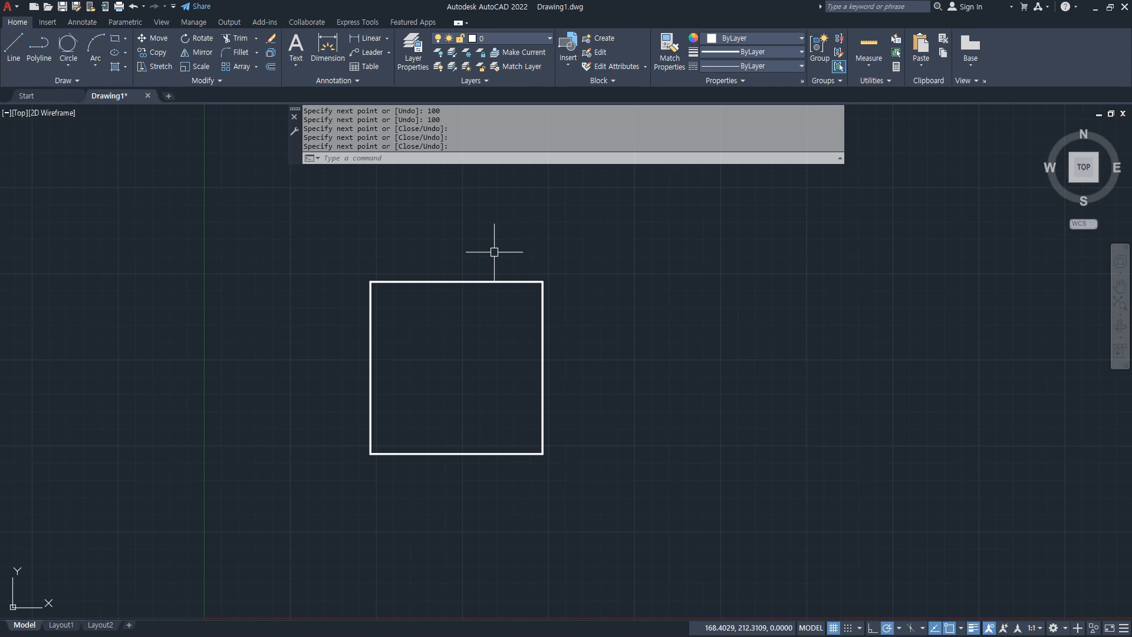
Draw circles centred on the midpoints of the square's top and right edges, each passing through the square's corners
text(c)
key(Return)
click(445, 282)
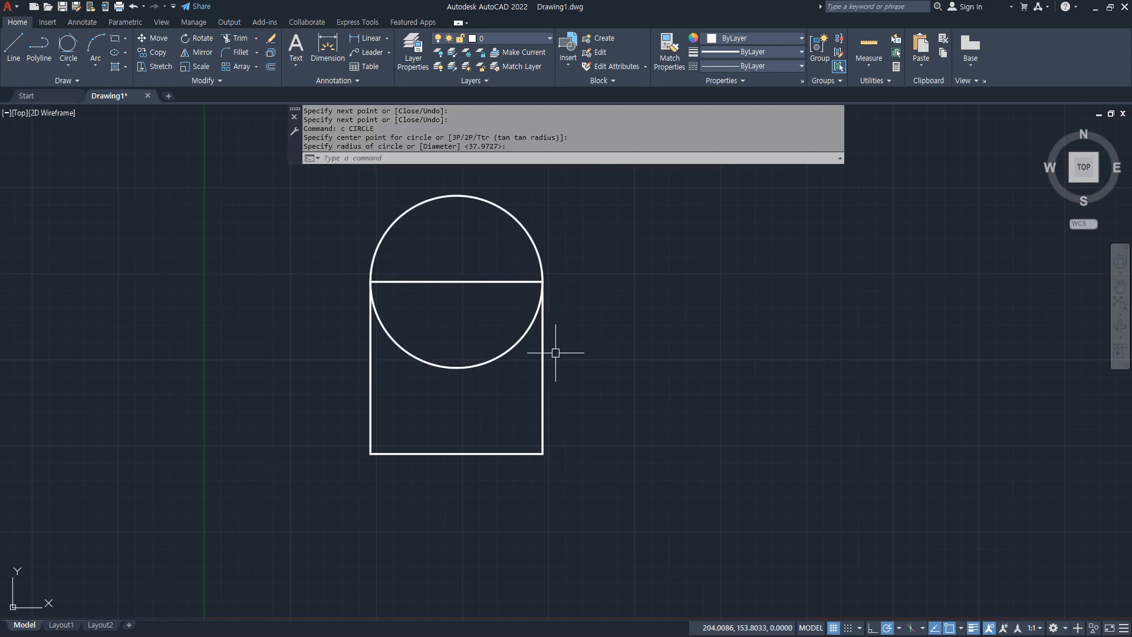
text(c)
key(Return)
click(542, 367)
click(543, 281)
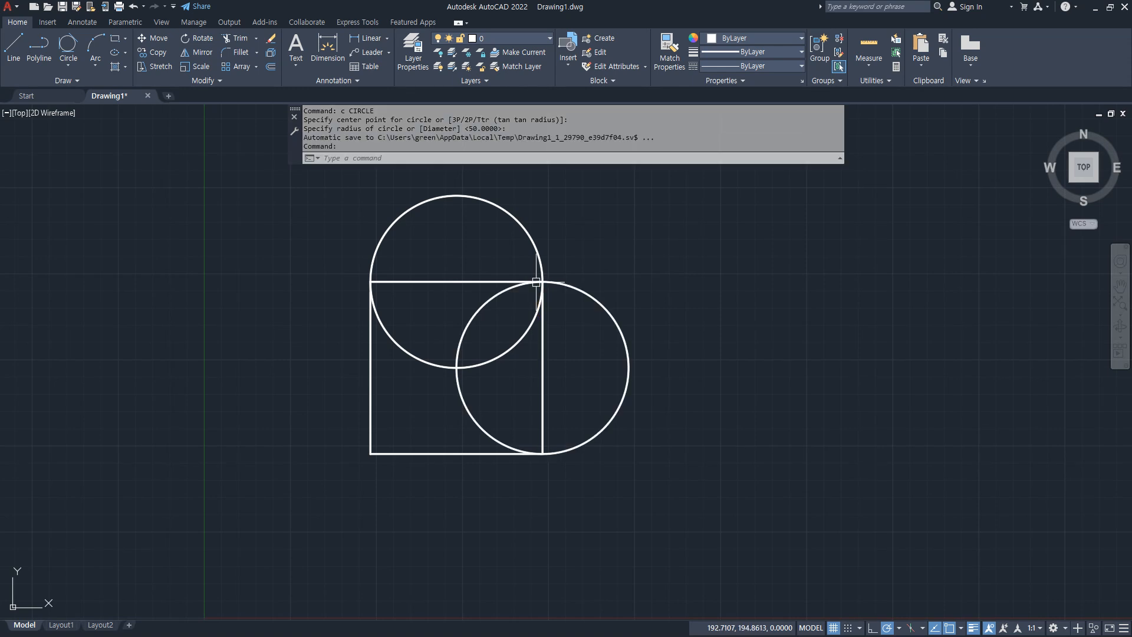
Draw circles of radius 50 centred on the midpoints of the square's bottom and left edges
text(c)
key(Return)
click(457, 454)
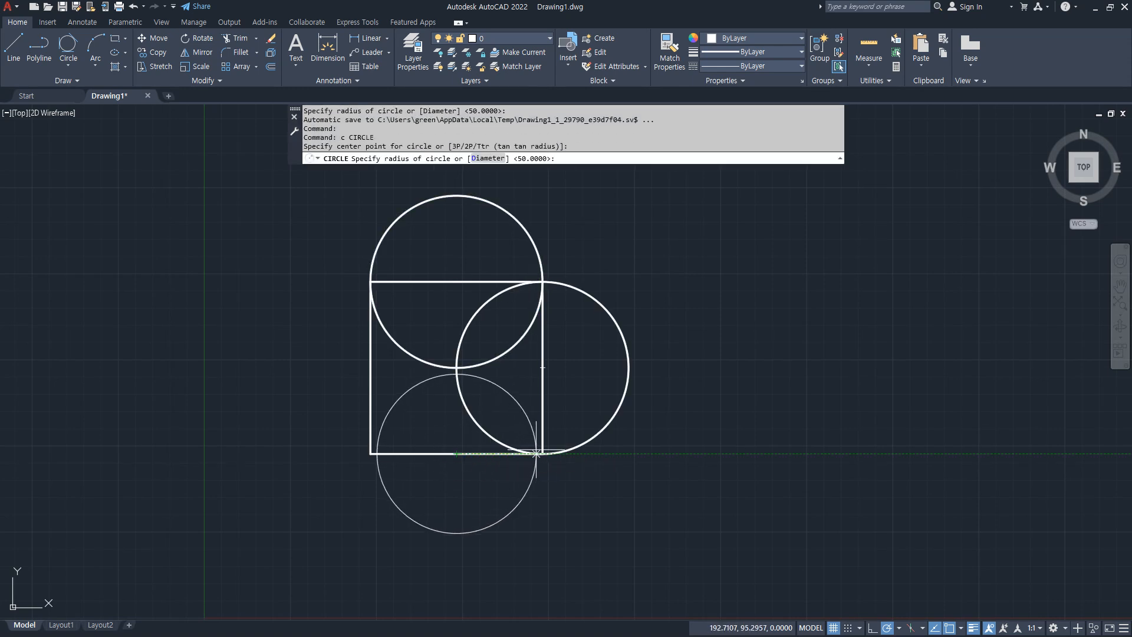
key(Return)
key(Return)
click(370, 367)
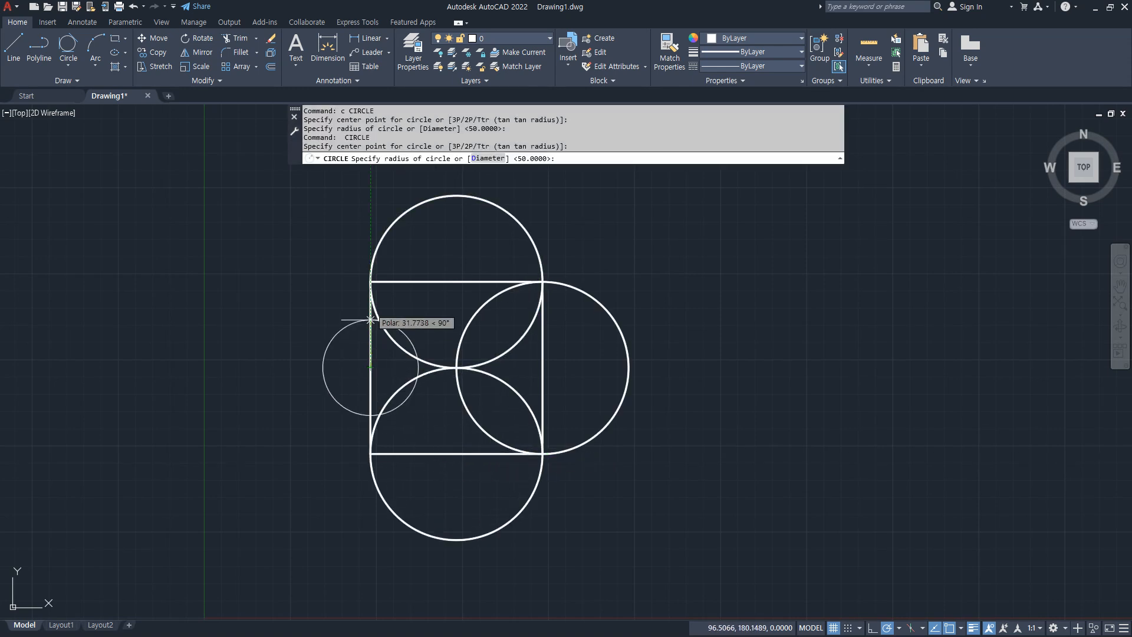
click(284, 366)
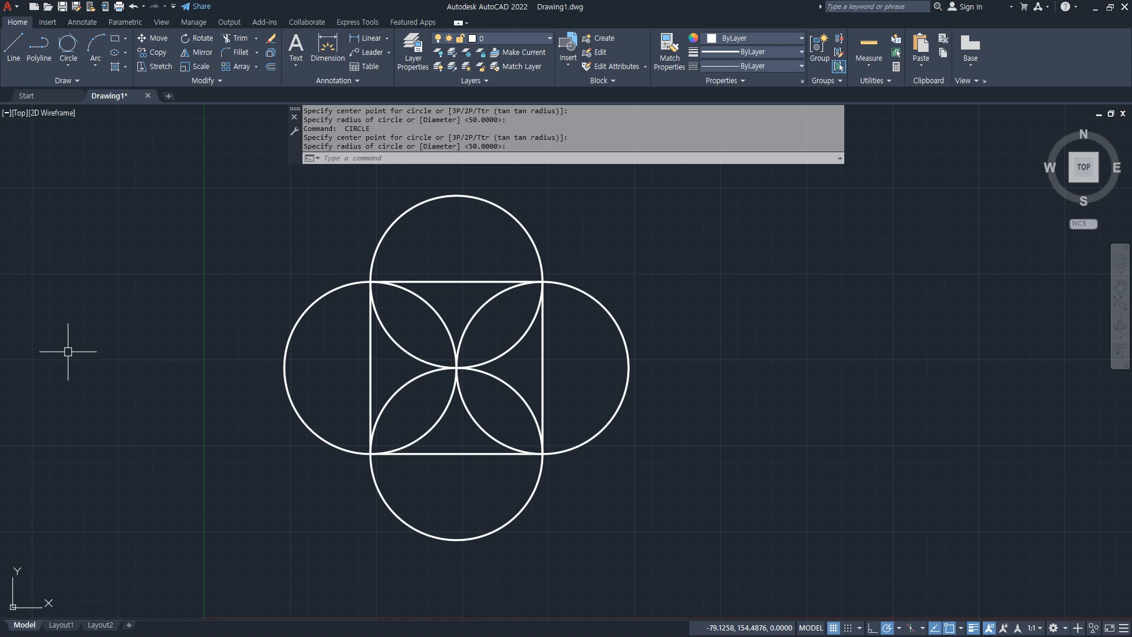
Erase the square and its four circles
click(671, 498)
click(336, 255)
text(e)
key(Return)
Draw a circle of radius 50 in the empty drawing area
text(c)
key(Return)
click(460, 361)
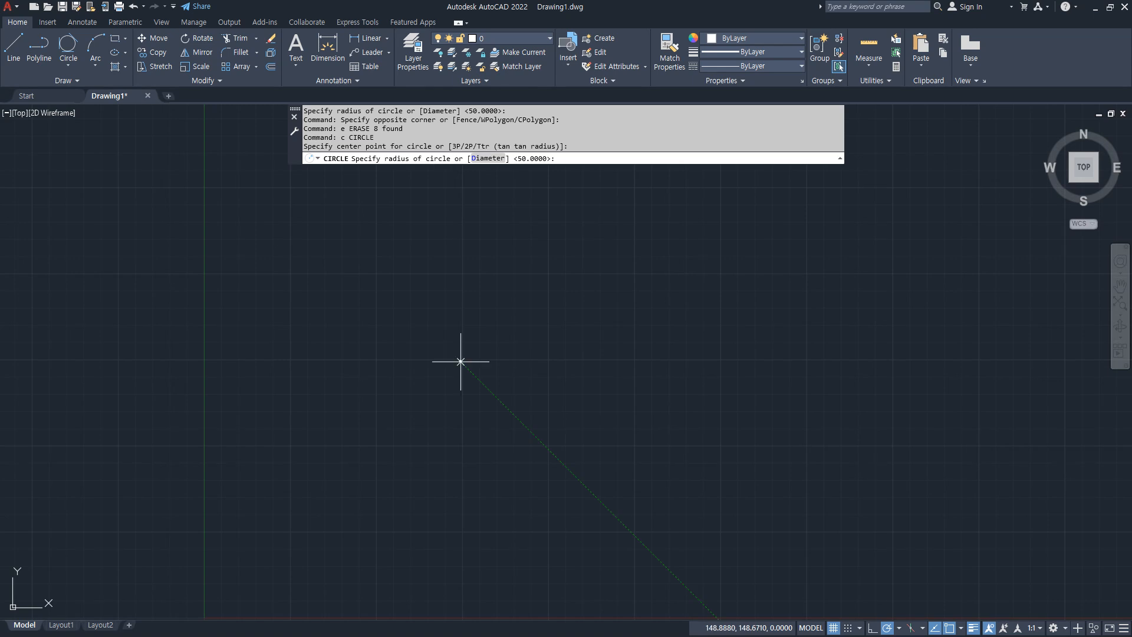
text(50)
key(Return)
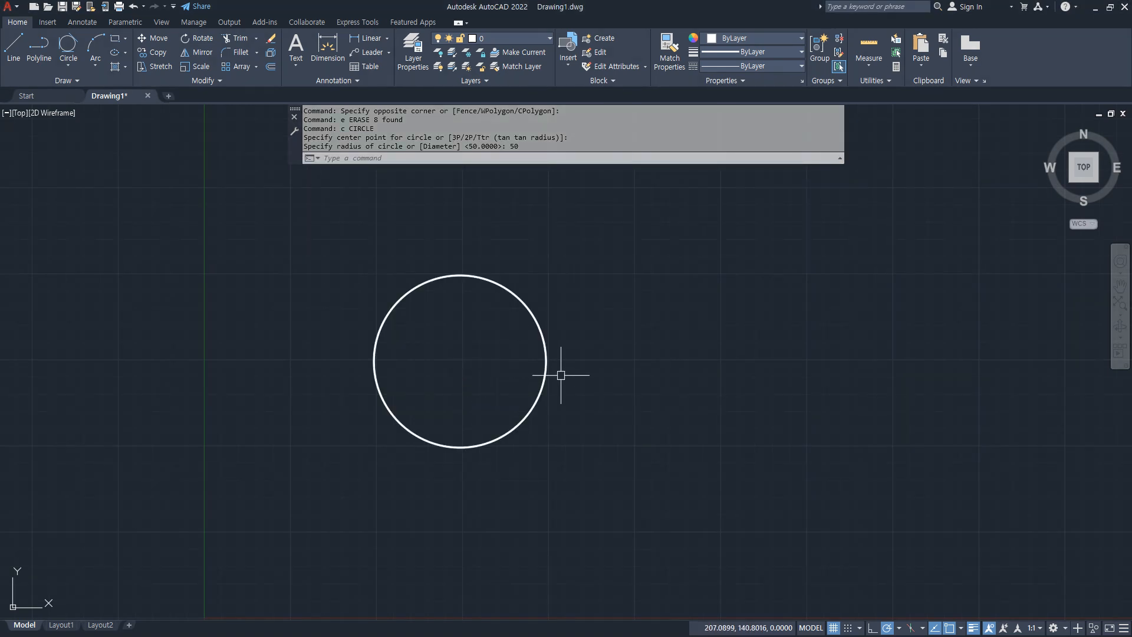
text(l)
key(Return)
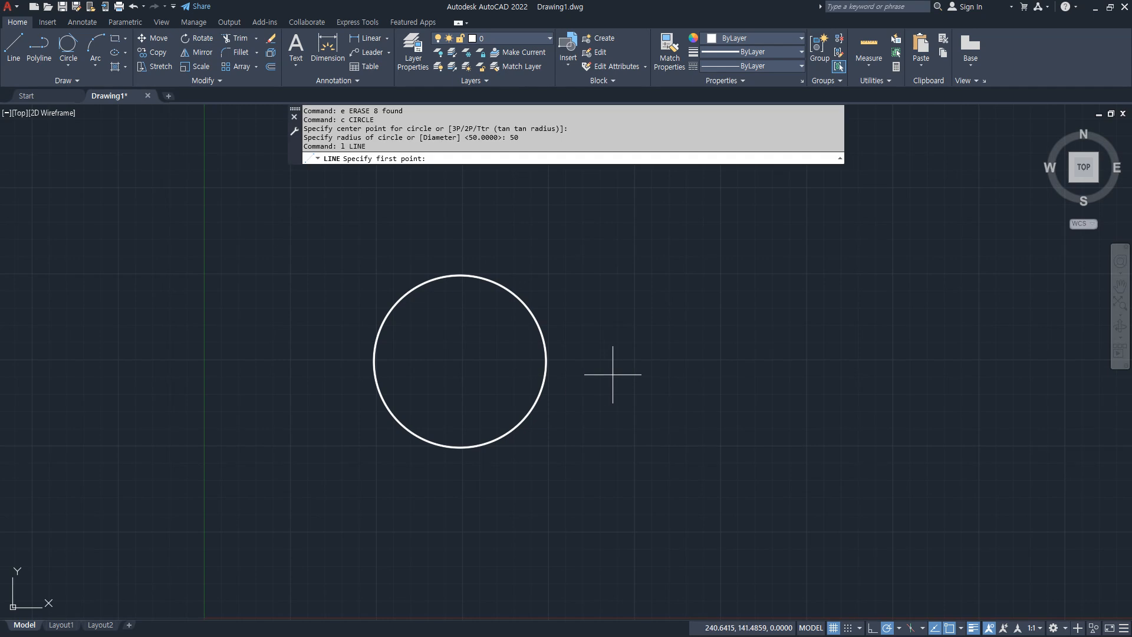
shift+right_click(626, 208)
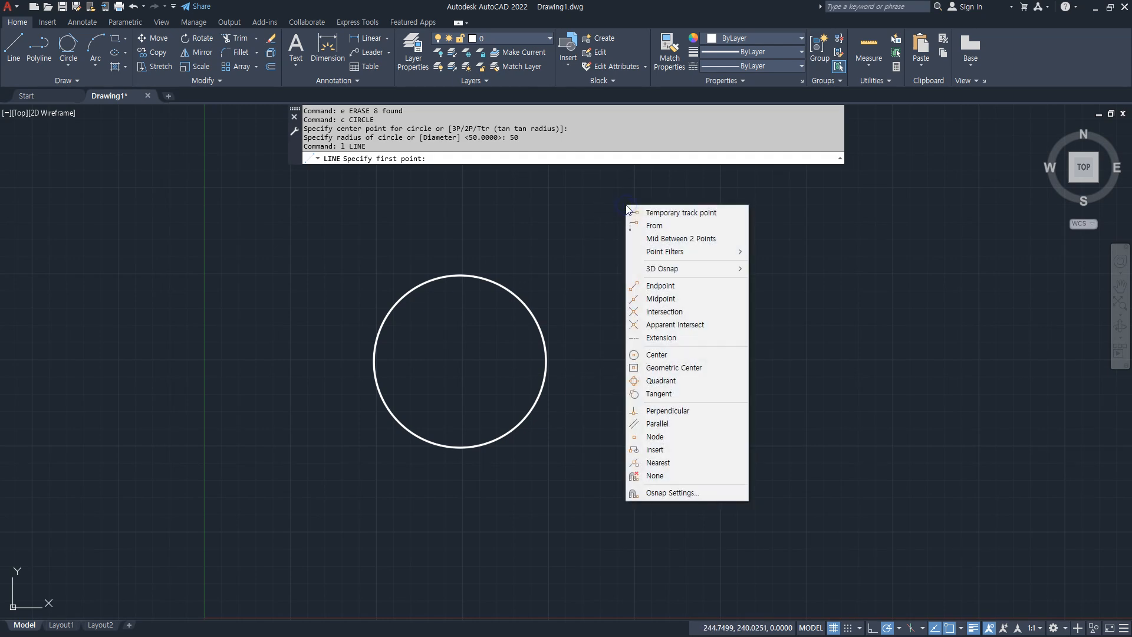
click(676, 355)
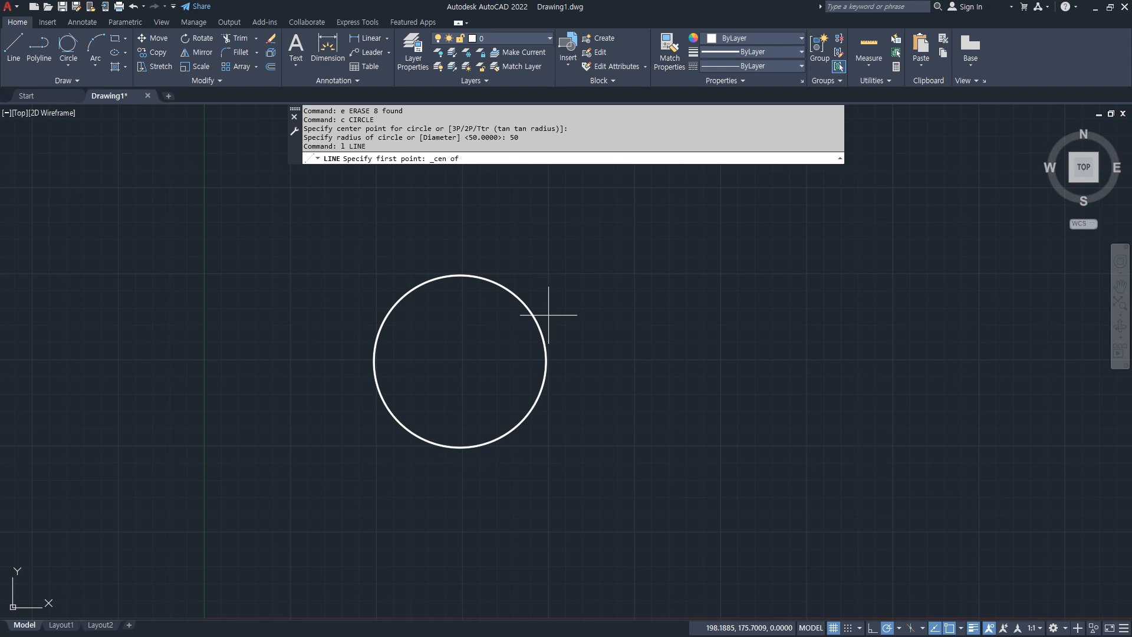
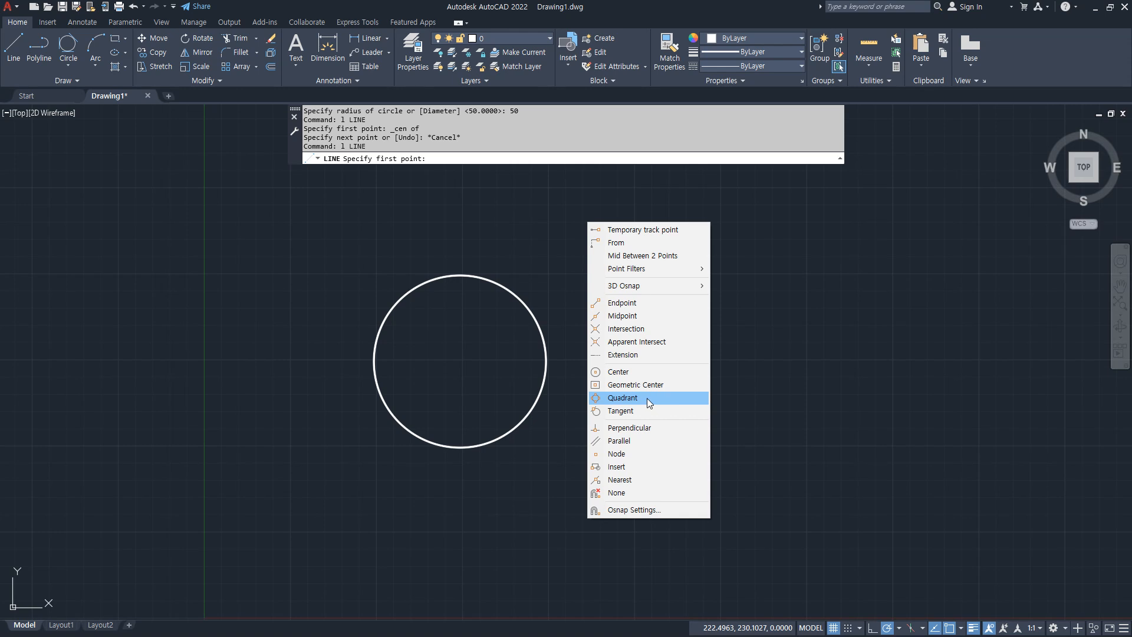
Draw a line from the circle's right quadrant to its top quadrant using one-time Quadrant snaps
click(648, 400)
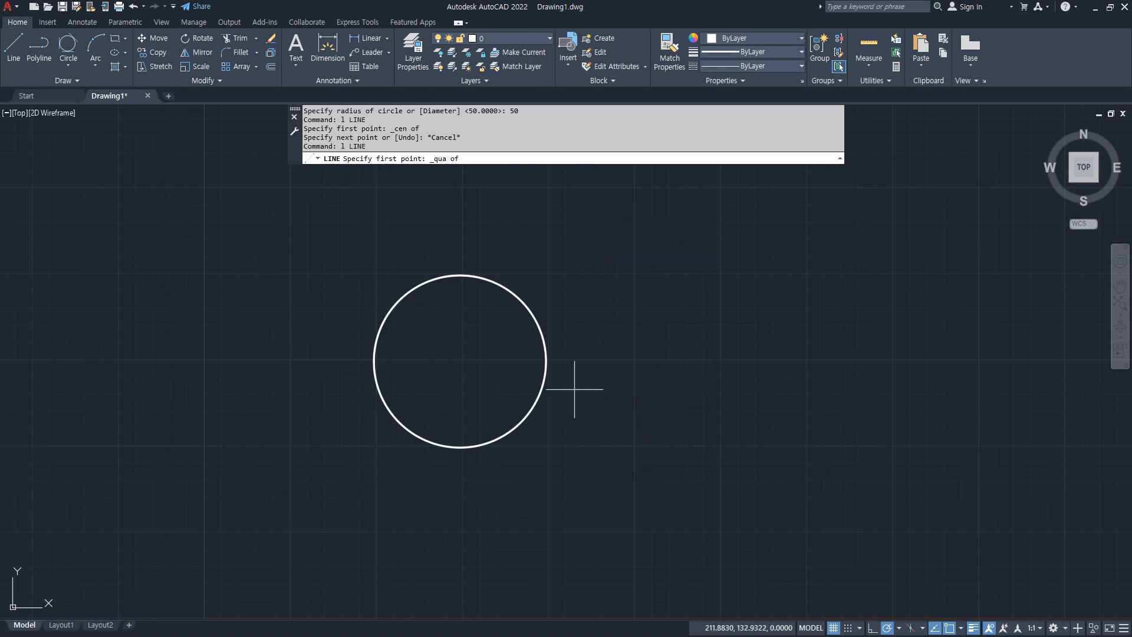
click(549, 386)
scroll(480, 312, up, 4)
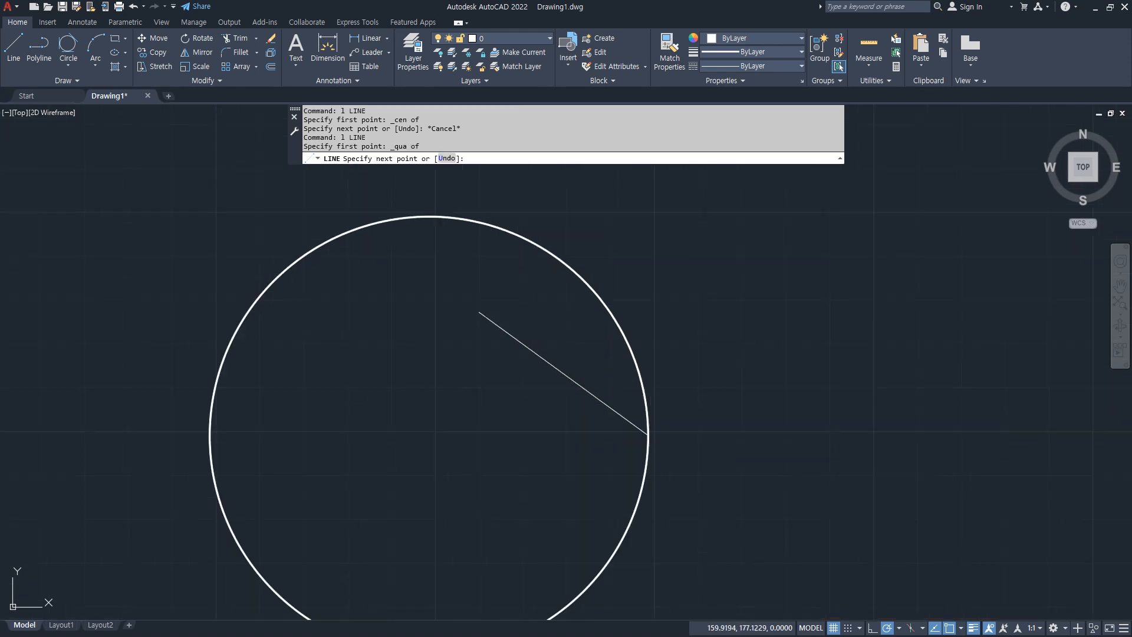
shift+right_click(486, 298)
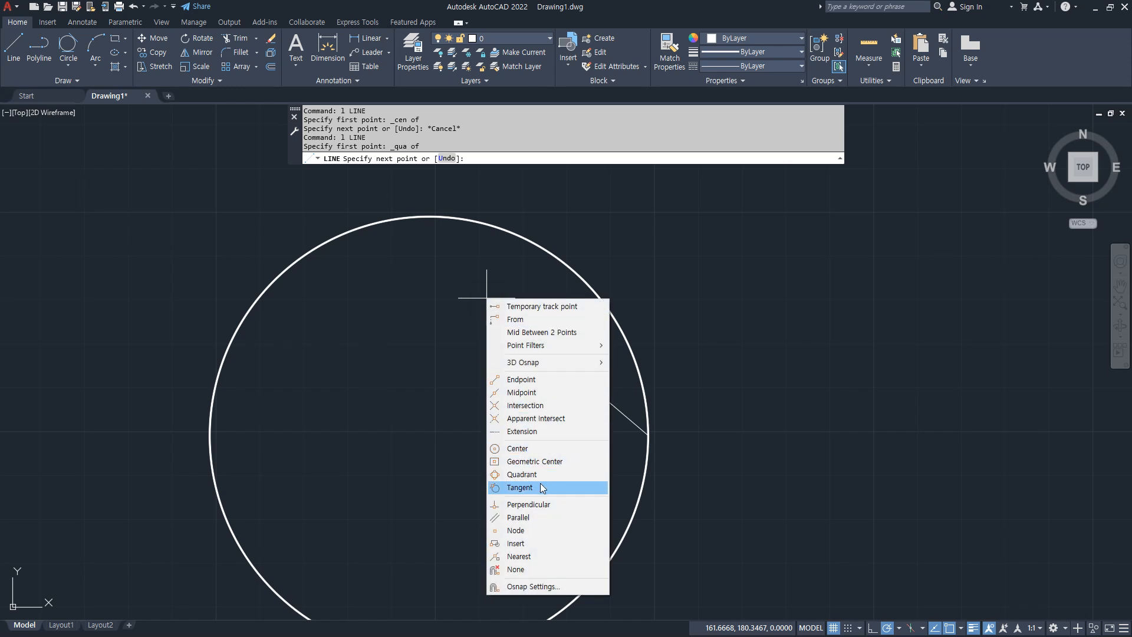
click(541, 475)
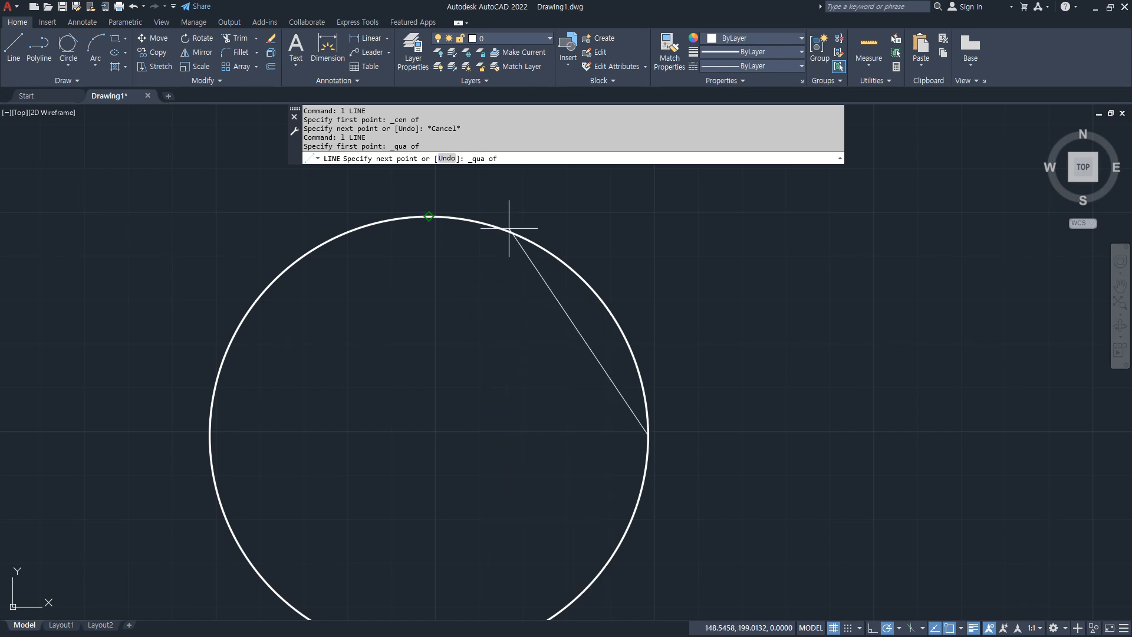
click(430, 218)
Continue the line from the top quadrant to the circle's left quadrant with a one-time Quadrant snap
shift+right_click(429, 280)
click(476, 456)
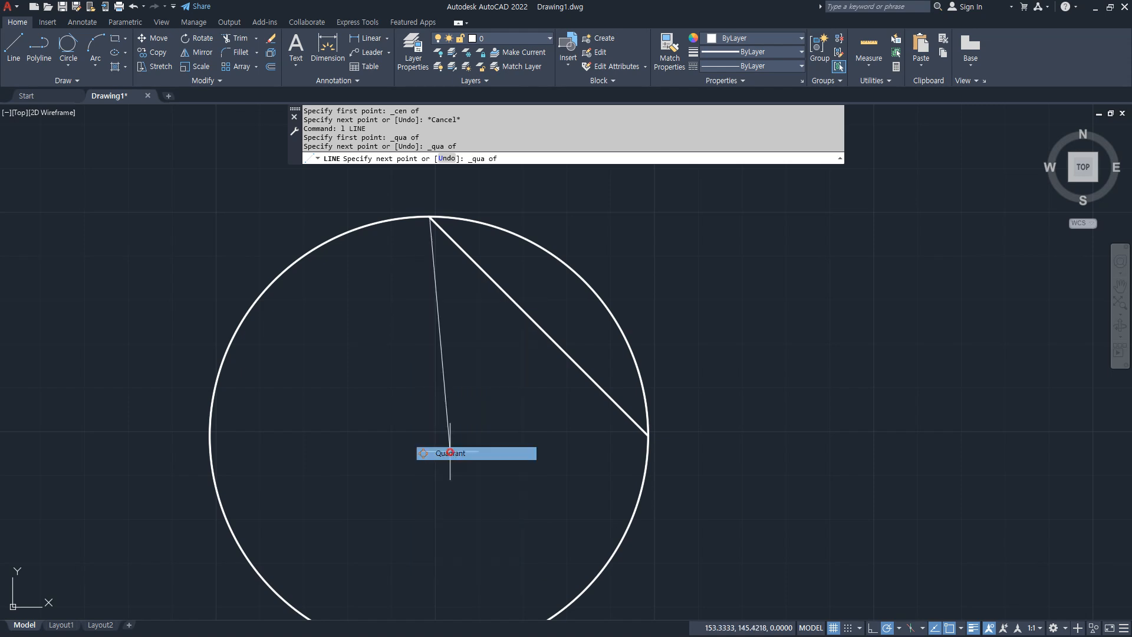
click(220, 362)
scroll(283, 330, down, 2)
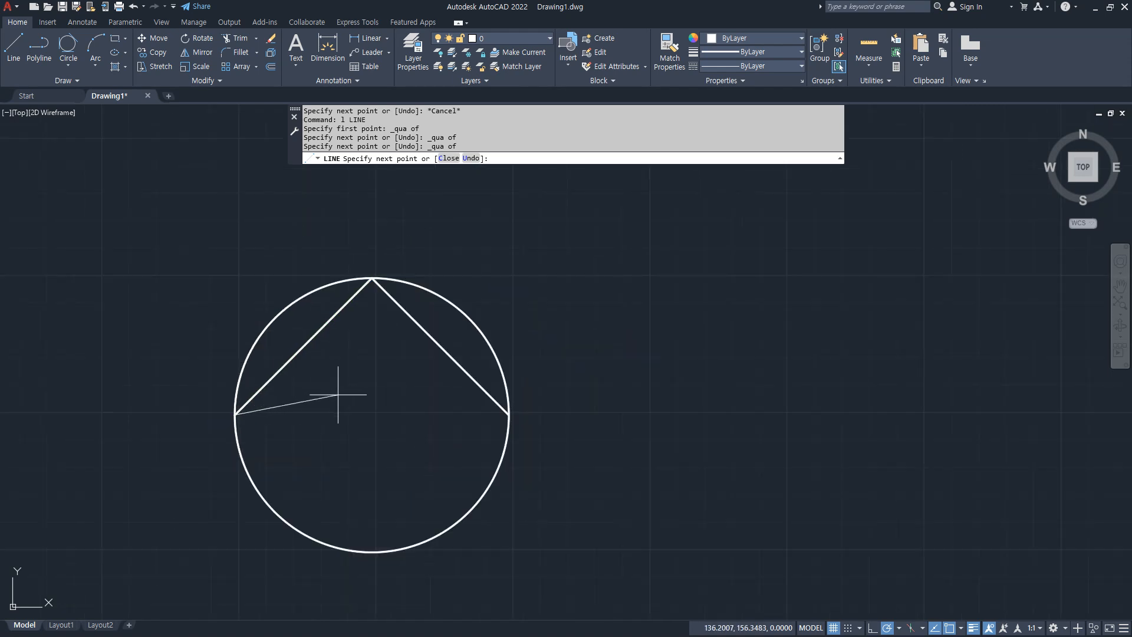
Continue the line from the circle's left quadrant to its bottom quadrant and back to the right quadrant using one-time Quadrant snaps
middle_drag(328, 391, 348, 292)
shift+right_click(374, 256)
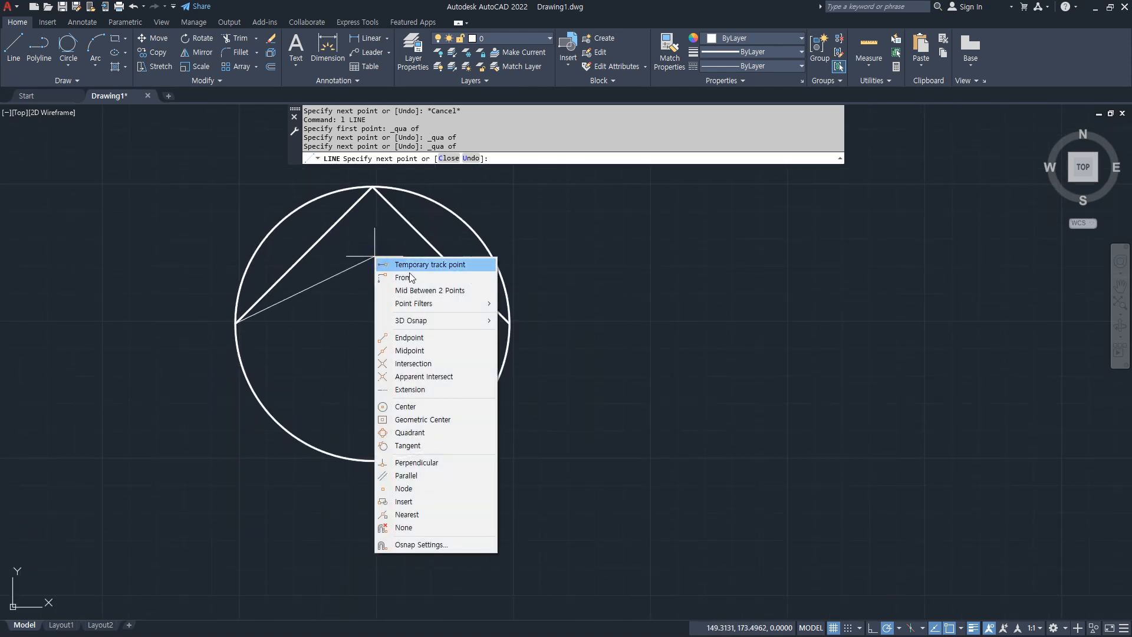
click(441, 433)
click(365, 457)
shift+right_click(468, 395)
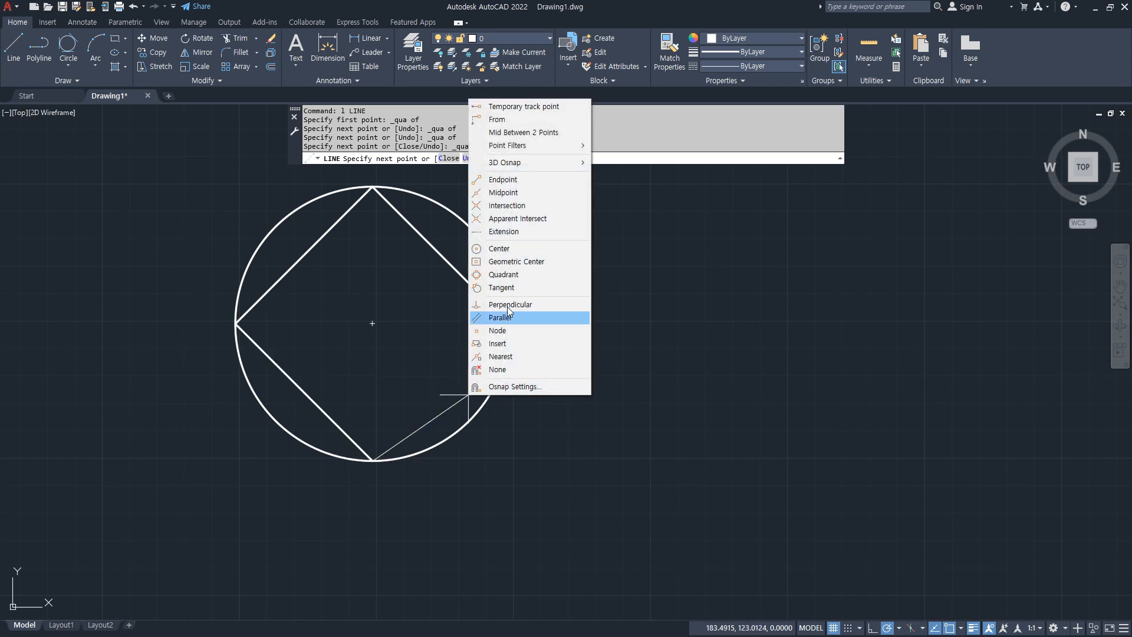
click(514, 274)
click(511, 324)
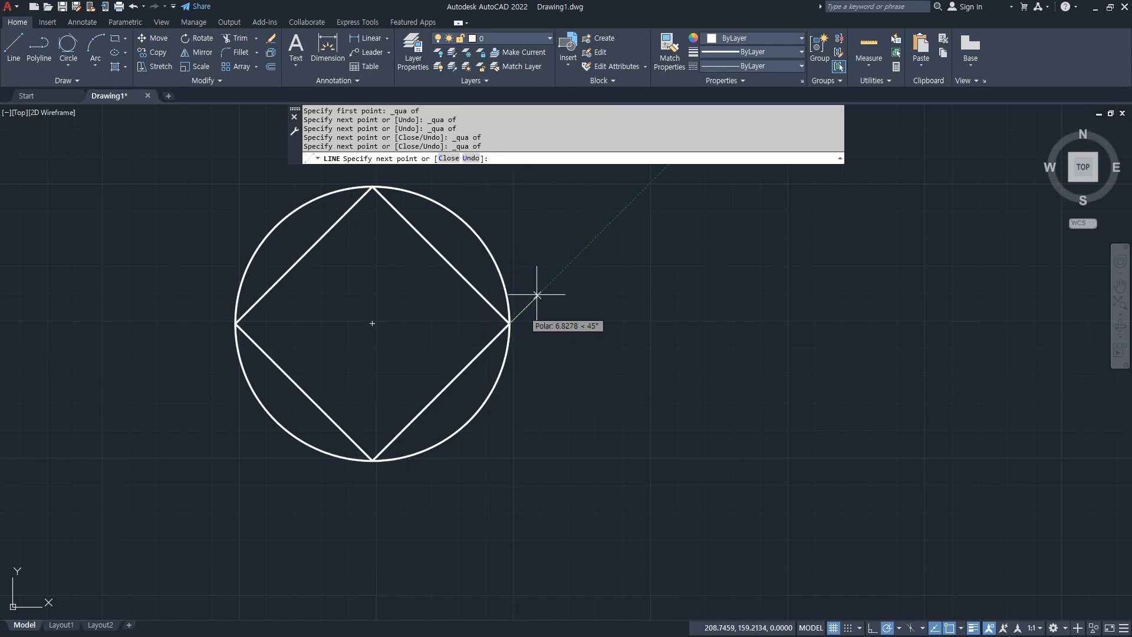
Continue the line from the right quadrant across to the left quadrant with a one-time Quadrant snap and finish the line
shift+right_click(556, 273)
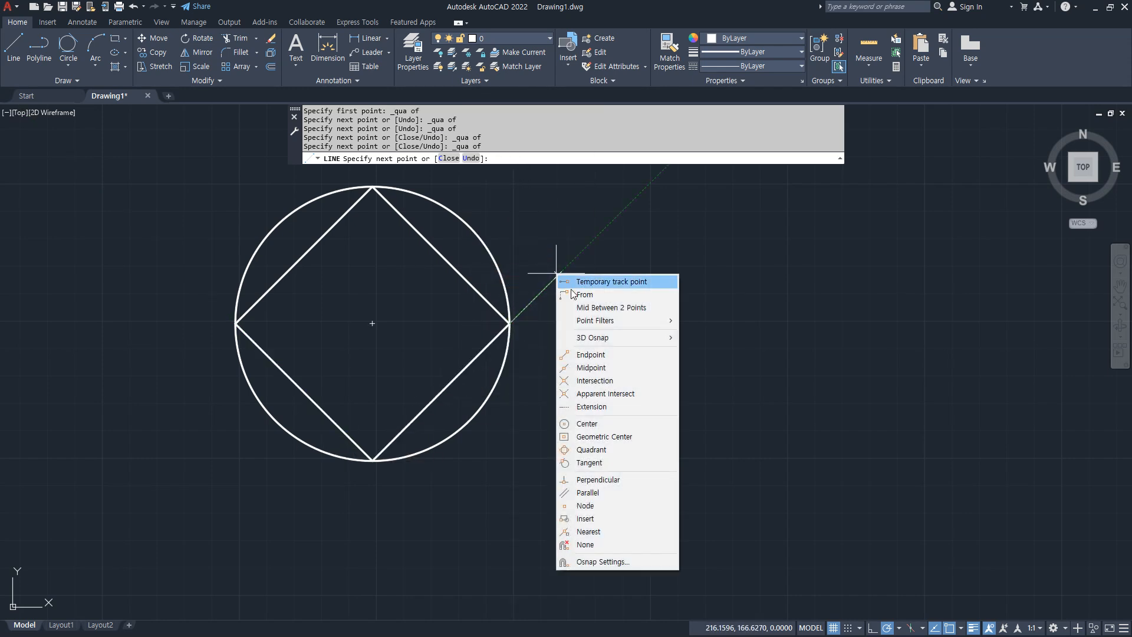
click(611, 449)
click(247, 378)
key(Return)
Draw a vertical line from the circle's top quadrant to its bottom quadrant, entering the QUA snap override for both points
key(Return)
text(qua)
key(Return)
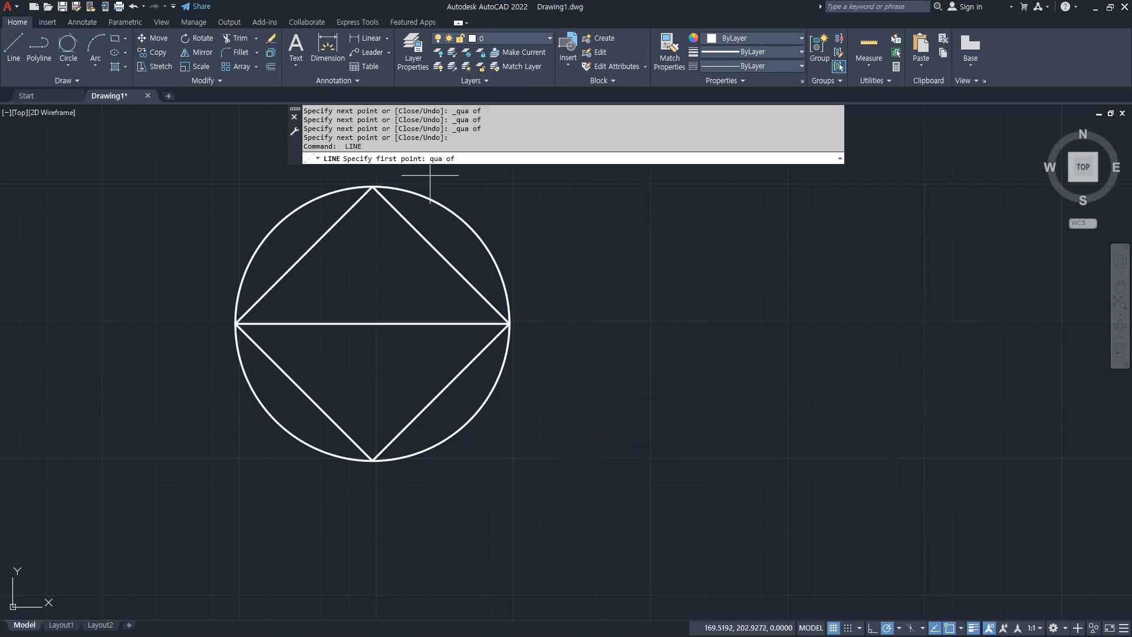
click(423, 188)
text(qua)
key(Return)
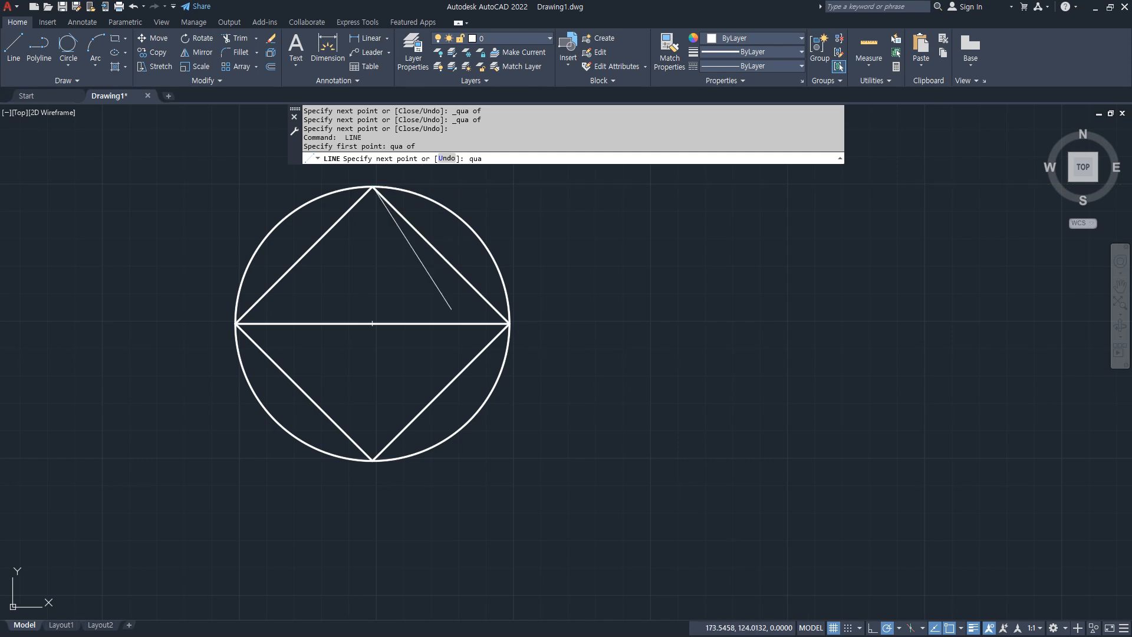
click(445, 458)
key(Return)
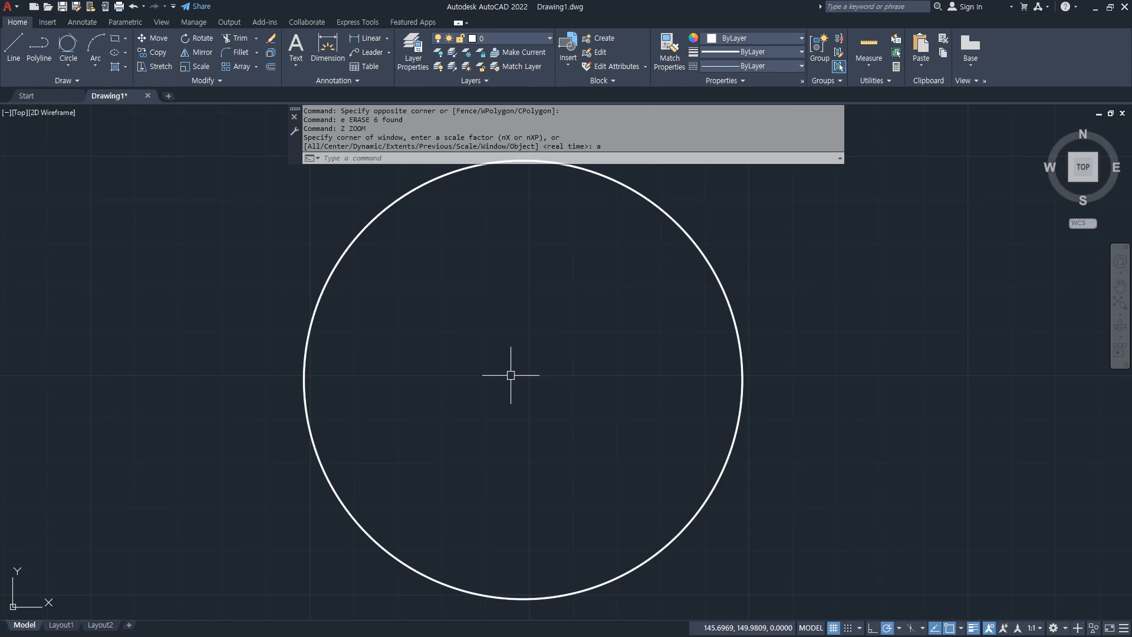
Draw a smaller concentric circle inside the existing one, picking its center with a one-time Center snap
text(c)
key(Return)
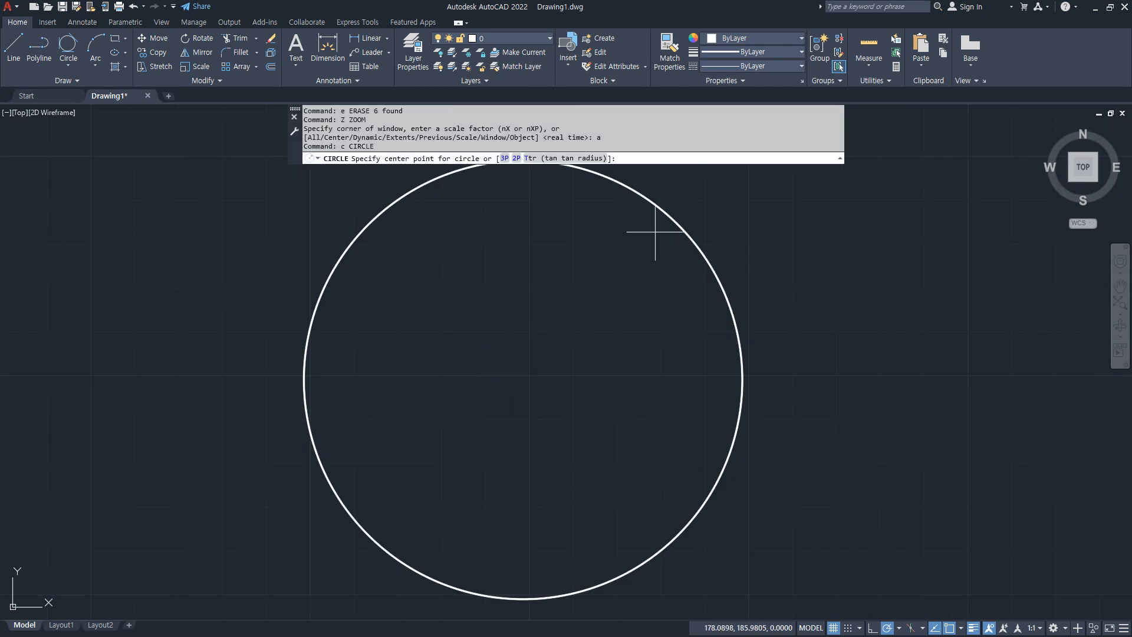
shift+right_click(807, 203)
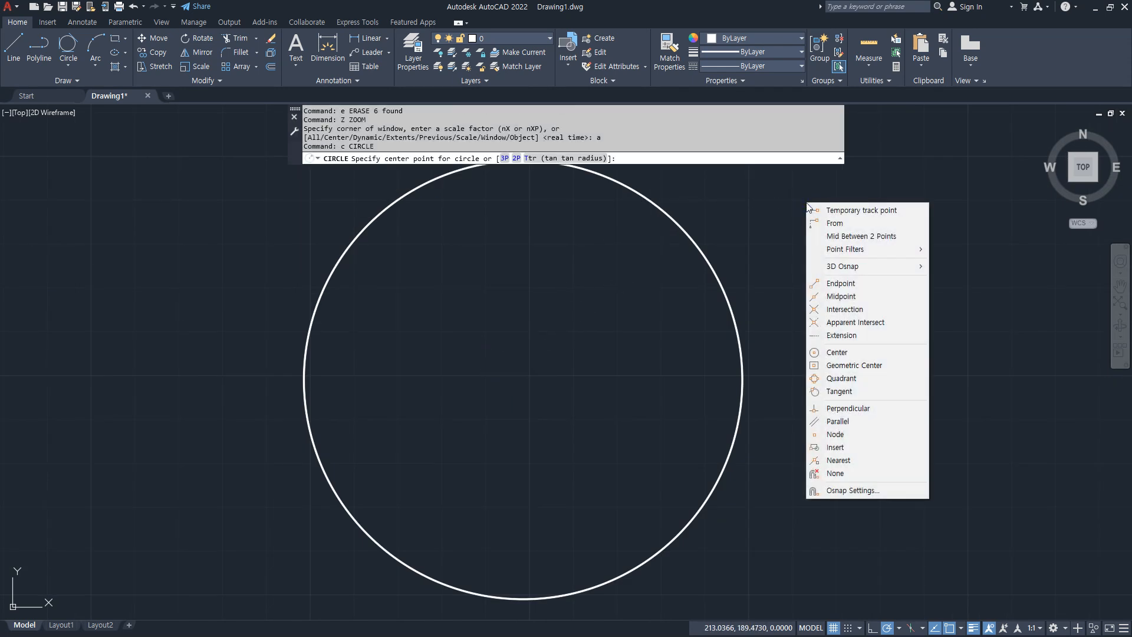
click(841, 353)
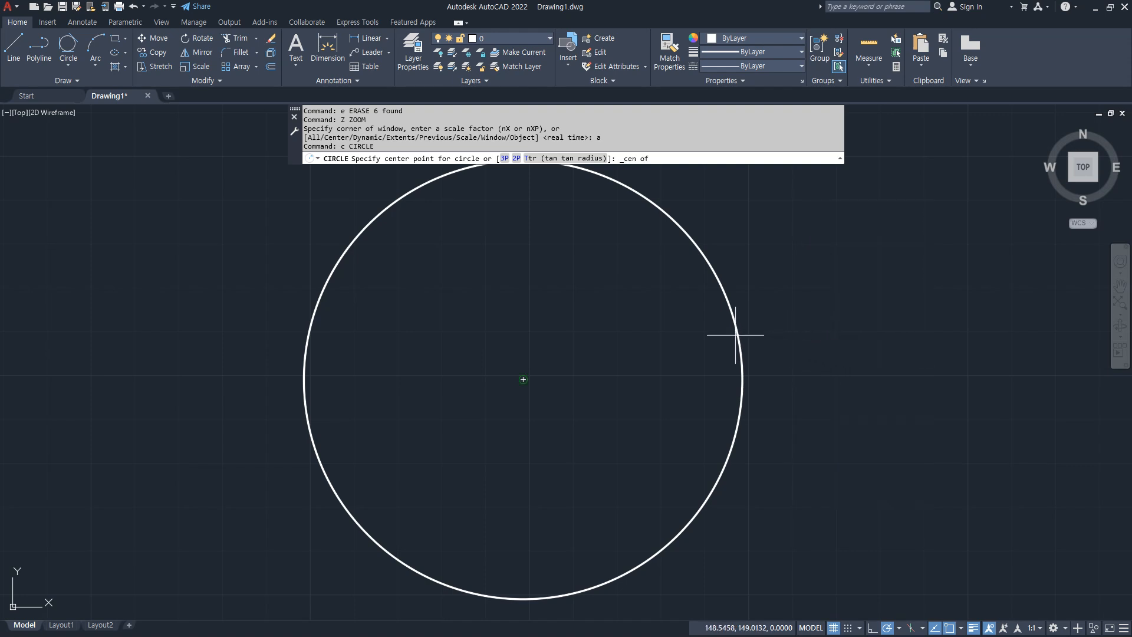
scroll(736, 335, down, 2)
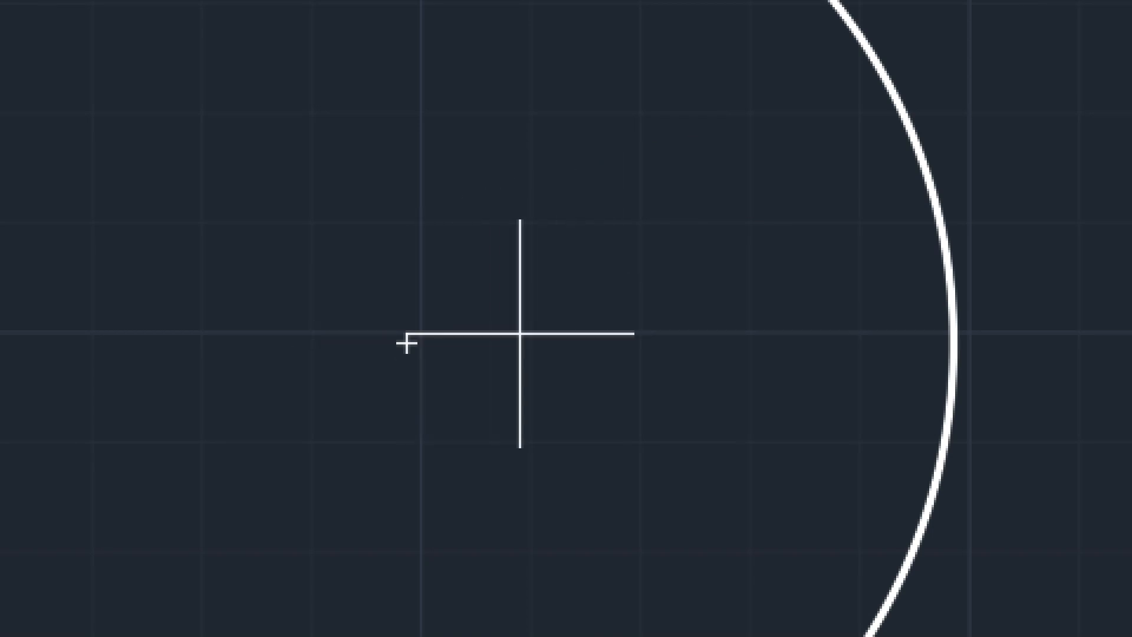
click(406, 343)
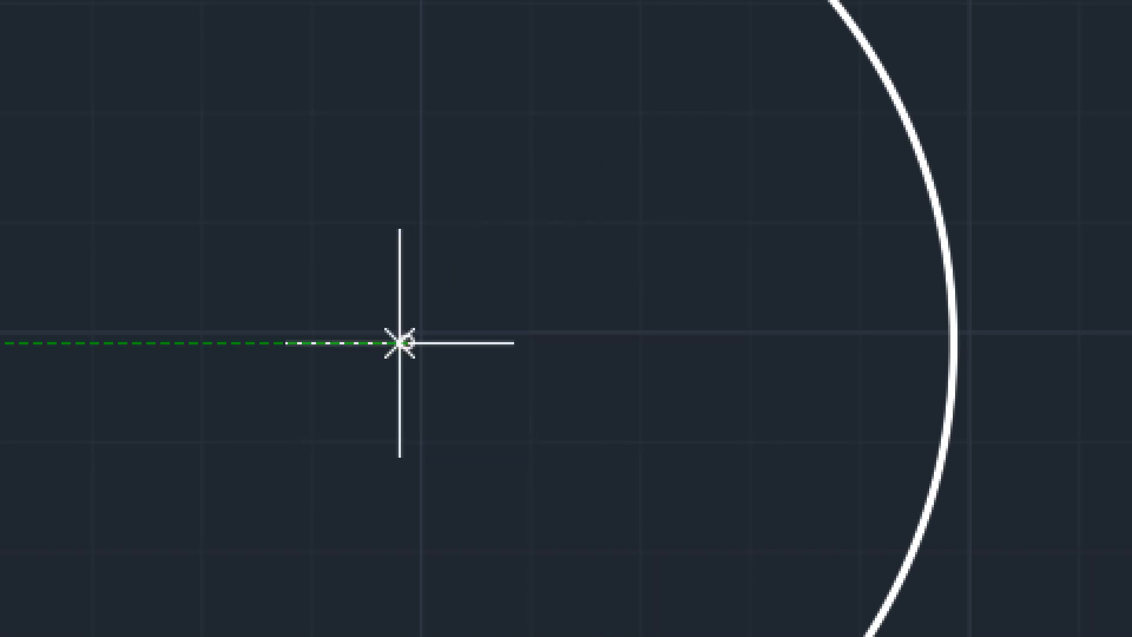
click(647, 110)
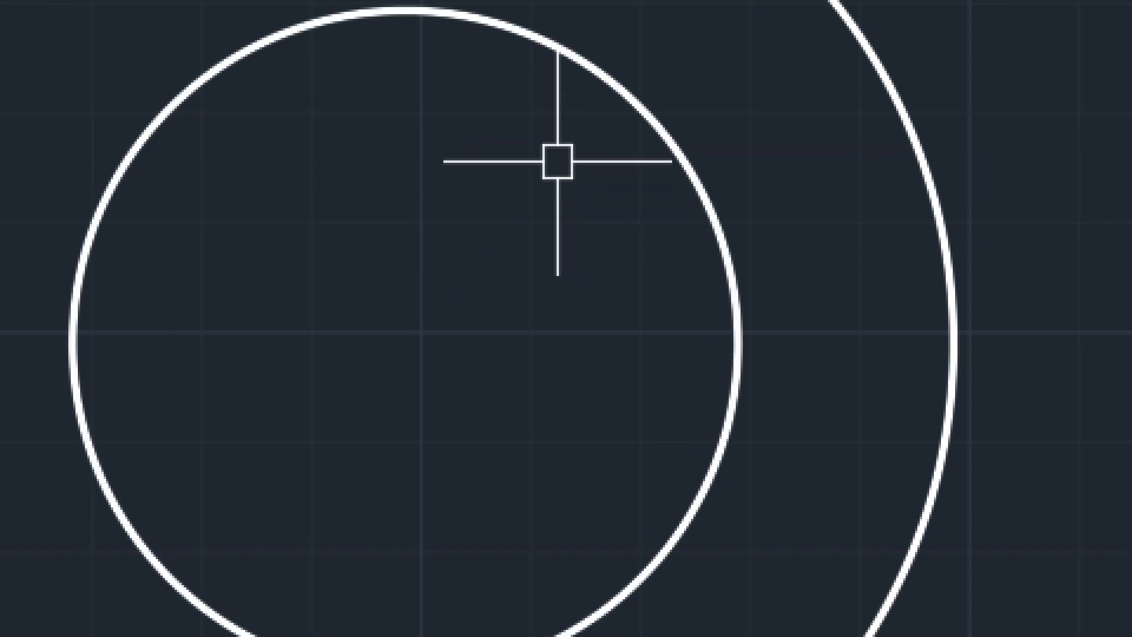
Draw two more circles on the same center point, both inside the previously drawn inner circle
key(space)
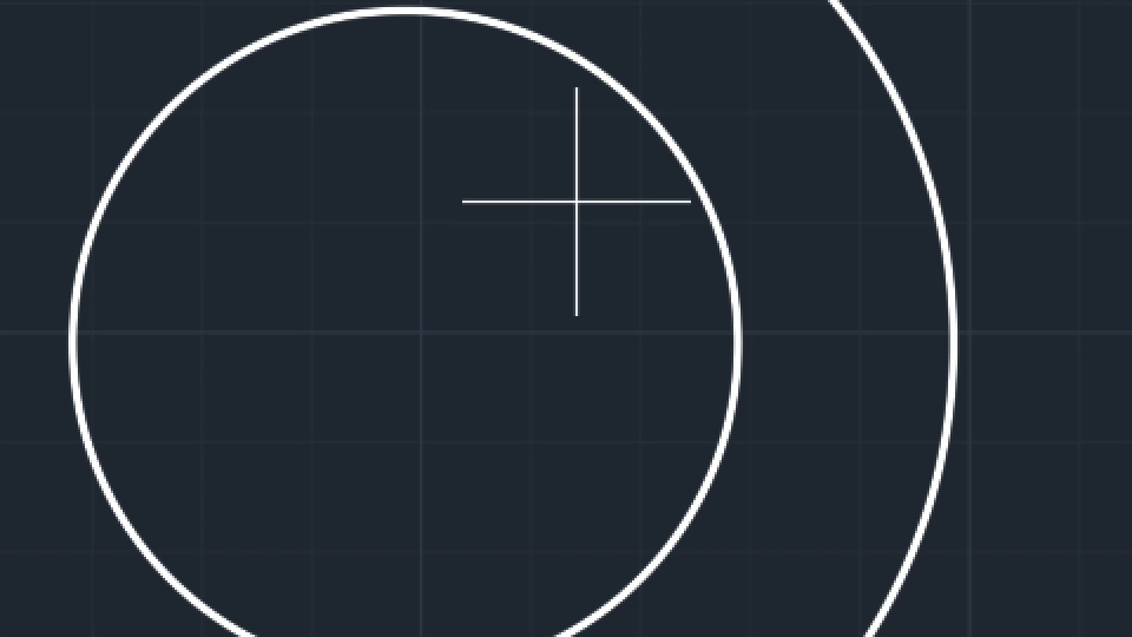
click(404, 341)
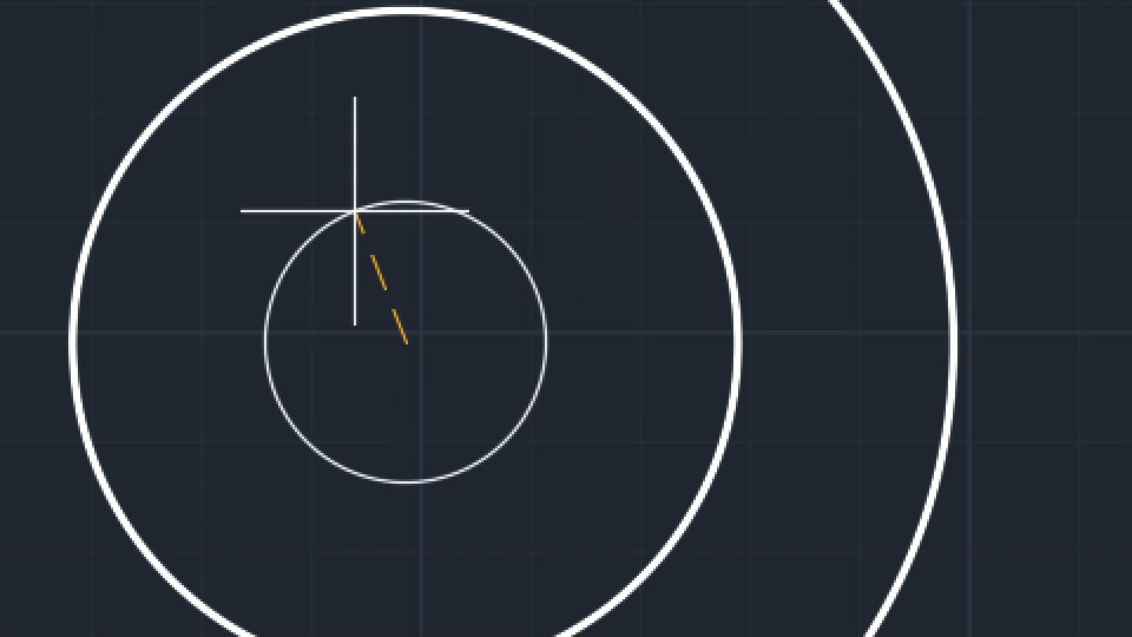
click(349, 183)
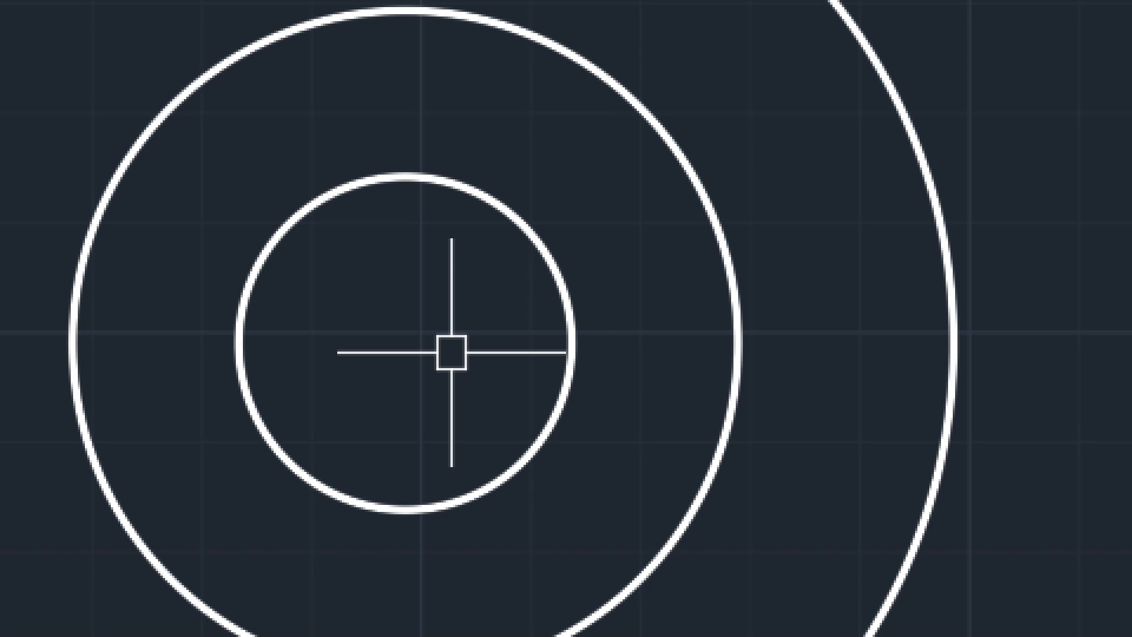
key(Return)
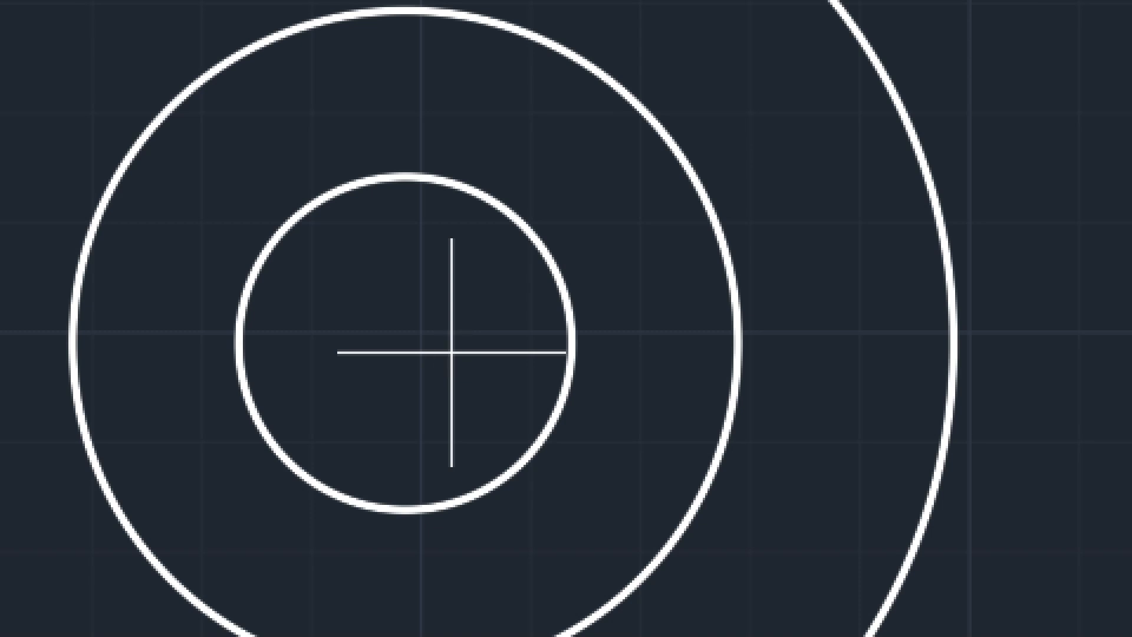
click(407, 342)
click(524, 128)
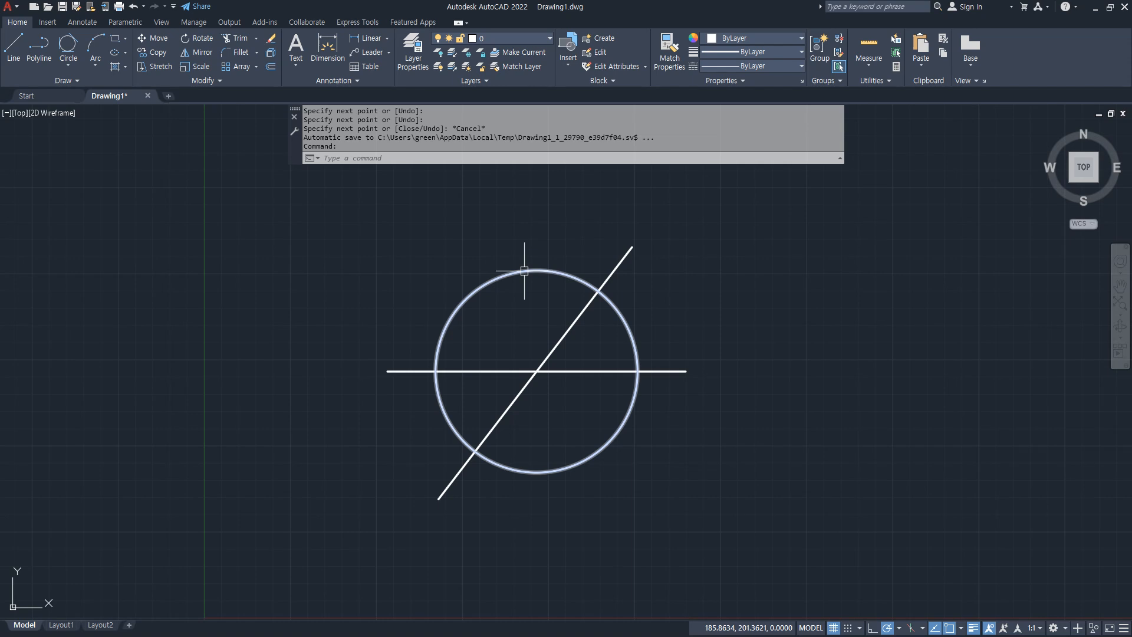
text(l)
key(Return)
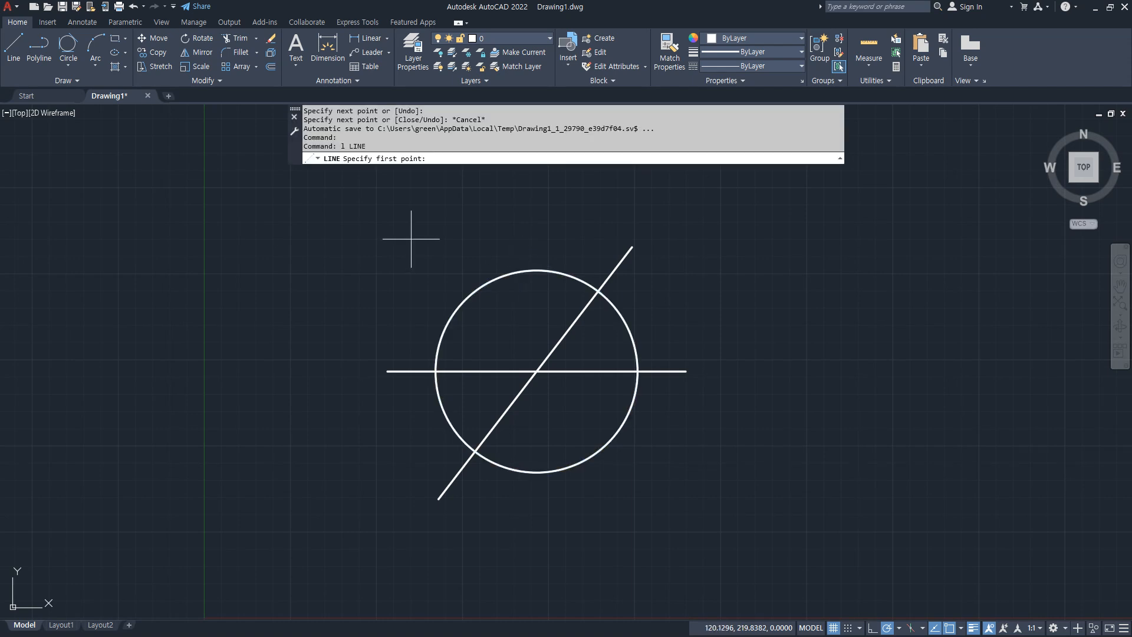
key(Escape)
Draw a smaller circle inside the existing one, centered where the two lines cross with a one-time Intersection snap
text(c)
key(Return)
shift+right_click(412, 208)
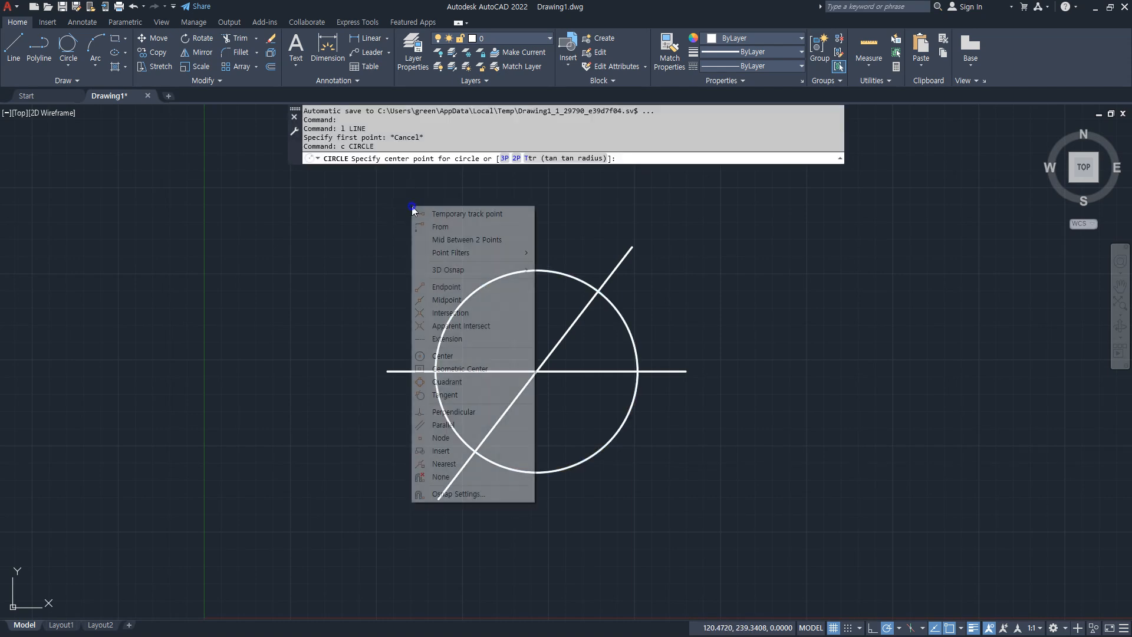
click(479, 316)
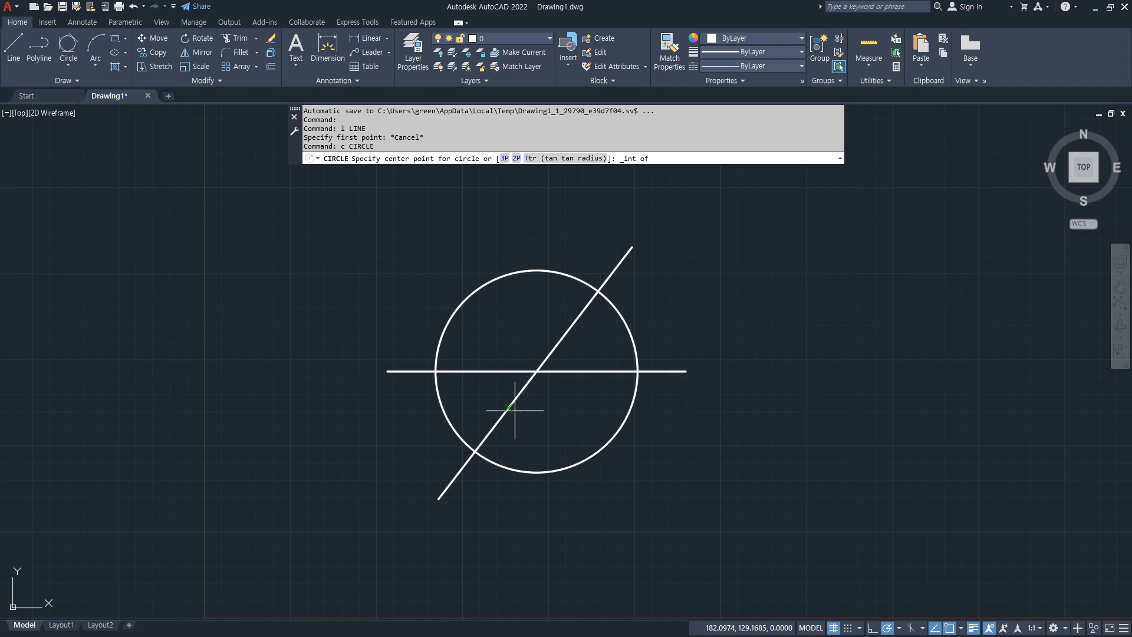
click(537, 371)
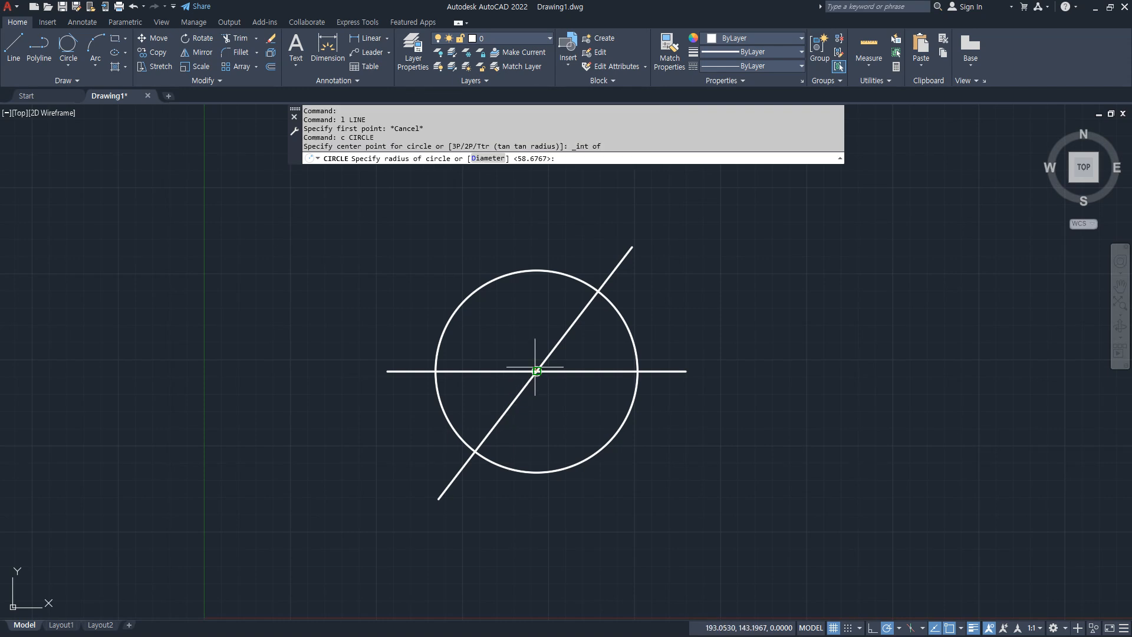
click(514, 313)
Draw a vertical line down from the diagonal's upper intersection with the inner circle to the circle's lower arc, starting with a one-time Intersection snap
scroll(576, 324, up, 8)
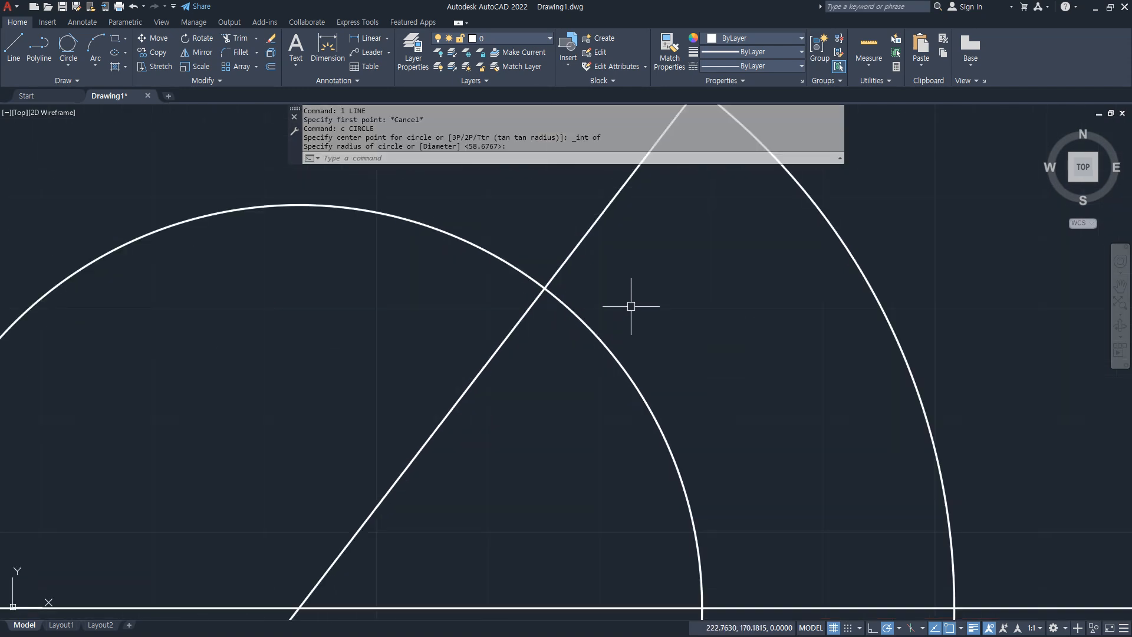
text(l)
key(Return)
shift+right_click(654, 237)
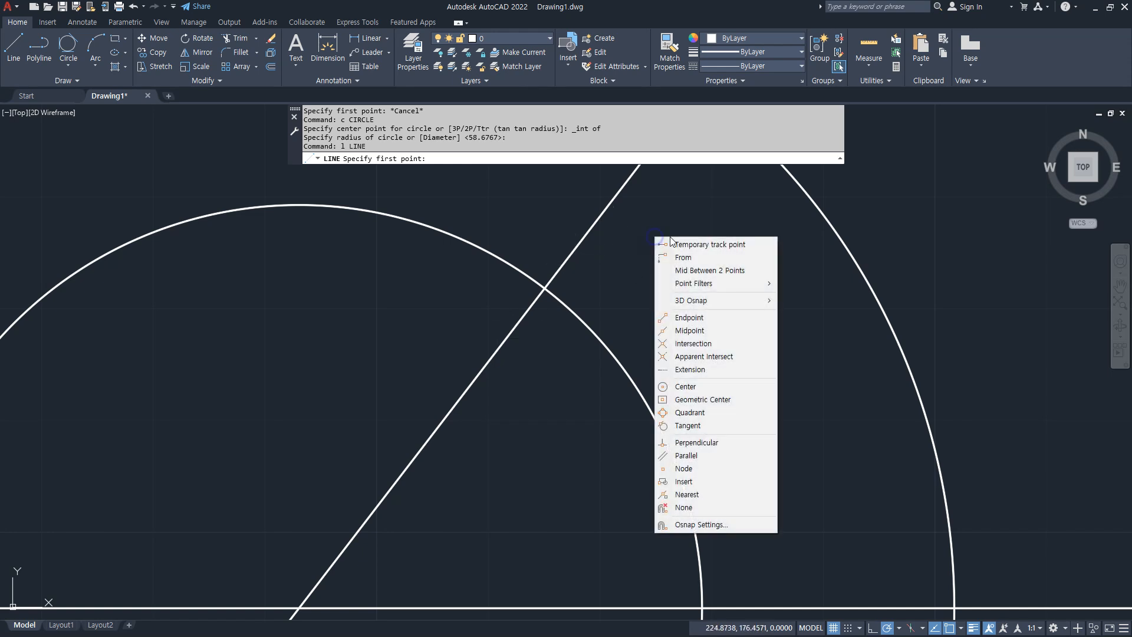
click(737, 343)
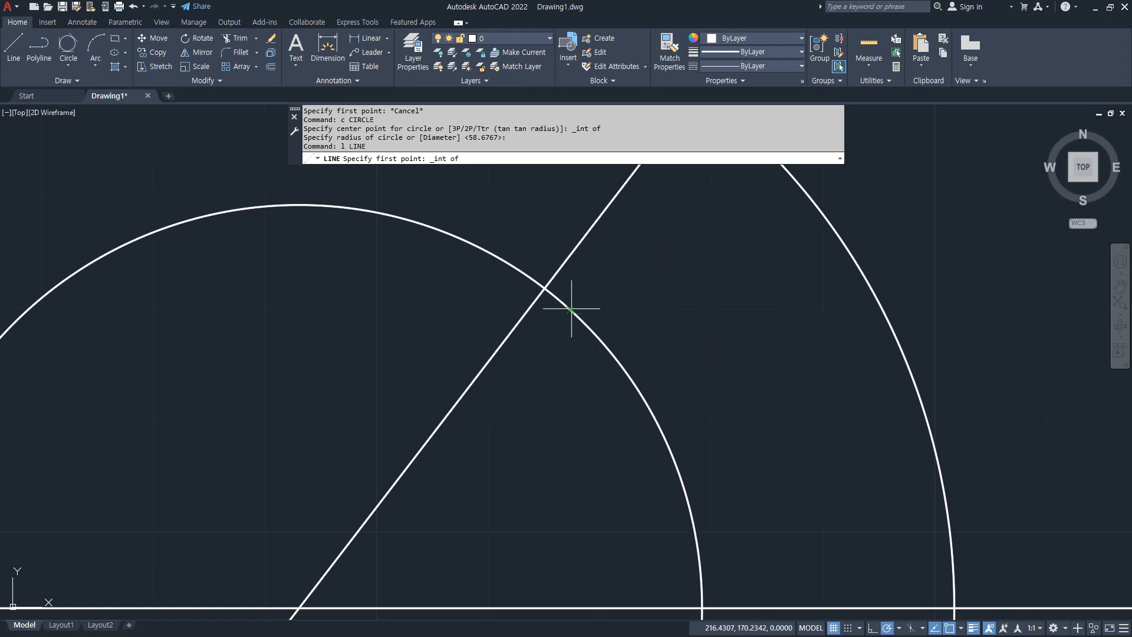
click(545, 289)
scroll(541, 331, down, 3)
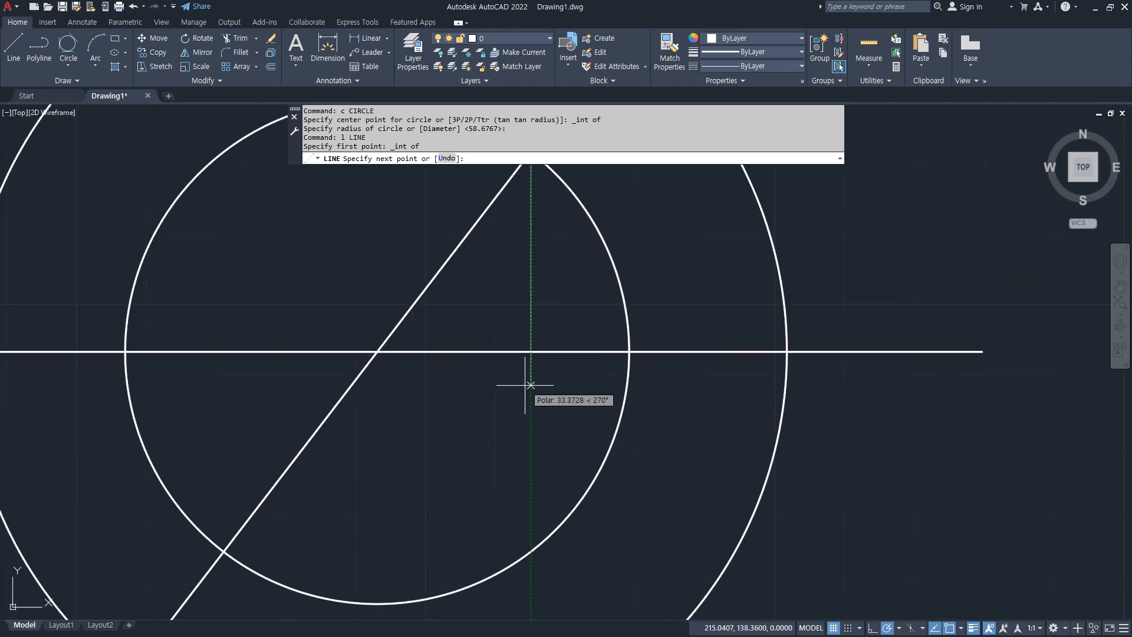
scroll(531, 385, down, 2)
click(529, 490)
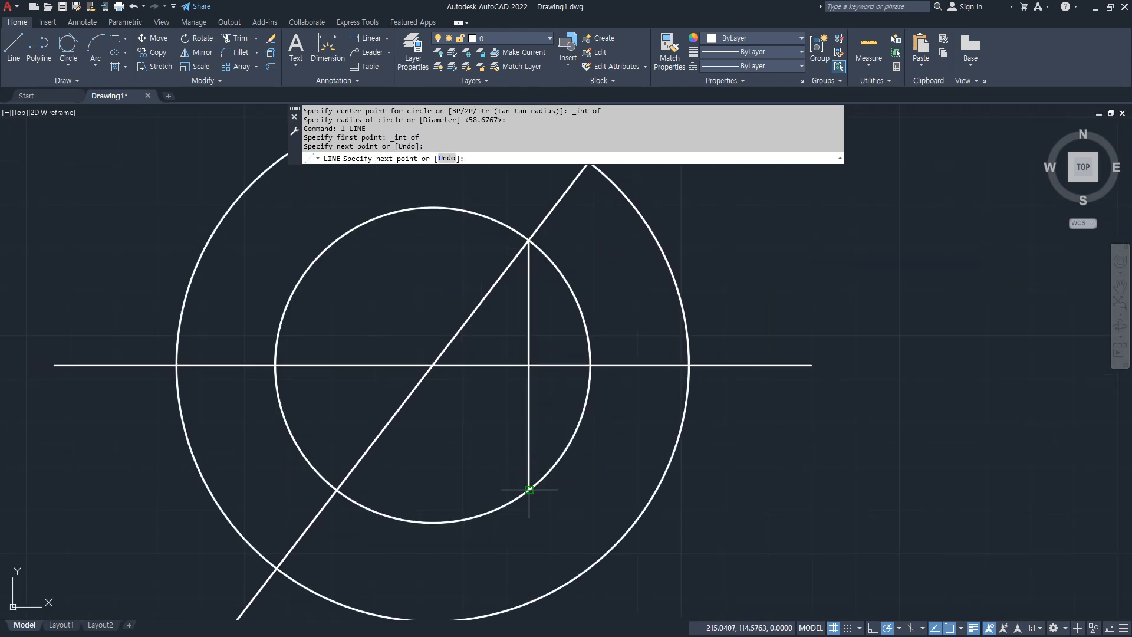
Complete the rectangle inscribed in the inner circle through the lower-left and upper-left points back to the starting intersection
click(338, 489)
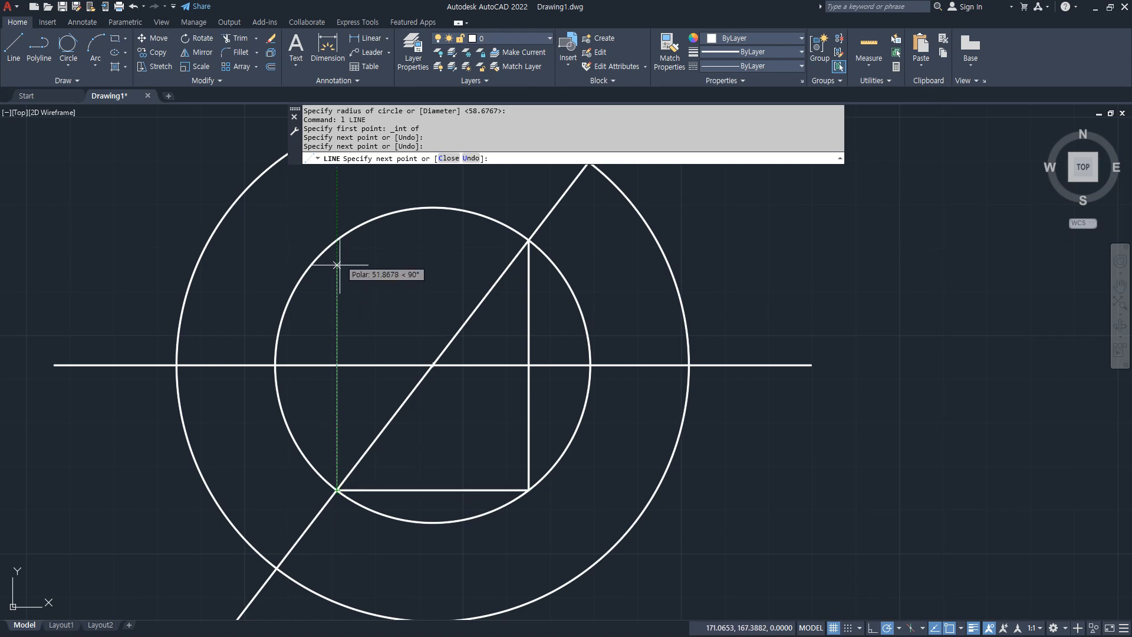
click(338, 240)
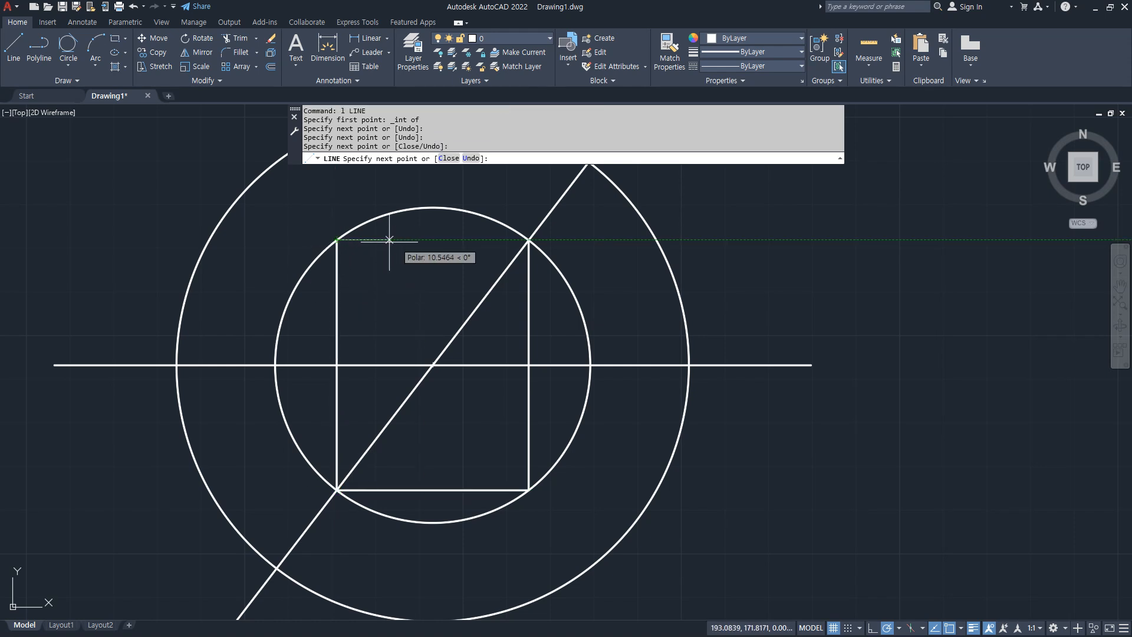
click(529, 240)
key(Return)
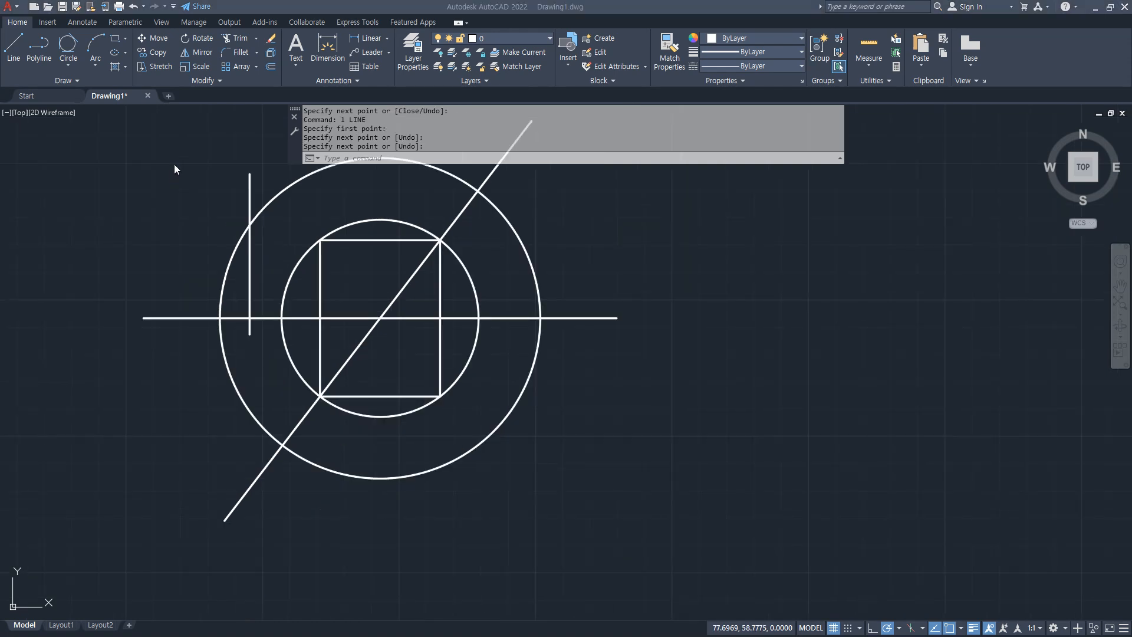
Start a line at the outer circle's intersection with the short vertical line by picking both objects with a one-time Intersection snap, and cancel it
text(l)
key(Return)
shift+right_click(752, 248)
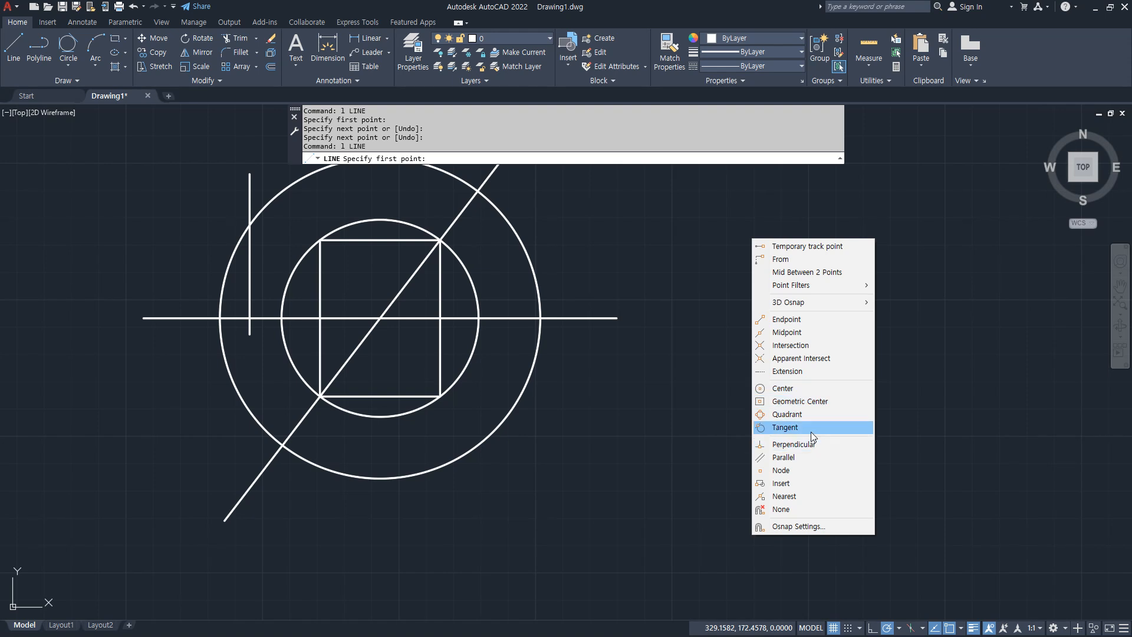
click(829, 345)
scroll(297, 225, up, 2)
middle_drag(298, 225, 305, 269)
scroll(305, 268, up, 4)
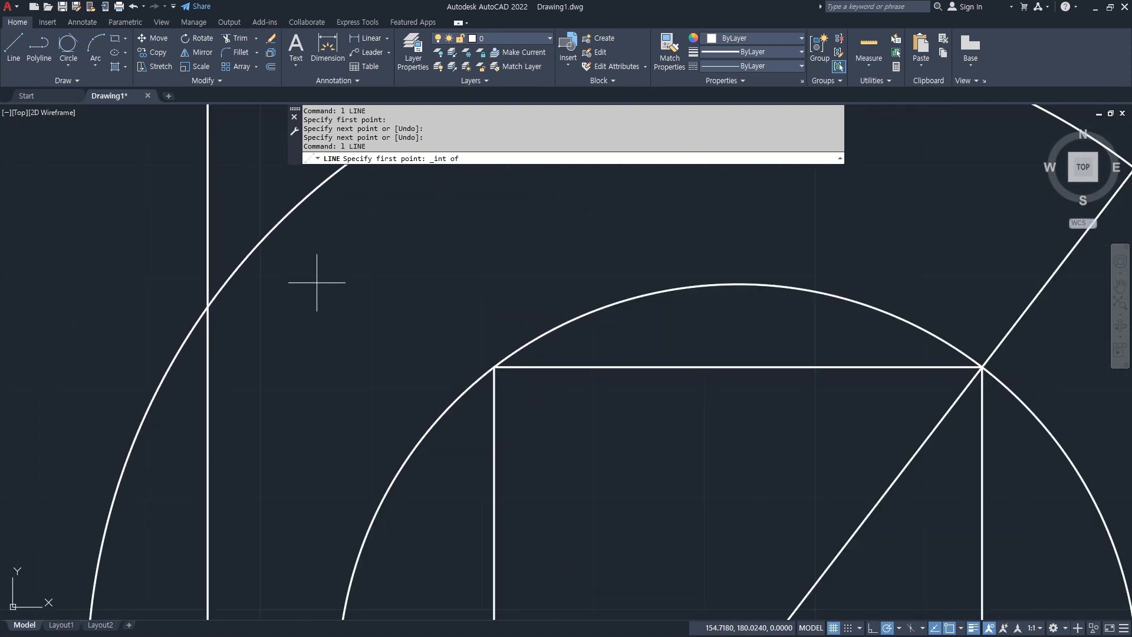
click(318, 188)
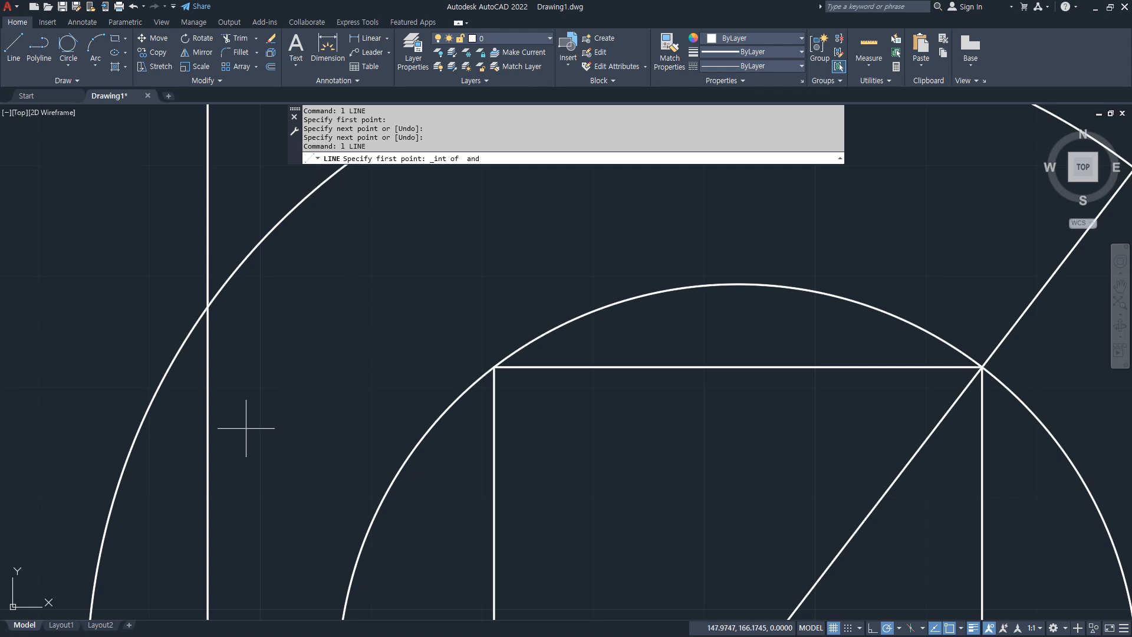
click(209, 431)
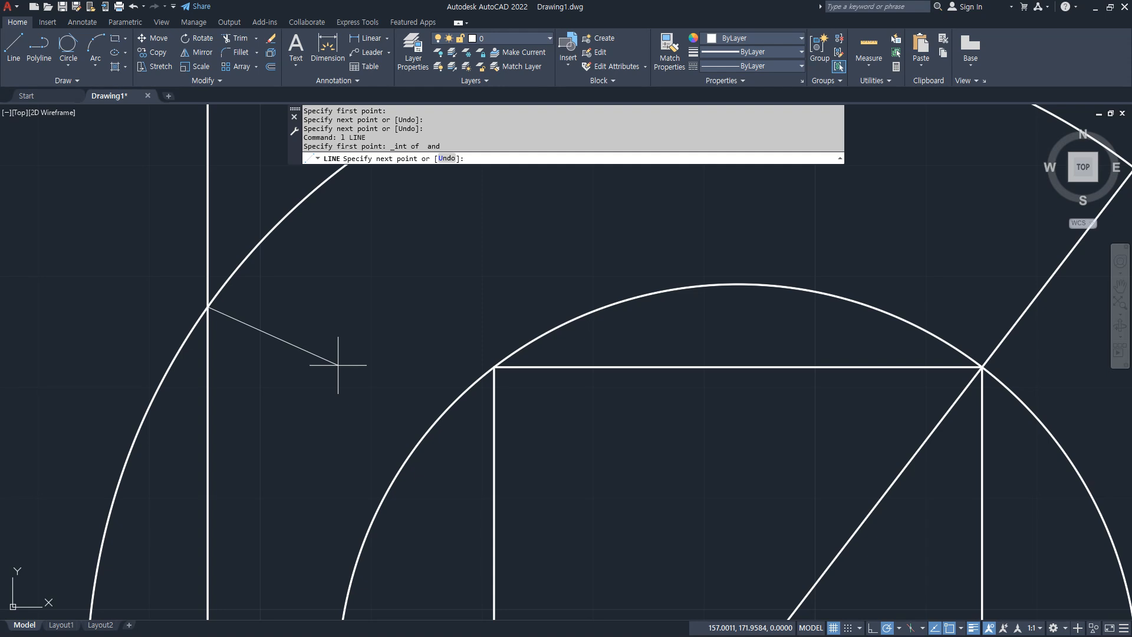
key(Escape)
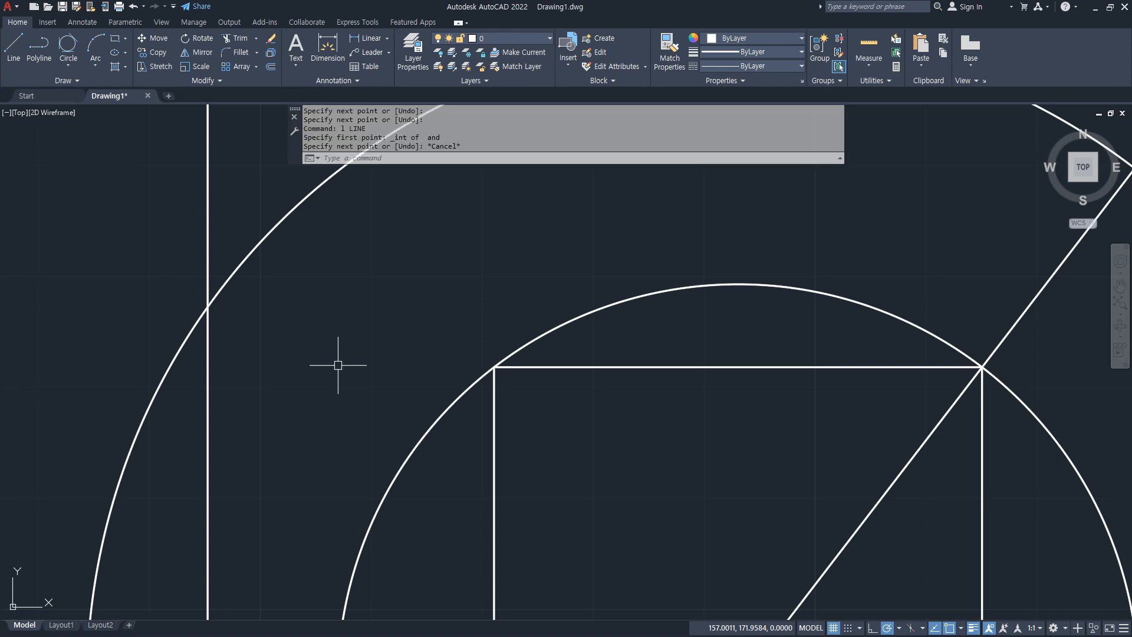
Try starting a line where the outer circle meets the short vertical line with a typed one-time Intersection snap
scroll(212, 316, down, 3)
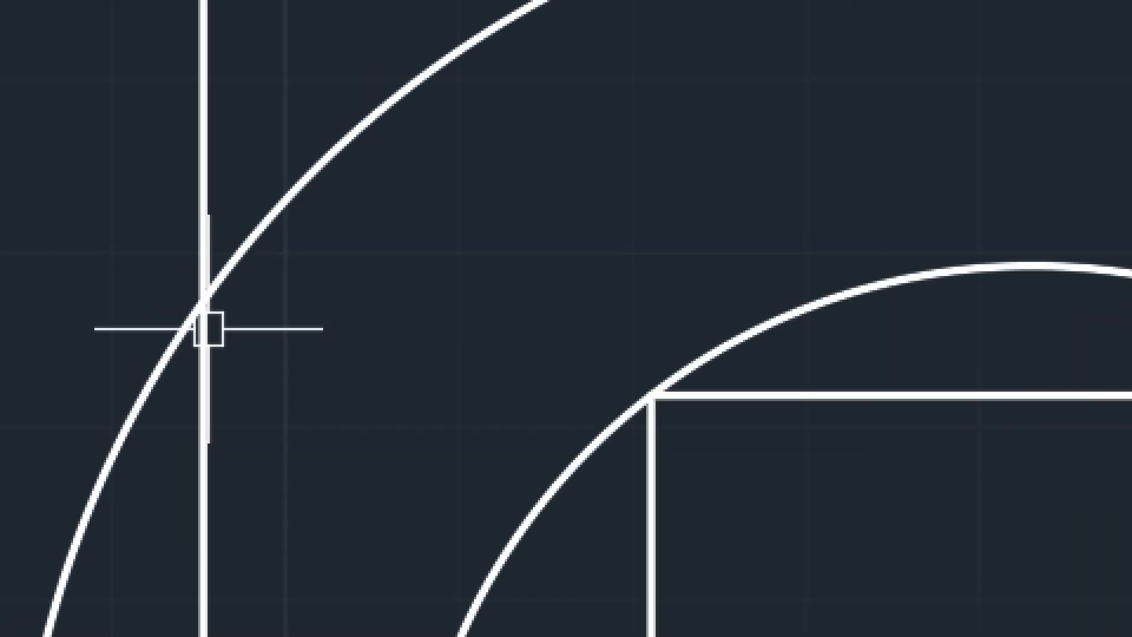
key(space)
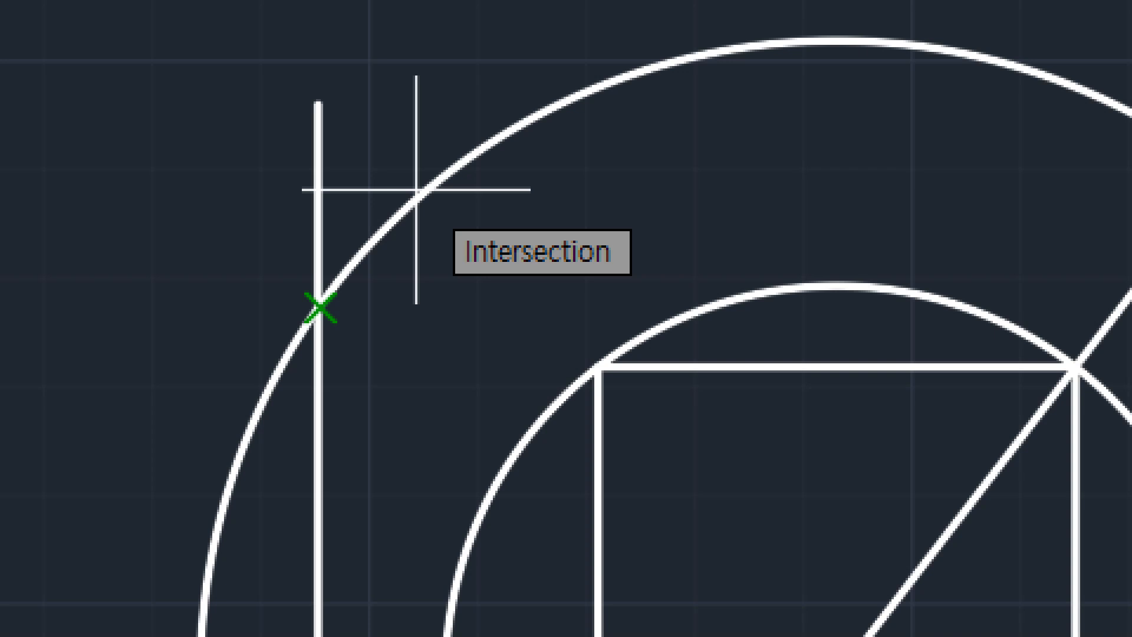
key(Escape)
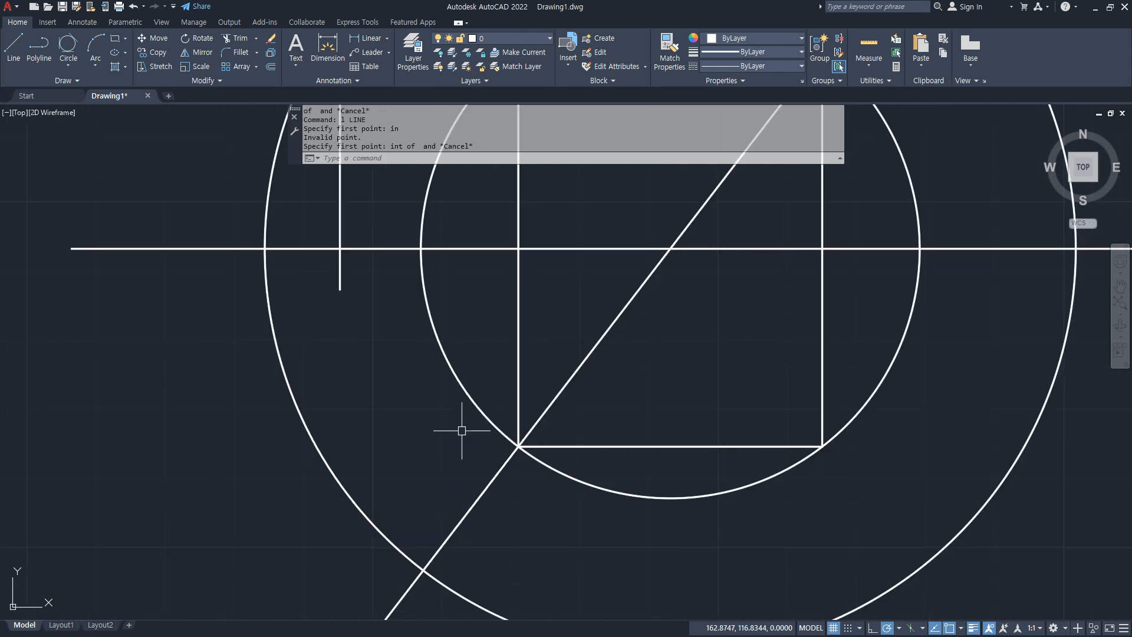
Start a line at the outer circle's lower intersection with the short vertical line's imaginary extension using a one-time Intersection snap, and cancel it
text(l)
key(Return)
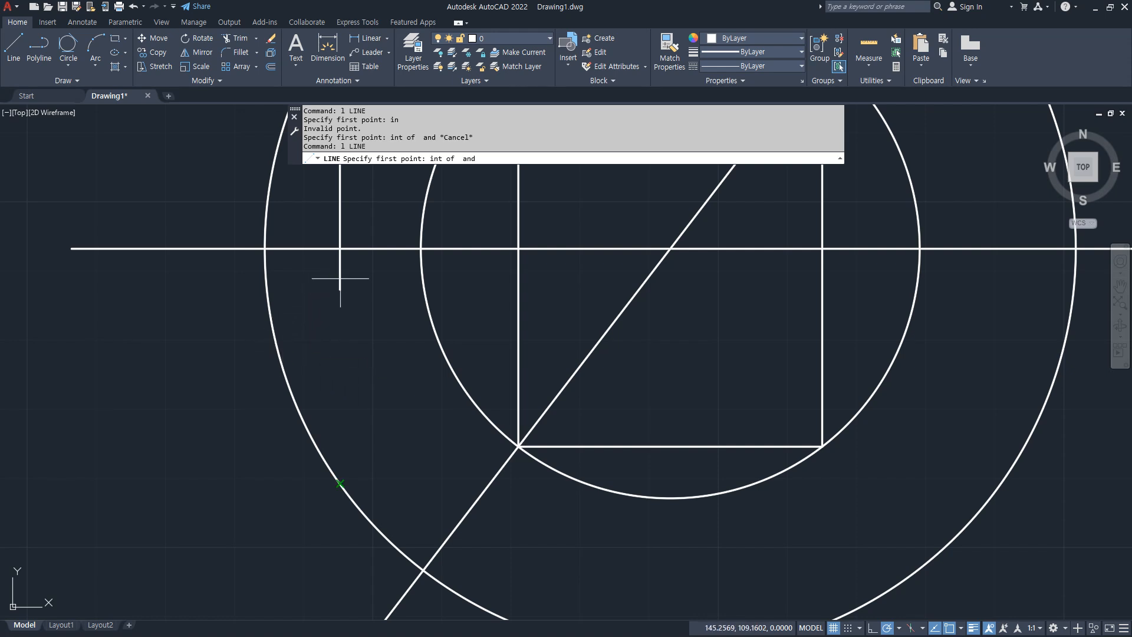
mouse_move(340, 512)
mouse_down()
mouse_move(368, 463)
mouse_move(356, 510)
mouse_up()
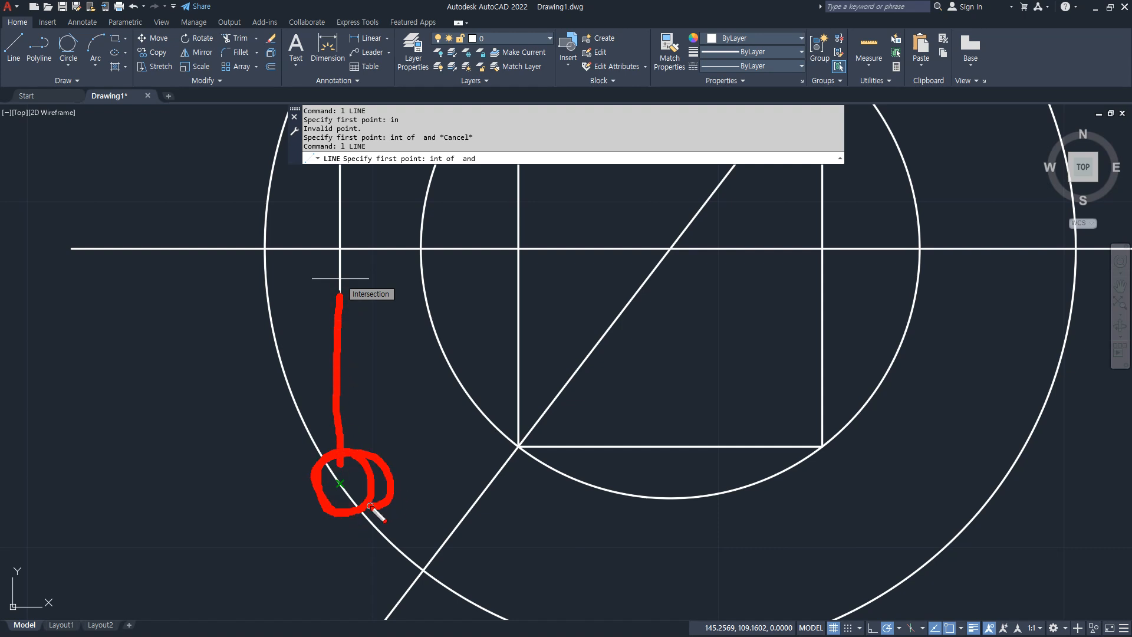
key(Escape)
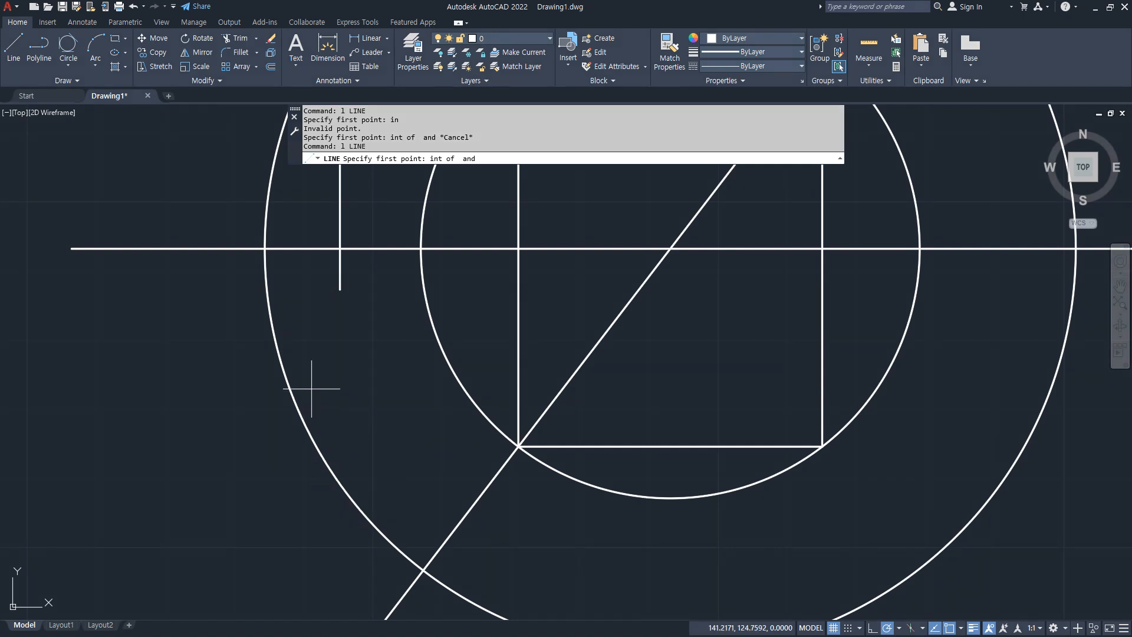
click(340, 271)
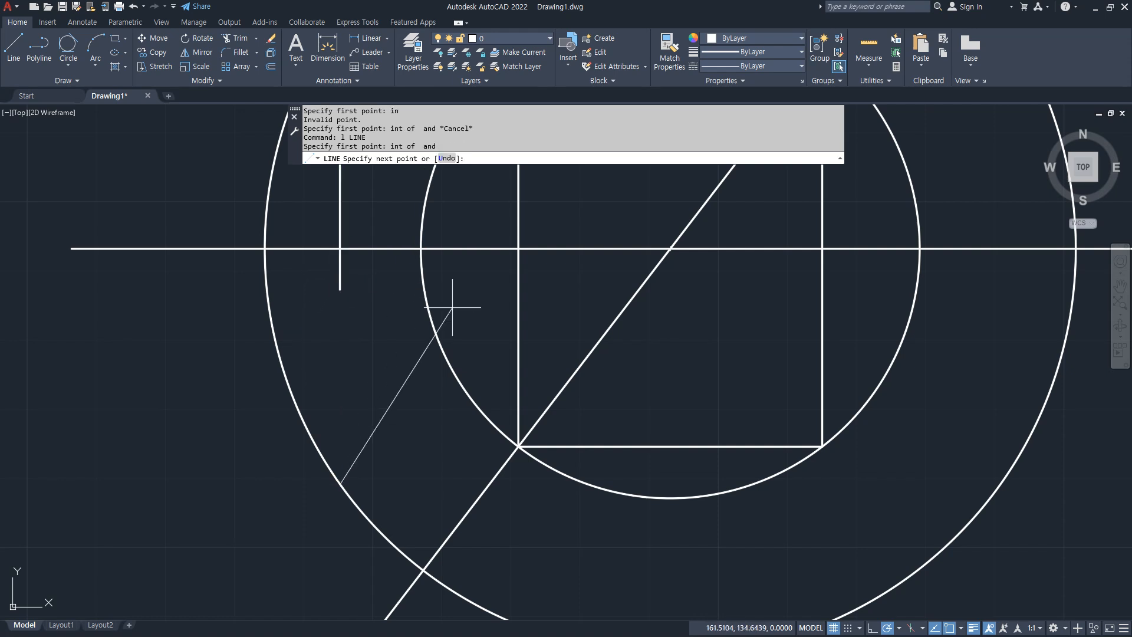
key(alt)
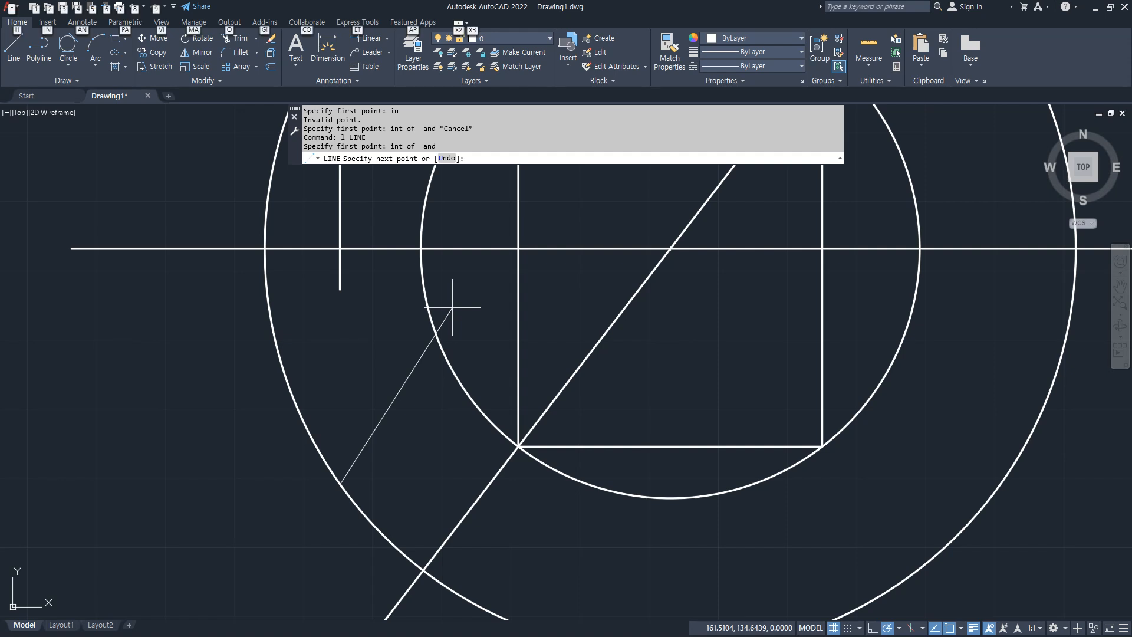
key(Escape)
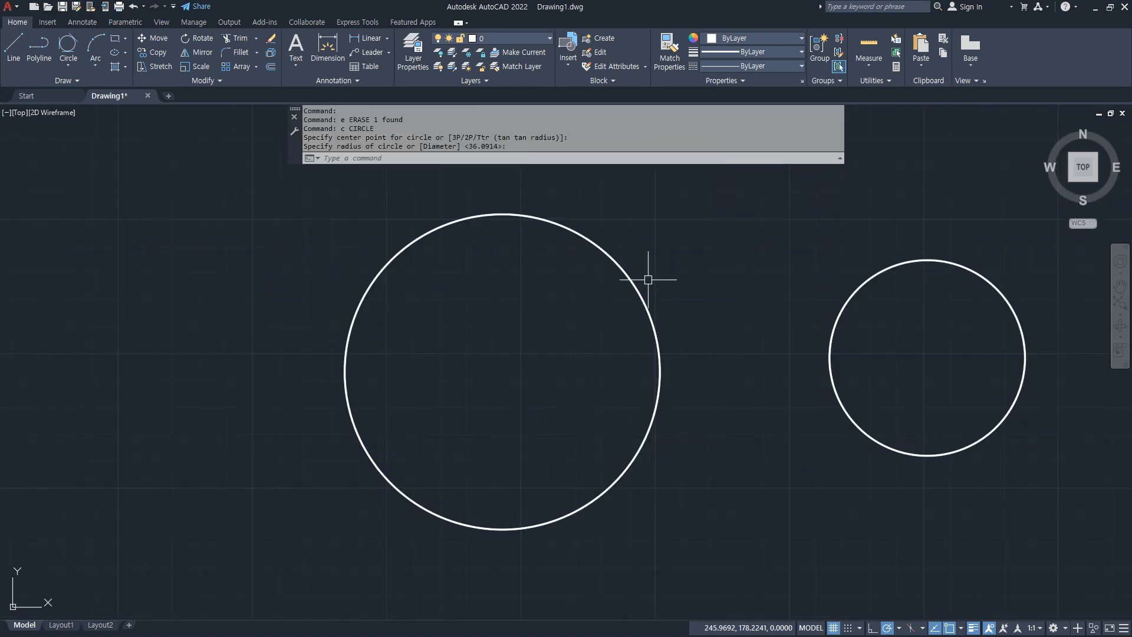
Draw a line from a free point left of the large circle to its upper arc with a one-time Tangent snap
mouse_move(653, 278)
middle_down()
mouse_move(497, 303)
mouse_move(584, 291)
middle_up()
text(l)
key(Return)
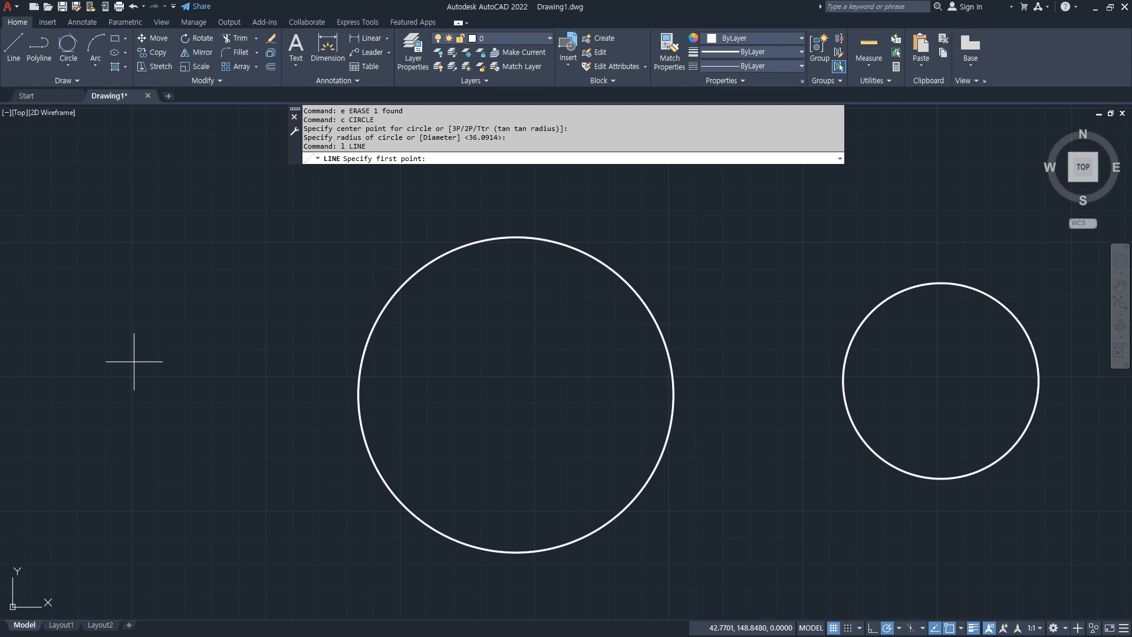
click(98, 372)
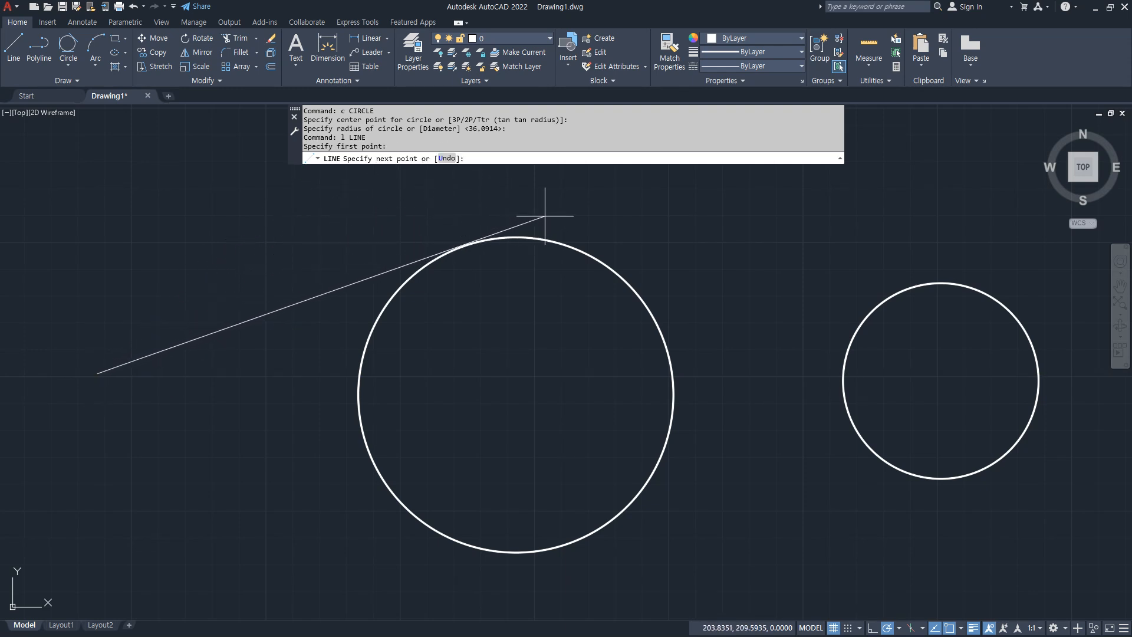
shift+right_click(424, 196)
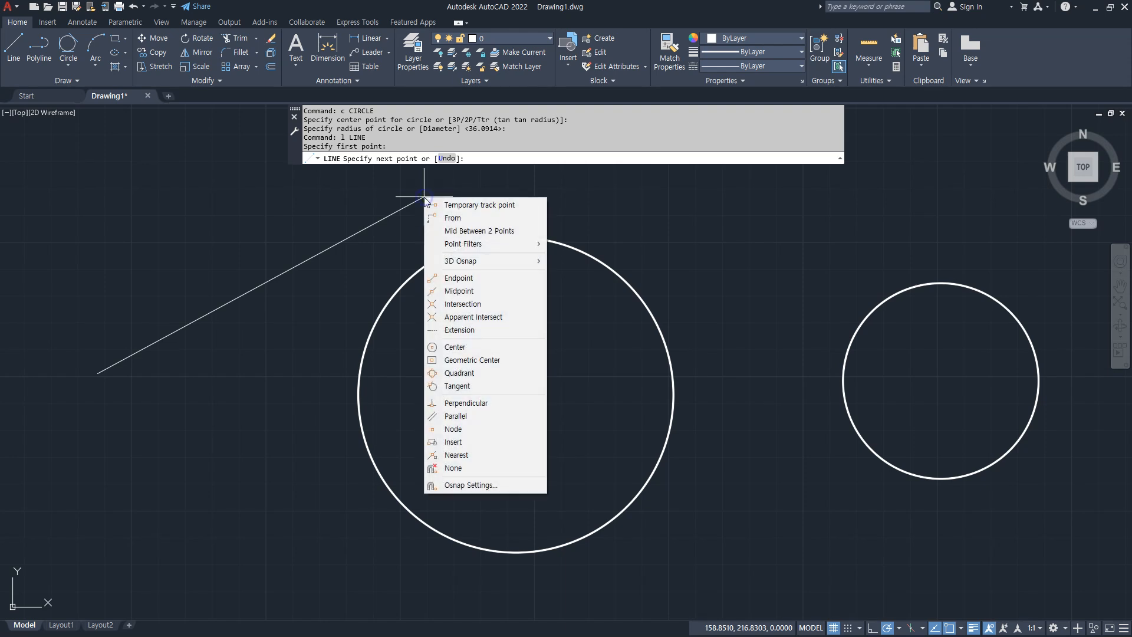
click(481, 385)
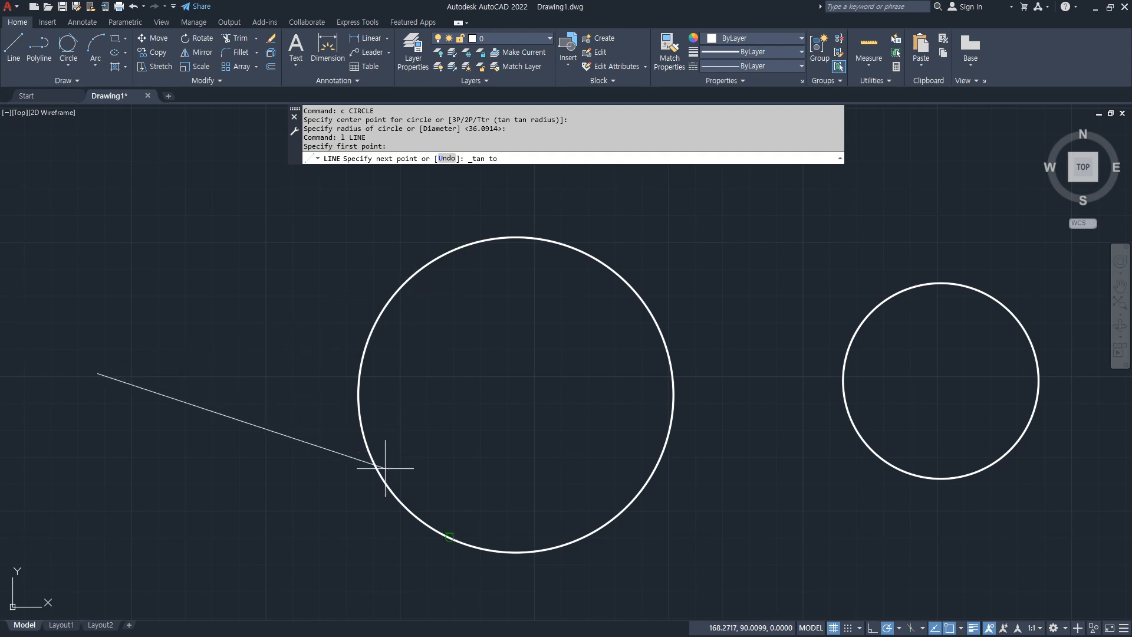
click(407, 283)
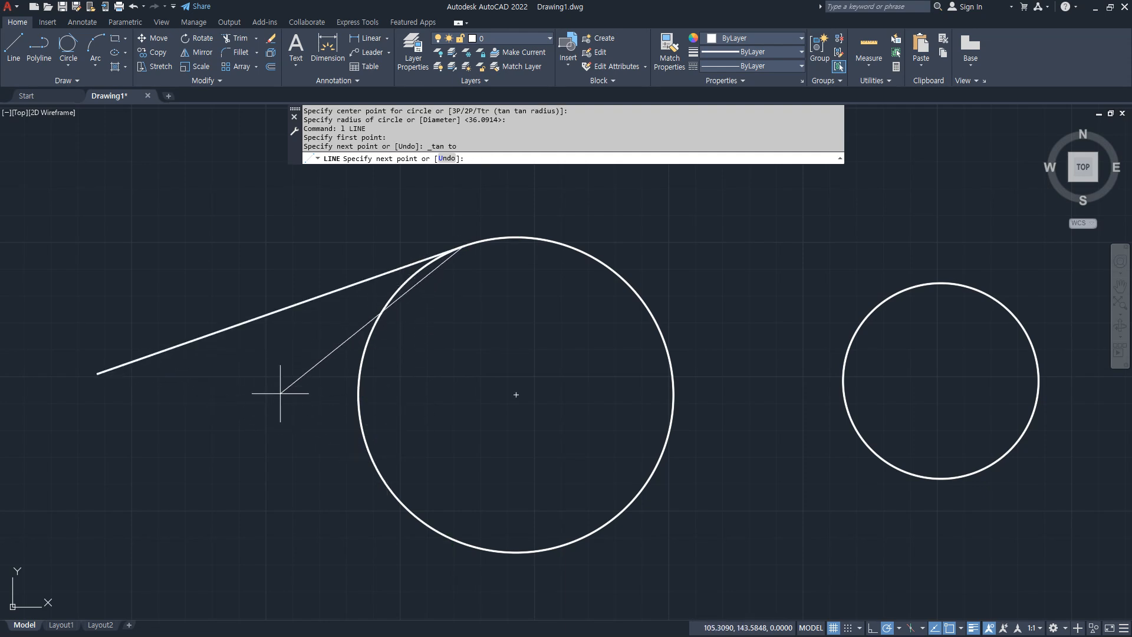
key(Return)
Draw a second line from the first tangent line's left endpoint to the large circle's lower arc with a one-time Tangent snap
key(Return)
click(158, 361)
shift+right_click(241, 364)
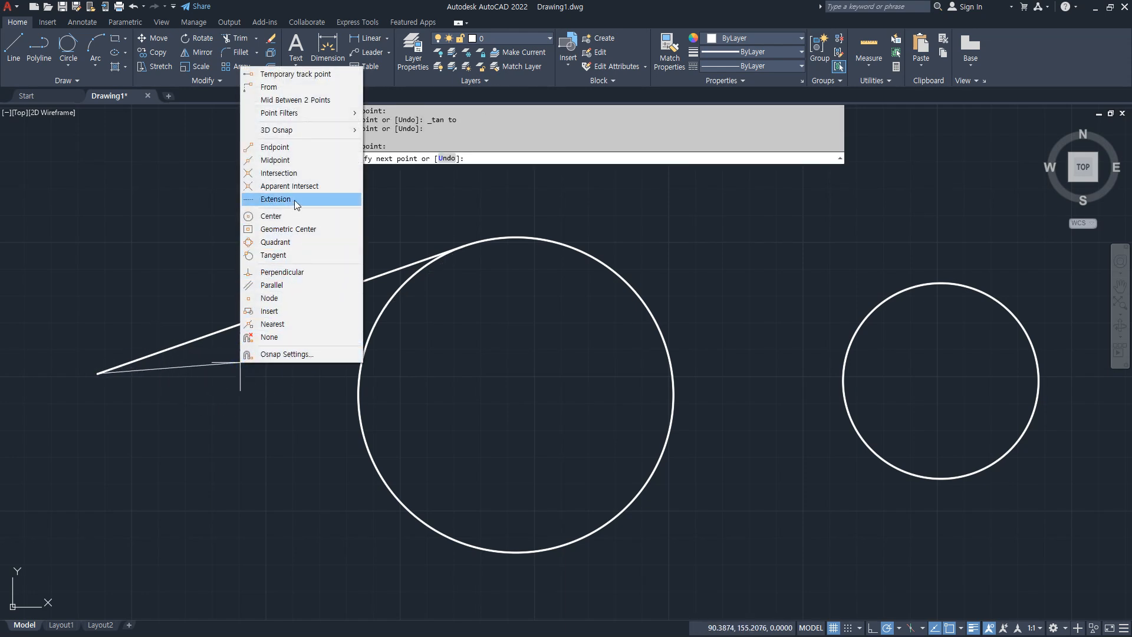
click(311, 255)
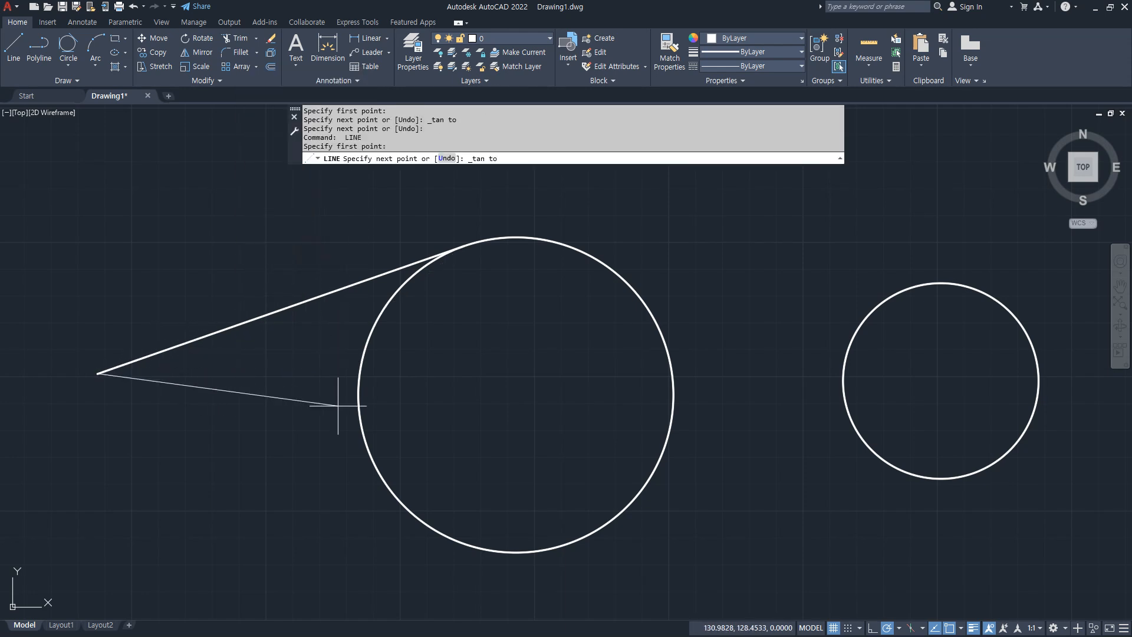
click(406, 505)
key(Return)
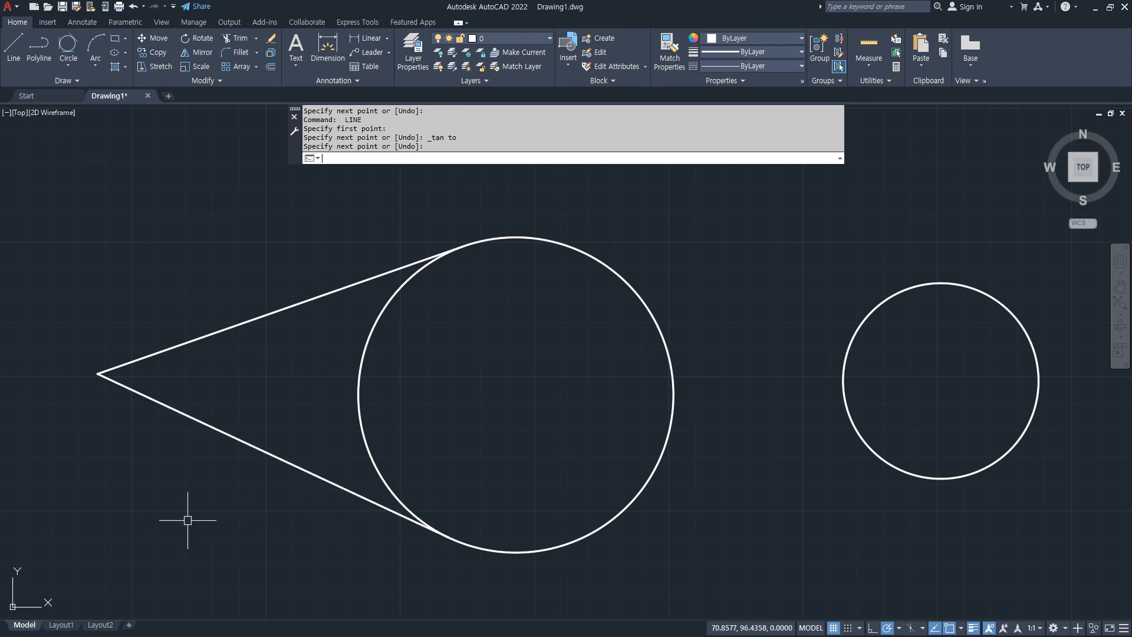
Erase both tangent lines and draw a line starting tangent to the large circle's upper arc and ending at a free point left of it
middle_drag(273, 273, 320, 266)
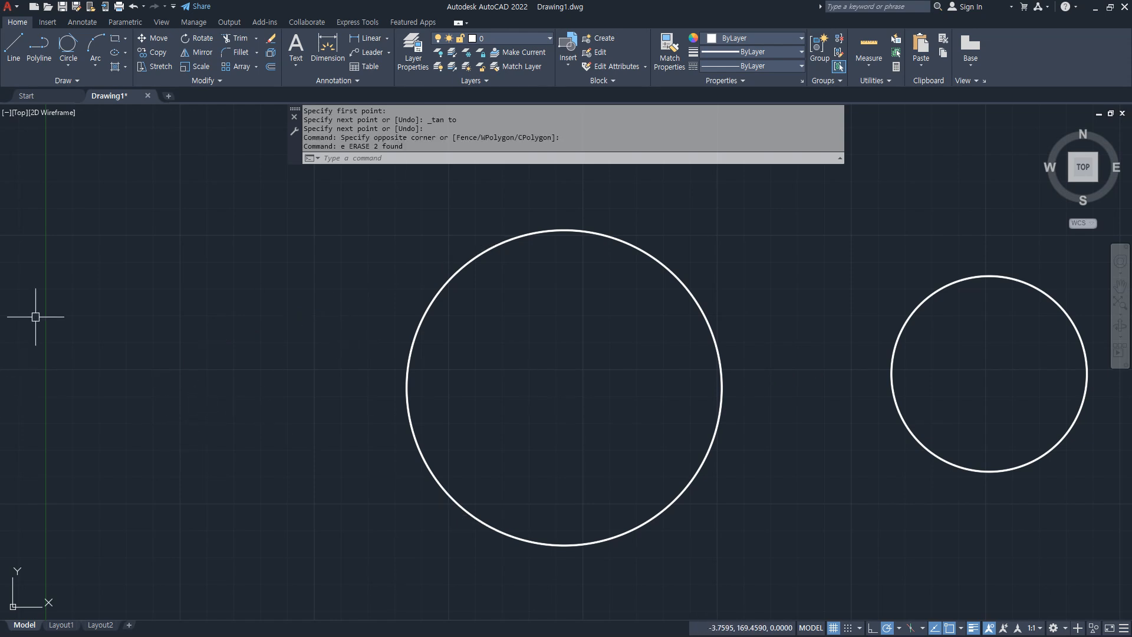
text(l)
key(Return)
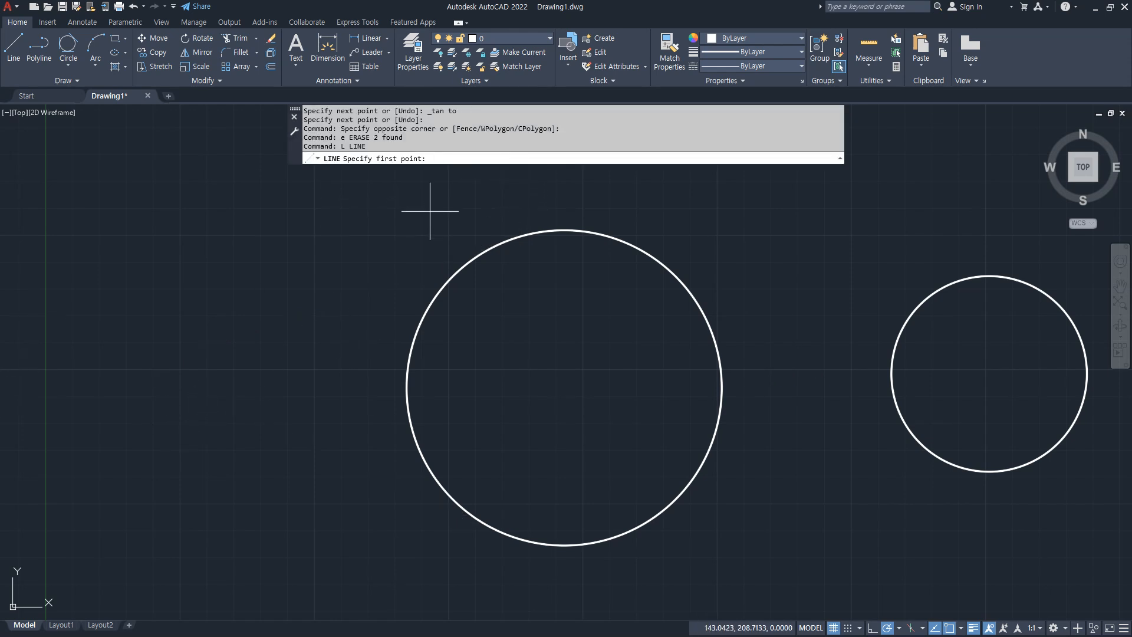
shift+right_click(417, 199)
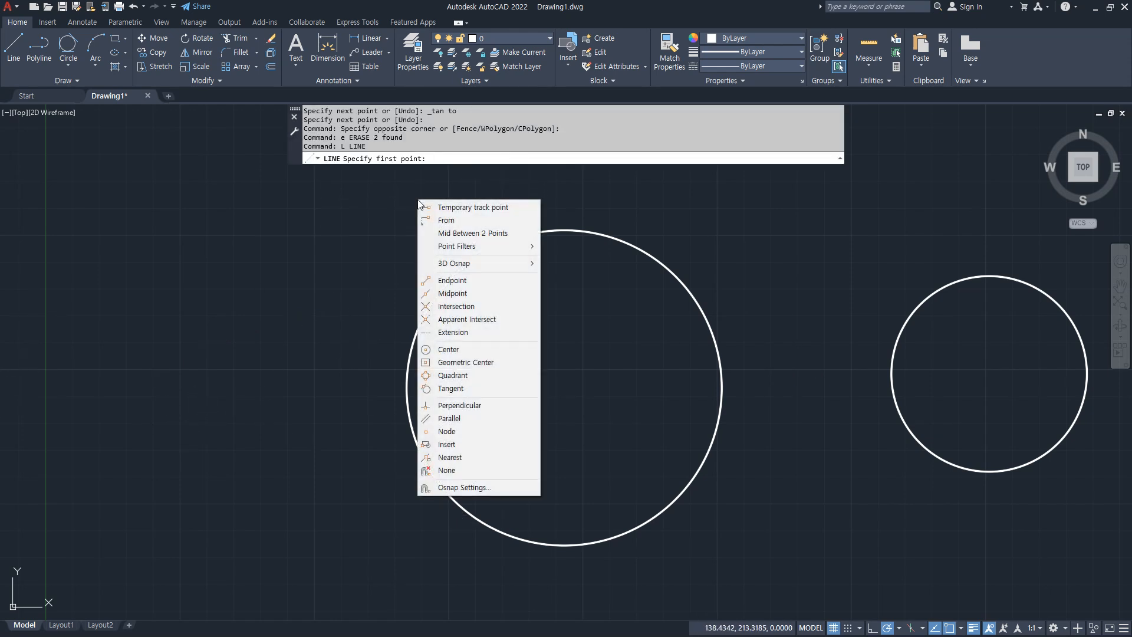
click(465, 394)
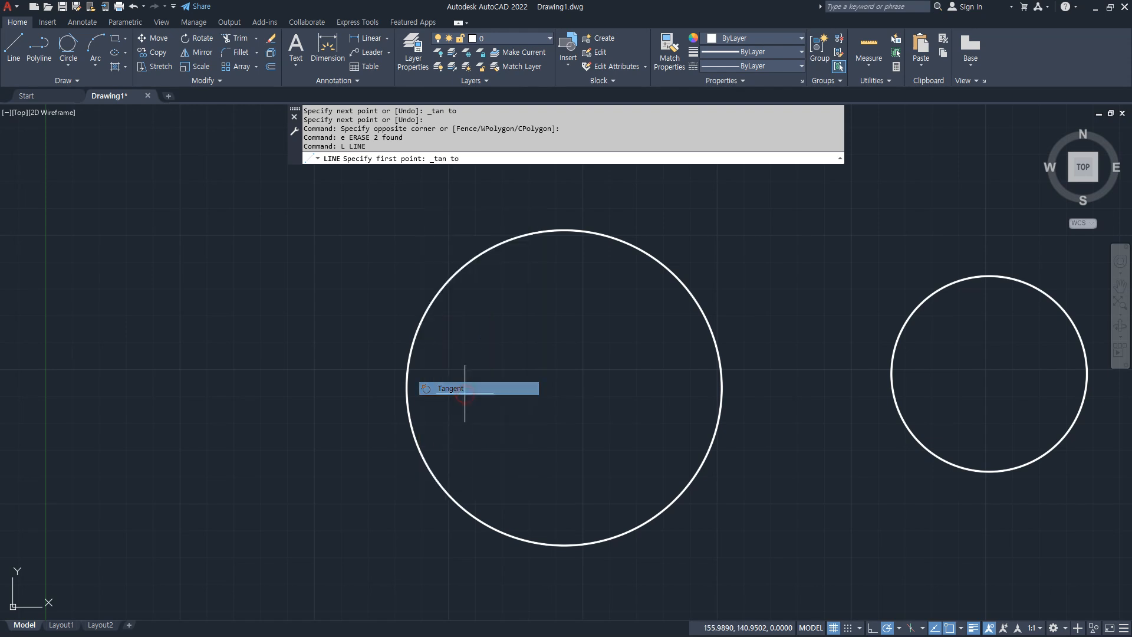
click(472, 260)
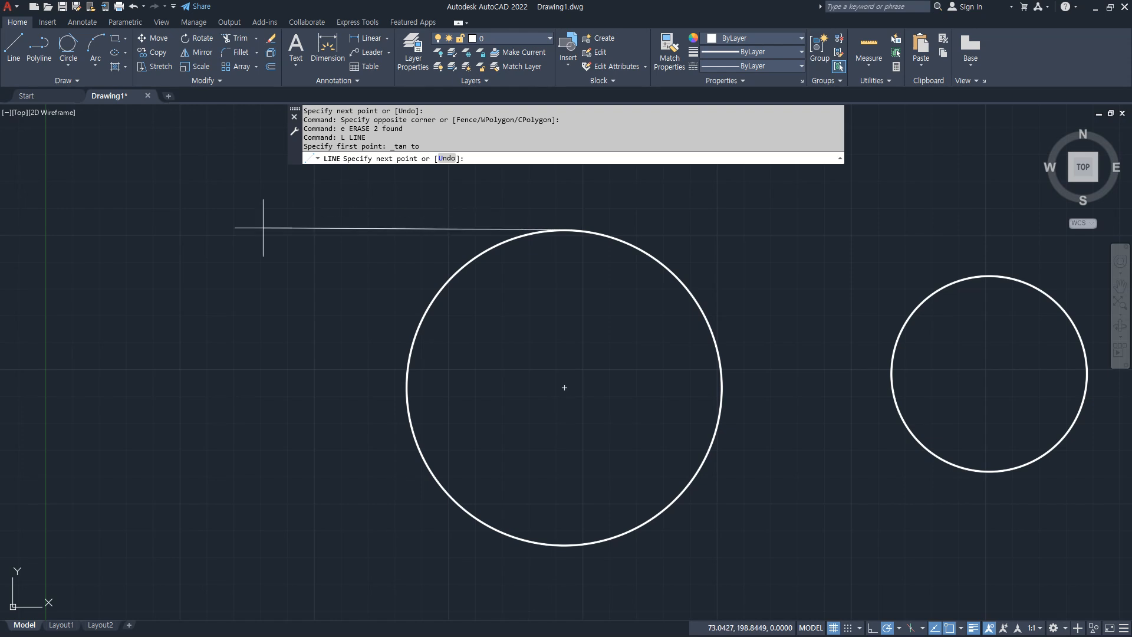
click(102, 323)
key(Return)
Draw a line starting tangent to the large circle's lower arc and ending at the upper tangent line's left endpoint
key(Return)
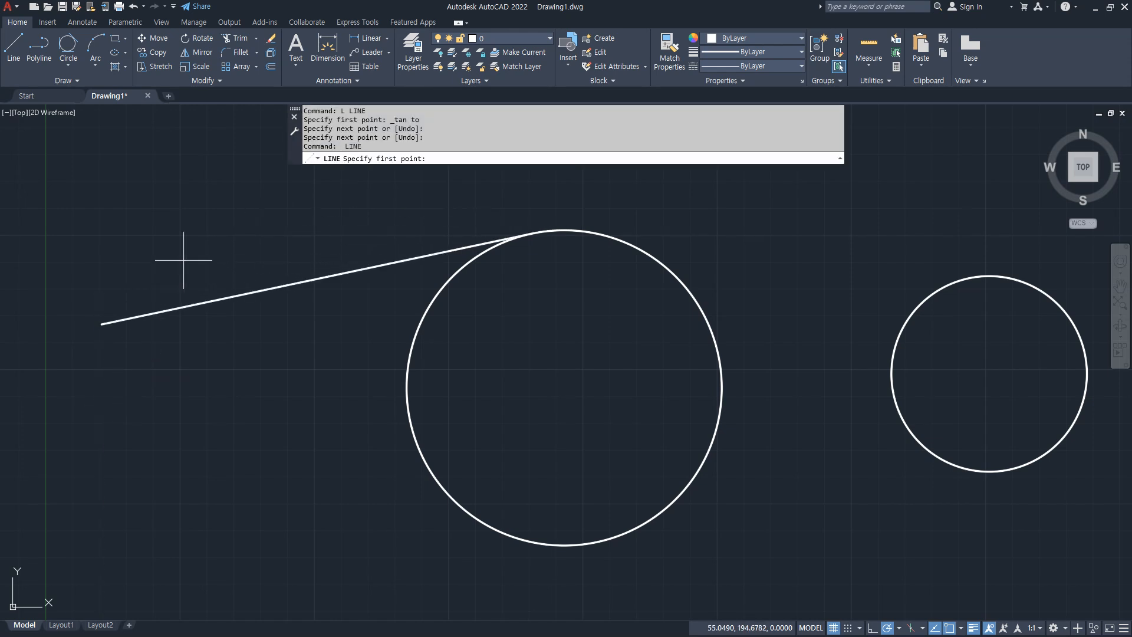
shift+right_click(201, 243)
click(245, 431)
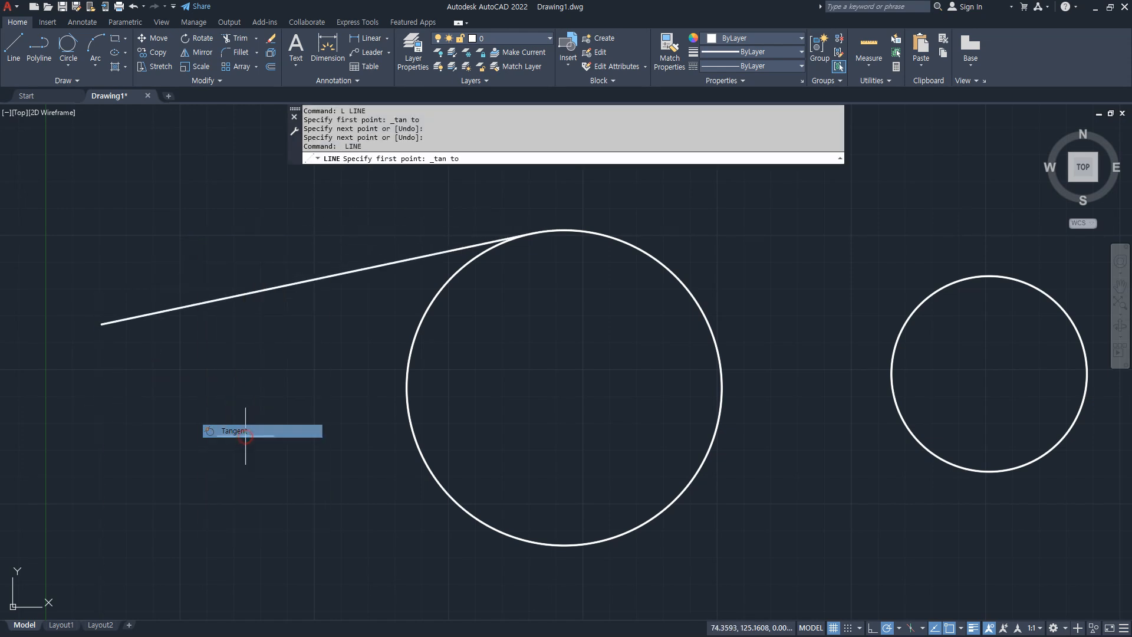
click(460, 503)
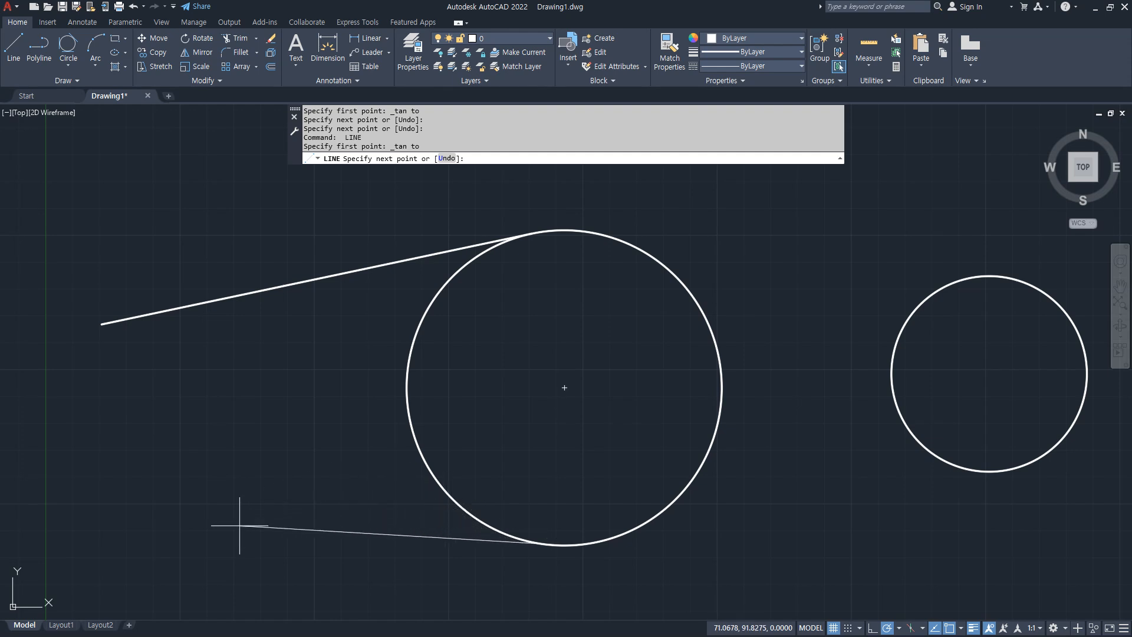
click(101, 324)
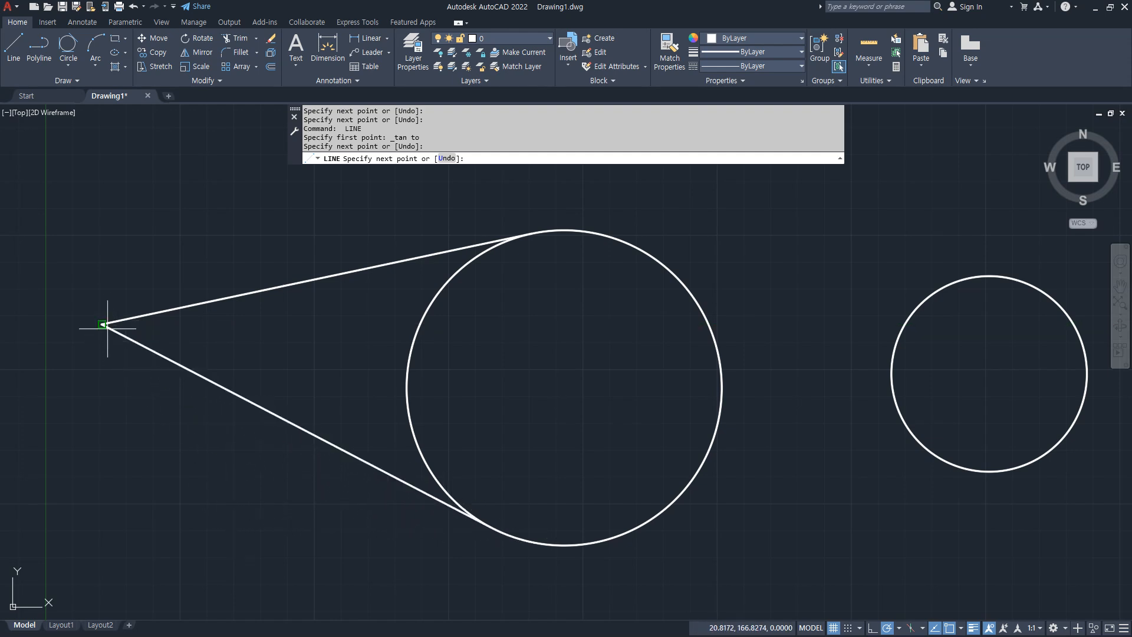
key(Return)
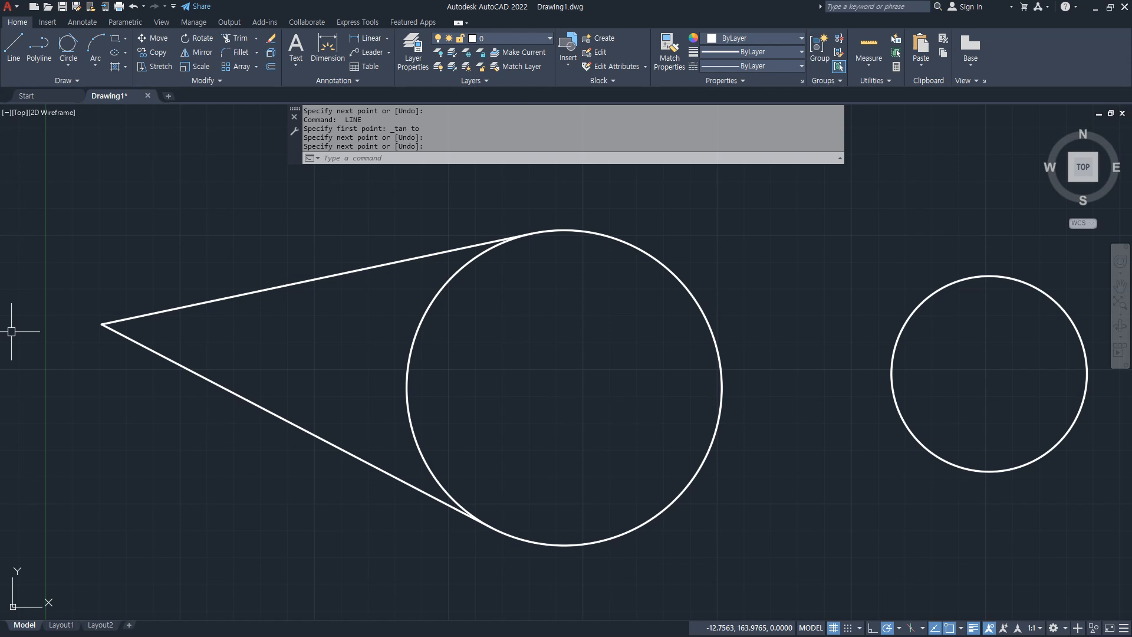
Erase the two tangent lines left of the large circle
middle_drag(705, 376, 547, 368)
click(150, 184)
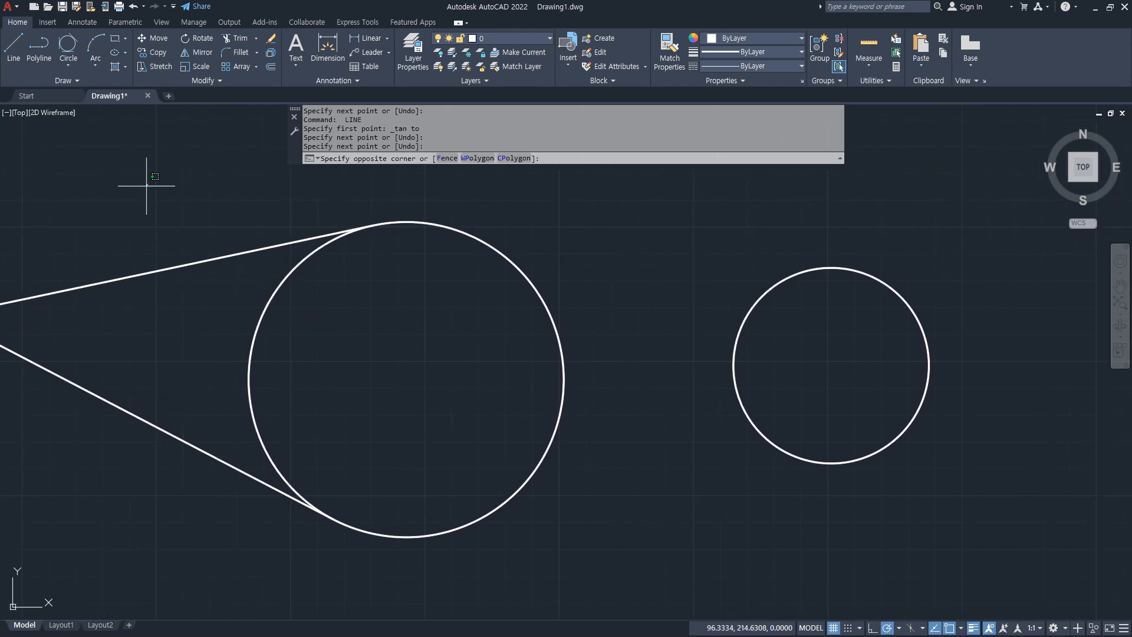
click(43, 524)
text(e)
key(Return)
drag(519, 290, 522, 262)
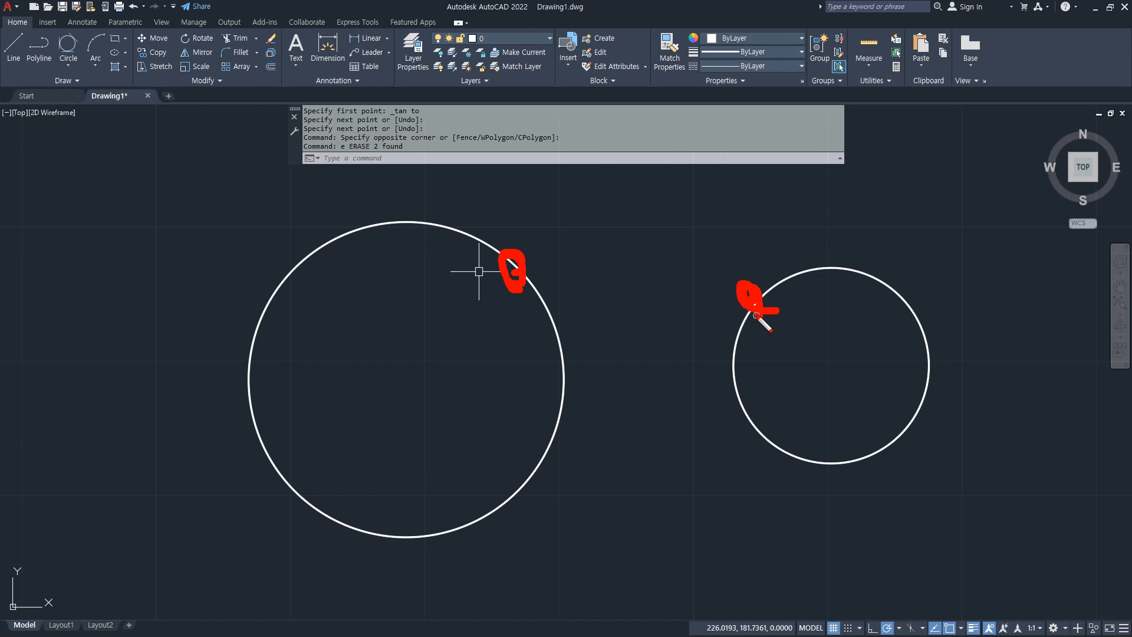
Draw a line from the large circle's top quadrant to the small circle's top quadrant using one-time Quadrant snaps, and inspect its contact points
text(l)
key(Return)
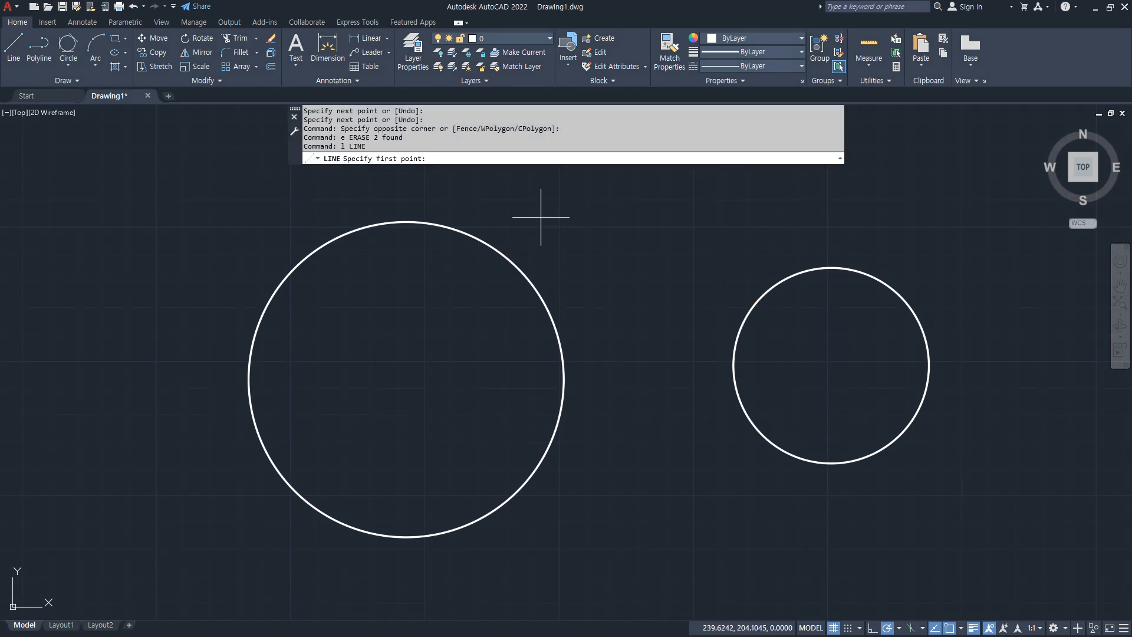
shift+right_click(539, 207)
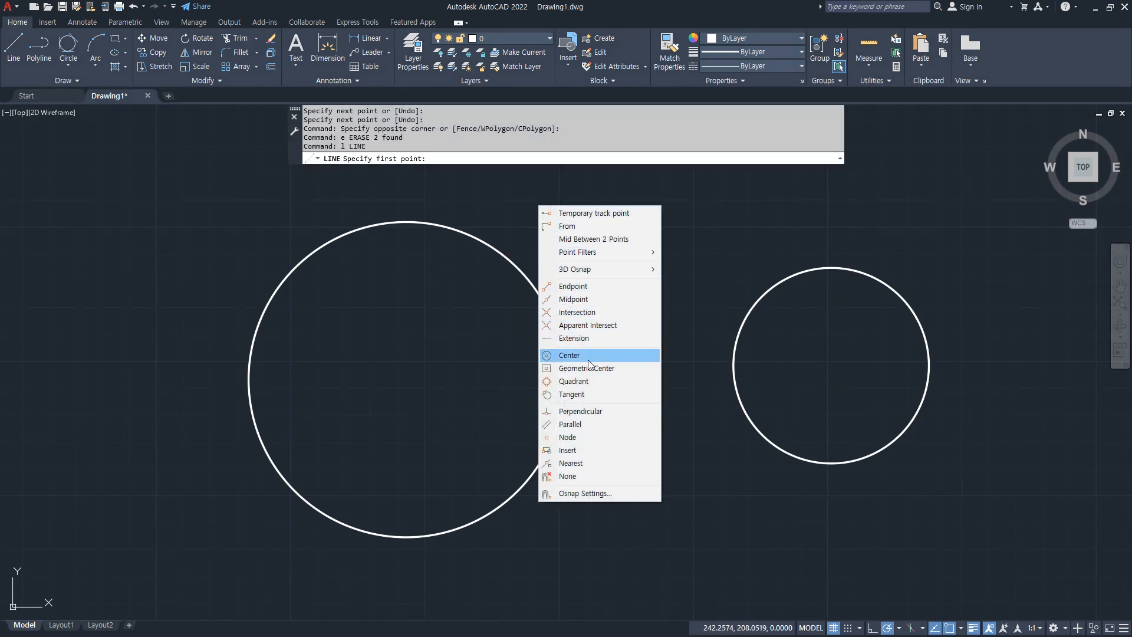
click(590, 381)
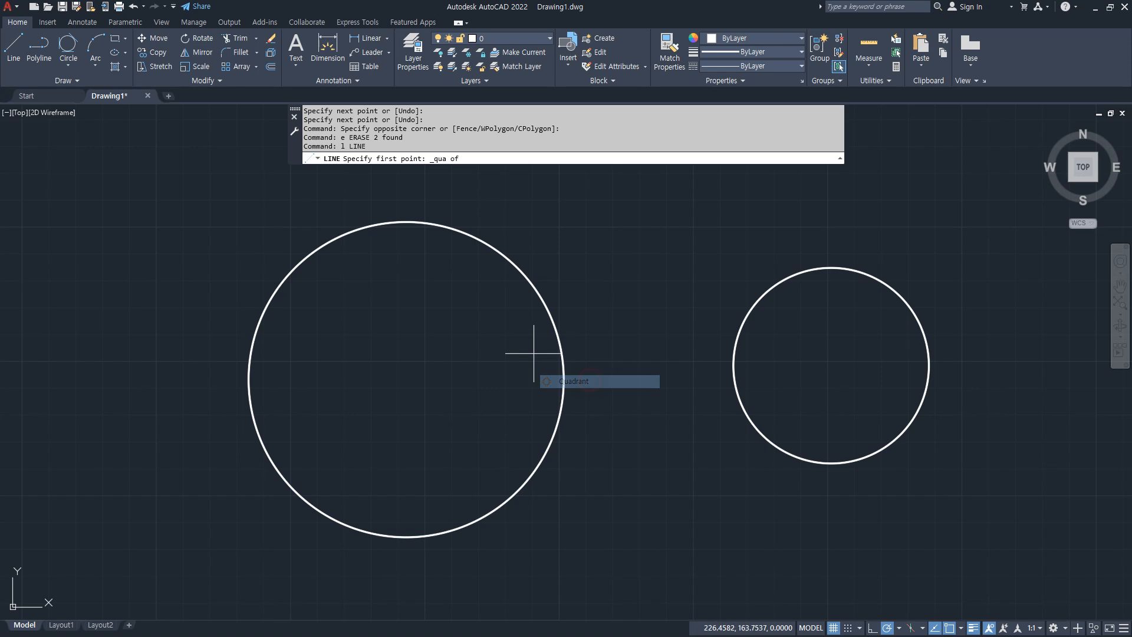
click(407, 221)
shift+right_click(599, 215)
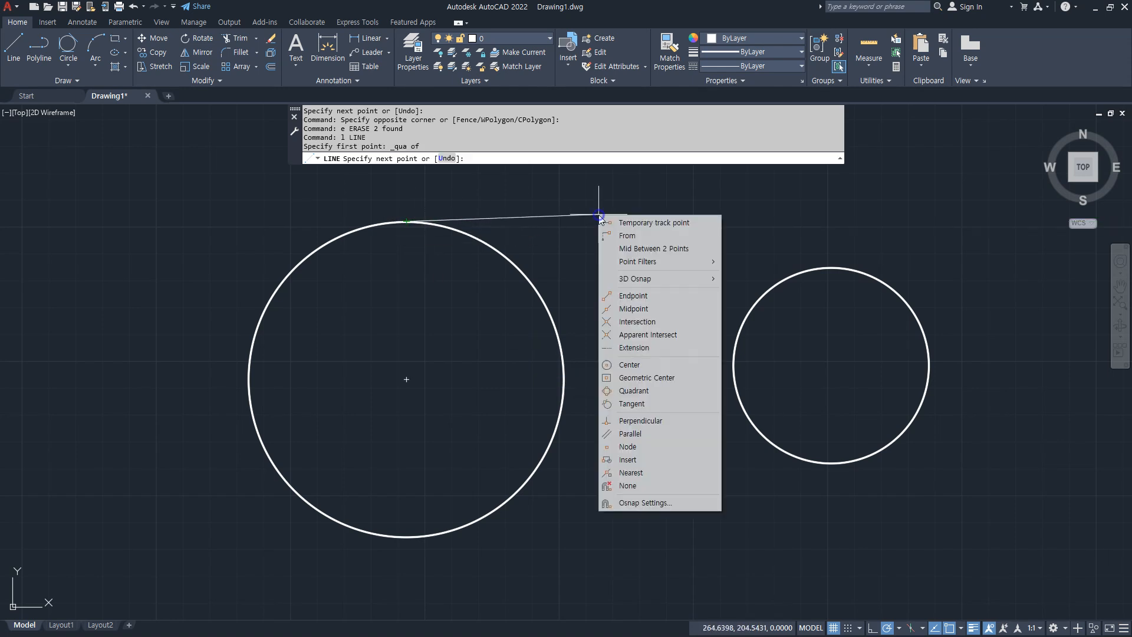
click(625, 390)
click(779, 284)
key(Return)
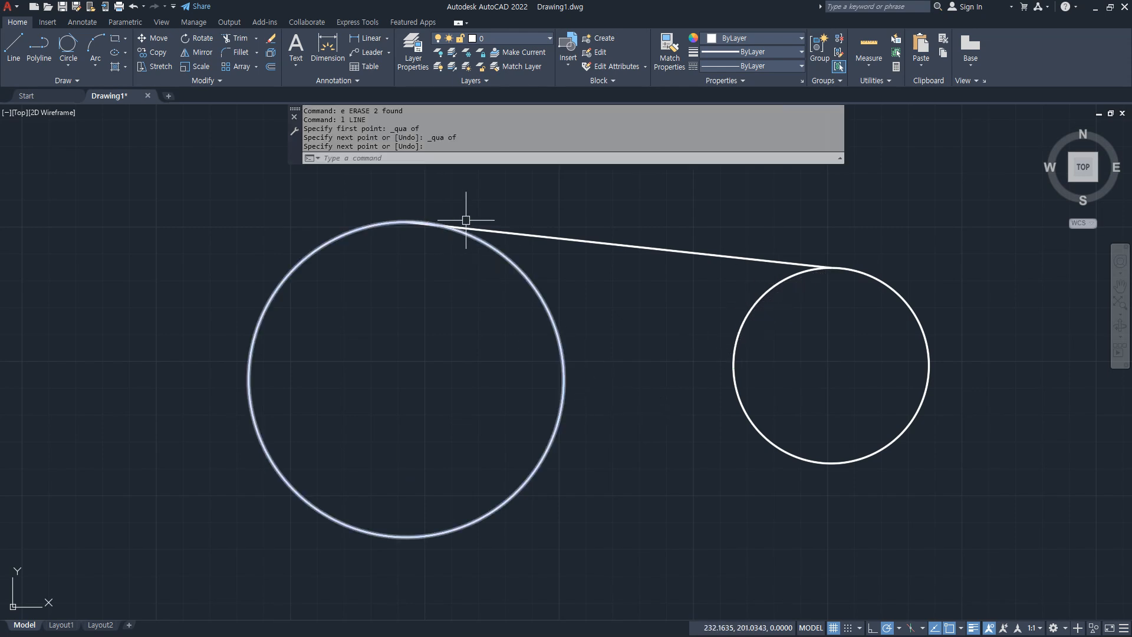
scroll(840, 273, up, 2)
scroll(840, 272, up, 5)
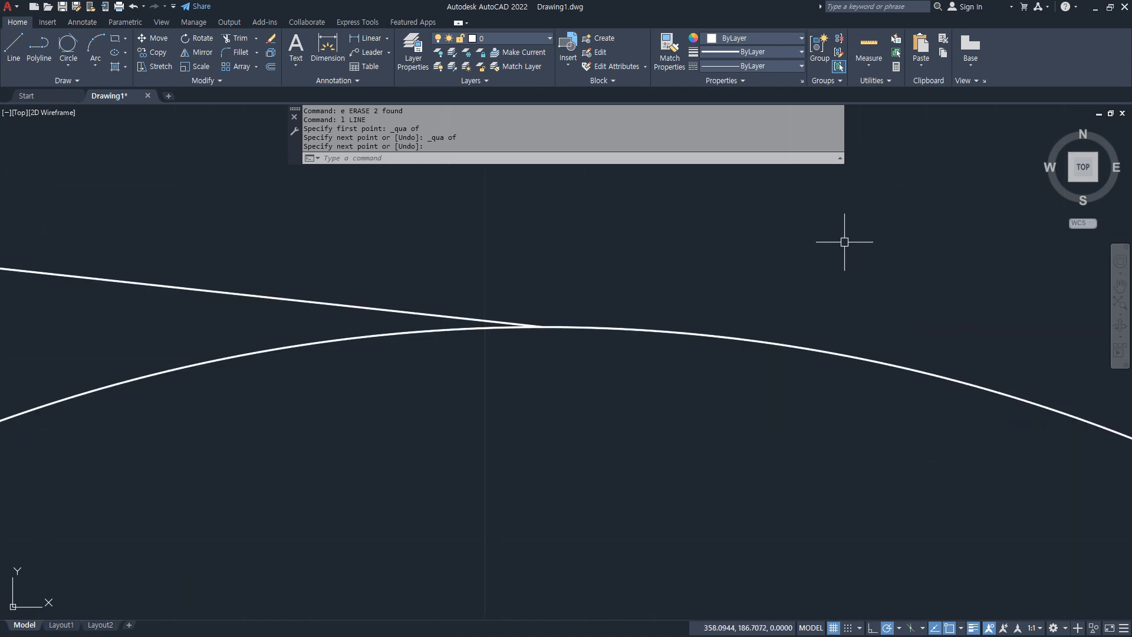
Examine up close how the line between the two top quadrants meets each circle
scroll(835, 268, down, 3)
scroll(286, 306, down, 5)
middle_drag(200, 263, 657, 306)
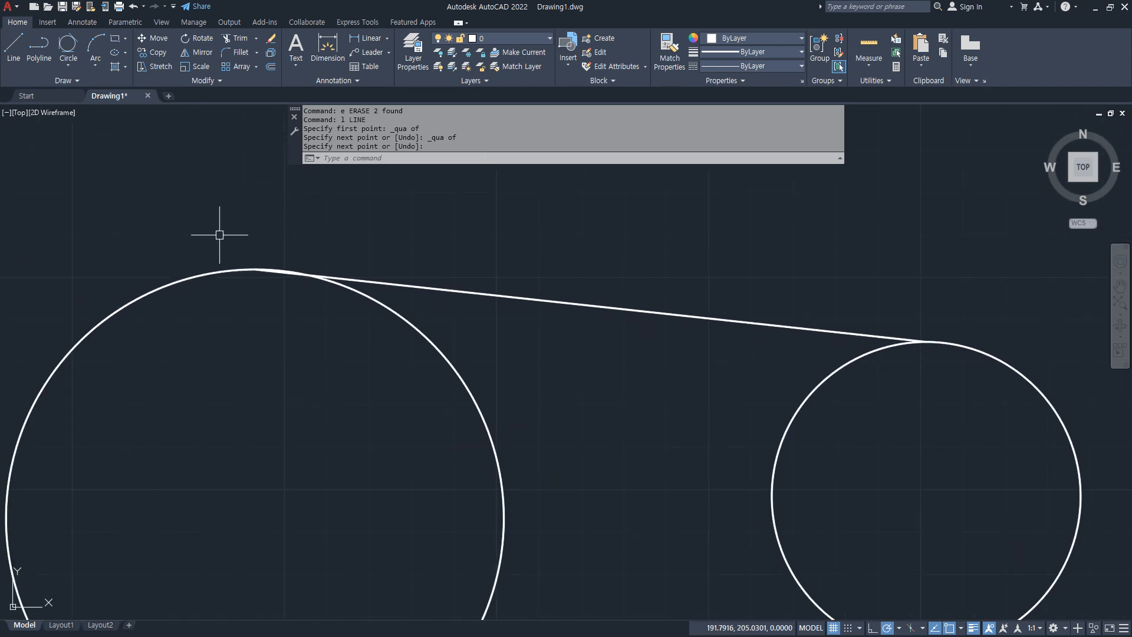
scroll(261, 255, up, 5)
scroll(238, 322, up, 2)
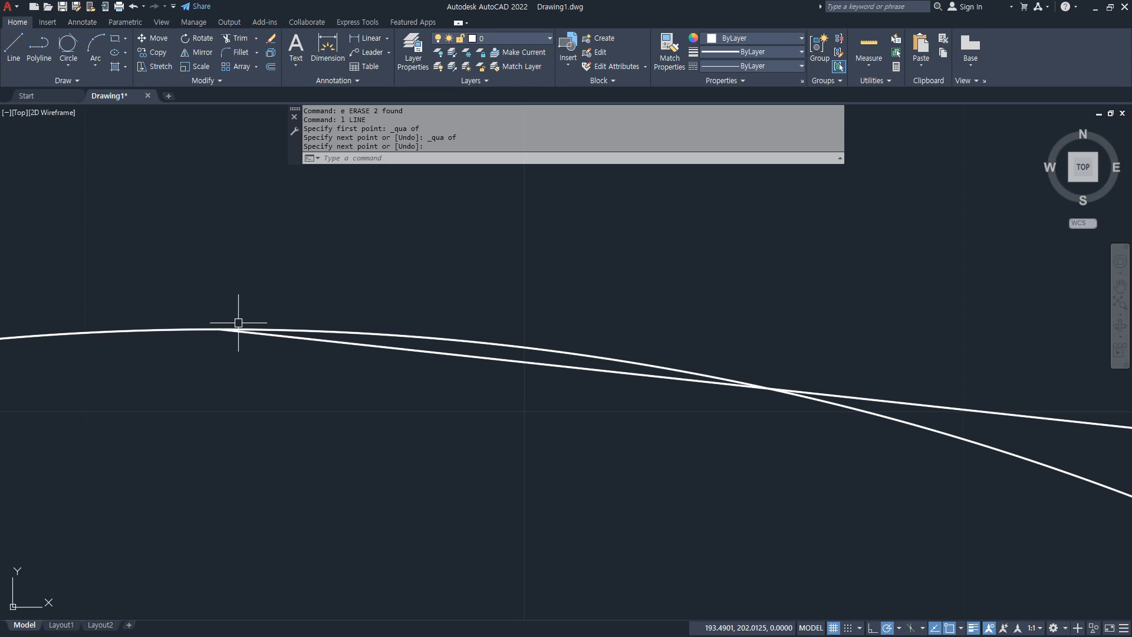
scroll(238, 323, down, 7)
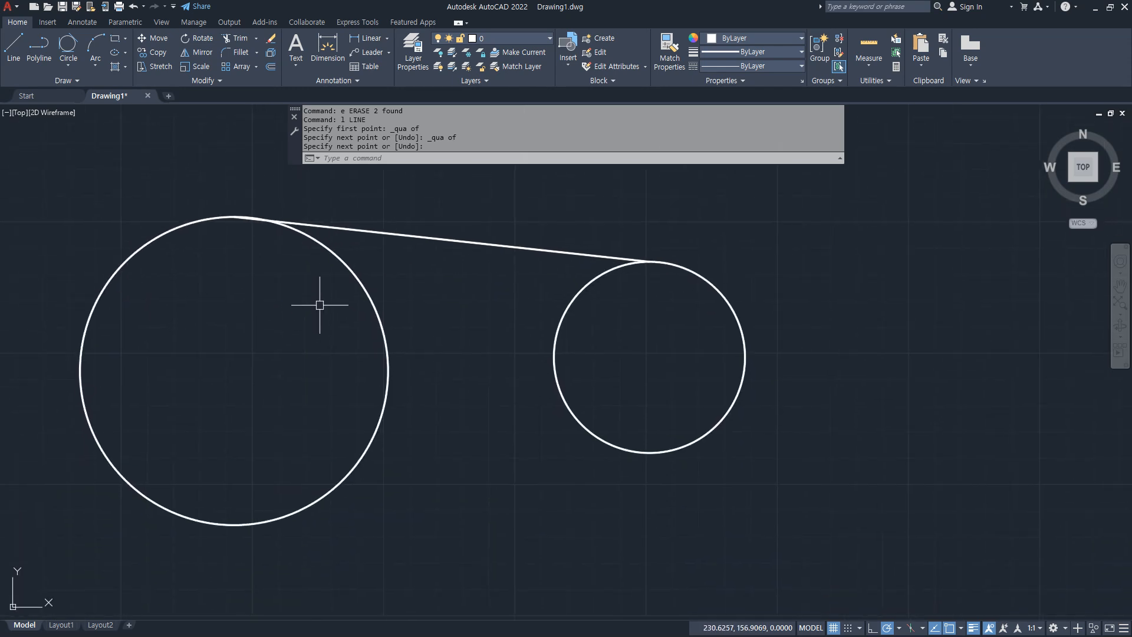
Draw a line tangent to the large circle's lower arc and the small circle's lower arc using one-time Tangent snaps
text(l)
key(Return)
shift+right_click(414, 289)
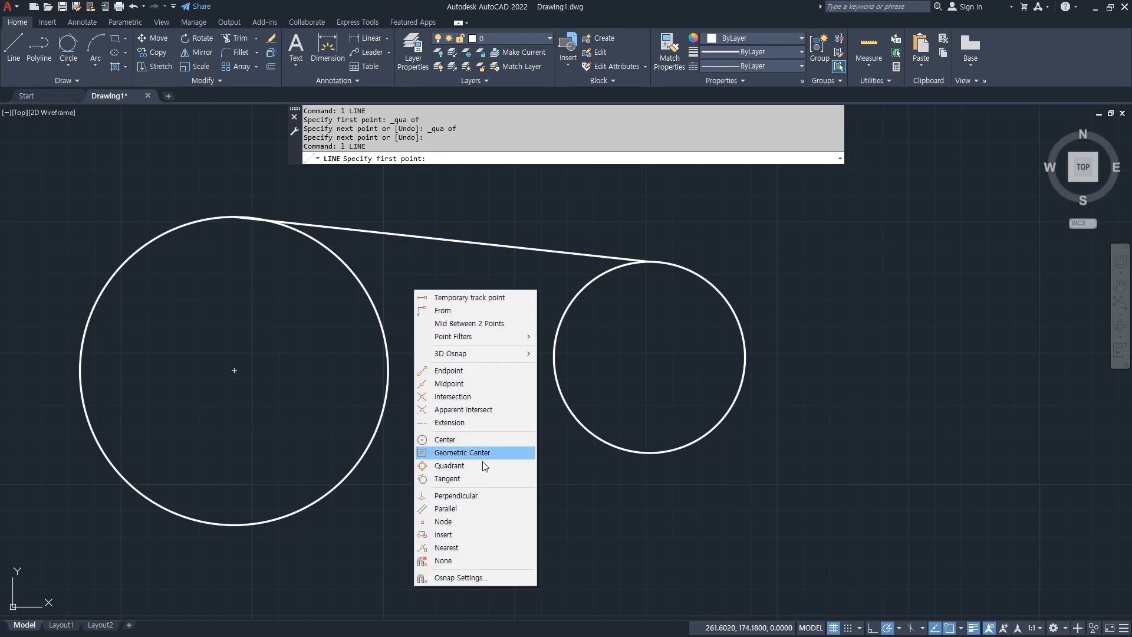
click(479, 479)
click(253, 523)
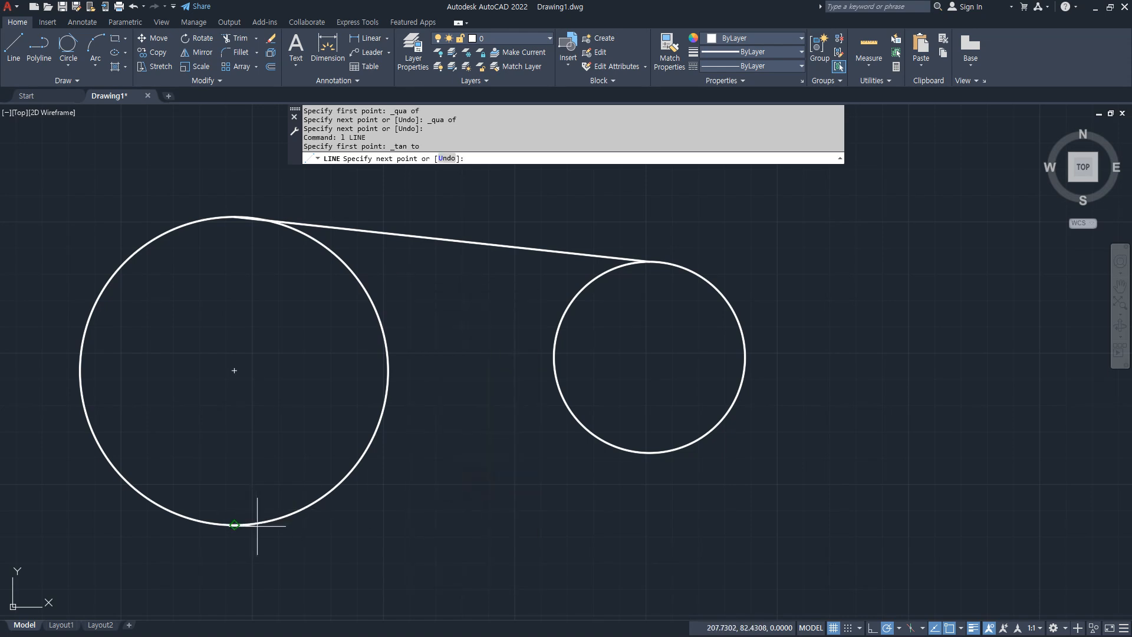
shift+right_click(452, 484)
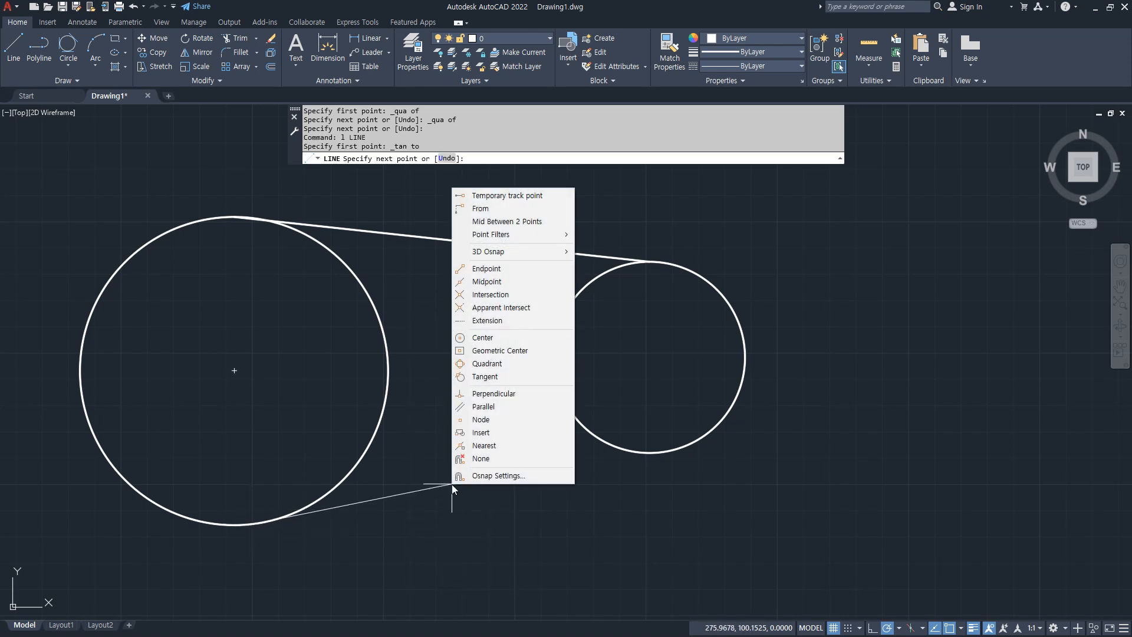
click(484, 376)
click(584, 419)
key(Return)
Draw an inner tangent line from the small circle's lower arc to the large circle's upper arc using one-time Tangent snaps
key(Return)
shift+right_click(551, 381)
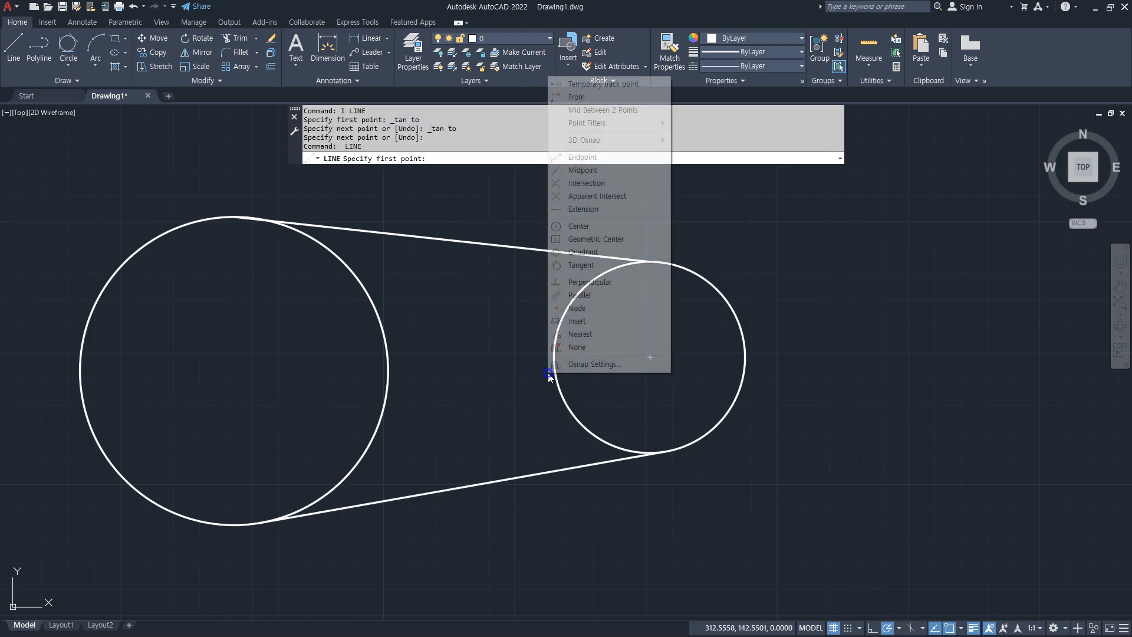
click(590, 260)
click(588, 439)
shift+right_click(501, 367)
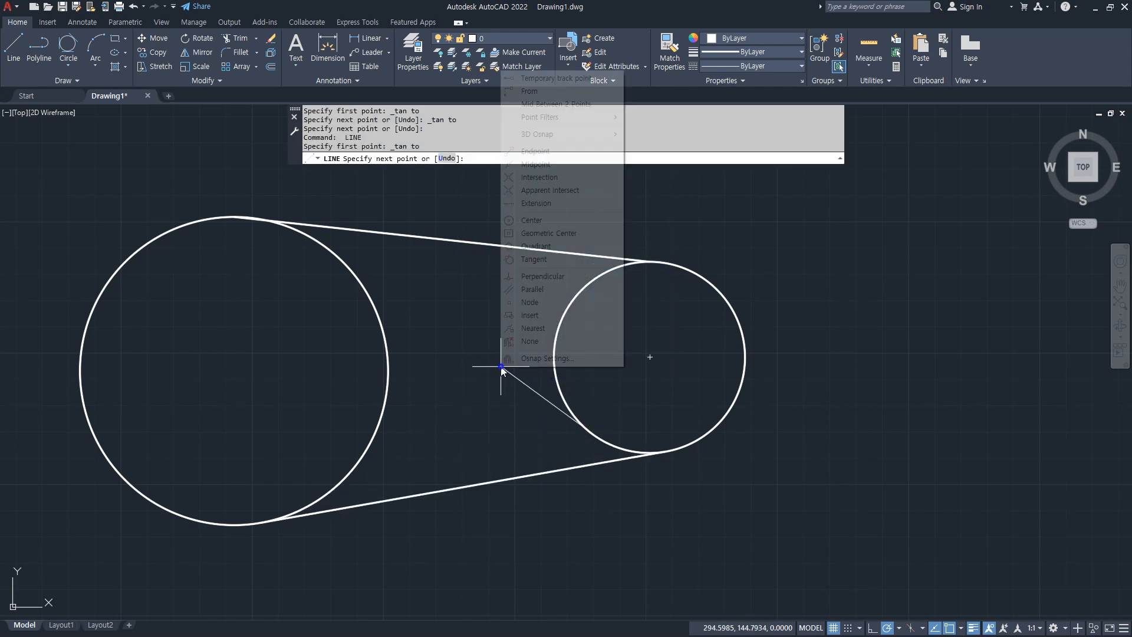
click(544, 260)
click(369, 306)
key(Return)
Draw the crossing inner tangent line from the large circle's lower arc to the small circle's upper arc using one-time Tangent snaps
key(Return)
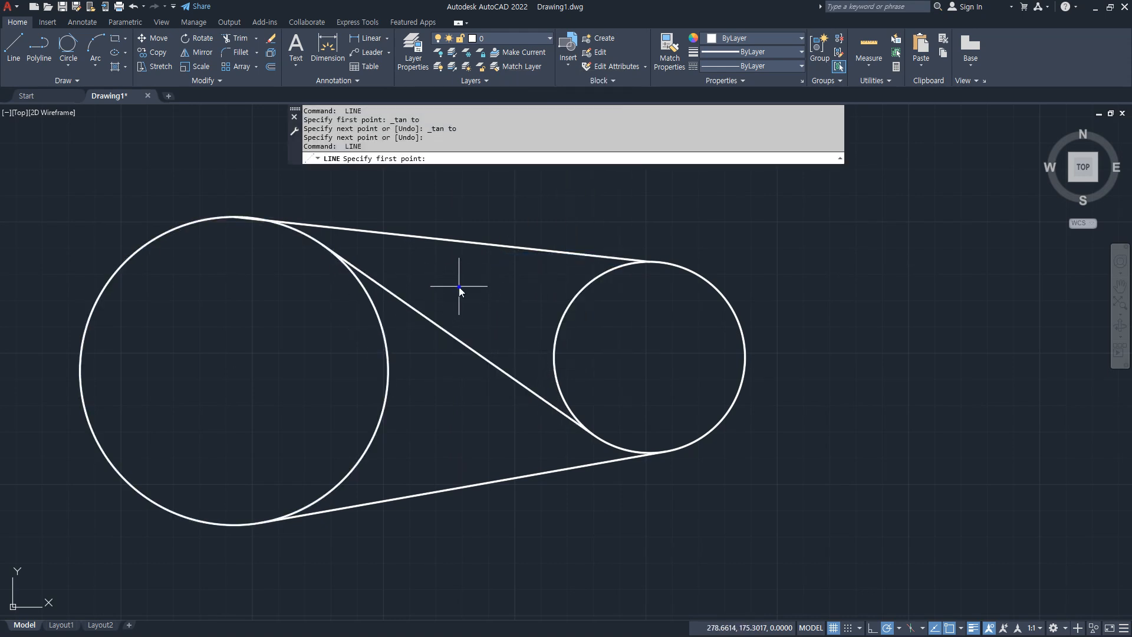
shift+right_click(458, 287)
click(492, 475)
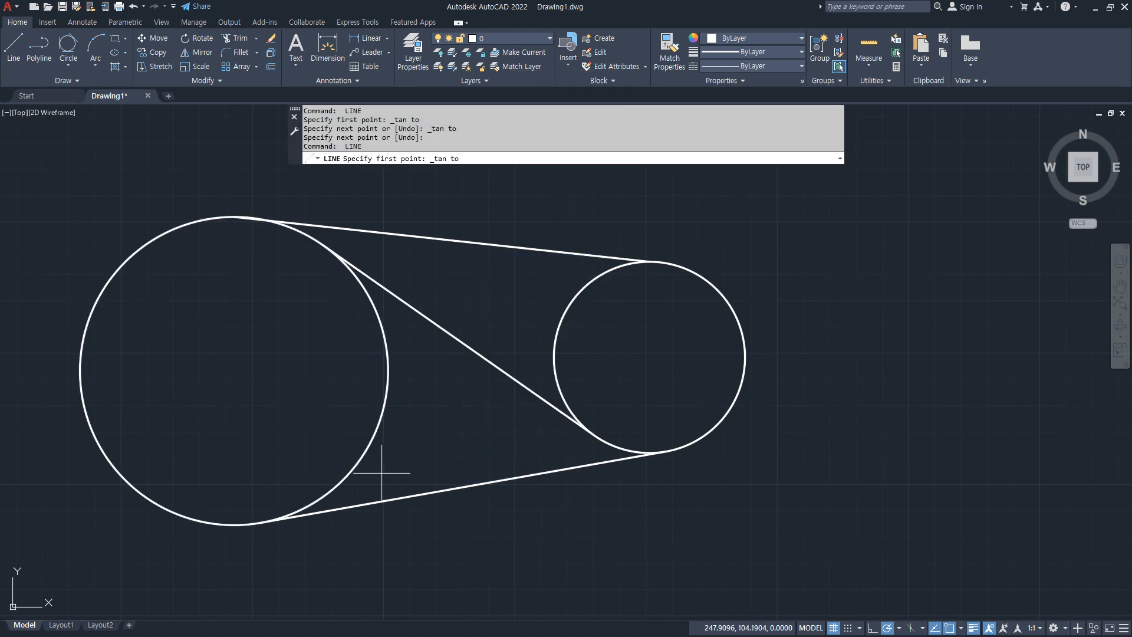
click(363, 470)
shift+right_click(413, 441)
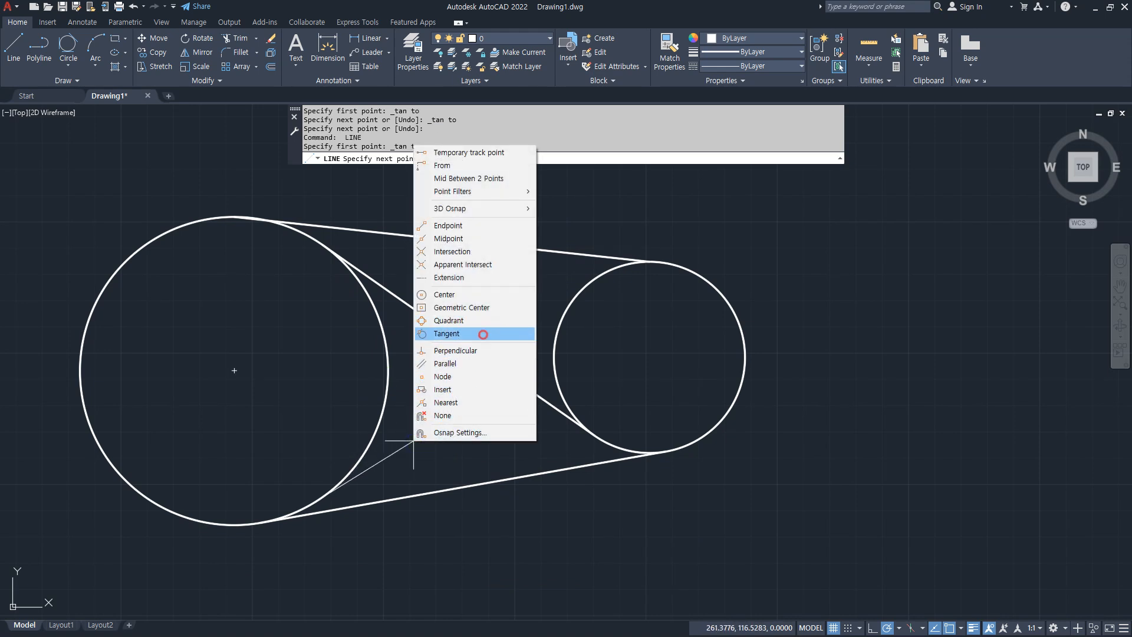
click(479, 333)
click(552, 324)
key(Return)
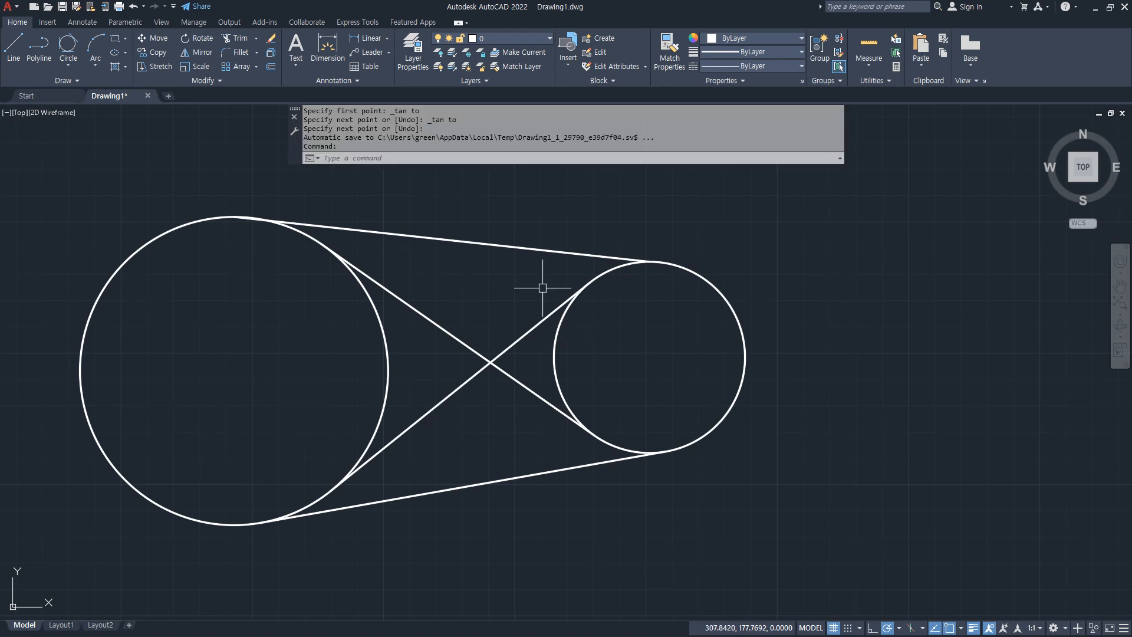
Erase the line joining the top quadrants of the two circles
click(489, 223)
click(442, 258)
text(e)
key(Return)
Draw an outer tangent line from the large circle's upper arc to the small circle's upper arc using one-time Tangent snaps
text(l)
key(Return)
shift+right_click(450, 221)
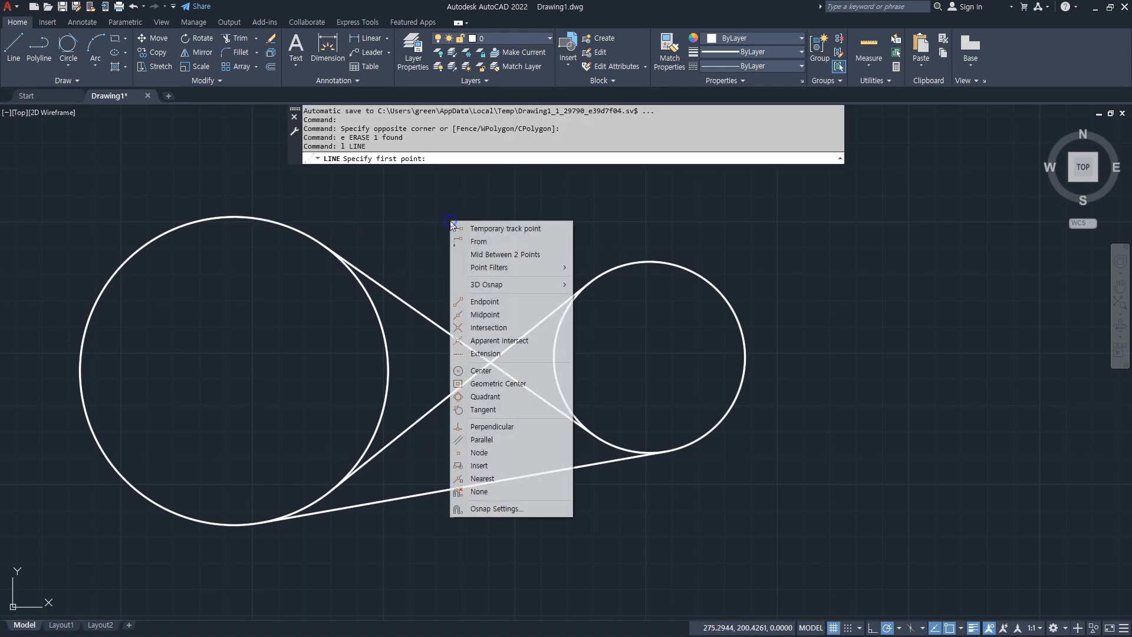
click(480, 410)
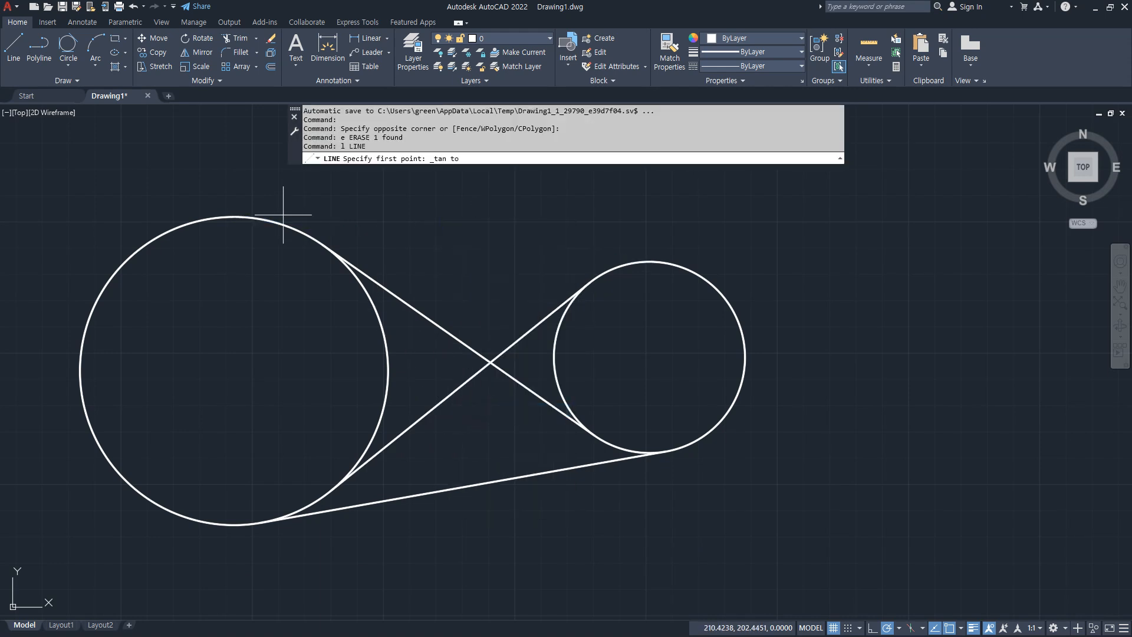
click(234, 212)
shift+right_click(377, 198)
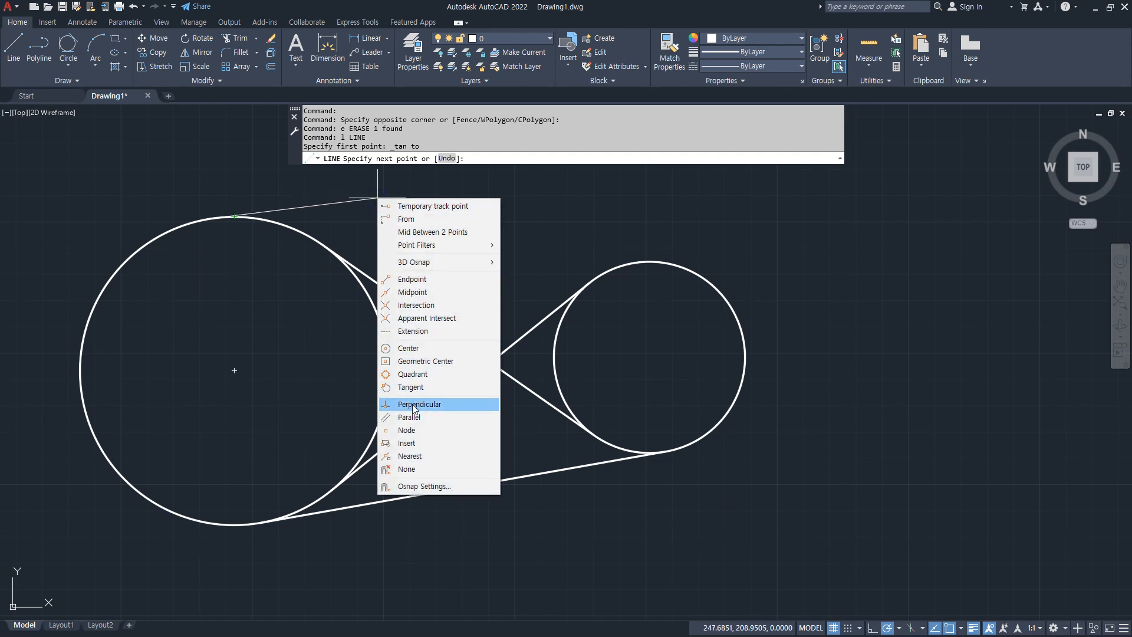
click(436, 389)
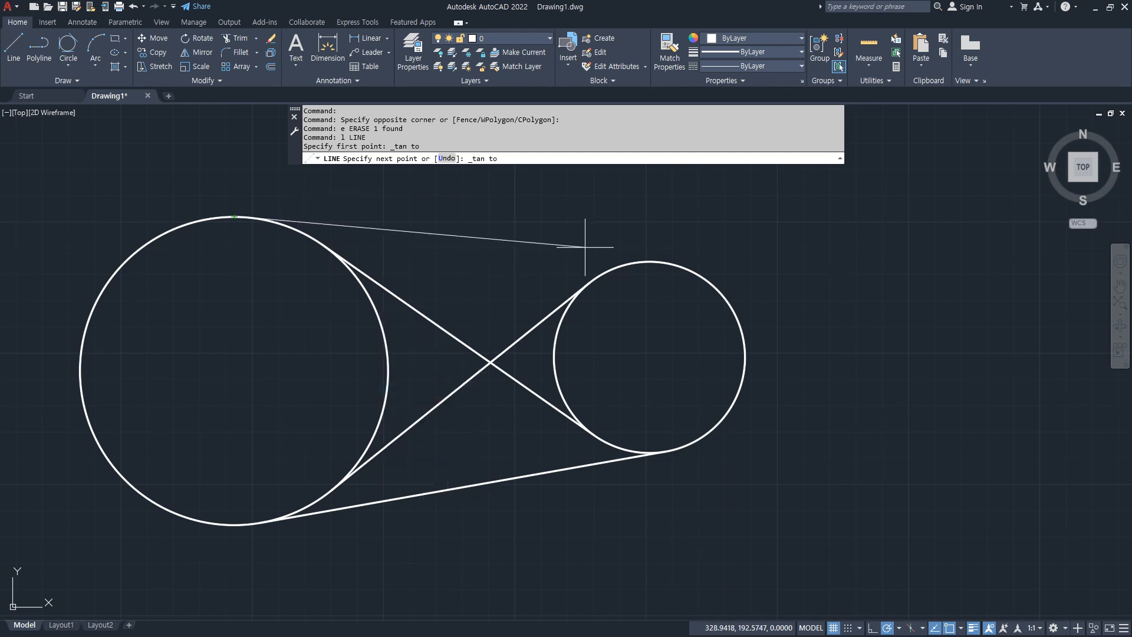
click(627, 253)
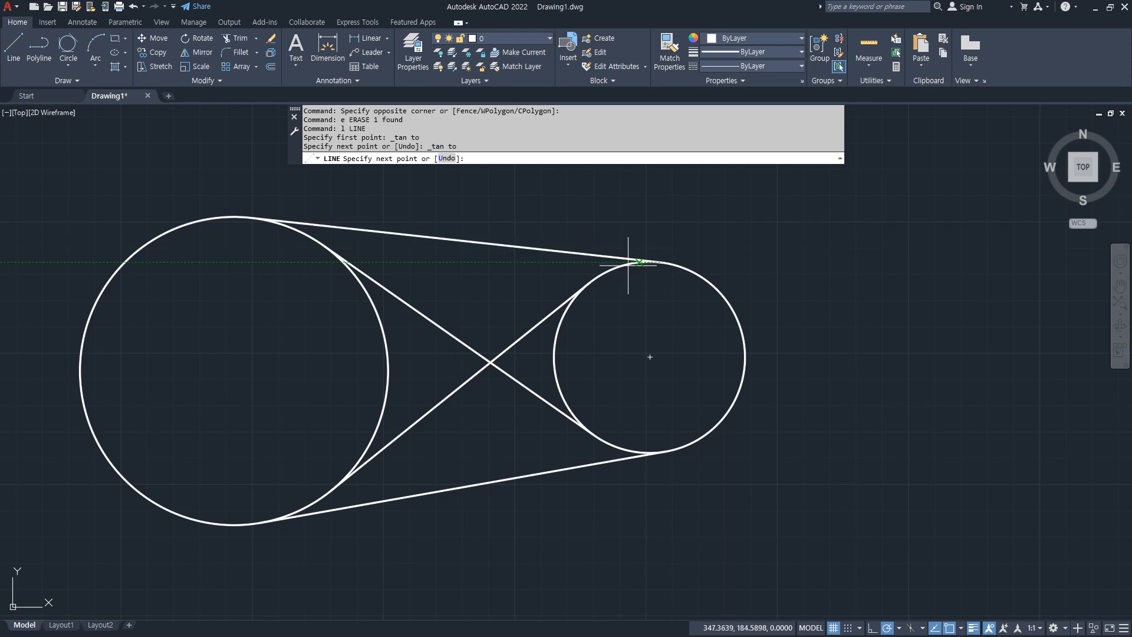
key(Return)
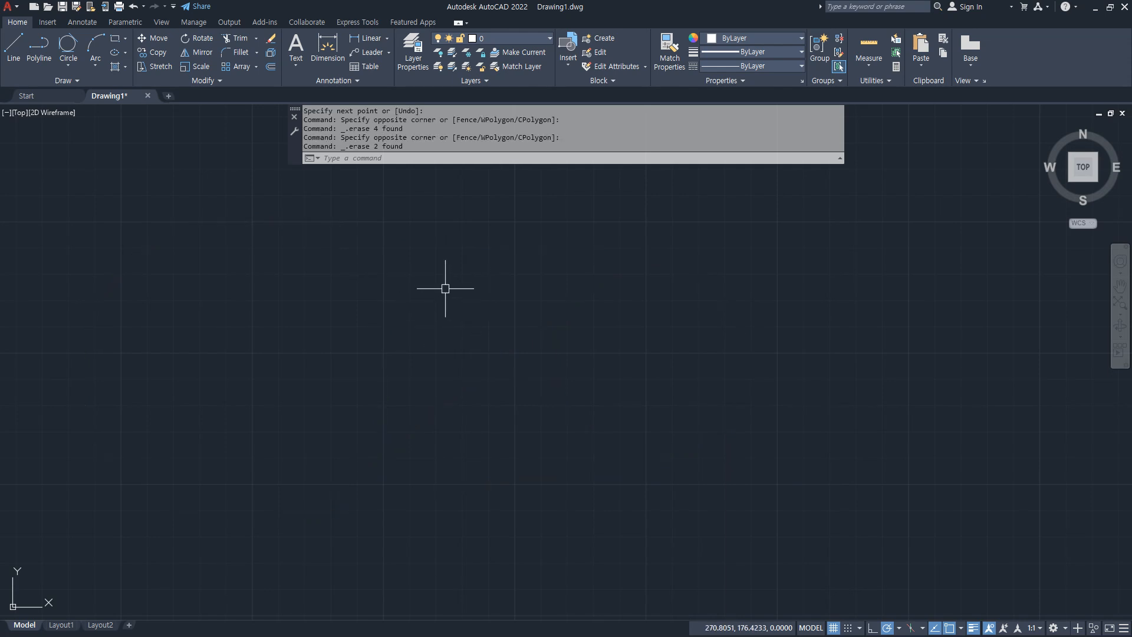
Draw a long diagonal line sloping down to the right in the empty drawing area
text(l)
key(Return)
click(226, 203)
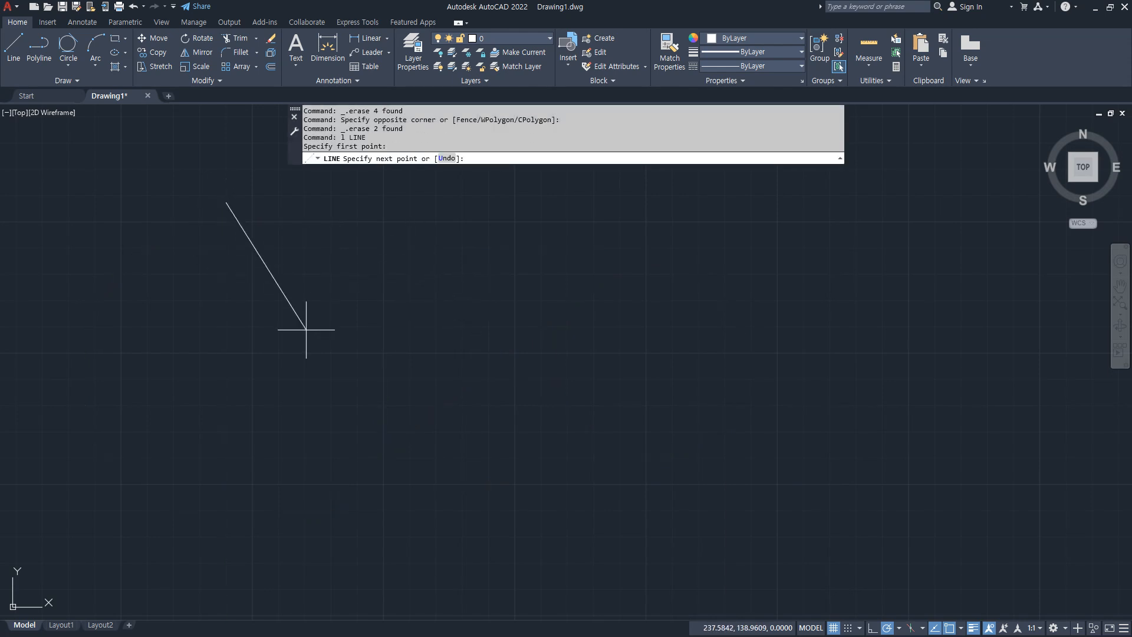
click(517, 542)
key(Return)
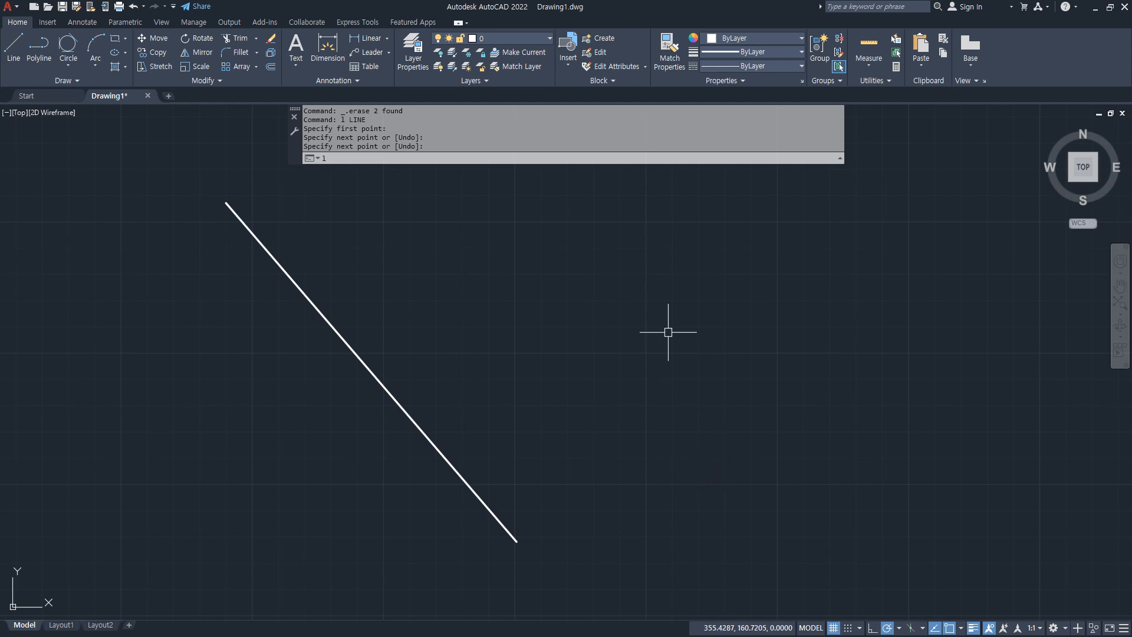
Draw a line from a free point above right of the diagonal line to it, ending with a one-time Perpendicular snap
text(l)
key(Return)
click(619, 189)
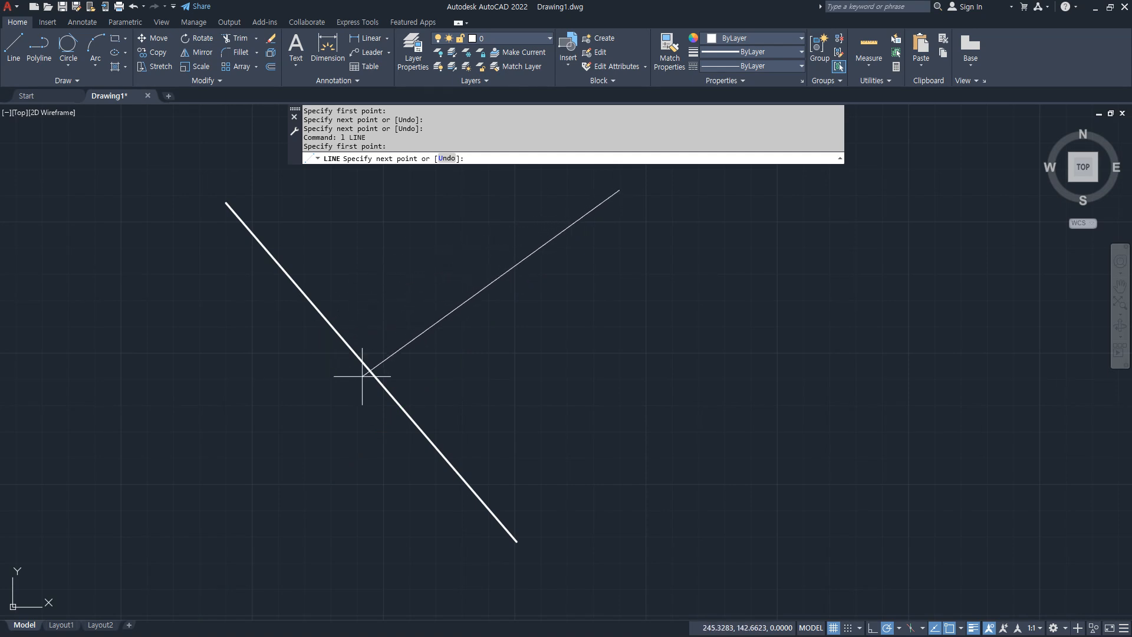
shift+right_click(494, 277)
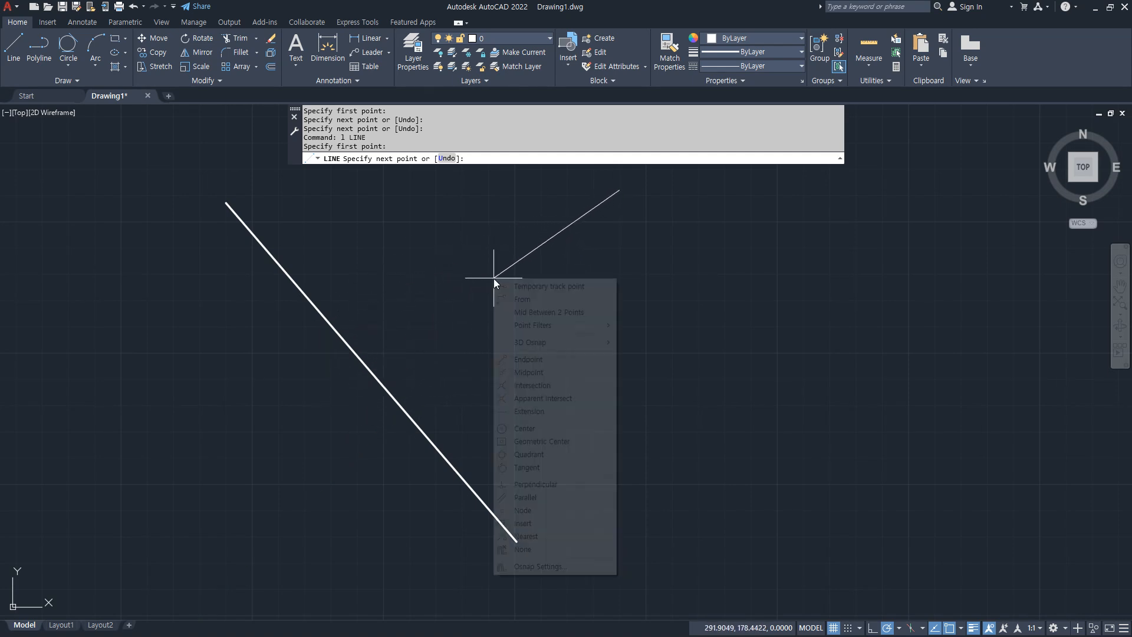
click(551, 485)
click(456, 470)
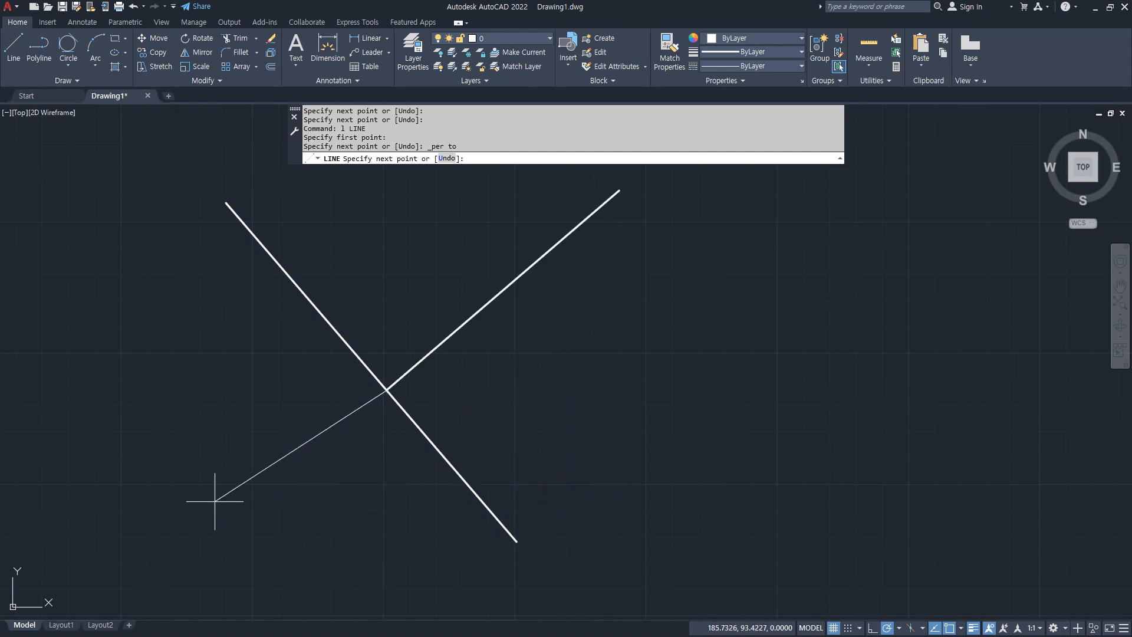
key(space)
Draw a line from a free point above both lines to the rising line, ending with a one-time Perpendicular snap
middle_drag(721, 415, 687, 438)
key(space)
middle_drag(531, 276, 578, 372)
click(368, 176)
shift+right_click(449, 208)
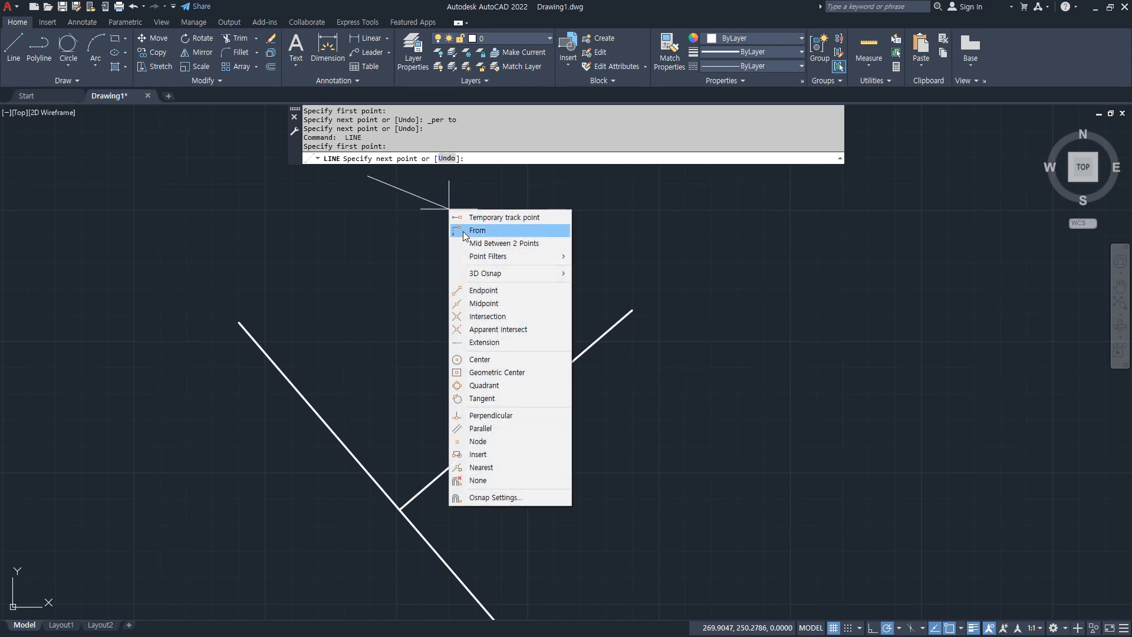
click(473, 415)
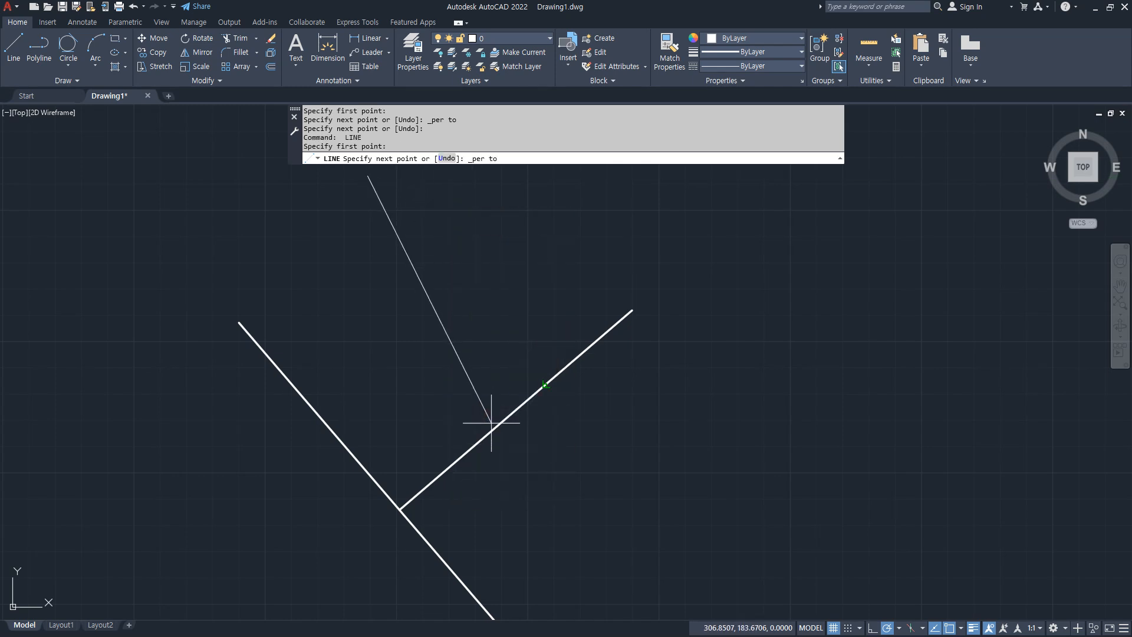
click(493, 419)
key(space)
Draw a line from a free upper point across the newest line to the original diagonal line, ending with a one-time Perpendicular snap
key(space)
click(505, 190)
shift+right_click(492, 192)
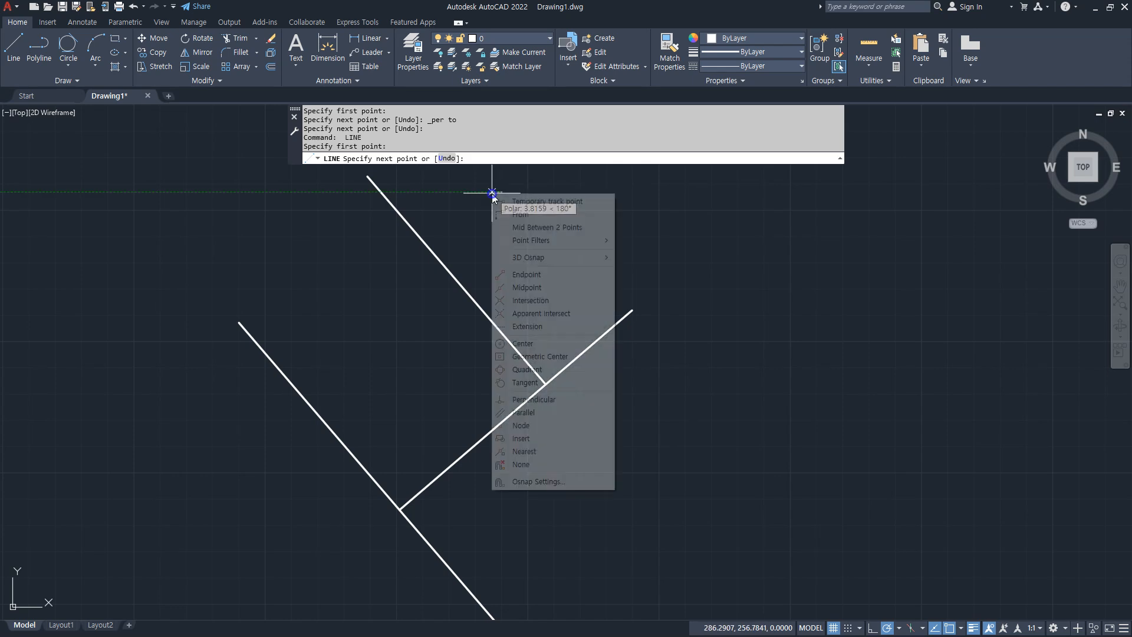
click(519, 399)
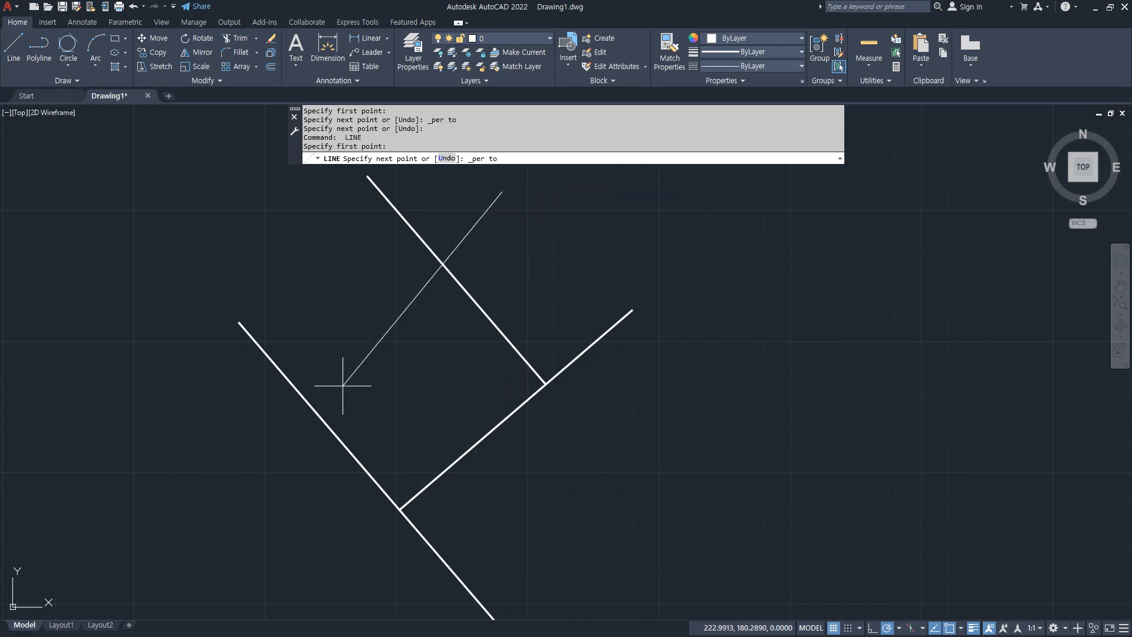
click(321, 405)
key(space)
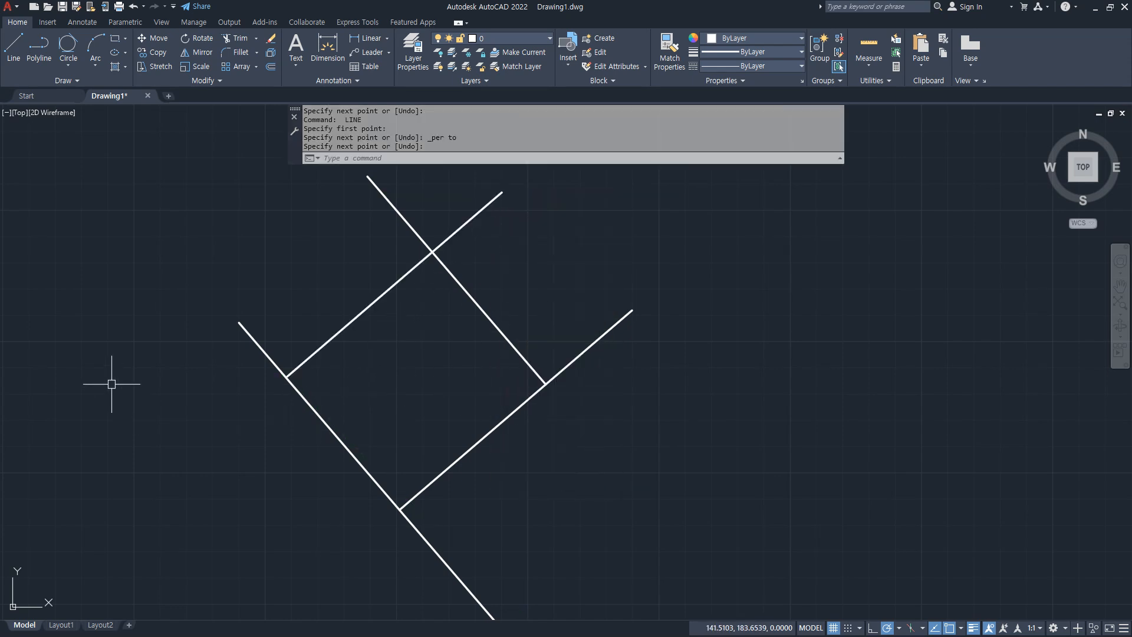
Erase the three perpendicular lines, keeping only the original diagonal line
click(637, 406)
click(354, 210)
text(e)
key(space)
Draw a line that starts perpendicular to the diagonal line with a one-time snap and ends at a free point to its upper right
text(l)
key(space)
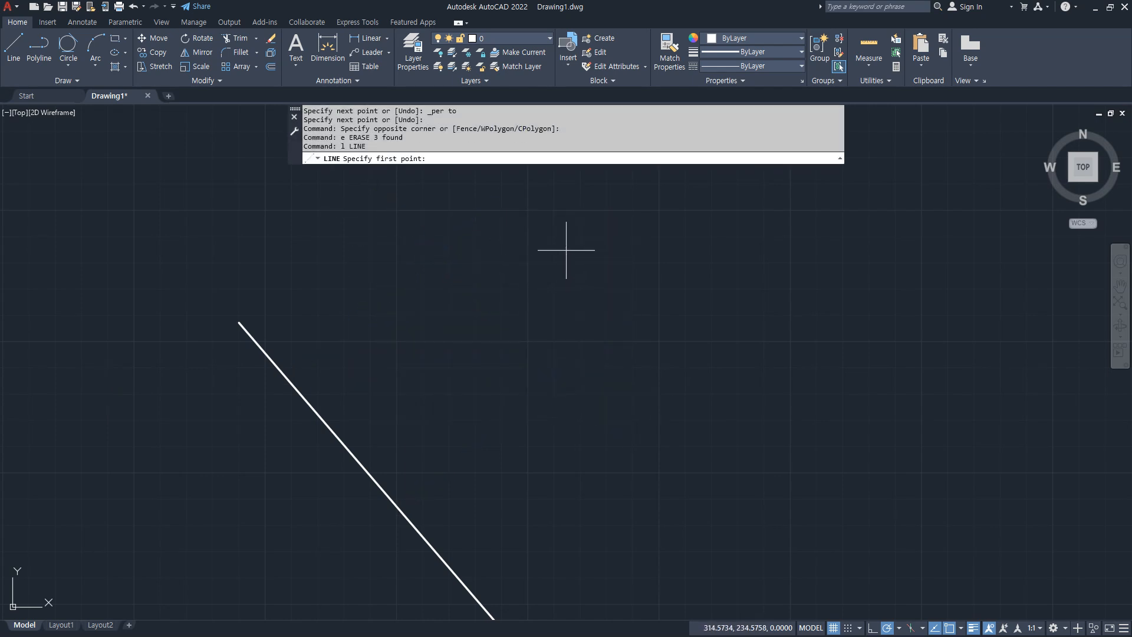
shift+right_click(619, 186)
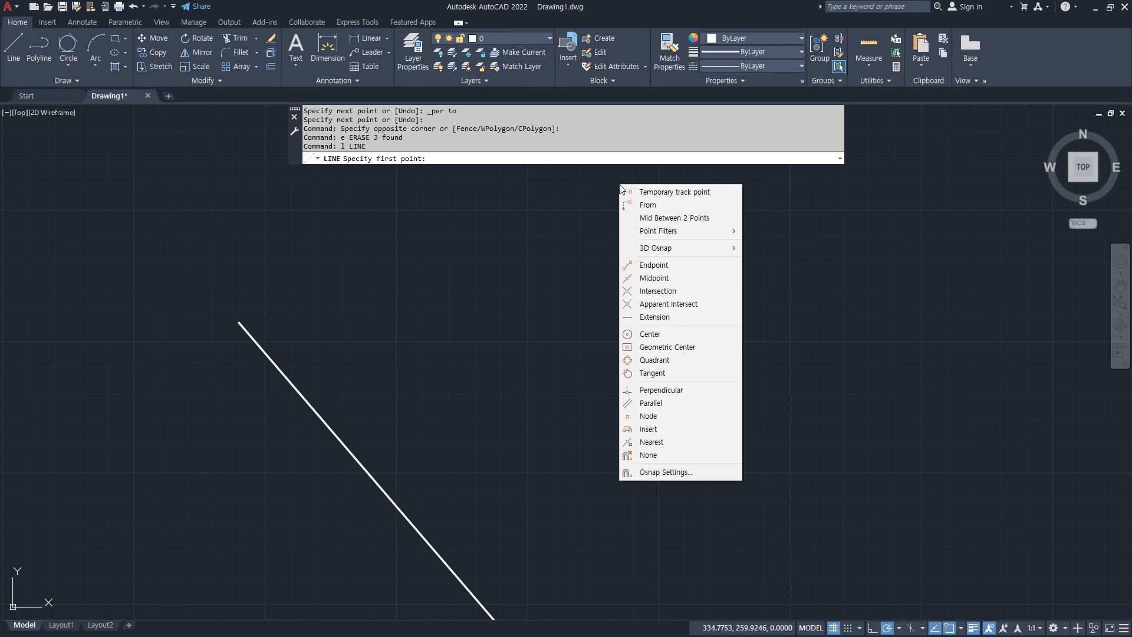
click(660, 390)
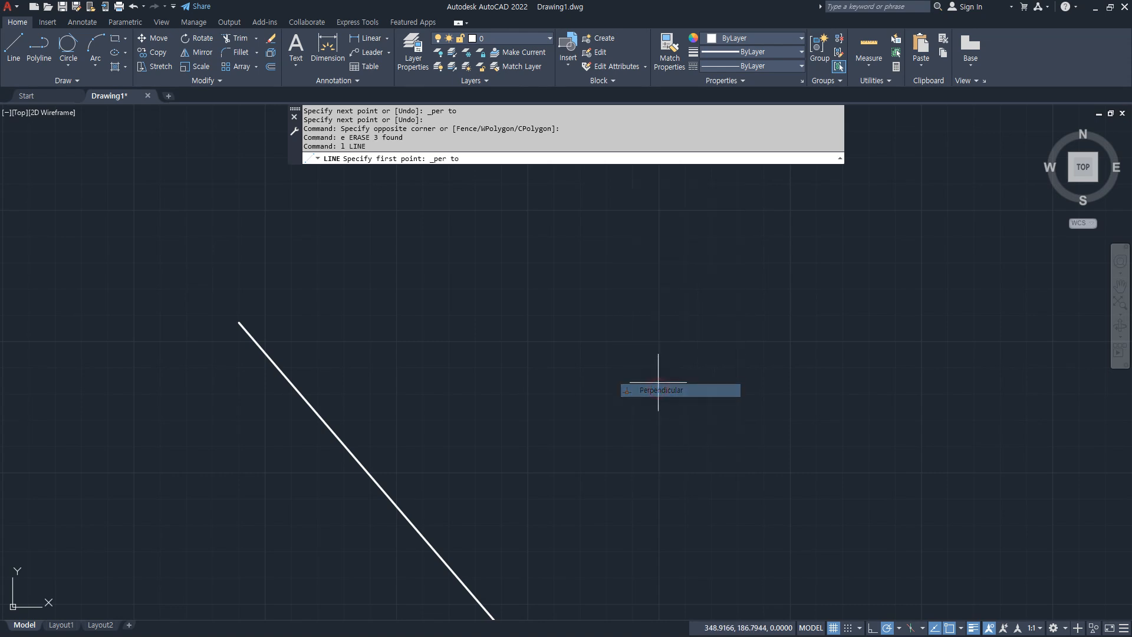
click(297, 400)
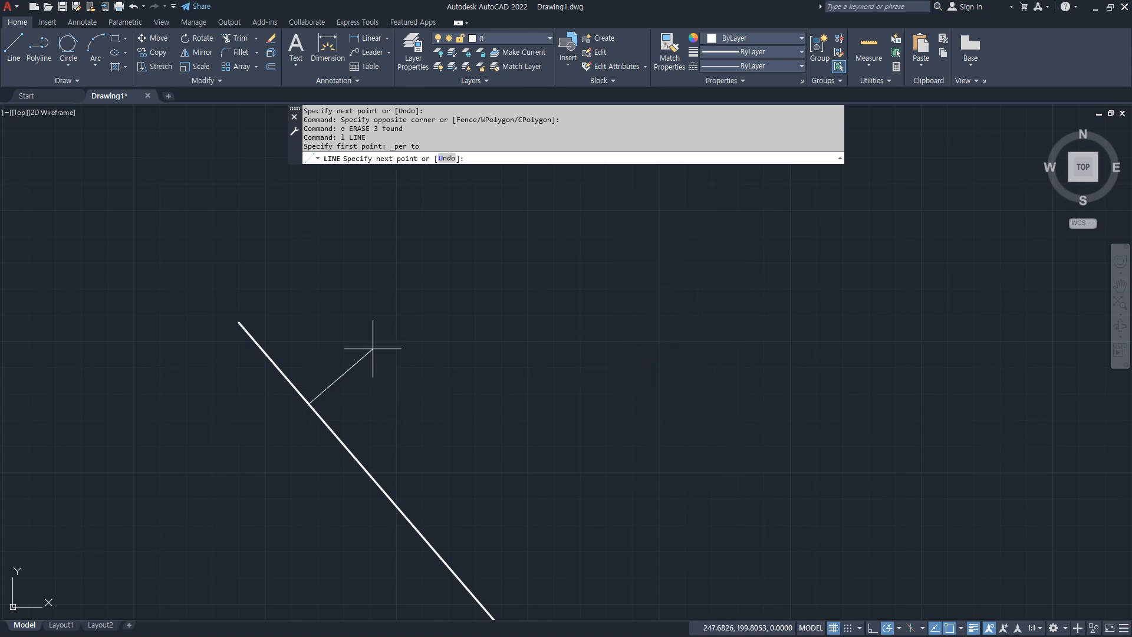
click(811, 286)
key(Return)
Draw a line that starts perpendicular to the rising line with a one-time snap and ends at a free point to its upper left
key(Return)
shift+right_click(673, 248)
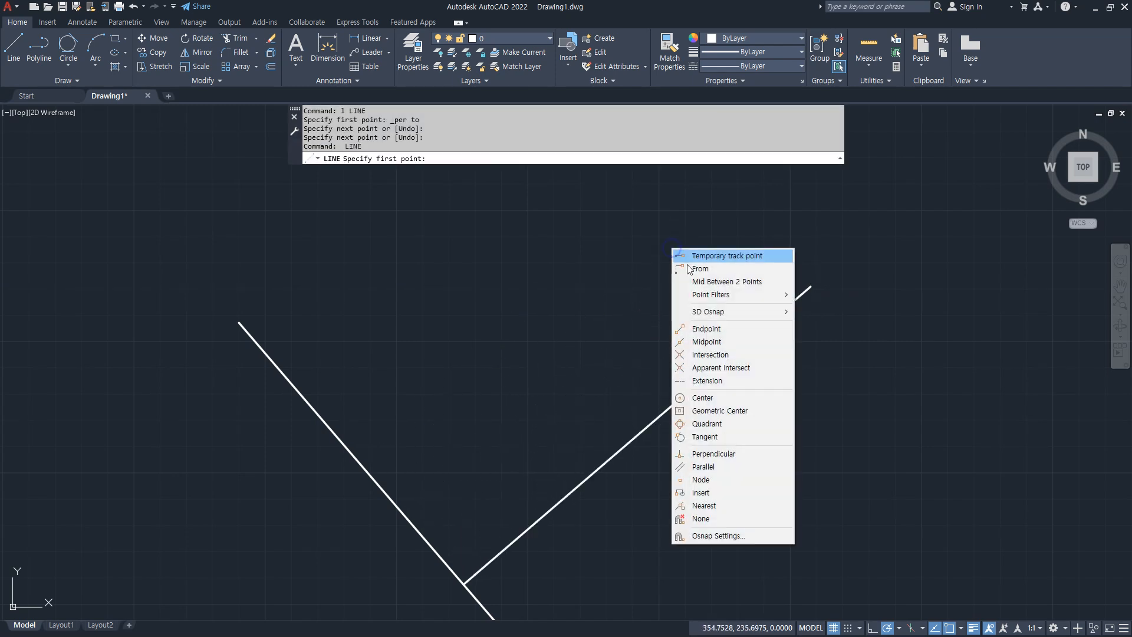
click(693, 454)
click(639, 435)
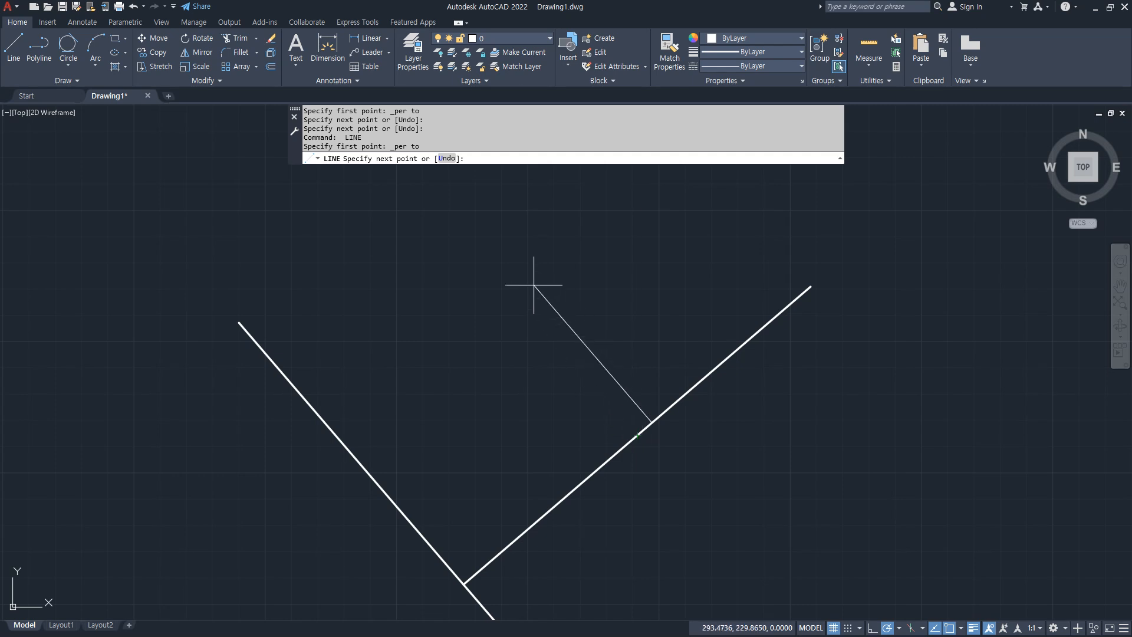
click(434, 182)
key(Return)
Draw a line starting perpendicular to the newest line with a one-time Perpendicular snap and ending at a free lower-left point beyond the original diagonal
key(Return)
shift+right_click(544, 200)
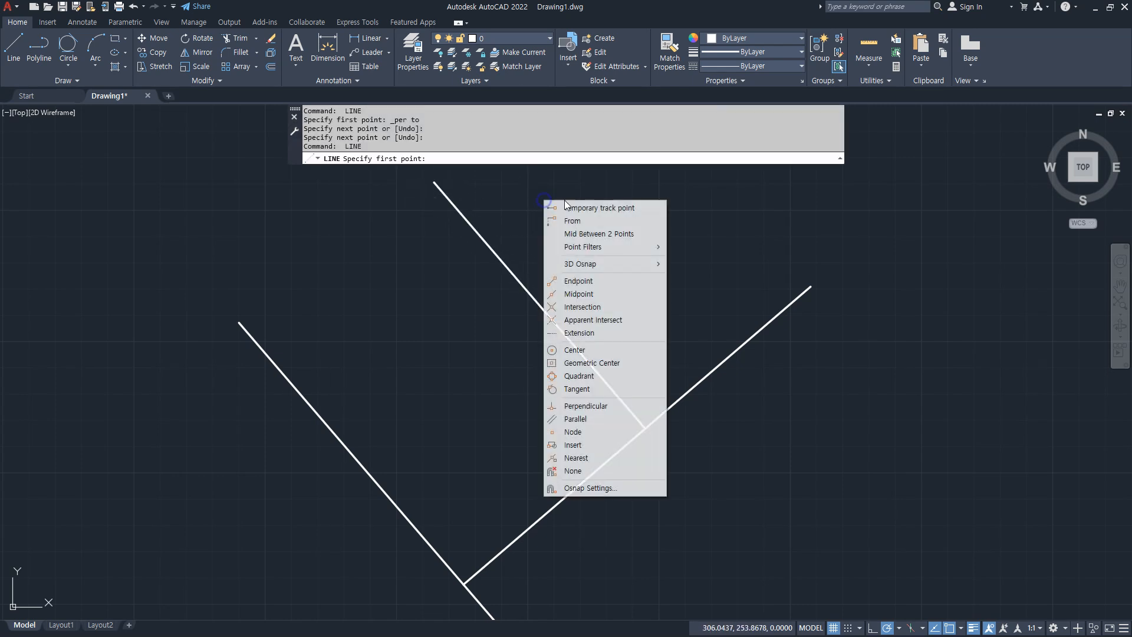
click(584, 405)
click(477, 229)
click(212, 463)
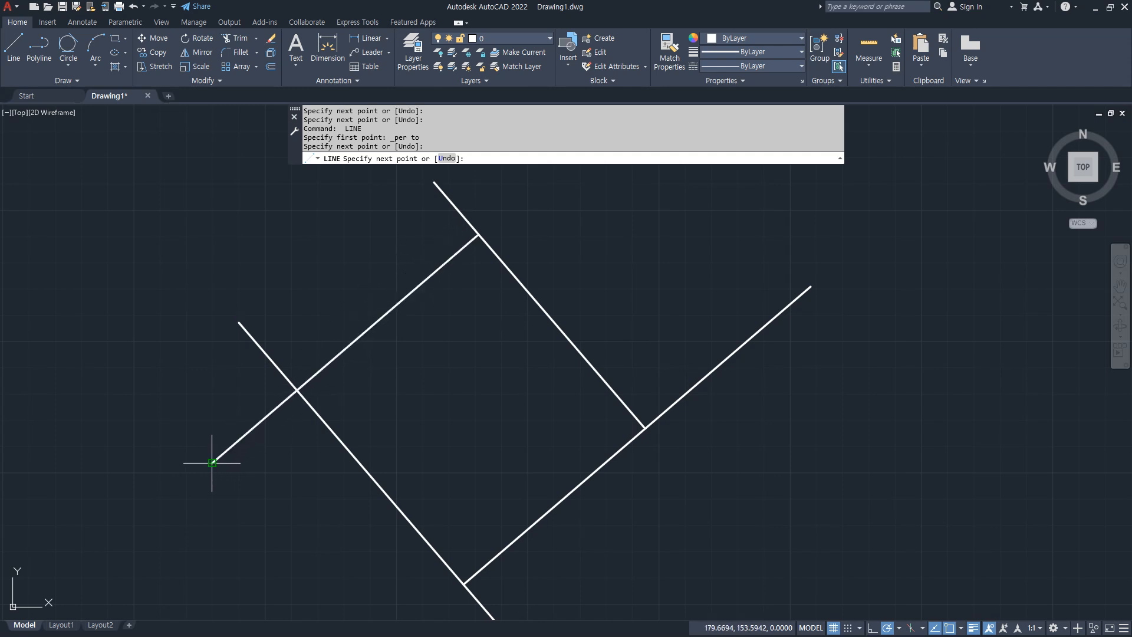
key(Return)
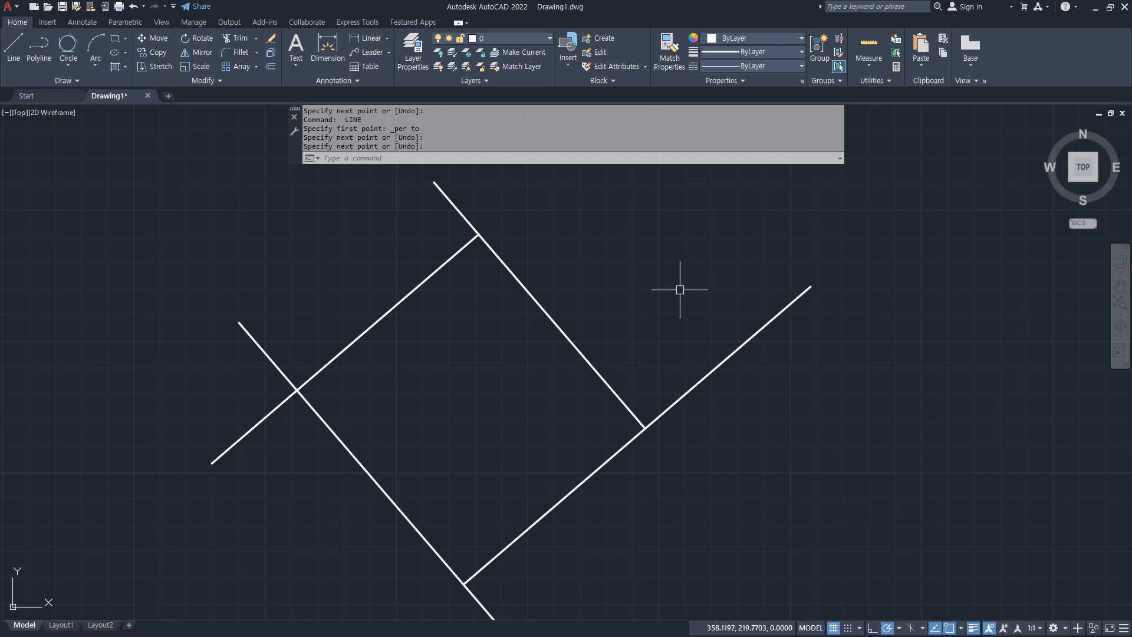
Switch to the Notepad notes and add the command names Offset, TRim and EXtend on separate lines at the end
key(alt+Tab)
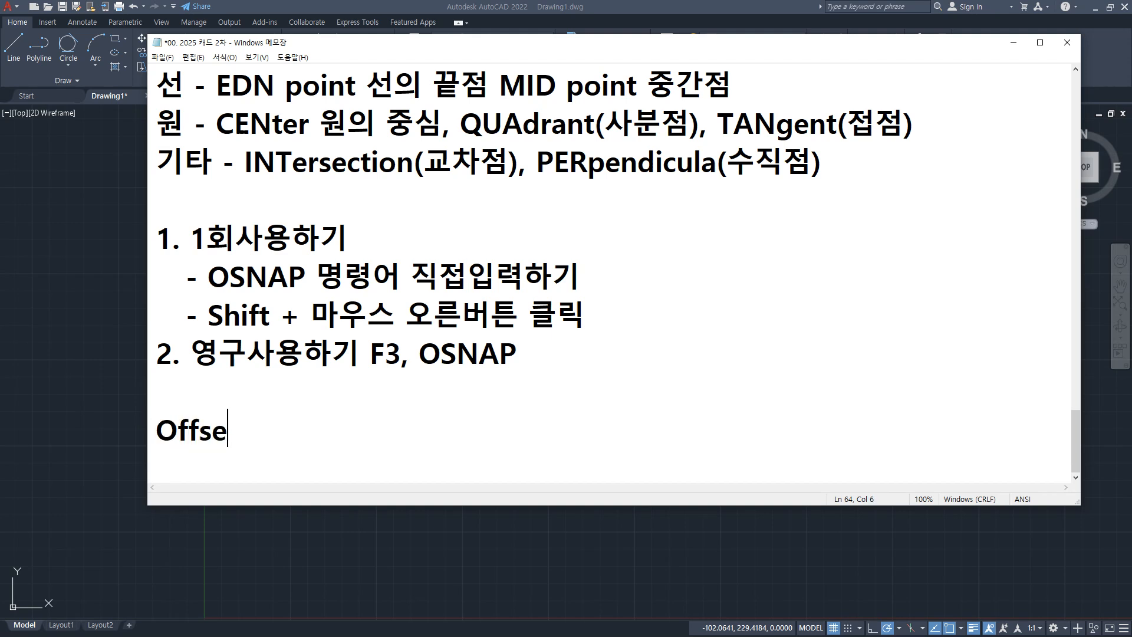
text(Offset)
key(Return)
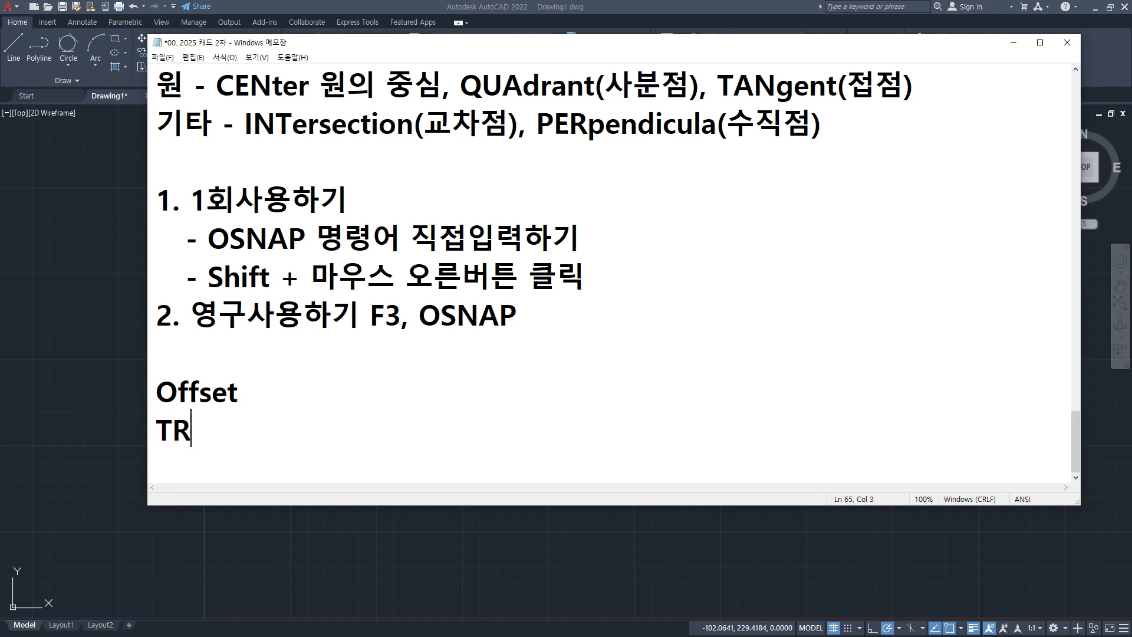
text(TRim)
key(Return)
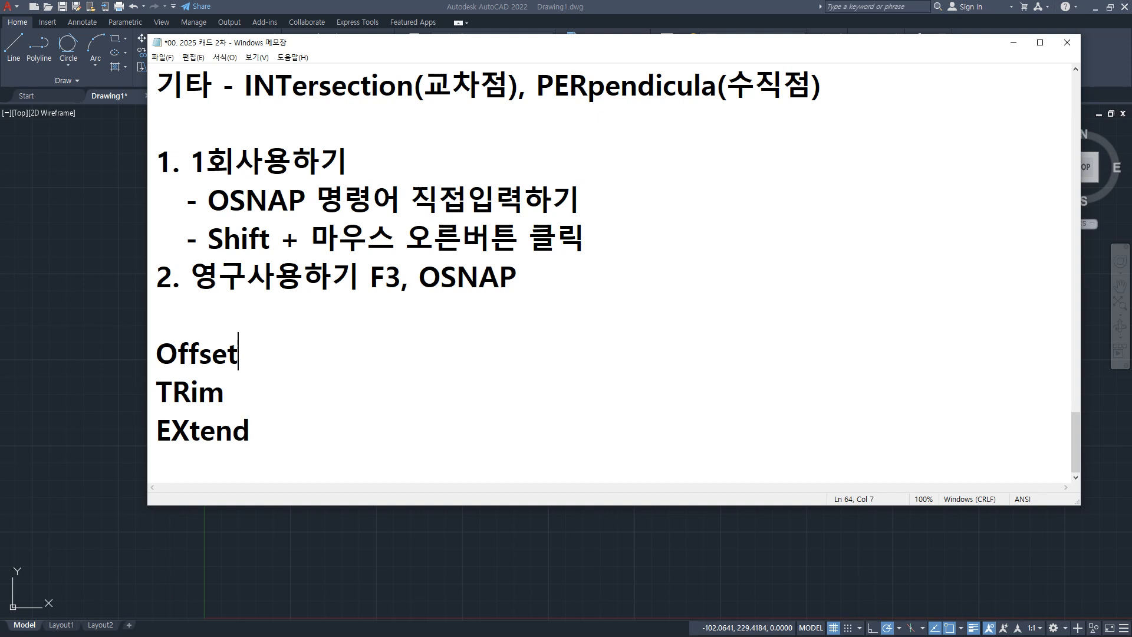
Add the description "(간격띄워 복사하기 O)" after Offset in the notes
text(간격띄)
text(워 )
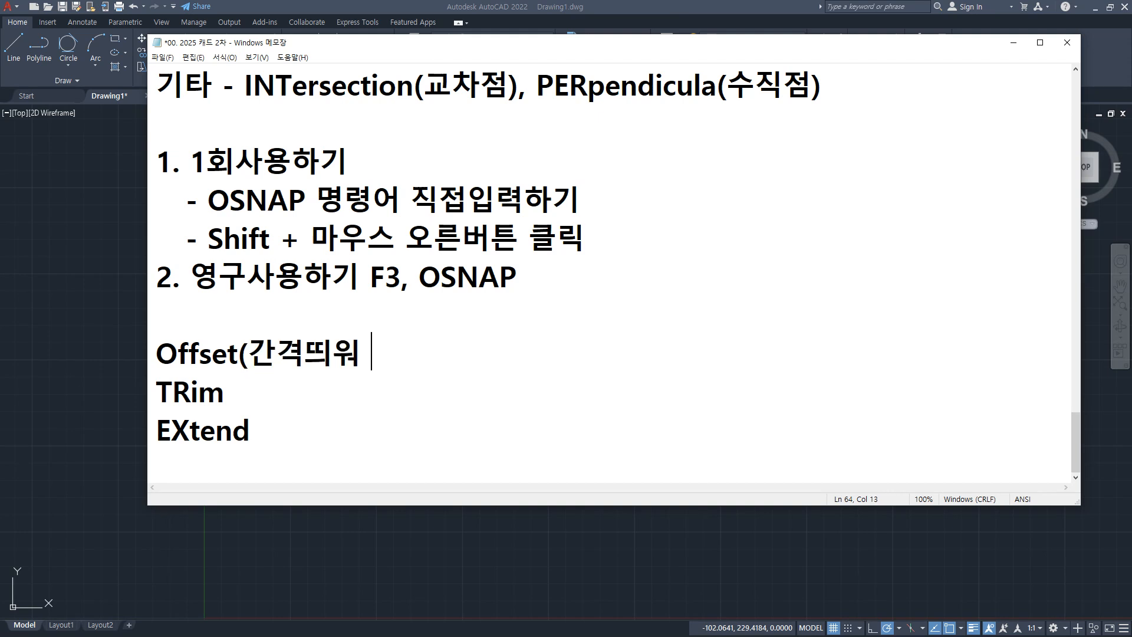
text(복사하기 O))
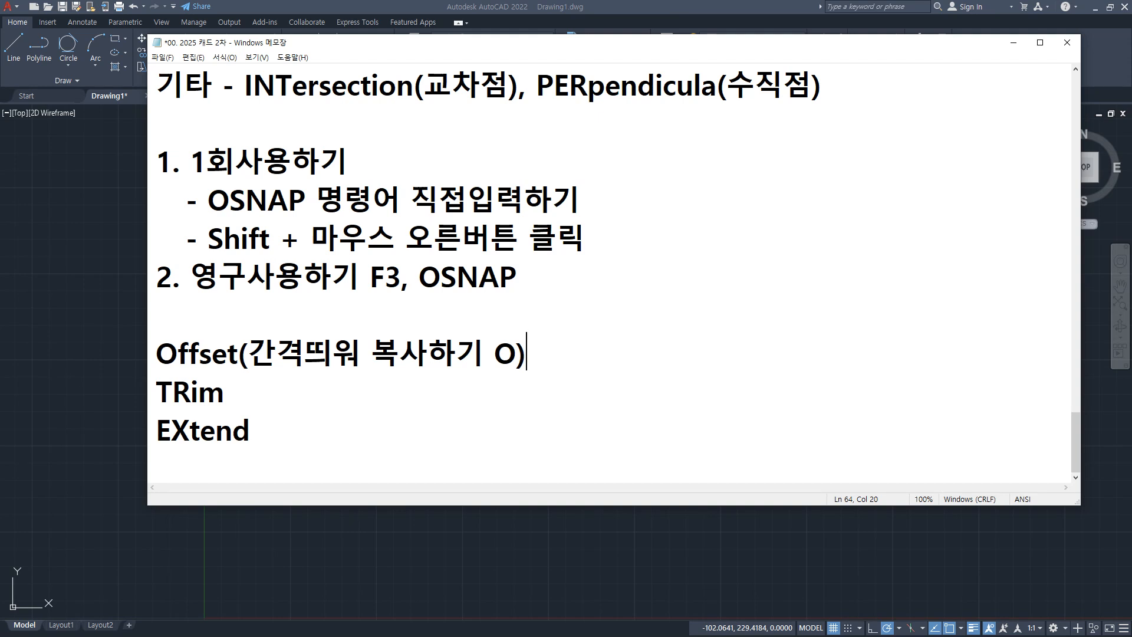
Add the description "(자르기 TR)" after TRim in the notes
click(225, 391)
text(z)
key(BackSpace)
text((자르기 TR))
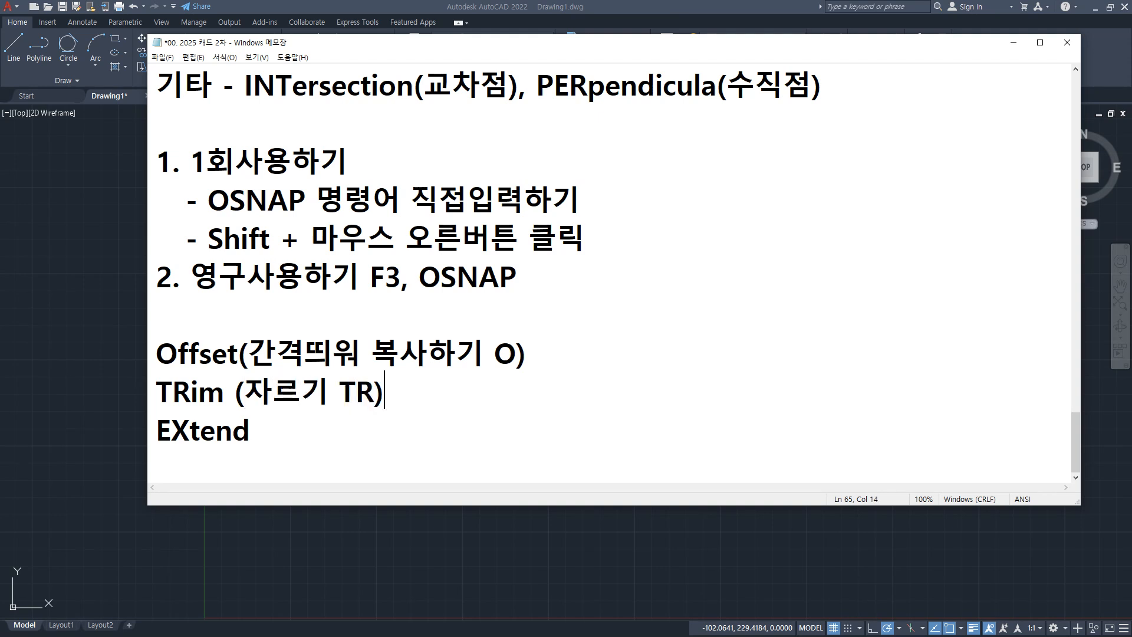
Shorten the Offset description in the notes to "(간격띄기 O)"
key(Down)
key(Up)
key(Right)
key(Right)
key(Up)
key(Right)
key(Delete)
key(Delete)
key(Delete)
key(Delete)
key(Delete)
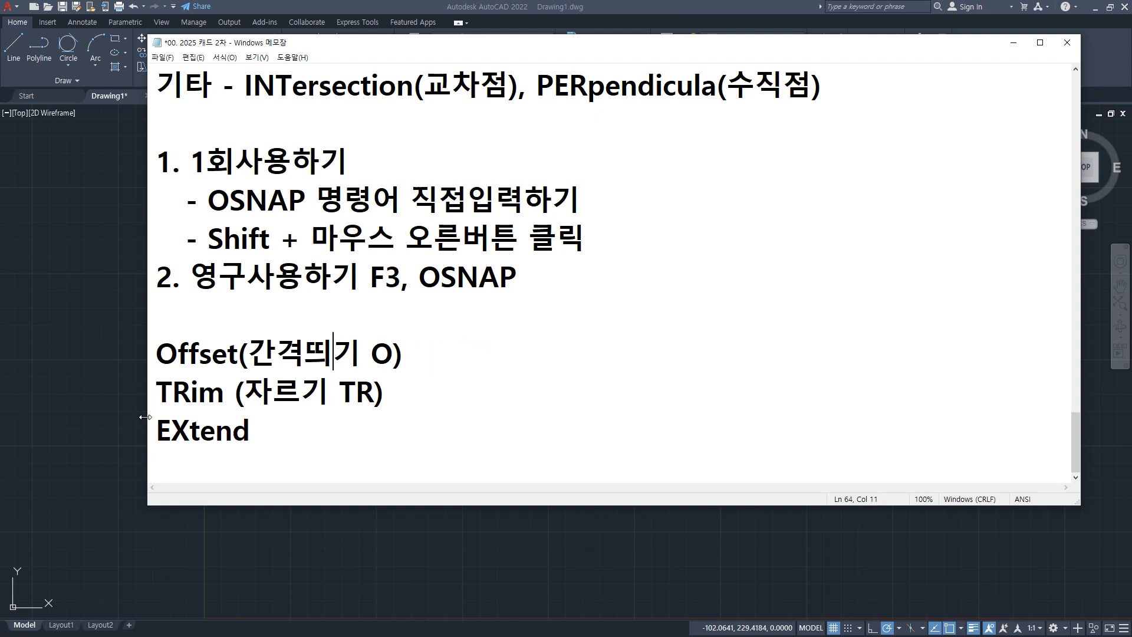
Add the description "(연장하기 EX)" after EXtend in the notes
key(Down)
key(Down)
text(()
text(연장ㅎ)
text(하기 EX))
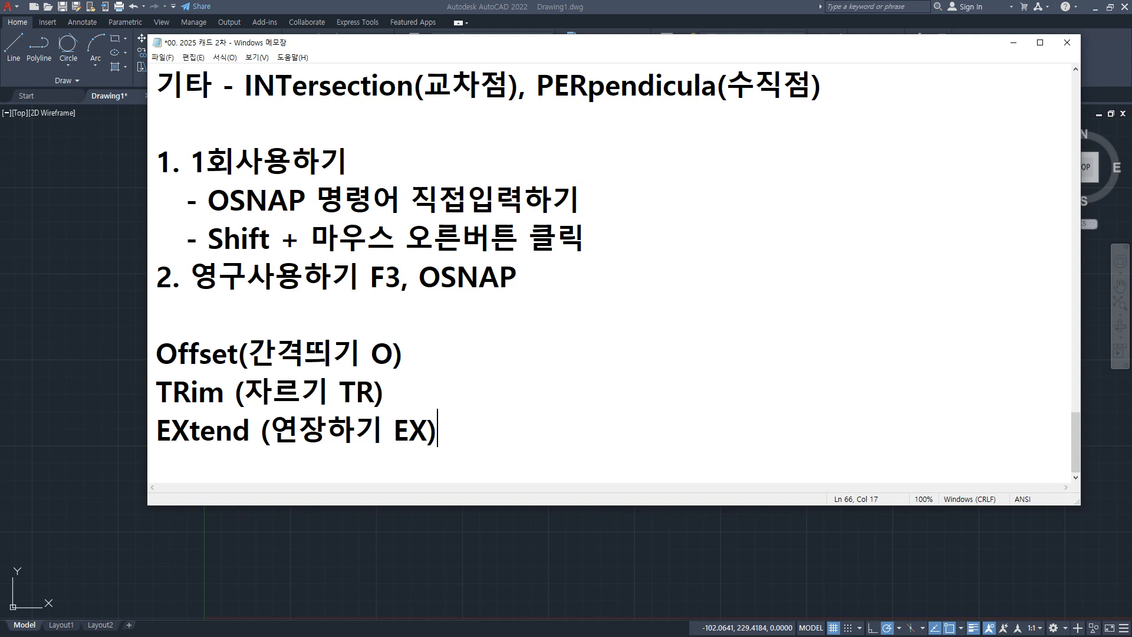
Switch back to AutoCAD and draw a single steep line between two free points, sloping down to the right
click(130, 504)
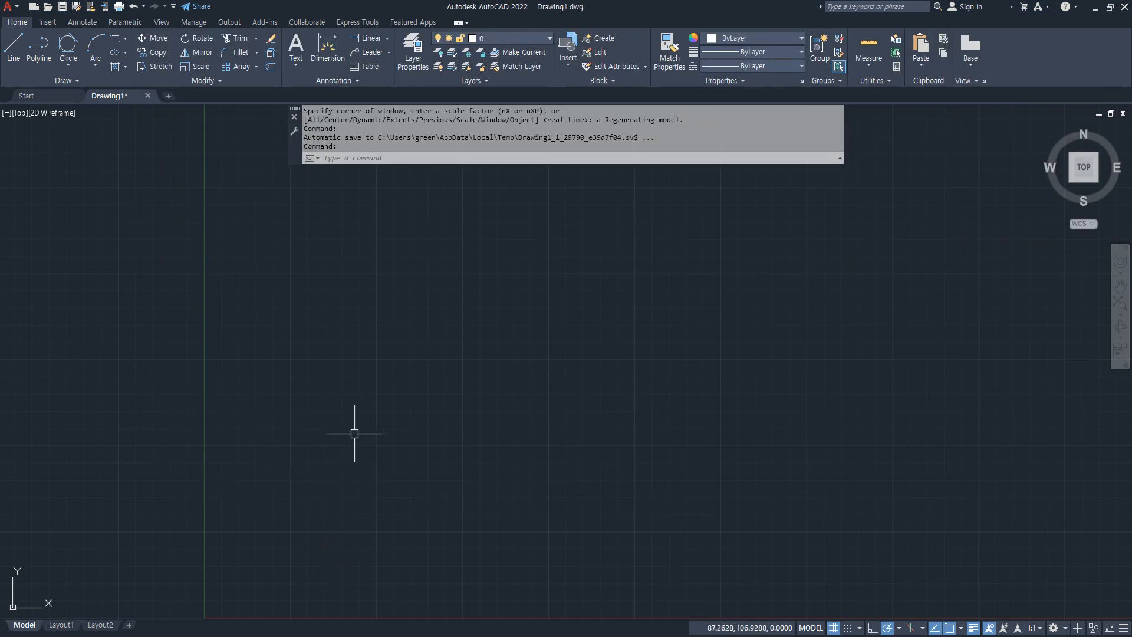
text(l)
key(Return)
click(347, 273)
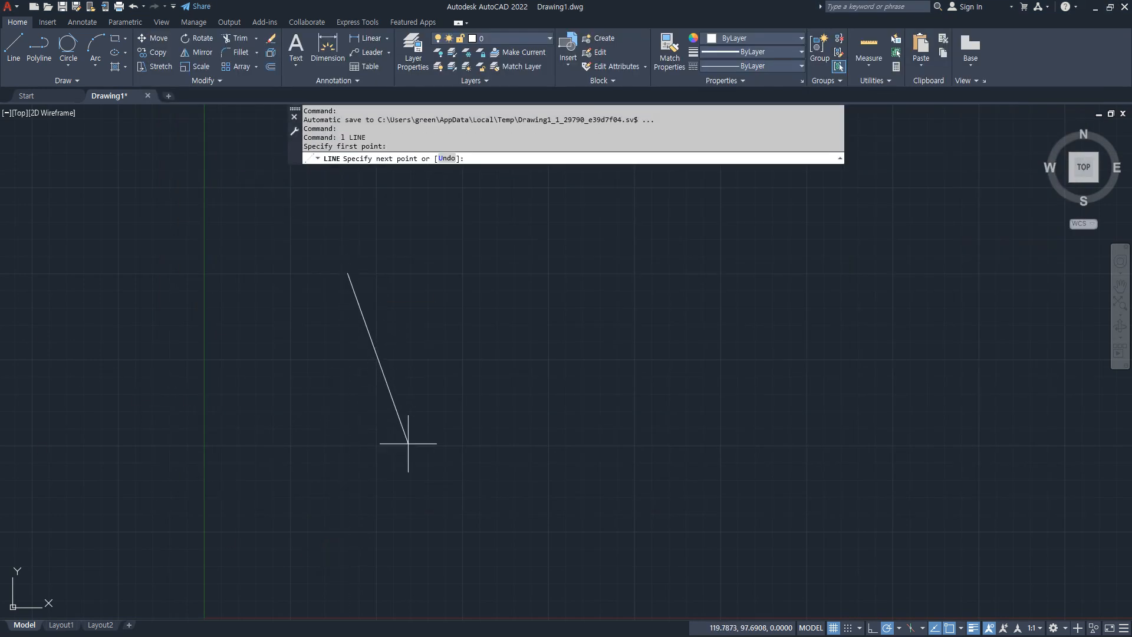
click(427, 489)
key(Return)
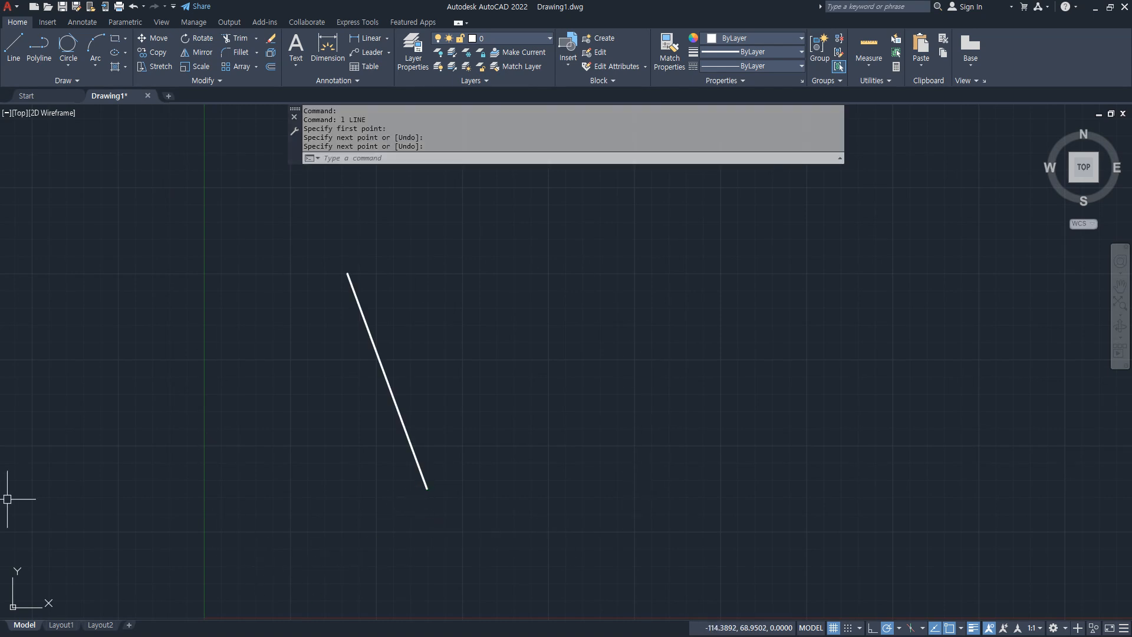
key(alt)
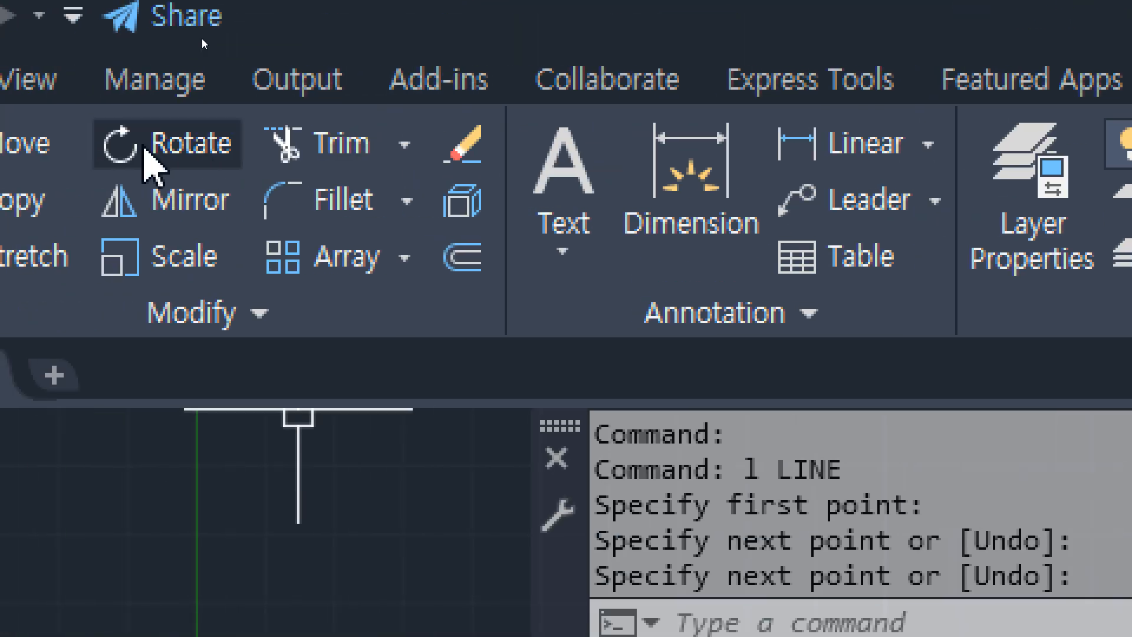
click(406, 144)
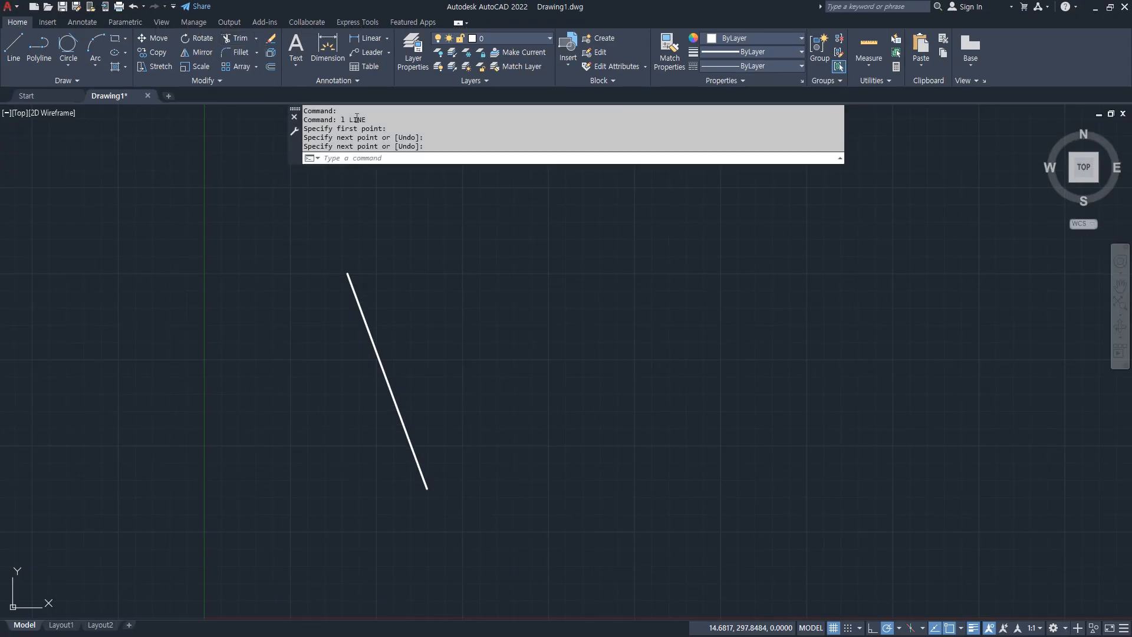
click(883, 626)
Offset the sloping line by 50 toward its right side and end the Offset command
text(o)
key(Return)
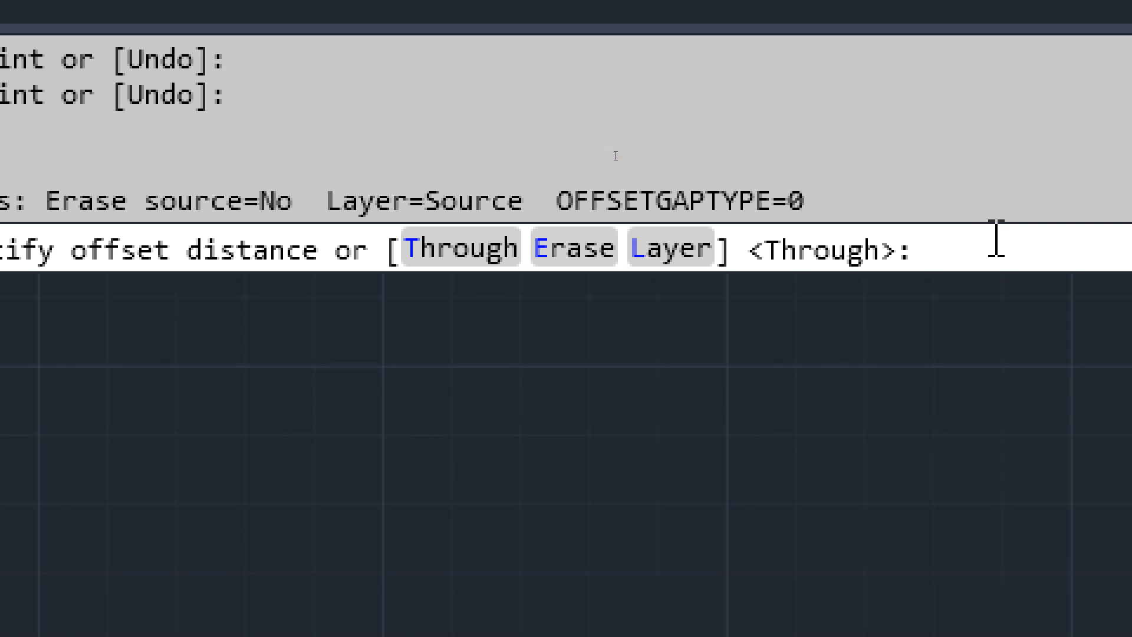
text(50)
key(Return)
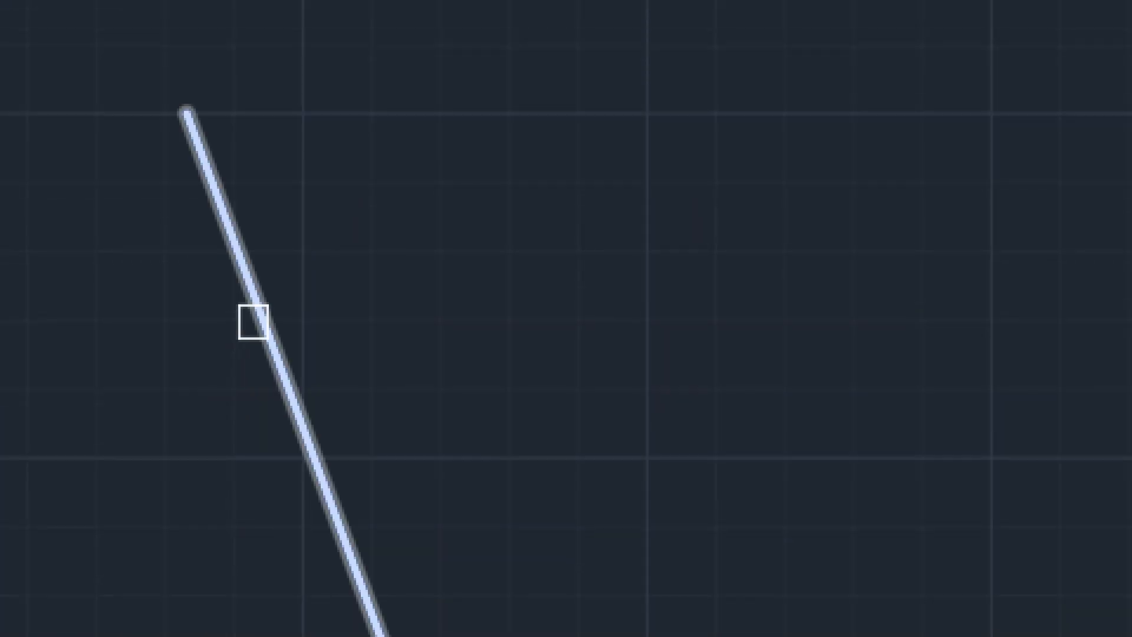
click(253, 322)
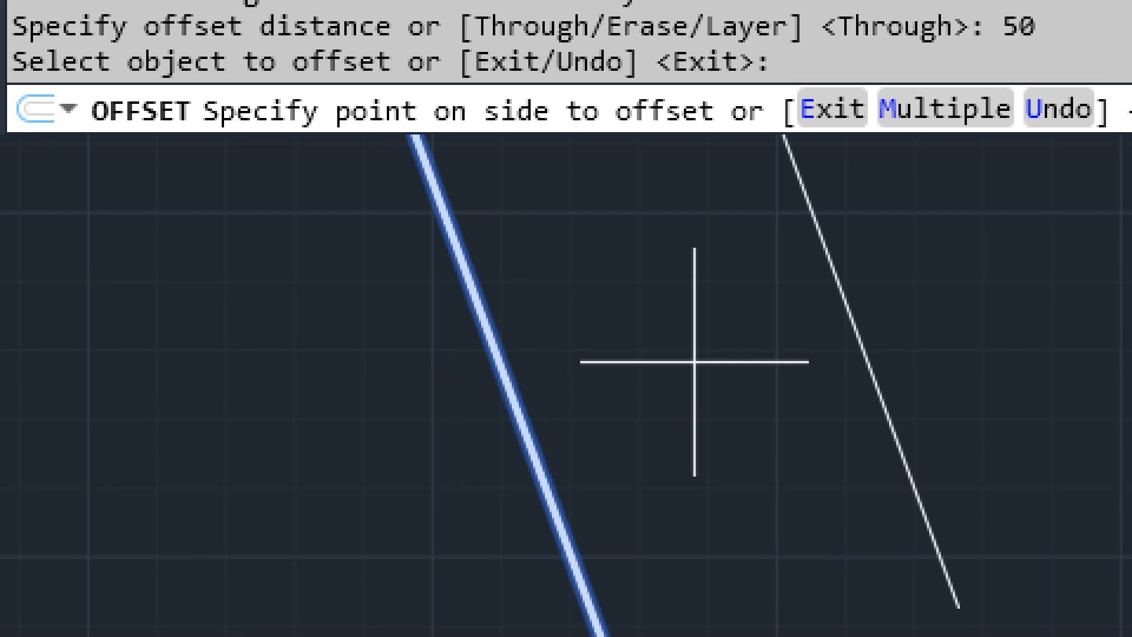
click(694, 362)
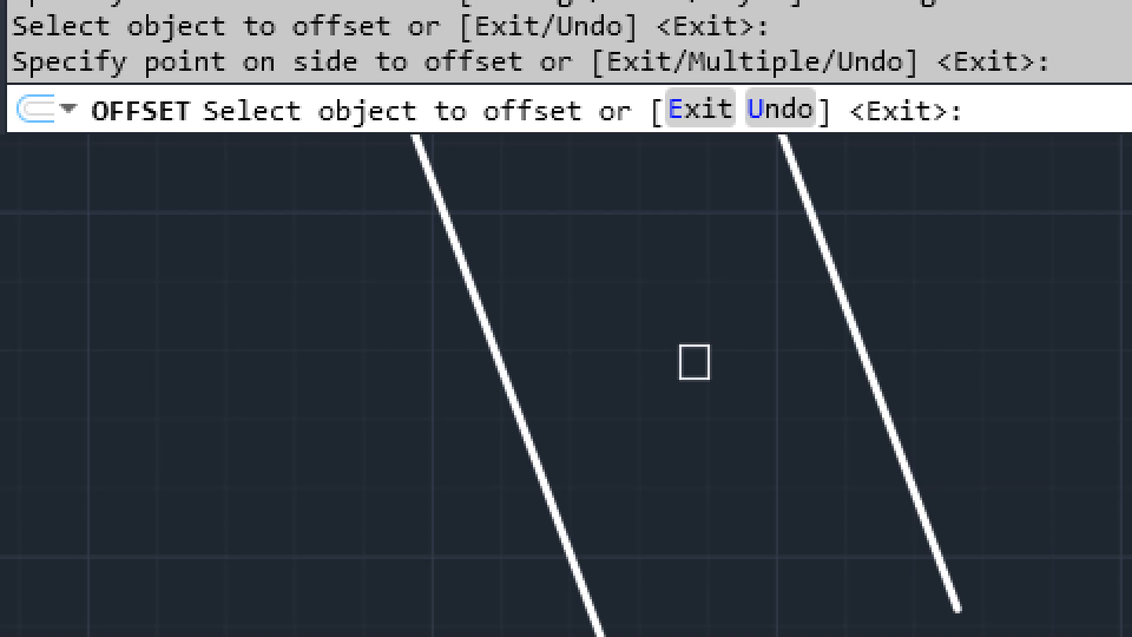
middle_drag(582, 243, 637, 450)
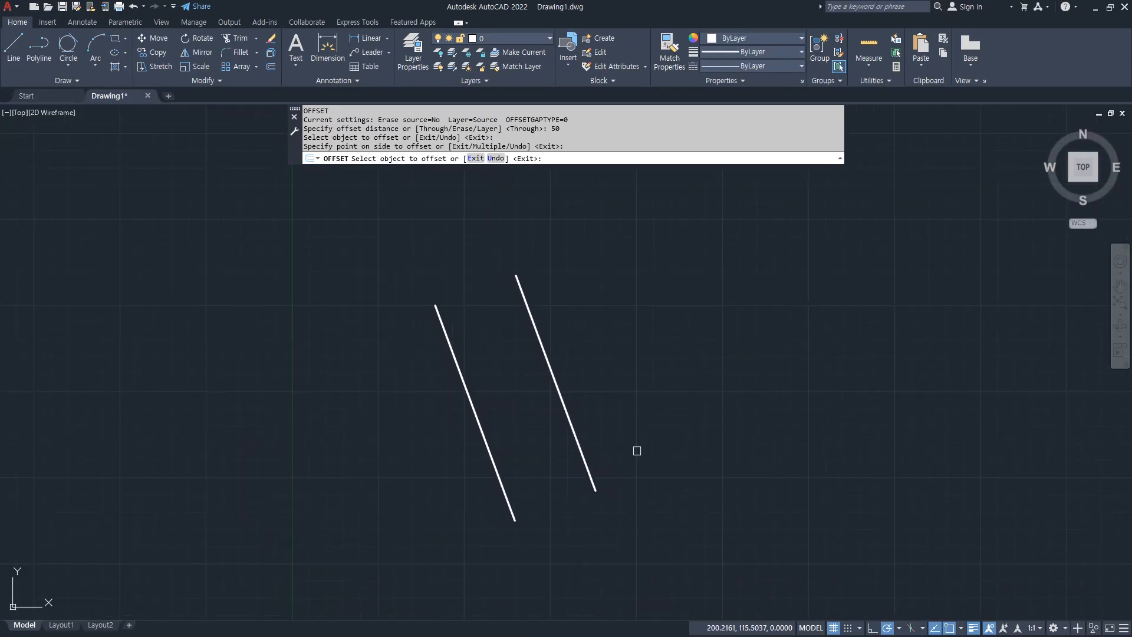
key(Escape)
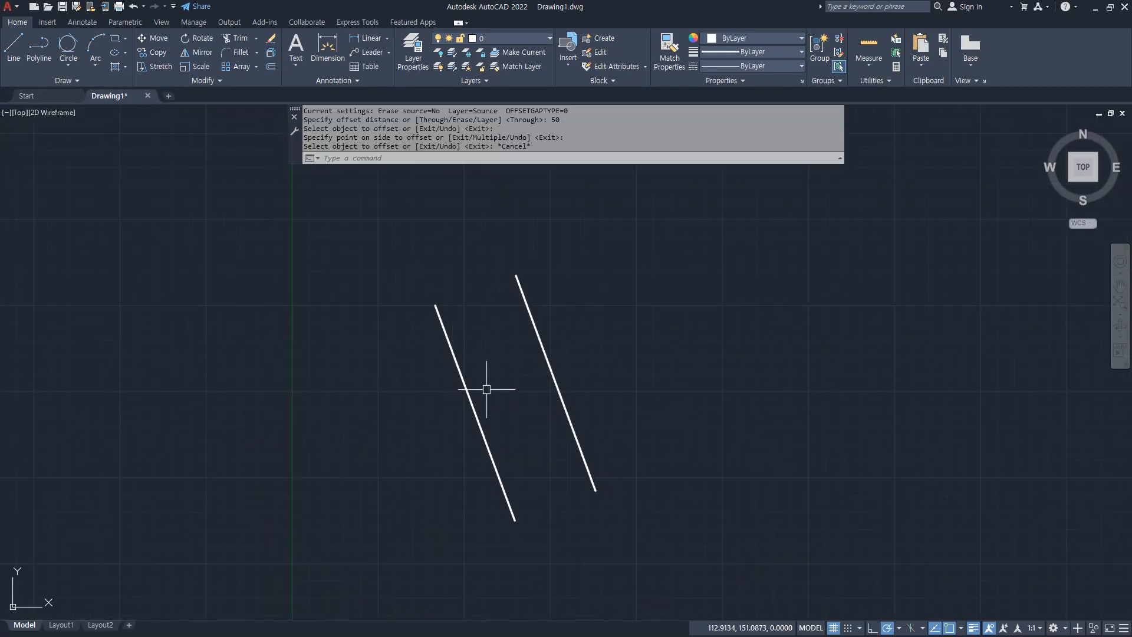
Offset three more parallel copies to the right in succession, reusing the distance of 50 from each newest line
text(o)
key(Return)
key(Return)
click(540, 335)
click(621, 327)
click(621, 327)
click(653, 316)
click(706, 295)
click(758, 260)
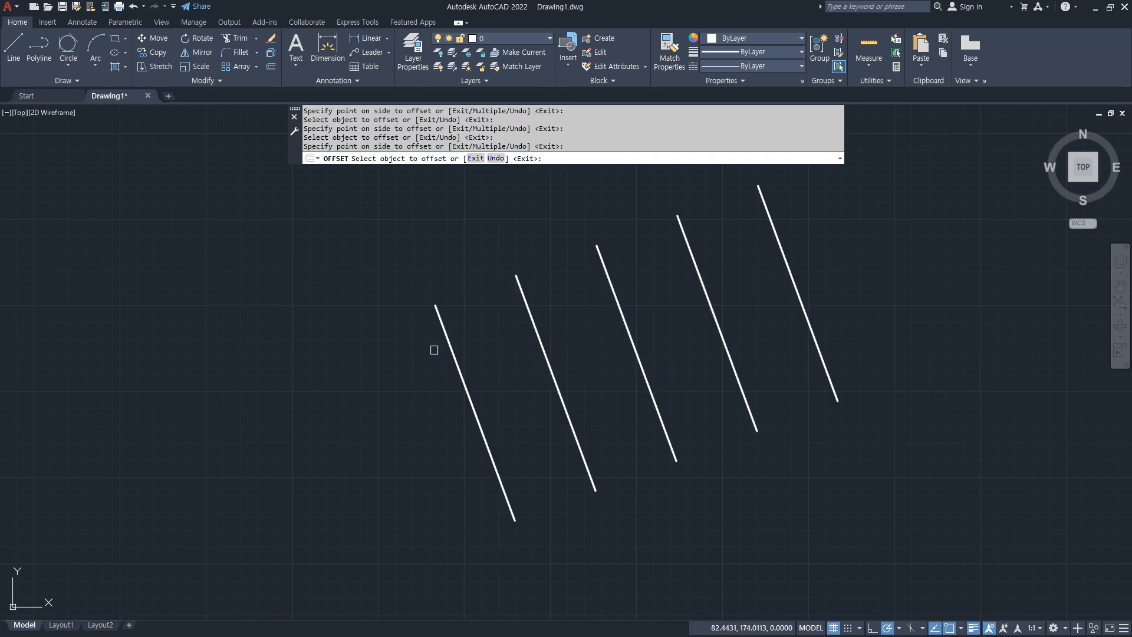
Offset two parallel copies to the left of the original line, spaced 50 apart
click(441, 324)
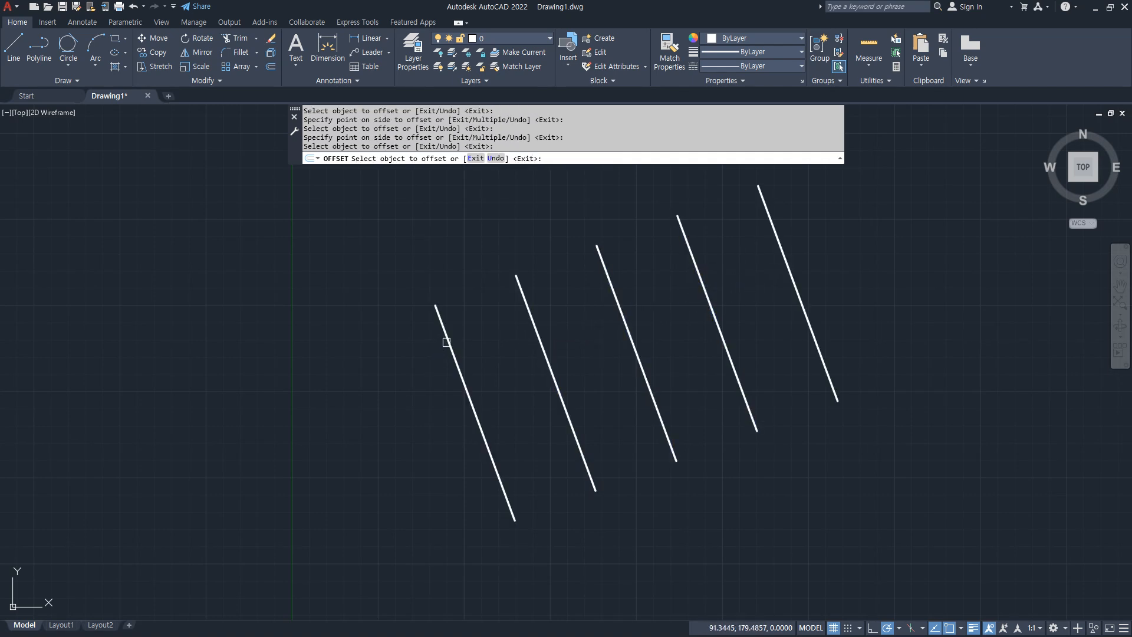
click(362, 355)
click(274, 374)
mouse_move(372, 396)
mouse_down()
mouse_move(390, 401)
mouse_move(431, 379)
mouse_move(448, 397)
mouse_up()
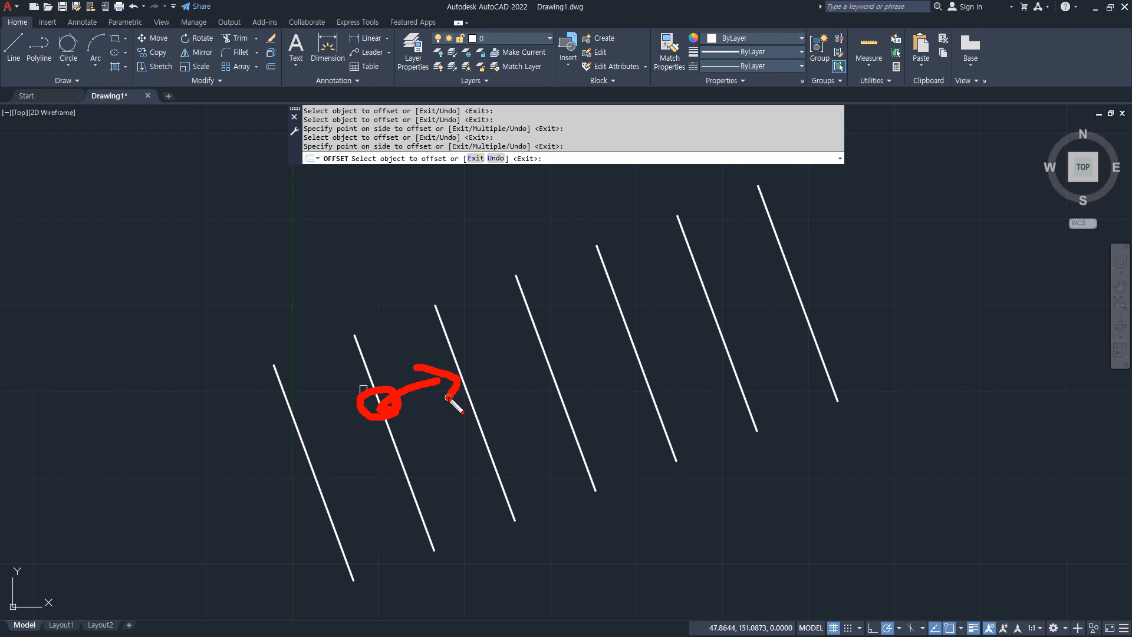
mouse_move(772, 252)
mouse_down()
mouse_move(785, 270)
mouse_move(708, 264)
mouse_move(728, 280)
mouse_up()
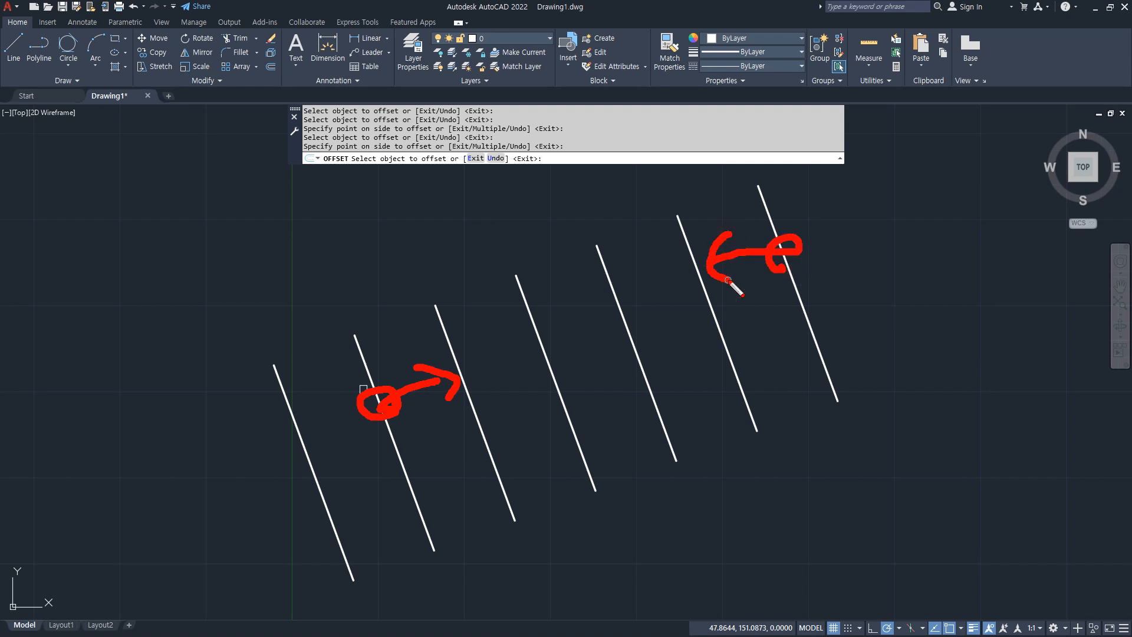
mouse_move(810, 307)
mouse_down()
mouse_move(920, 250)
mouse_move(897, 289)
mouse_up()
drag(318, 432, 193, 482)
drag(198, 444, 196, 476)
key(Escape)
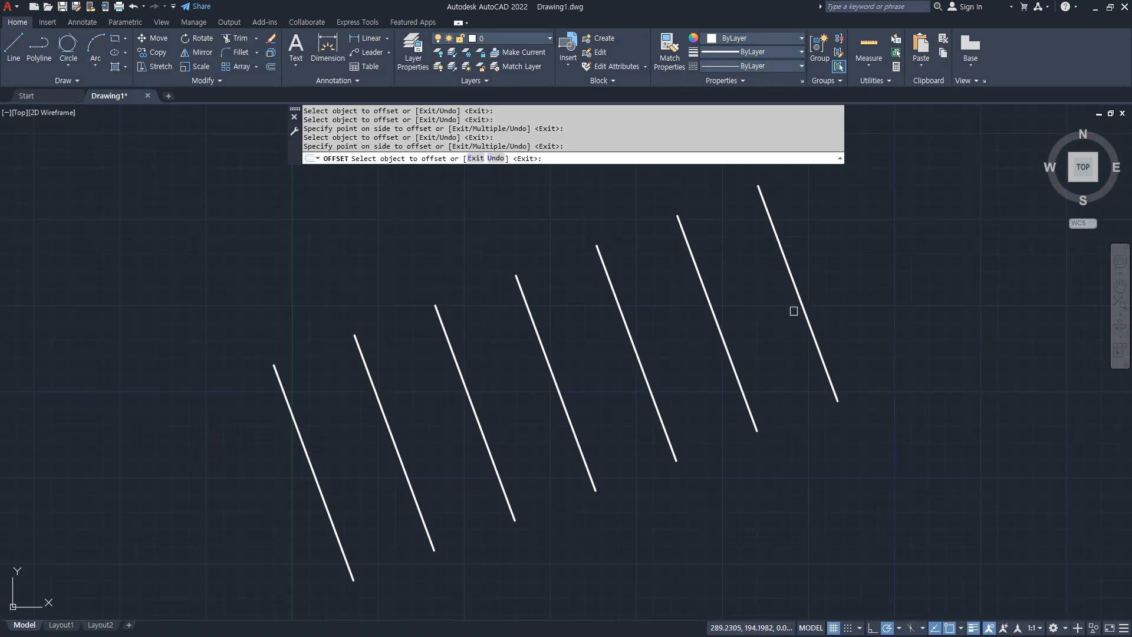
Offset the rightmost line by 50 outward to the right and the leftmost line by 50 outward to the left
click(807, 305)
click(865, 263)
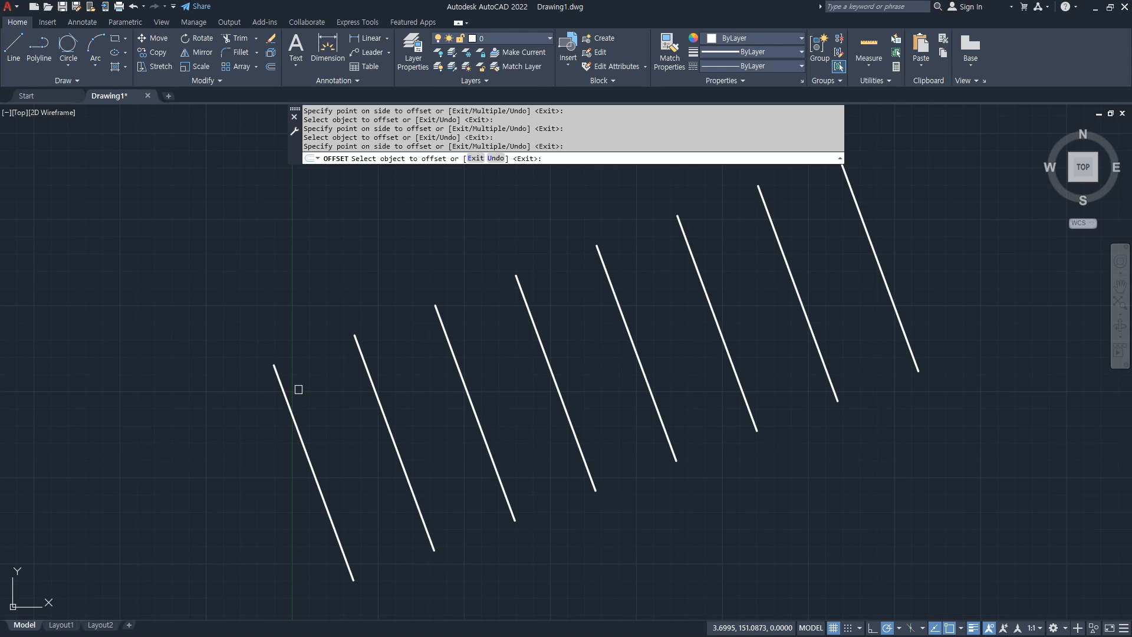
click(284, 392)
click(207, 410)
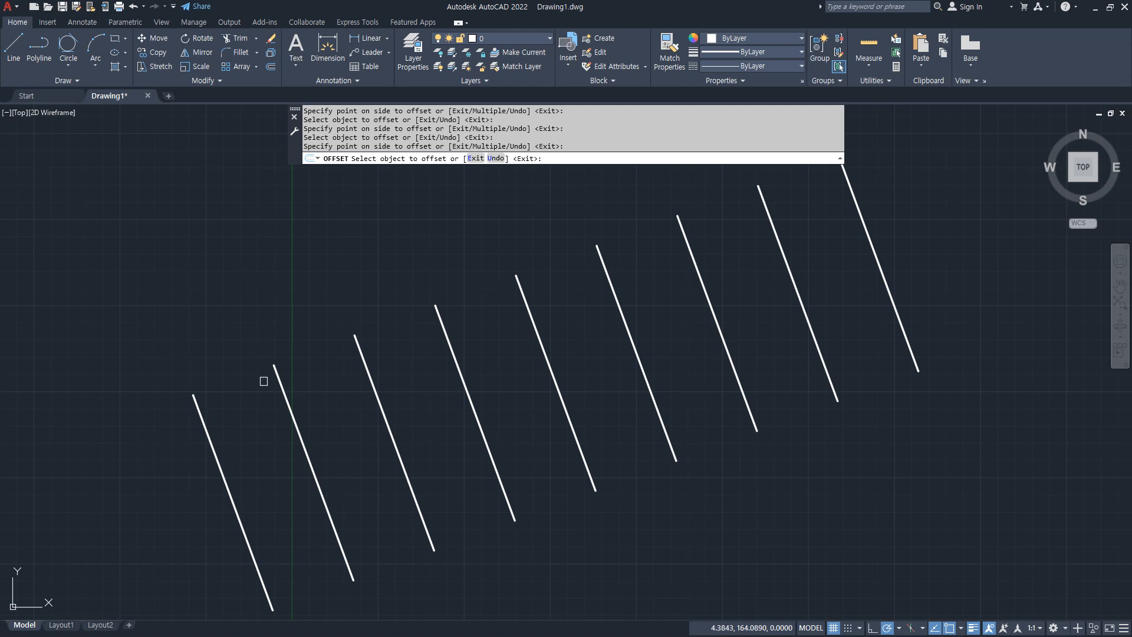
mouse_move(401, 391)
mouse_down()
mouse_move(624, 293)
mouse_move(614, 269)
mouse_move(621, 302)
mouse_up()
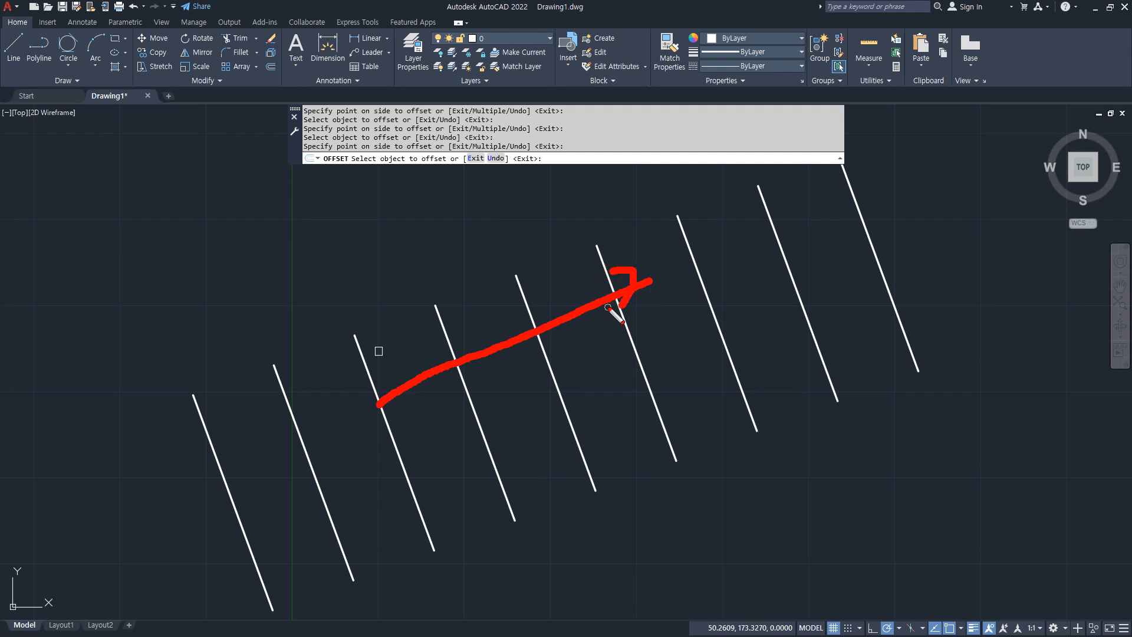
mouse_move(356, 338)
mouse_down()
mouse_move(662, 335)
mouse_move(643, 347)
mouse_up()
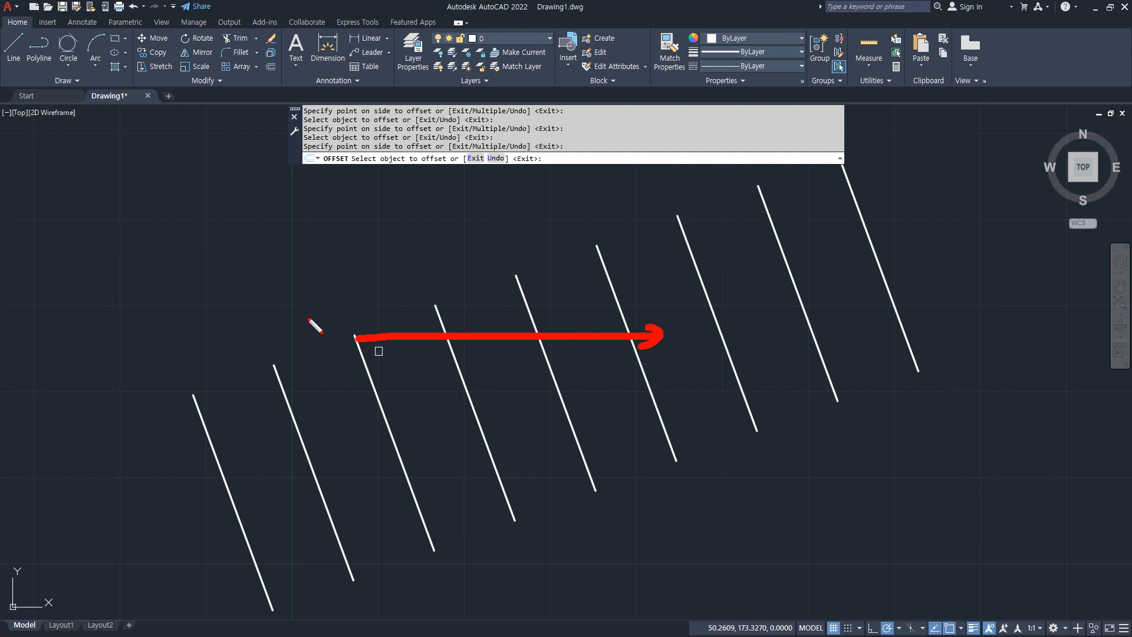
drag(347, 334, 348, 257)
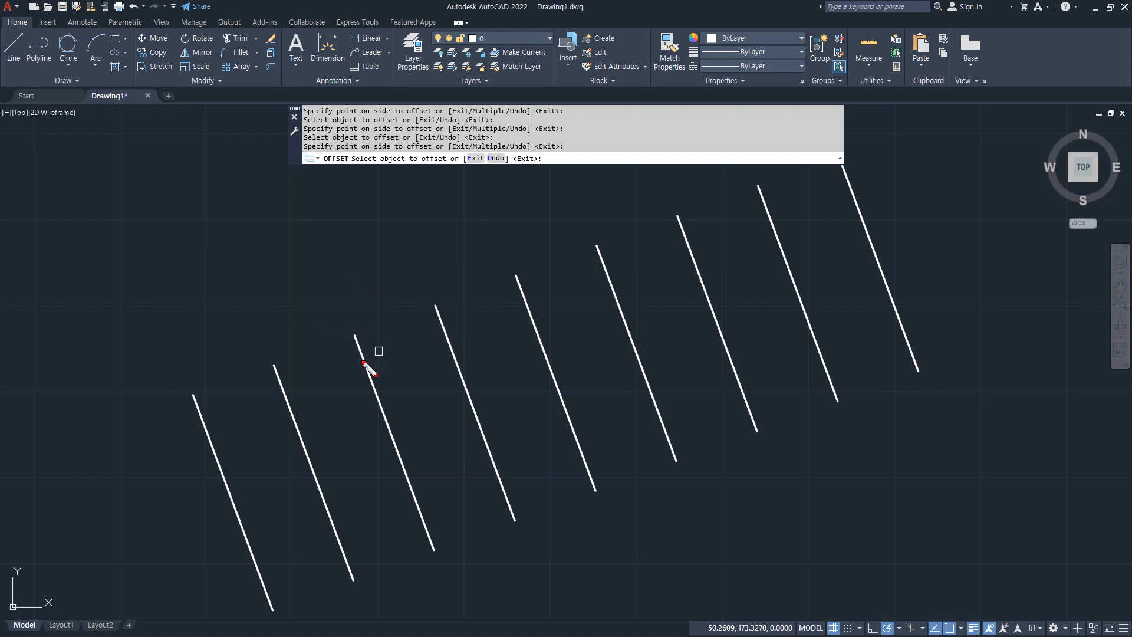
drag(362, 348, 424, 487)
drag(400, 425, 592, 339)
mouse_move(554, 330)
mouse_down()
mouse_move(590, 337)
mouse_move(578, 375)
mouse_up()
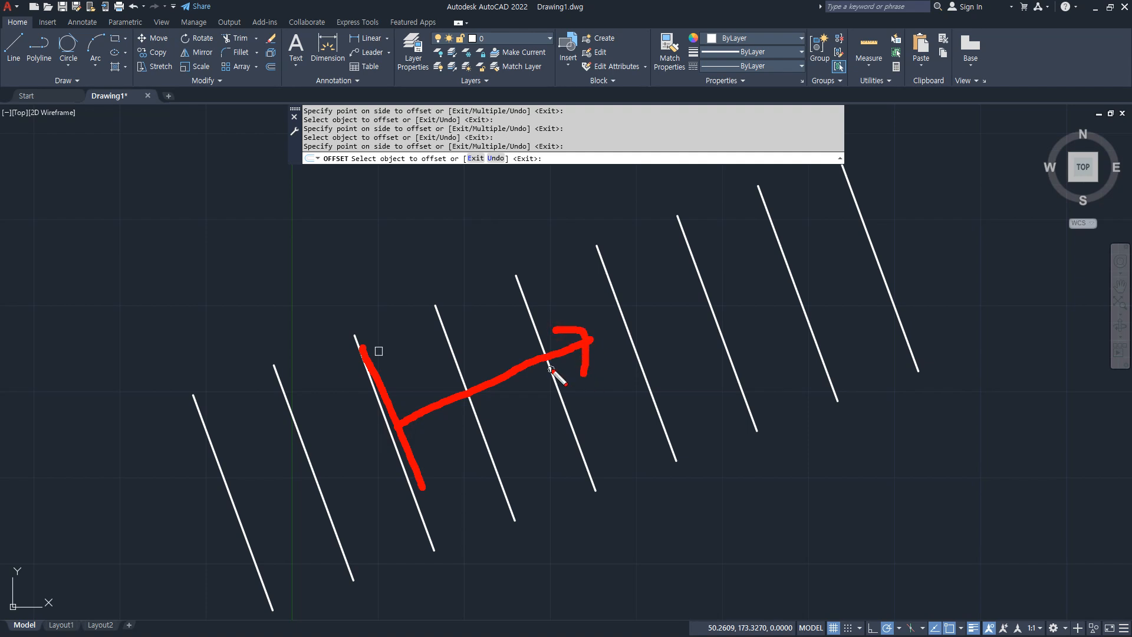
mouse_move(923, 251)
mouse_down()
mouse_move(884, 213)
mouse_move(932, 227)
mouse_move(920, 253)
mouse_up()
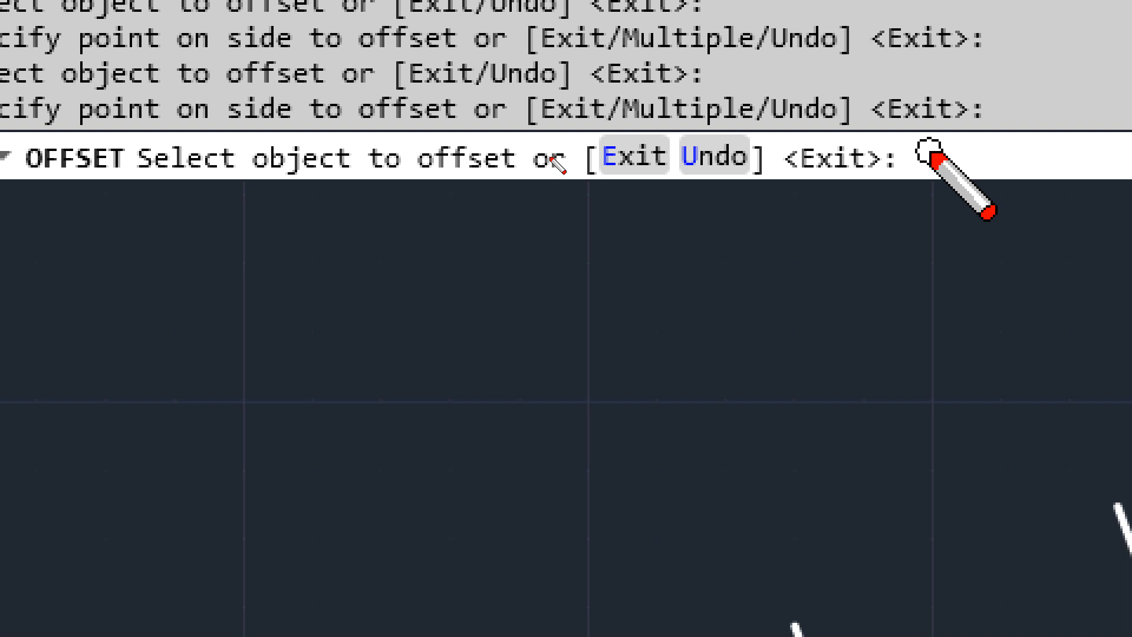
key(Escape)
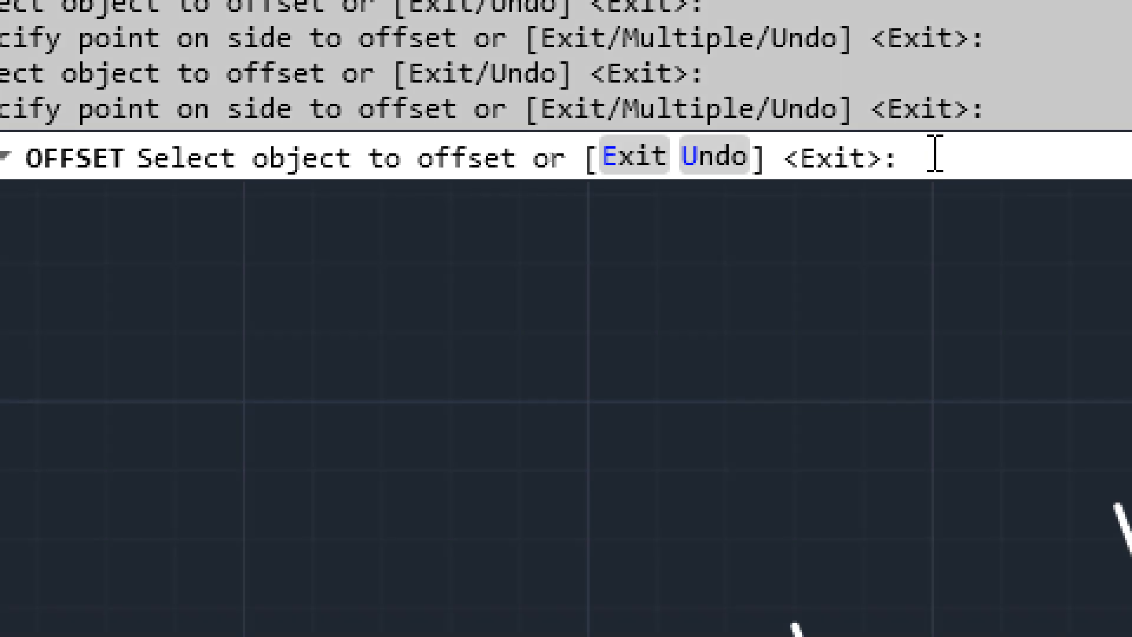
Offset four parallel copies outward to the right from the rightmost sloping line, spaced 20 apart
key(Escape)
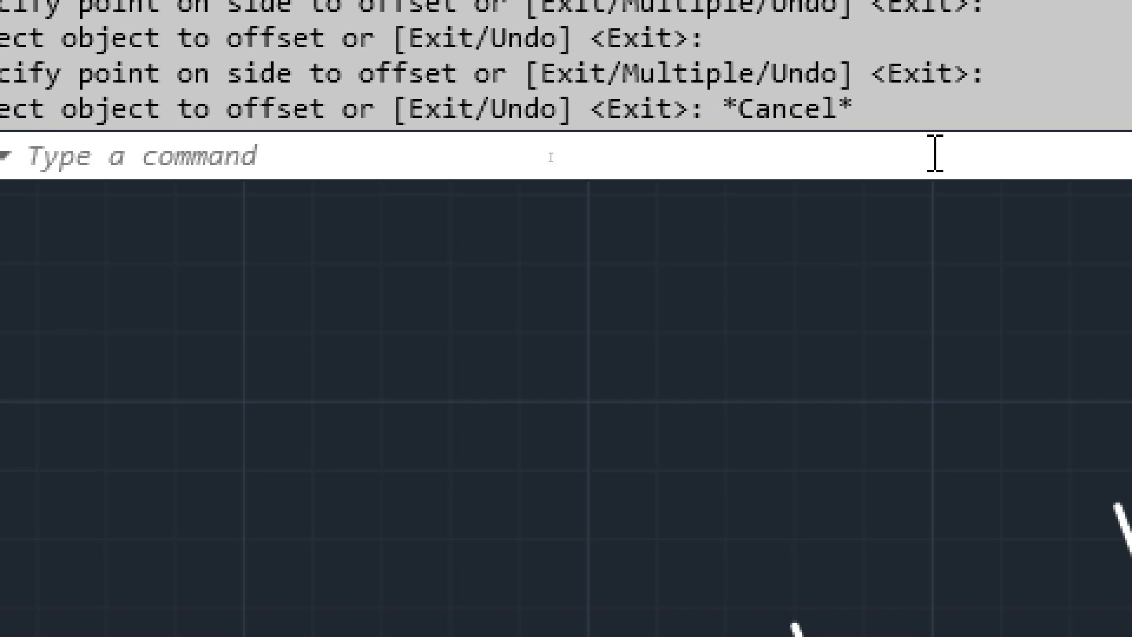
text(O)
key(Return)
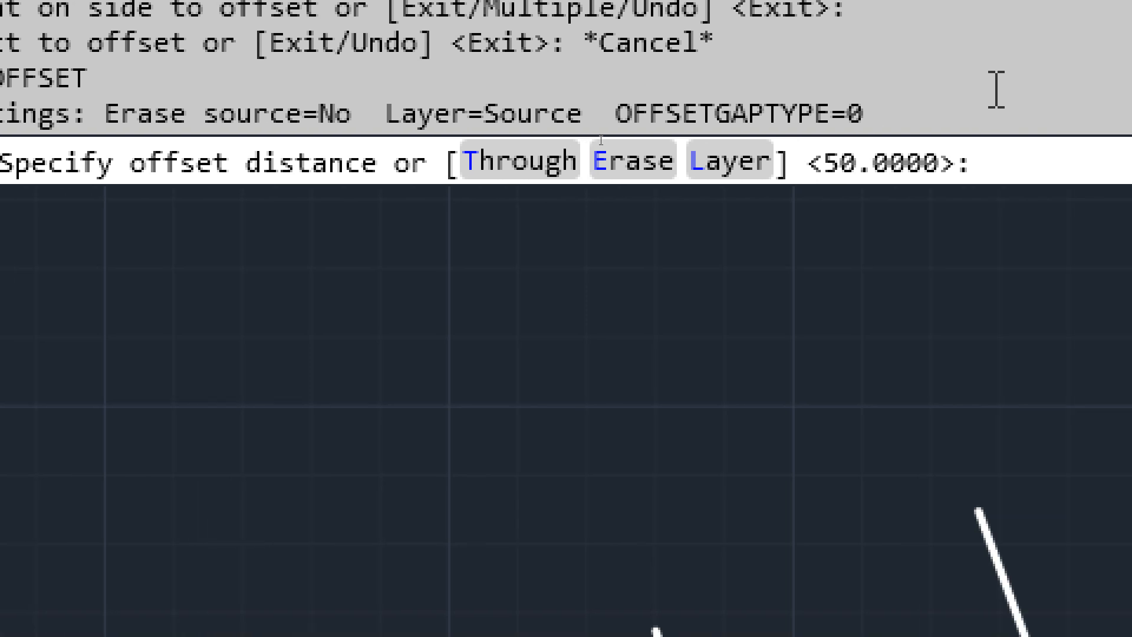
text(20)
key(Return)
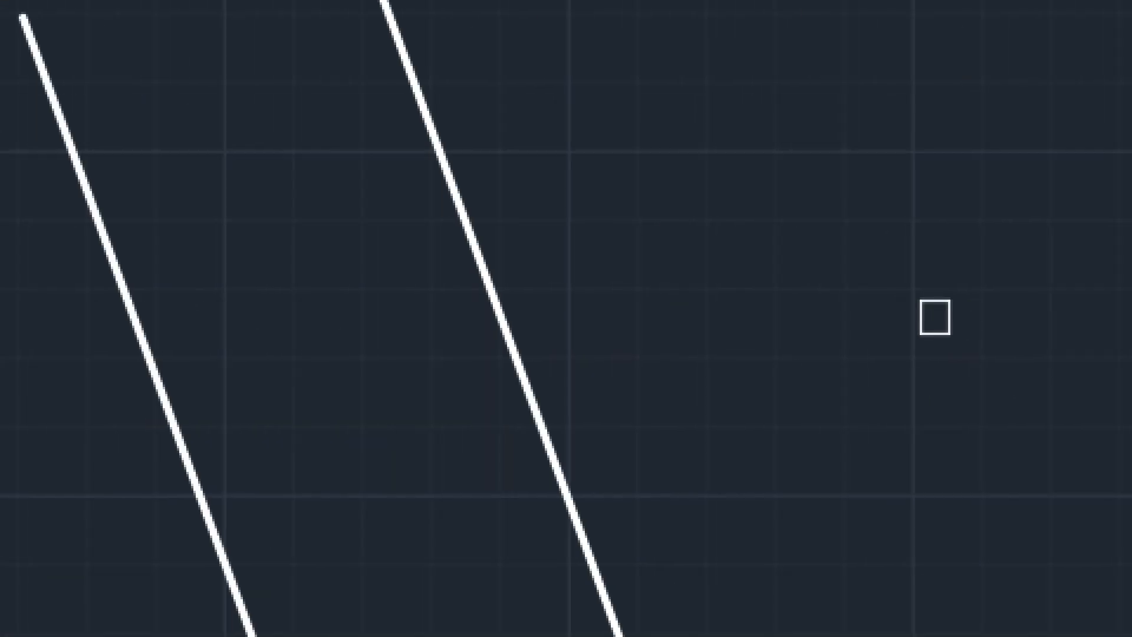
click(510, 322)
click(608, 283)
click(631, 271)
click(728, 235)
click(962, 237)
click(1088, 195)
click(1068, 196)
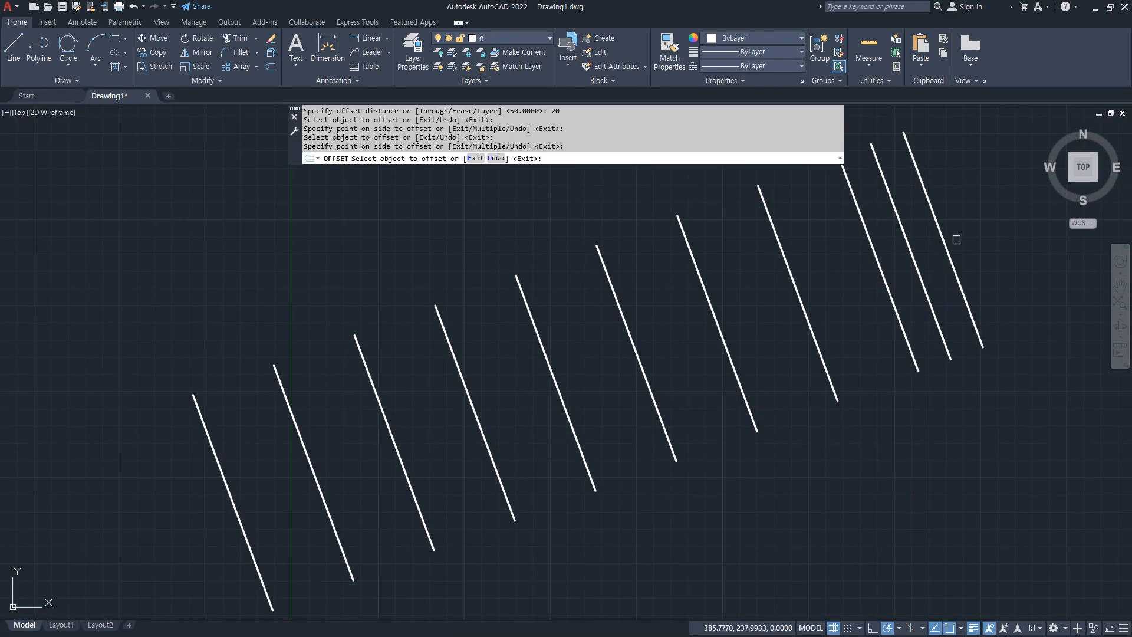
click(980, 229)
middle_drag(993, 217, 706, 303)
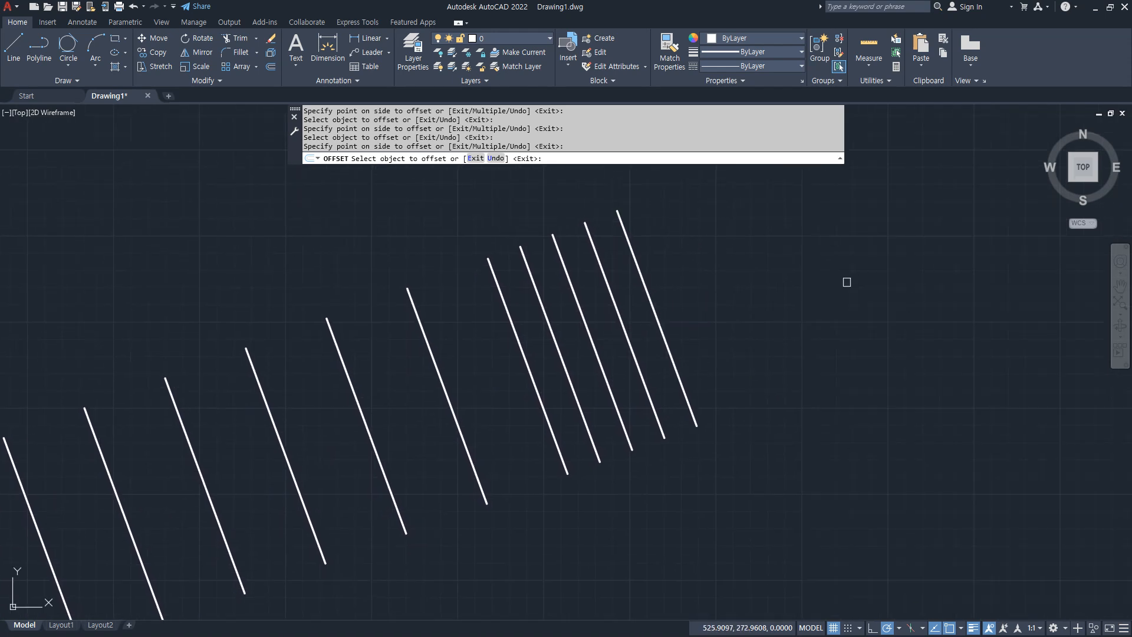
key(Return)
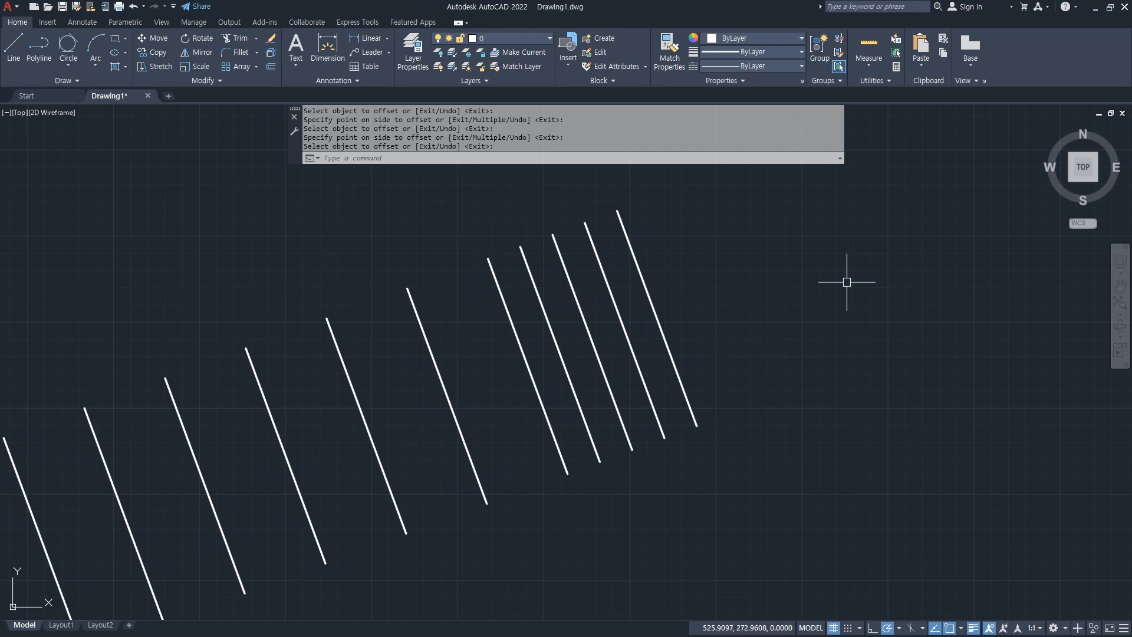
Offset two further copies to the right from the newest rightmost line, spaced 50 apart
key(Return)
text(50)
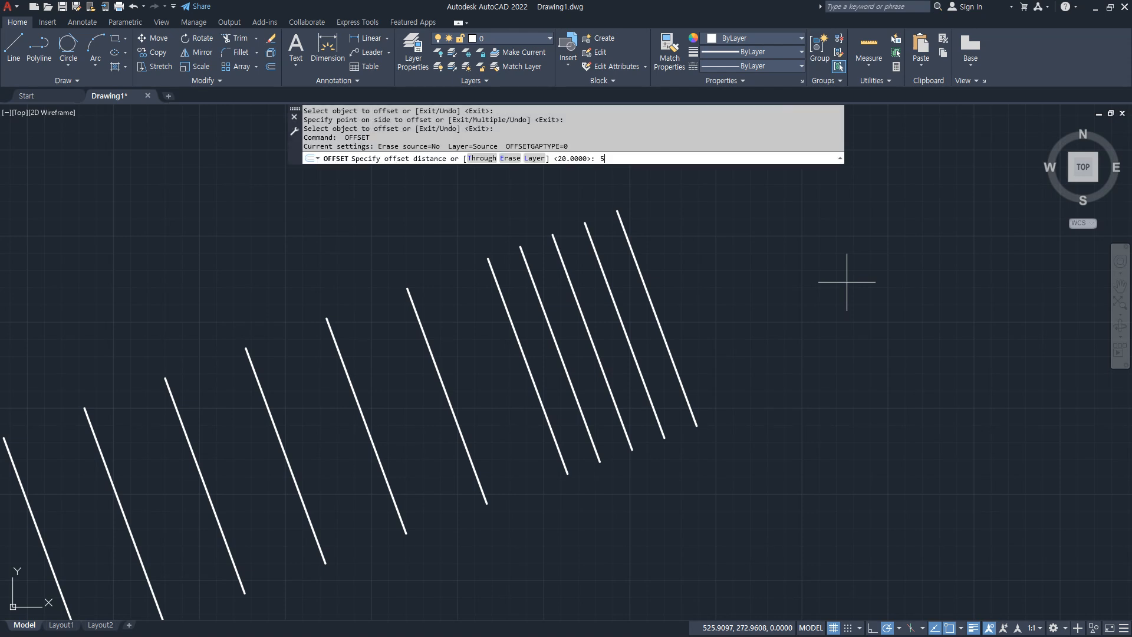
key(Return)
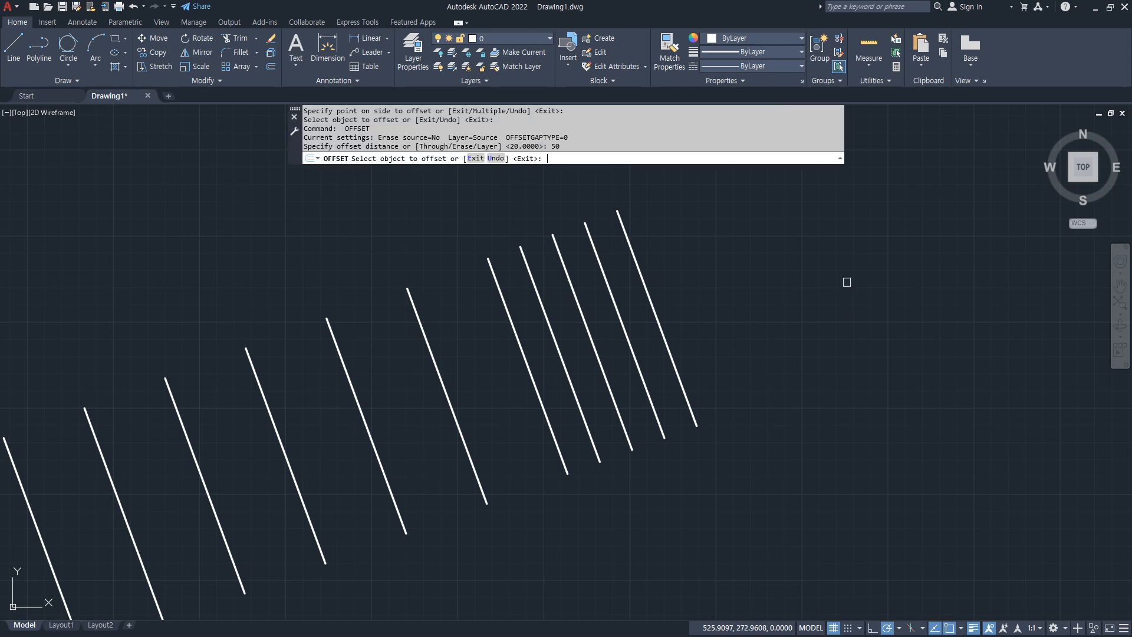
click(658, 324)
click(715, 303)
click(738, 293)
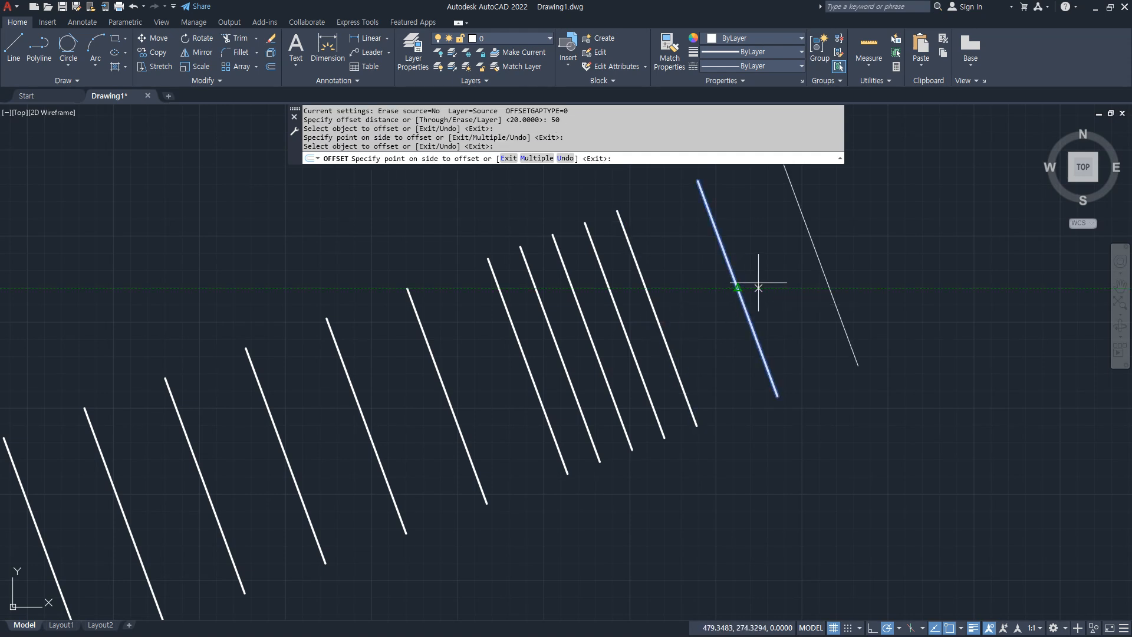
click(780, 274)
key(Return)
scroll(780, 276, down, 3)
scroll(781, 276, down, 1)
scroll(708, 319, up, 1)
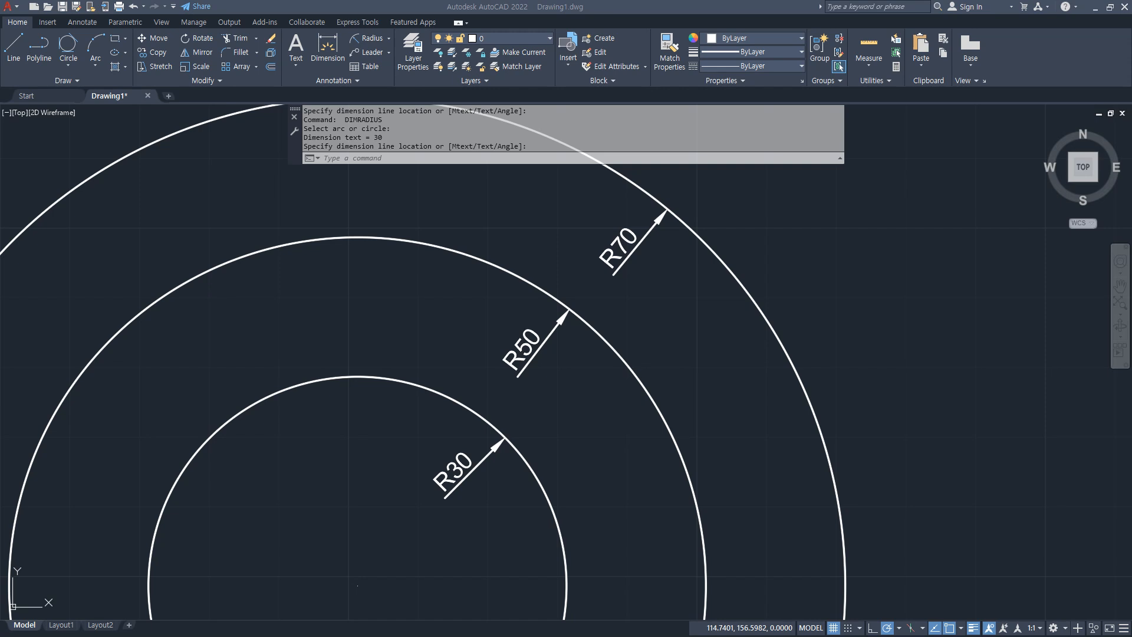
Erase the three concentric circles together with their radius dimensions
click(778, 194)
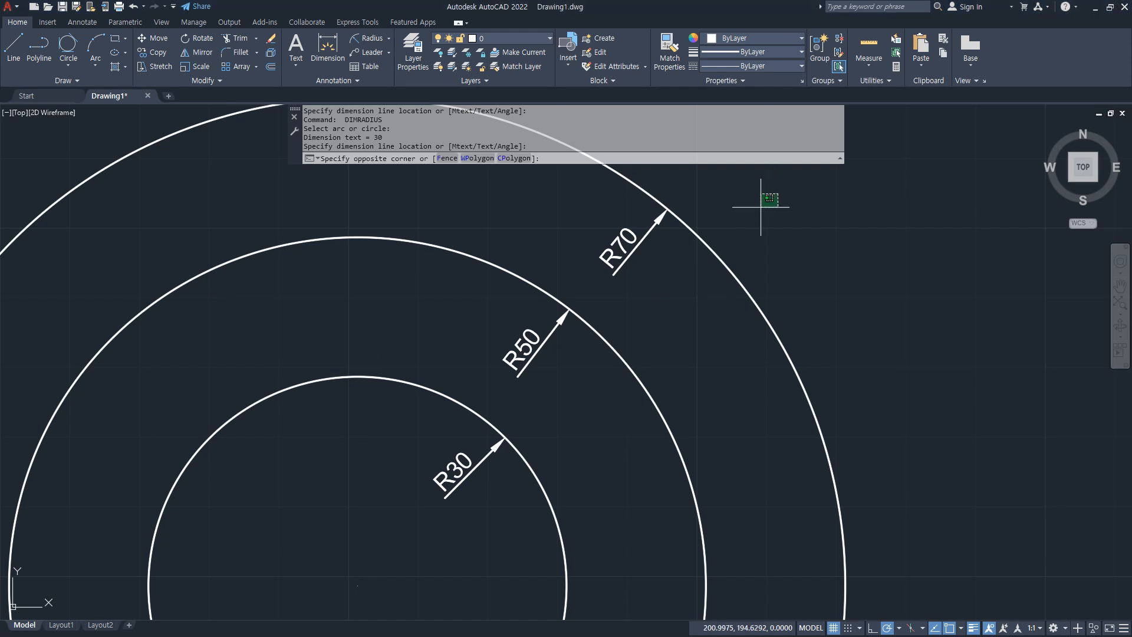
click(334, 556)
key(Delete)
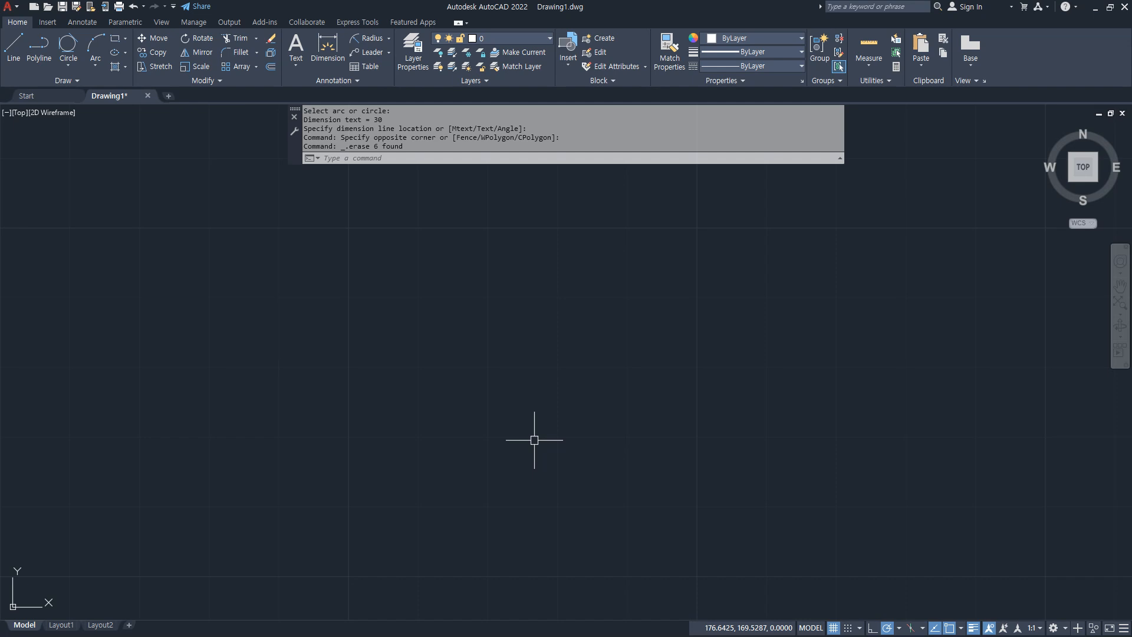
Draw one long horizontal line across the middle of the empty drawing area
text(z)
key(Return)
text(a)
key(Return)
text(l)
key(Return)
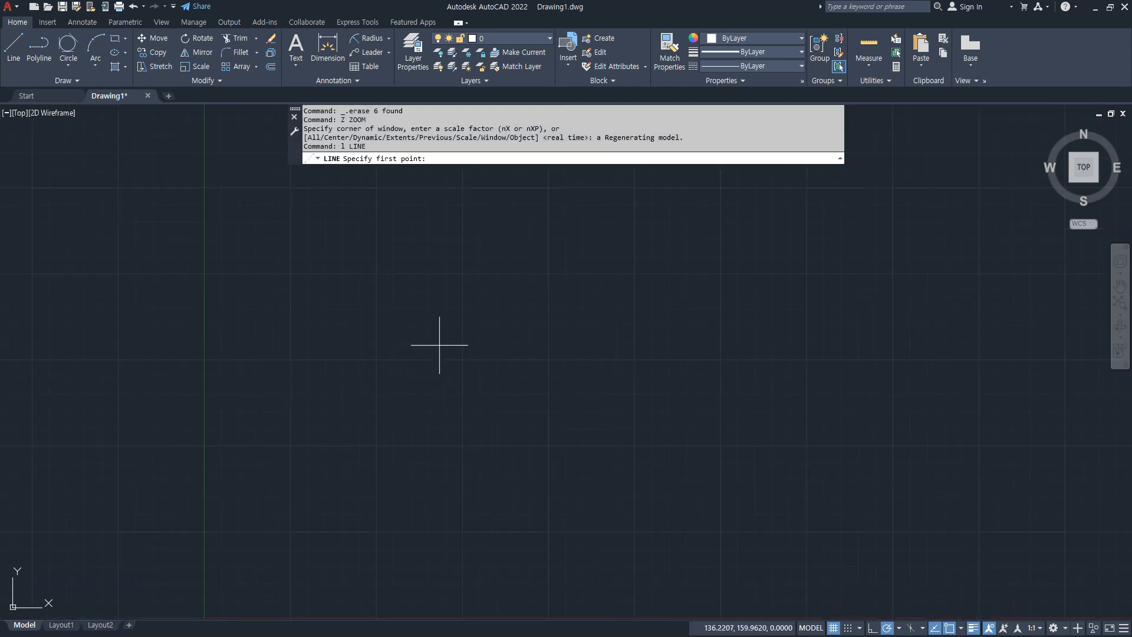
click(239, 336)
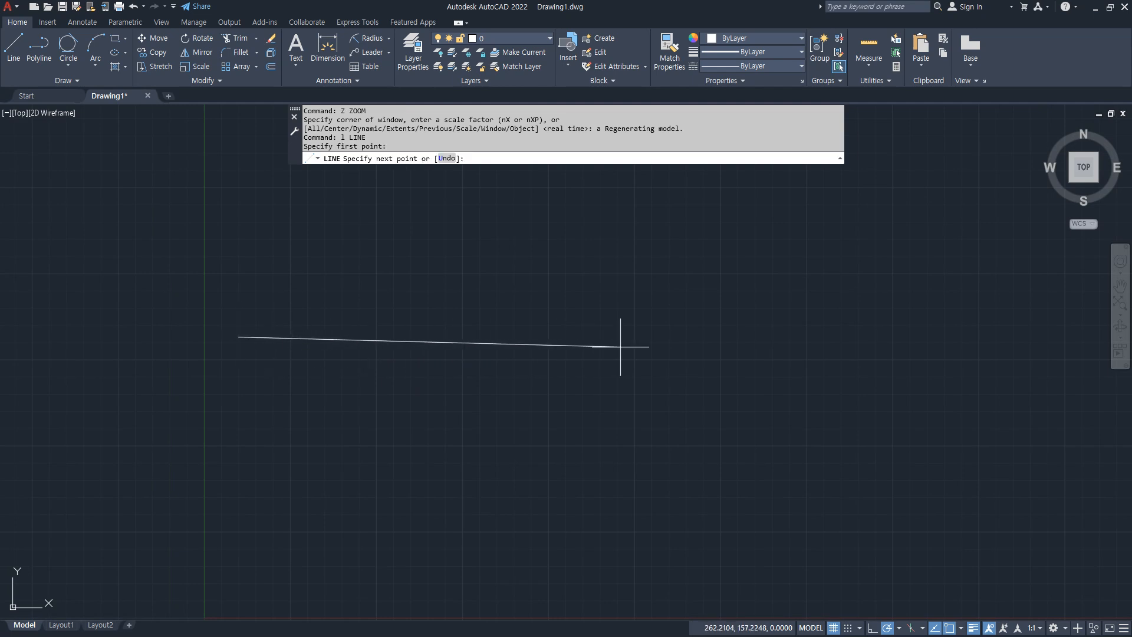
click(840, 337)
key(Return)
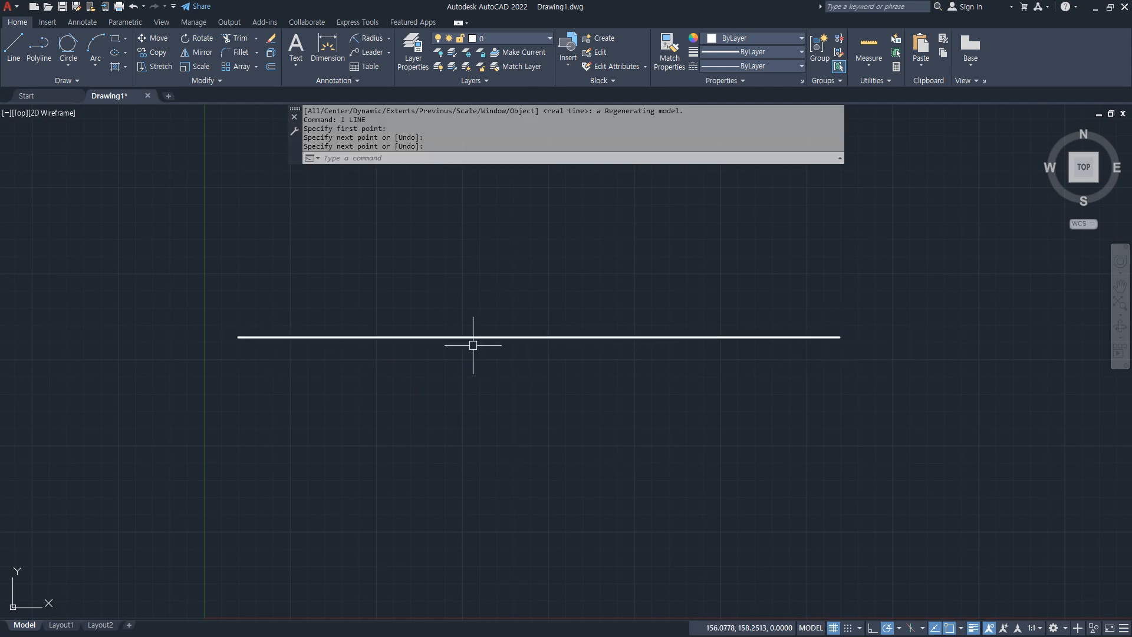
mouse_move(426, 328)
mouse_down()
mouse_move(420, 354)
mouse_move(430, 348)
mouse_up()
mouse_move(456, 266)
mouse_down()
mouse_move(503, 266)
mouse_move(482, 324)
mouse_move(482, 392)
mouse_move(552, 406)
mouse_up()
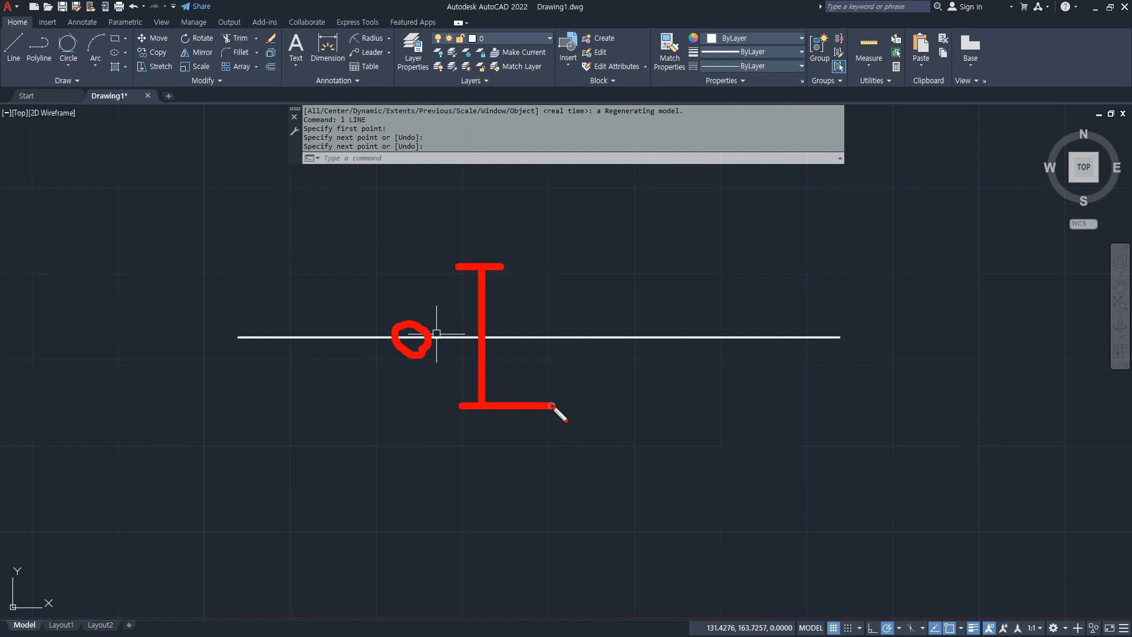
drag(542, 263, 582, 262)
mouse_move(570, 265)
mouse_down()
mouse_move(565, 399)
mouse_move(587, 402)
mouse_up()
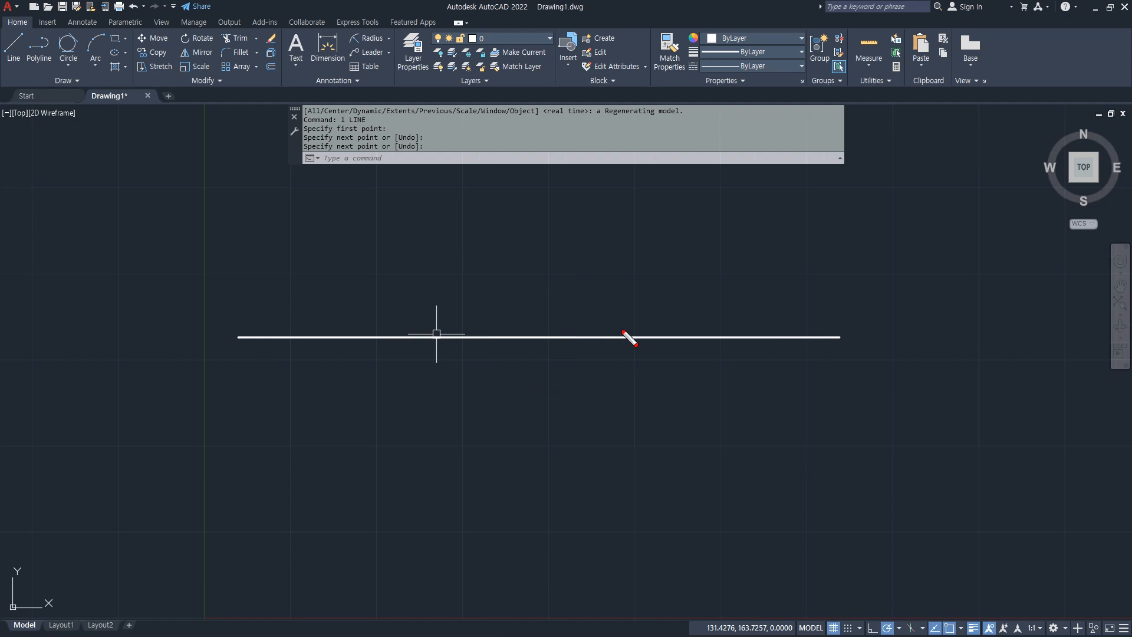
mouse_move(633, 334)
mouse_down()
mouse_move(587, 339)
mouse_move(596, 268)
mouse_move(581, 267)
mouse_move(607, 263)
mouse_move(609, 420)
mouse_move(626, 413)
mouse_move(552, 424)
mouse_up()
drag(634, 258, 547, 257)
key(Escape)
Offset the horizontal line by 25 above and by 25 below
text(o)
key(Return)
text(25)
key(Return)
click(518, 337)
click(516, 326)
click(511, 337)
click(509, 344)
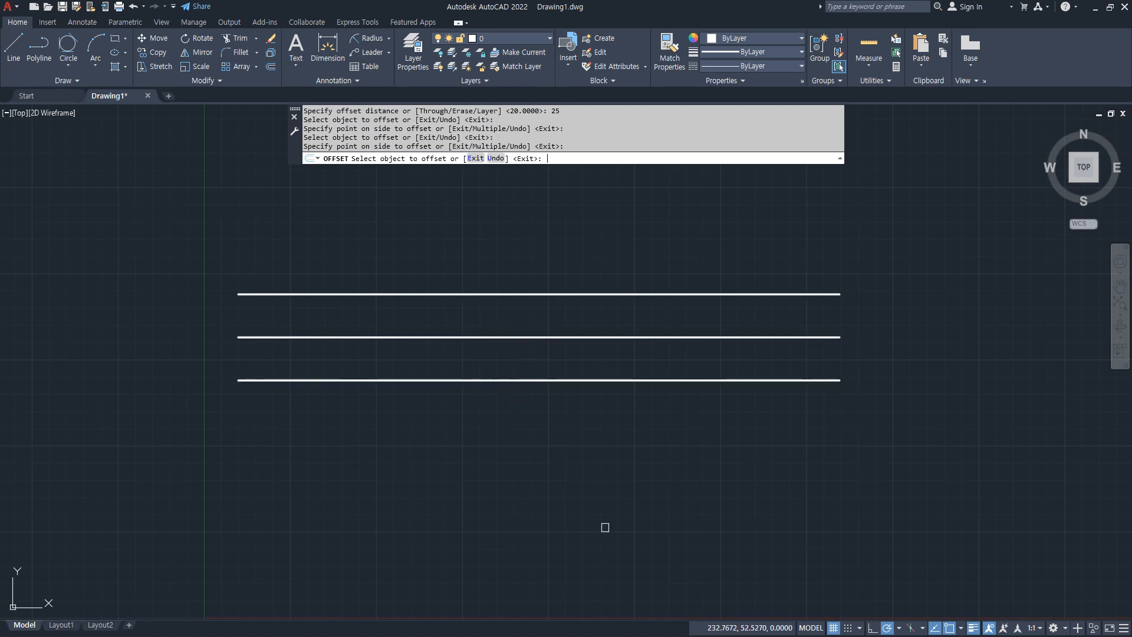
key(Return)
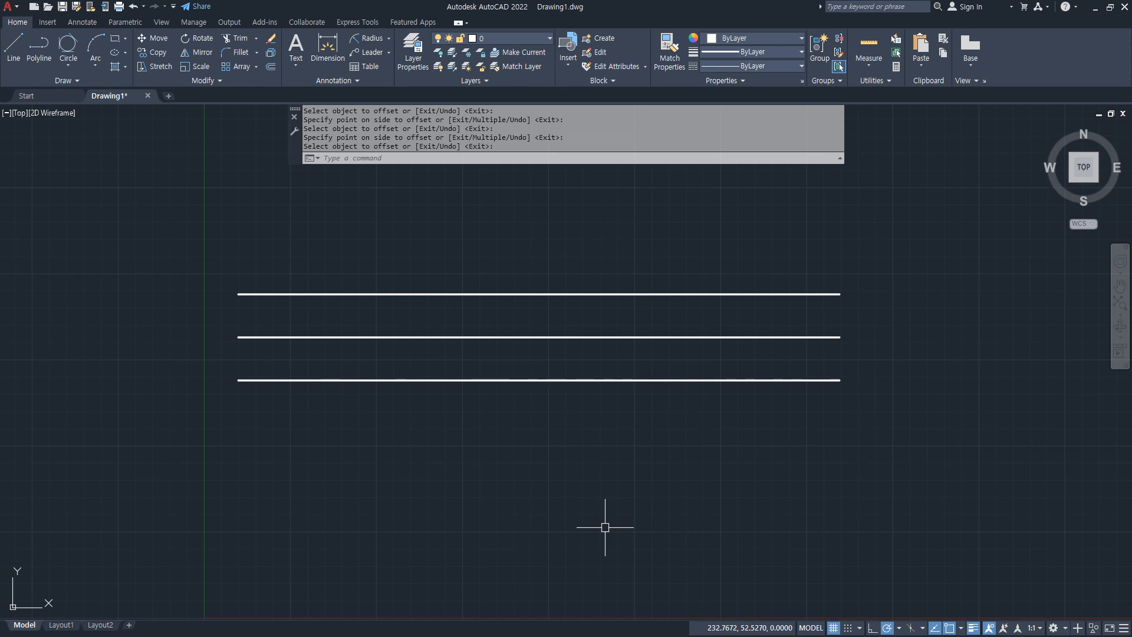
key(Return)
click(550, 380)
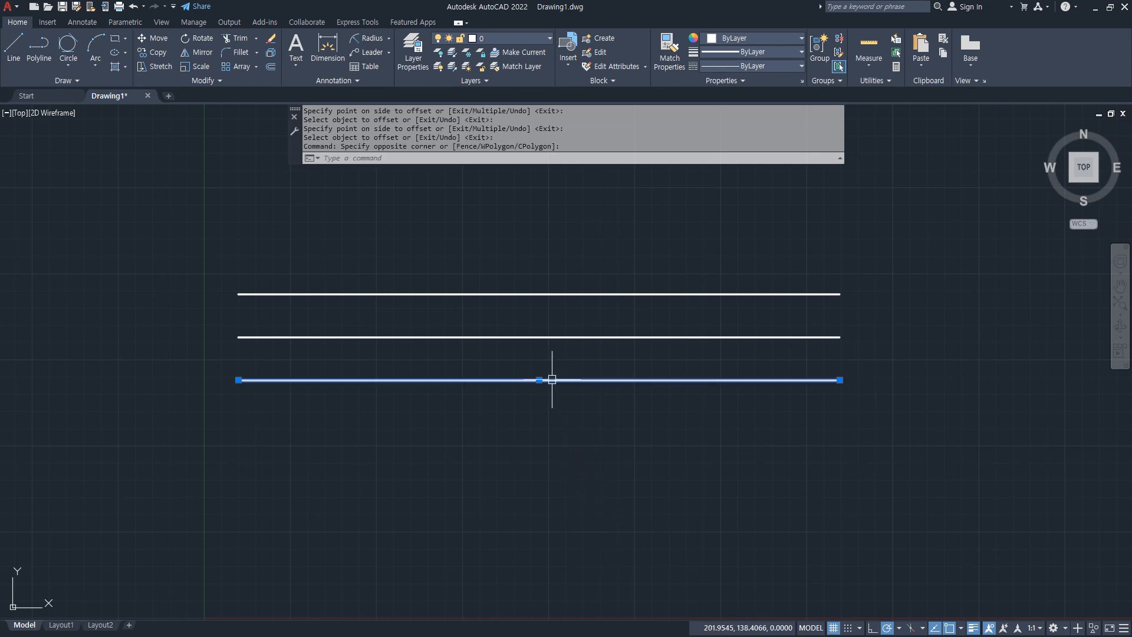
key(Escape)
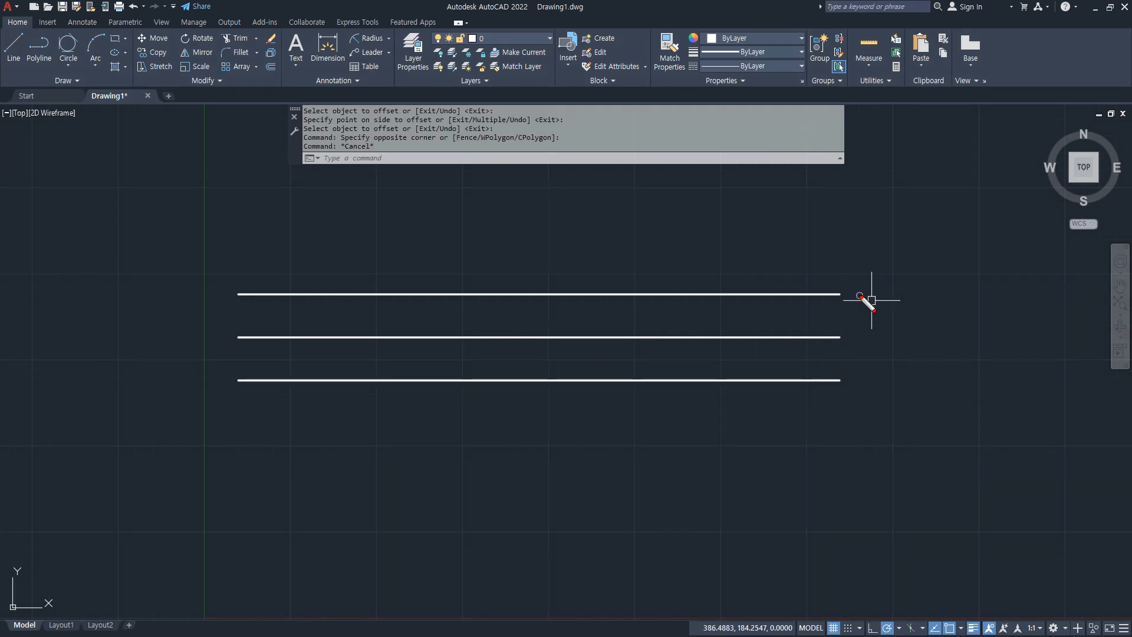
mouse_move(868, 298)
mouse_down()
mouse_move(868, 378)
mouse_move(852, 383)
mouse_move(891, 381)
mouse_up()
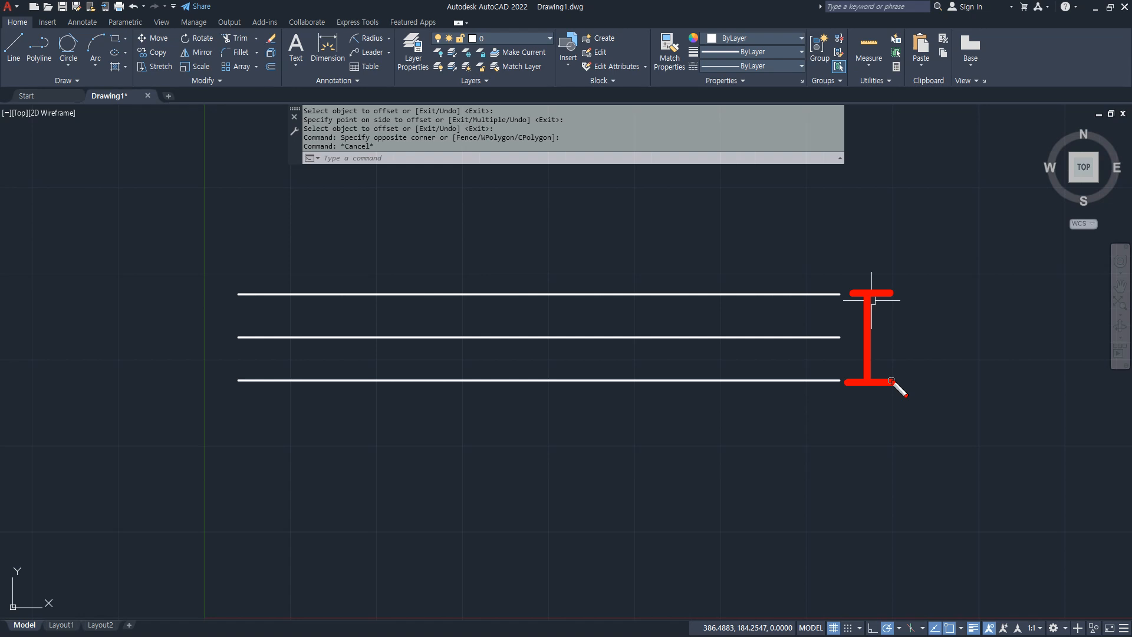
key(Escape)
Delete the upper and lower offset copies, keeping only the original horizontal line
click(703, 293)
key(Delete)
click(702, 355)
click(679, 392)
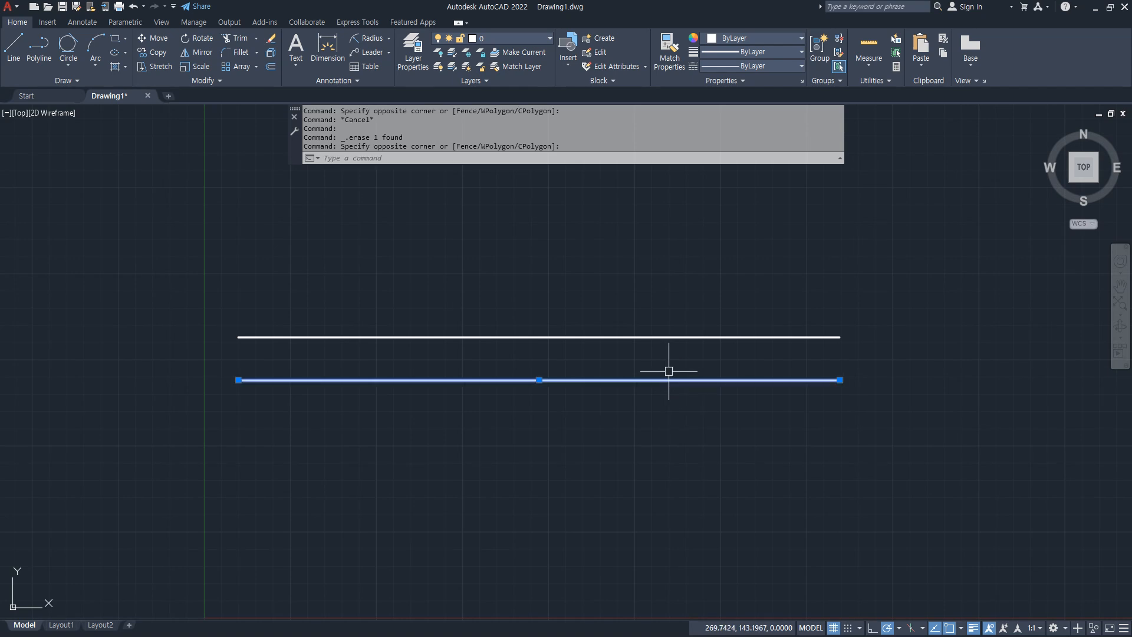
key(Delete)
Offset the horizontal line by 37 to both its upper and lower sides
text(o)
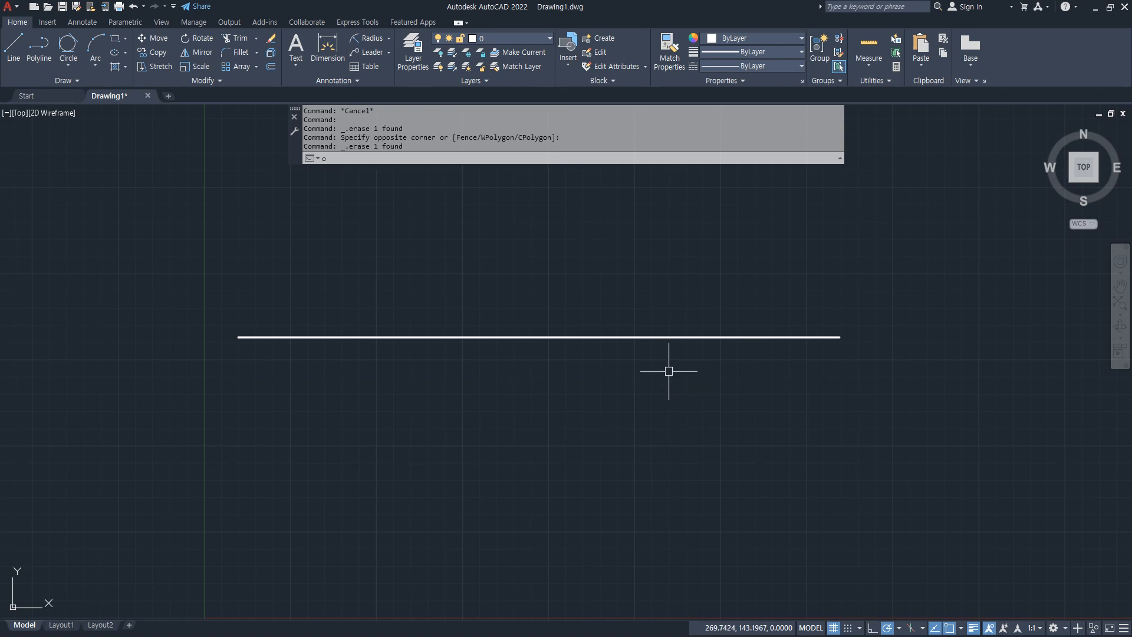
key(Return)
text(37)
key(Return)
click(665, 337)
click(667, 327)
click(674, 336)
click(682, 381)
key(Return)
Add a vertical linear dimension between the right ends of the upper and lower lines offset by 37
scroll(894, 333, up, 4)
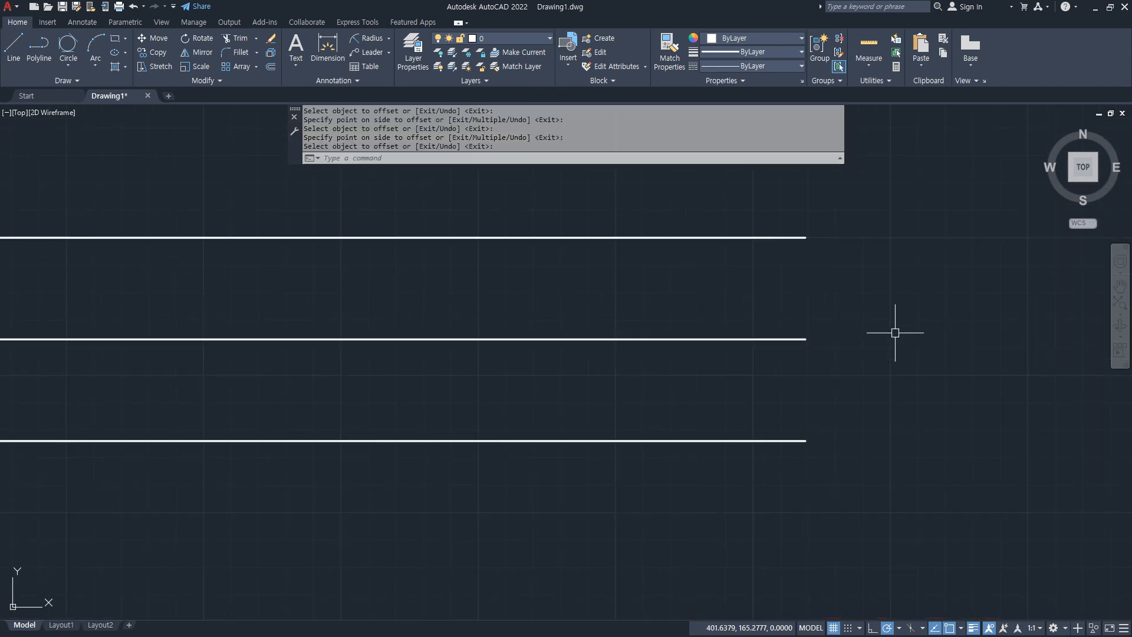
click(388, 42)
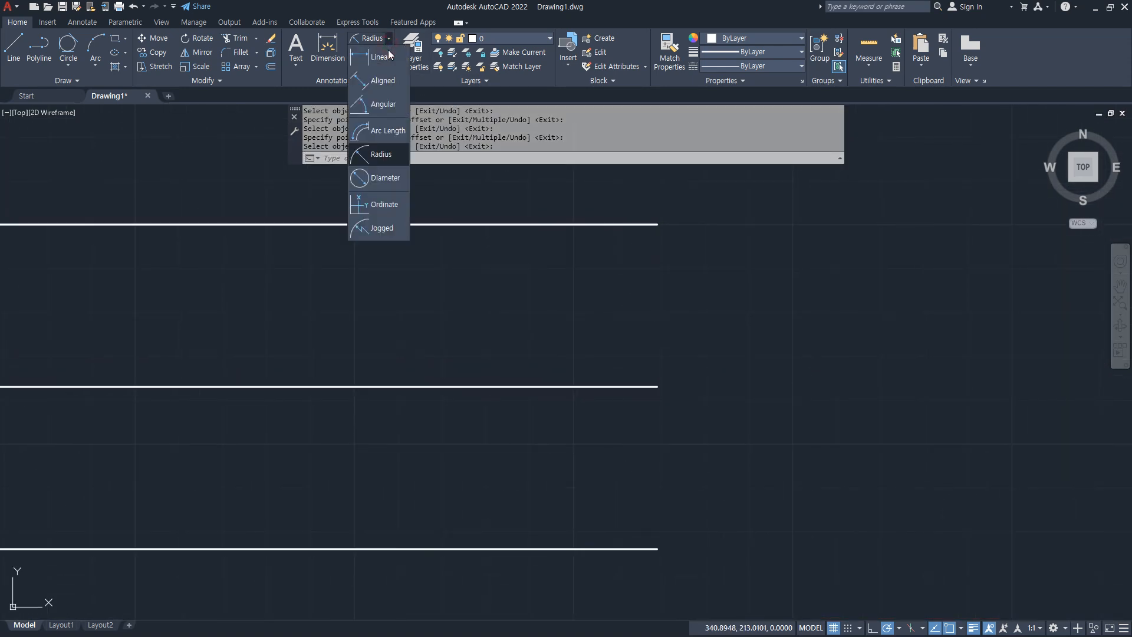
click(371, 57)
click(656, 224)
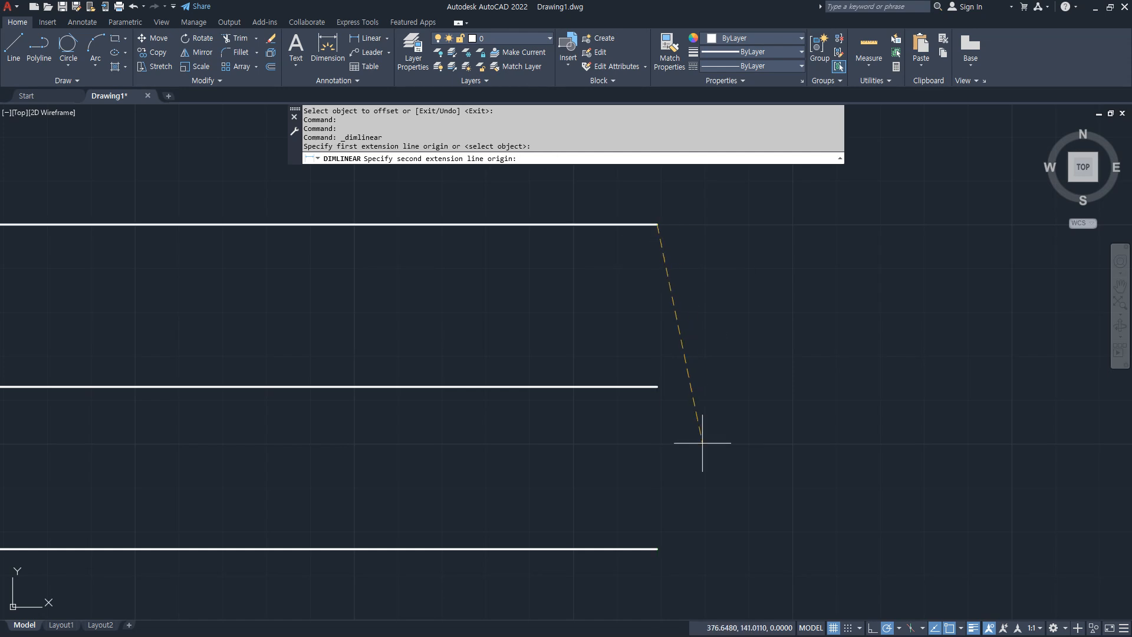
click(658, 549)
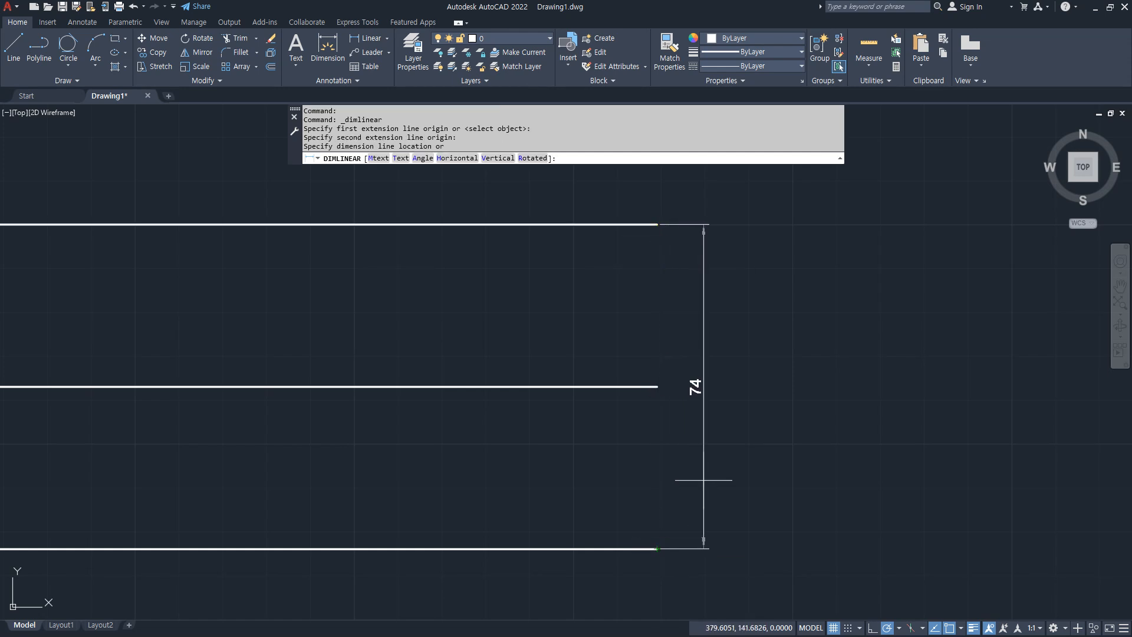
click(728, 473)
key(Escape)
Erase the vertical dimension and the two lines offset by 37, keeping the middle line
click(785, 592)
click(561, 513)
click(627, 233)
click(559, 177)
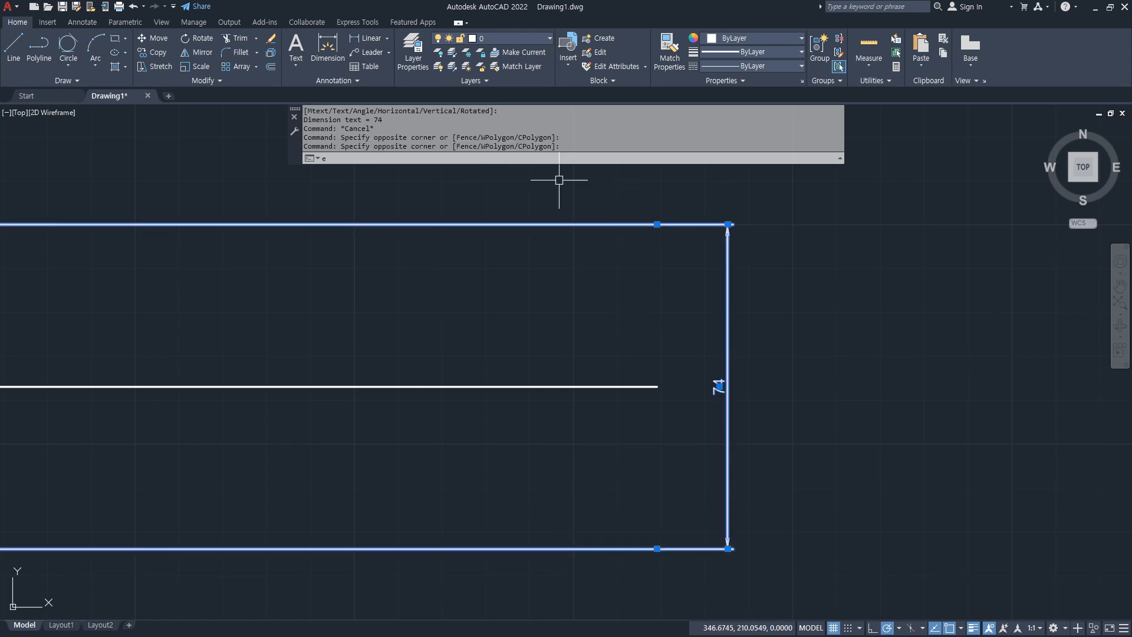
text(e)
key(Return)
Offset the remaining horizontal line by 35 above and by 35 below
text(o)
key(Return)
text(35)
key(Return)
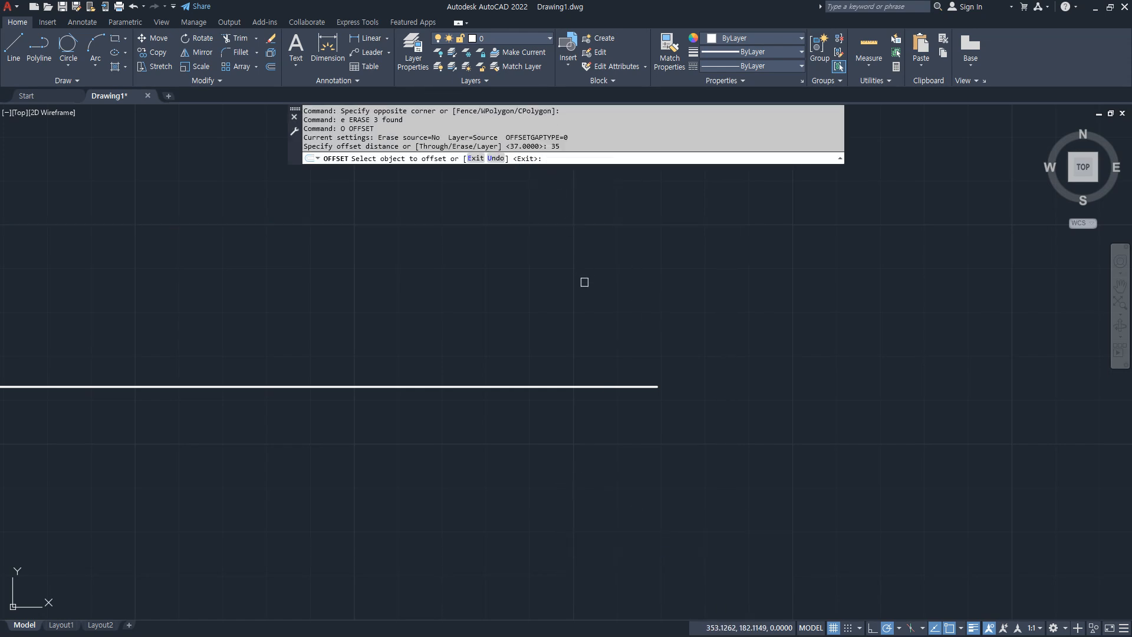
click(592, 387)
click(592, 377)
click(594, 390)
click(593, 387)
click(589, 432)
key(Return)
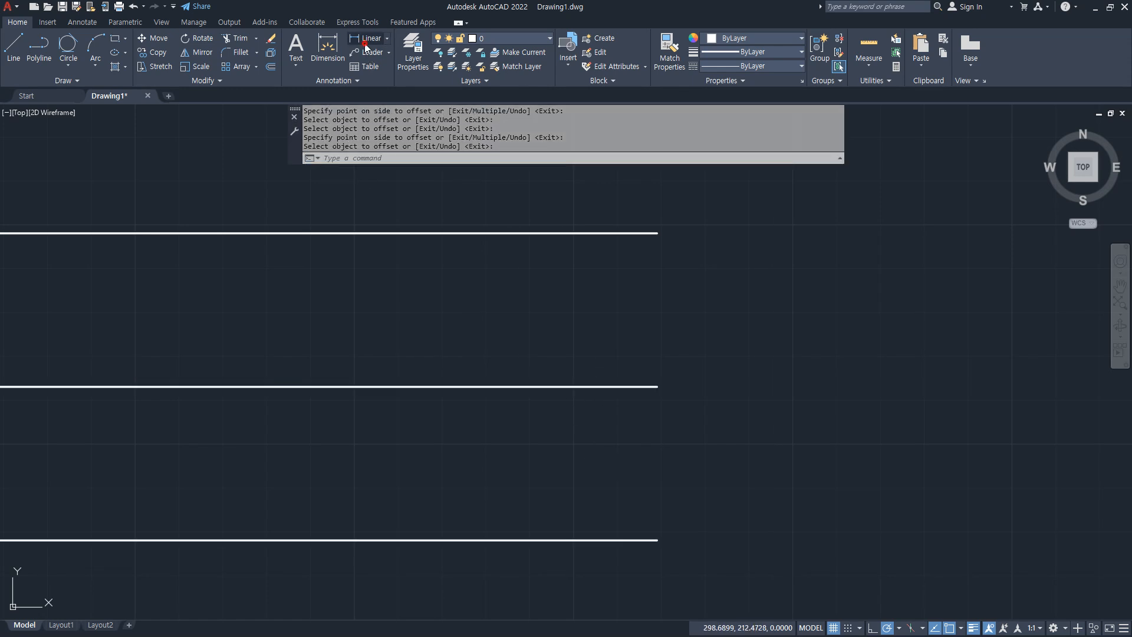
Dimension the vertical distance between the right ends of the two outer lines offset by 35
click(369, 38)
click(657, 234)
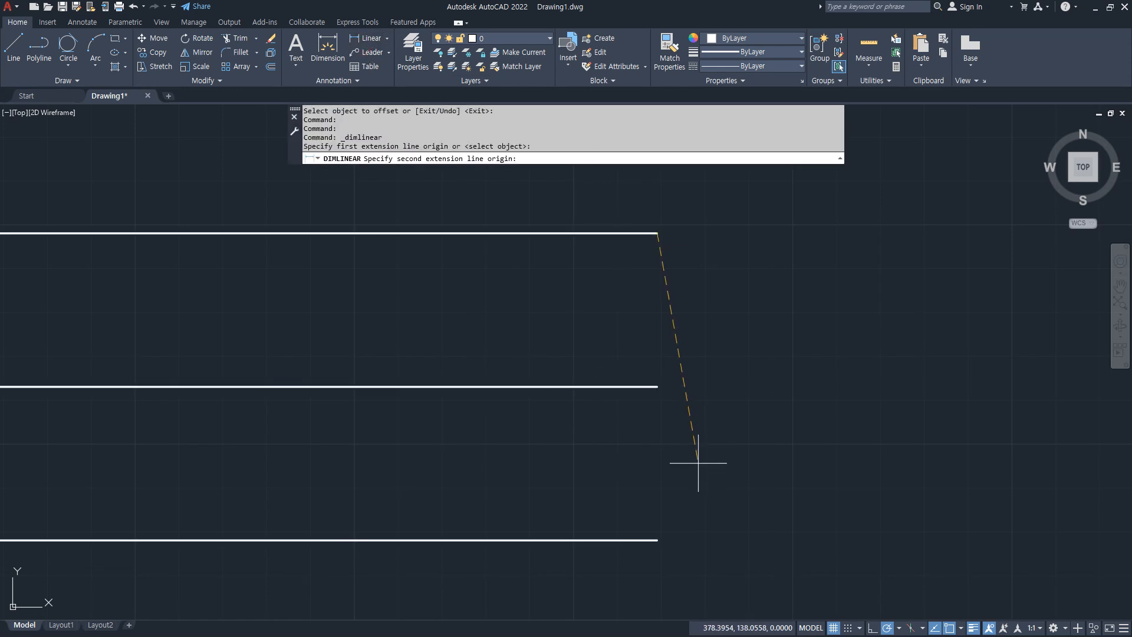
click(658, 539)
click(750, 441)
scroll(791, 391, up, 2)
scroll(787, 395, down, 2)
Erase the linear dimension and both lines offset by 35, leaving the original line in place
click(783, 420)
click(711, 354)
click(632, 249)
click(578, 213)
click(587, 497)
click(484, 563)
text(e)
key(Return)
scroll(540, 377, down, 2)
key(ctrl+2)
mouse_move(519, 238)
mouse_down()
mouse_move(560, 238)
mouse_move(543, 510)
mouse_move(587, 510)
mouse_up()
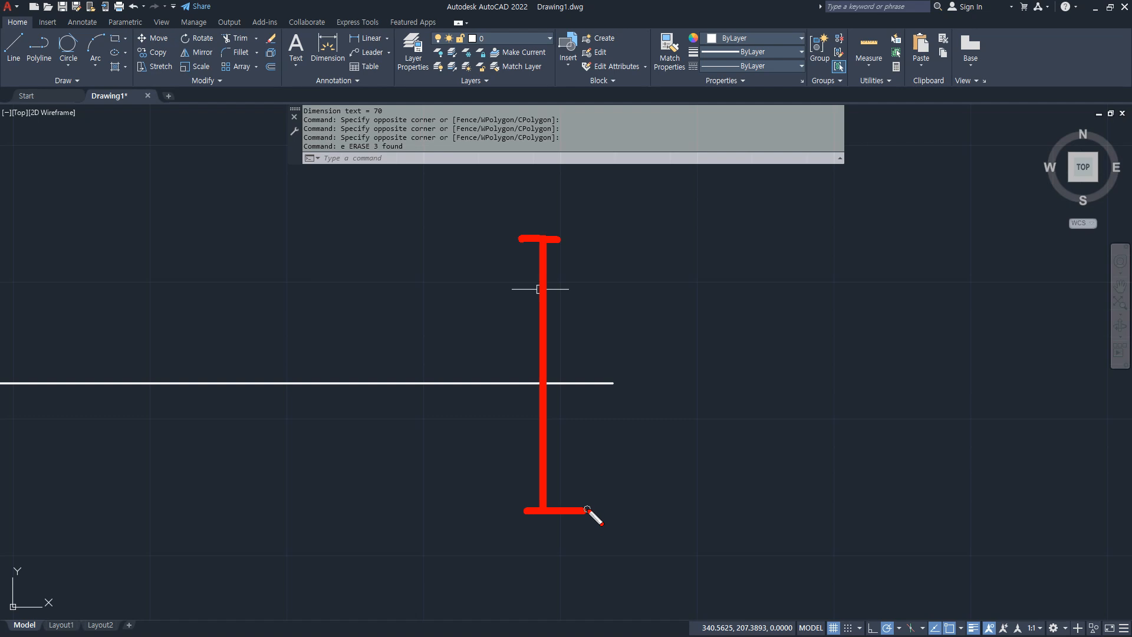
key(Escape)
Offset the horizontal line by 77/2 above and by 77/2 below using the Offset command
text(o)
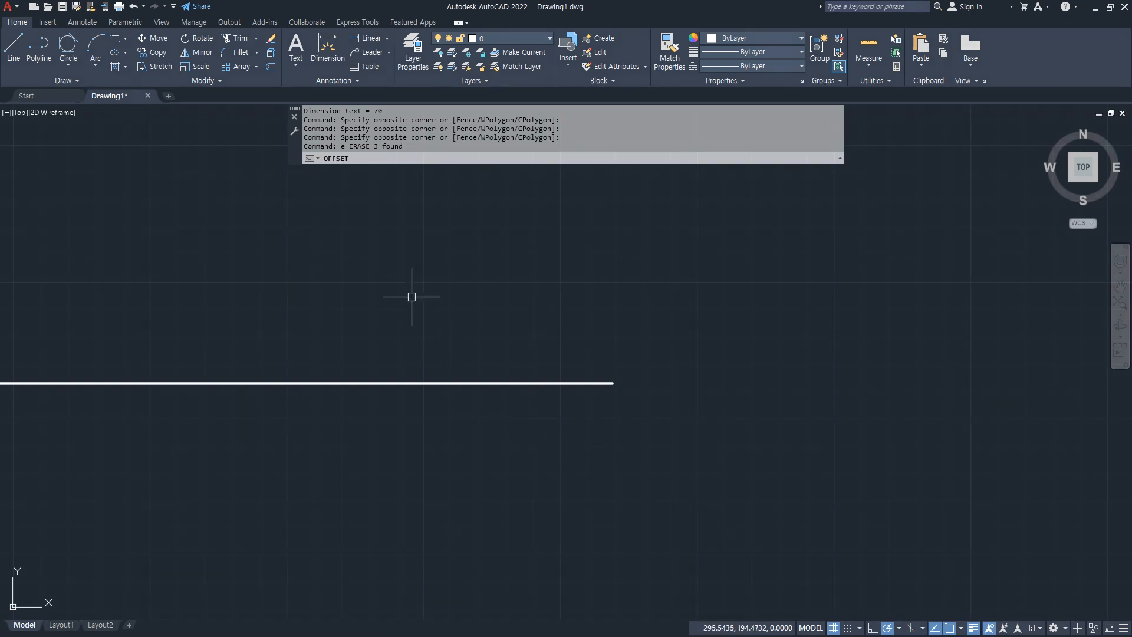
key(Return)
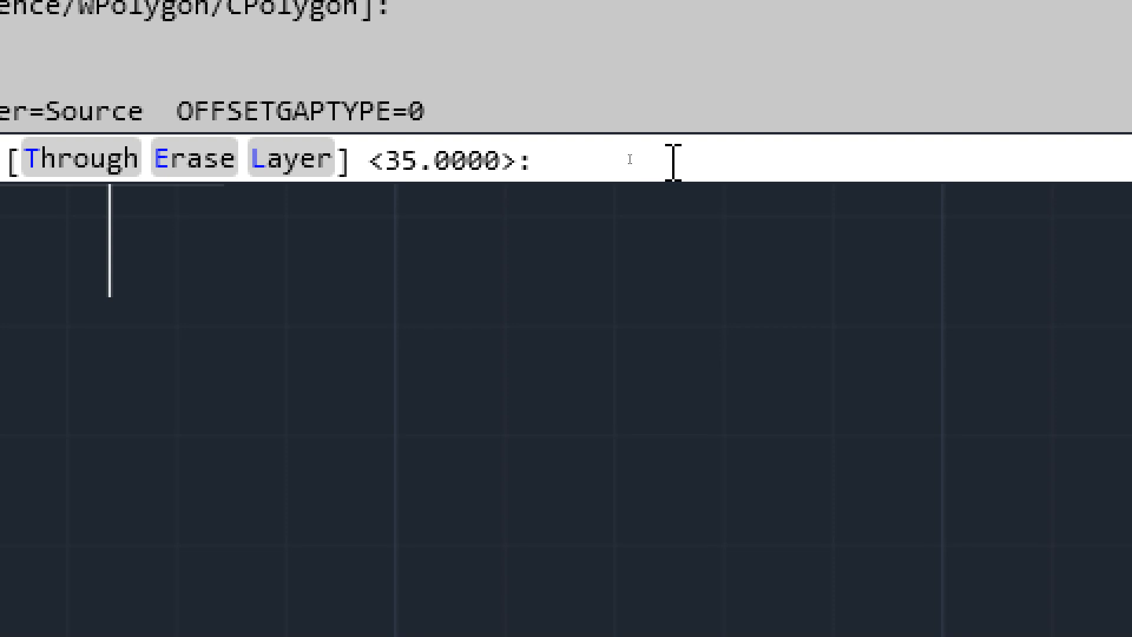
text(77/2)
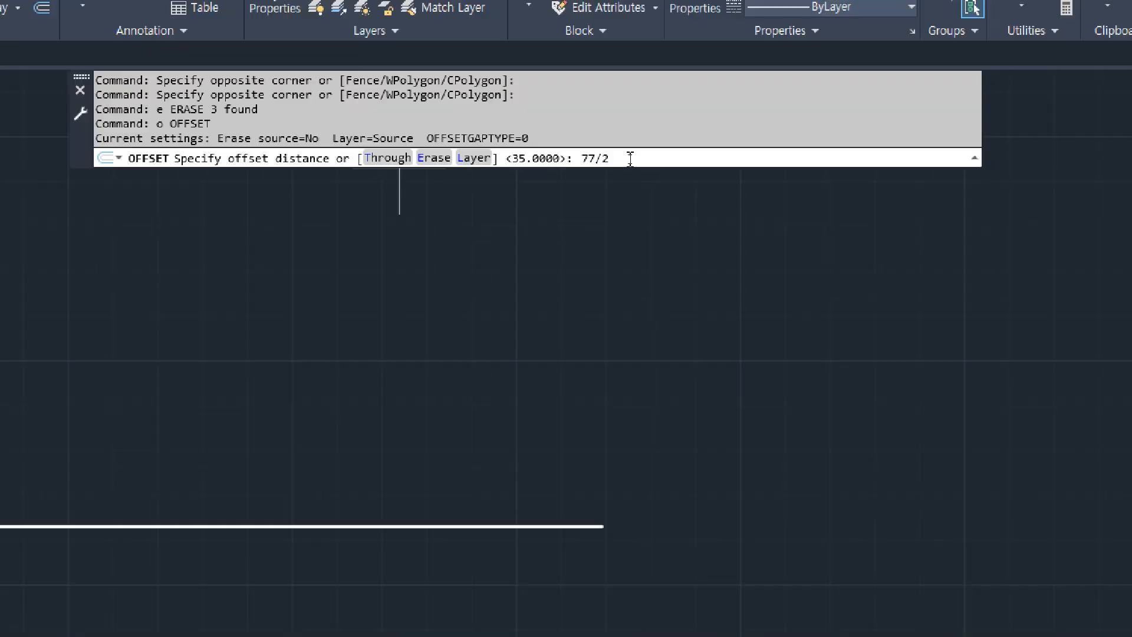
key(Return)
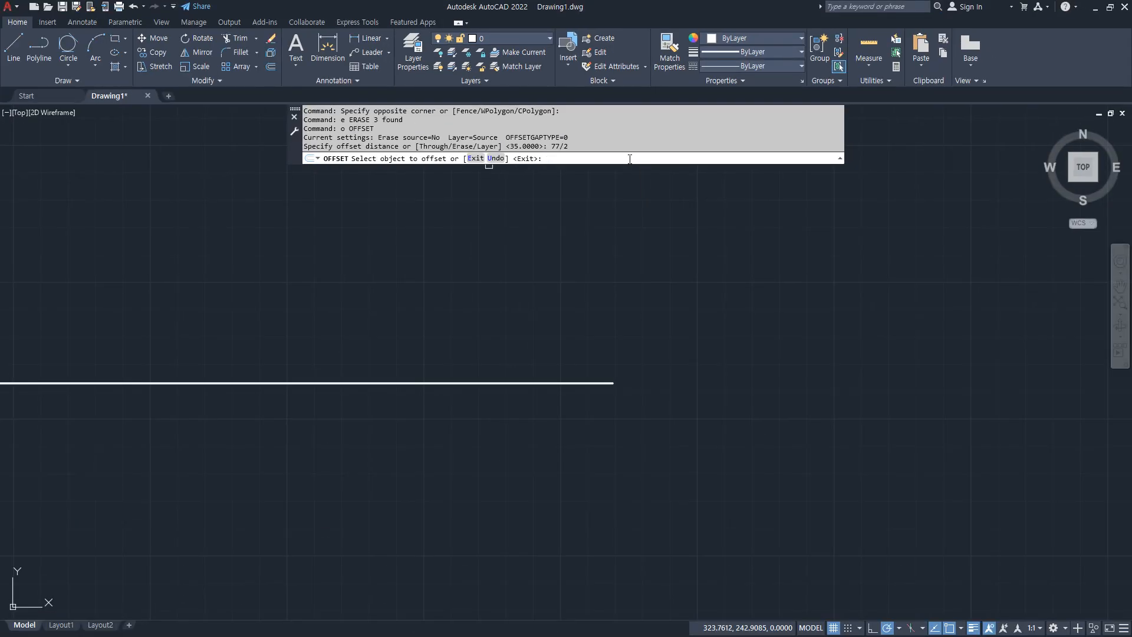
click(595, 383)
click(592, 370)
click(591, 383)
click(637, 391)
key(Return)
Add a linear dimension for the vertical distance between the right ends of the two outer lines offset by 77/2
click(371, 38)
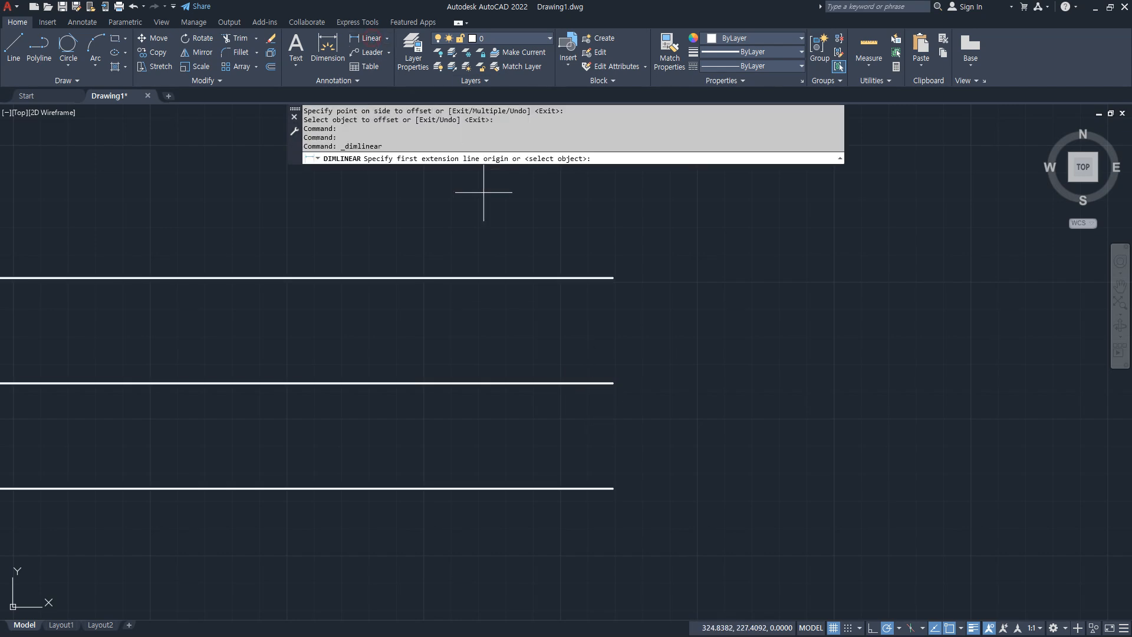
click(548, 277)
click(582, 488)
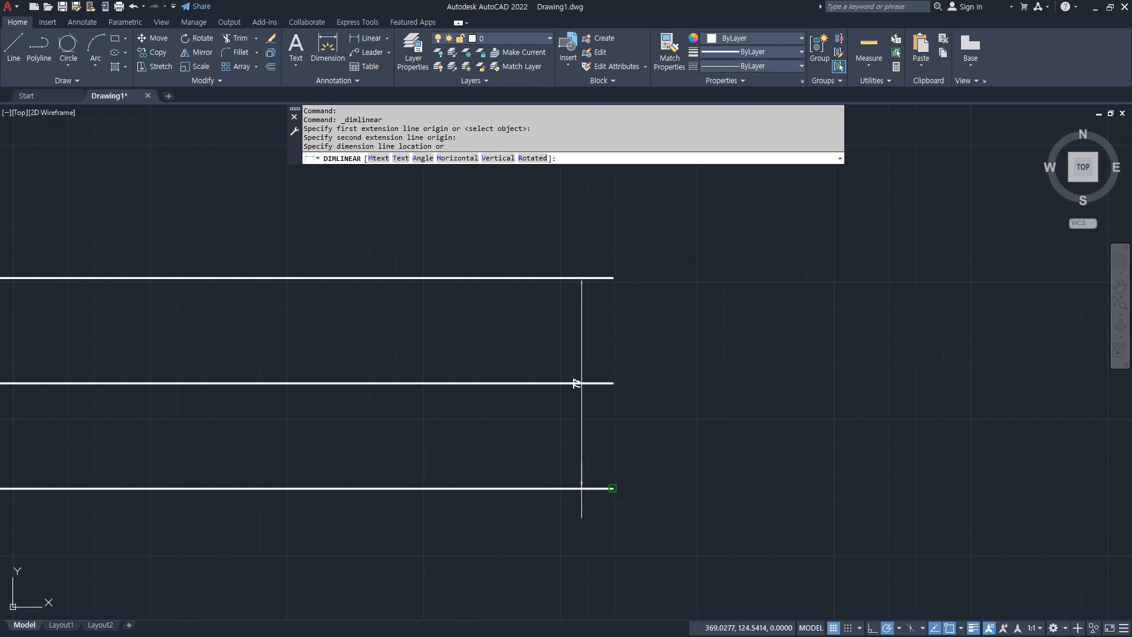
click(653, 442)
scroll(648, 425, up, 4)
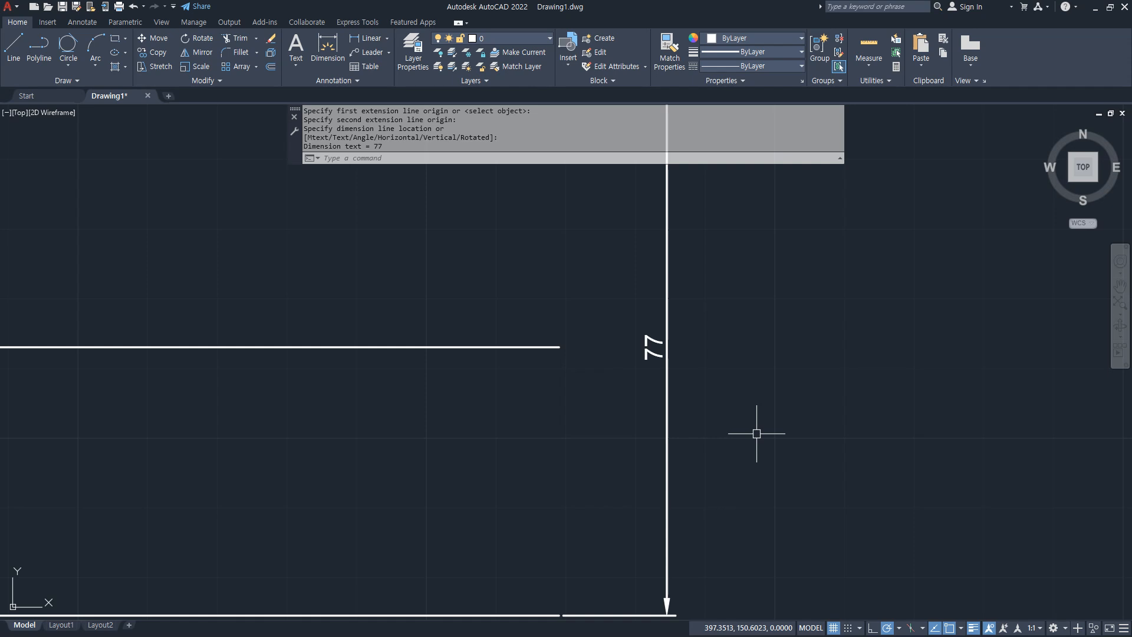
key(Escape)
Draw a circle with a radius of 77/2 in the empty area to the right of the dimensioned lines
scroll(757, 434, down, 5)
middle_drag(766, 376, 227, 387)
text(c)
key(Return)
click(496, 279)
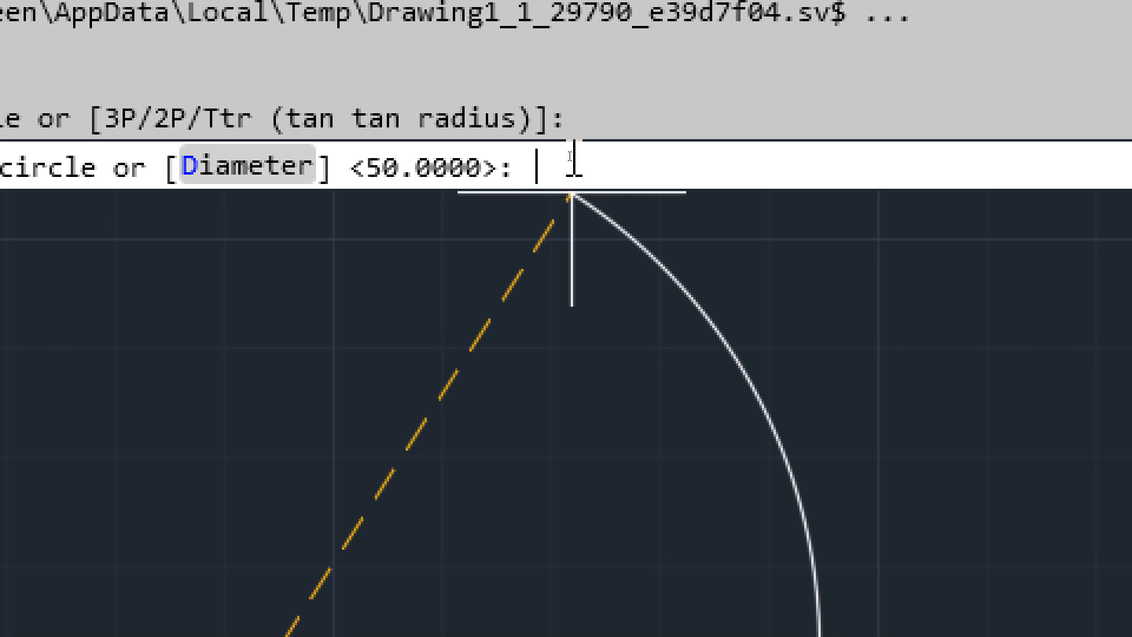
text(77/2)
key(Return)
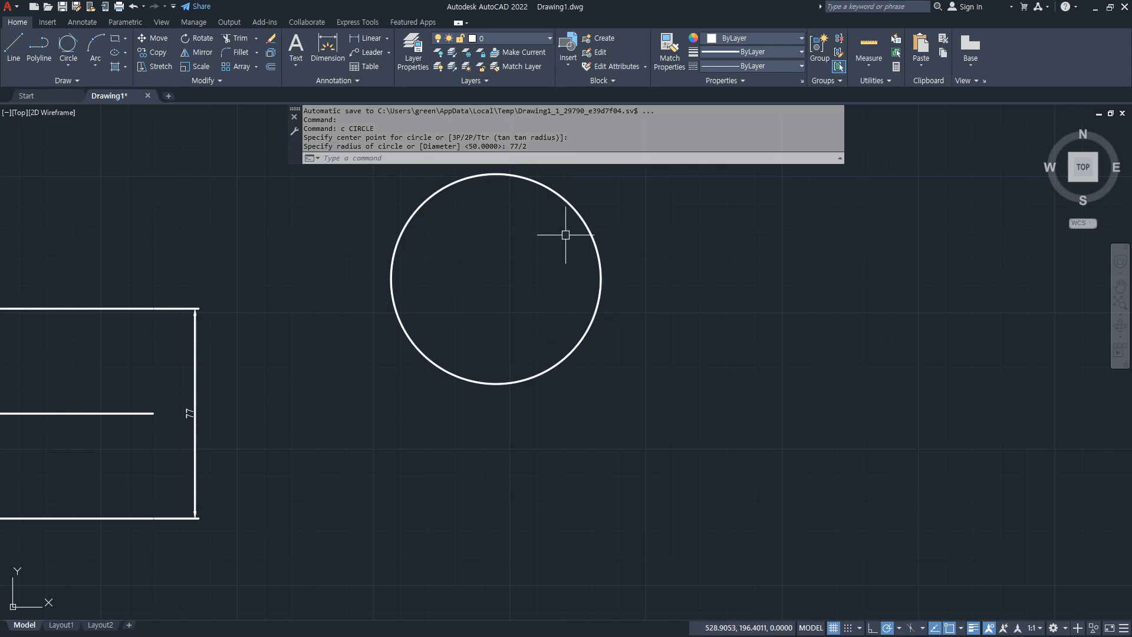
middle_drag(502, 343, 672, 357)
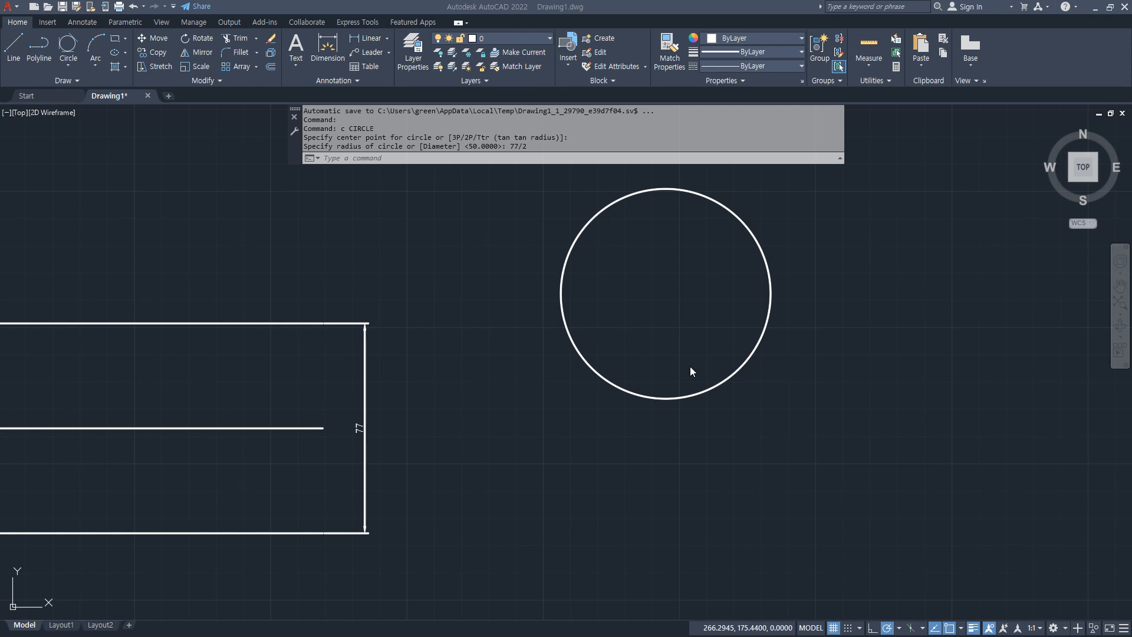
mouse_move(281, 315)
mouse_down()
mouse_move(298, 315)
mouse_move(296, 512)
mouse_move(277, 541)
mouse_move(306, 541)
mouse_up()
mouse_move(406, 429)
mouse_down()
mouse_move(423, 453)
mouse_move(465, 430)
mouse_move(471, 467)
mouse_up()
mouse_move(506, 432)
mouse_down()
mouse_move(500, 487)
mouse_move(487, 482)
mouse_up()
drag(506, 450, 529, 448)
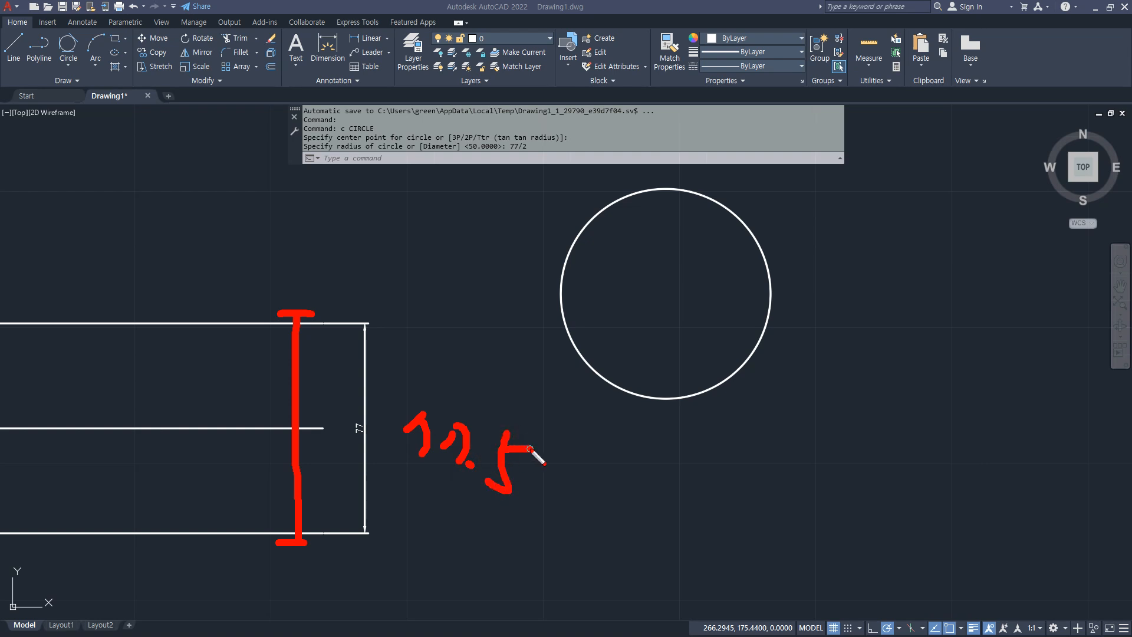
key(Escape)
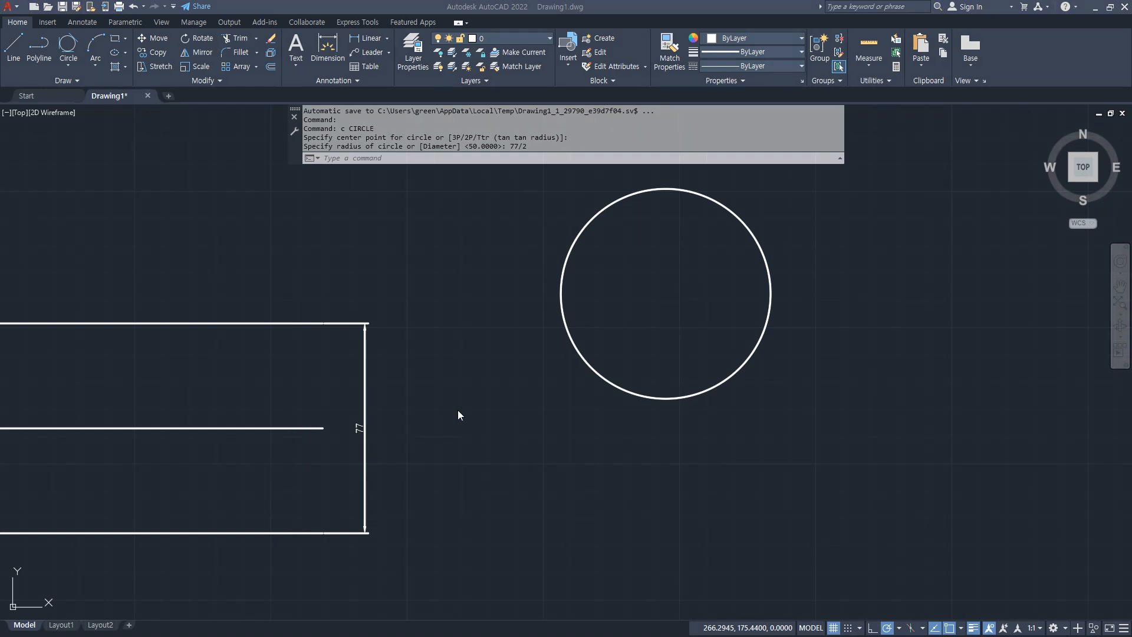
Erase the vertical dimension and the two outer lines offset by 77/2, keeping the middle line and the circle
click(304, 290)
click(186, 344)
click(391, 561)
click(264, 501)
text(e)
key(Return)
middle_drag(266, 471, 397, 437)
scroll(405, 434, up, 2)
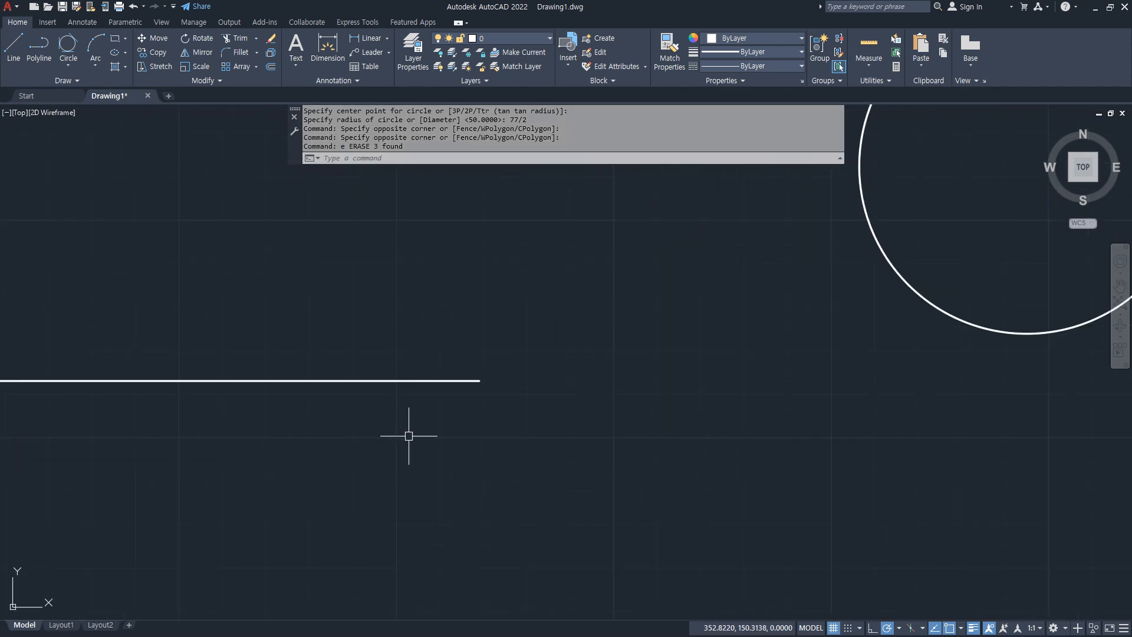
drag(329, 369, 332, 402)
drag(310, 278, 378, 271)
mouse_move(341, 278)
mouse_down()
mouse_move(342, 515)
mouse_move(399, 505)
mouse_up()
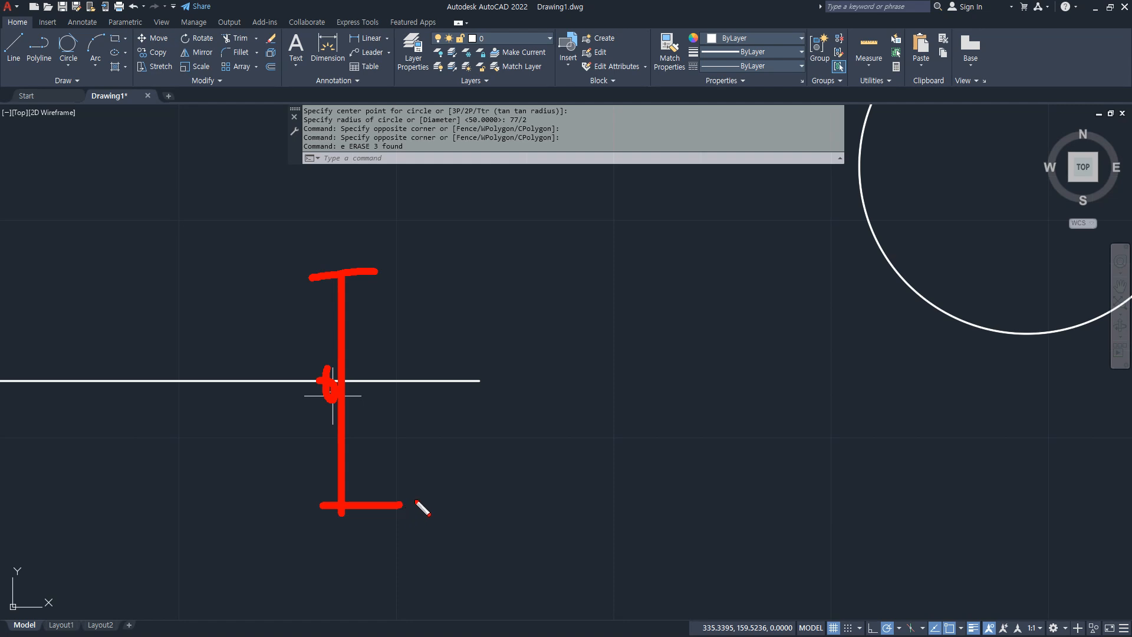
key(Escape)
Offset the remaining horizontal line by 775/20 above and by 775/20 below
text(o)
key(Return)
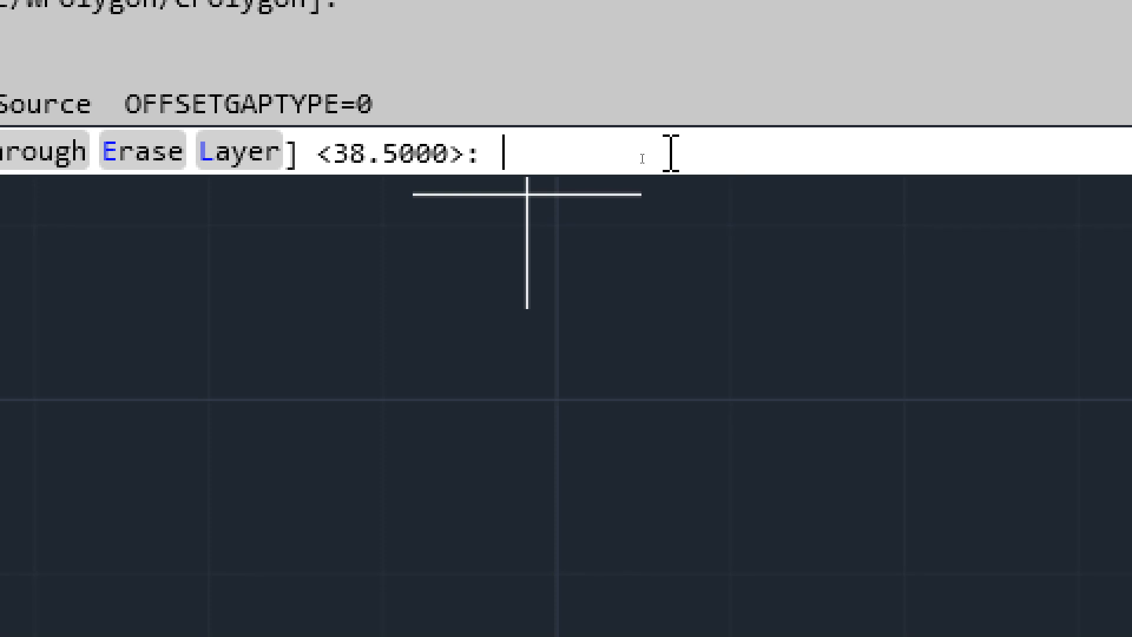
text(775/)
text(0)
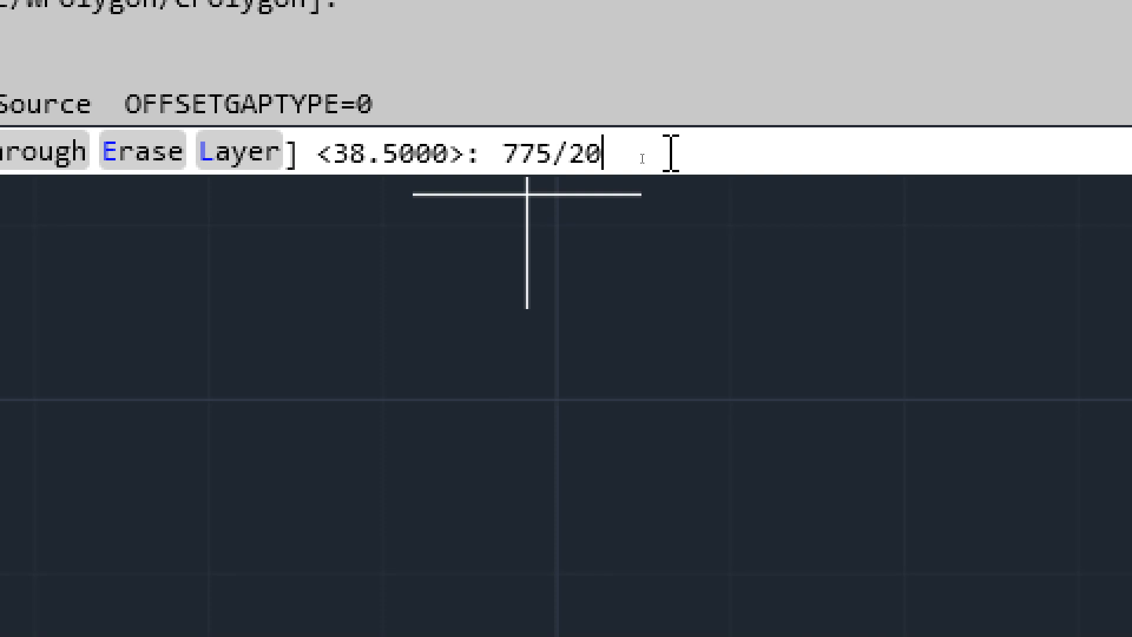
key(Return)
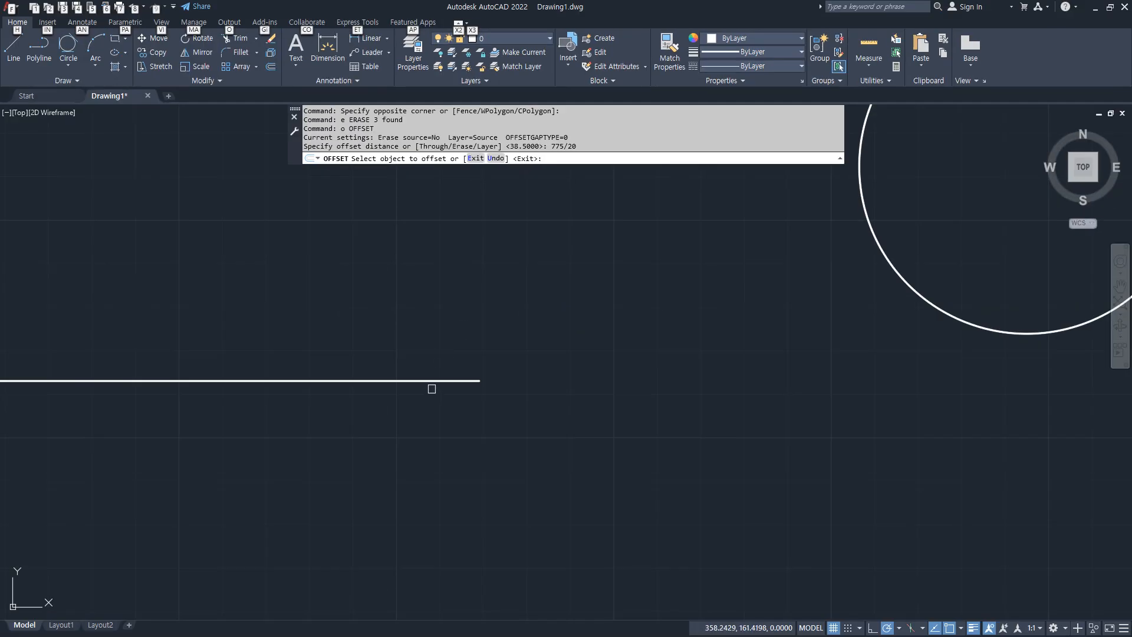
click(434, 382)
click(437, 324)
click(442, 381)
click(439, 407)
key(Escape)
Add a linear dimension for the vertical distance between the right ends of the two outer lines offset by 775/20
click(367, 37)
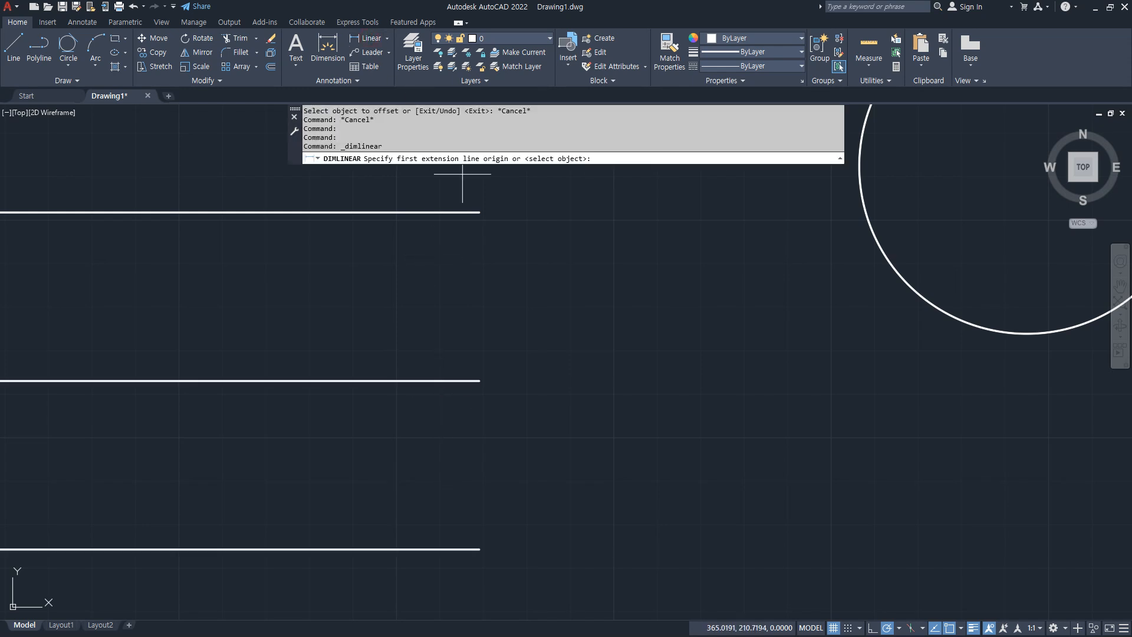
click(479, 212)
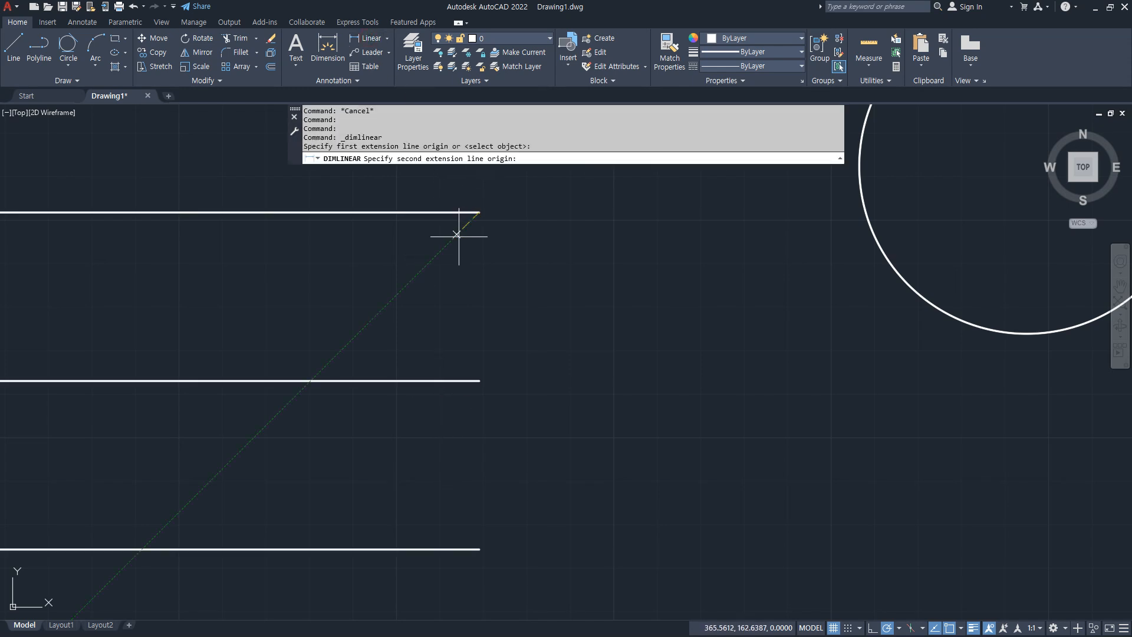
click(480, 549)
click(541, 401)
scroll(523, 397, up, 4)
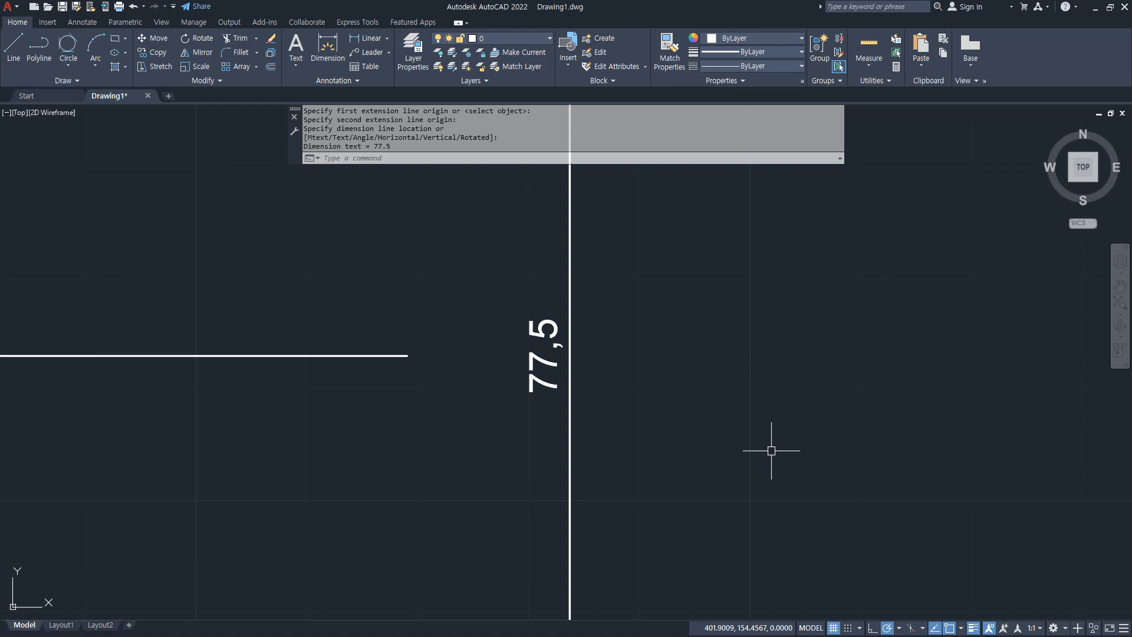
key(Escape)
key(Escape)
key(alt)
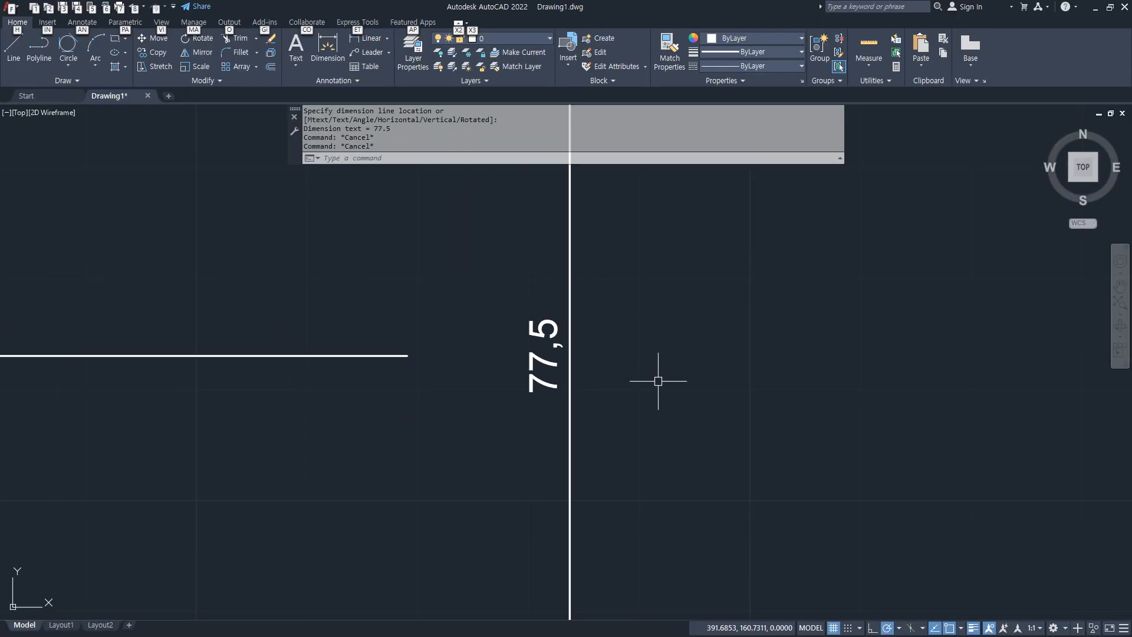
scroll(658, 381, down, 4)
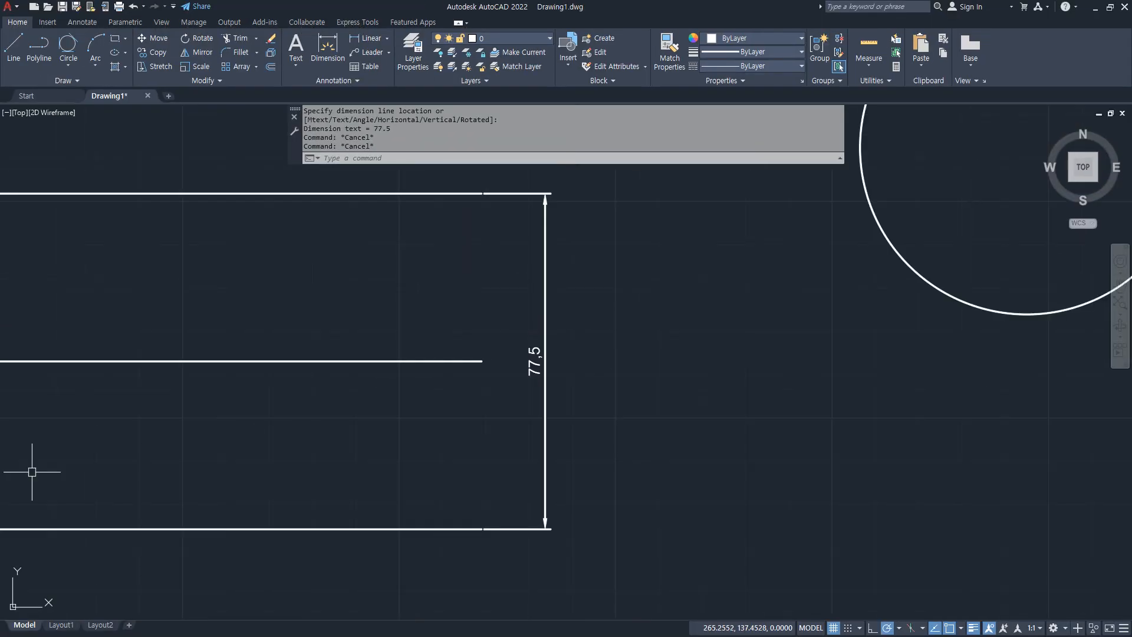
Switch to the Notepad notes and add the lines "77 정수" and "77.5 실수" below the Offset entry
key(alt+Tab)
click(472, 333)
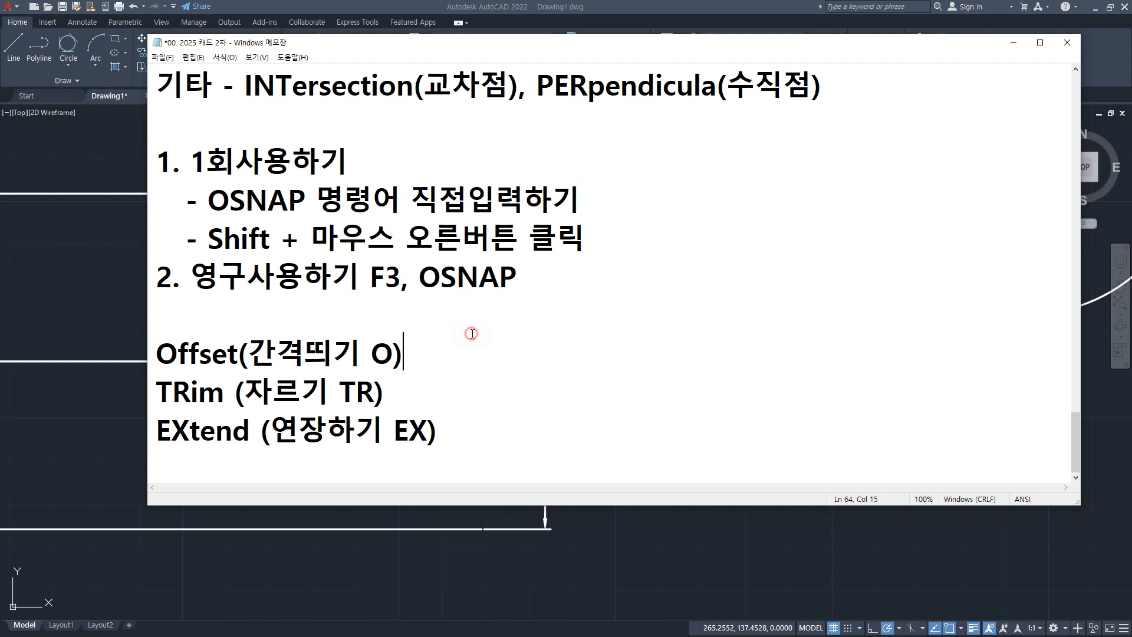
key(Return)
text(77 저)
text(정수)
key(Return)
text(77.5 )
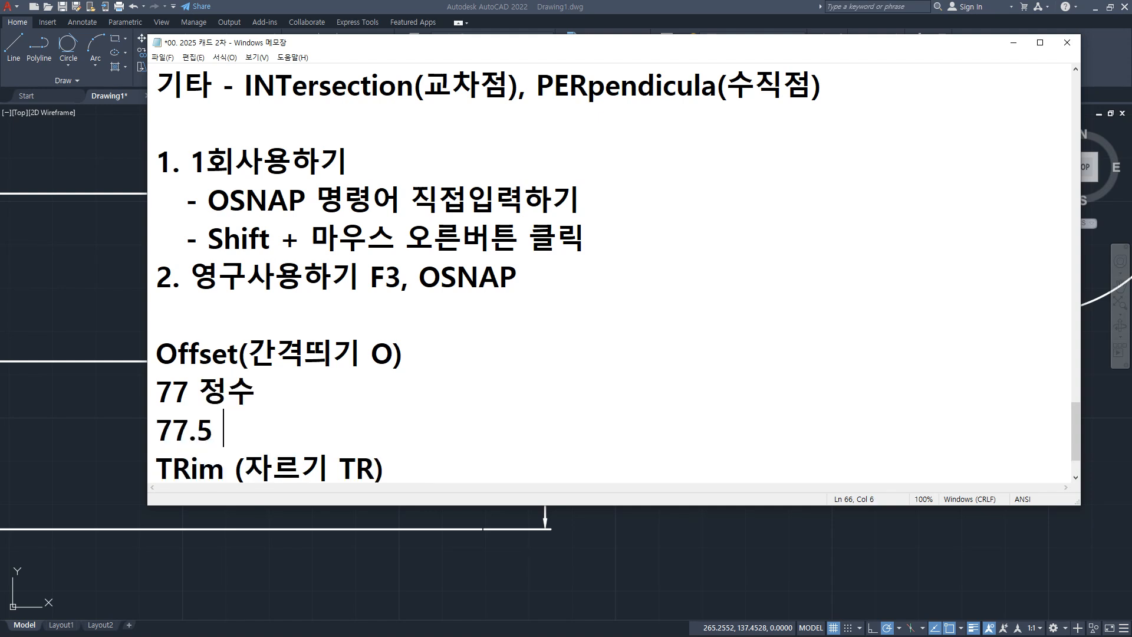
text(실수)
Insert the line "77.0 - 실수" between the 77 and 77.5 notes
key(Up)
key(Return)
text(77.0)
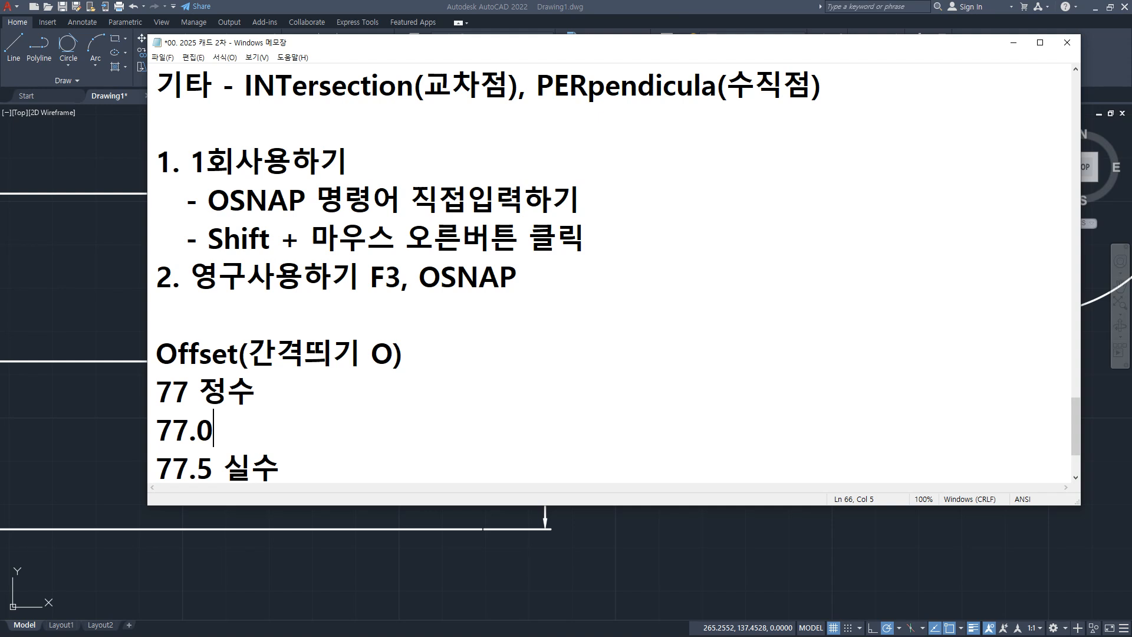
text(- 실)
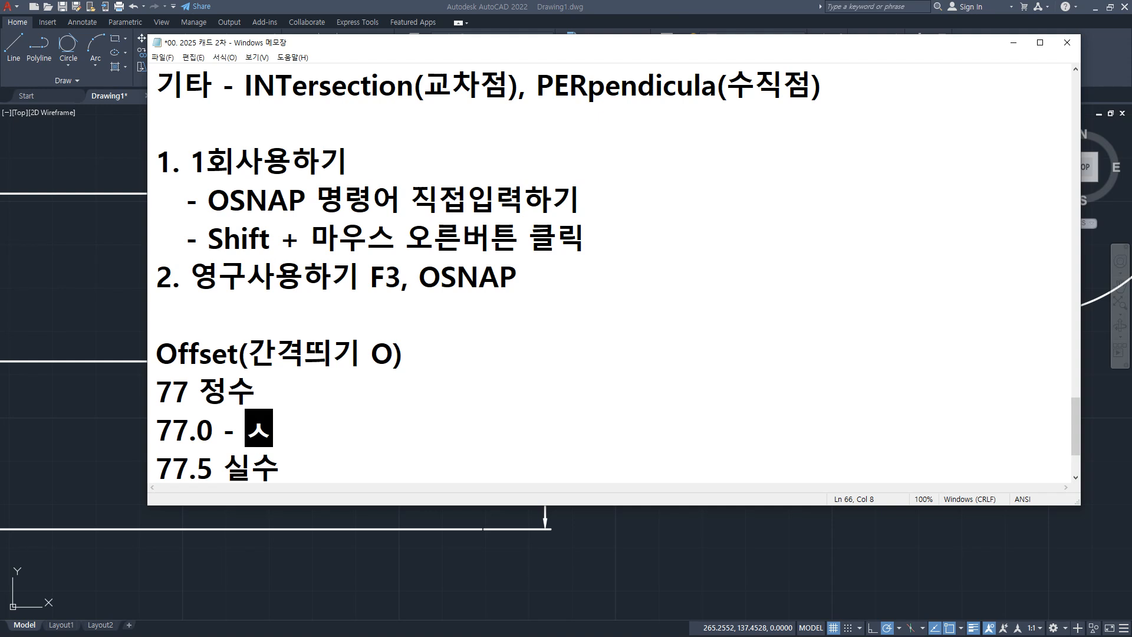
text(수)
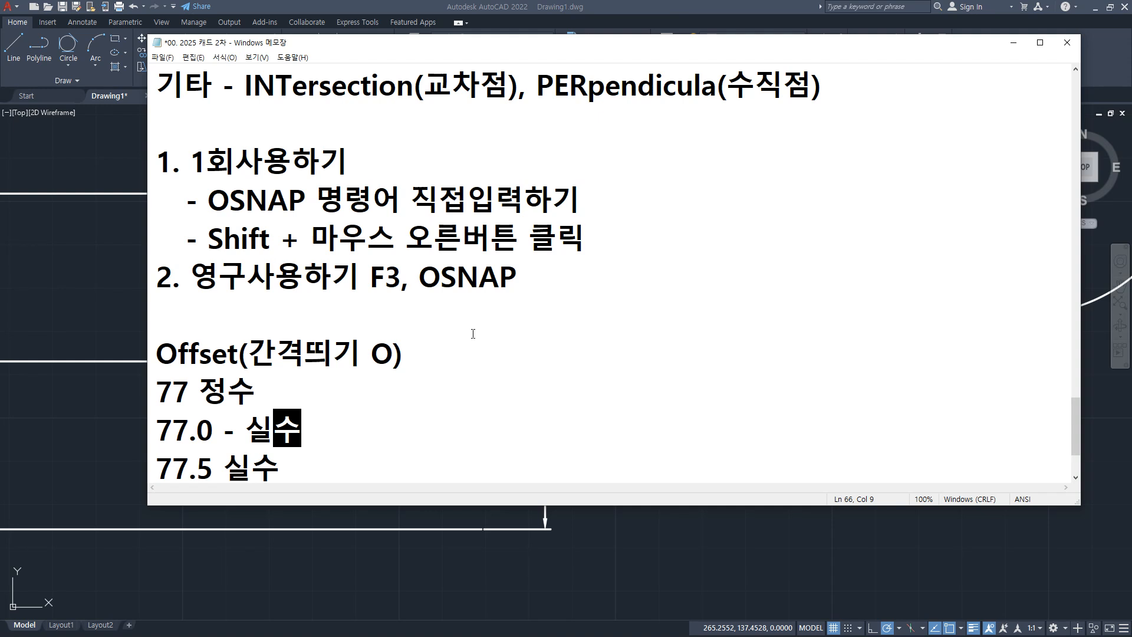
Below the 77.0 note, add one line with the numbers 1 to 10 and another with 0 to 9, separated by commas
key(Return)
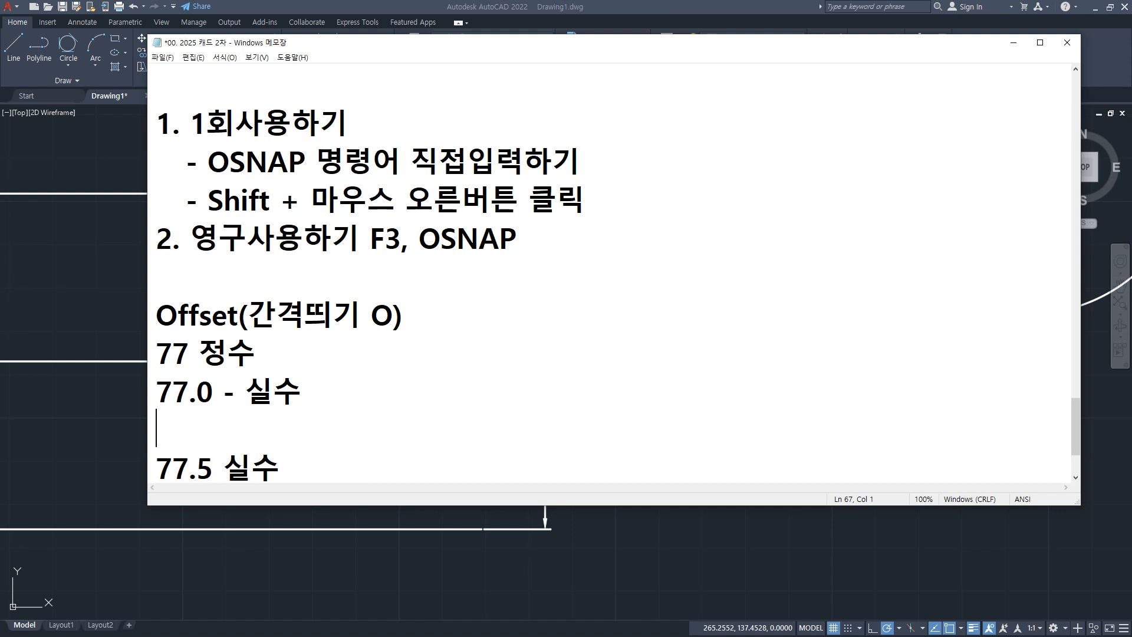
text(1,2,3)
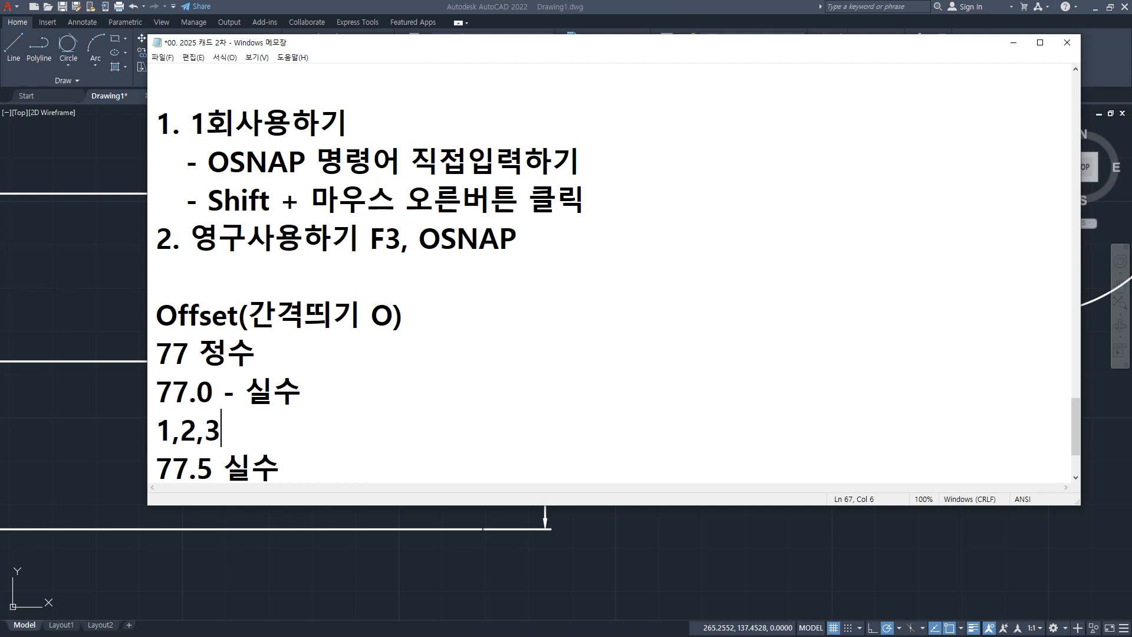
text(,4,5,6,7,8,9,10)
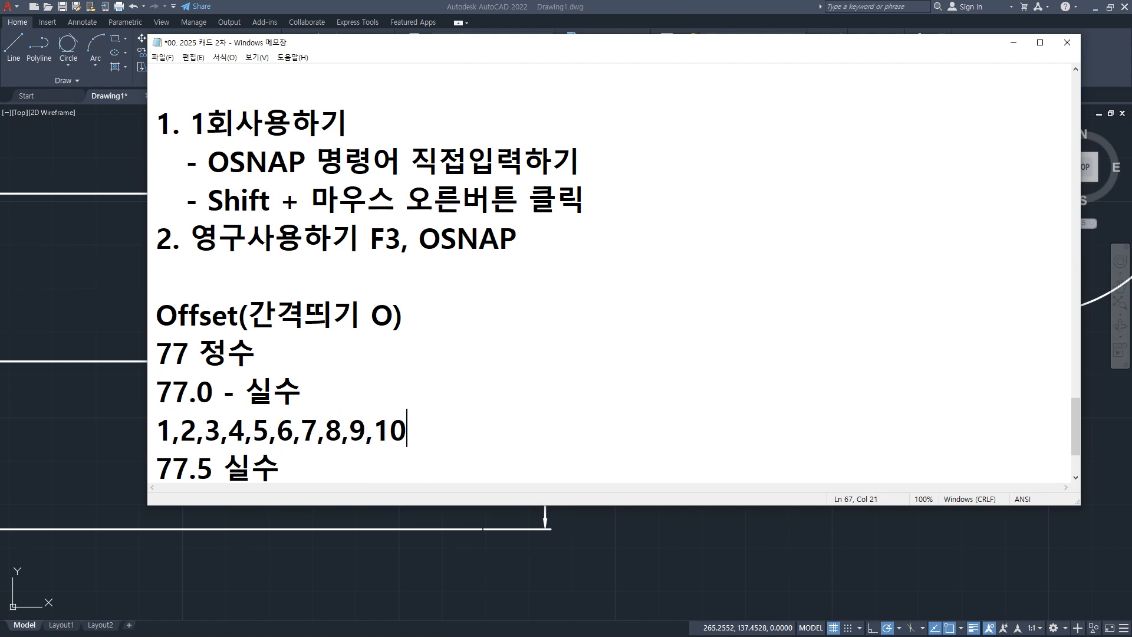
key(Return)
text(0)
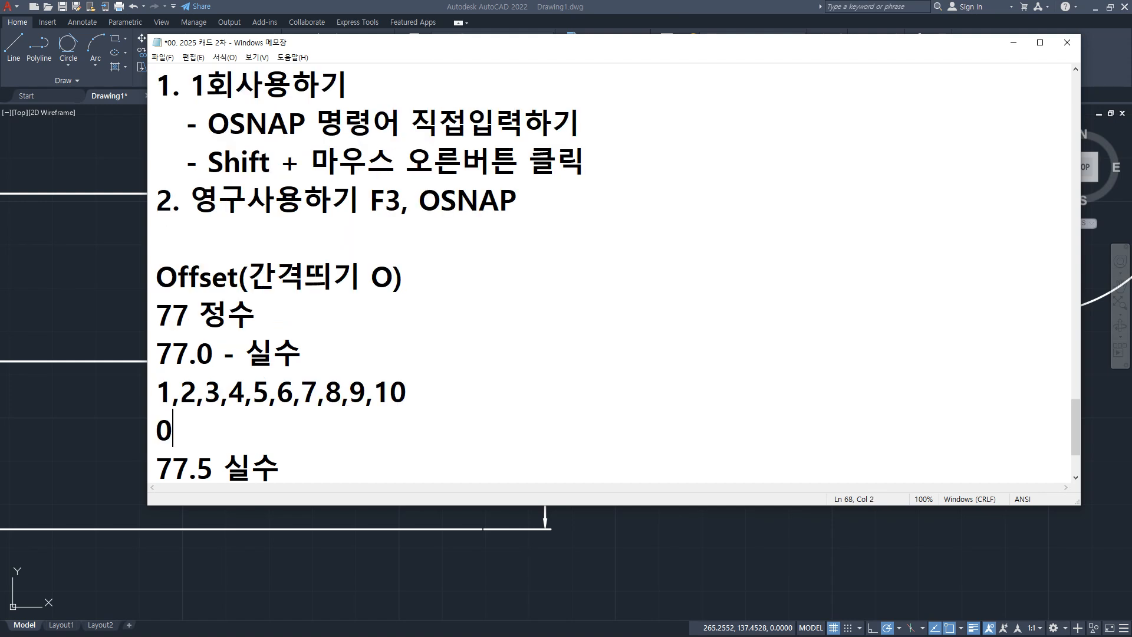
text(,1,2,3,4,5,)
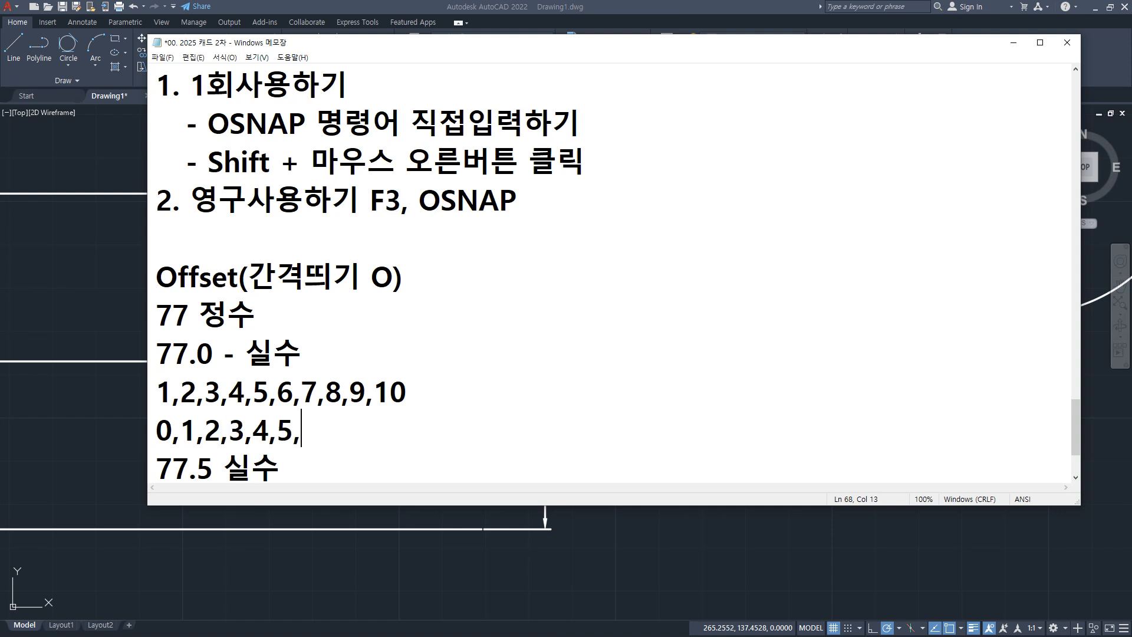
text(6,7,8,9)
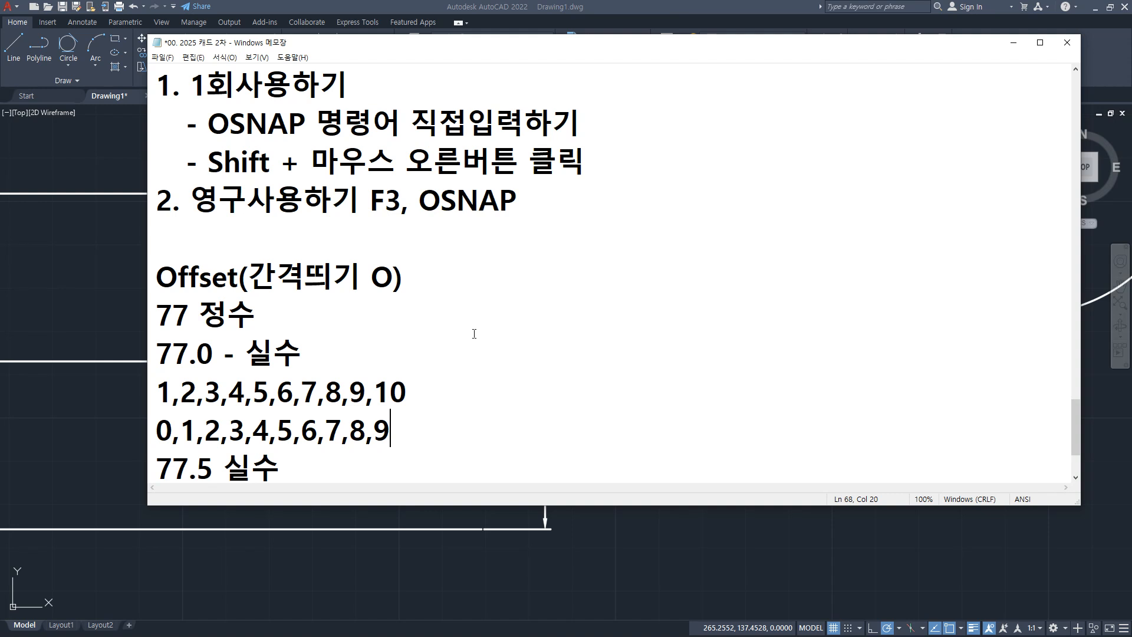
Switch back to AutoCAD, erase the three lines, the dimension and the circle, and run Zoom All
click(129, 262)
scroll(674, 306, down, 5)
middle_drag(809, 228, 800, 263)
drag(800, 263, 397, 505)
text(e)
key(Return)
text(z)
key(Return)
text(a)
key(Return)
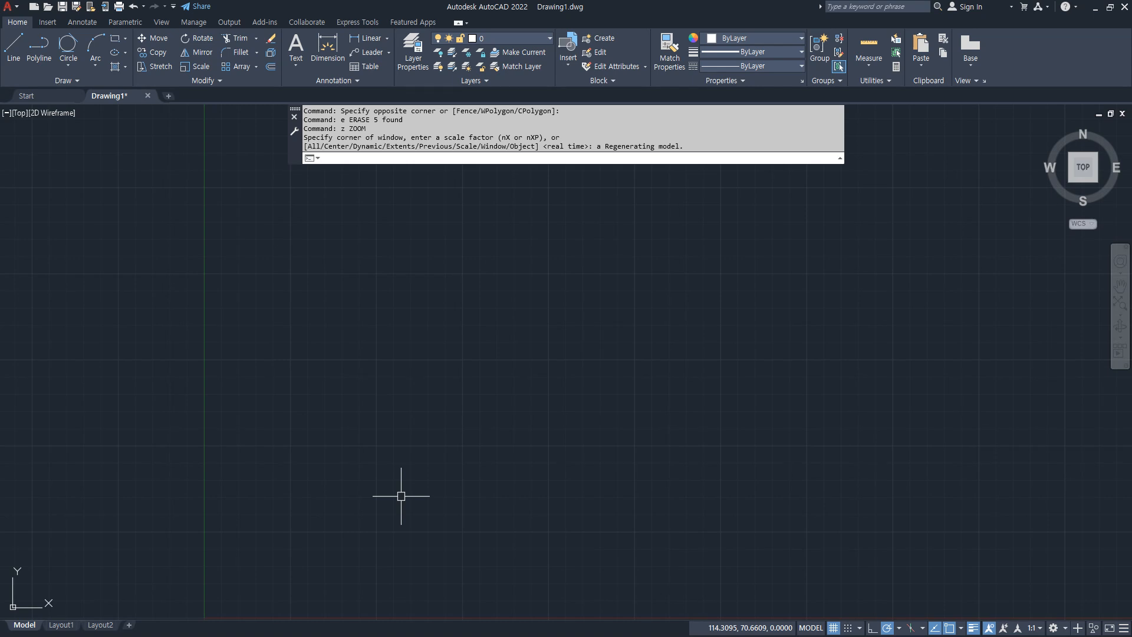
Draw a horizontal line across the middle of the drawing area
scroll(401, 496, up, 2)
text(l)
key(Return)
click(255, 346)
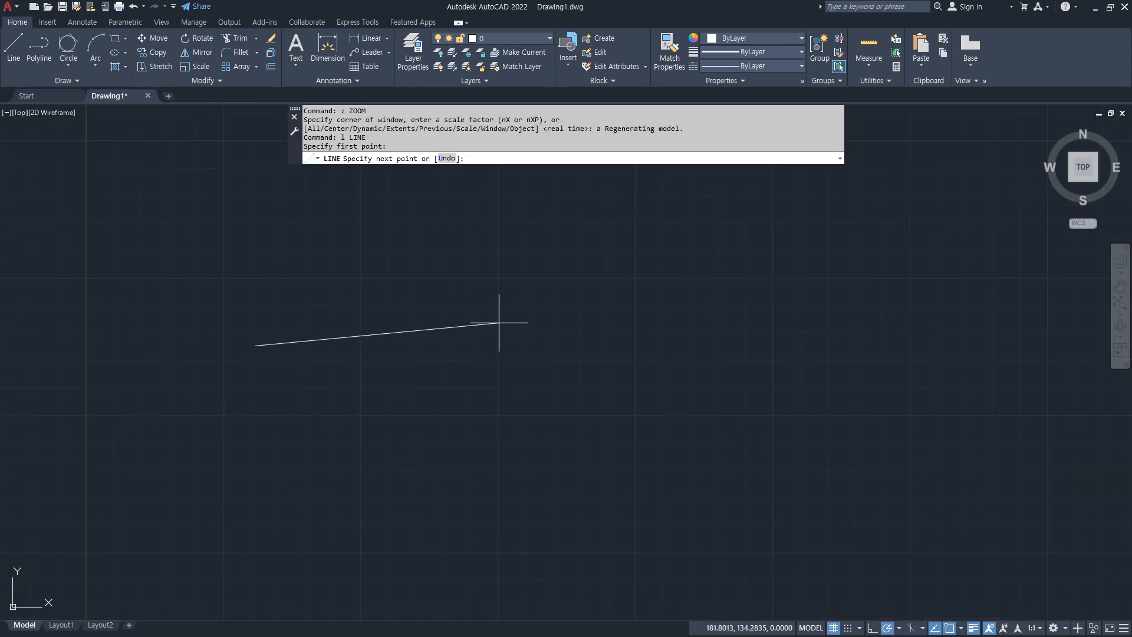
click(767, 345)
key(Return)
Draw two separate vertical lines crossing the horizontal line, dividing it into three roughly equal parts
key(Return)
click(425, 277)
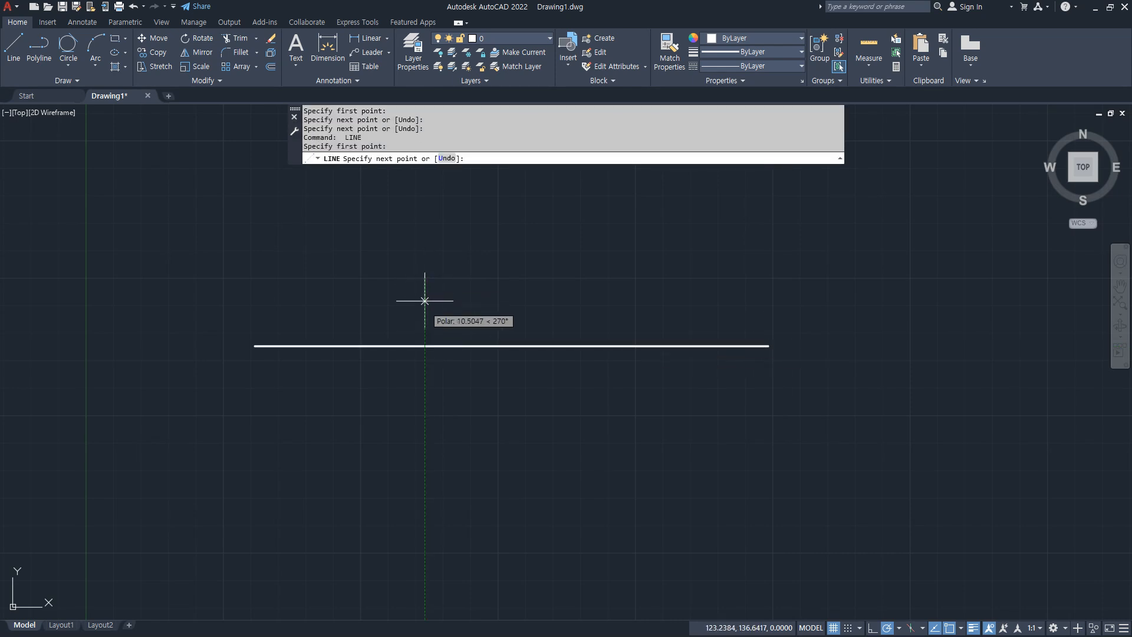
click(424, 450)
key(Return)
click(607, 280)
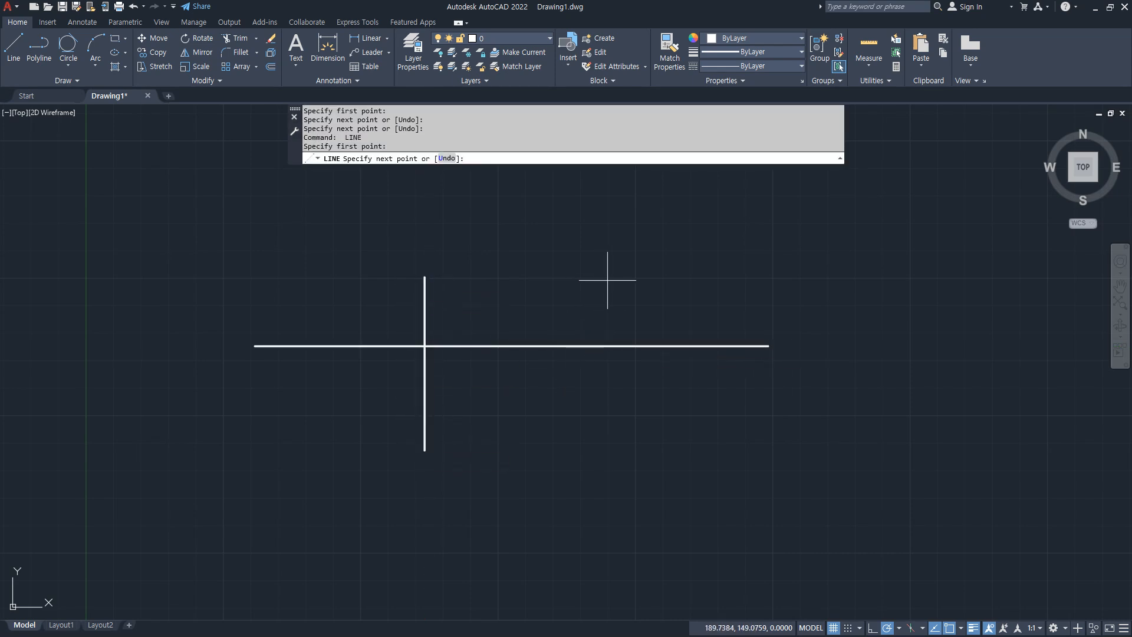
click(607, 451)
key(Return)
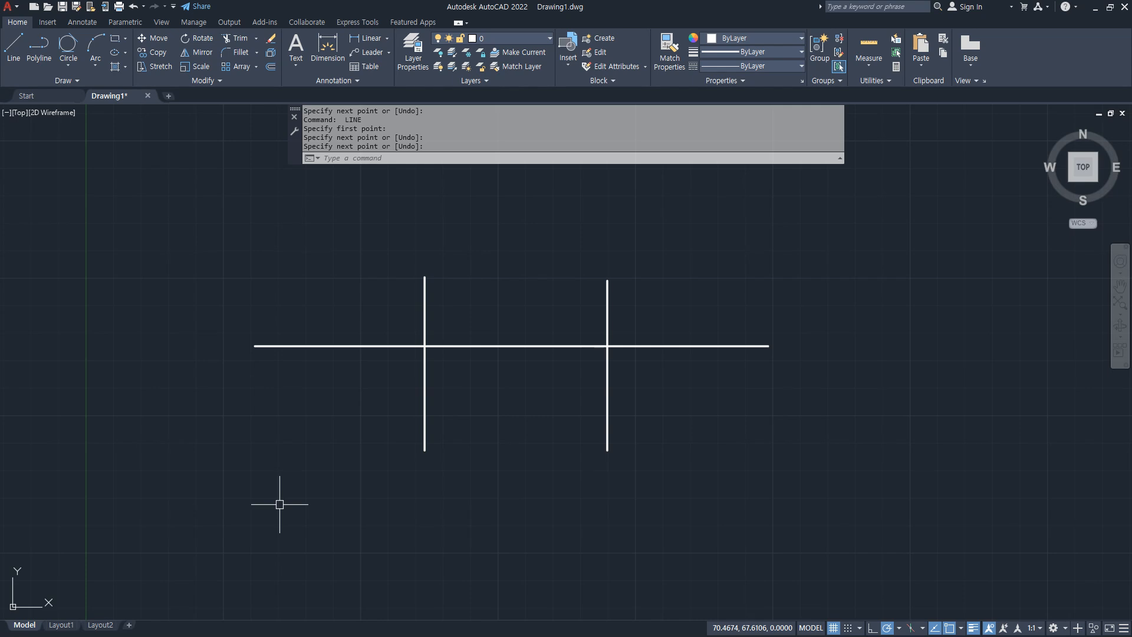
Set the Trim command's mode option to Quick and end the command
text(tr)
key(Return)
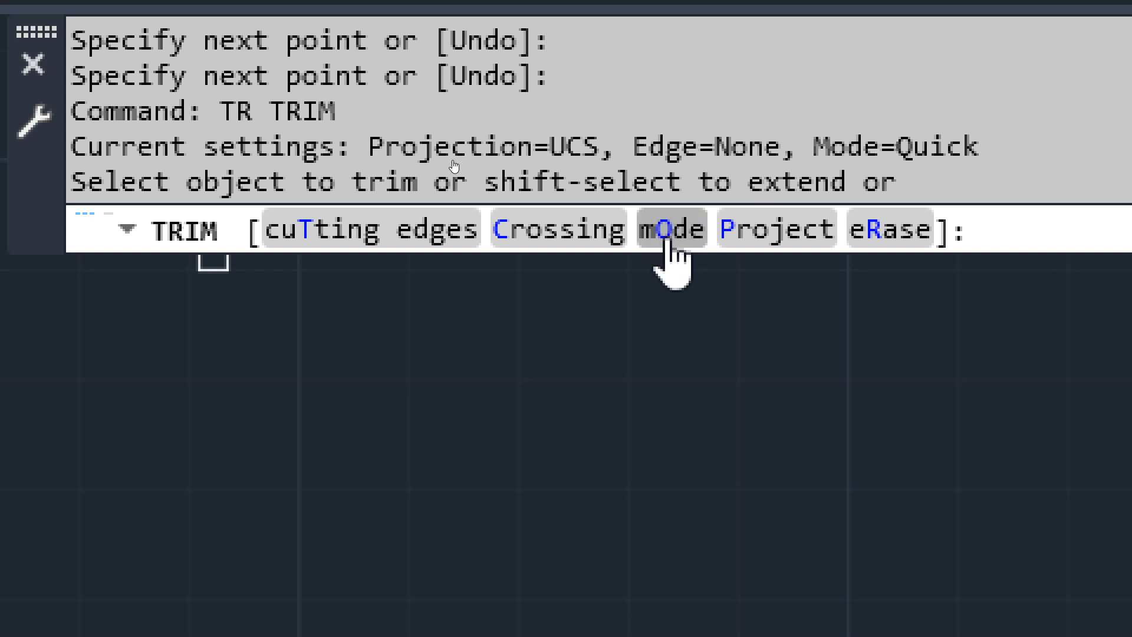
click(669, 236)
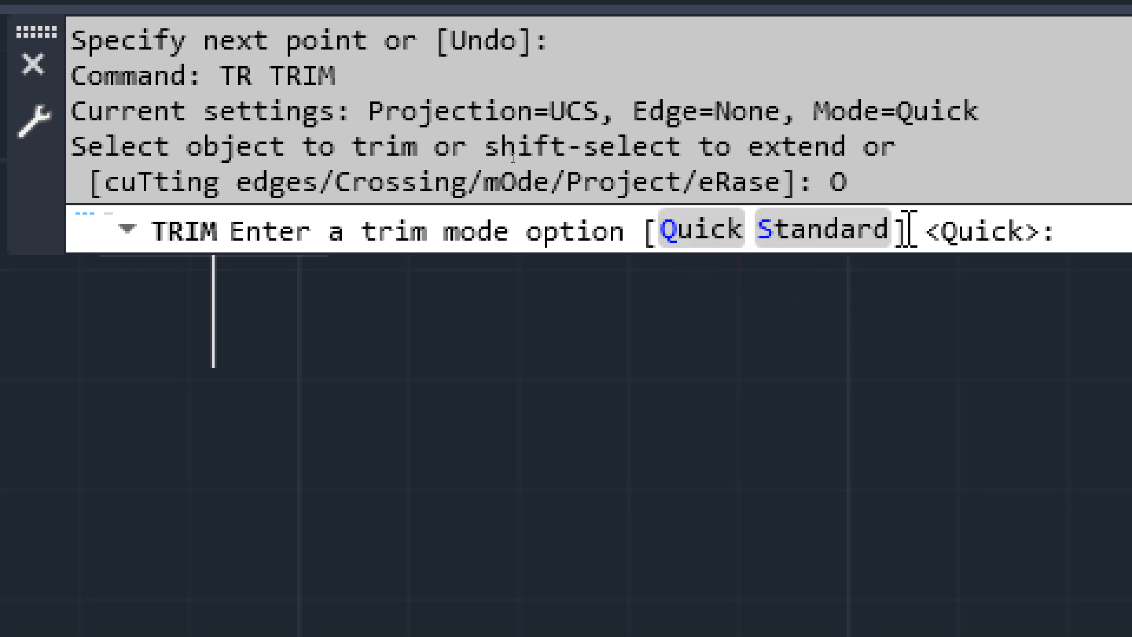
click(700, 232)
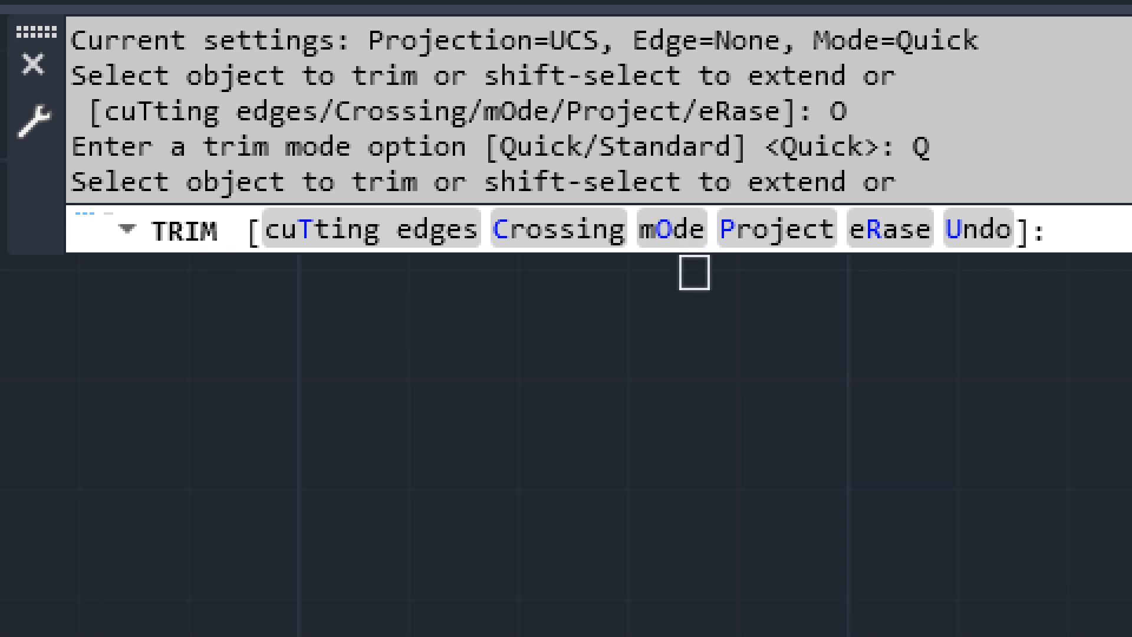
click(695, 272)
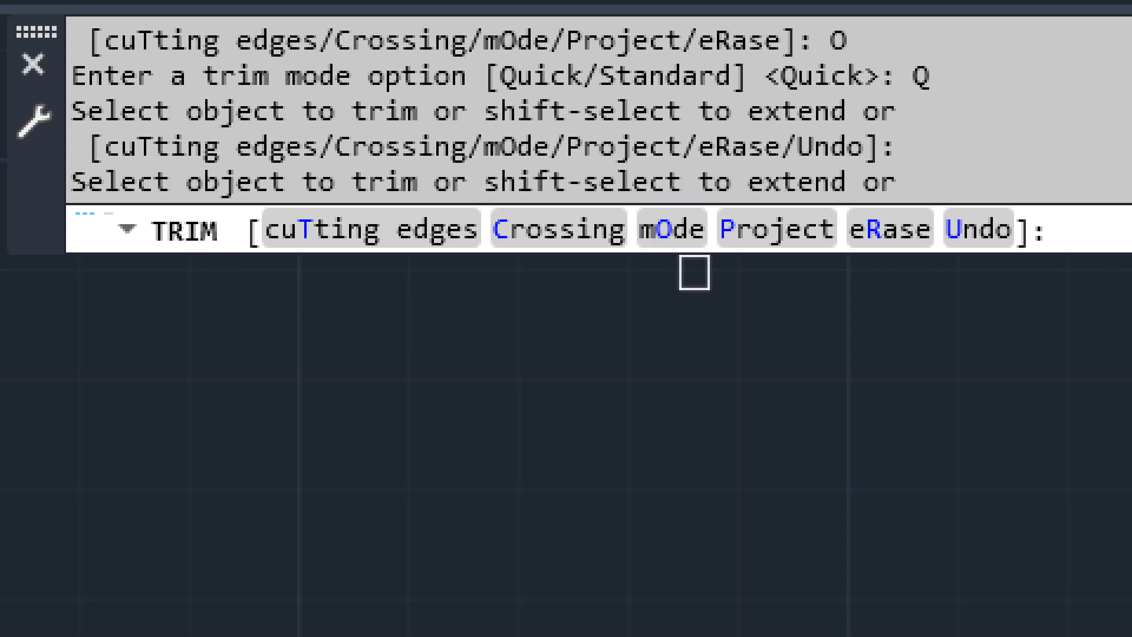
key(Return)
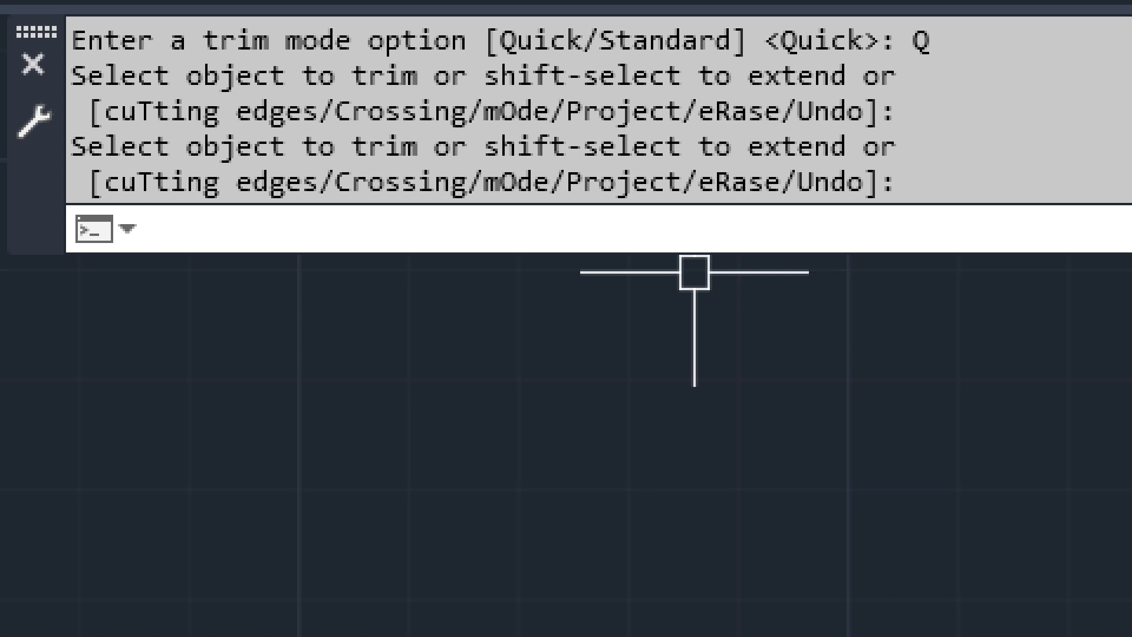
Trim away every segment of the three crossing lines one at a time in Quick mode, and undo the trim
key(Return)
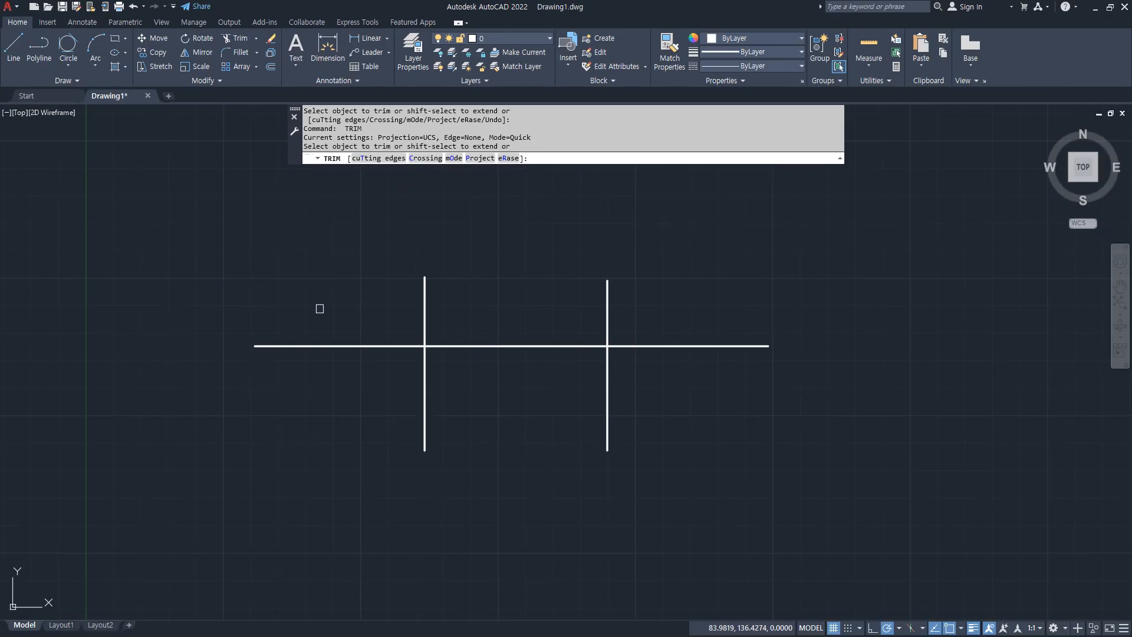
click(317, 345)
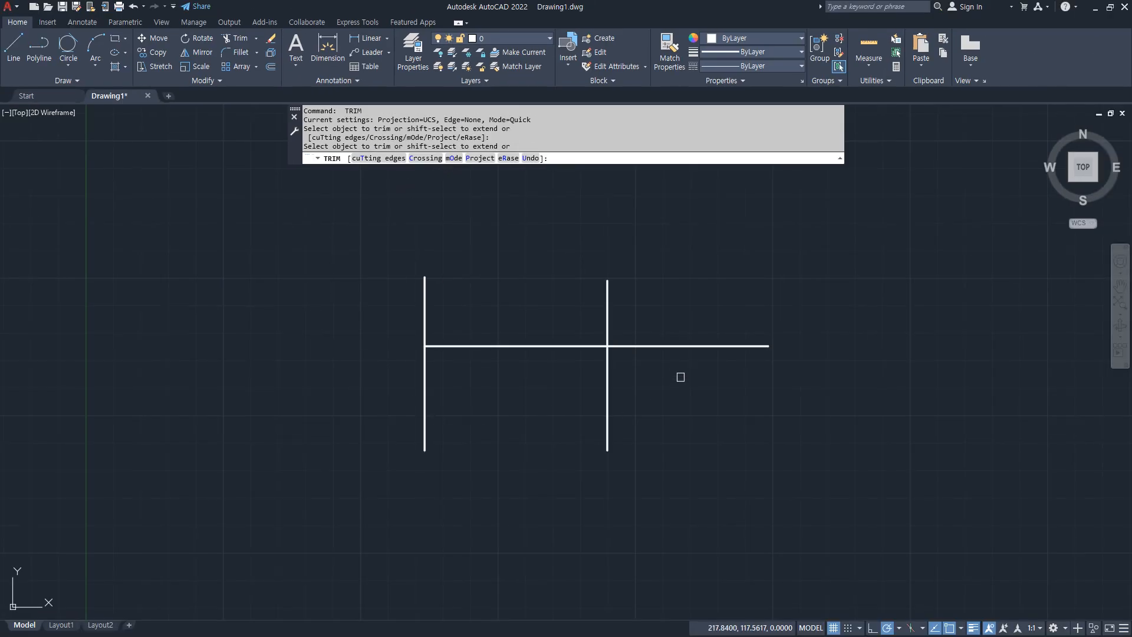
click(690, 347)
click(608, 392)
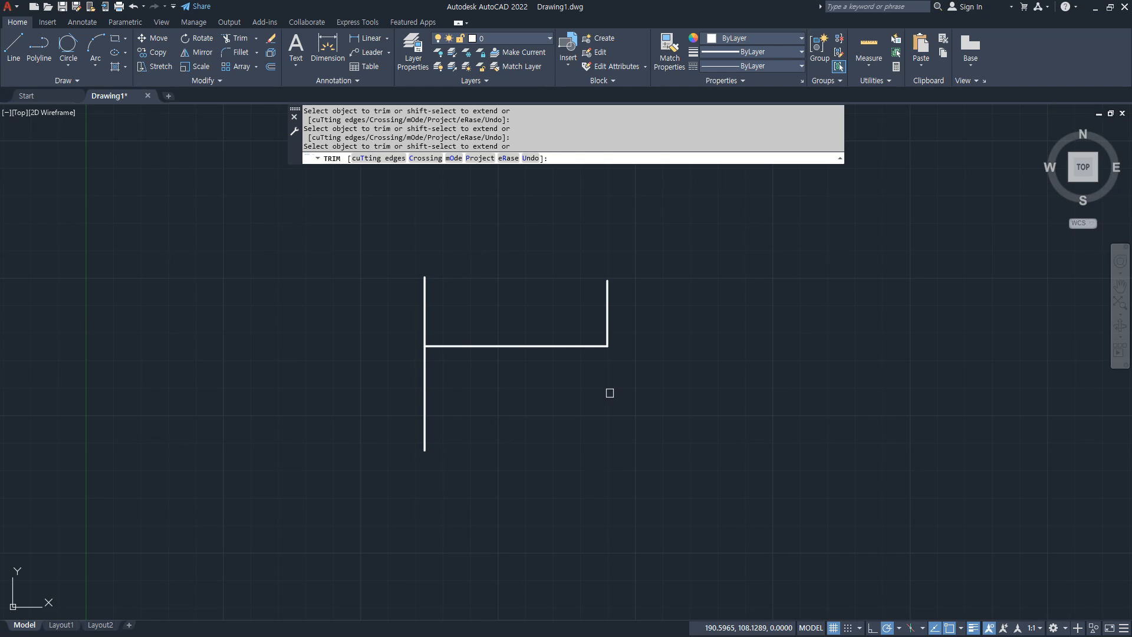
click(425, 396)
click(526, 346)
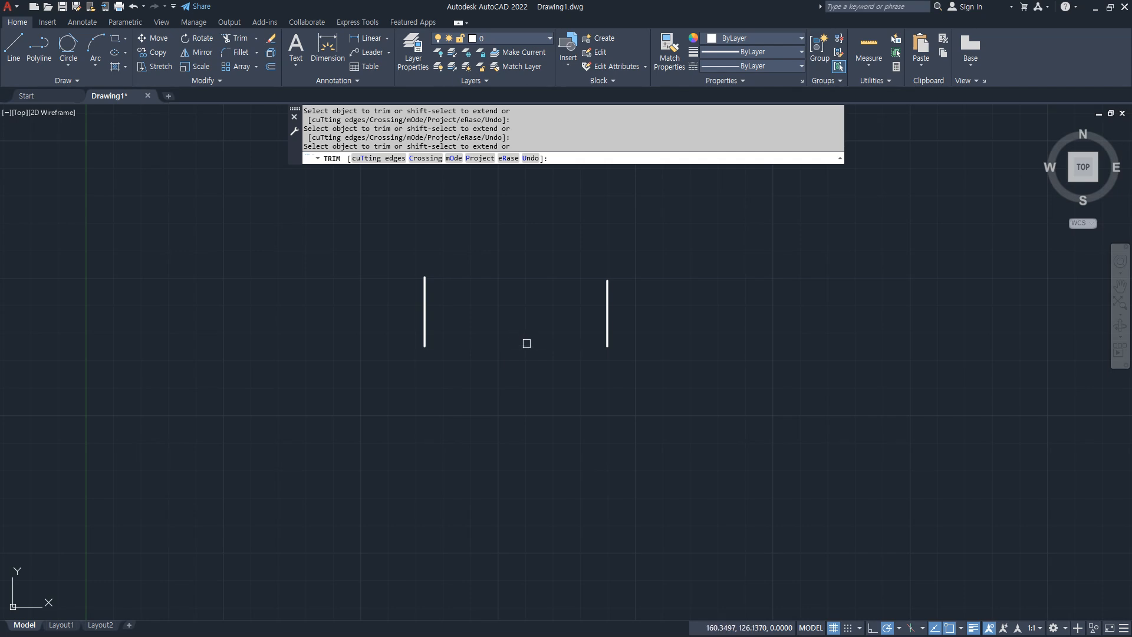
click(607, 321)
click(425, 318)
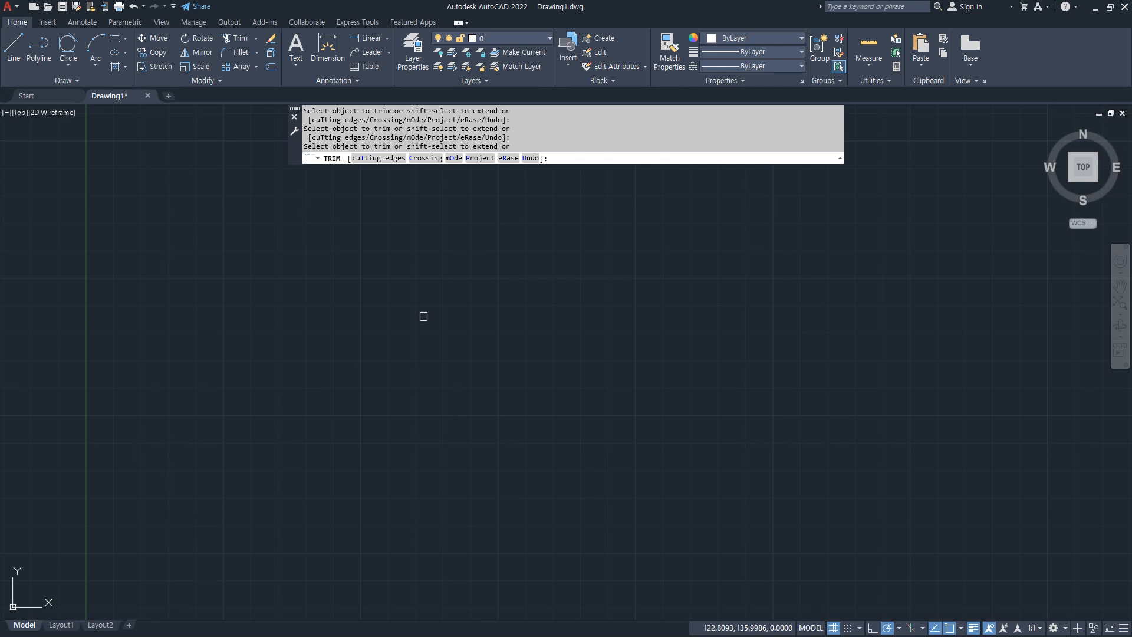
key(Return)
key(ctrl+z)
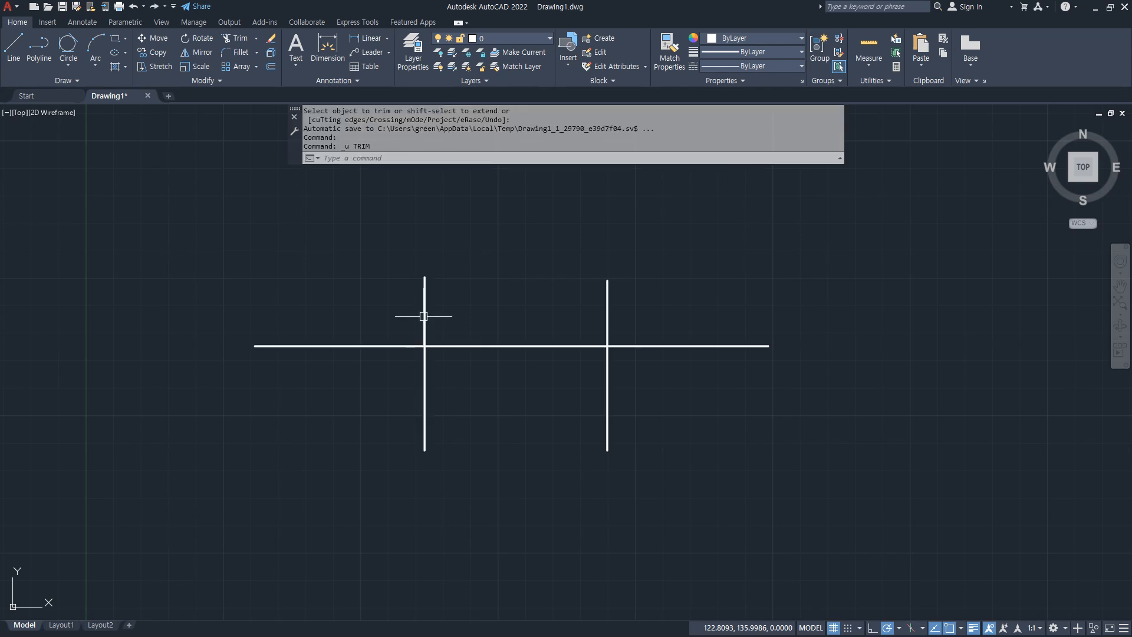
Trim the horizontal line's left end and the lower ends of both vertical lines with two fence selections
click(532, 285)
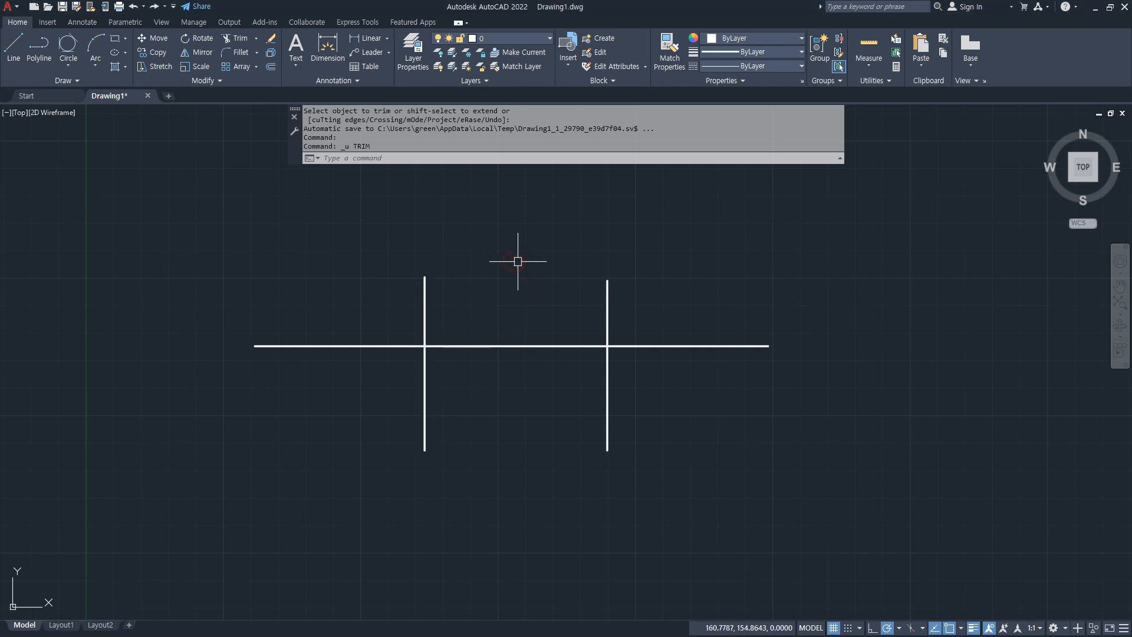
text(tr)
key(Return)
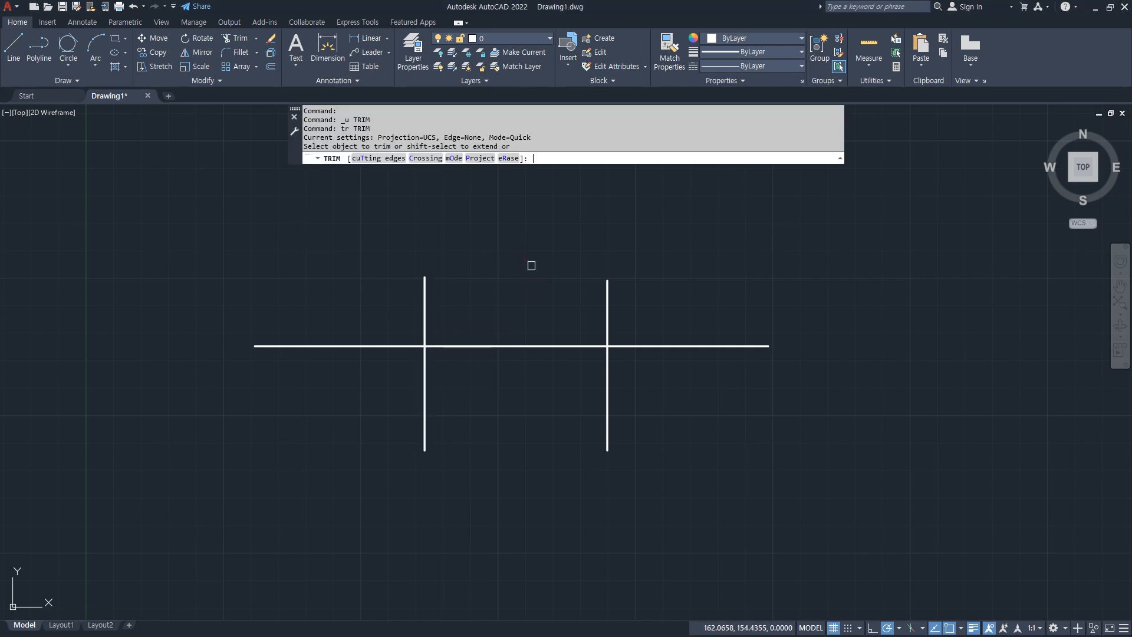
click(320, 234)
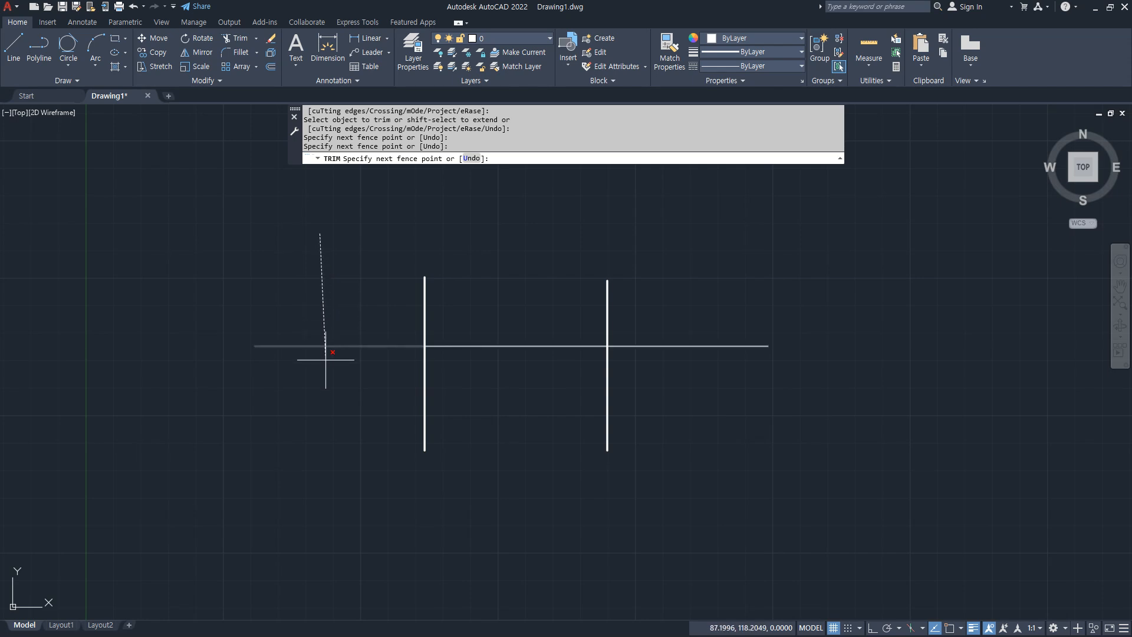
click(326, 396)
key(Return)
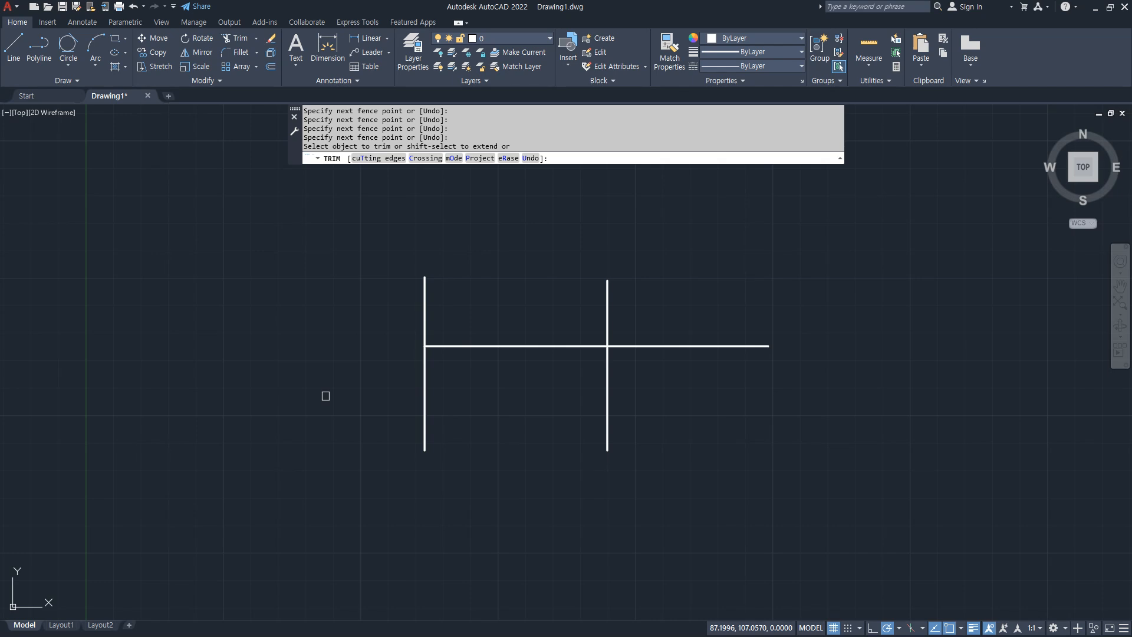
click(326, 395)
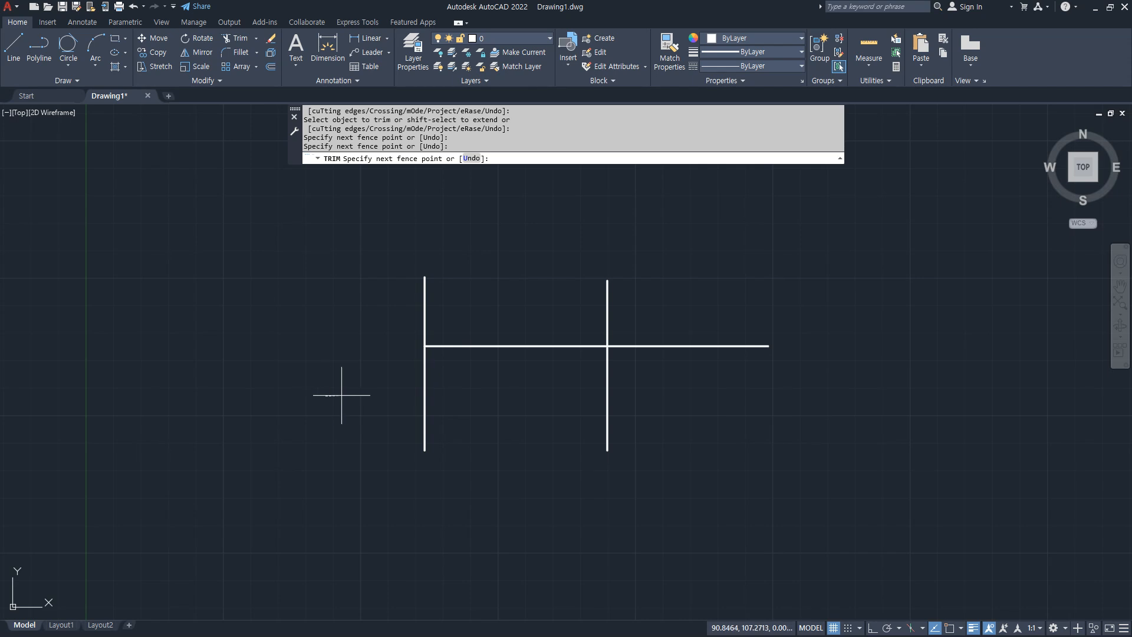
click(720, 389)
key(Return)
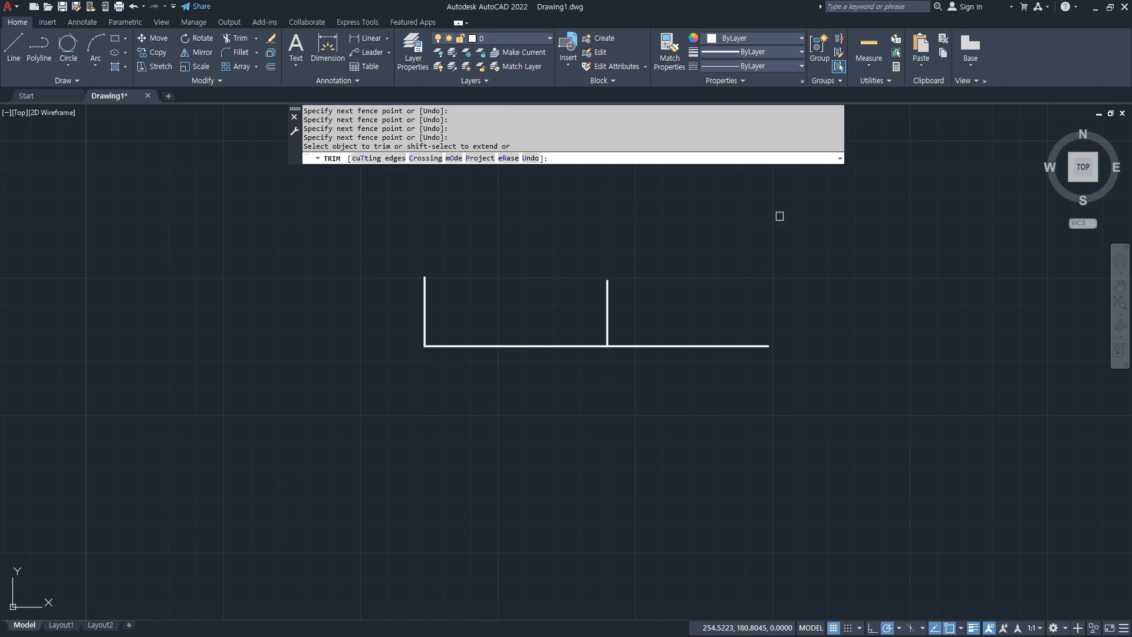
Trim the horizontal line's right end and the remaining segments with freehand crossing strokes, and undo the whole trim
mouse_move(762, 200)
mouse_down()
mouse_move(731, 264)
mouse_move(712, 362)
mouse_move(644, 507)
mouse_up()
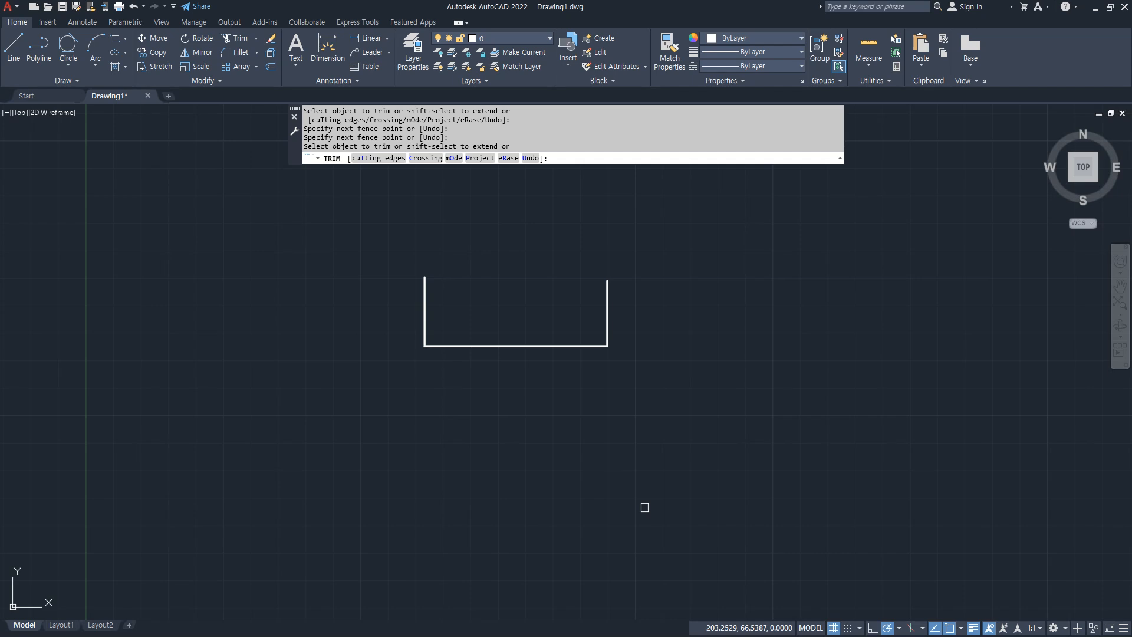
mouse_move(642, 287)
mouse_down()
mouse_move(530, 380)
mouse_move(371, 296)
mouse_up()
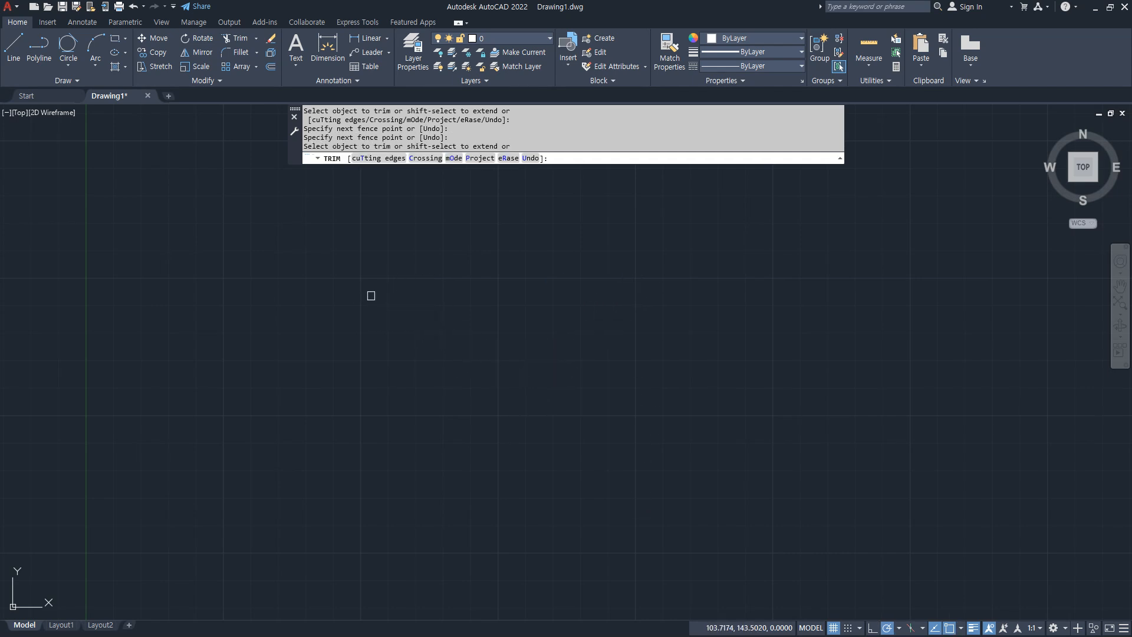
key(Escape)
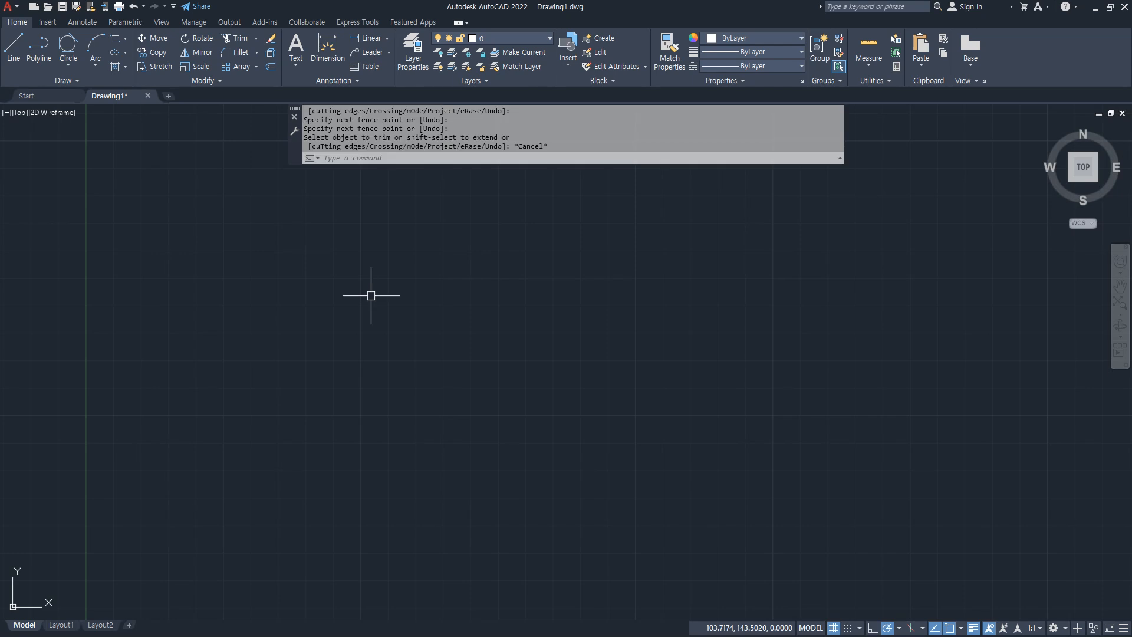
key(ctrl+z)
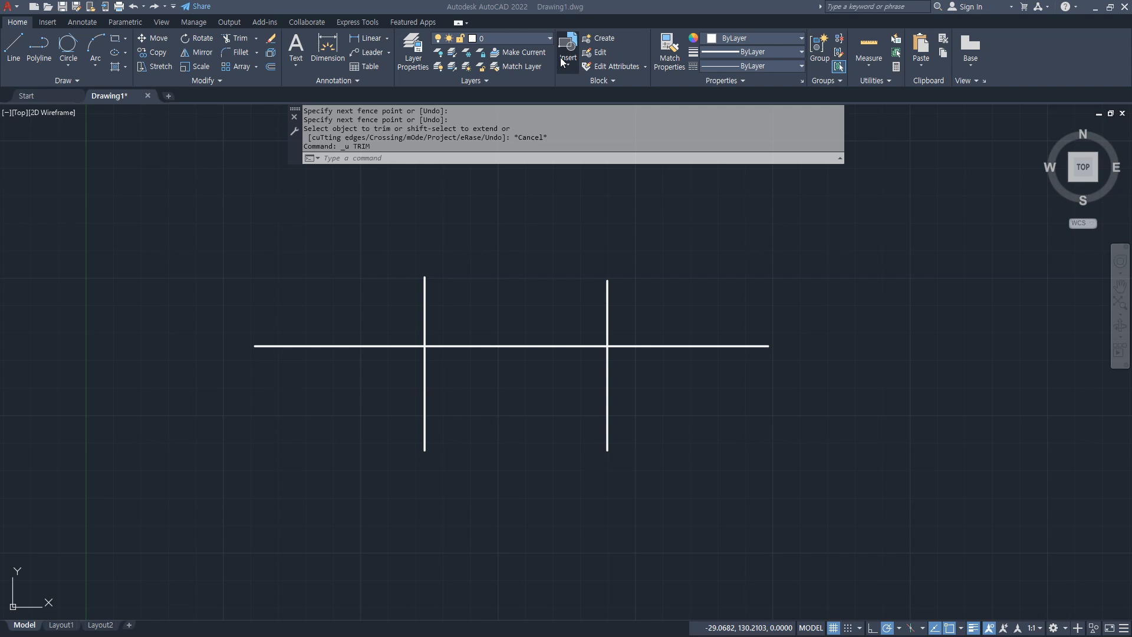
text(u)
key(Return)
key(Escape)
key(Escape)
Set the Trim command's mode option to Standard and restart Trim at the cutting-edge selection
text(tr)
key(Return)
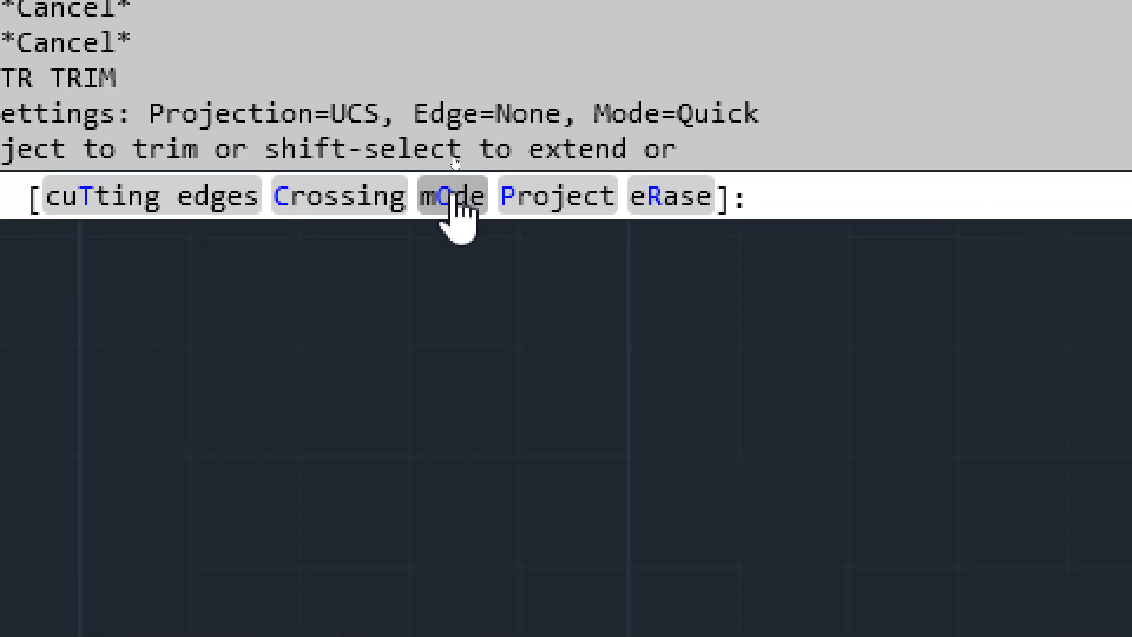
click(454, 198)
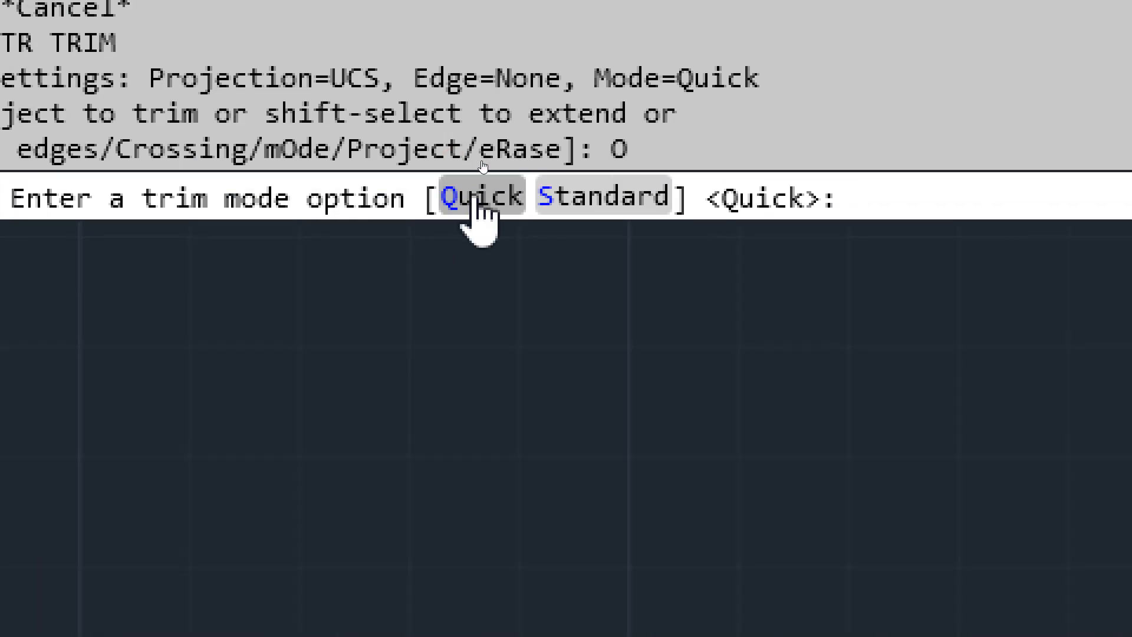
click(631, 207)
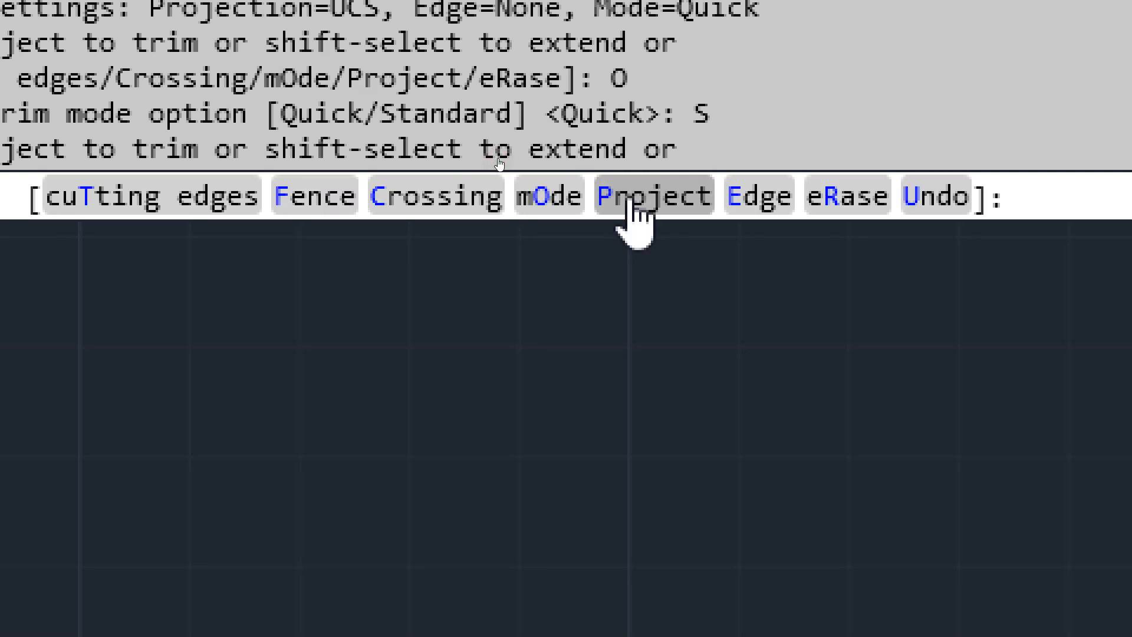
click(634, 201)
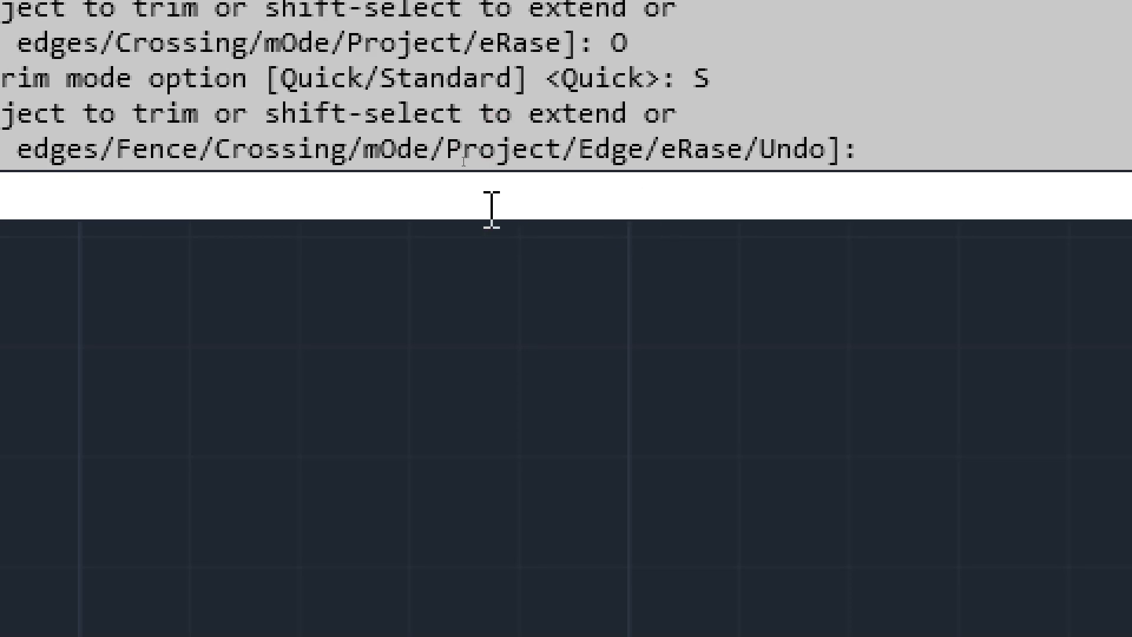
key(Return)
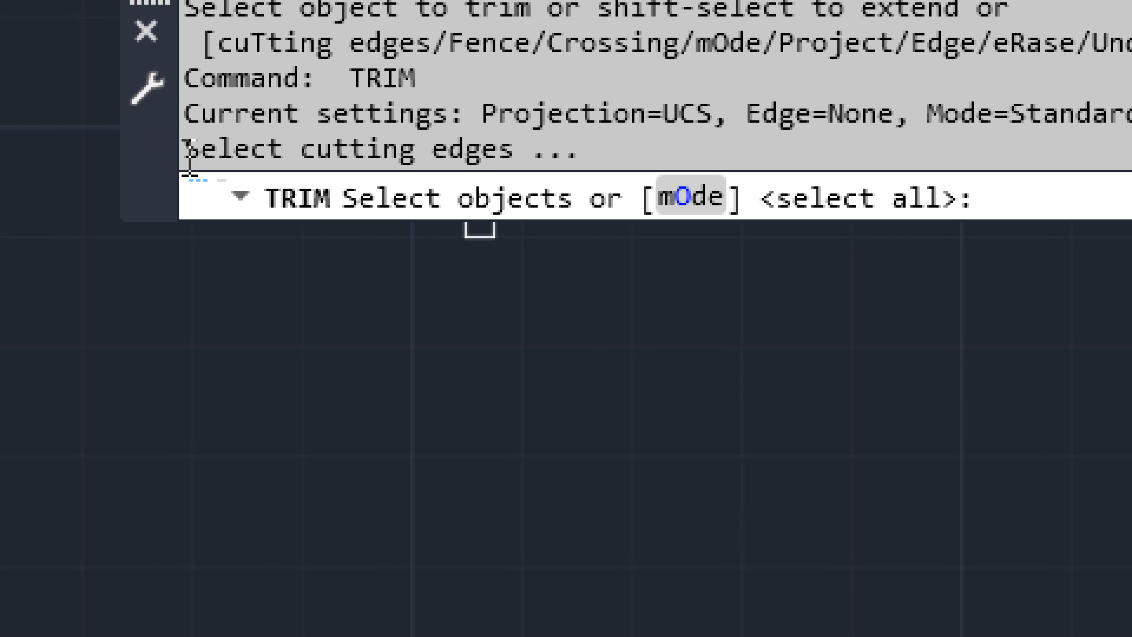
drag(185, 143, 572, 144)
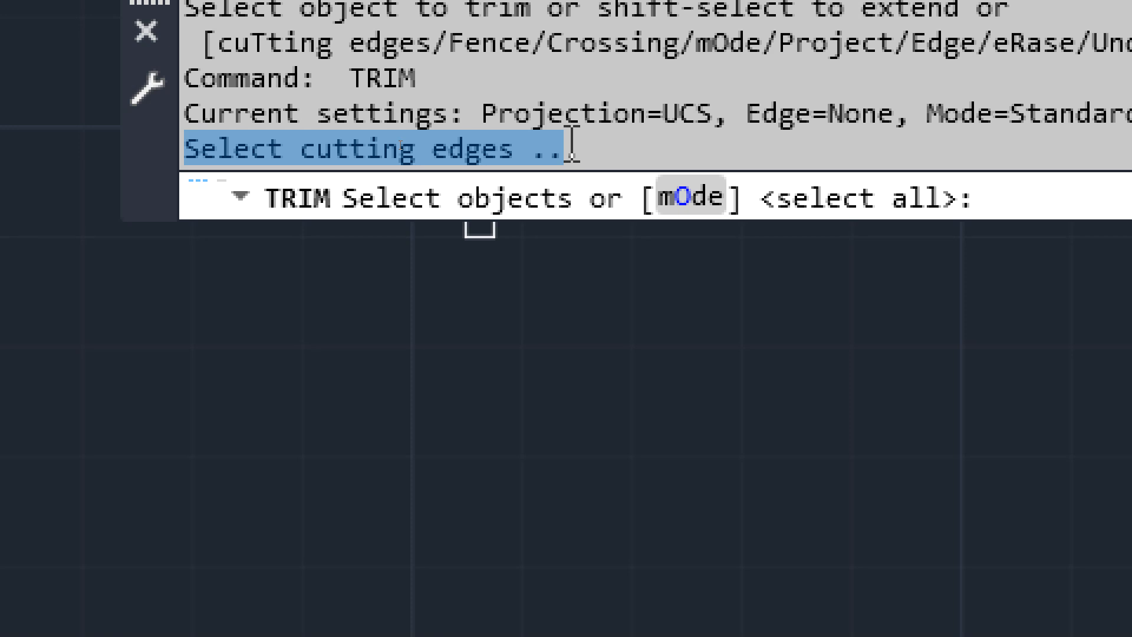
mouse_move(327, 378)
mouse_down()
mouse_move(348, 377)
mouse_move(256, 348)
mouse_move(417, 353)
mouse_move(281, 334)
mouse_move(273, 351)
mouse_up()
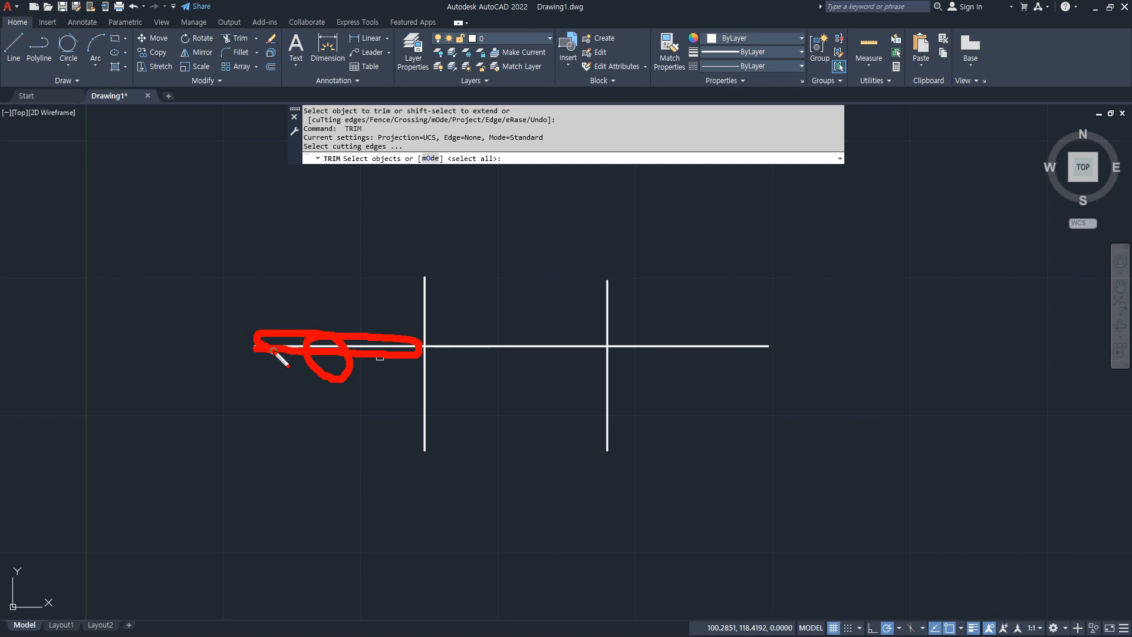
mouse_move(270, 347)
mouse_down()
mouse_move(388, 328)
mouse_move(397, 337)
mouse_up()
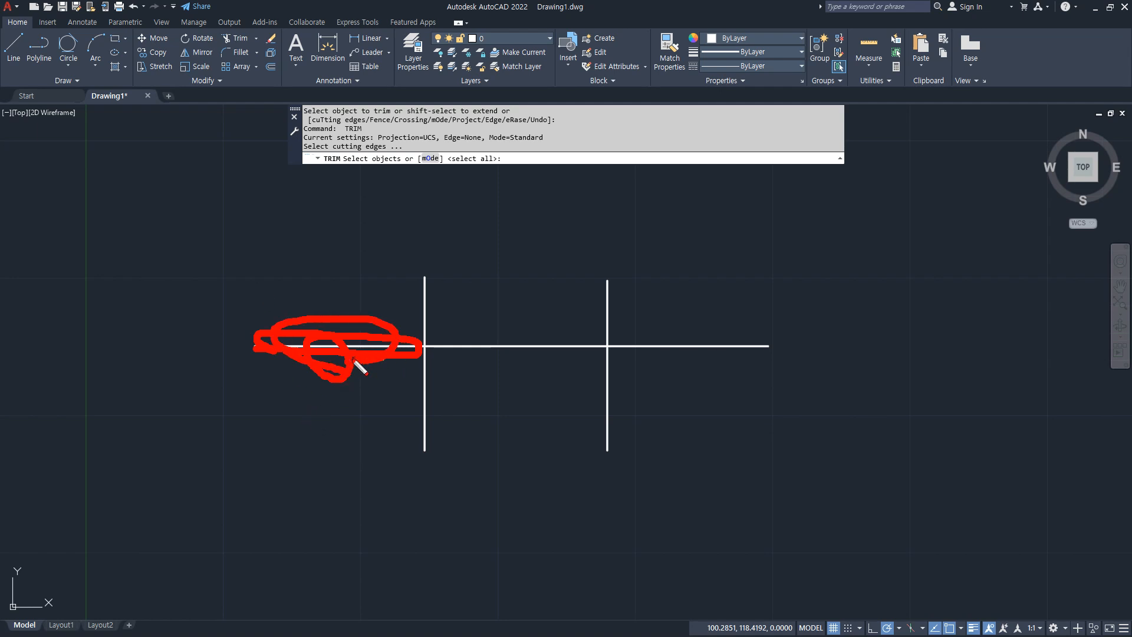
drag(429, 269, 425, 452)
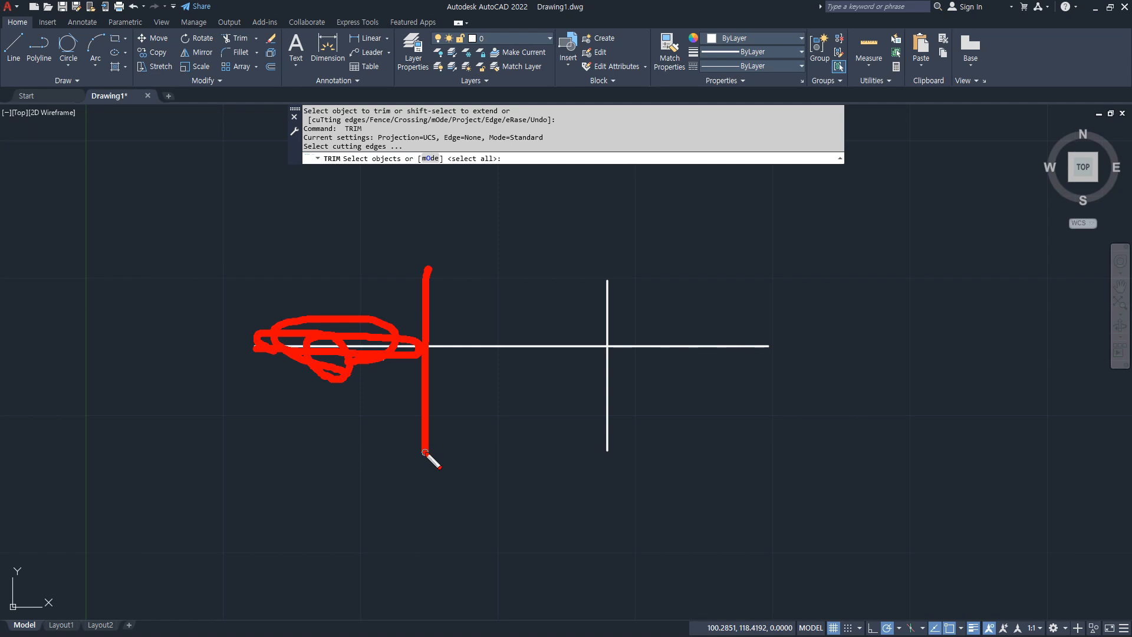
key(e)
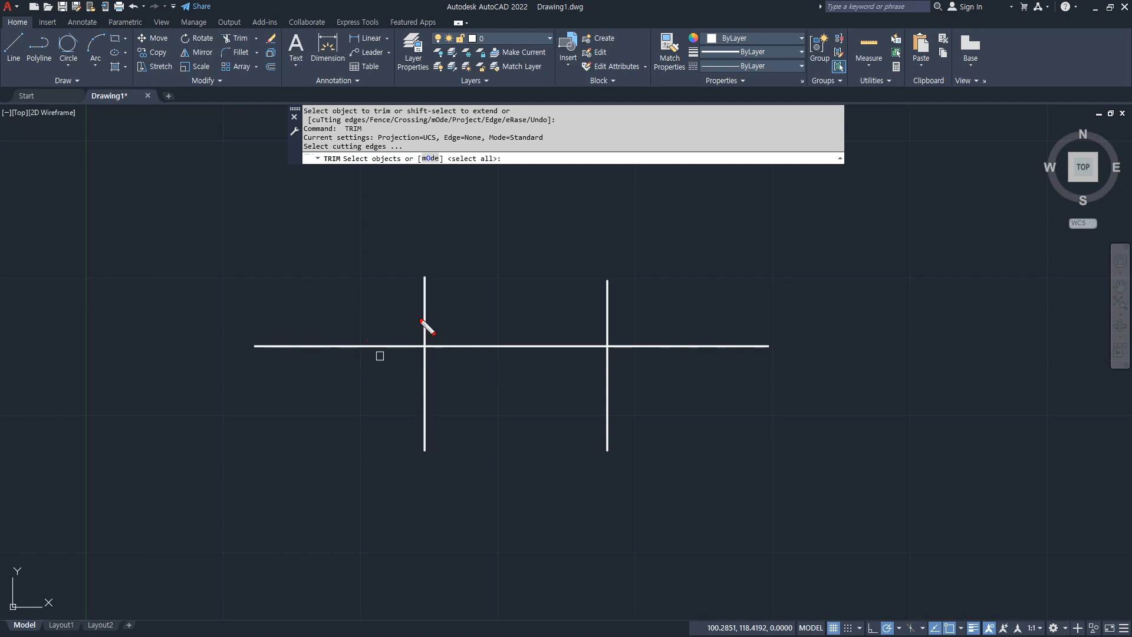
Trim the horizontal line's left end using only the left vertical line as cutting edge, and undo the trim
key(Escape)
click(424, 300)
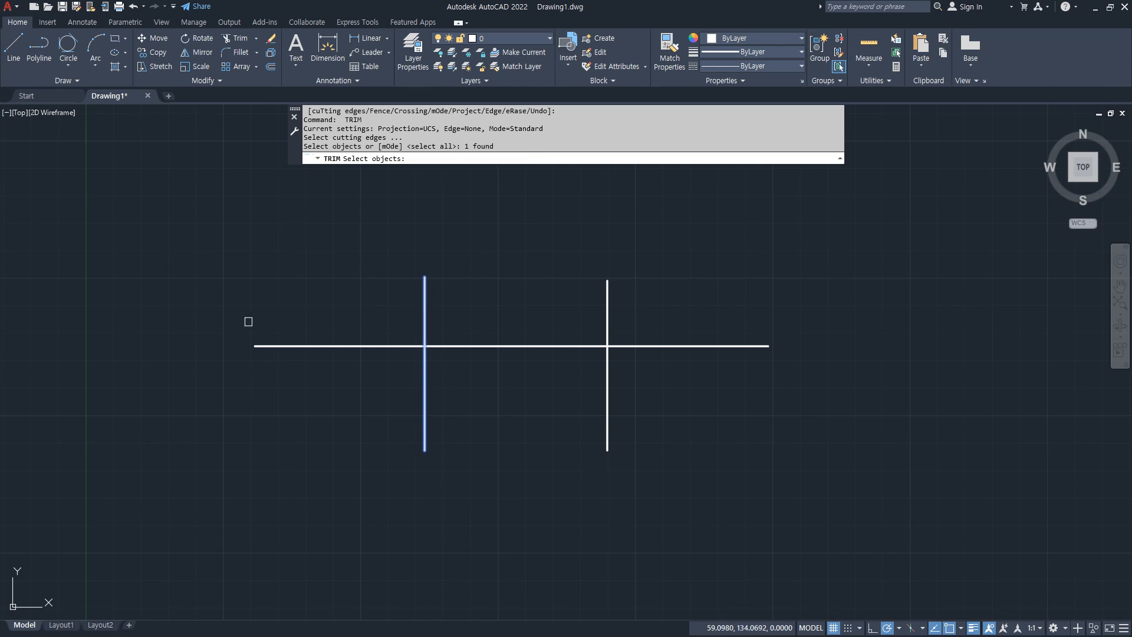
drag(423, 270, 431, 471)
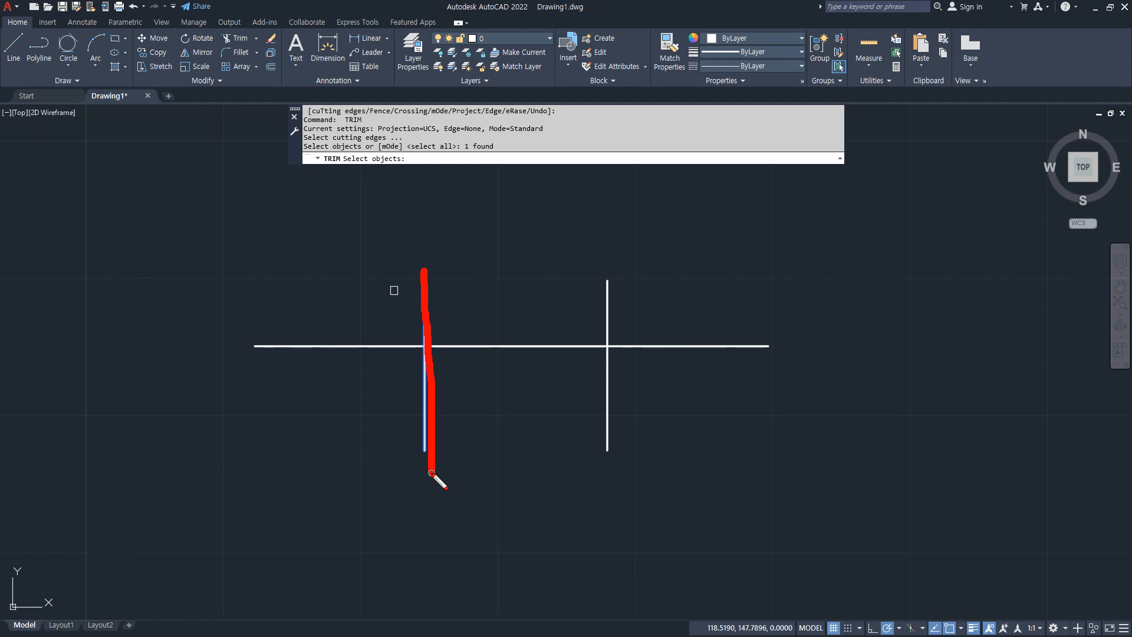
key(Escape)
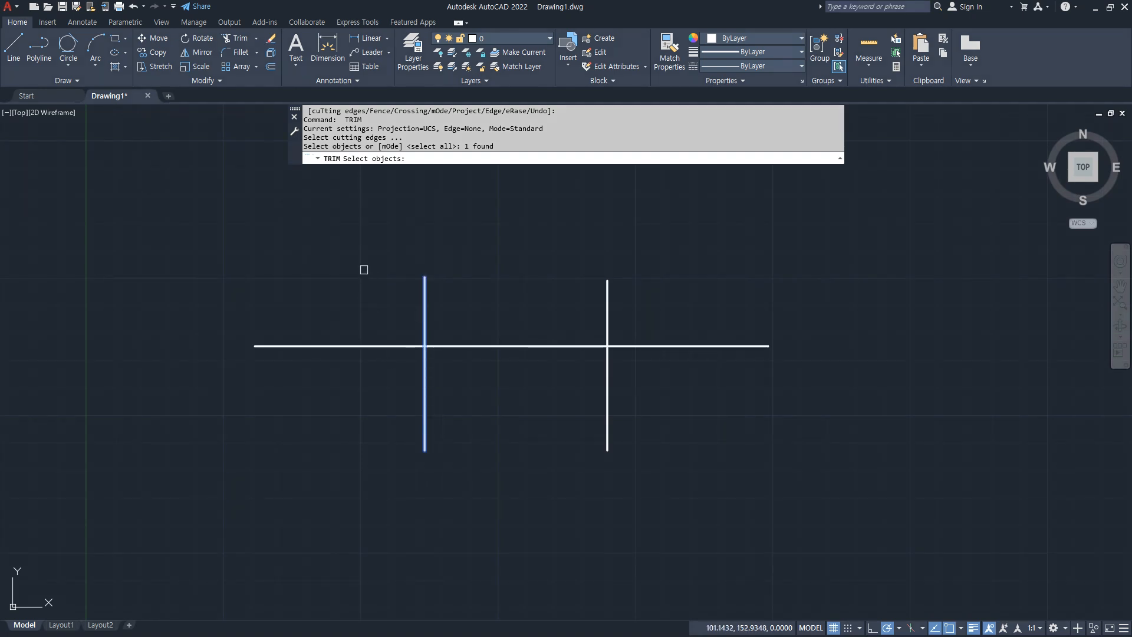
key(Return)
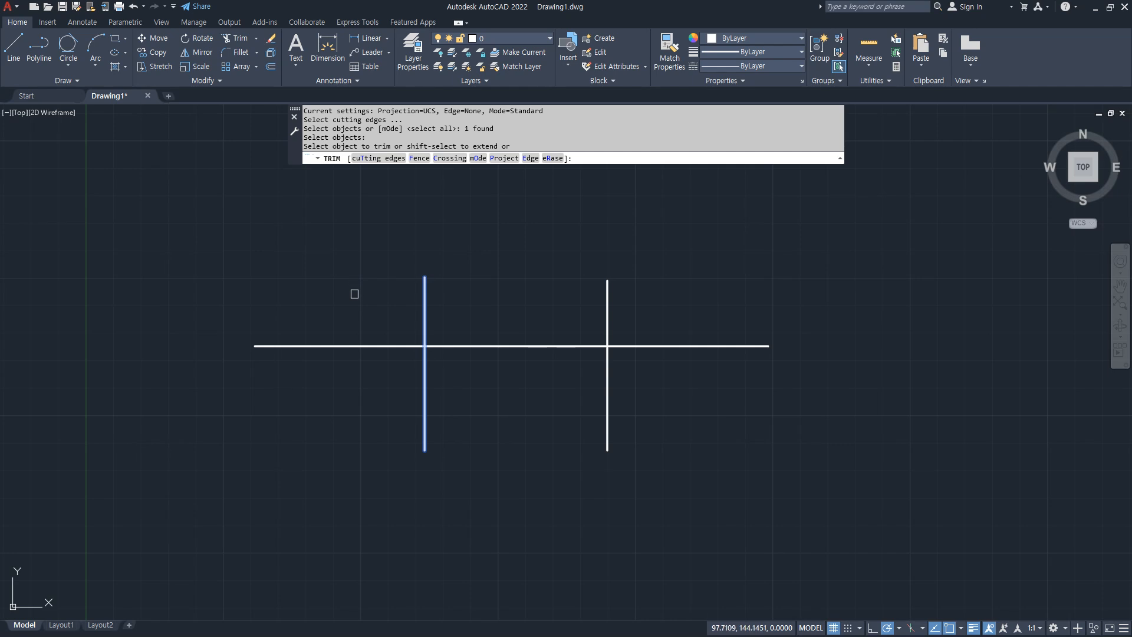
click(341, 346)
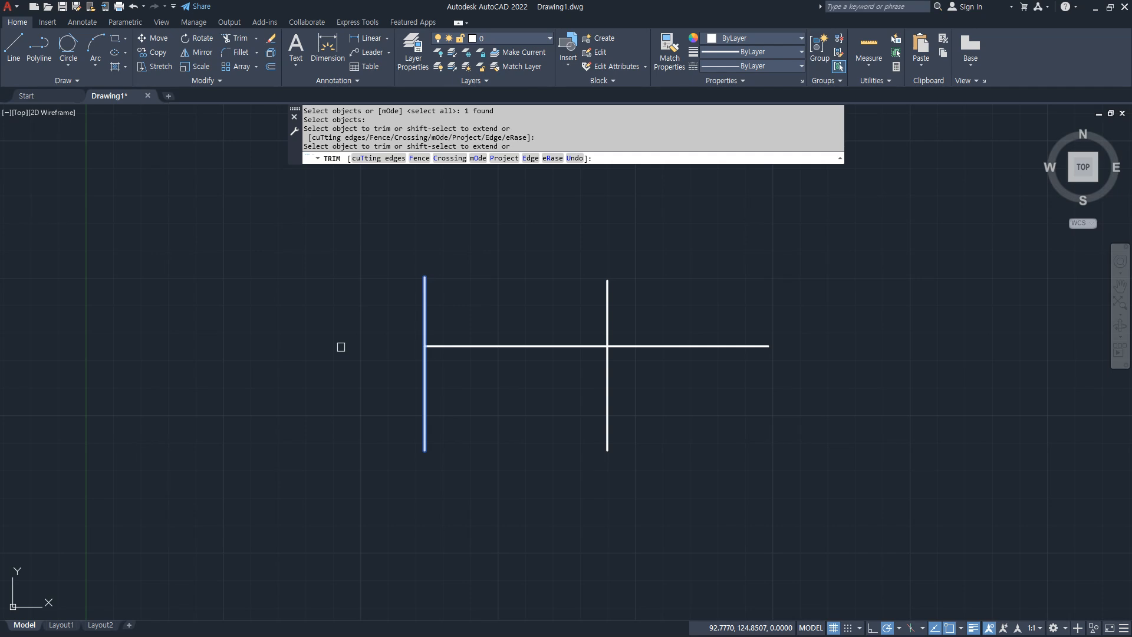
key(Escape)
key(ctrl+z)
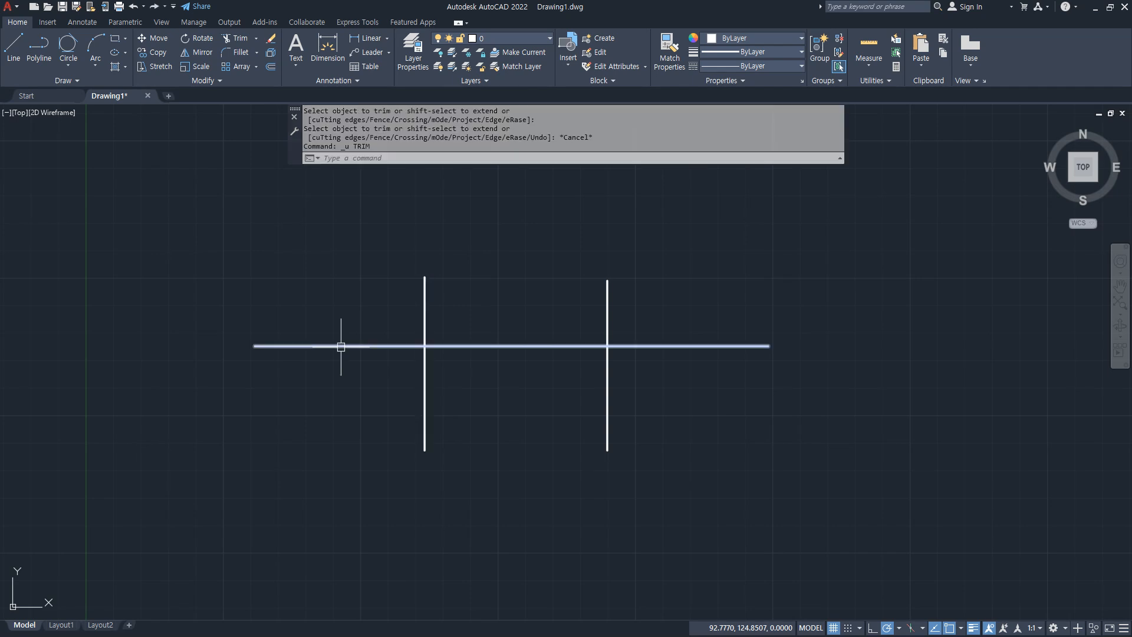
Trim both outer ends of the horizontal line using the two vertical lines as cutting edges, and undo the trim
text(tr)
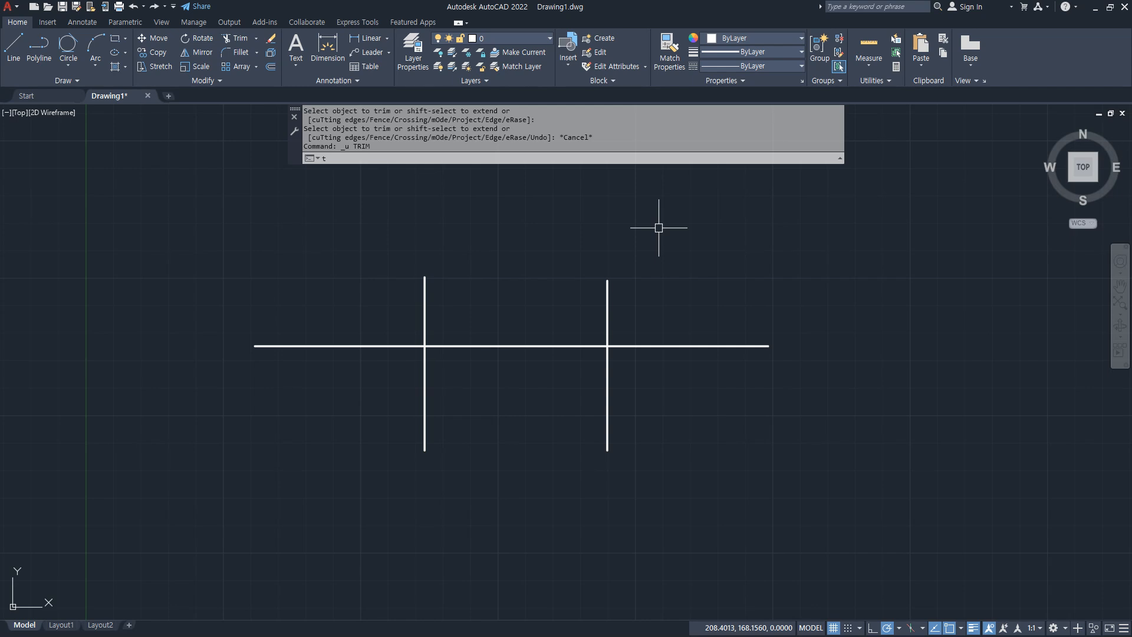
key(Return)
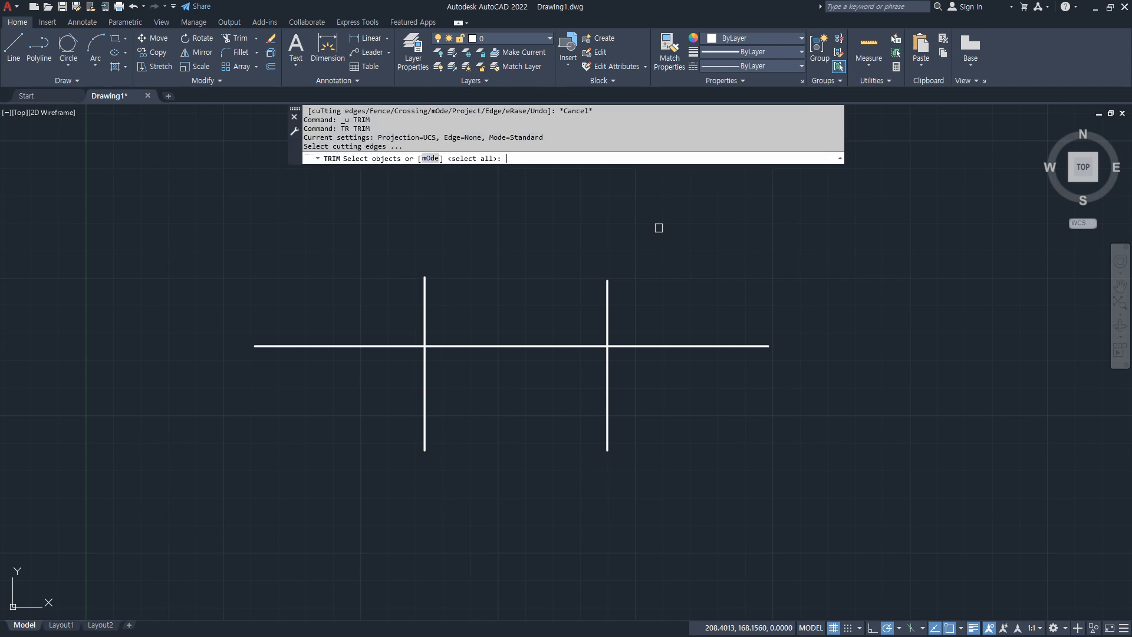
click(425, 288)
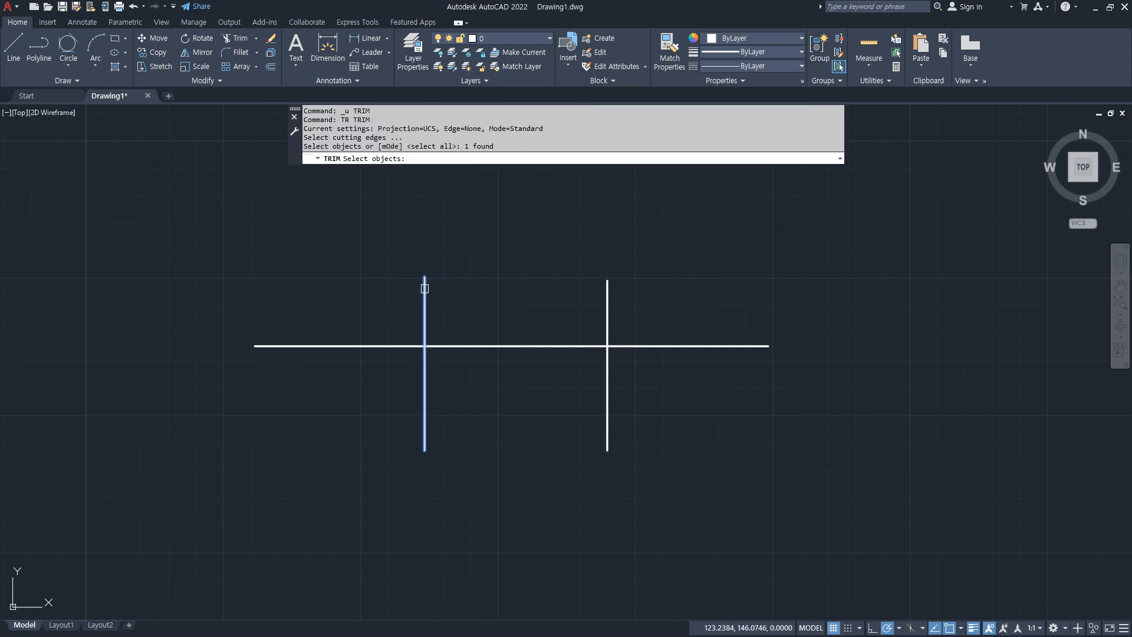
click(607, 287)
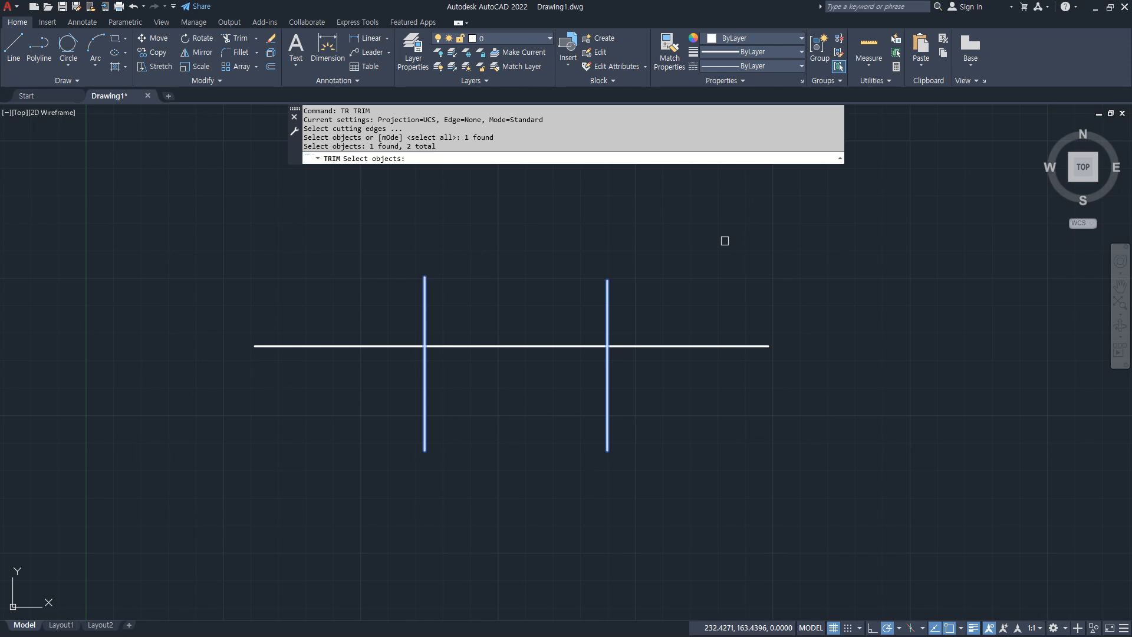
key(Return)
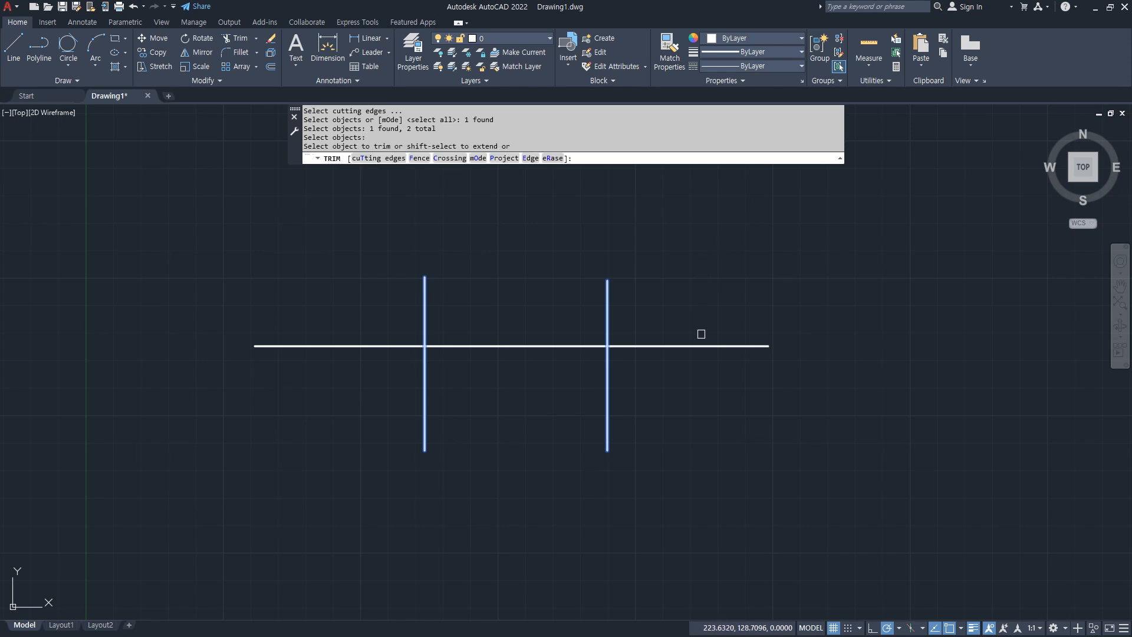
click(699, 346)
click(383, 345)
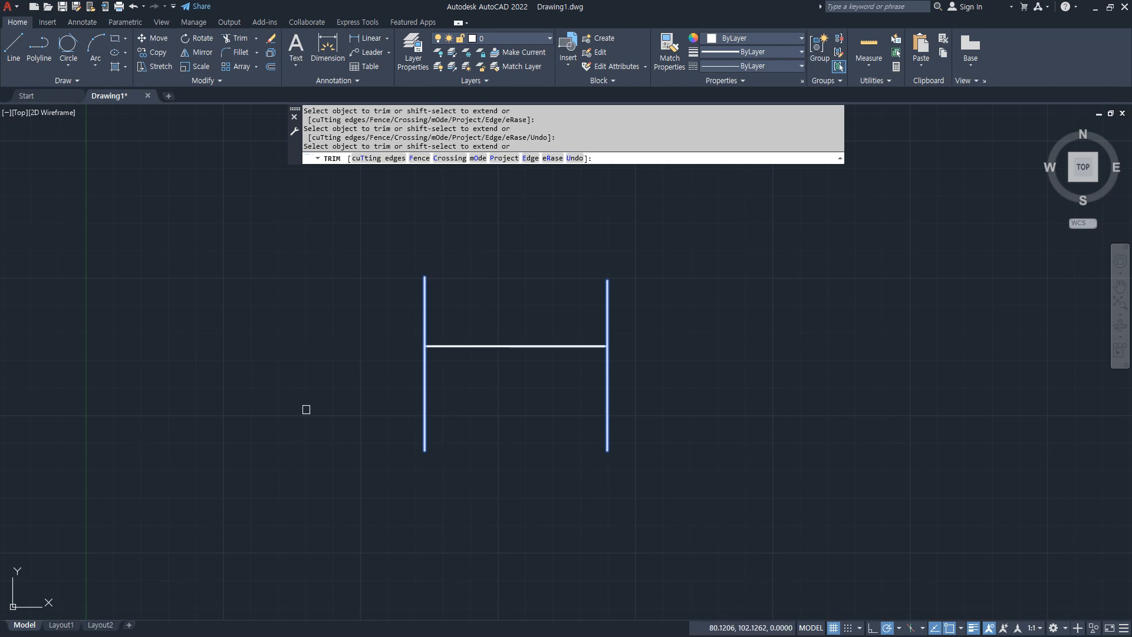
key(Return)
key(ctrl+z)
Trim the horizontal line's middle segment between the two vertical cutting edges, and try to trim the leftover outer pieces
text(TR)
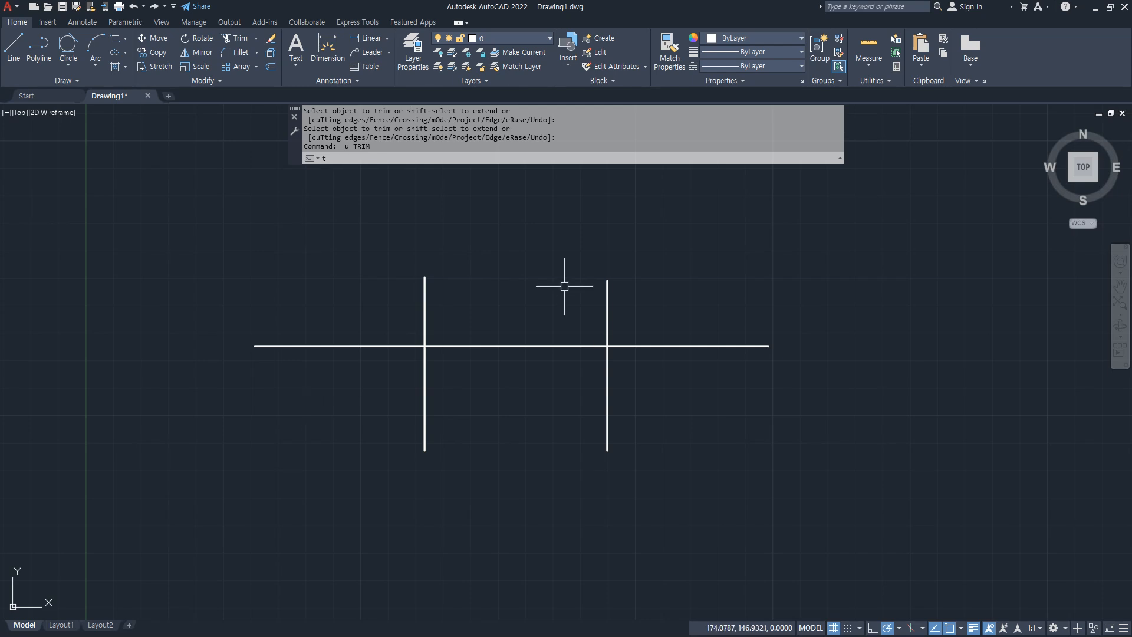
key(Return)
click(607, 290)
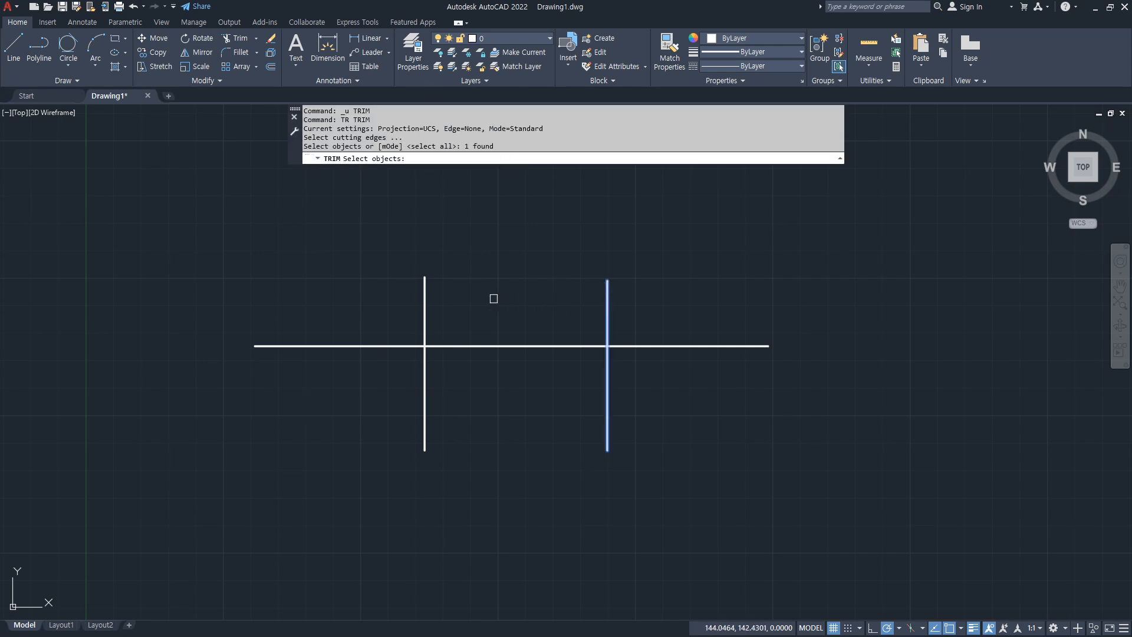
click(424, 293)
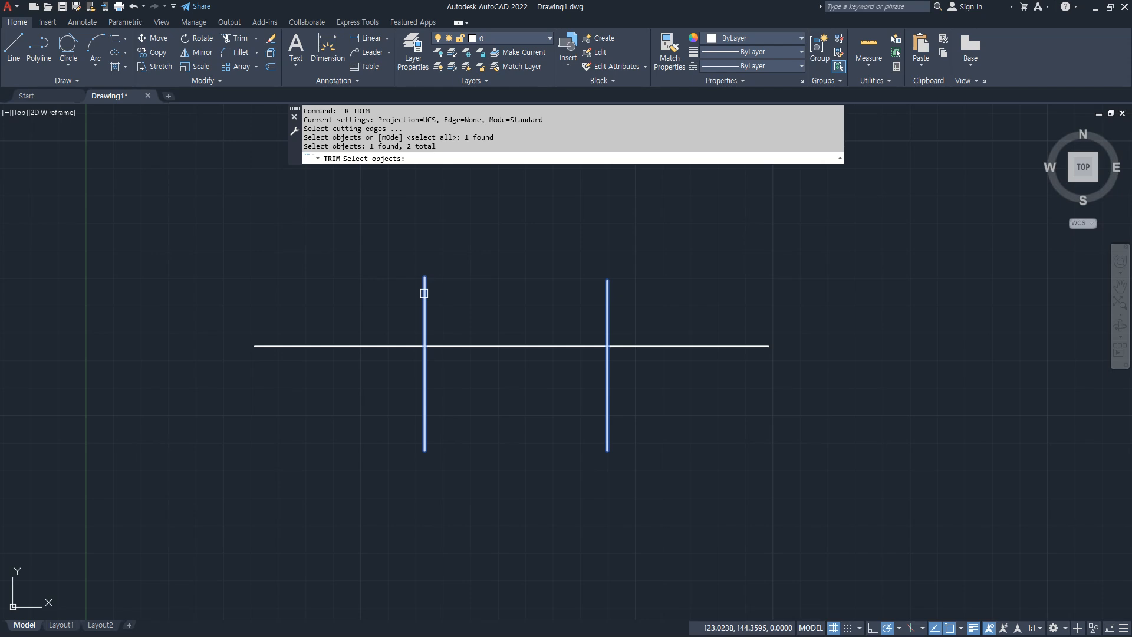
key(Return)
click(424, 293)
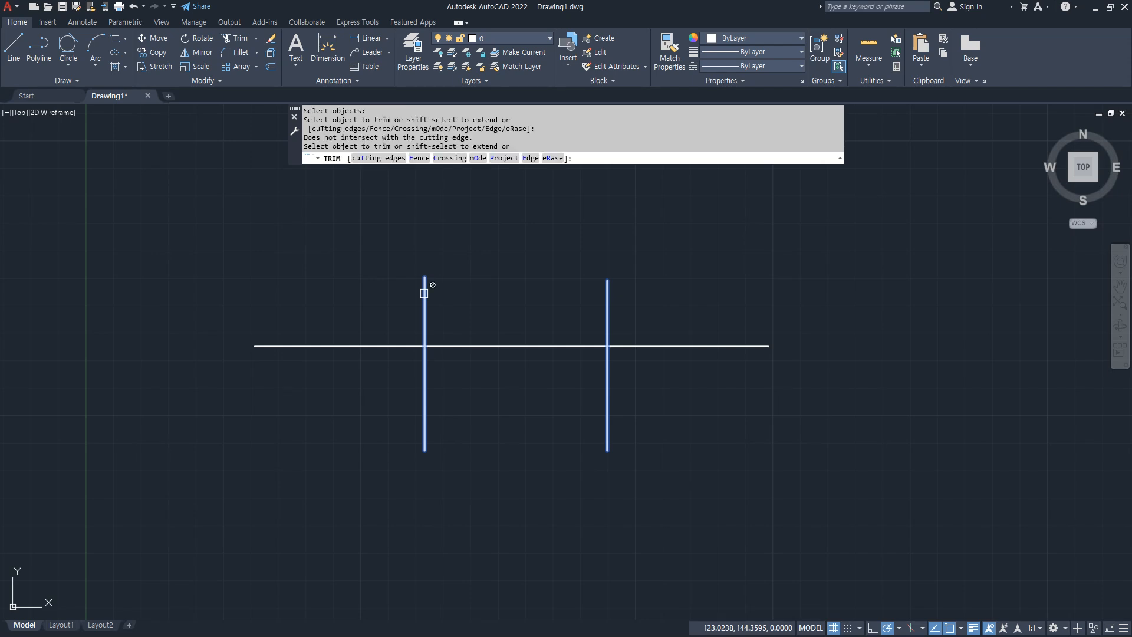
click(497, 347)
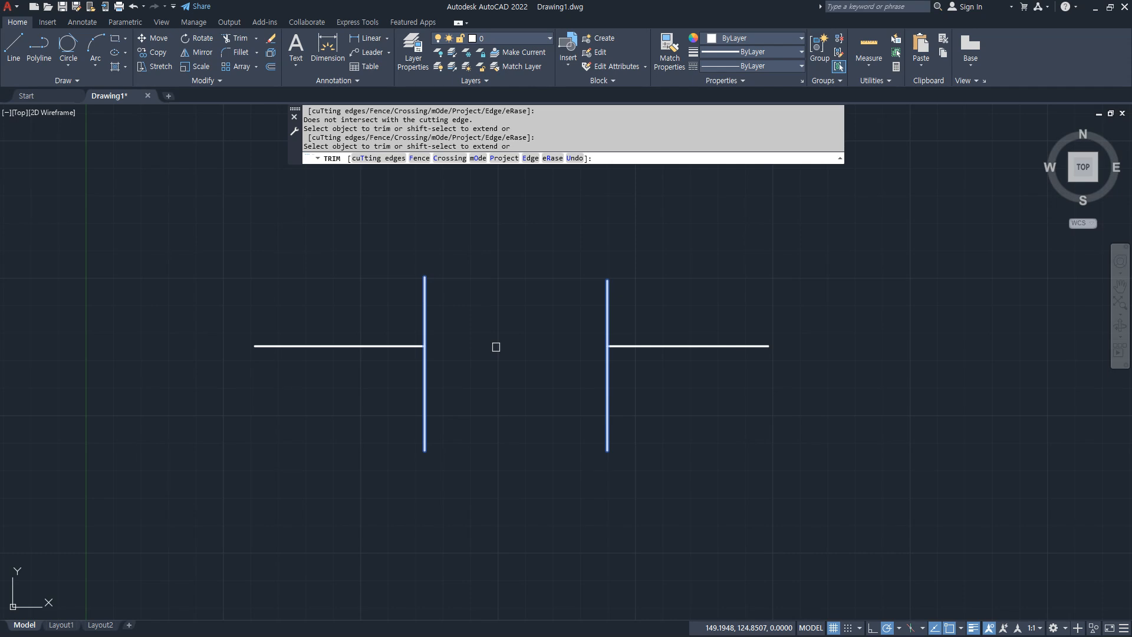
mouse_move(785, 372)
mouse_down()
mouse_move(764, 367)
mouse_move(796, 357)
mouse_move(774, 365)
mouse_up()
mouse_move(282, 362)
mouse_down()
mouse_move(229, 359)
mouse_move(269, 370)
mouse_up()
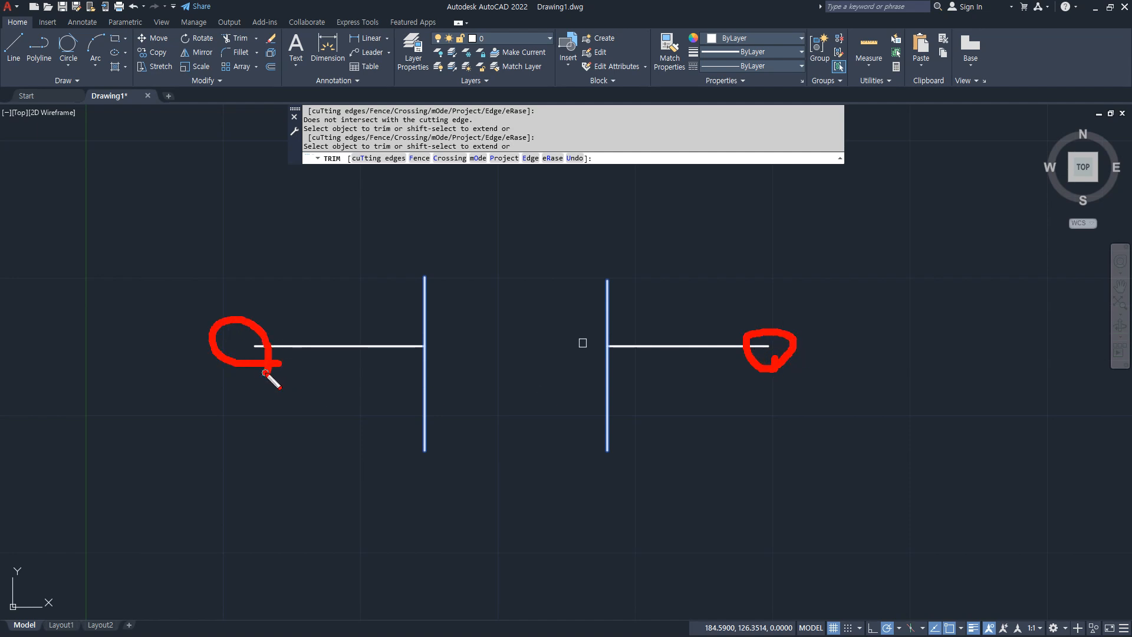
key(Escape)
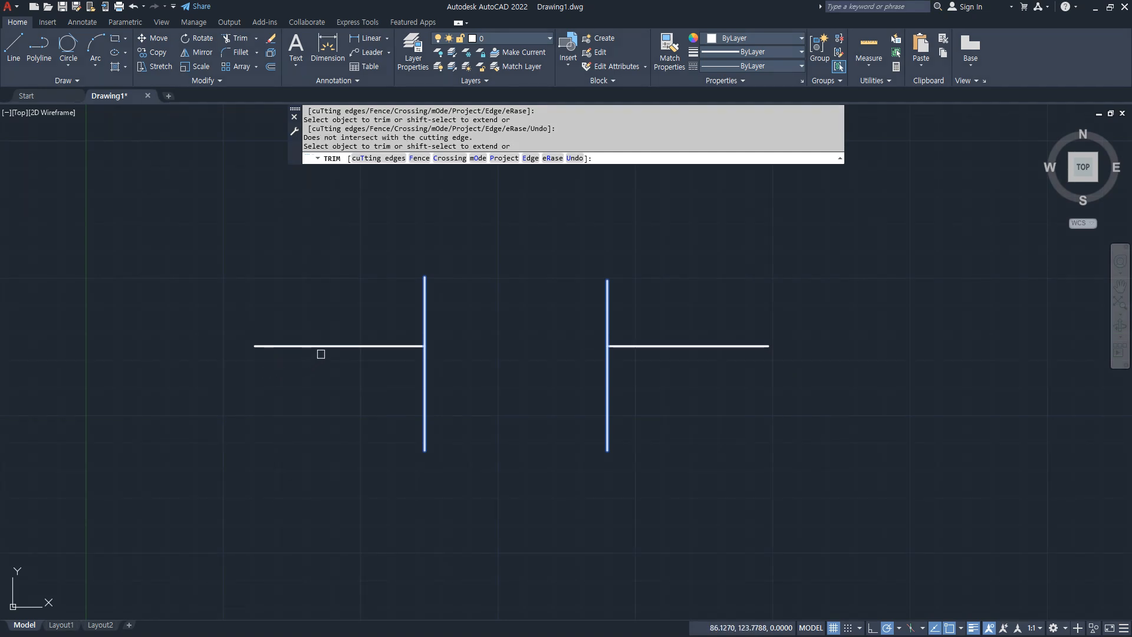
click(326, 343)
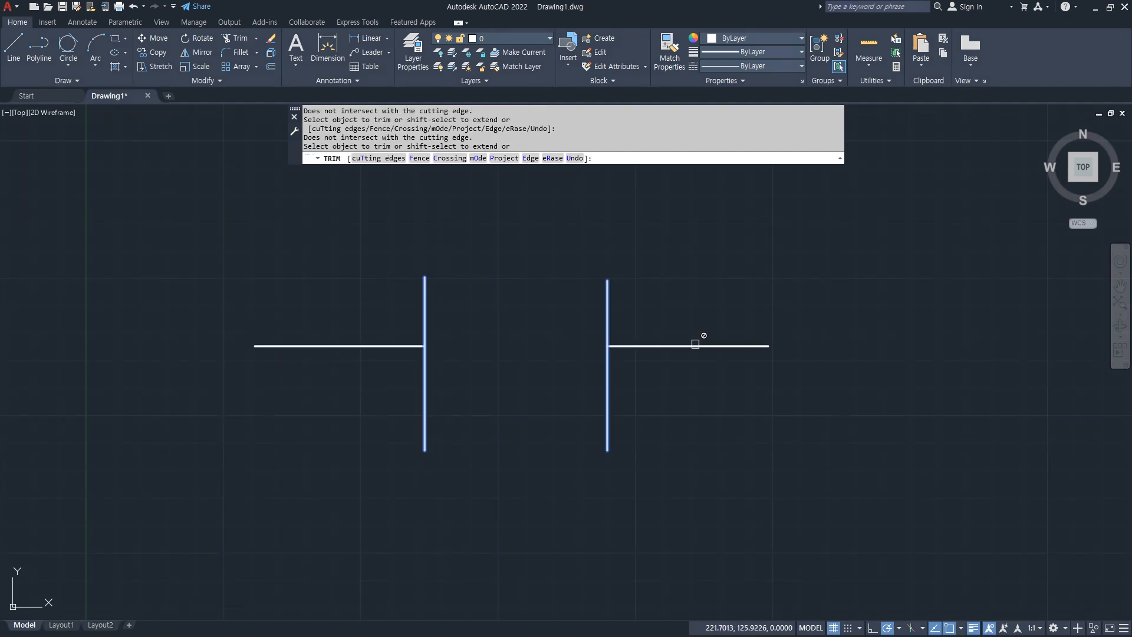
mouse_move(728, 367)
mouse_down()
mouse_move(662, 361)
mouse_move(700, 369)
mouse_up()
drag(371, 365, 289, 370)
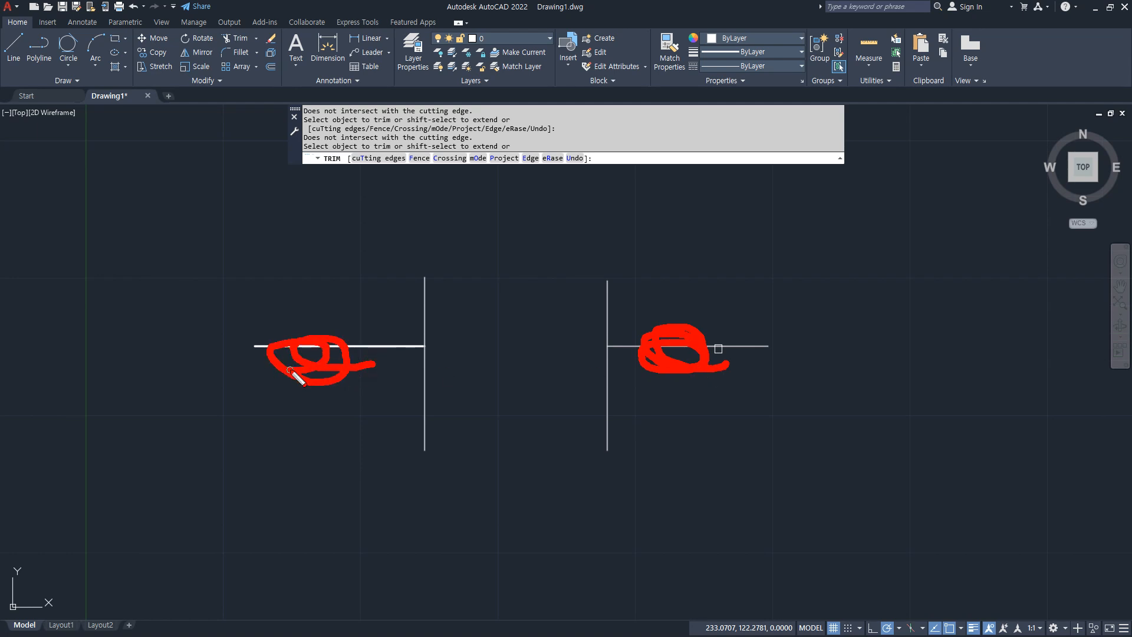
drag(250, 289, 248, 468)
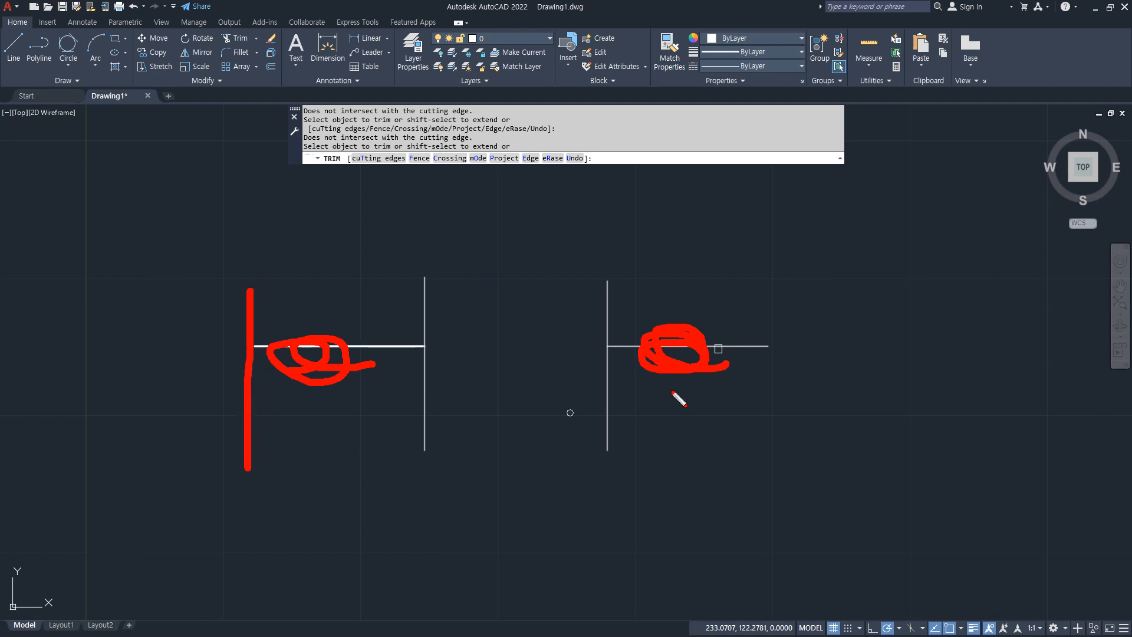
key(e)
drag(769, 308, 769, 406)
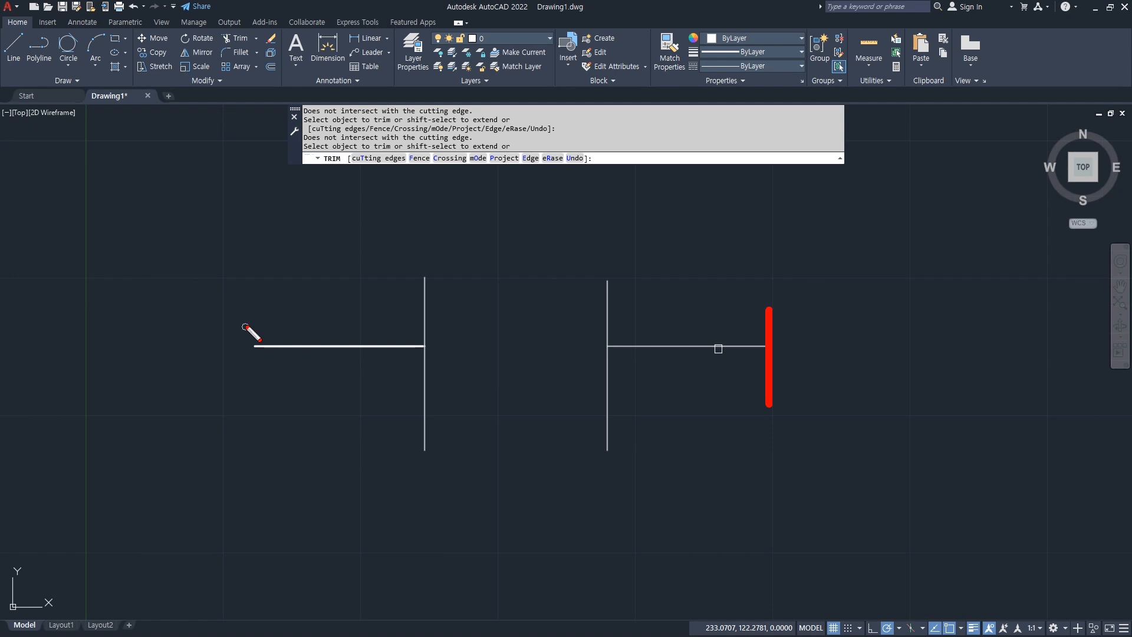
drag(252, 319, 252, 400)
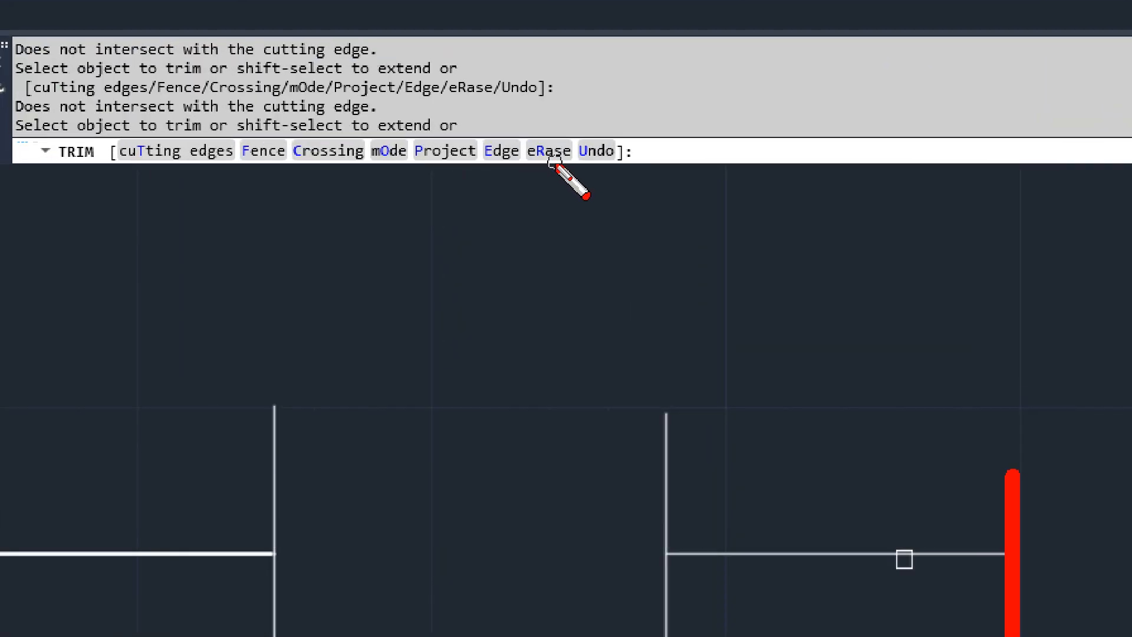
mouse_move(575, 166)
mouse_down()
mouse_move(501, 155)
mouse_move(599, 128)
mouse_move(583, 171)
mouse_up()
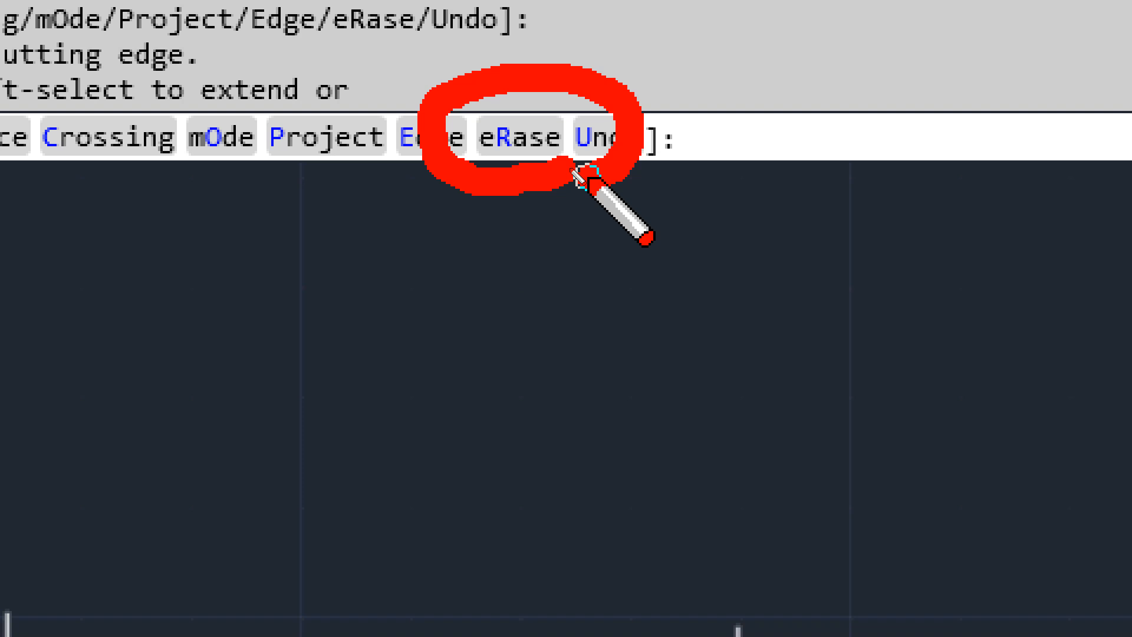
key(e)
mouse_move(345, 368)
mouse_down()
mouse_move(265, 348)
mouse_move(346, 374)
mouse_move(287, 361)
mouse_move(284, 315)
mouse_move(301, 373)
mouse_up()
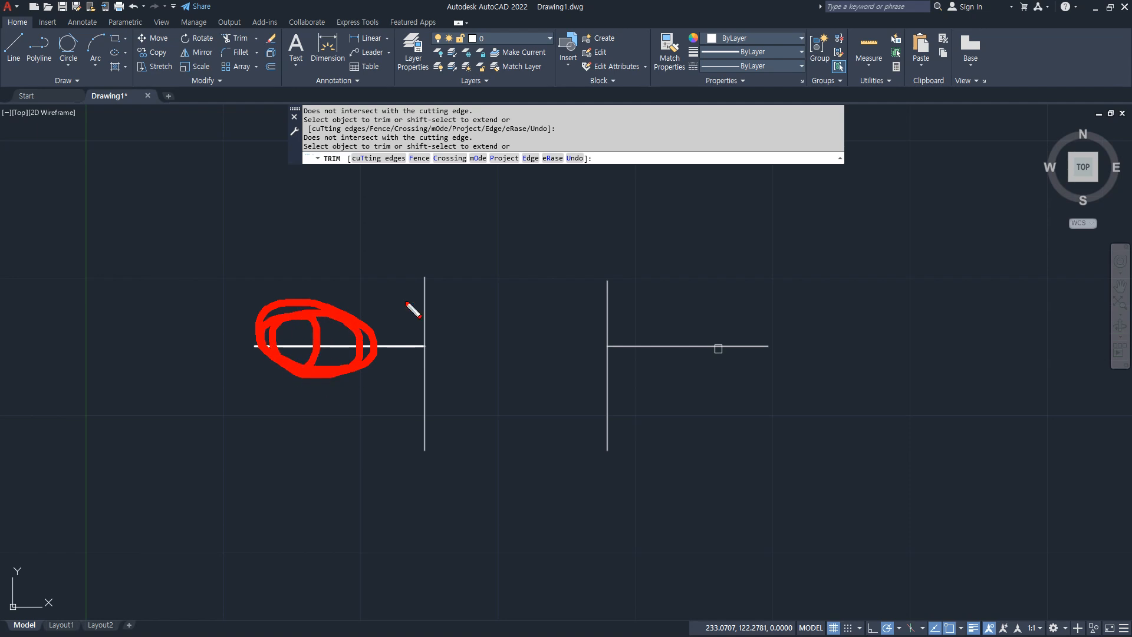
key(Escape)
Erase the two leftover horizontal pieces with Trim's Erase option, end the command, and undo the whole Trim
click(552, 158)
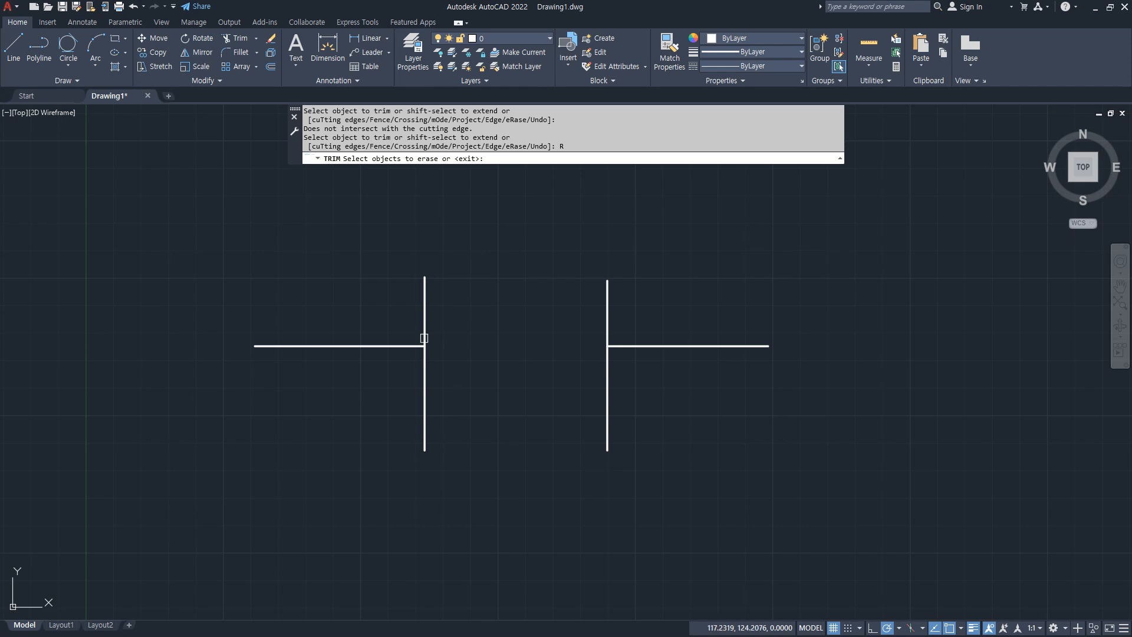
click(404, 345)
click(662, 345)
key(Return)
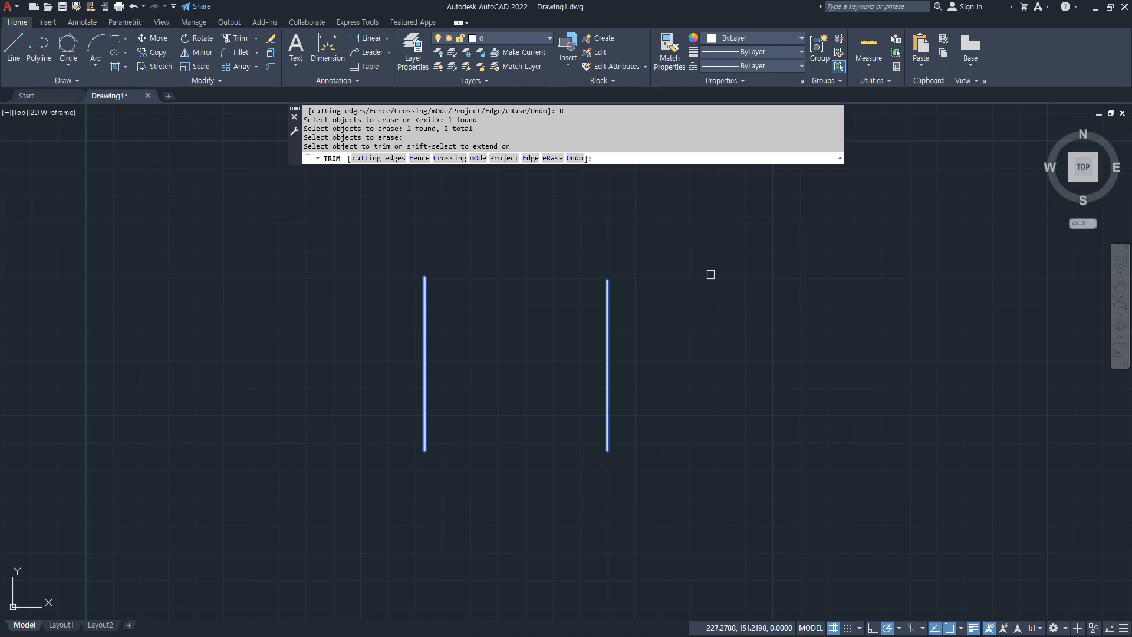
key(Escape)
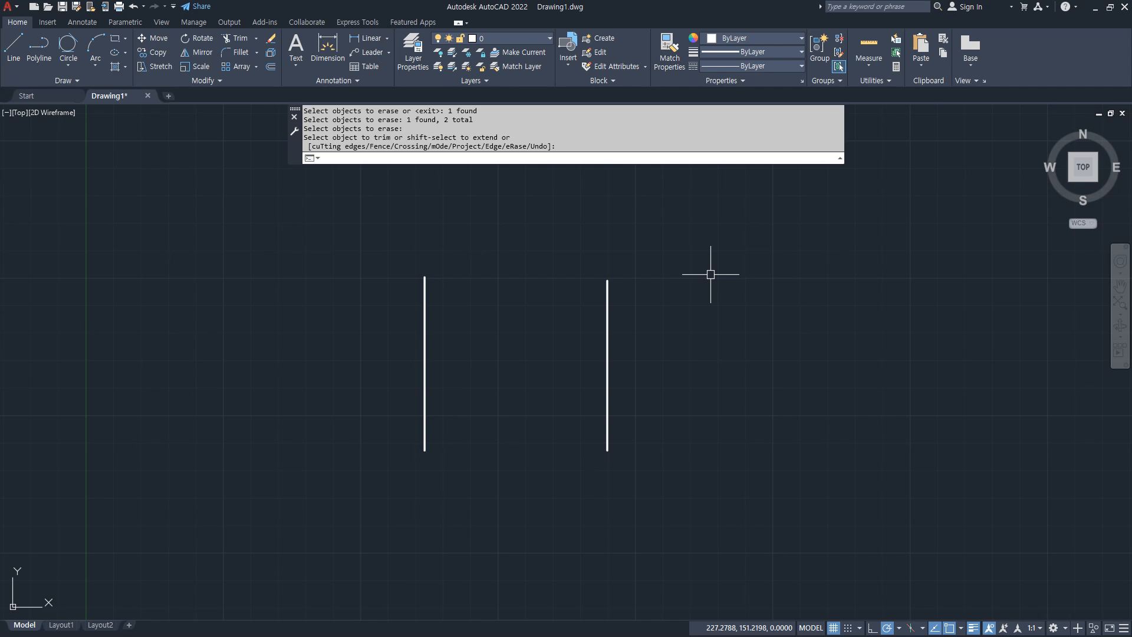
key(ctrl+z)
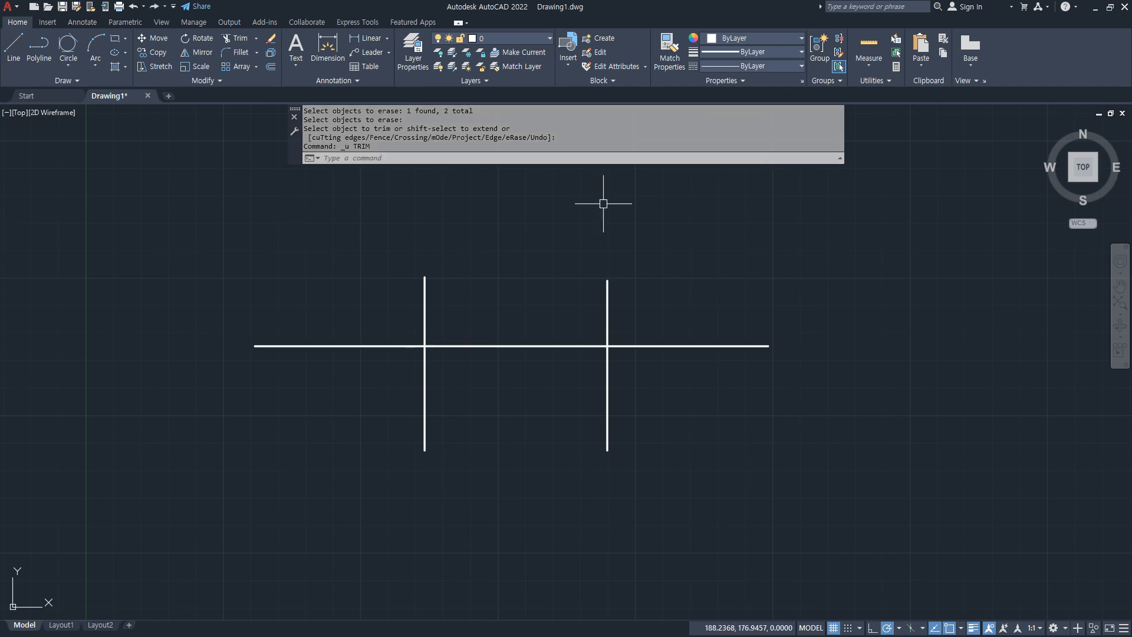
Restart Trim and select both vertical lines as cutting edges with a crossing selection and again with an enclosing window
text(tr)
key(Return)
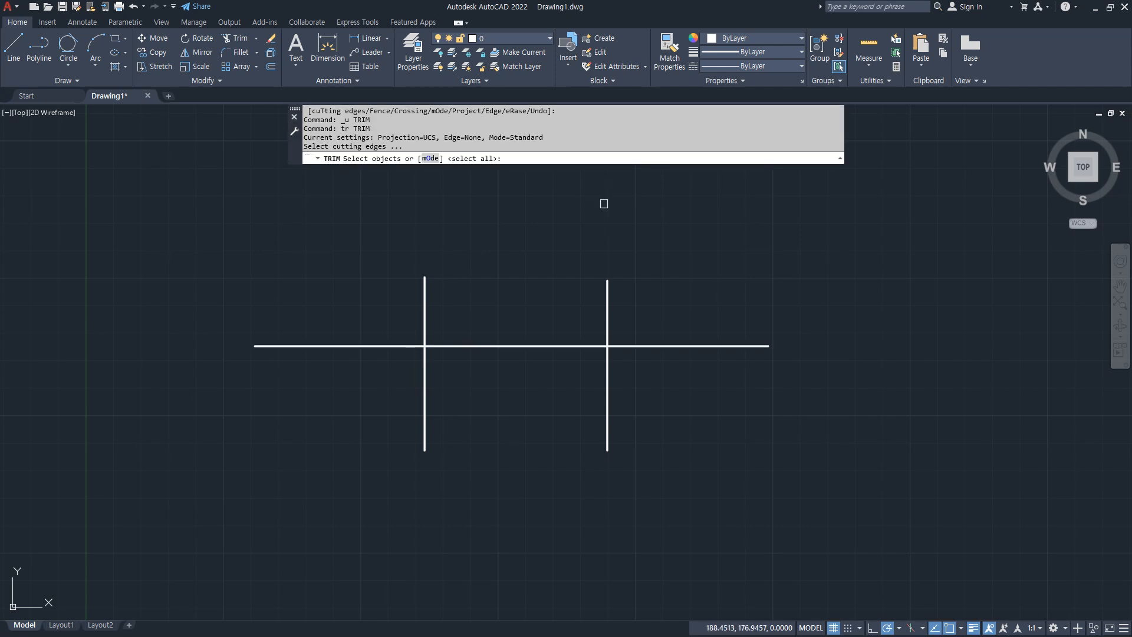
key(ctrl+2)
drag(696, 243, 693, 237)
click(699, 231)
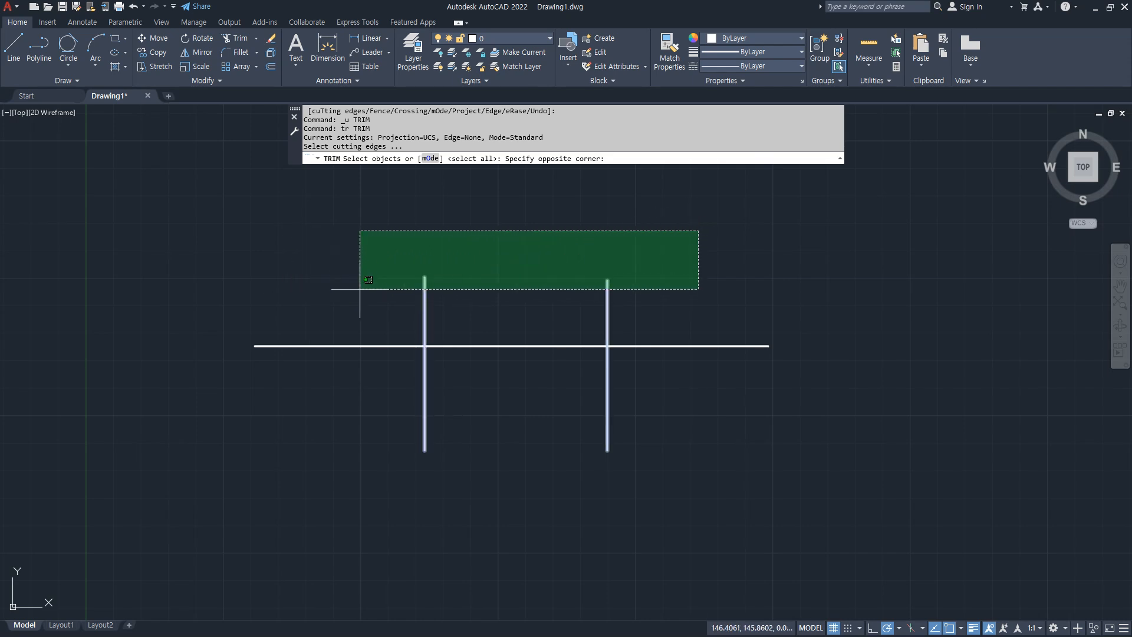
click(311, 294)
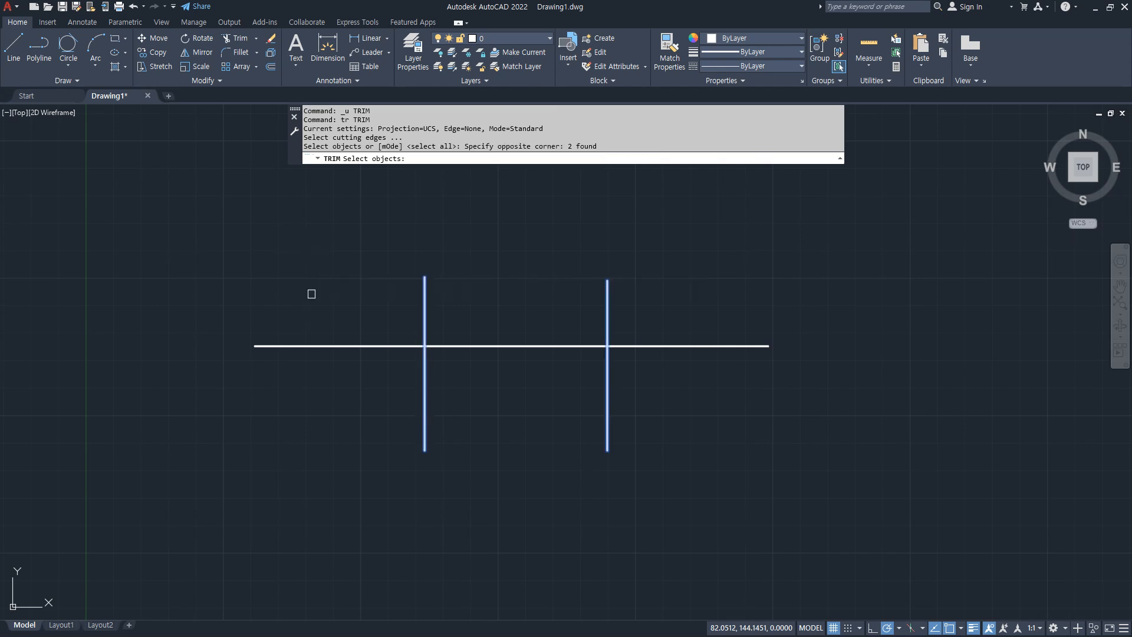
click(328, 225)
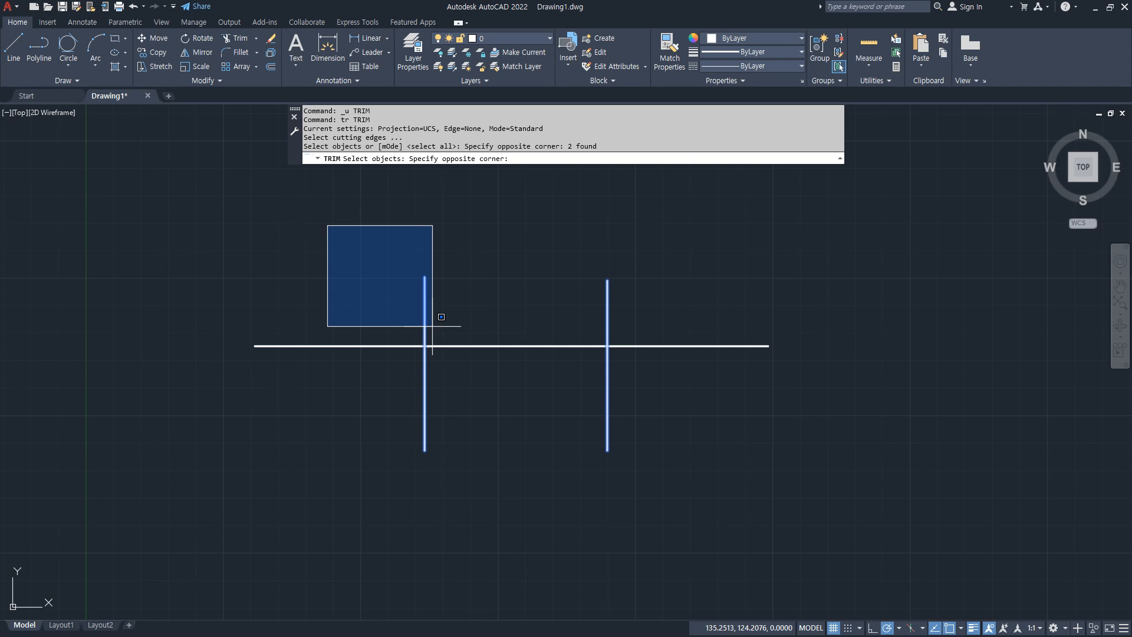
click(676, 506)
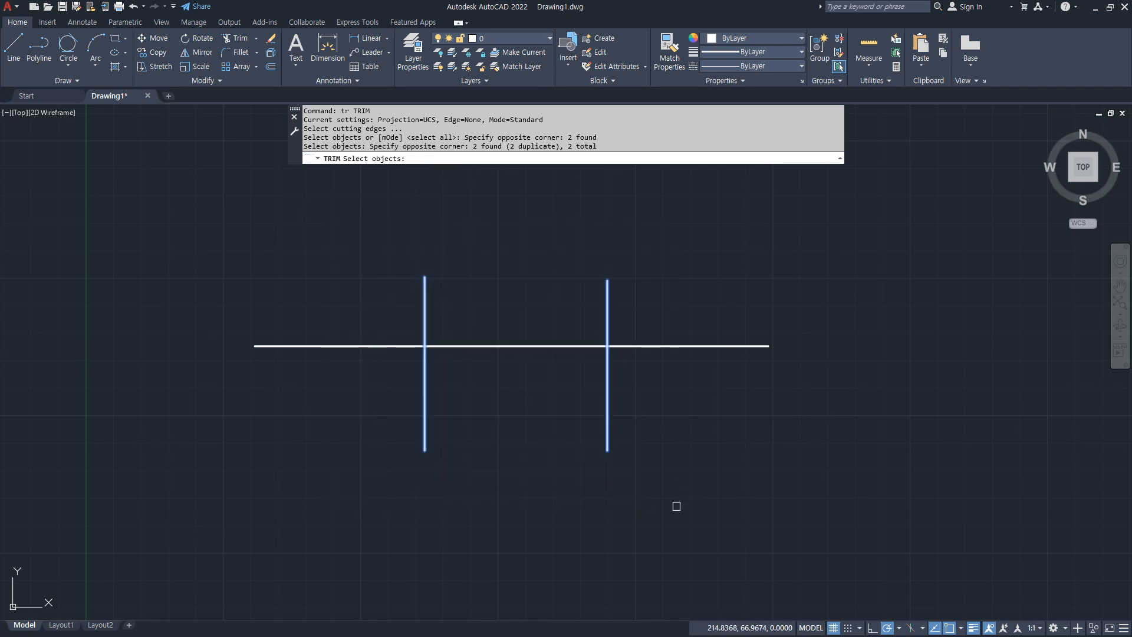
Trim both outer ends of the horizontal line with window selections against the two vertical cutting edges, and undo the trim
key(Return)
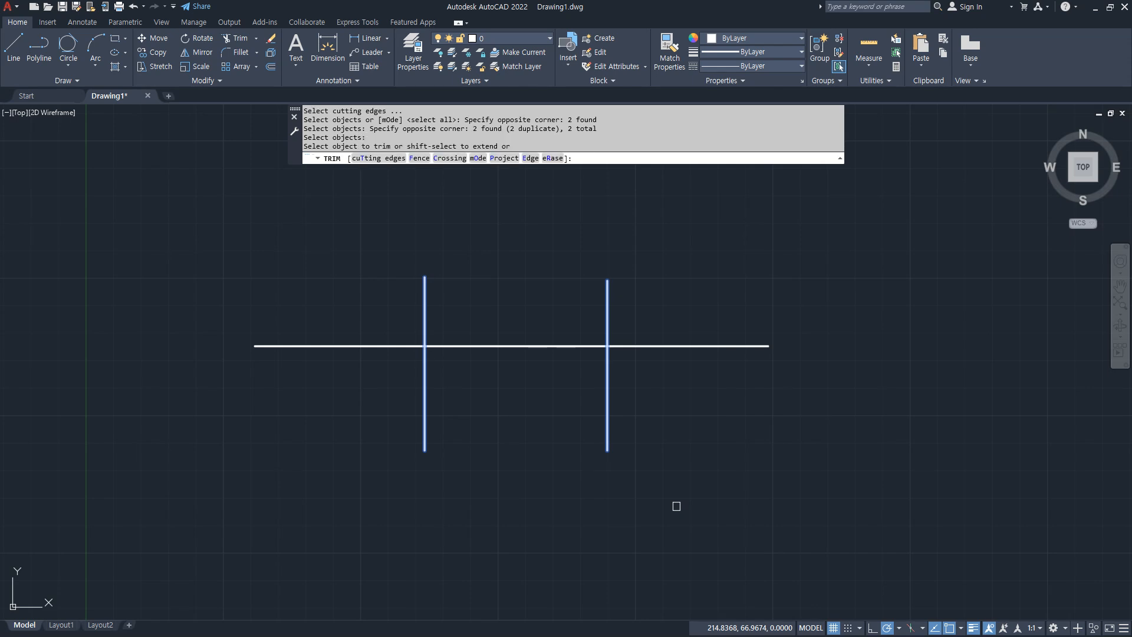
click(760, 419)
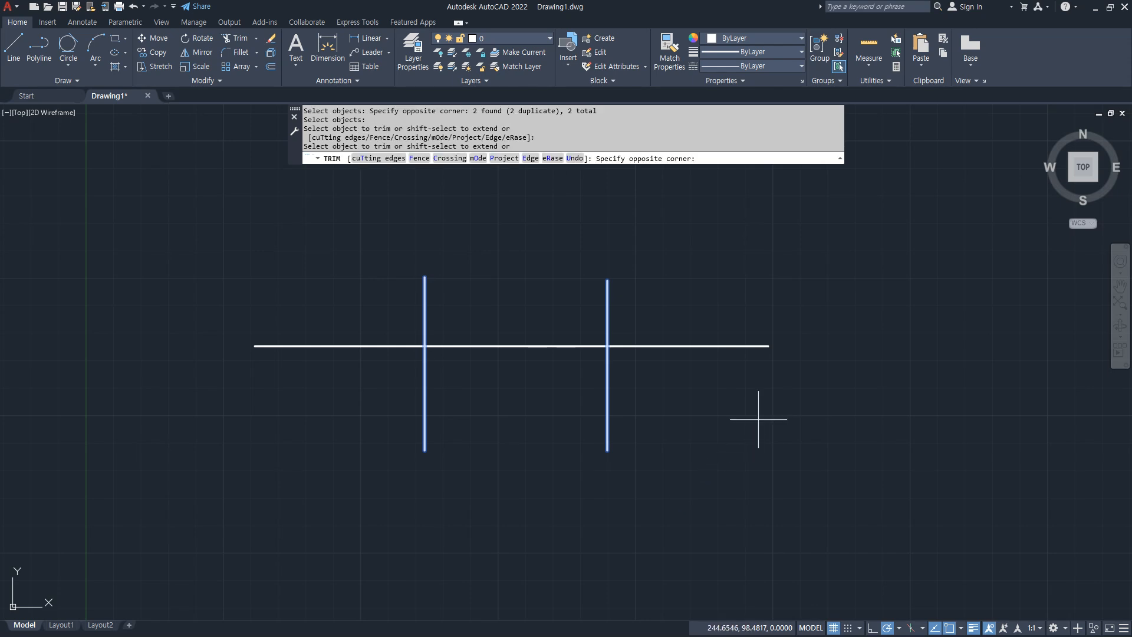
click(700, 288)
click(272, 266)
click(343, 482)
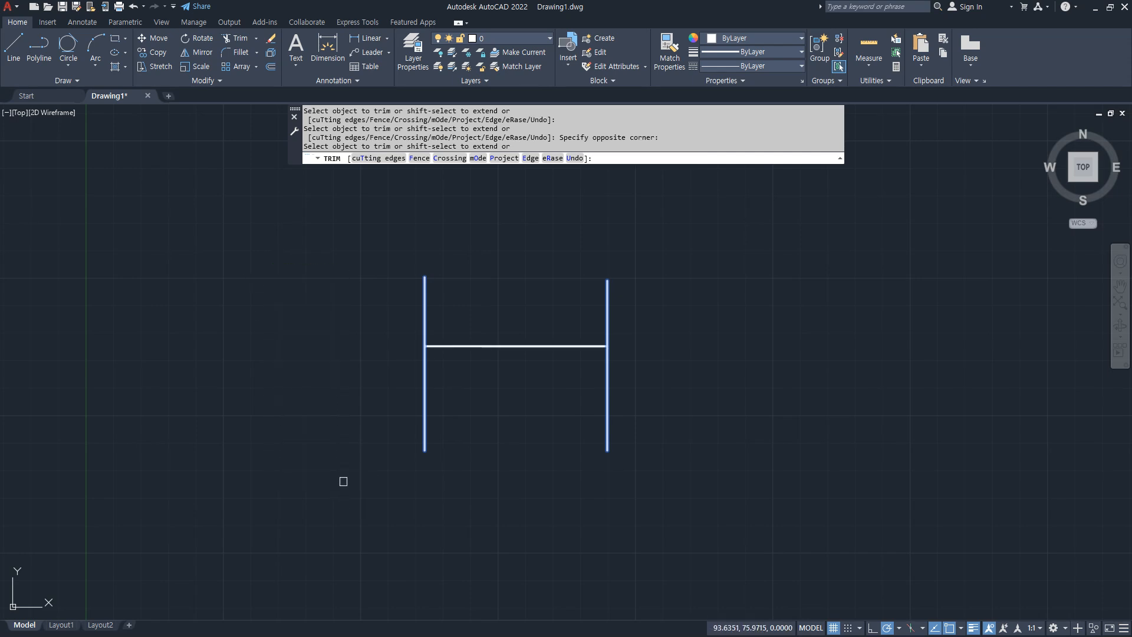
key(Return)
key(ctrl+z)
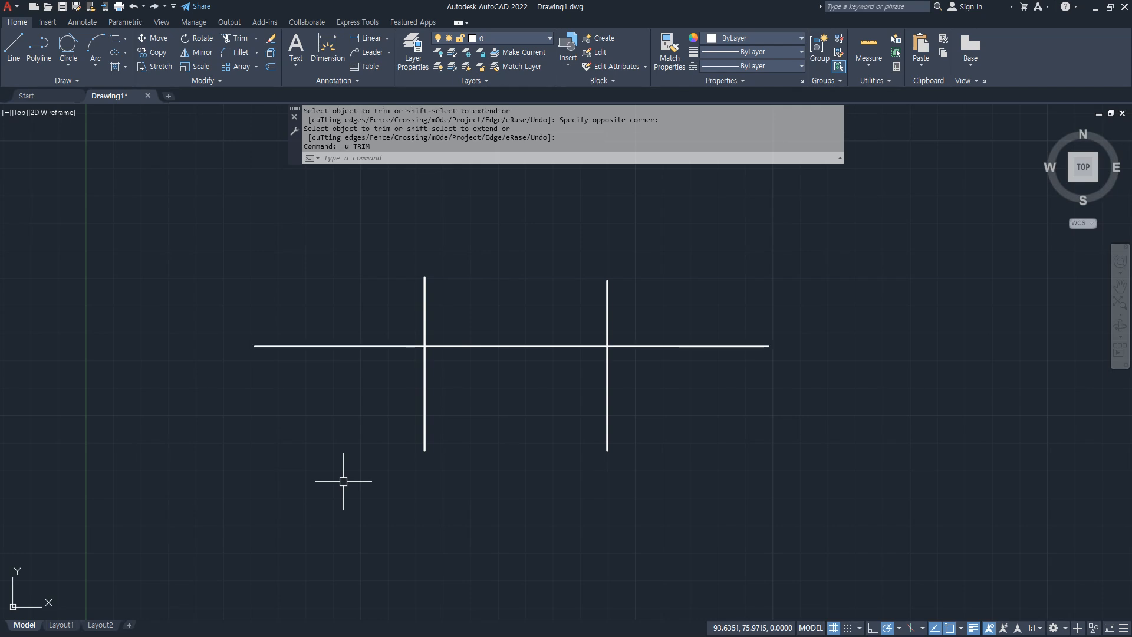
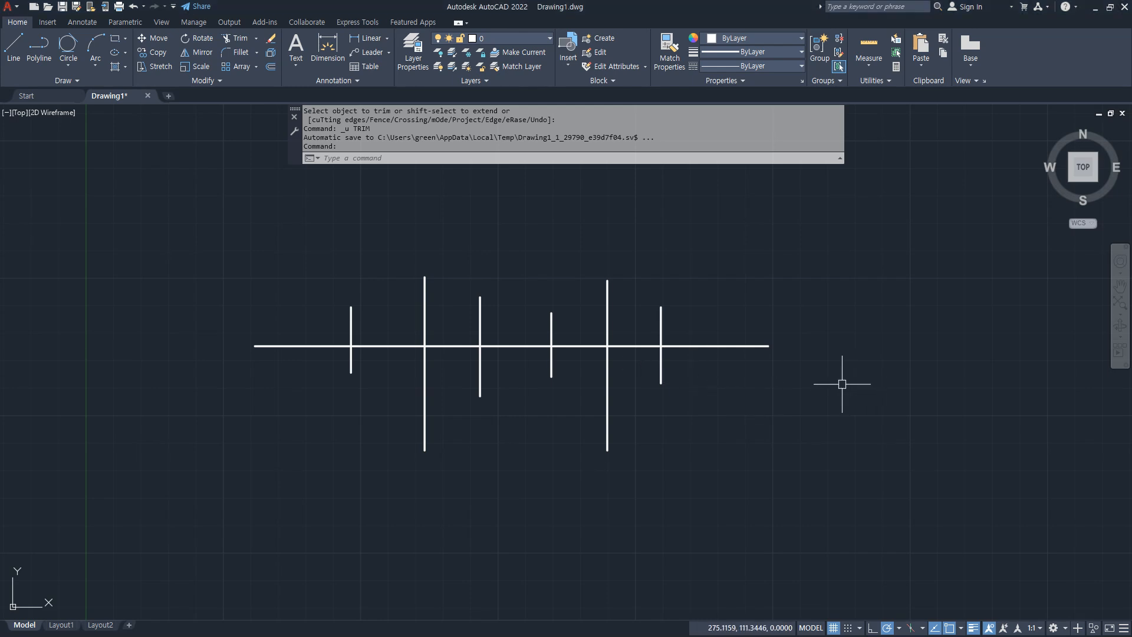
Using all lines as cutting edges, trim the horizontal and six vertical lines with a zigzag fence, and undo the trim
text(tr)
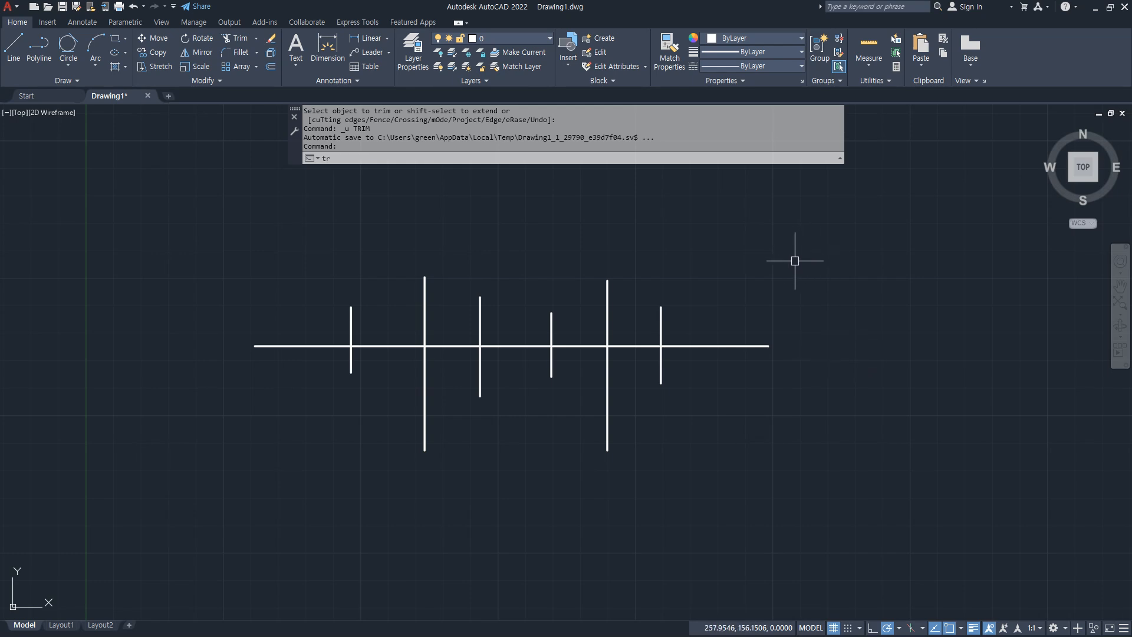
key(Return)
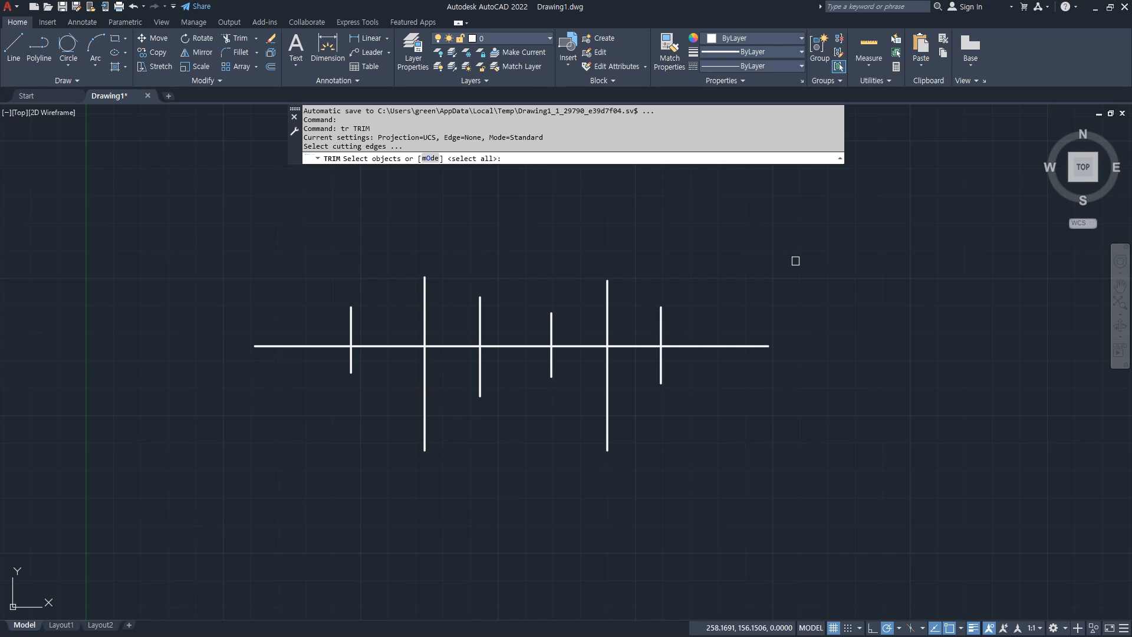
key(Return)
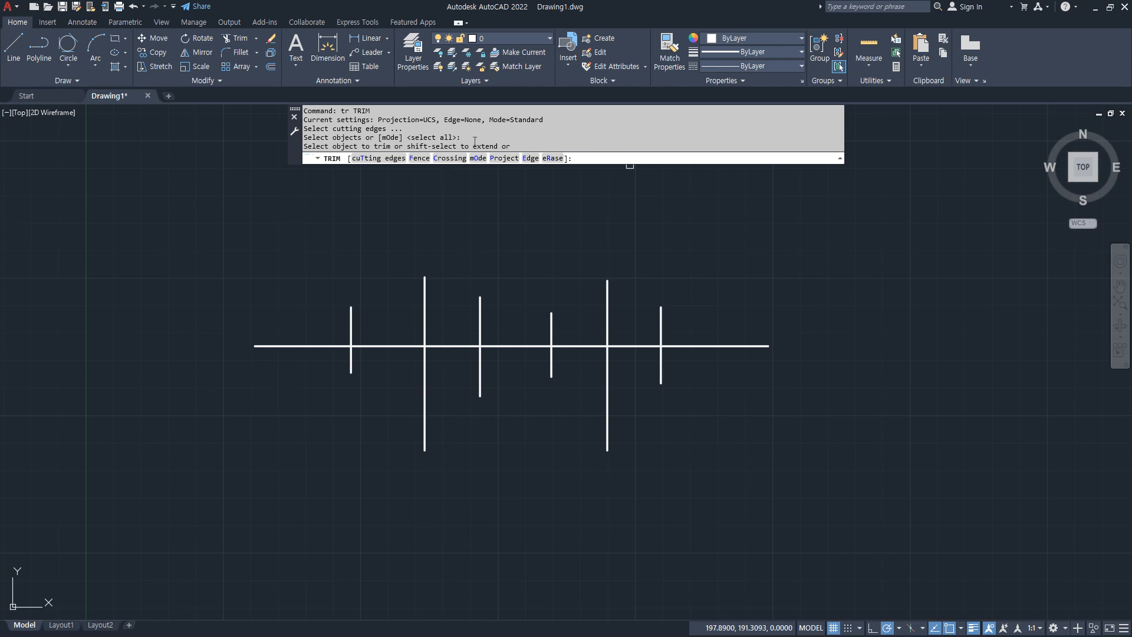
click(421, 158)
click(722, 297)
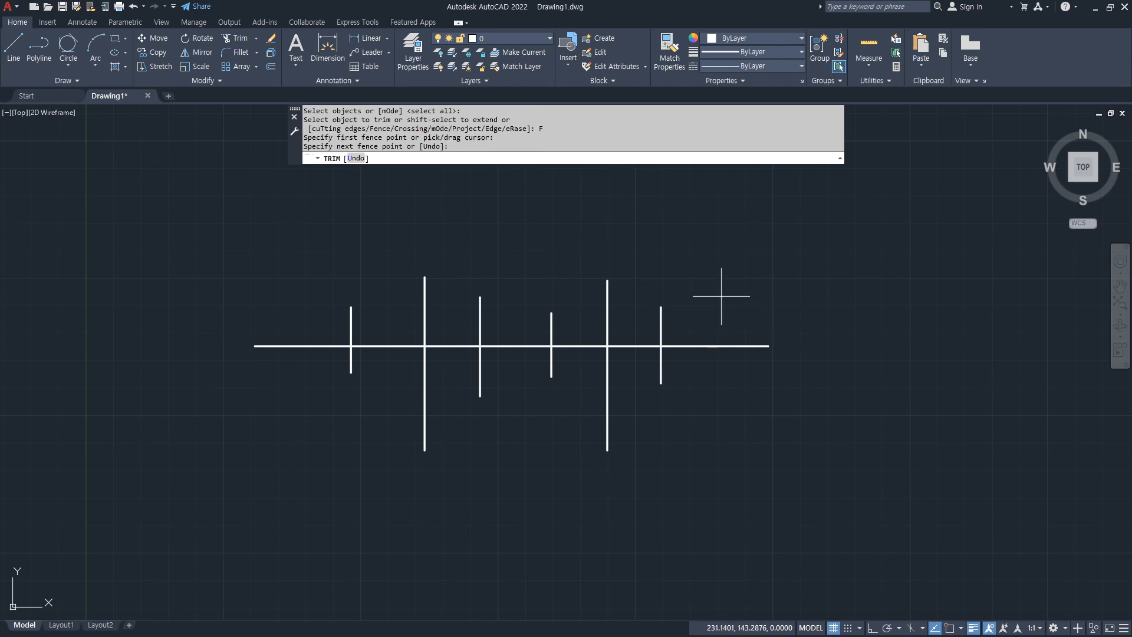
click(721, 368)
click(577, 363)
click(576, 327)
click(451, 324)
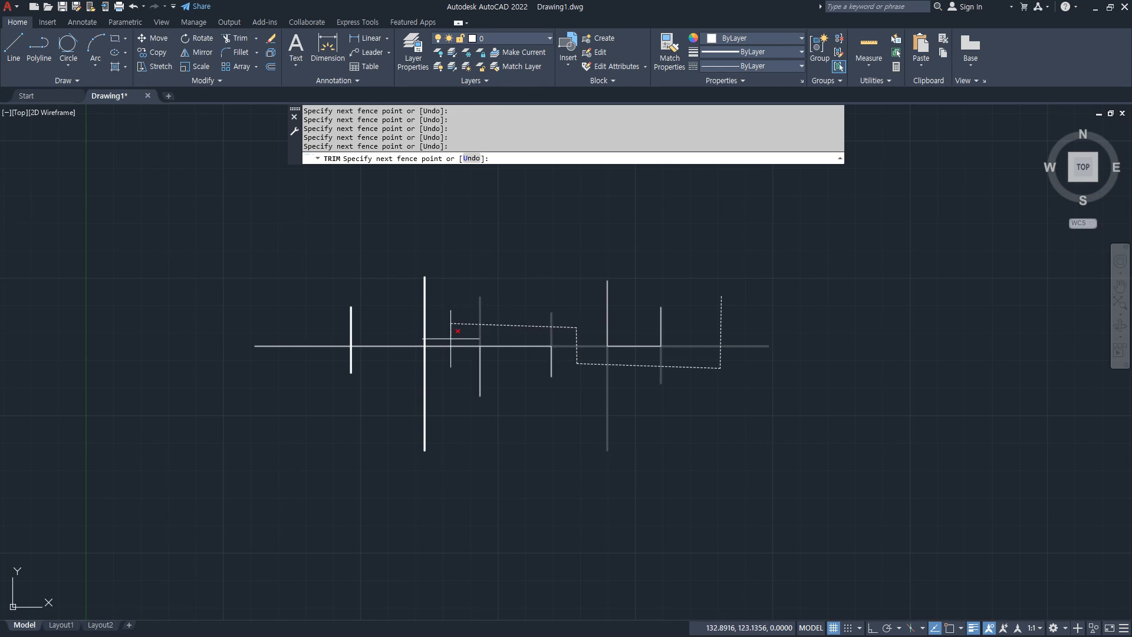
click(452, 370)
click(322, 362)
click(294, 311)
key(Return)
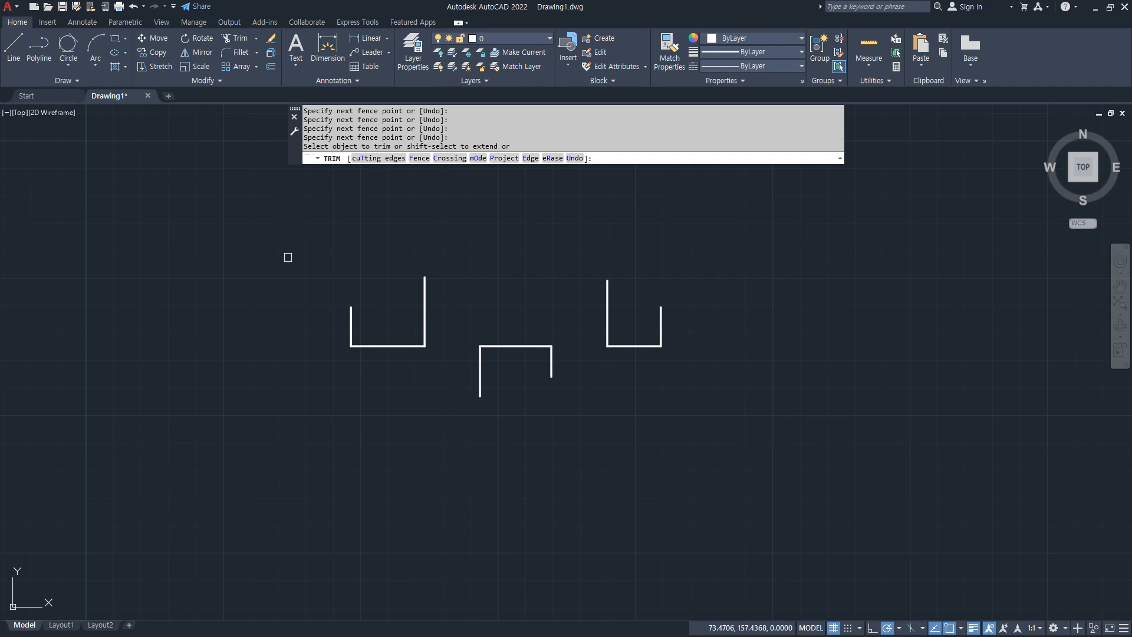
key(ctrl+z)
key(Escape)
Restart Trim, switch its mode from Standard to Quick, and end the command
text(tr)
key(Return)
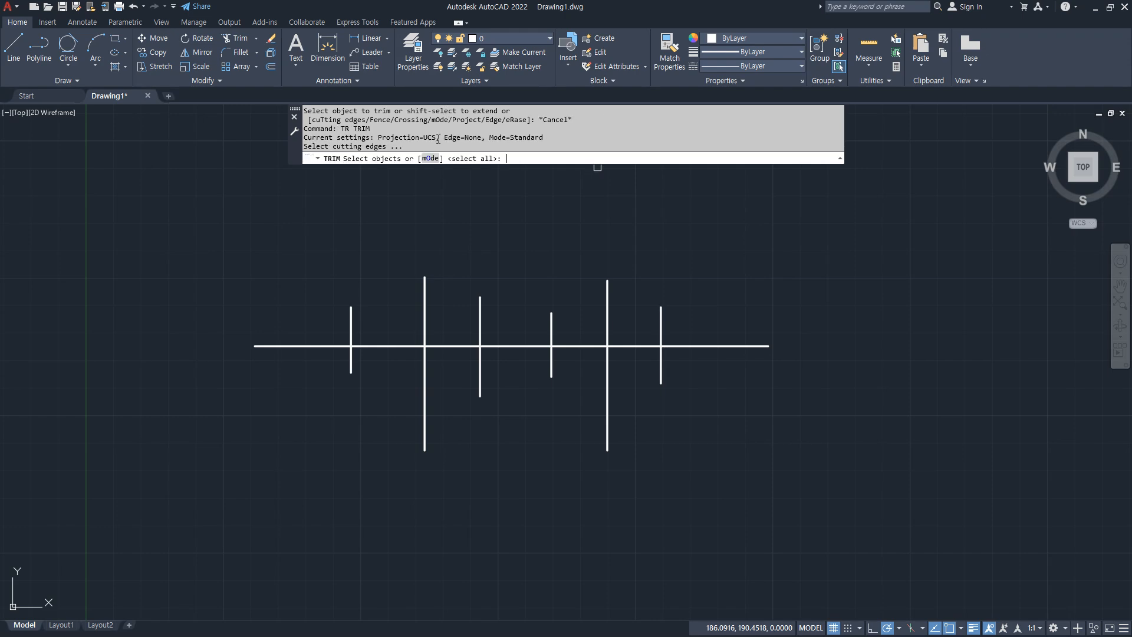
click(431, 158)
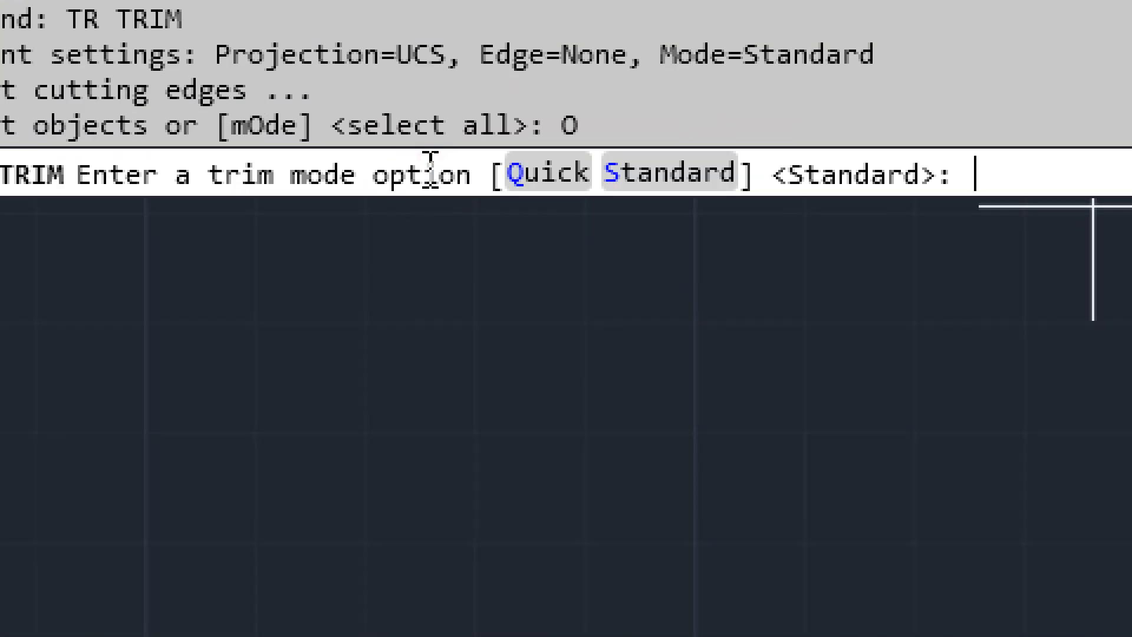
click(571, 173)
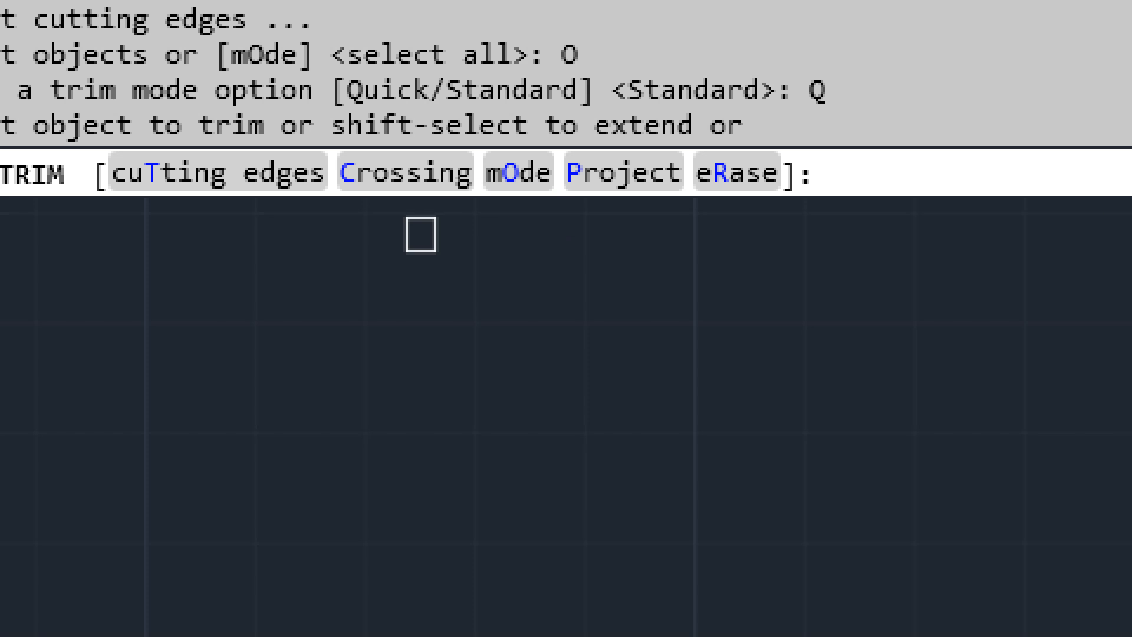
click(421, 235)
key(Return)
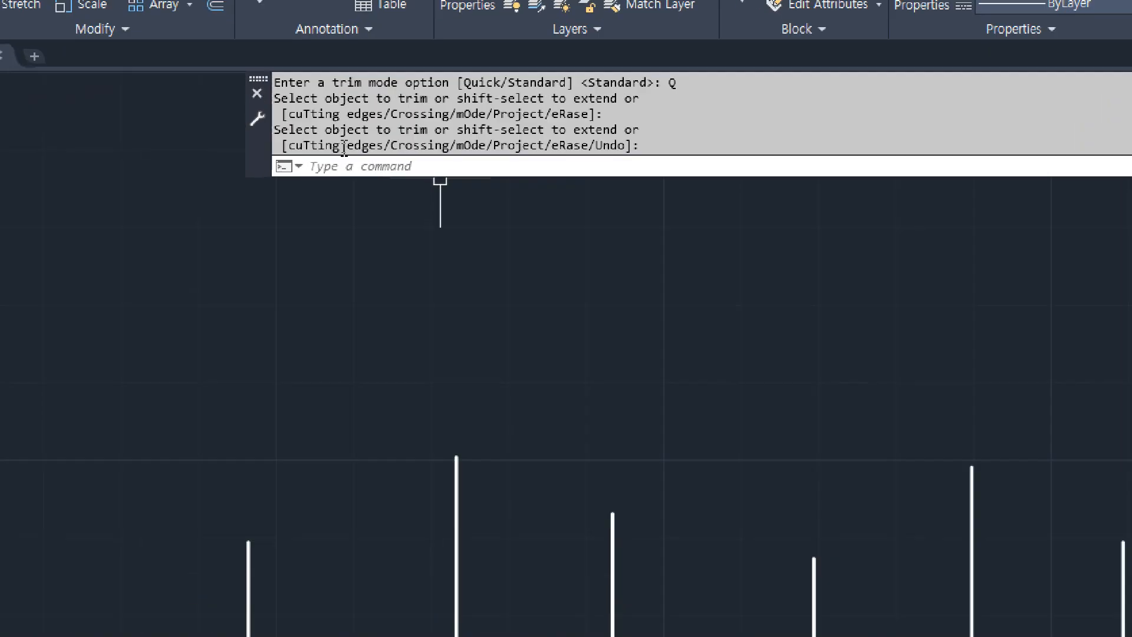
click(343, 147)
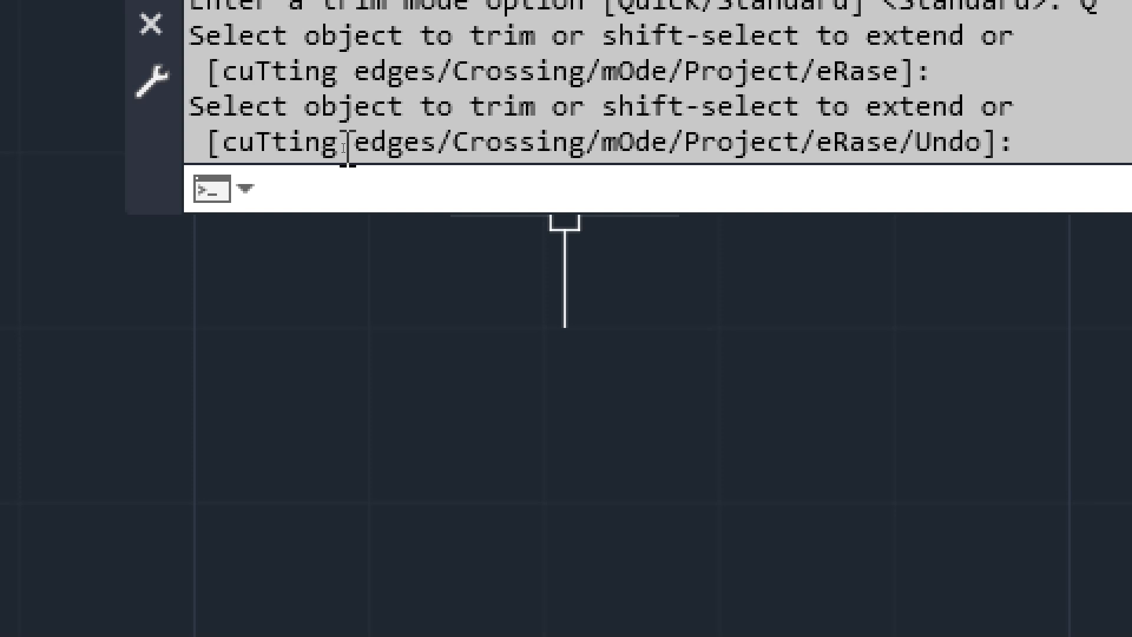
key(Escape)
Trim the lower parts of all six vertical lines with the horizontal line as the only cutting edge, and undo the trim
text(tr)
key(Return)
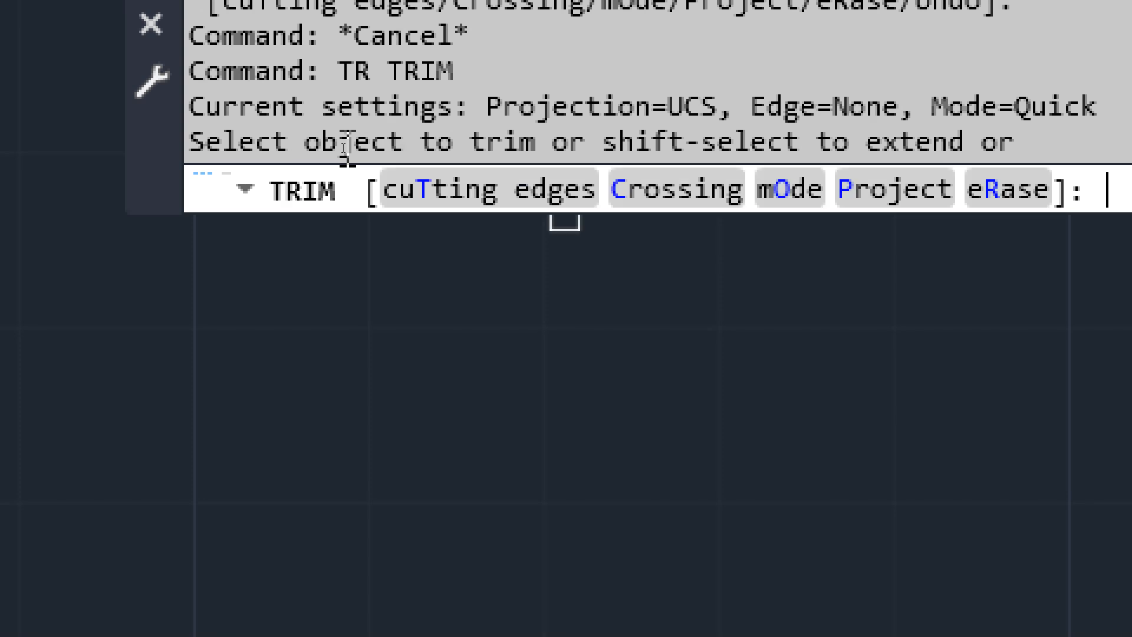
click(470, 203)
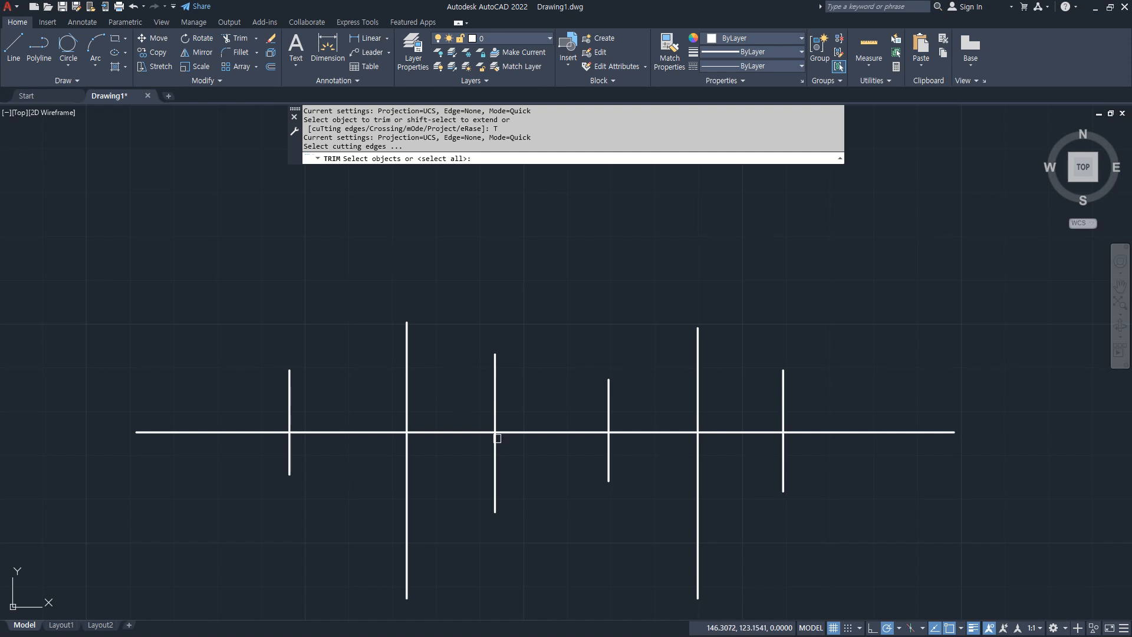
click(533, 434)
key(Return)
drag(846, 456, 189, 448)
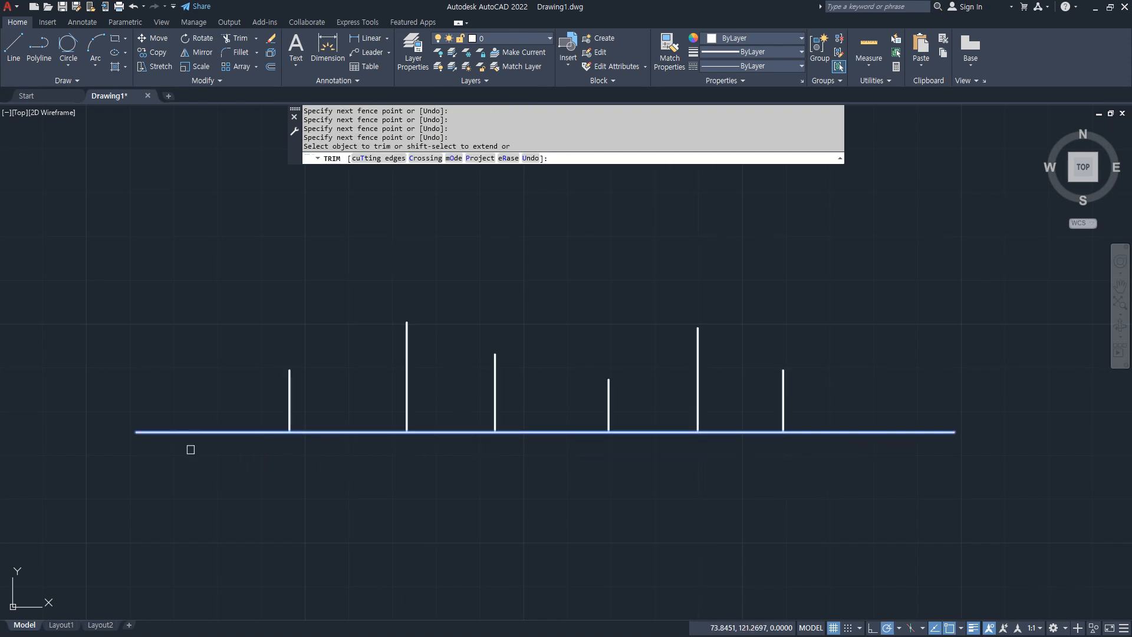
key(Return)
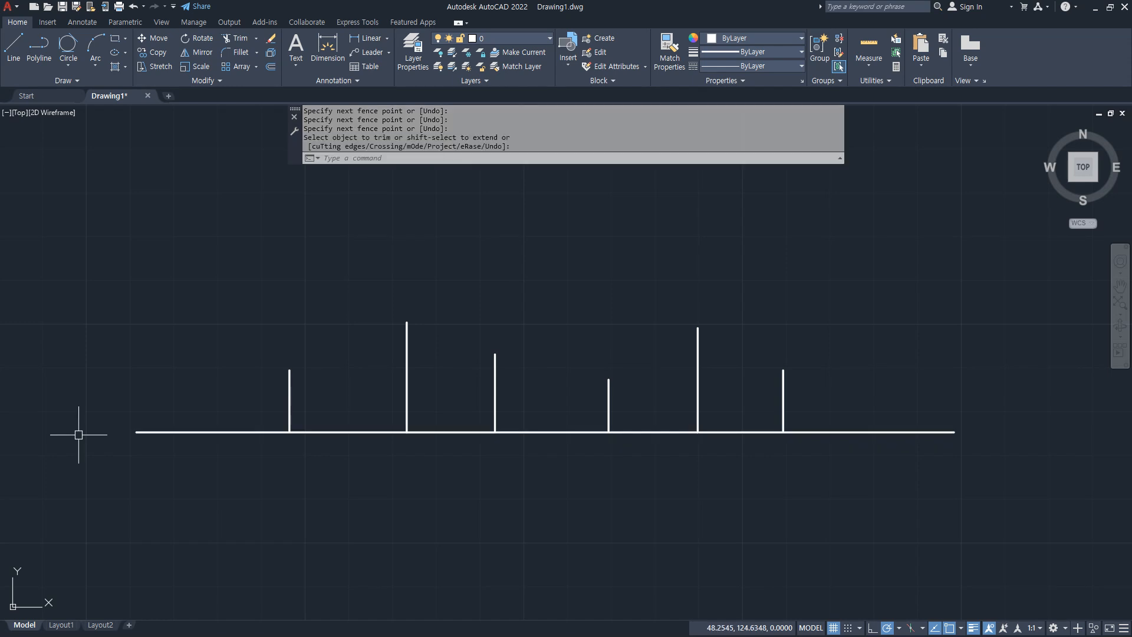
key(ctrl+z)
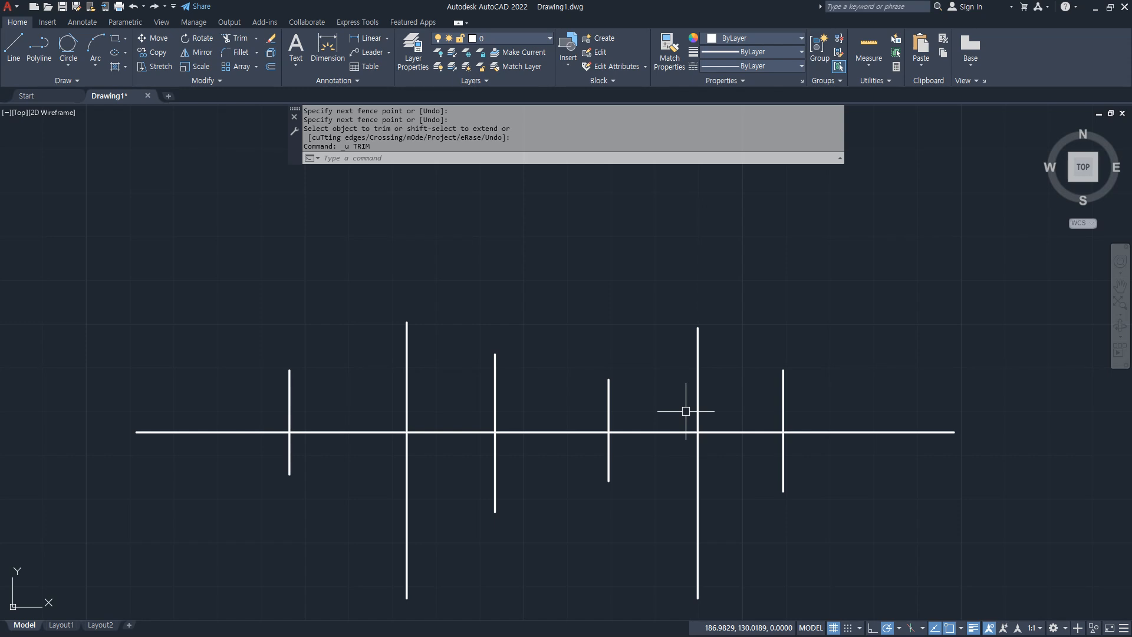
Trim the horizontal and vertical lines in Quick mode with a zigzag fence, leaving three U-shaped outlines
middle_drag(556, 389, 555, 317)
text(tr)
key(Return)
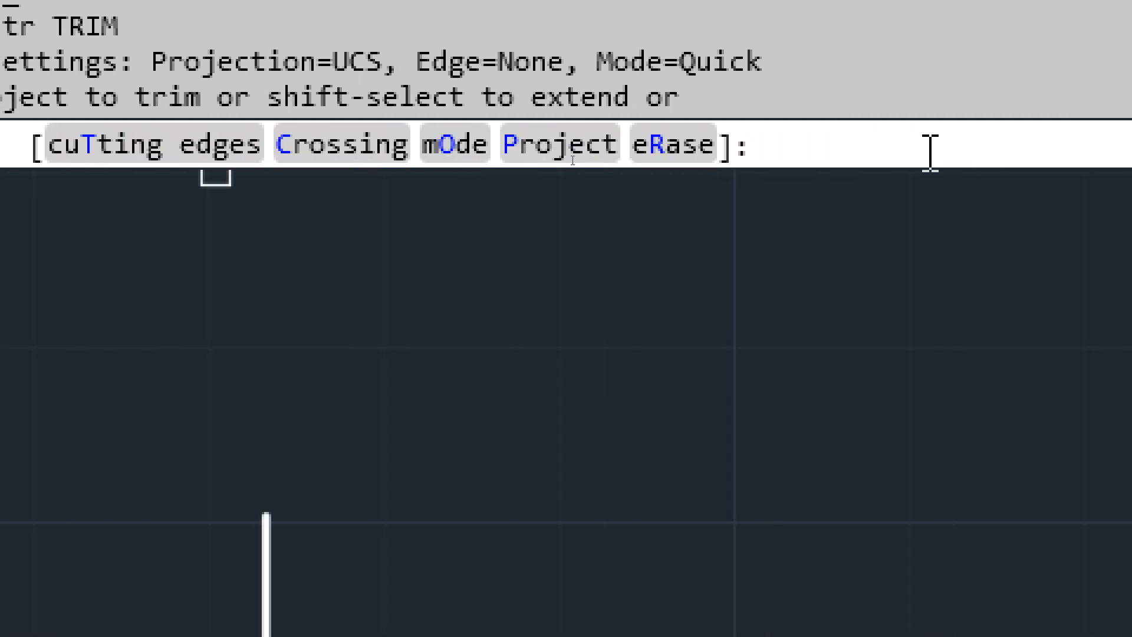
text(f)
key(Return)
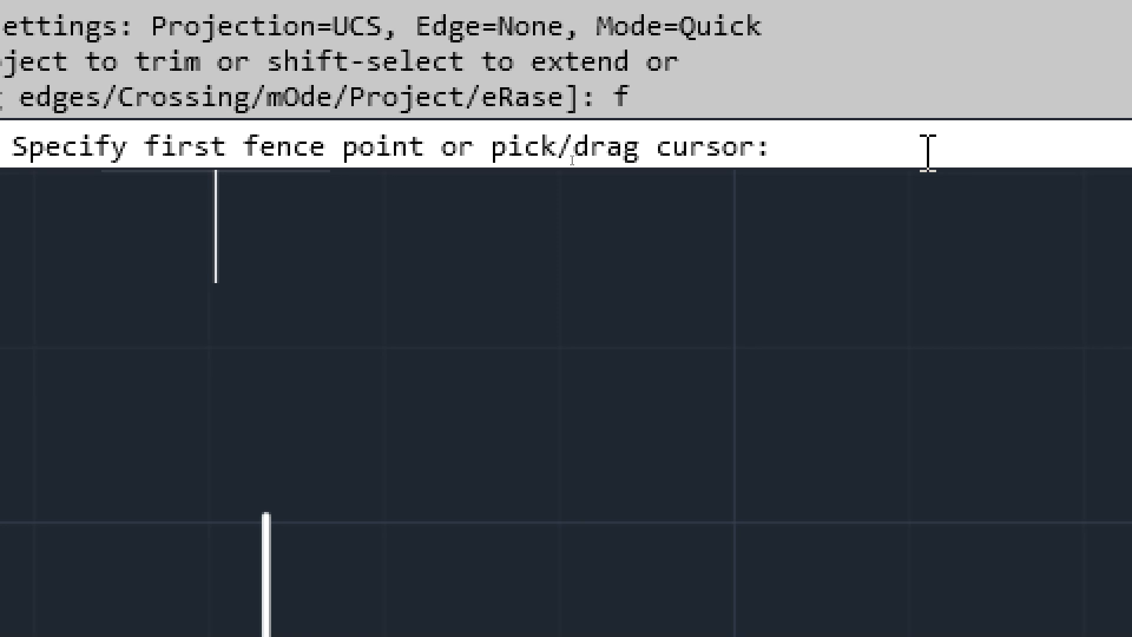
click(873, 326)
click(871, 397)
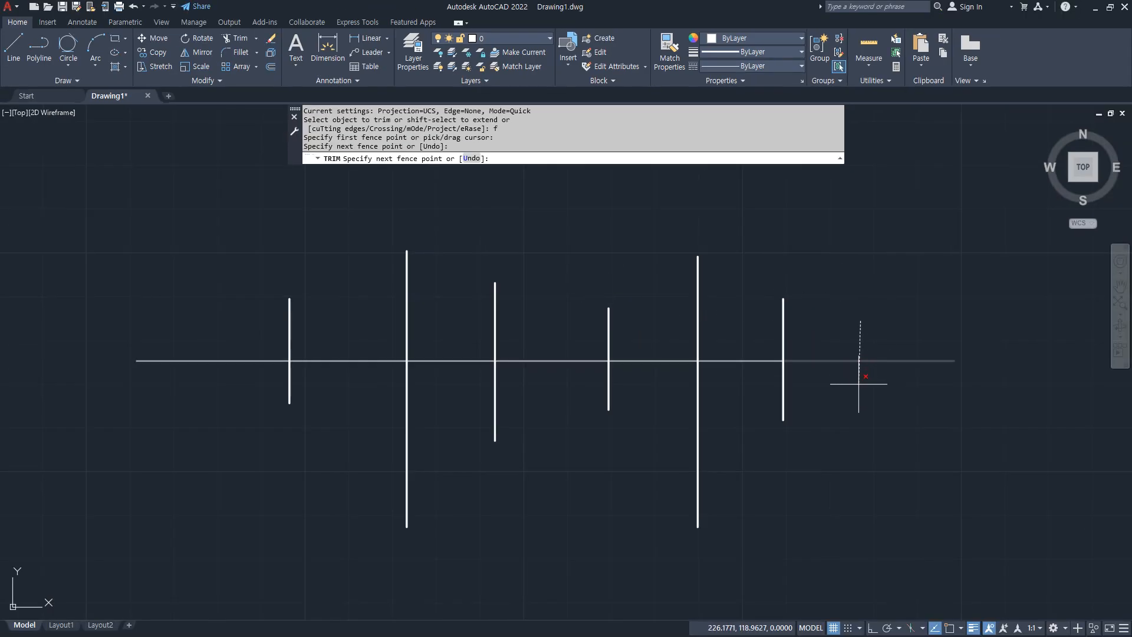
click(664, 338)
click(475, 344)
click(466, 387)
click(259, 384)
key(Return)
key(Return)
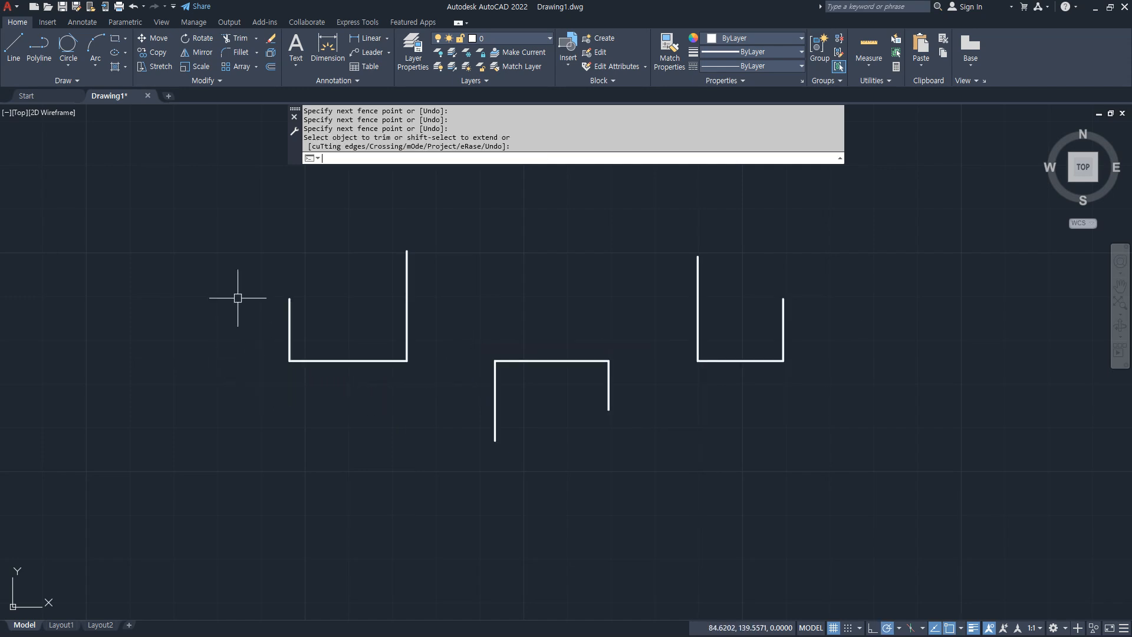
Erase all remaining trimmed lines from the drawing
click(849, 437)
click(163, 302)
key(Delete)
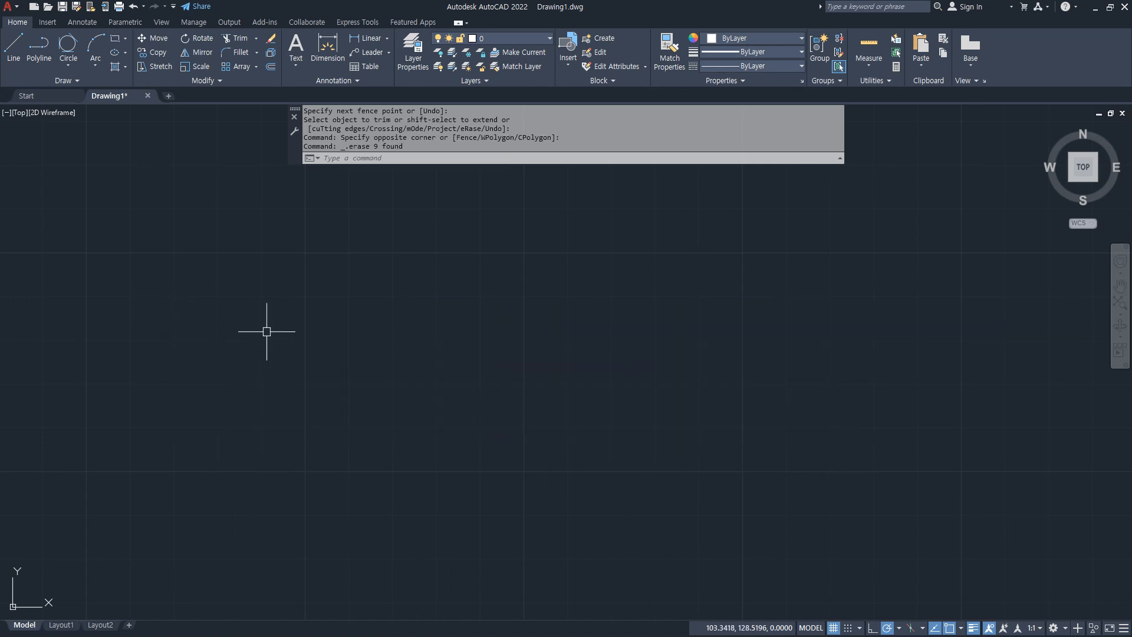
Draw a long horizontal line and a short, separate vertical line below it
text(l)
key(Return)
click(265, 345)
click(761, 345)
key(Return)
key(Return)
click(460, 543)
click(460, 429)
key(Return)
Draw a tall vertical line beyond the right end of the horizontal line, without touching it
key(Return)
click(839, 198)
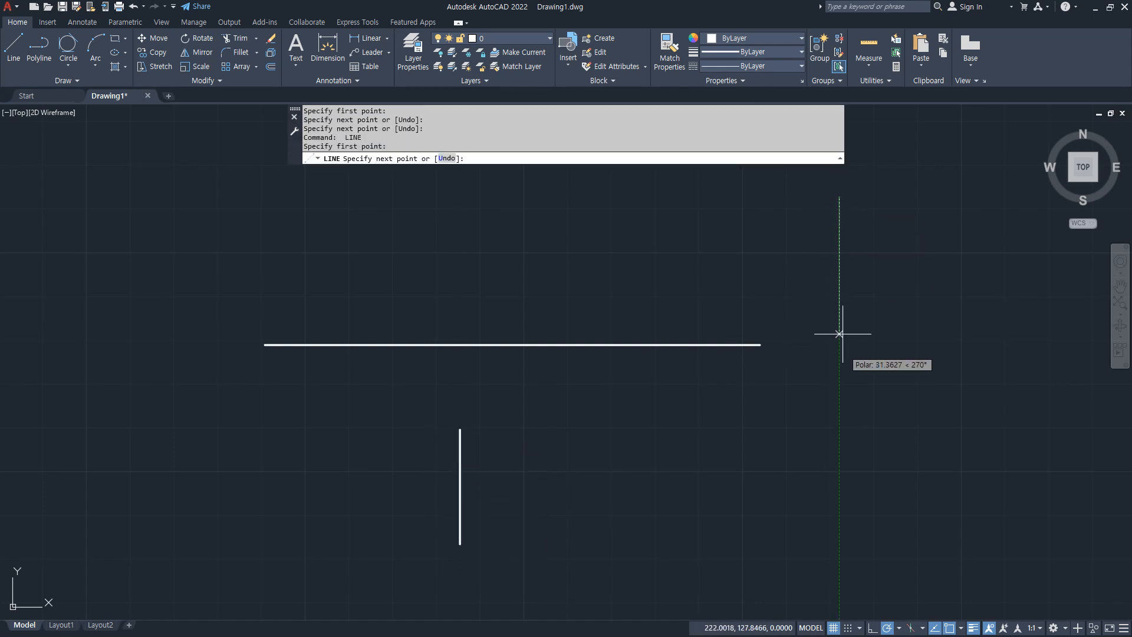
click(838, 554)
key(Return)
Draw two more horizontal lines above the first one, both ending short of the tall vertical line
key(Return)
click(732, 282)
click(273, 281)
key(Return)
key(Return)
click(270, 244)
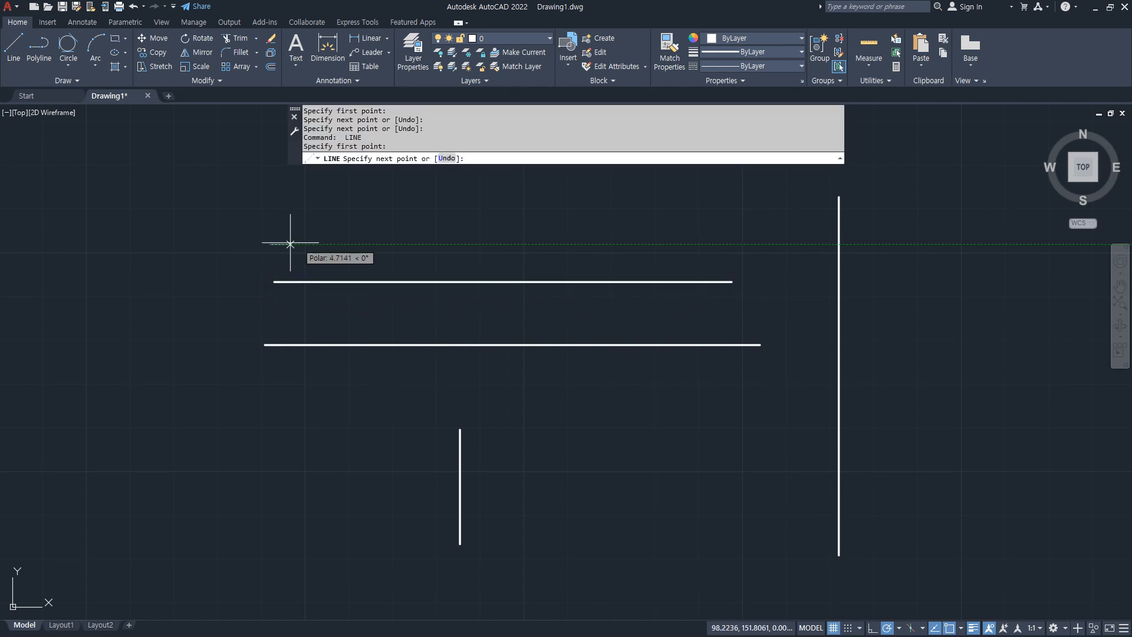
click(724, 243)
key(Return)
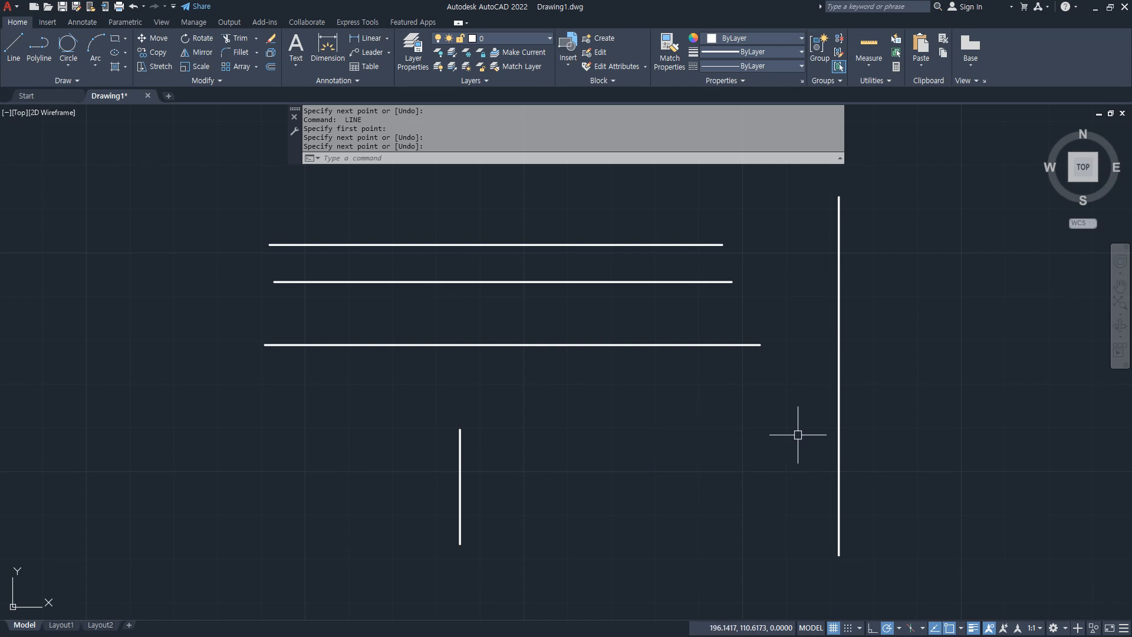
Extend the short vertical line upward to the topmost horizontal line
text(ex)
key(Return)
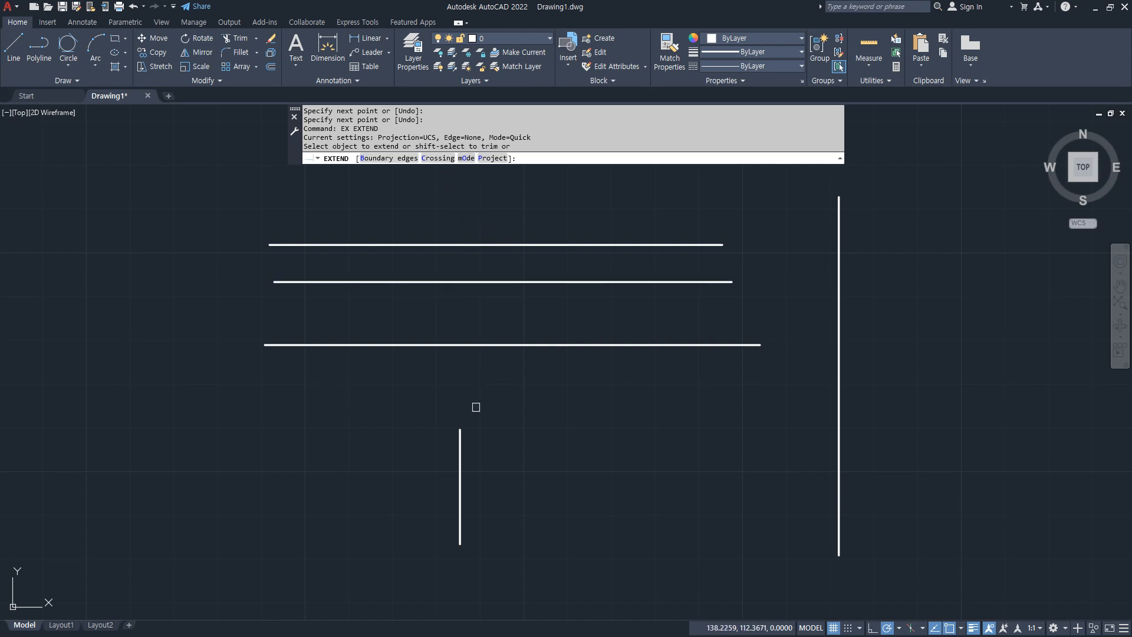
click(461, 418)
click(460, 363)
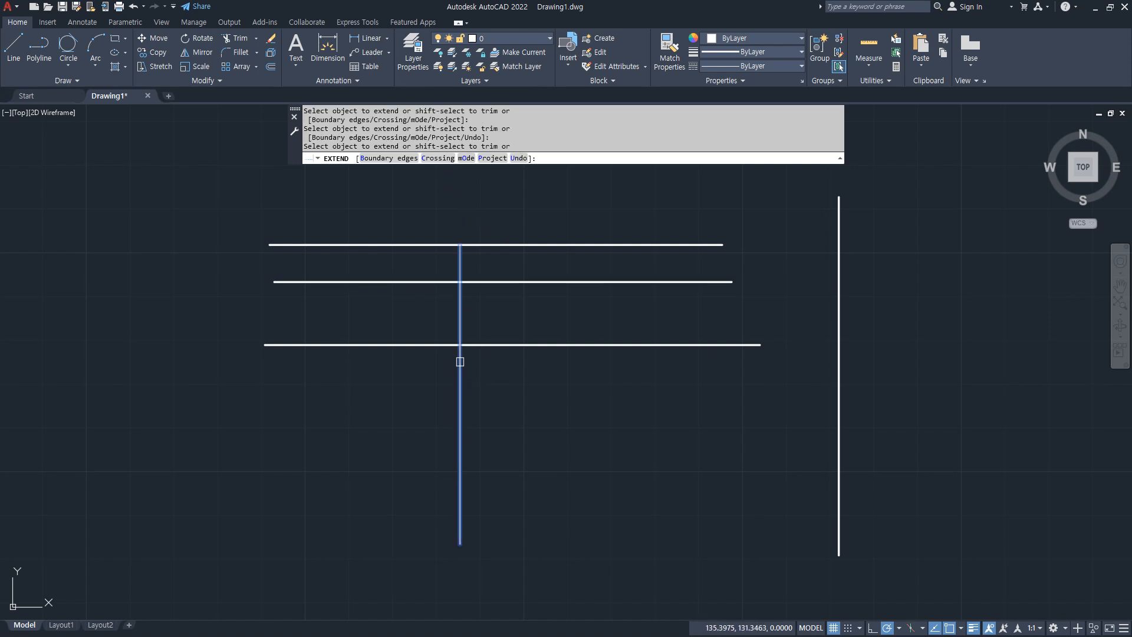
Extend all three horizontal lines to the tall vertical line with a fence, and undo the whole Extend
click(593, 342)
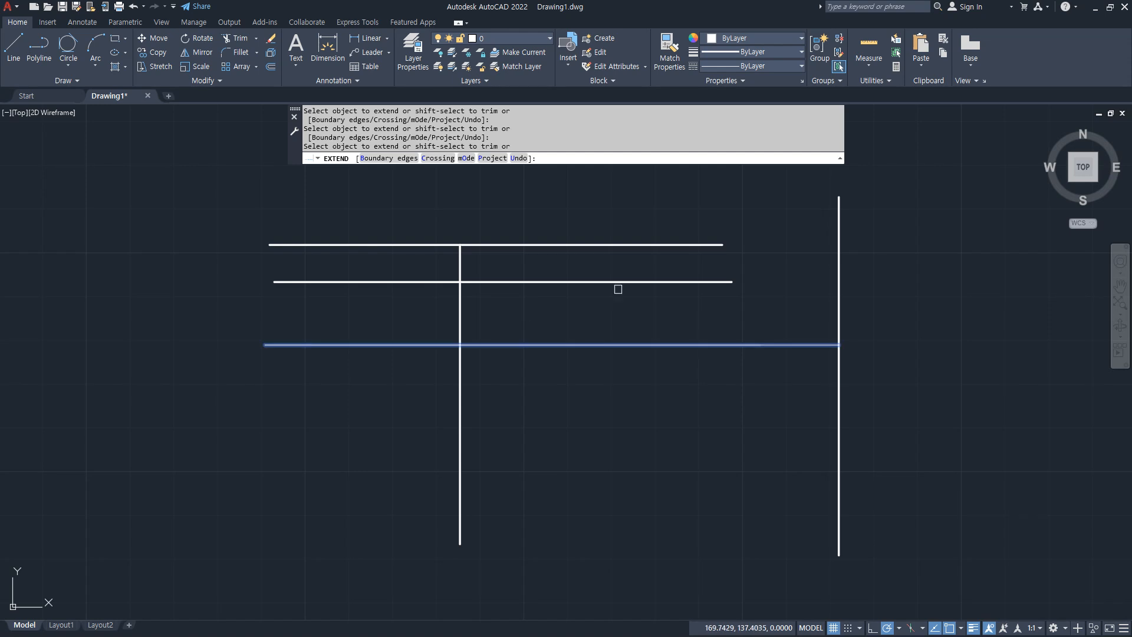
click(662, 204)
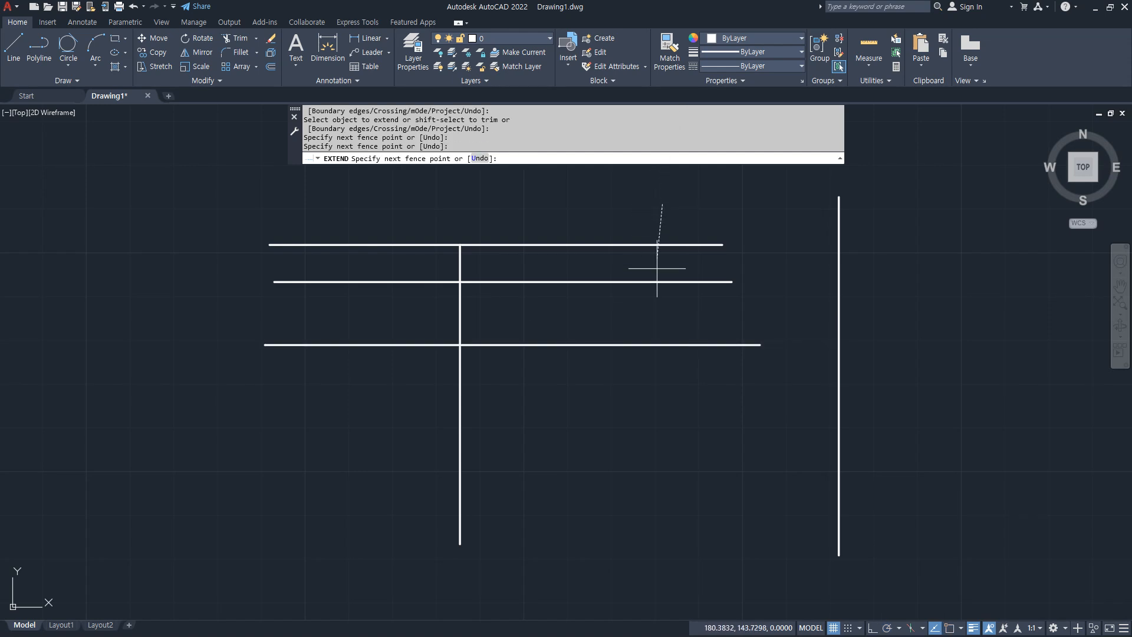
click(679, 419)
key(Return)
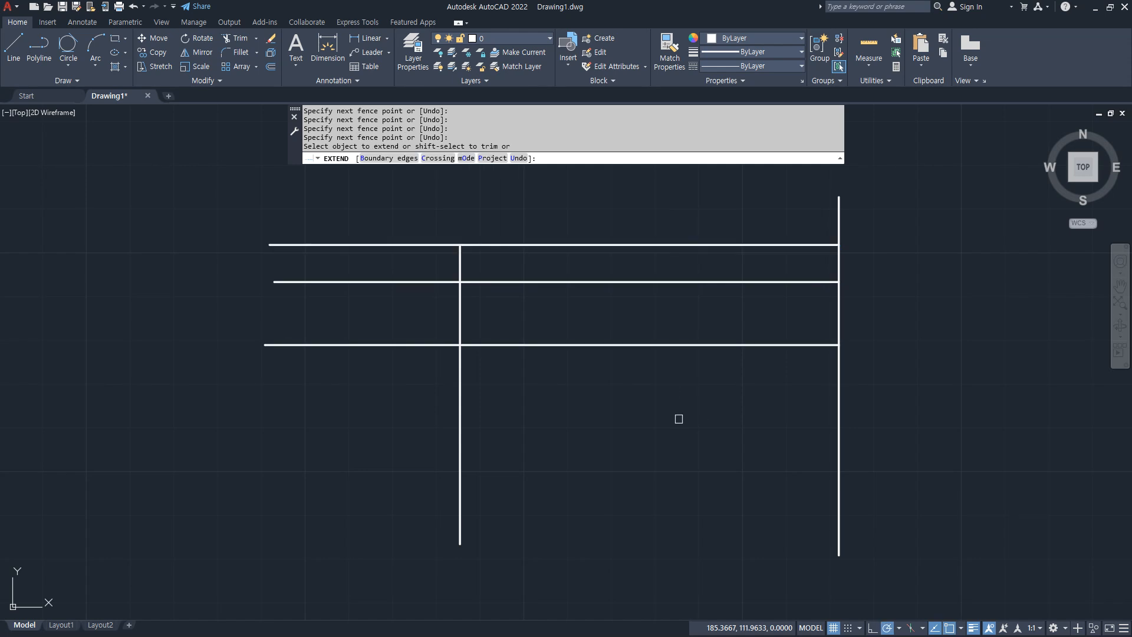
key(Escape)
key(ctrl+z)
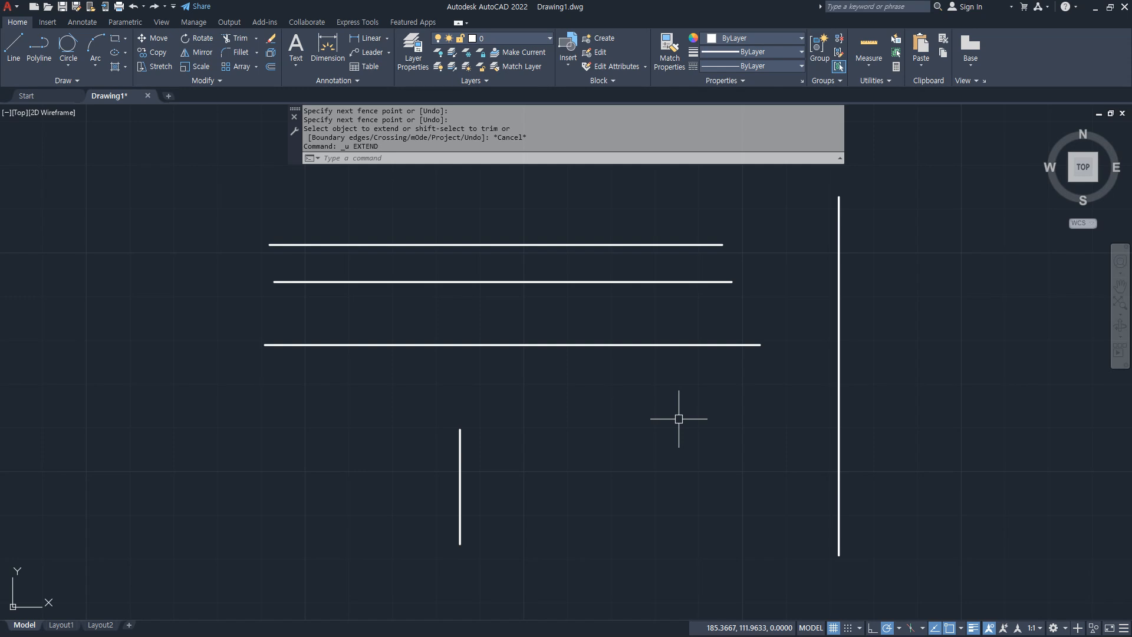
Switch the Extend command's mode from Quick to Standard
text(ex)
key(Return)
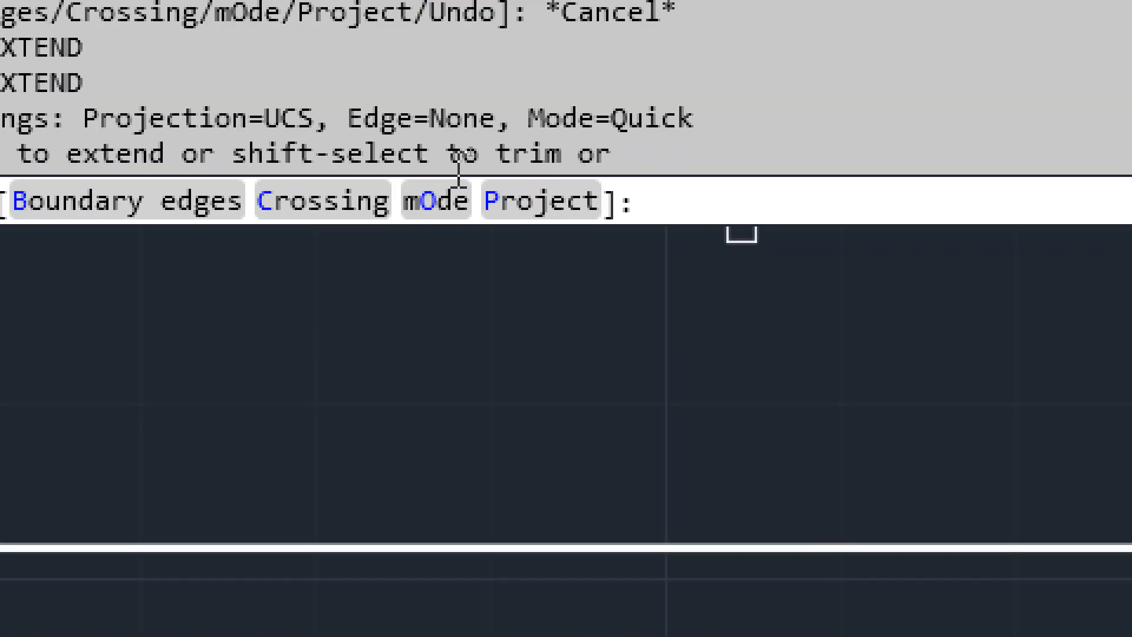
click(427, 217)
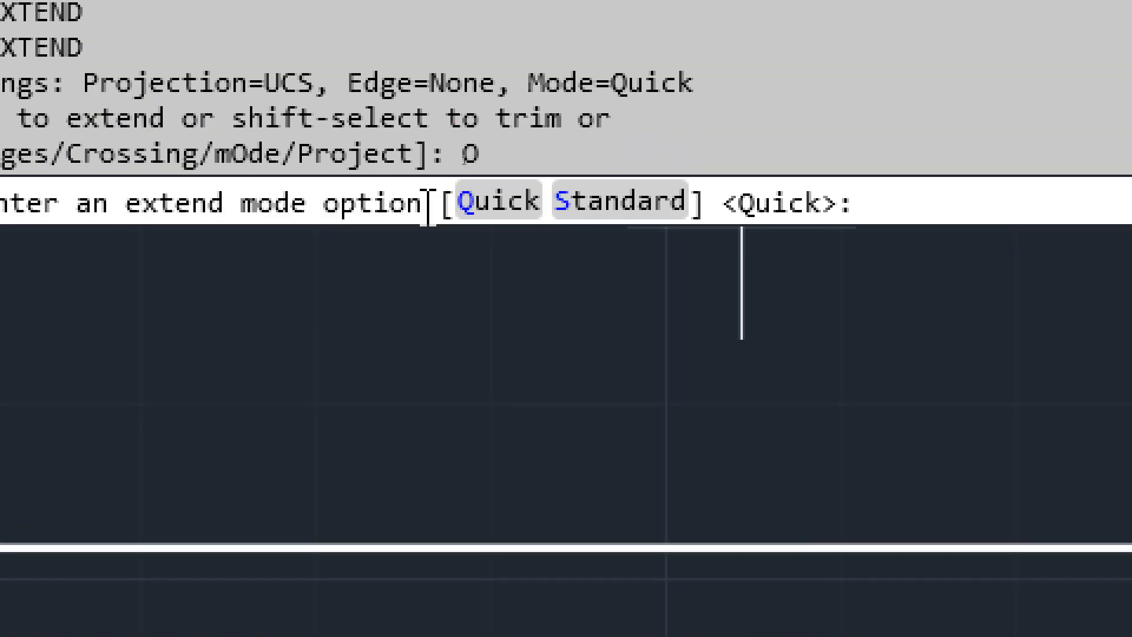
click(652, 203)
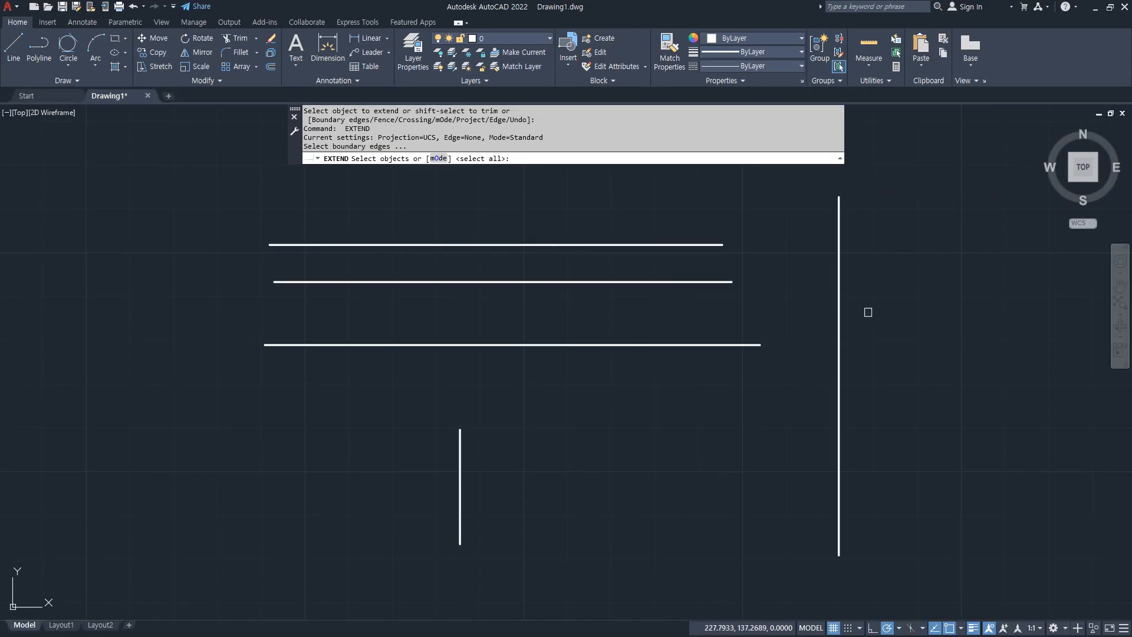
Extend the three horizontal lines one by one to the tall vertical line as the only boundary edge, and undo the Extend
click(837, 300)
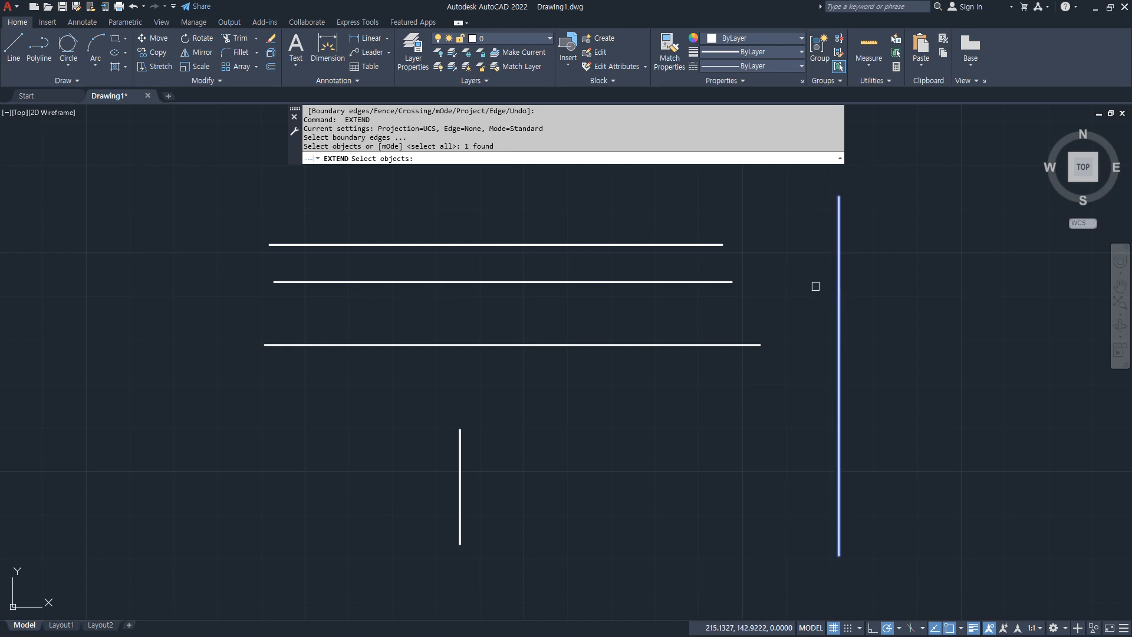
key(Return)
click(725, 243)
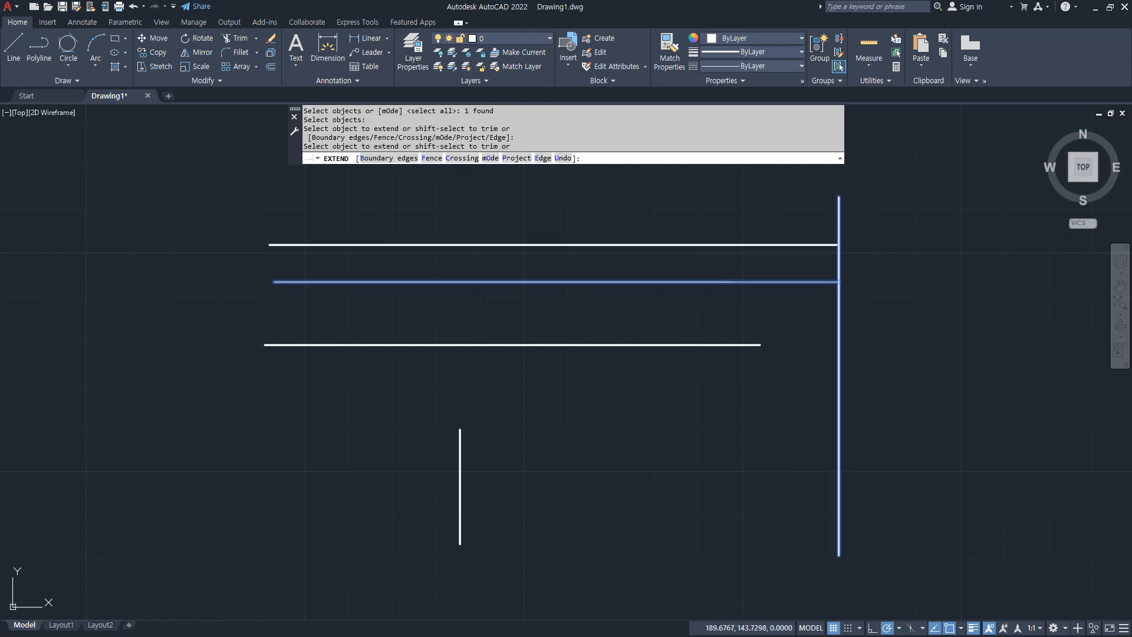
click(700, 282)
click(698, 344)
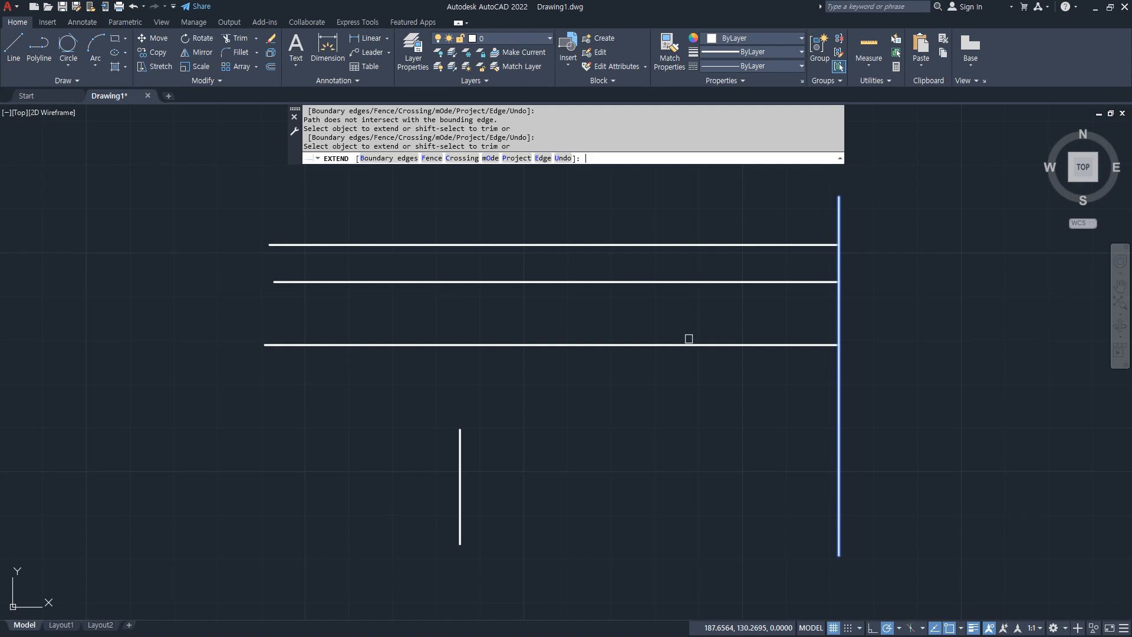
key(Return)
key(ctrl+z)
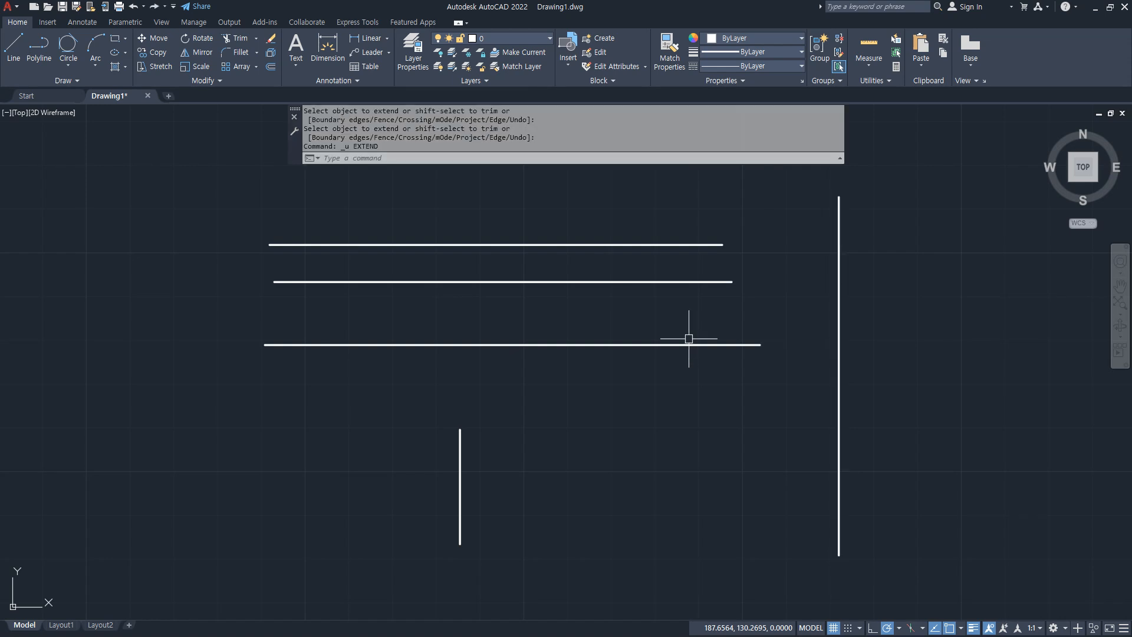
Extend all three horizontal lines together with a selection window, using all objects as boundary edges, and undo the Extend
text(ex)
key(Return)
key(Return)
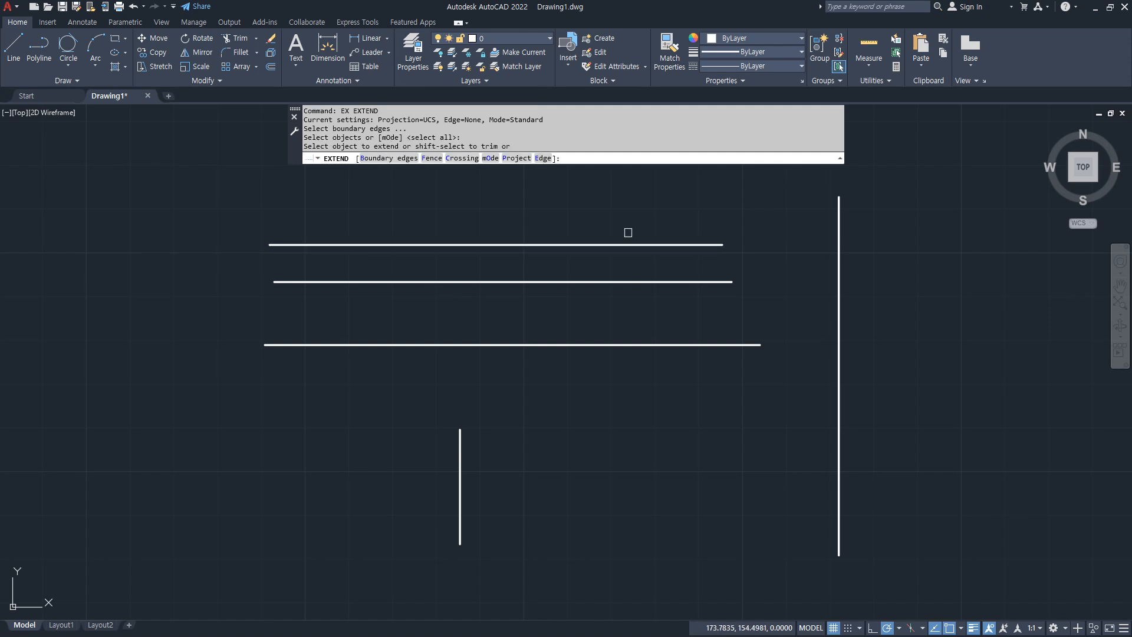
click(636, 209)
click(643, 406)
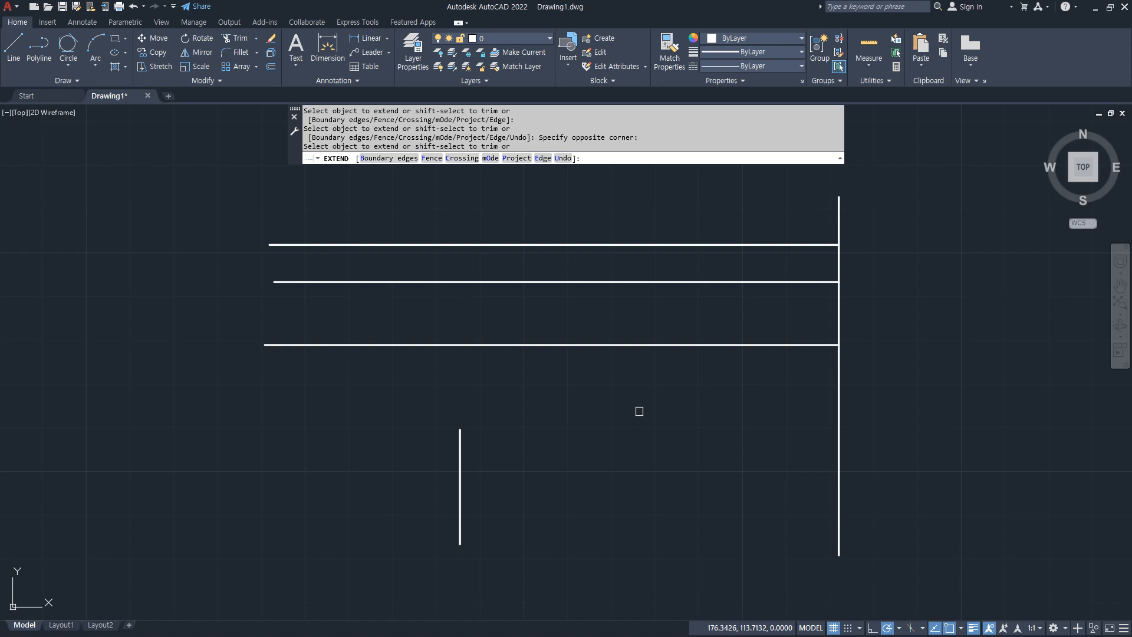
key(Escape)
key(ctrl+z)
With all objects as boundaries, fence-extend the three horizontal lines to the tall vertical line and the short vertical line to the lowest horizontal
text(e)
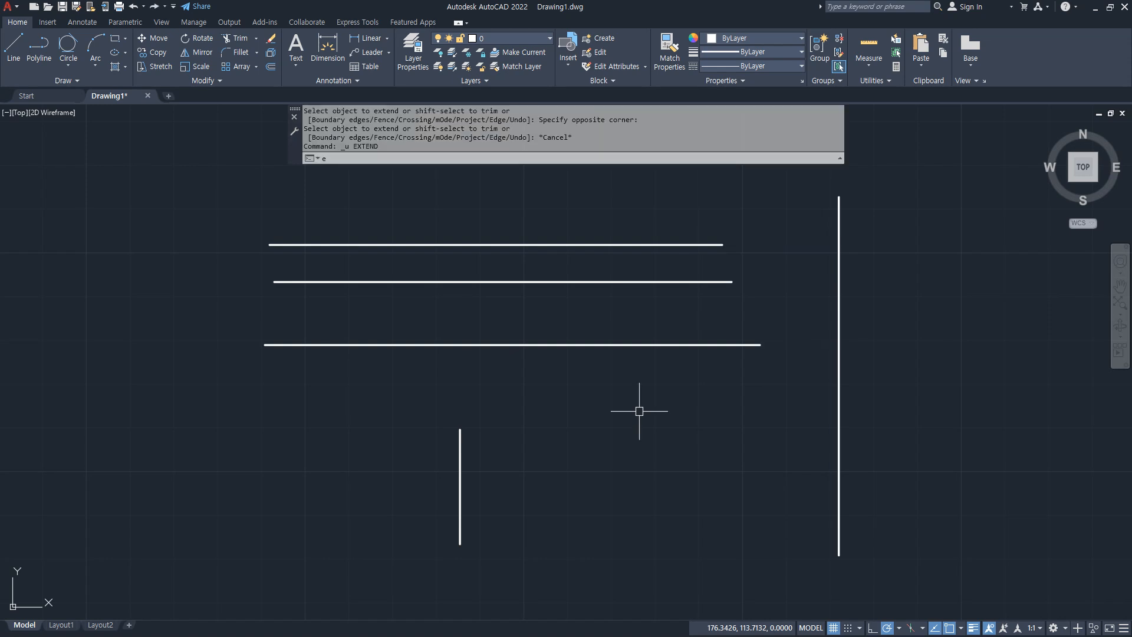
text(x)
key(Return)
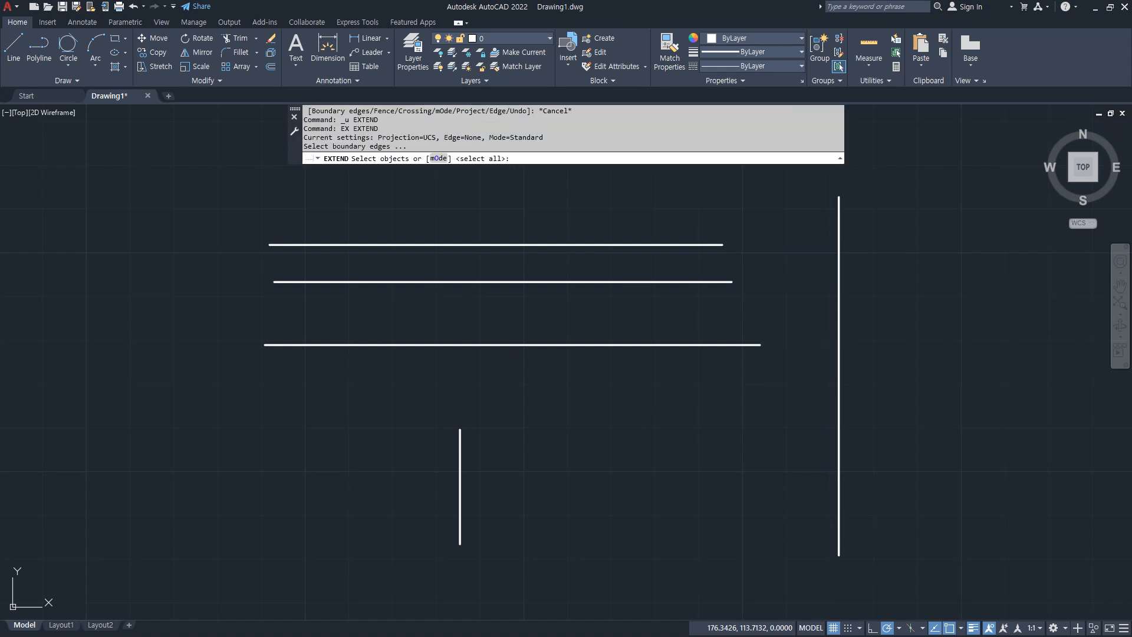
key(Return)
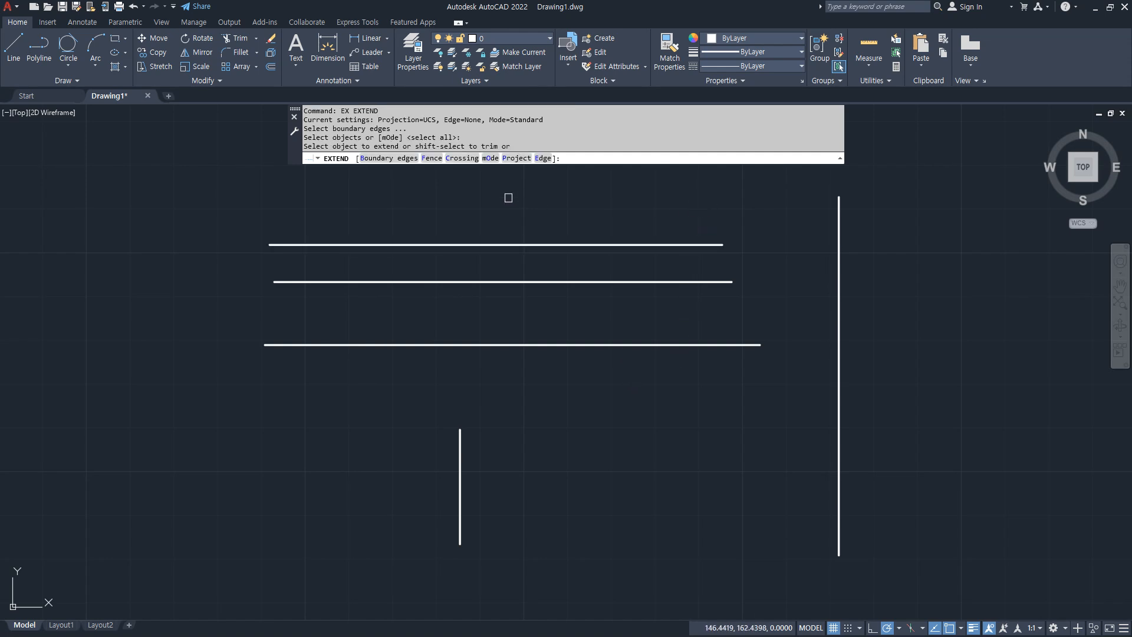
text(f)
key(Return)
click(656, 208)
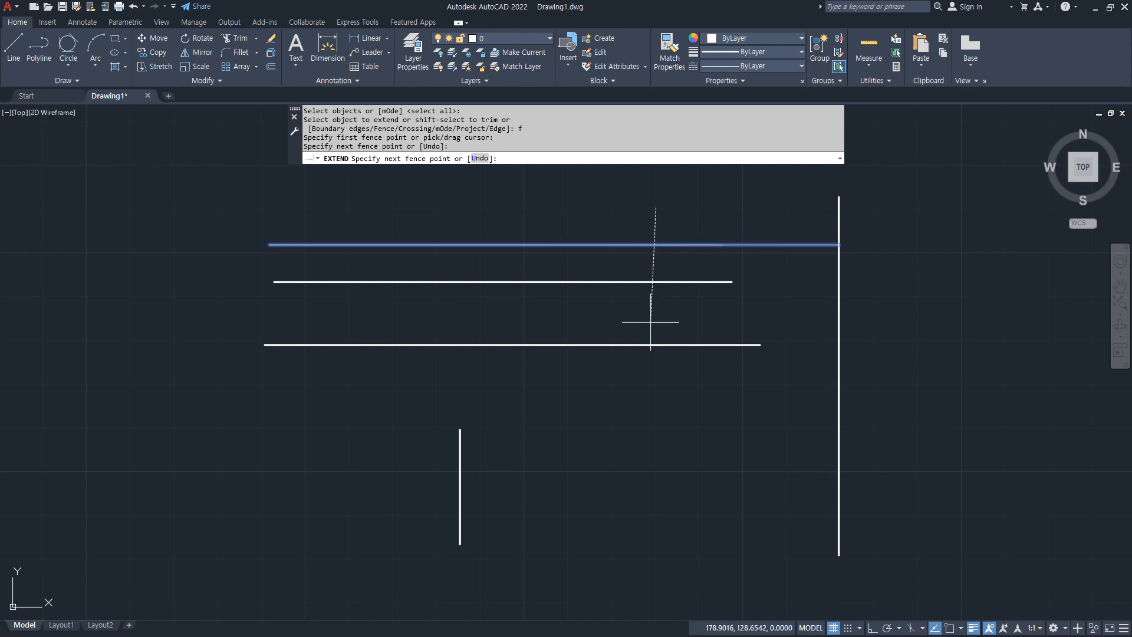
click(639, 437)
click(275, 469)
key(Return)
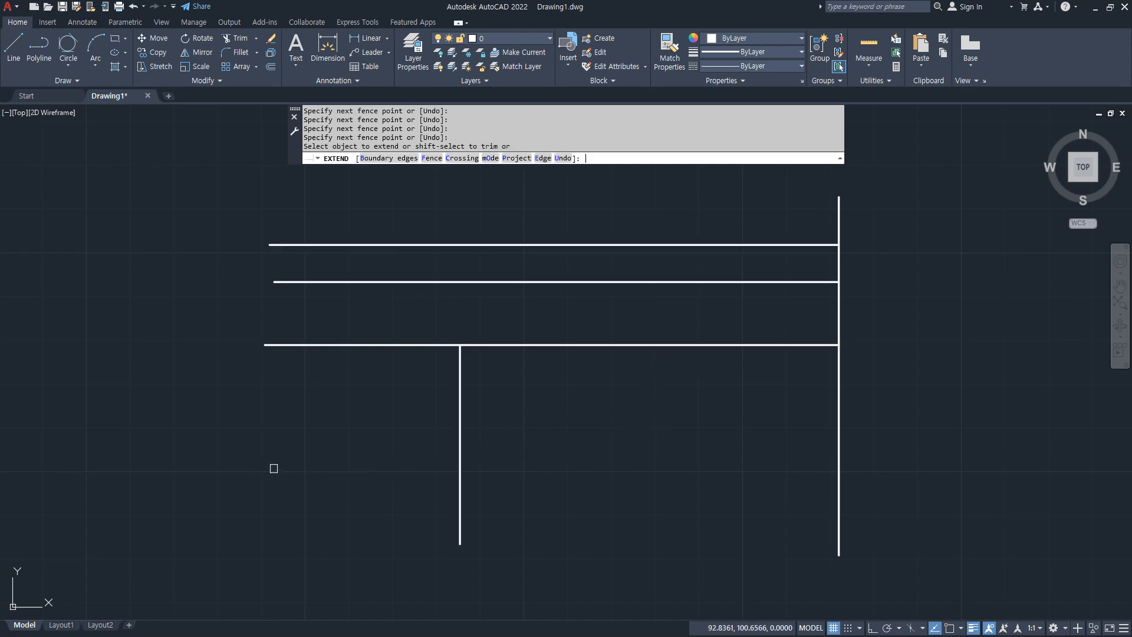